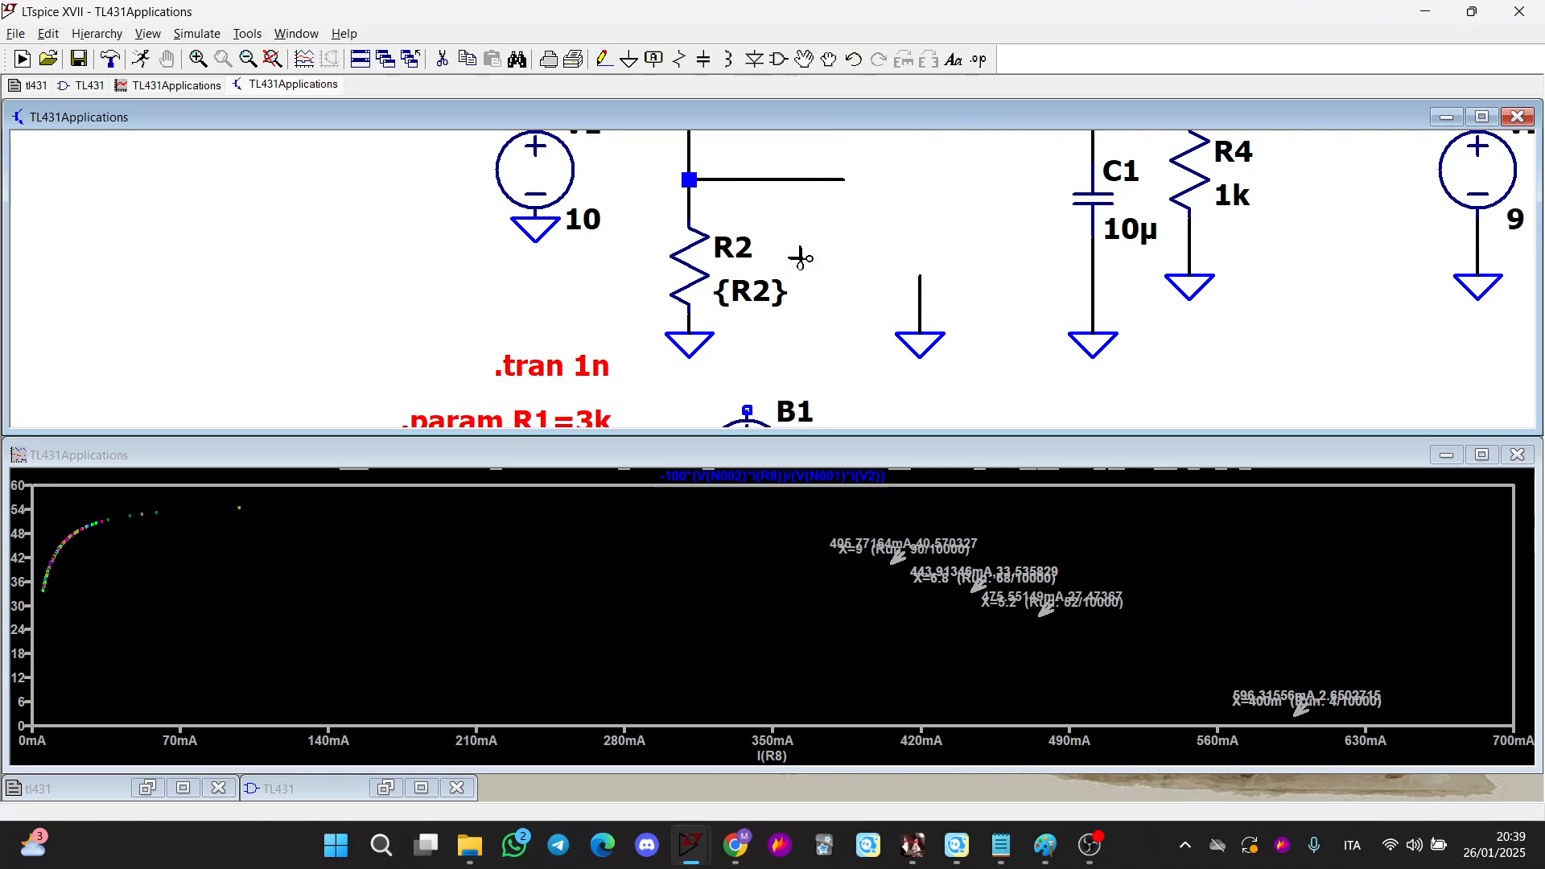
Undo the last two edits and delete the REF text label beside the TL431
key("F9")
key("F9")
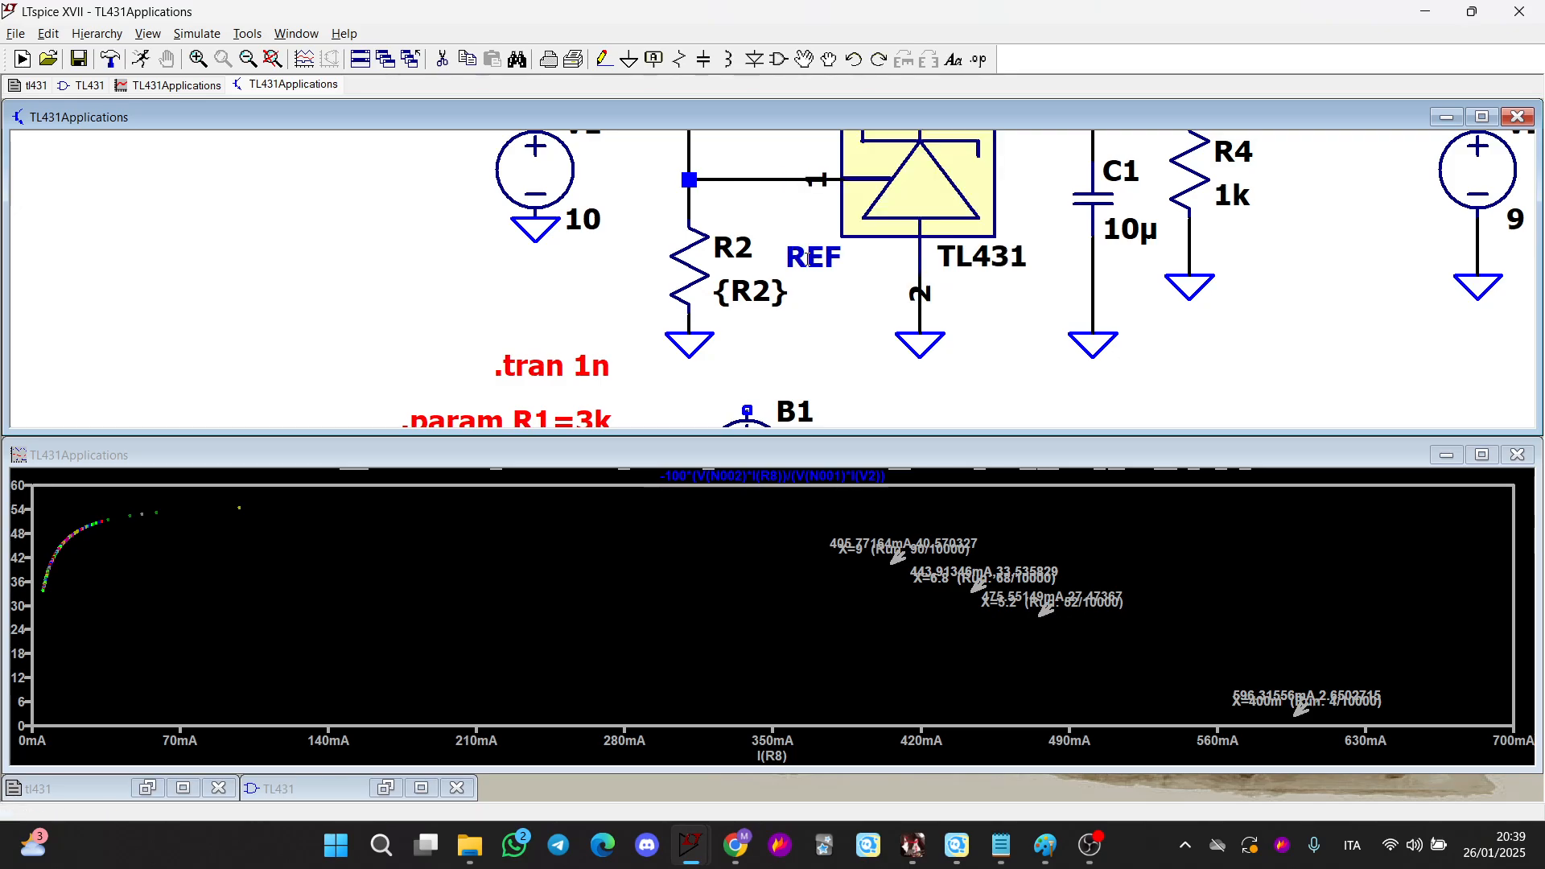
key("F5")
left_click(793, 269)
key("Escape")
Add a rotated net label named Reference on the wire at the TL431 reference pin
left_click_drag(759, 240, 775, 315)
key("F3")
left_click(745, 254)
key("F4")
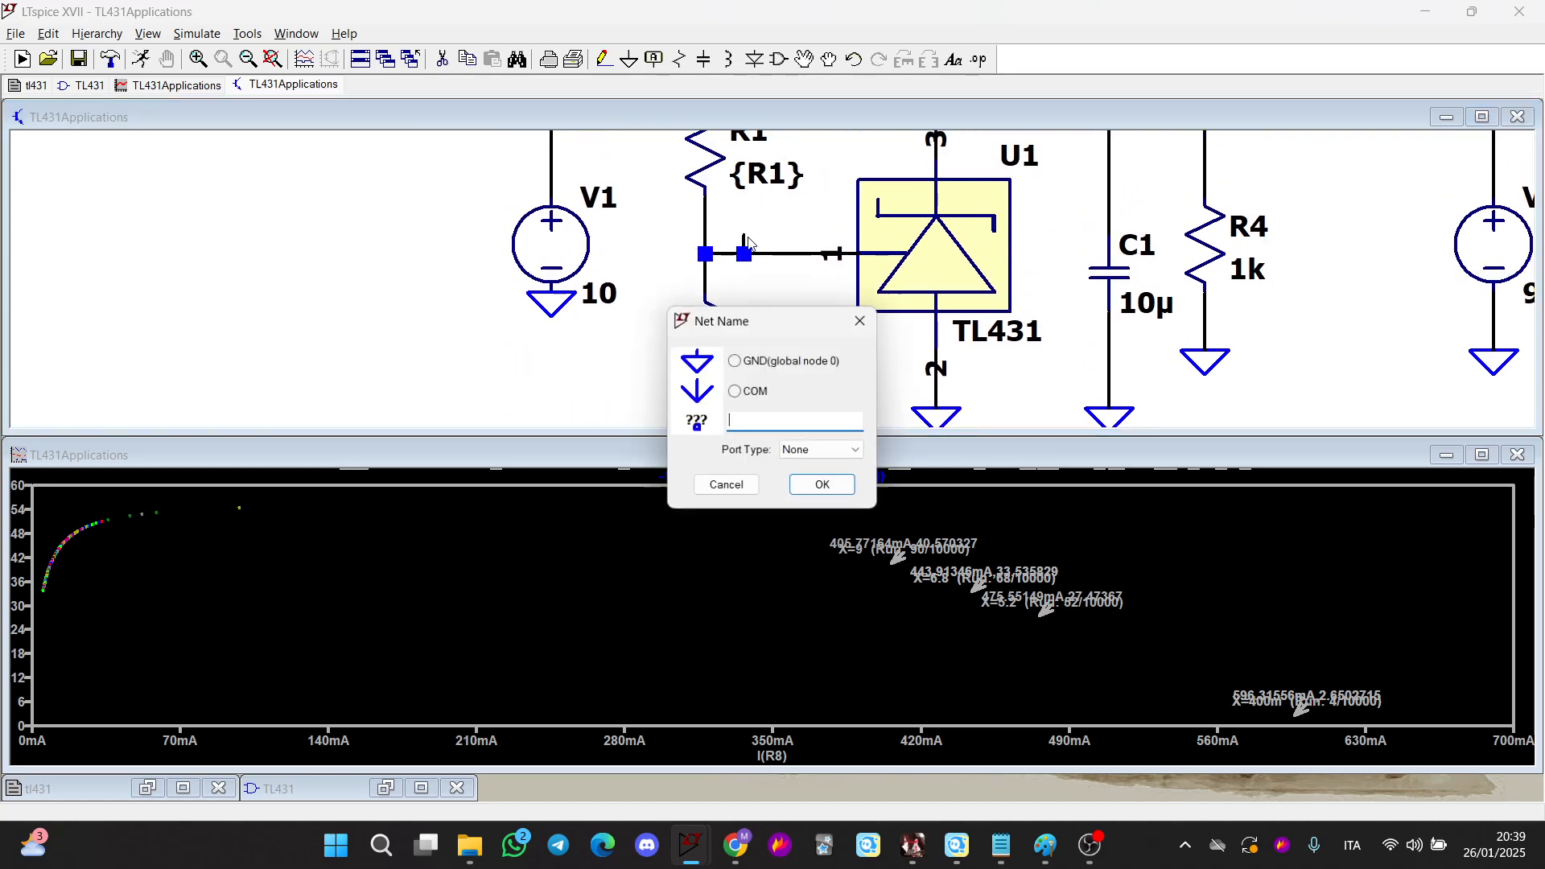
key("Return")
key("Escape")
key("F4")
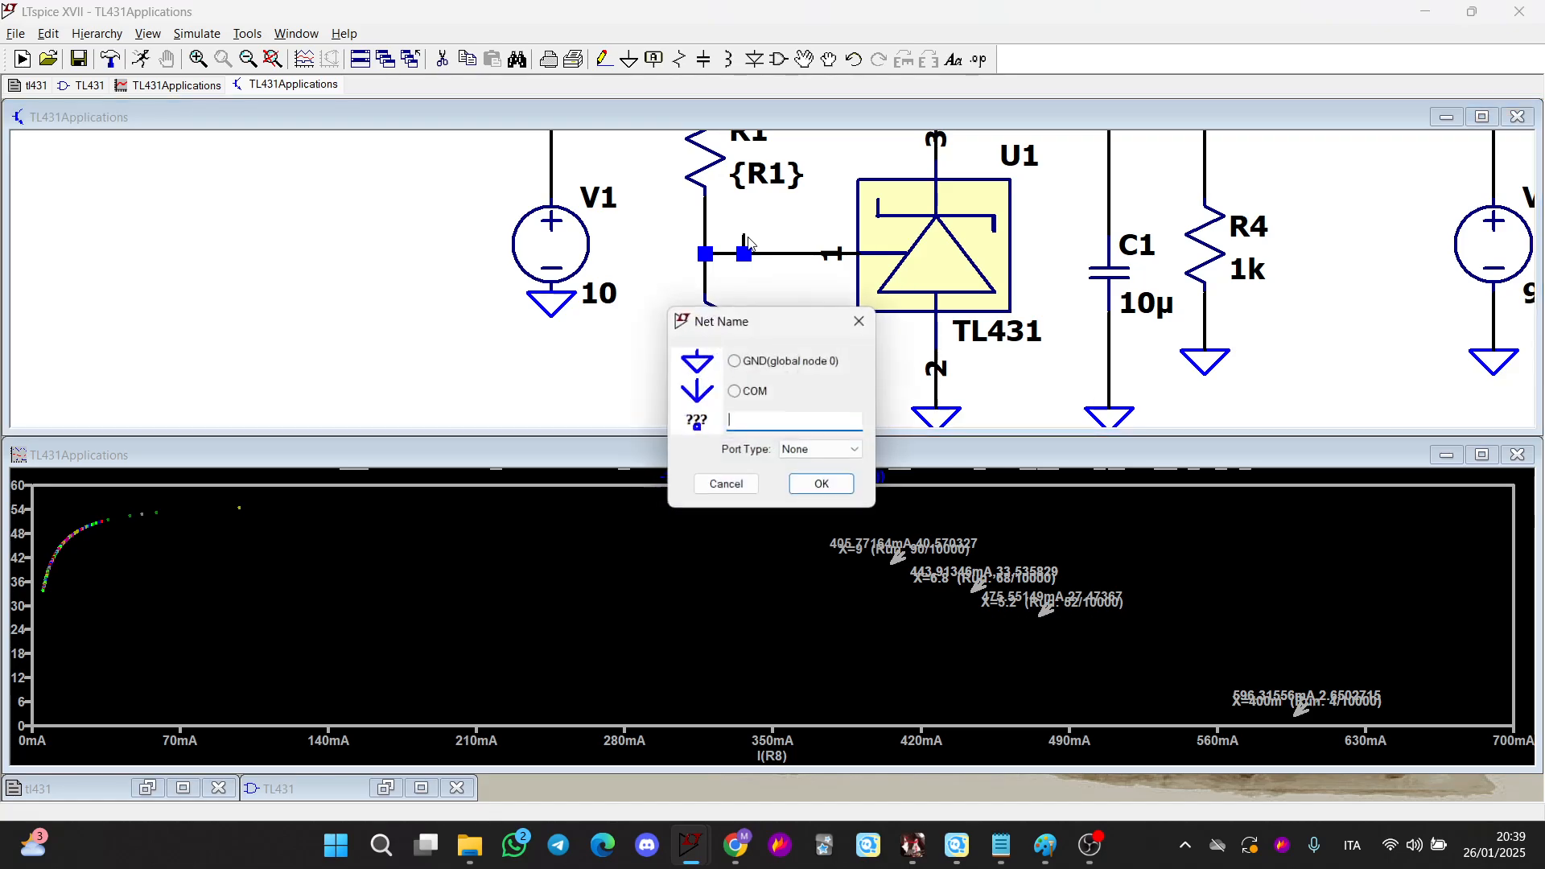
type("Refe")
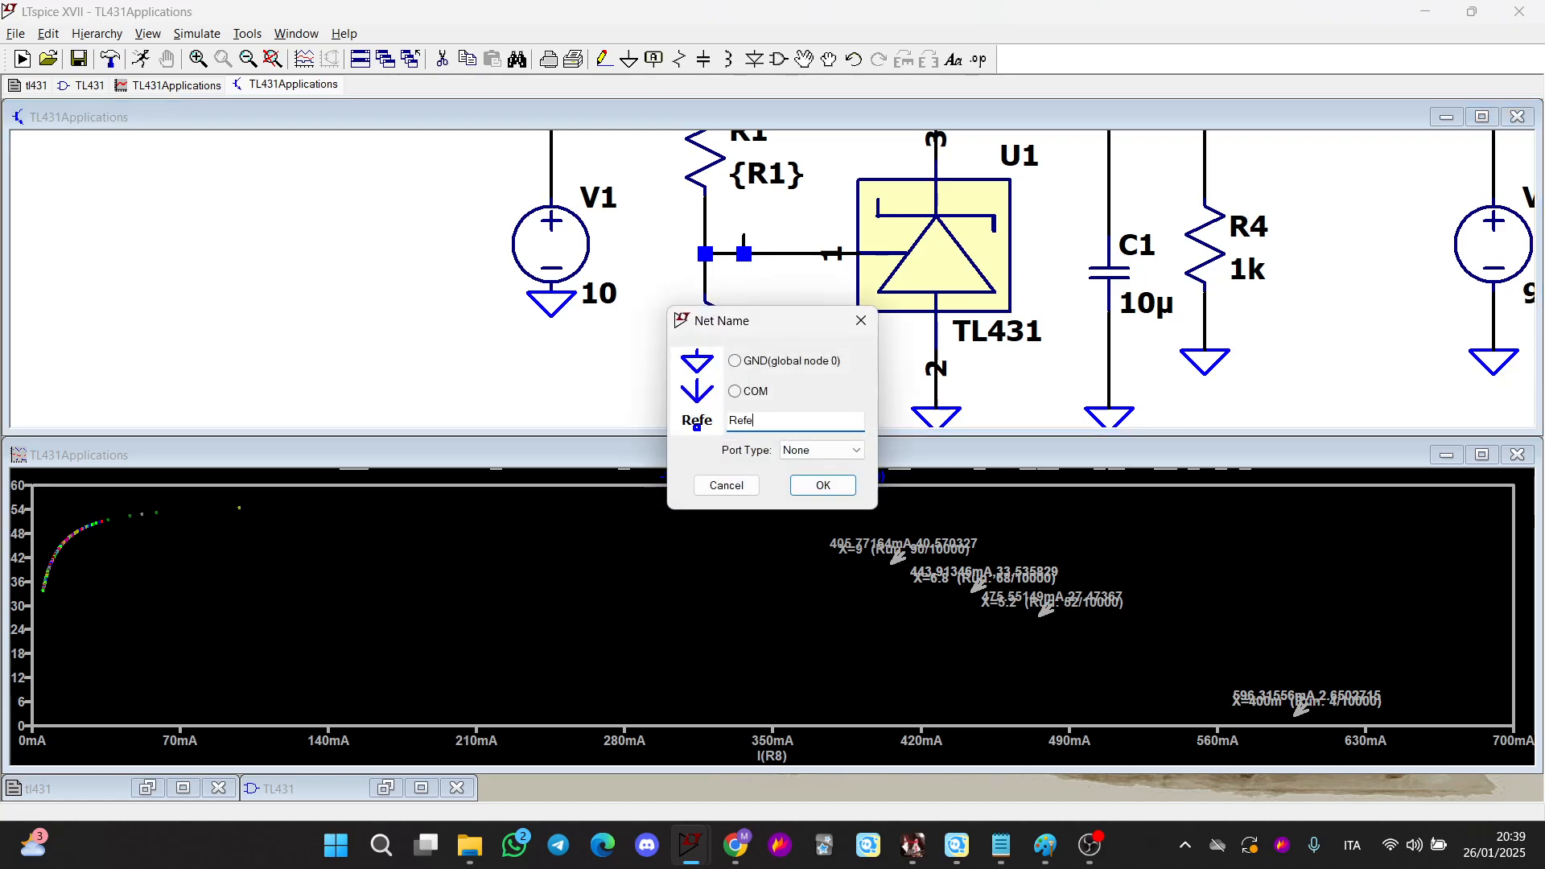
type("rence")
key("Return")
key("ctrl+r")
left_click(744, 253)
scroll(786, 312, "down", 2)
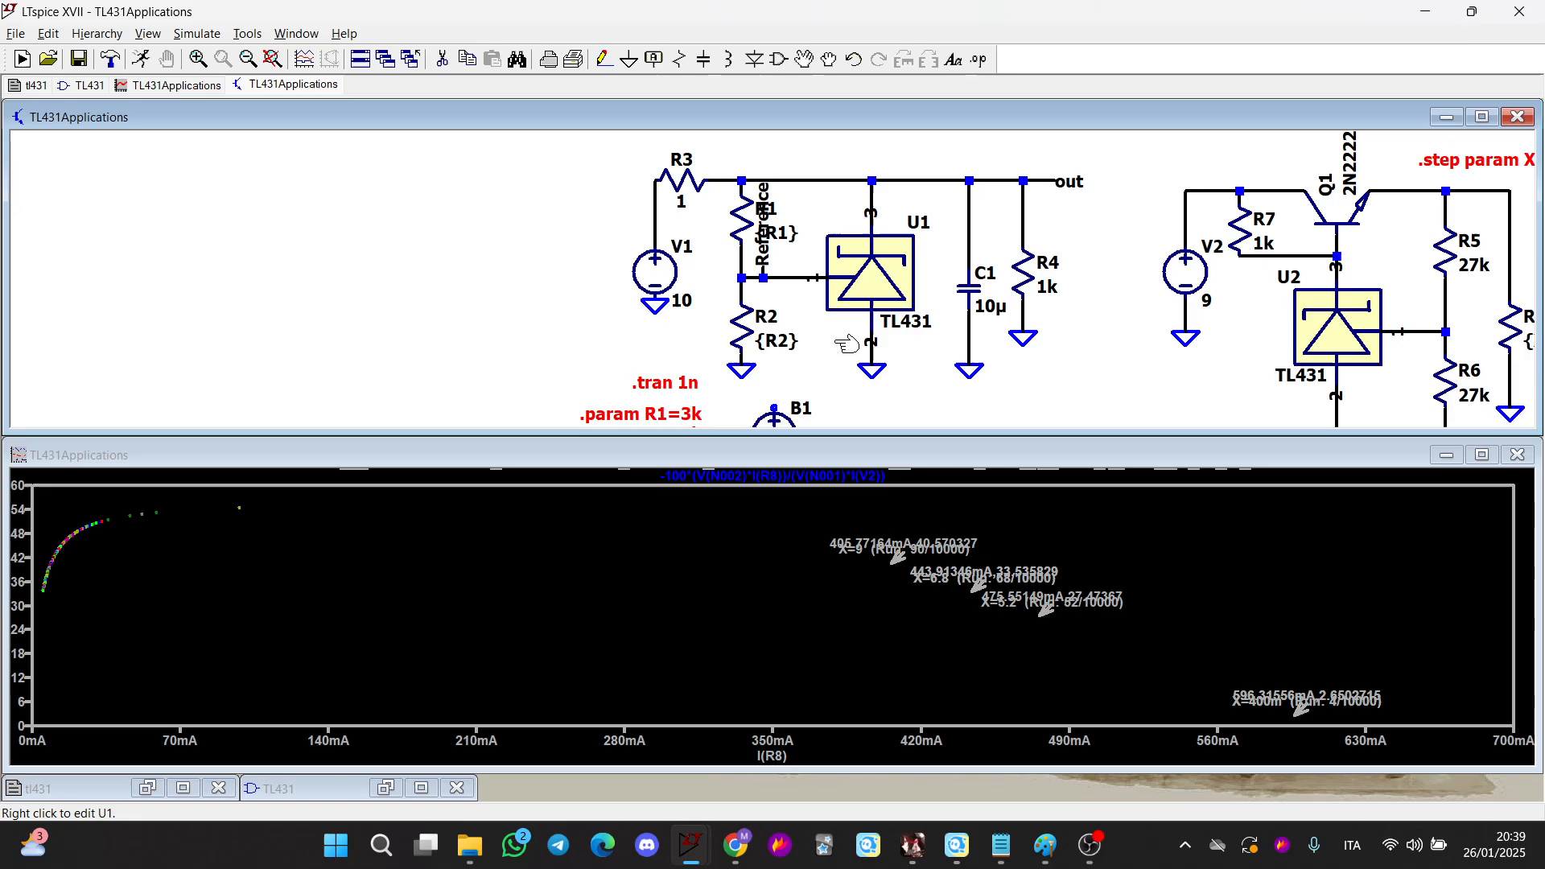
Open the Reference net label's properties and close them without changes
left_click_drag(847, 345, 803, 332)
right_click(754, 272)
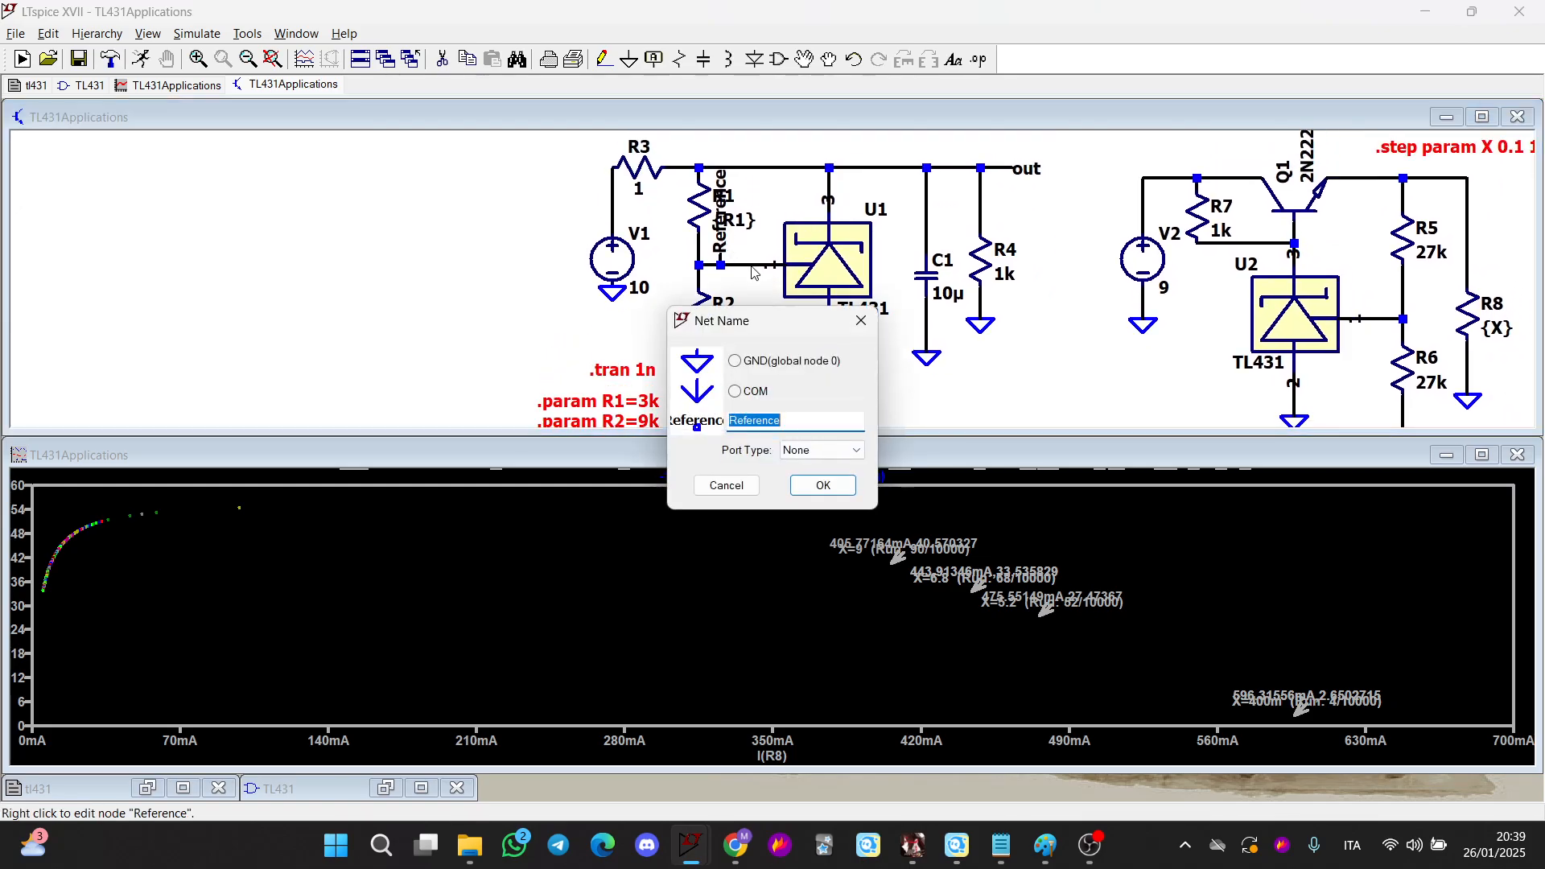
key("Escape")
Change behavioural source B1's expression to V=V(Reference)*(1+R1/R2)
scroll(786, 305, "up", 2)
right_click(785, 324)
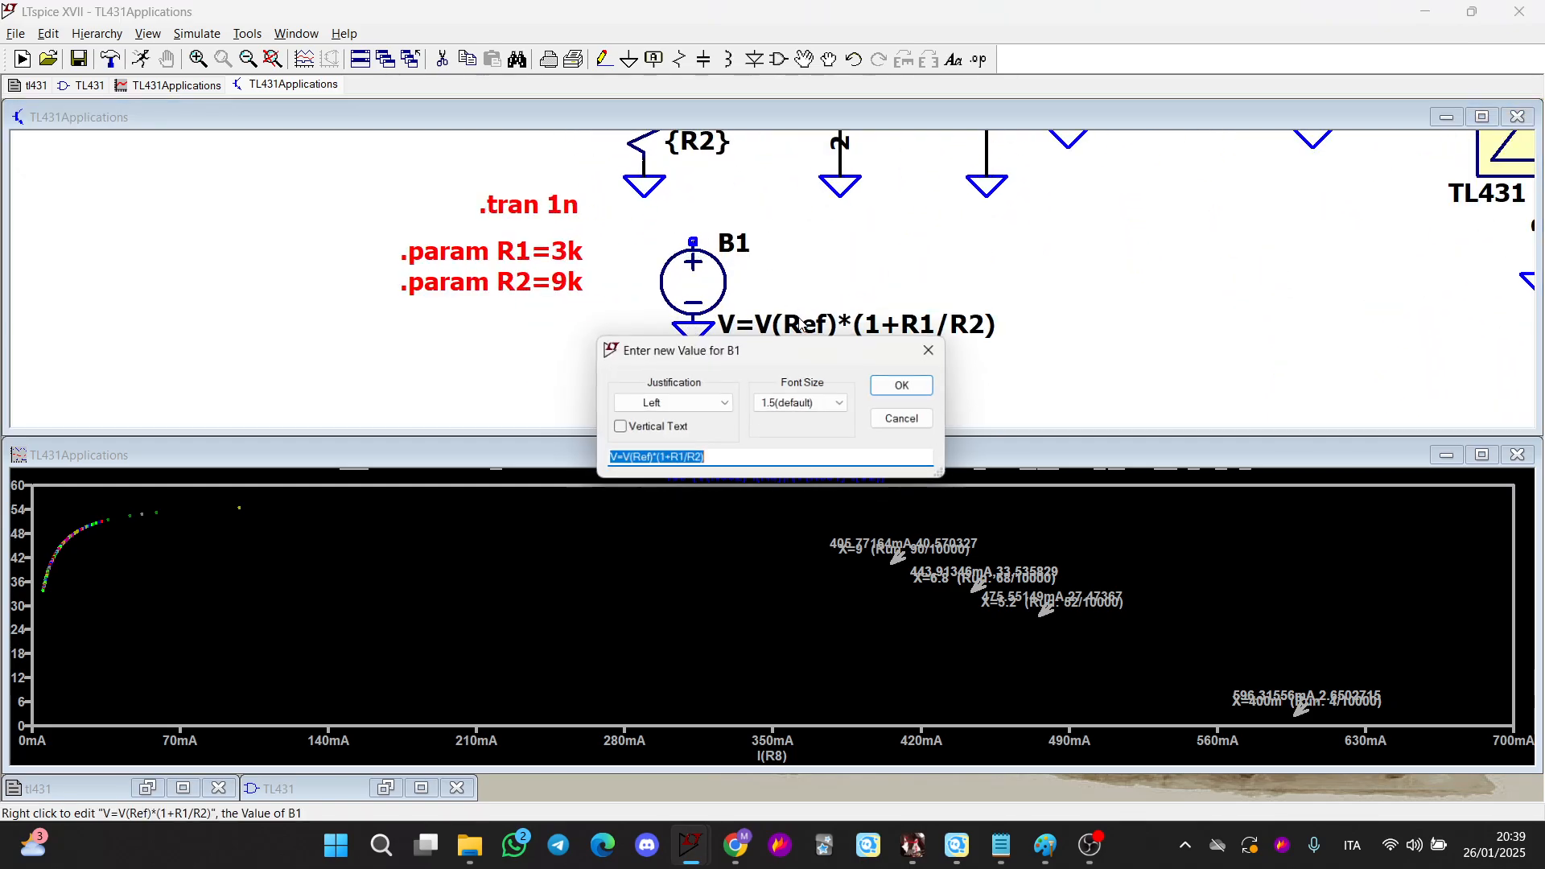
left_click(647, 460)
type("erence")
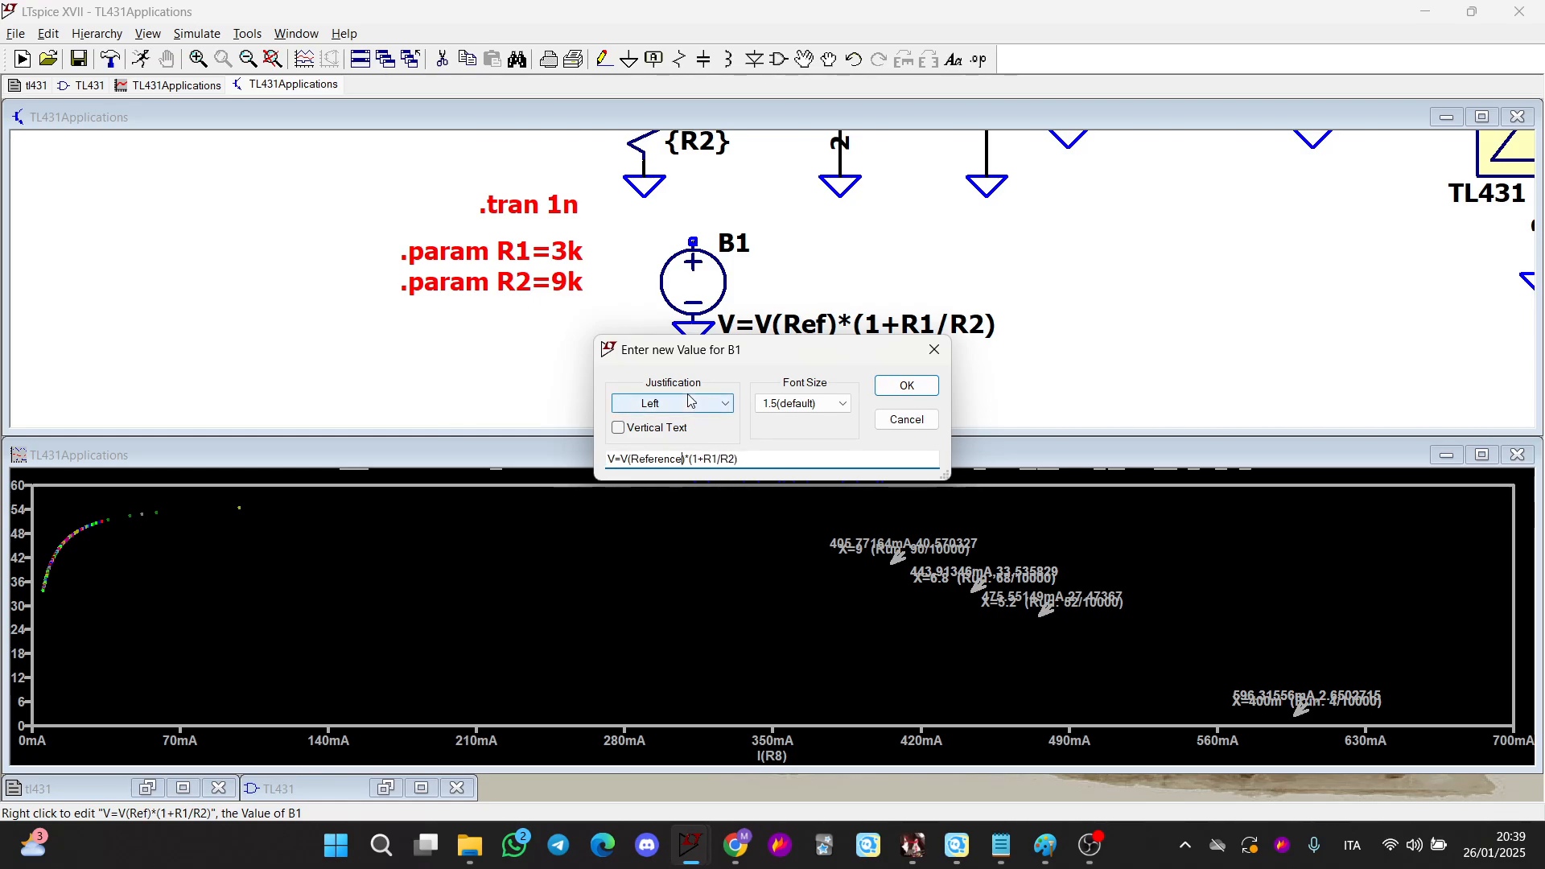
key("Return")
Draw a short wire up from B1's positive terminal
left_click_drag(792, 334, 763, 418)
key("F3")
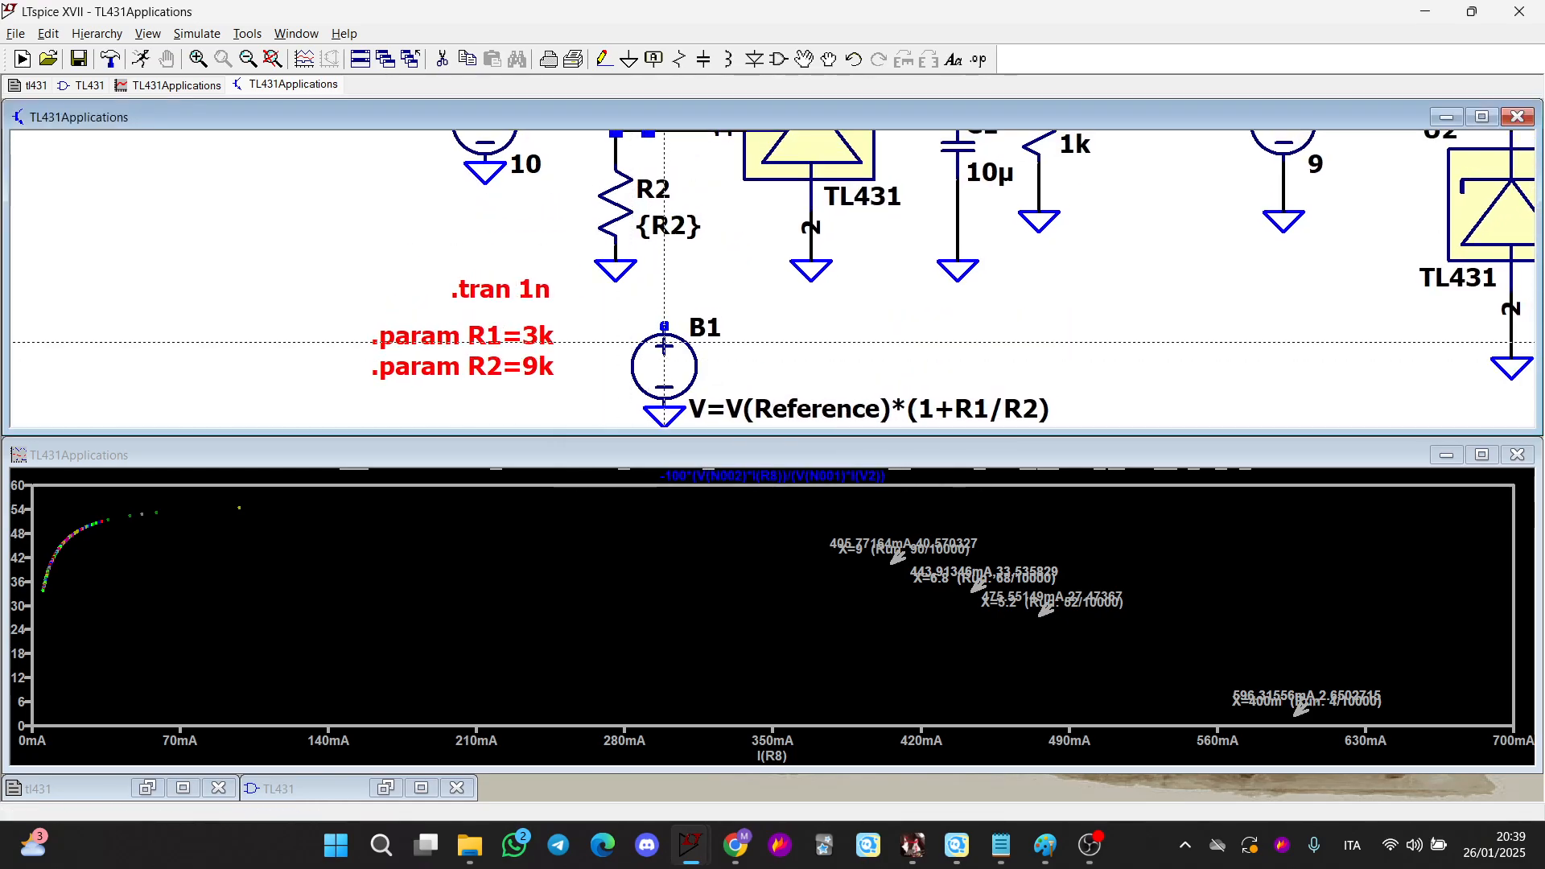
left_click(664, 325)
left_click(664, 310)
key("Escape")
scroll(765, 341, "down", 1)
left_click_drag(765, 341, 748, 288)
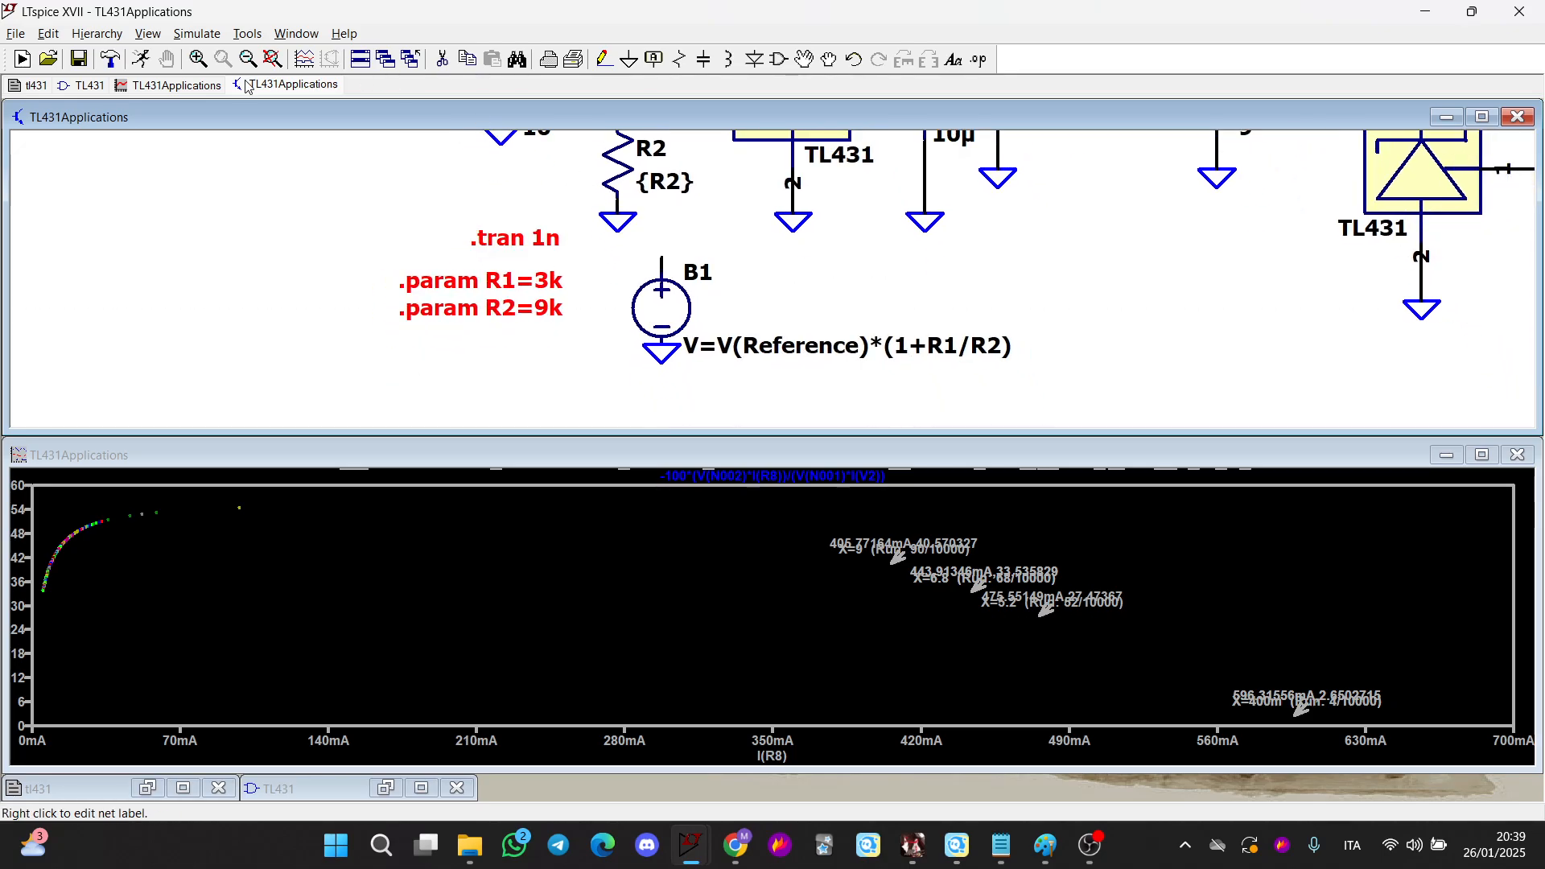
Run the simulation and add a second plot pane to the waveform window
left_click(143, 59)
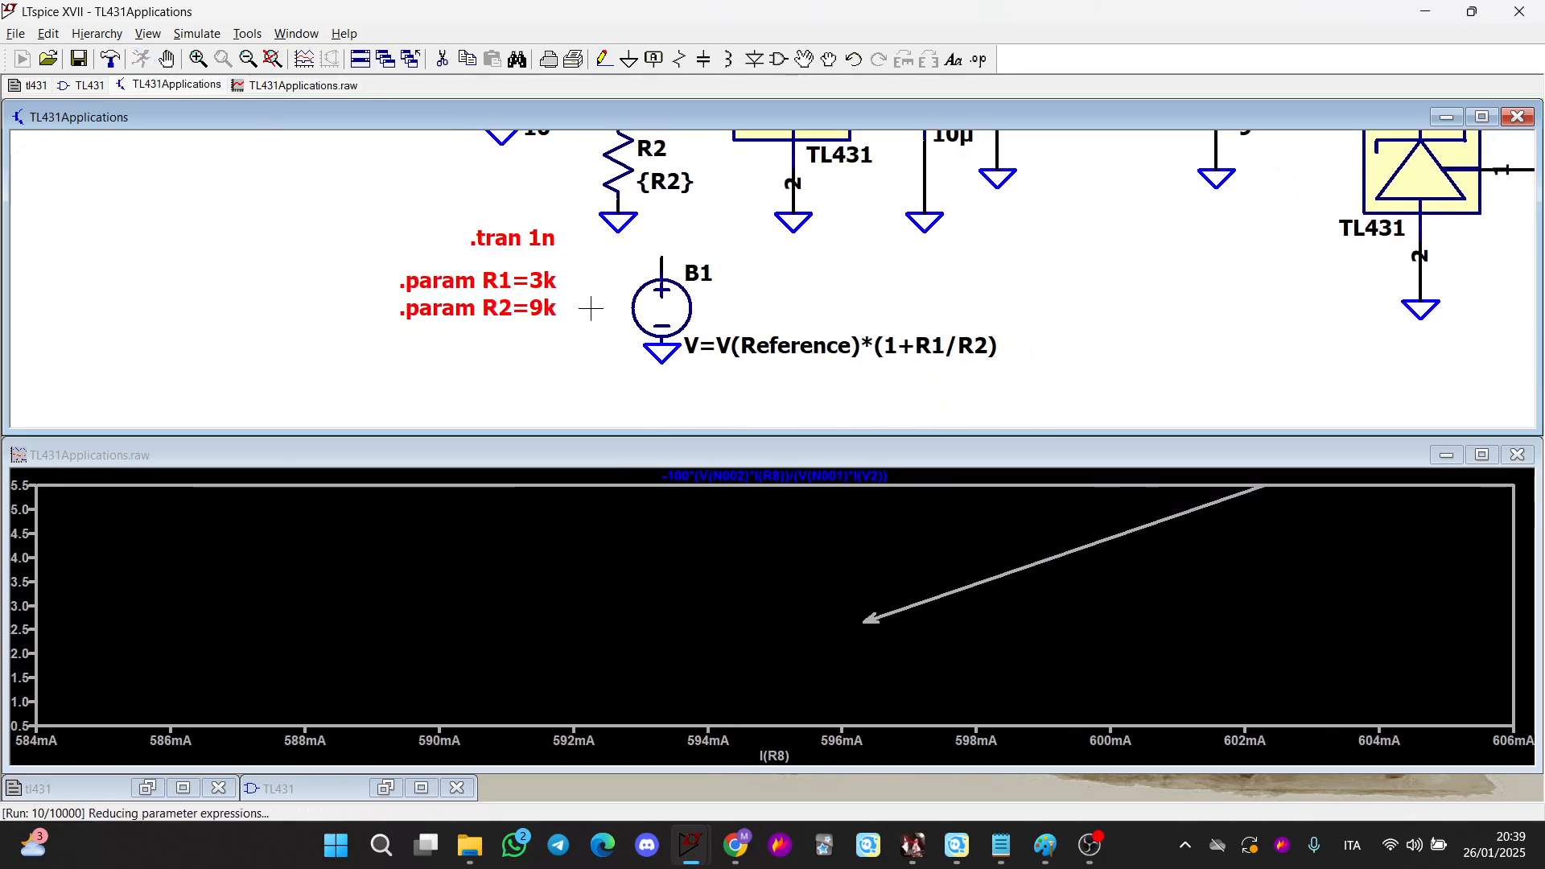
scroll(732, 309, "down", 3)
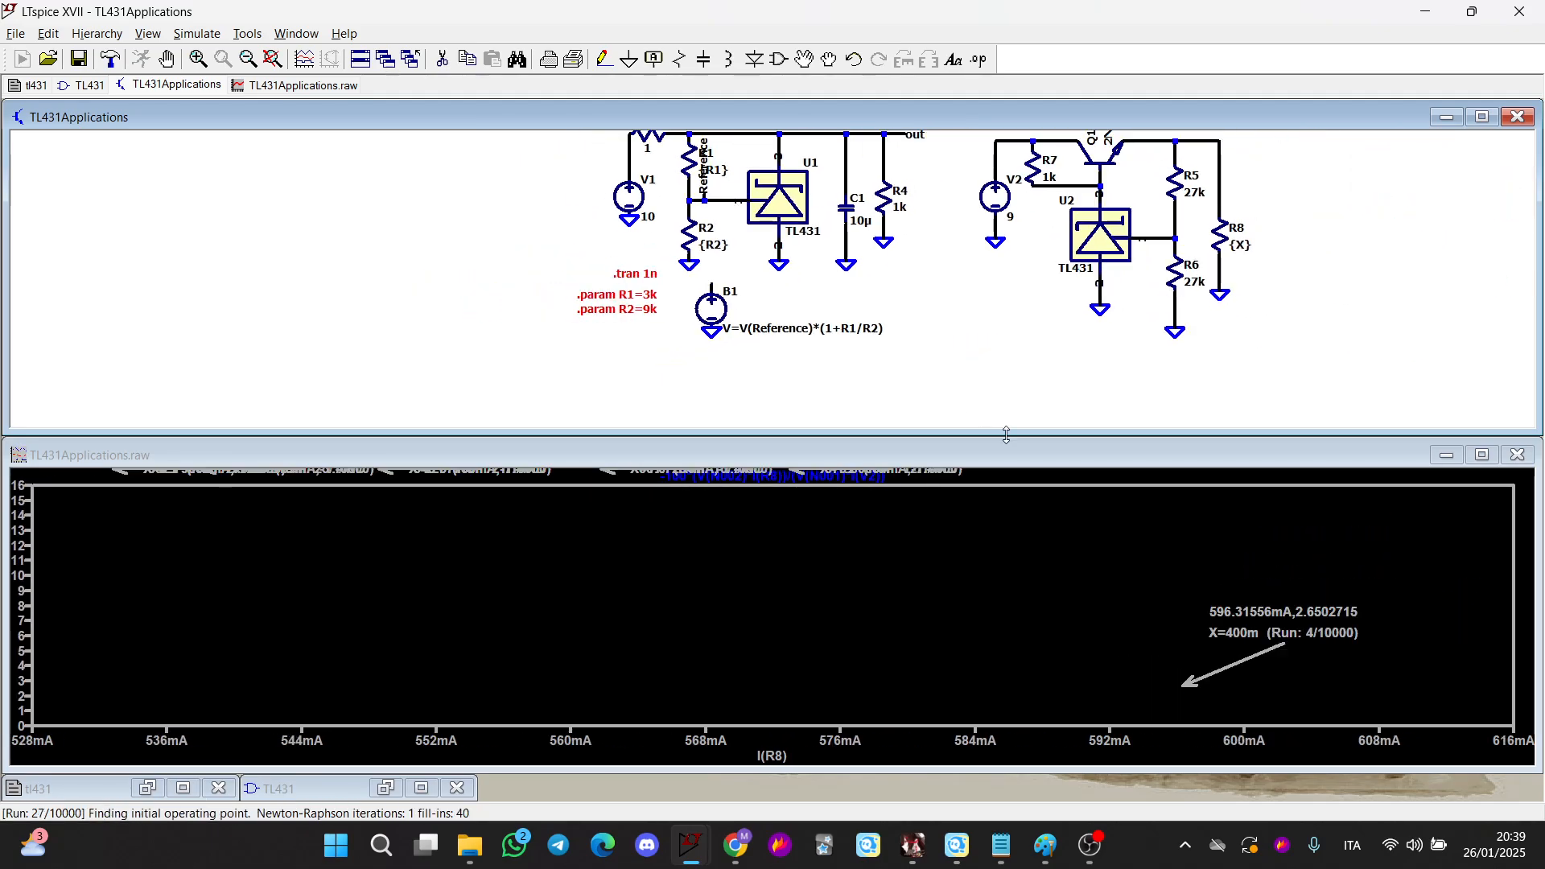
right_click(969, 518)
left_click(1038, 612)
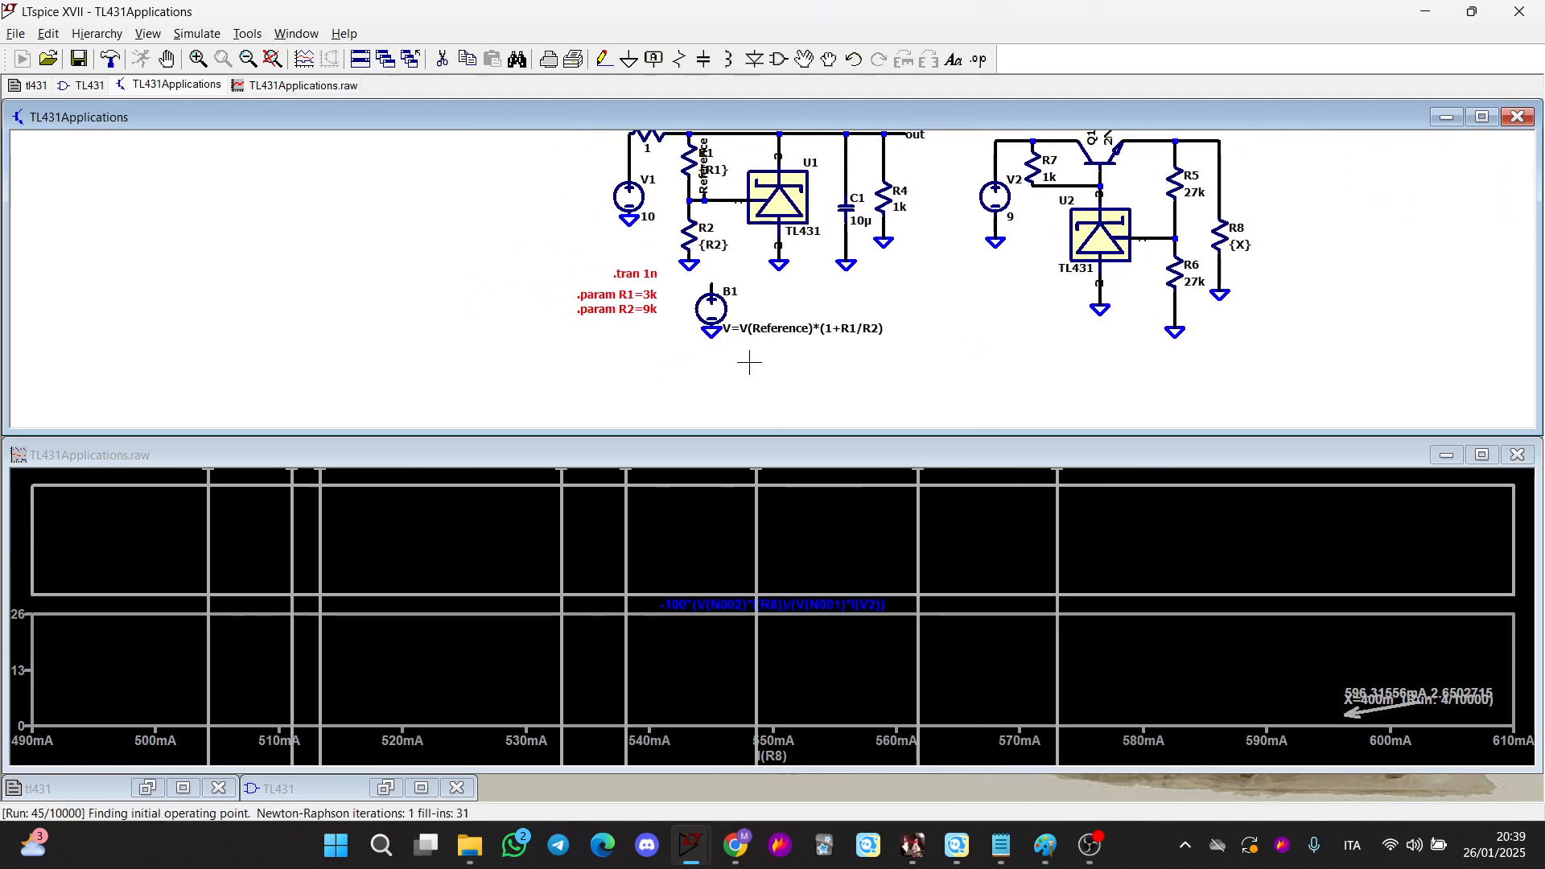
Probe the voltage at B1's output node and halt the running simulation
left_click(715, 284)
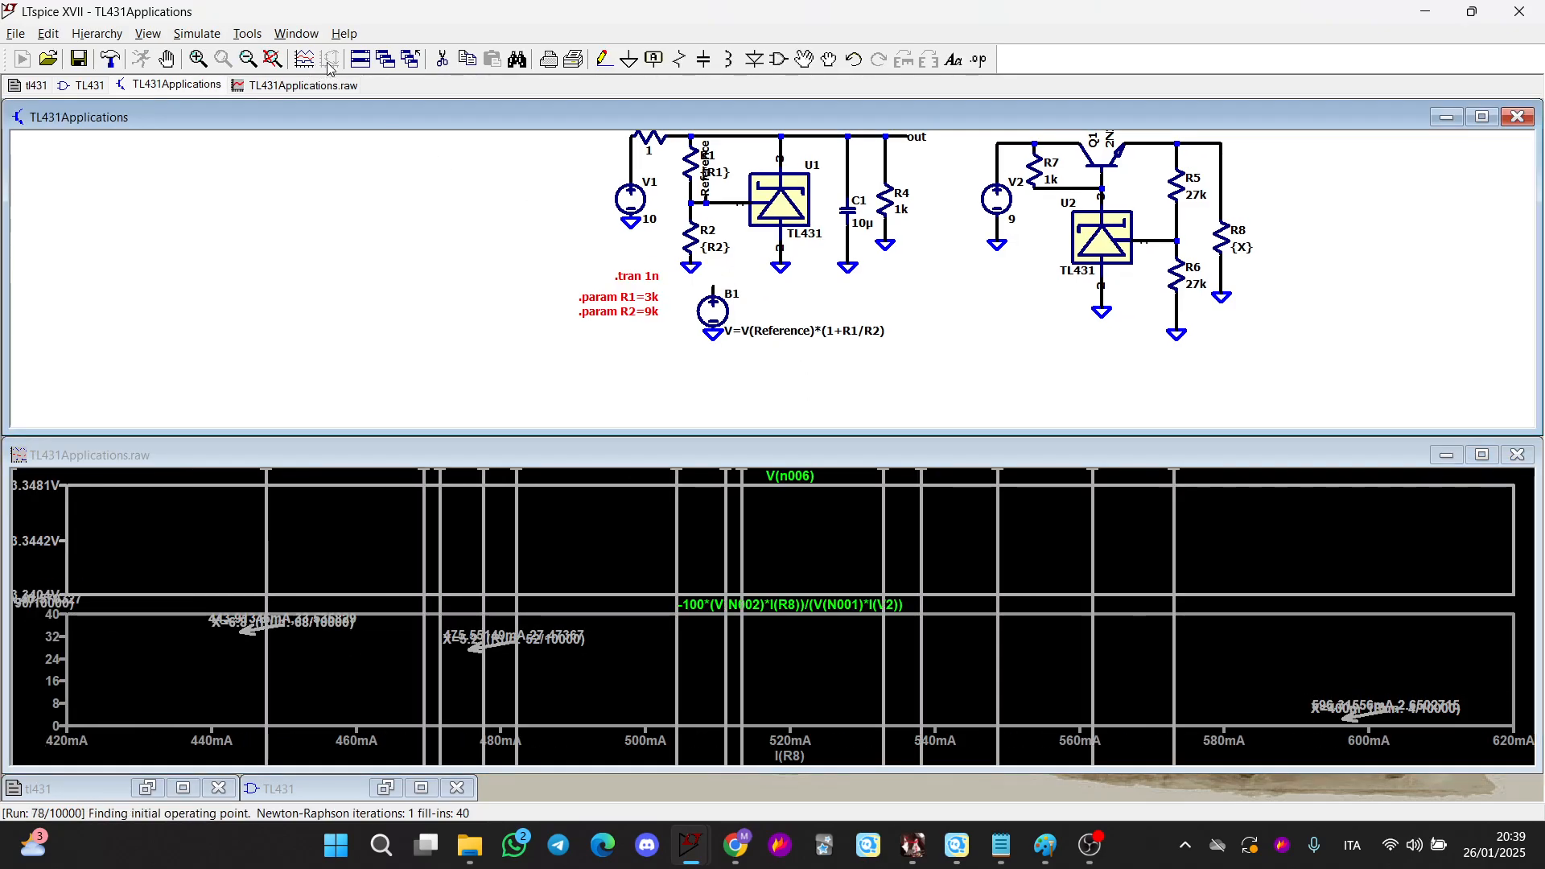
left_click(169, 61)
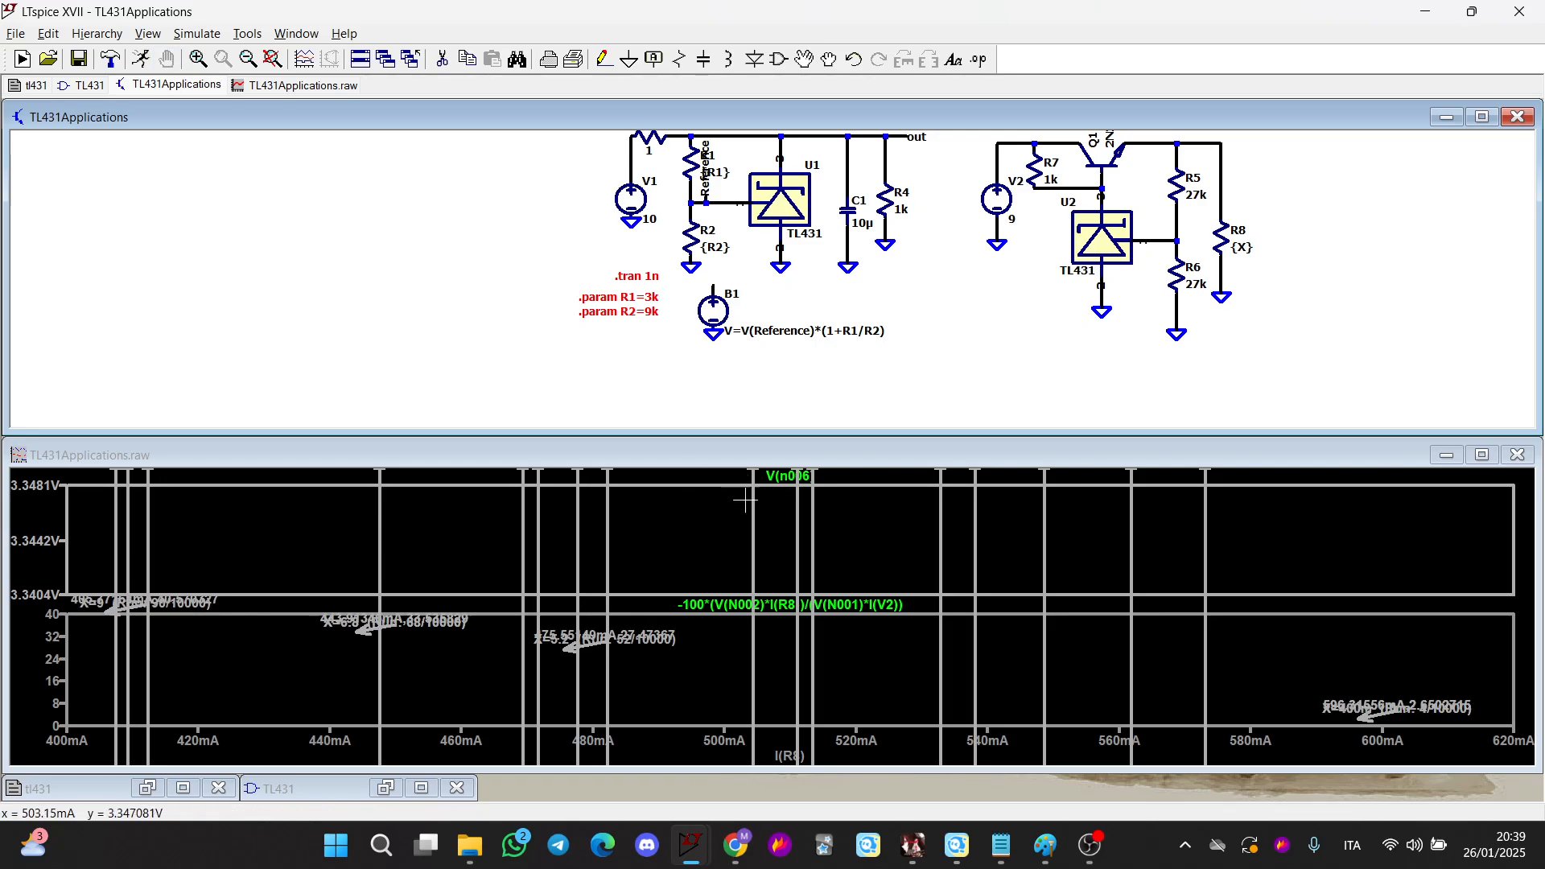
left_click(690, 520)
left_click(709, 288)
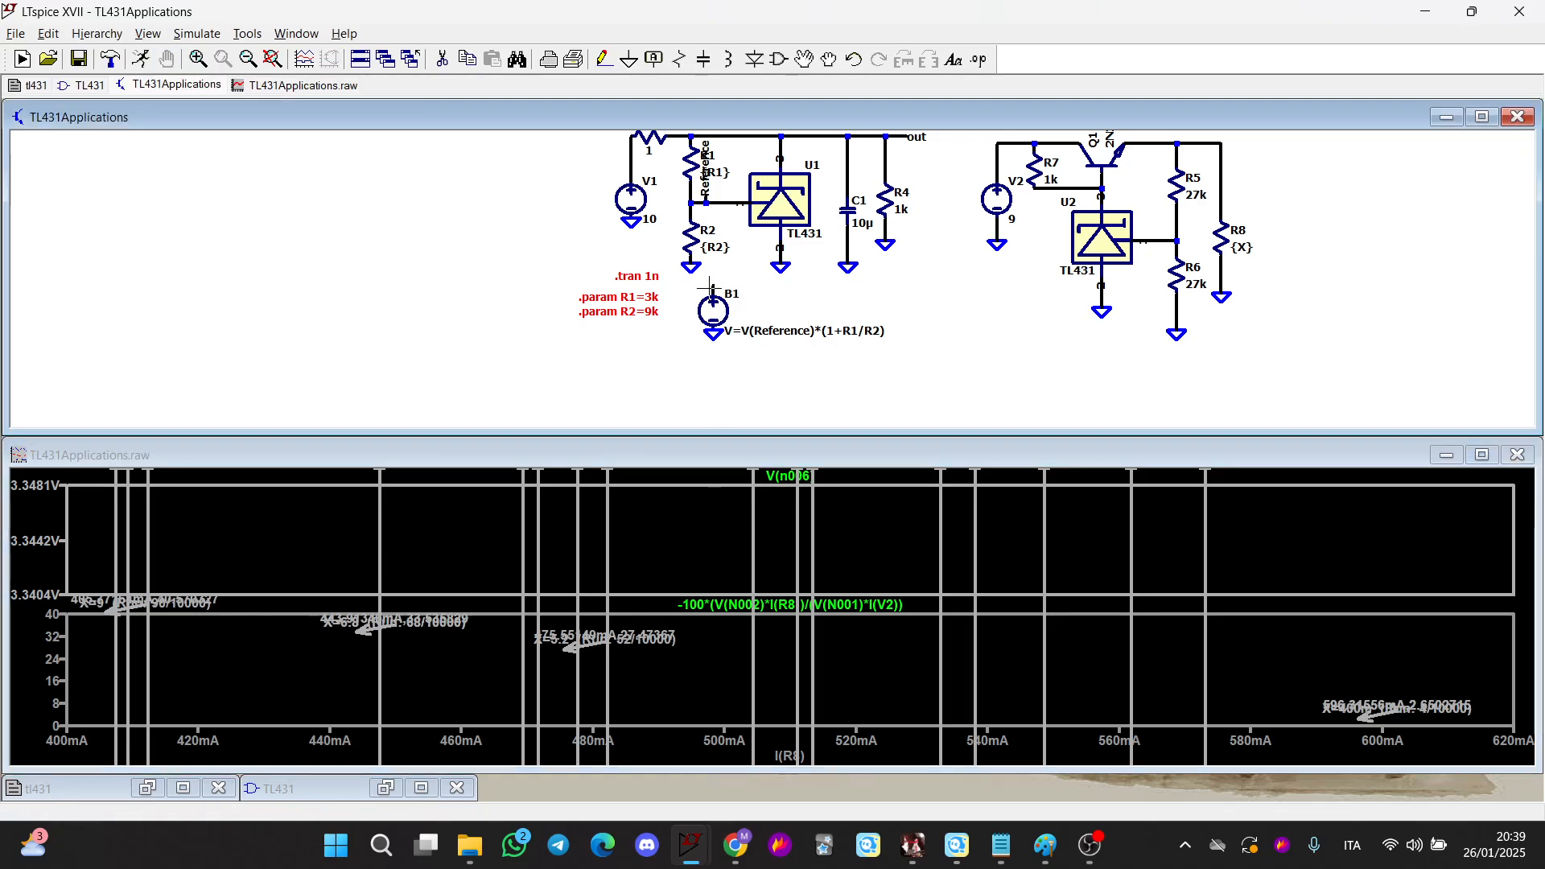
Set load resistor R8's value to 17
left_click_drag(820, 293, 635, 403)
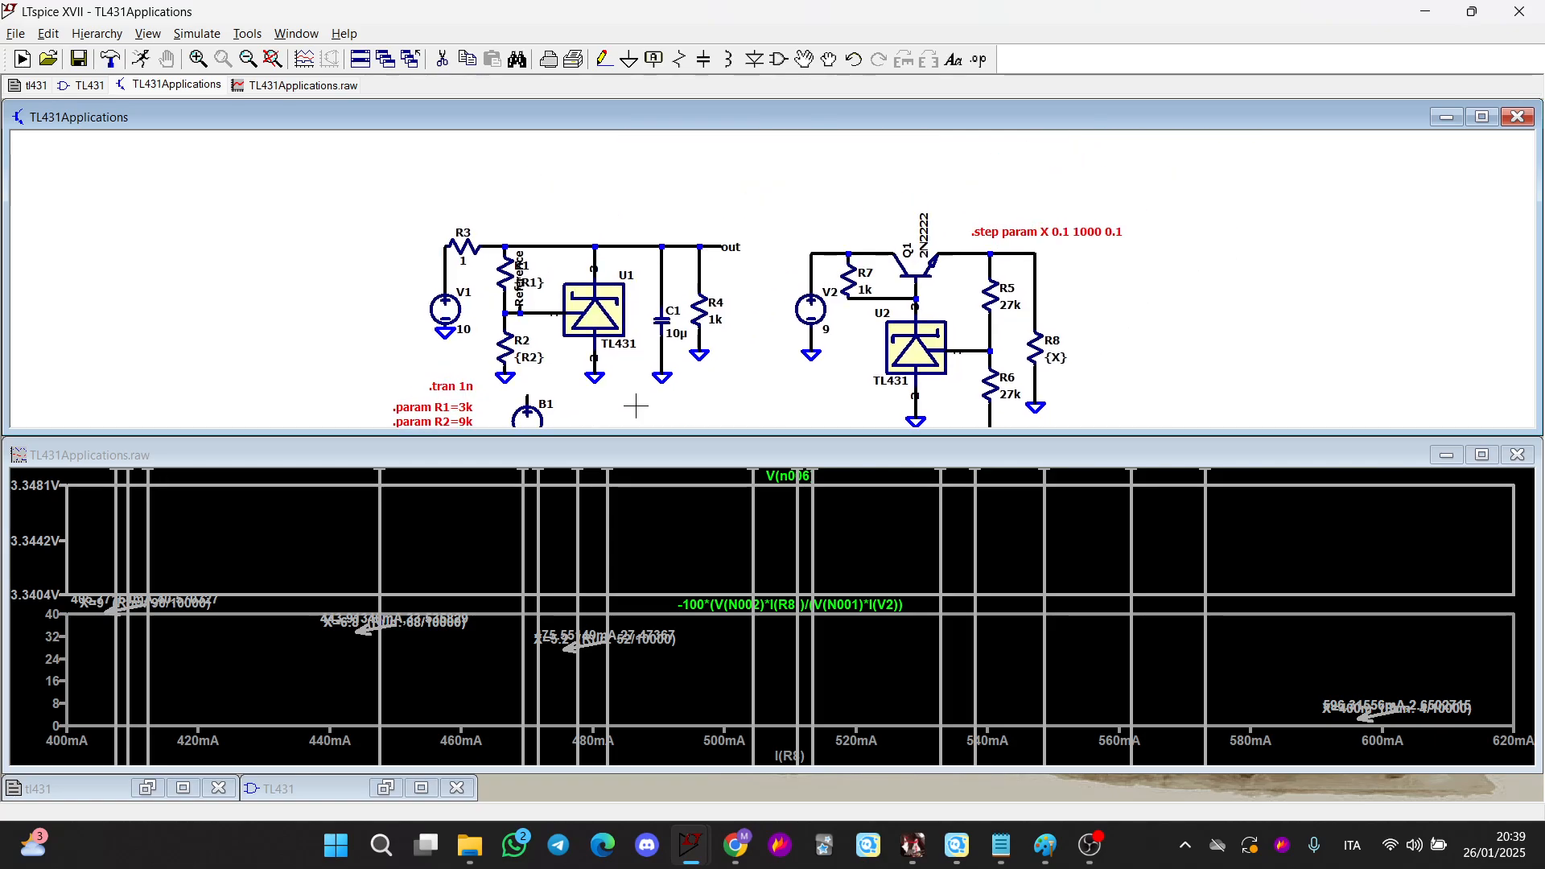
left_click(1020, 233)
key("Escape")
scroll(965, 265, "down", 2)
left_click_drag(765, 389, 791, 364)
scroll(976, 335, "up", 2)
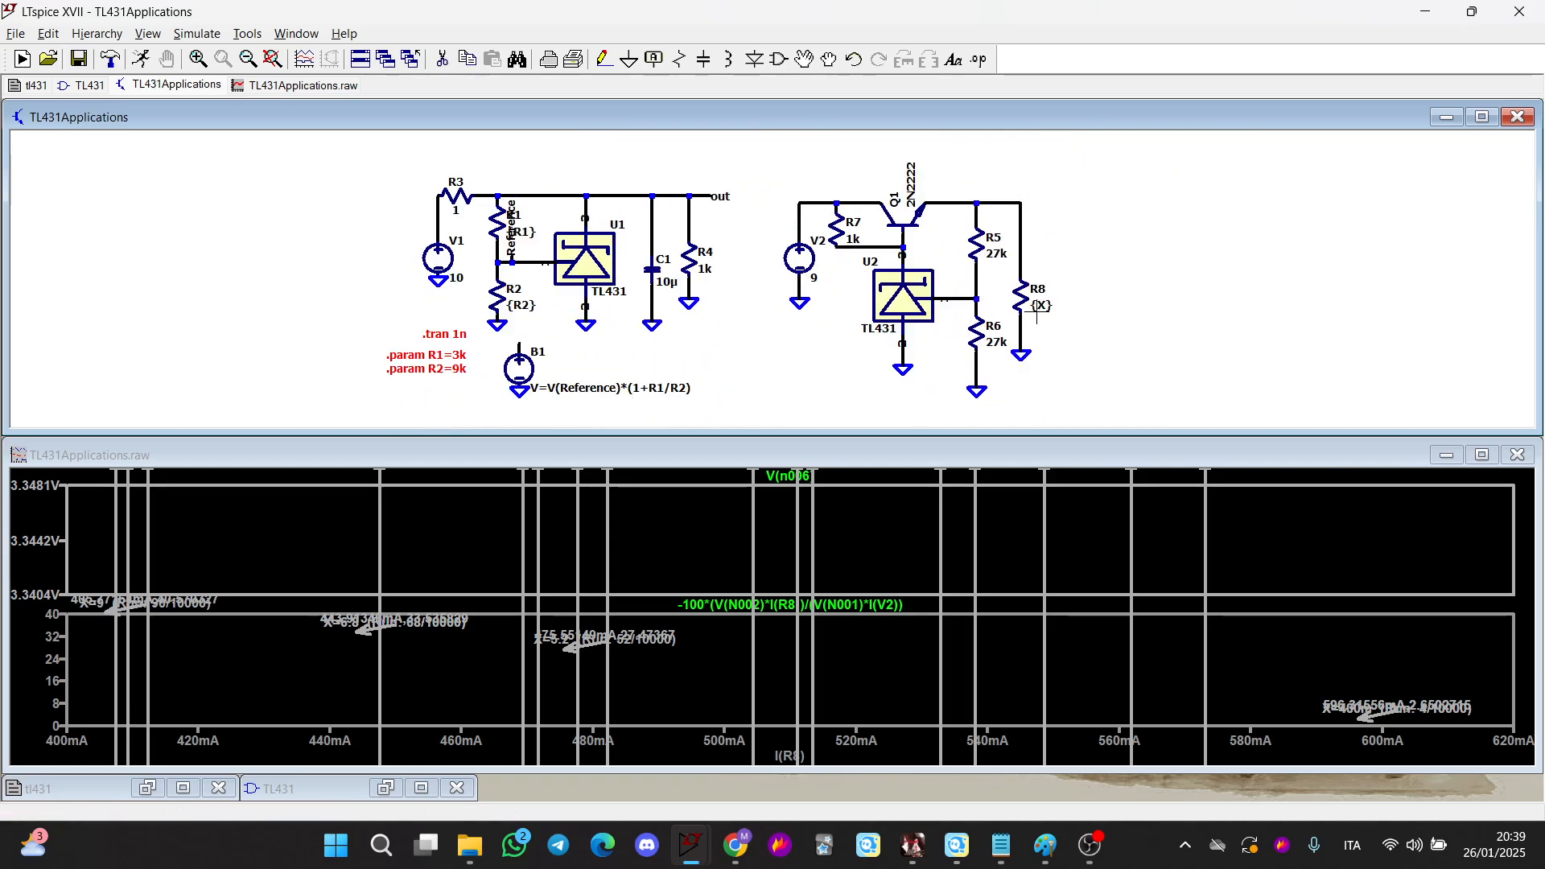
right_click(1039, 306)
type("17")
key("Return")
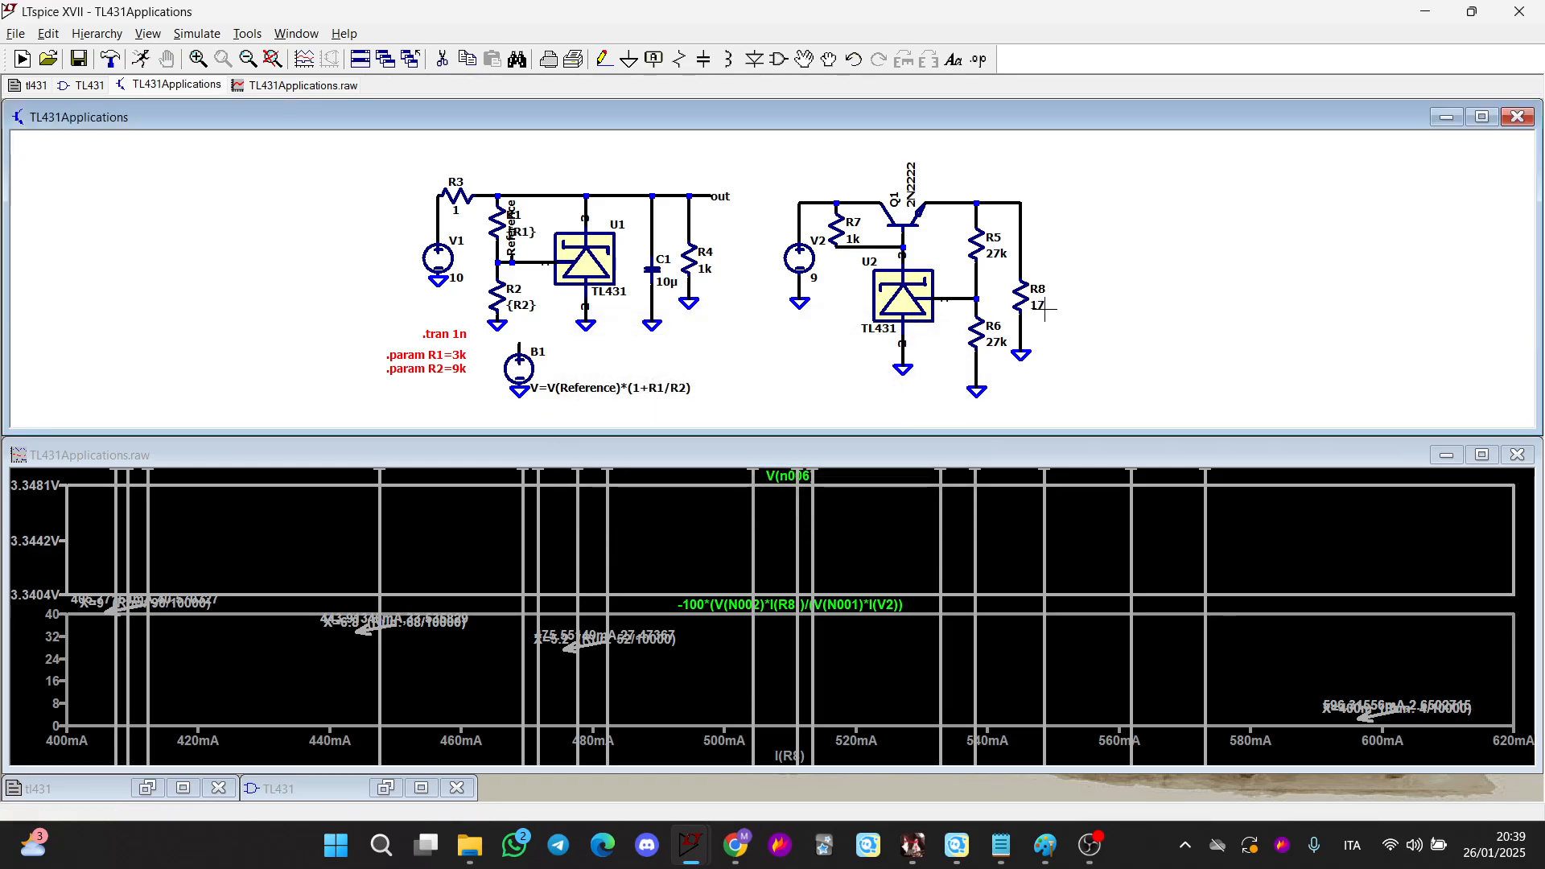
Run the simulation again
left_click(146, 57)
scroll(411, 329, "up", 2)
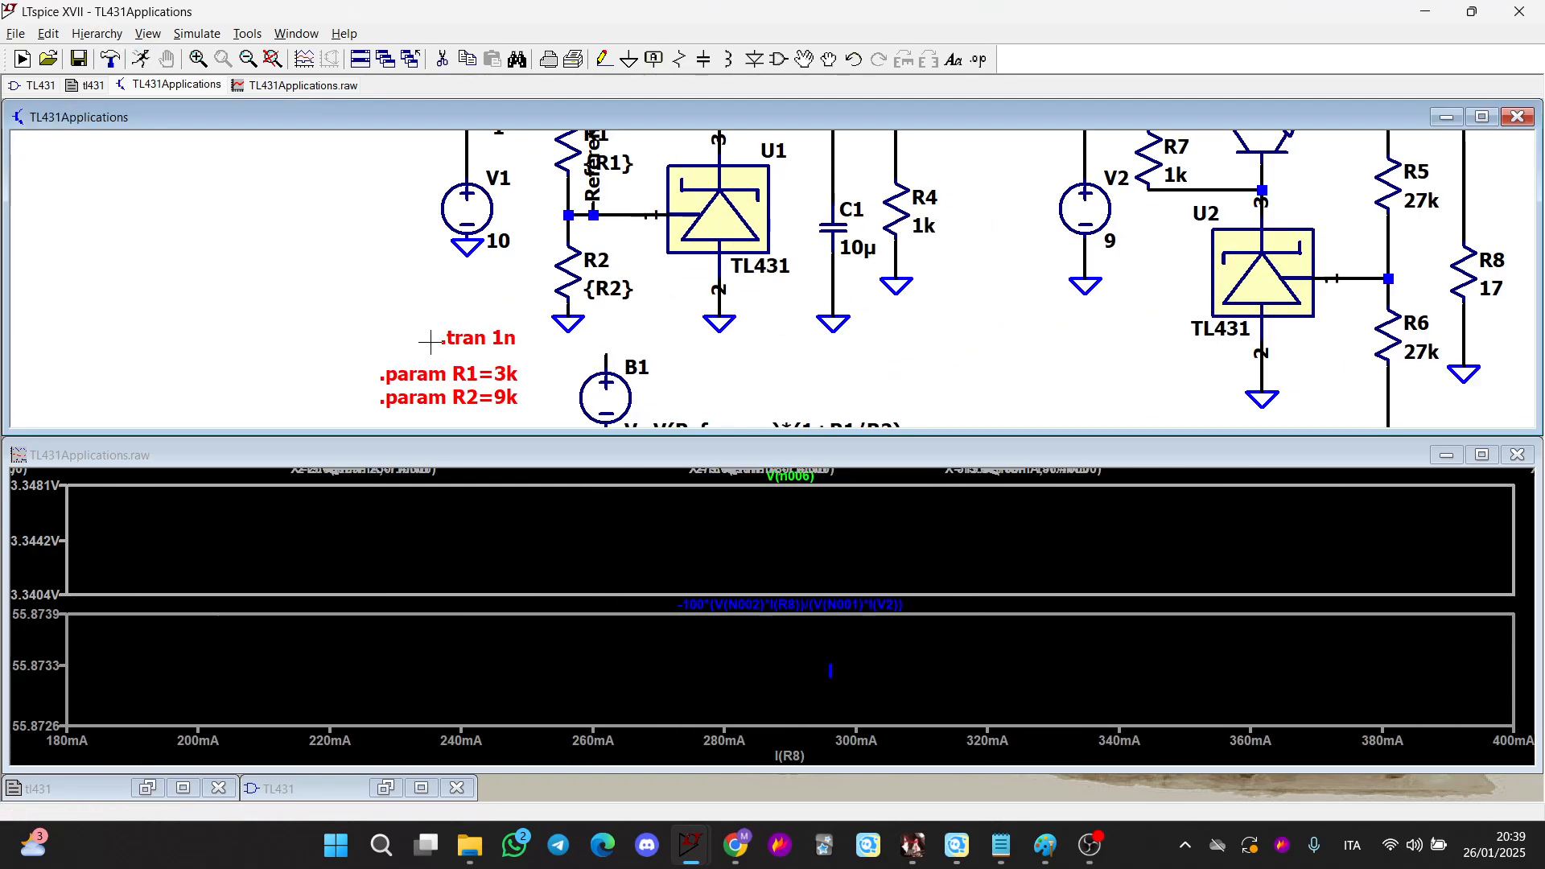
left_click(618, 352)
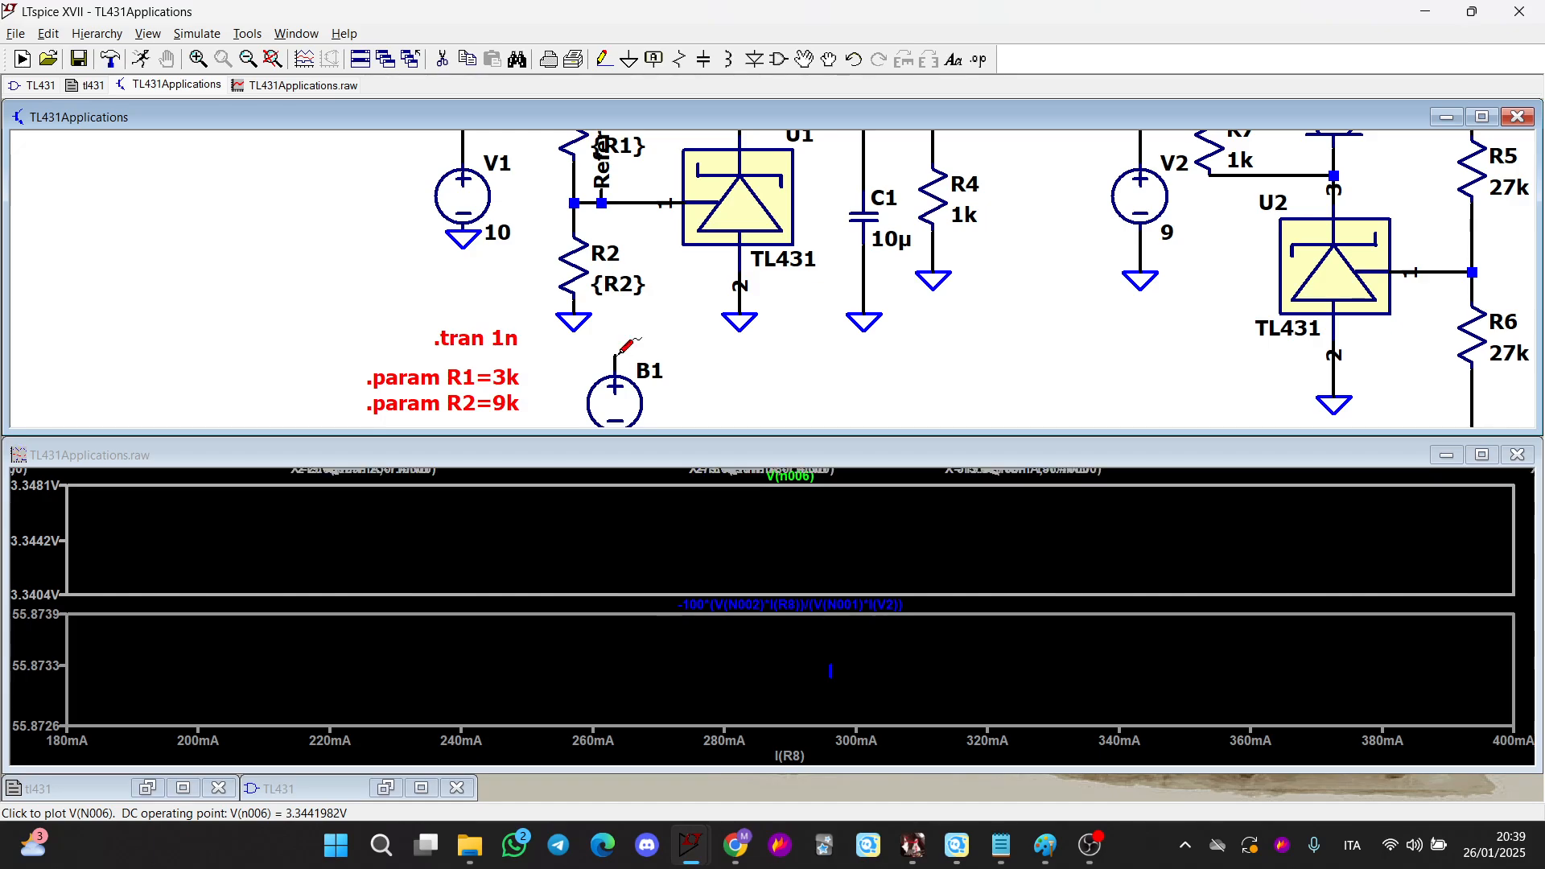
Set the plot's horizontal axis quantity to time
left_click_drag(688, 402, 683, 366)
right_click(724, 734)
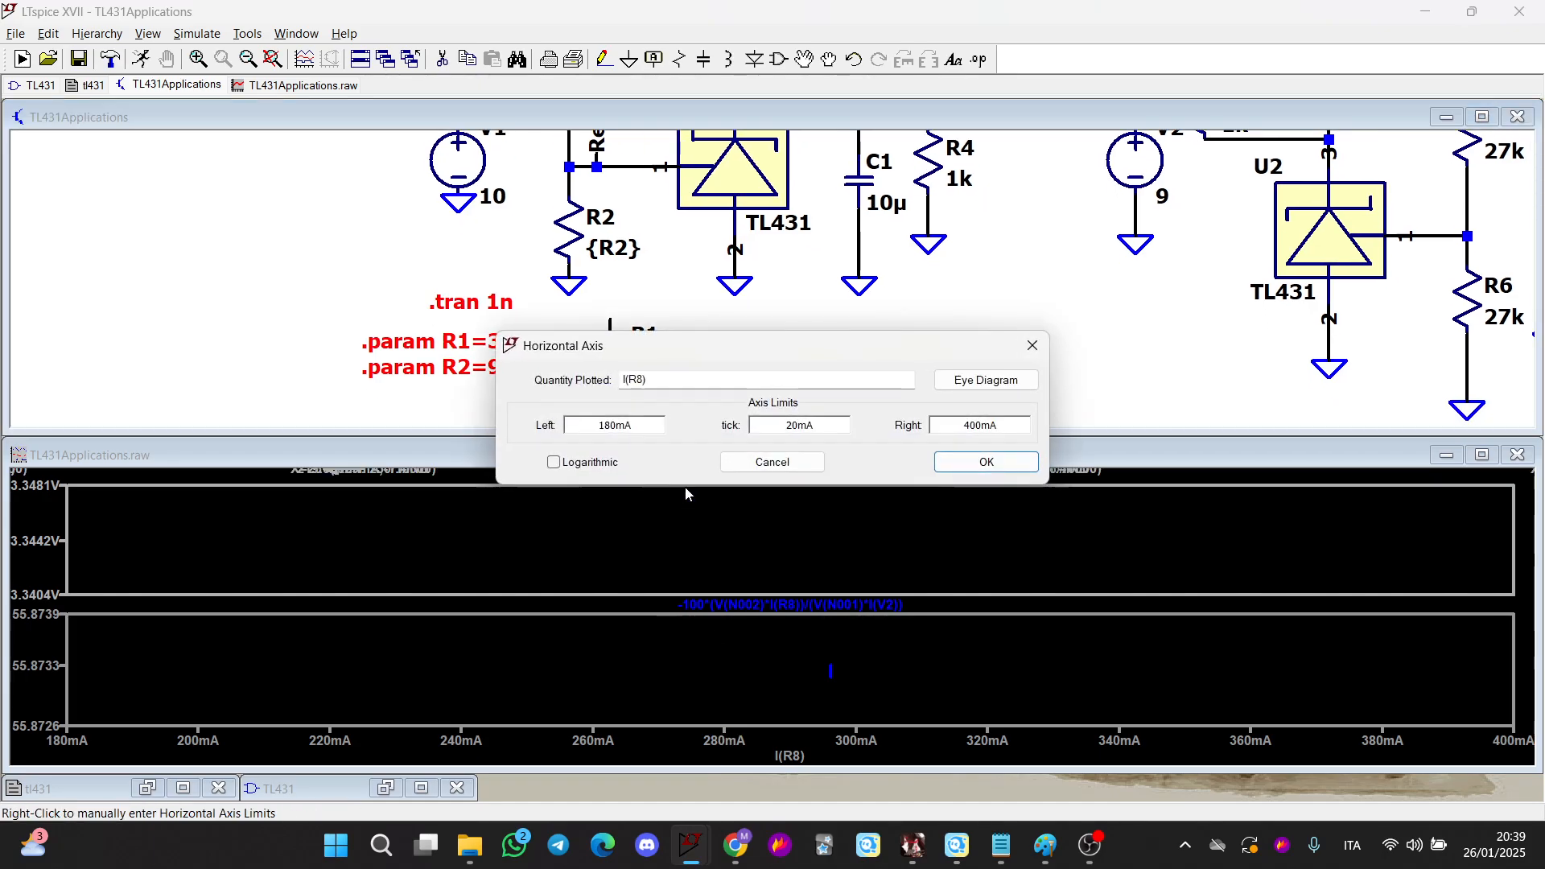
double_click(673, 379)
type("time")
key("Return")
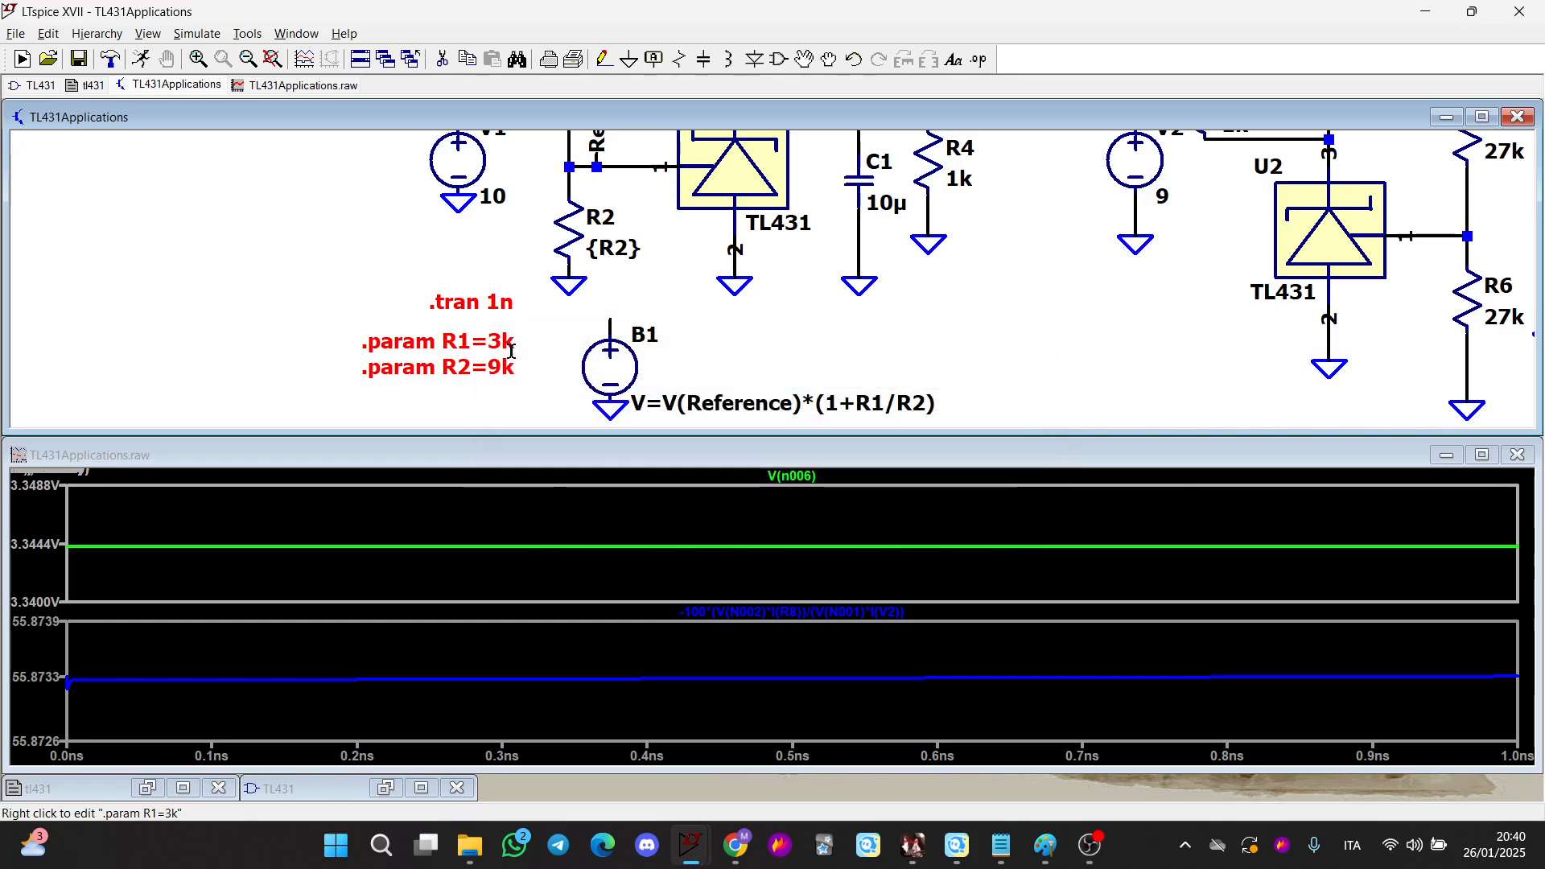
Tile the schematic and waveform windows side by side
scroll(552, 338, "up", 2)
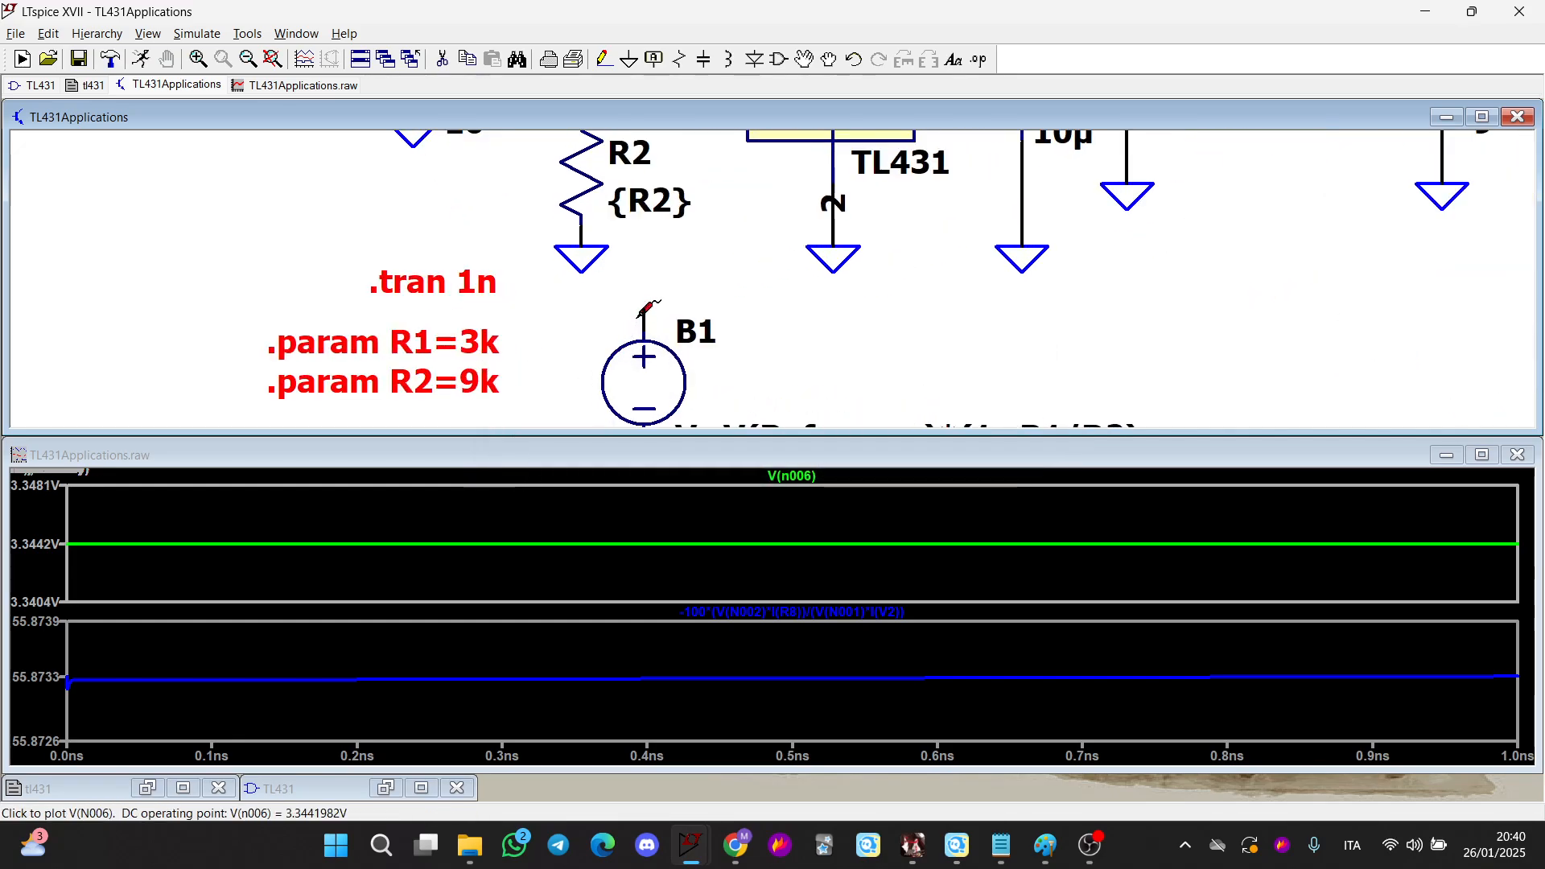
right_click(1086, 70)
left_click(1139, 106)
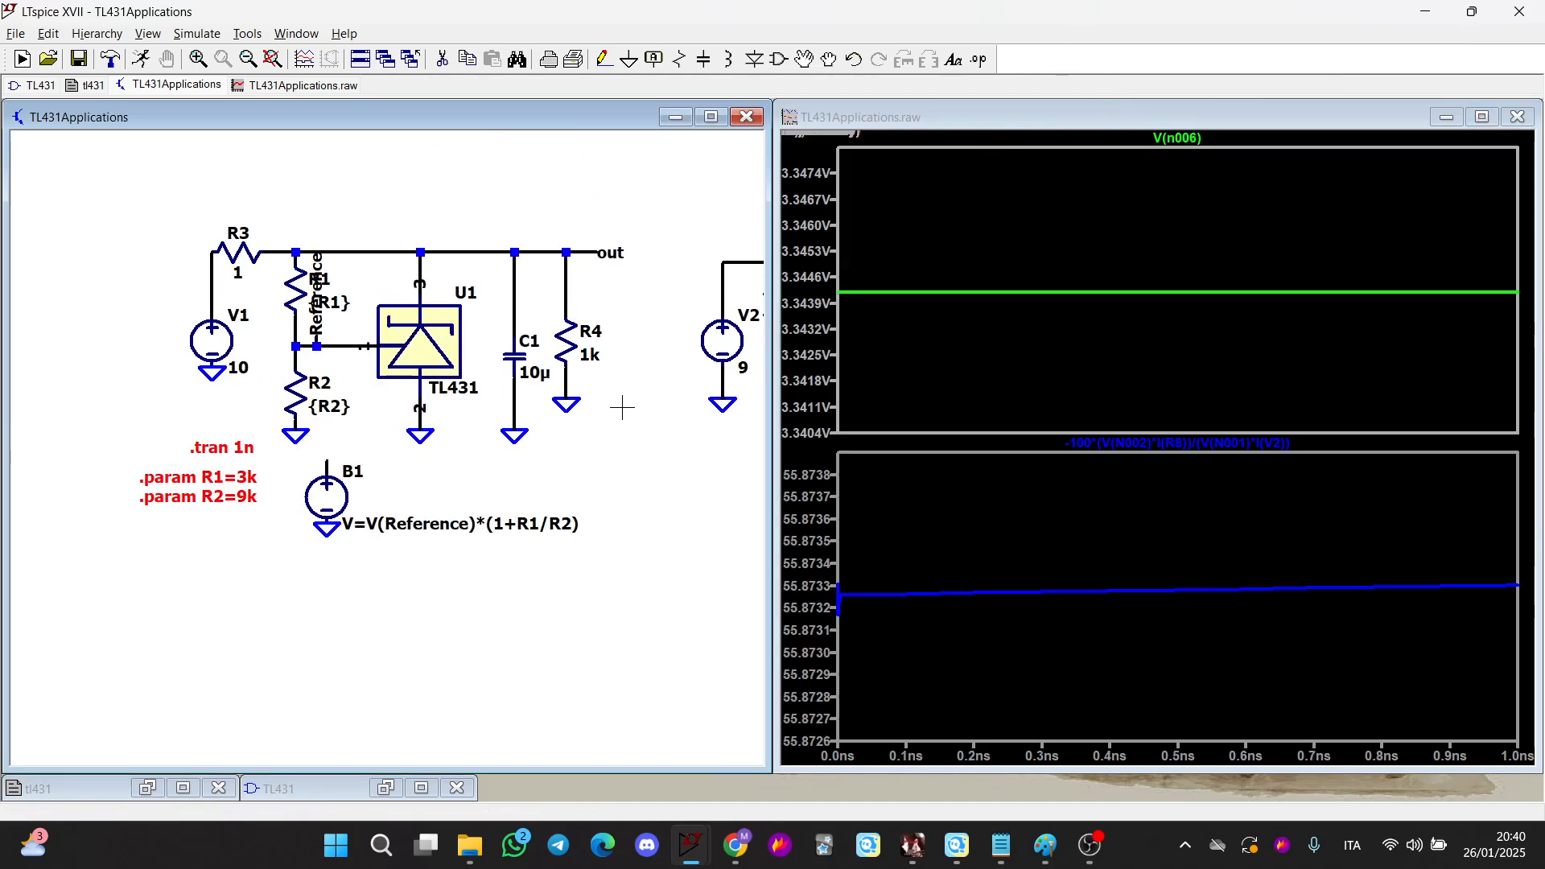
Copy the efficiency trace expression and place it as a comment text on the schematic
right_click(1166, 443)
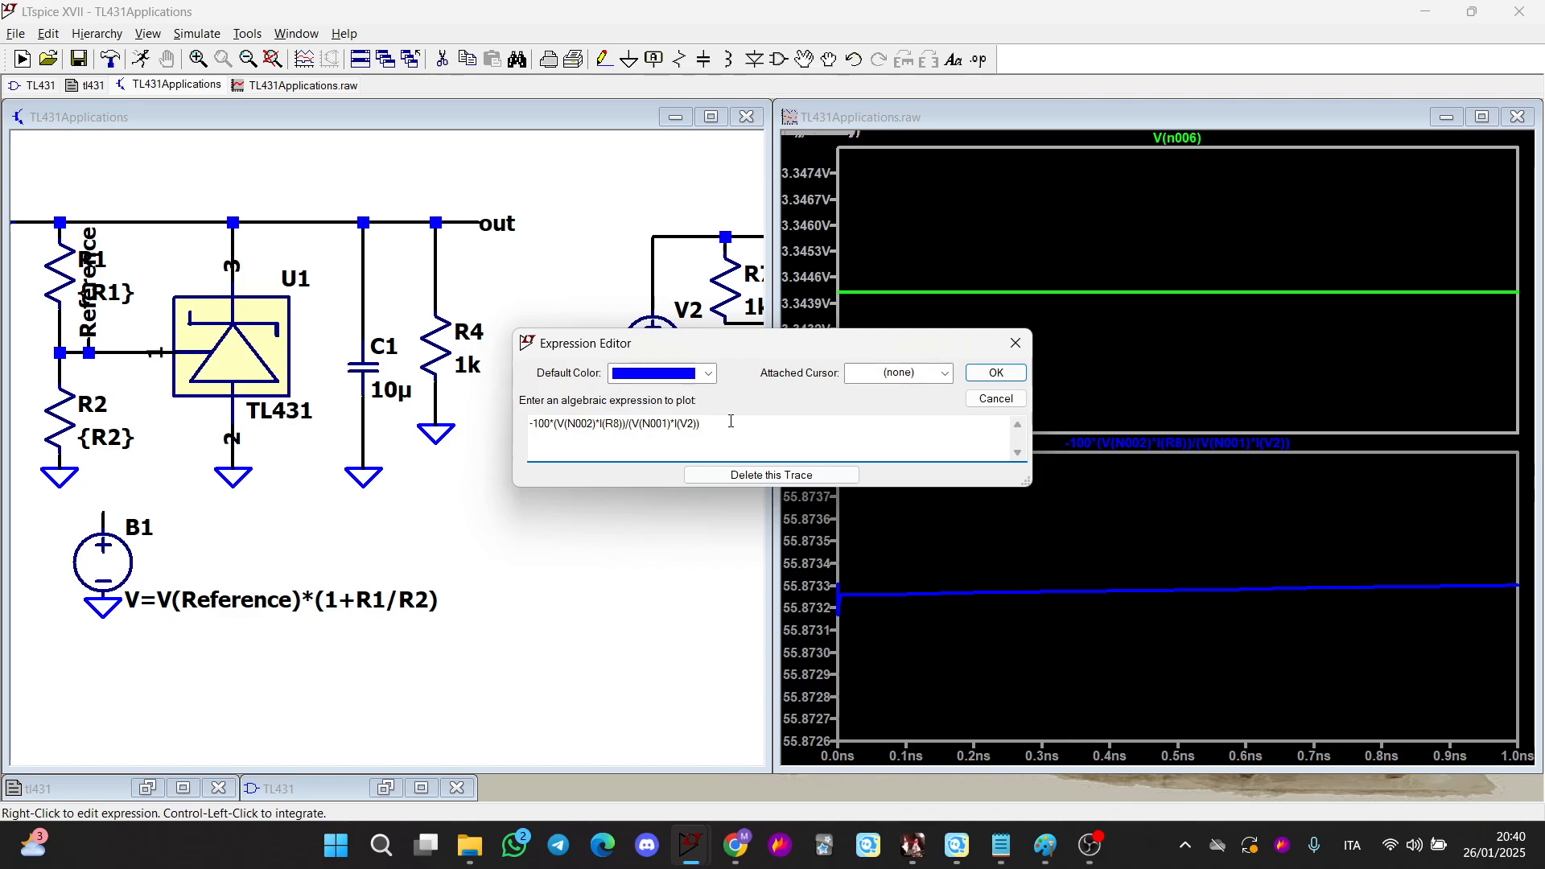
double_click(547, 432)
key("ctrl+c")
key("Escape")
key("t")
key("ctrl+v")
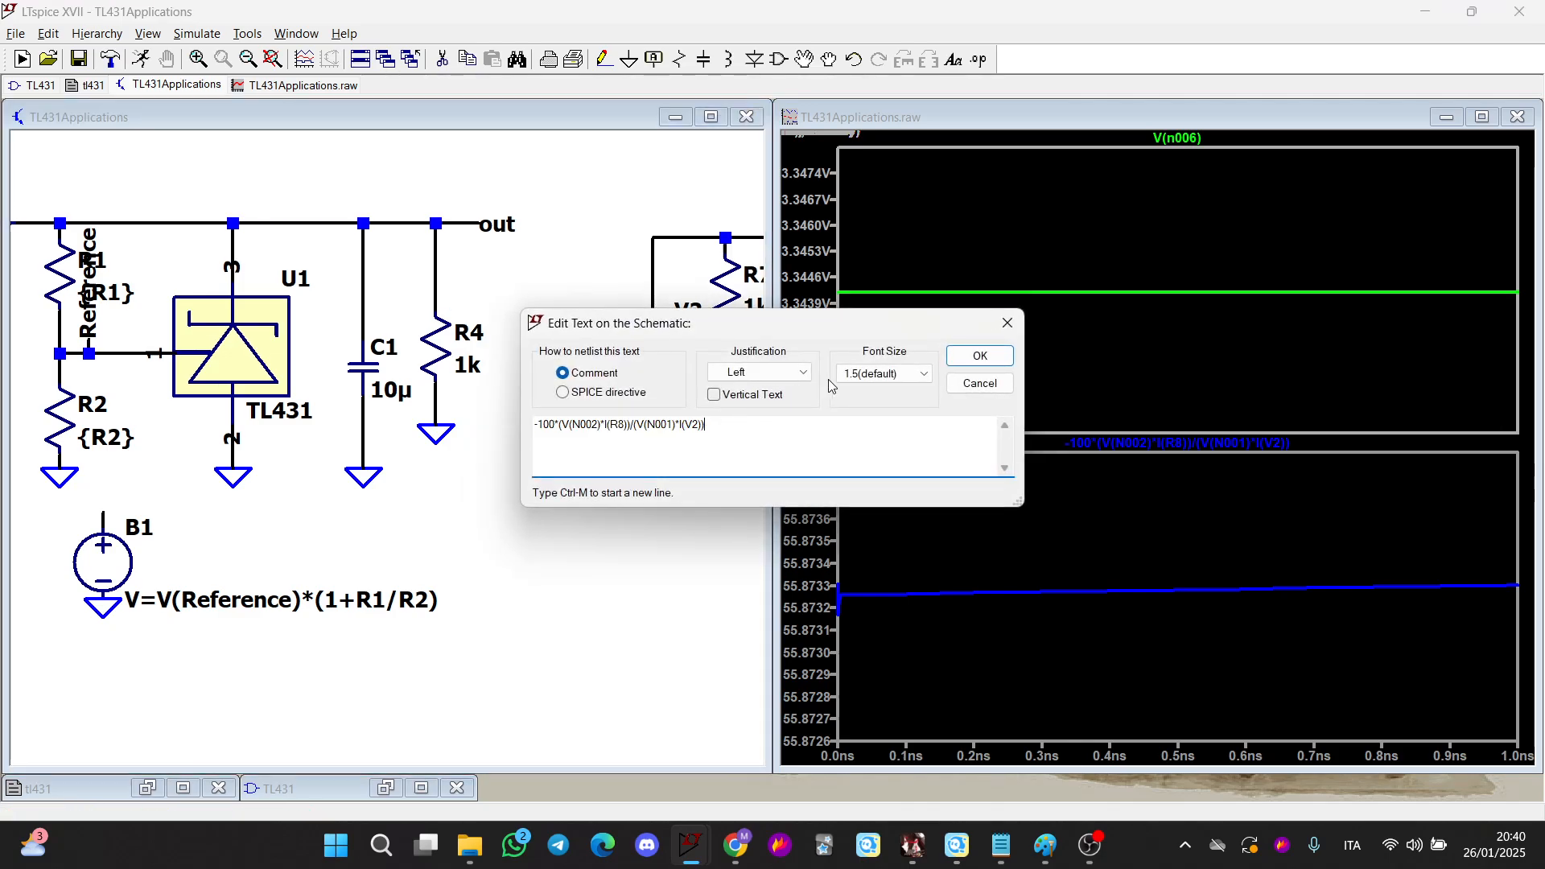
left_click(980, 355)
left_click(654, 195)
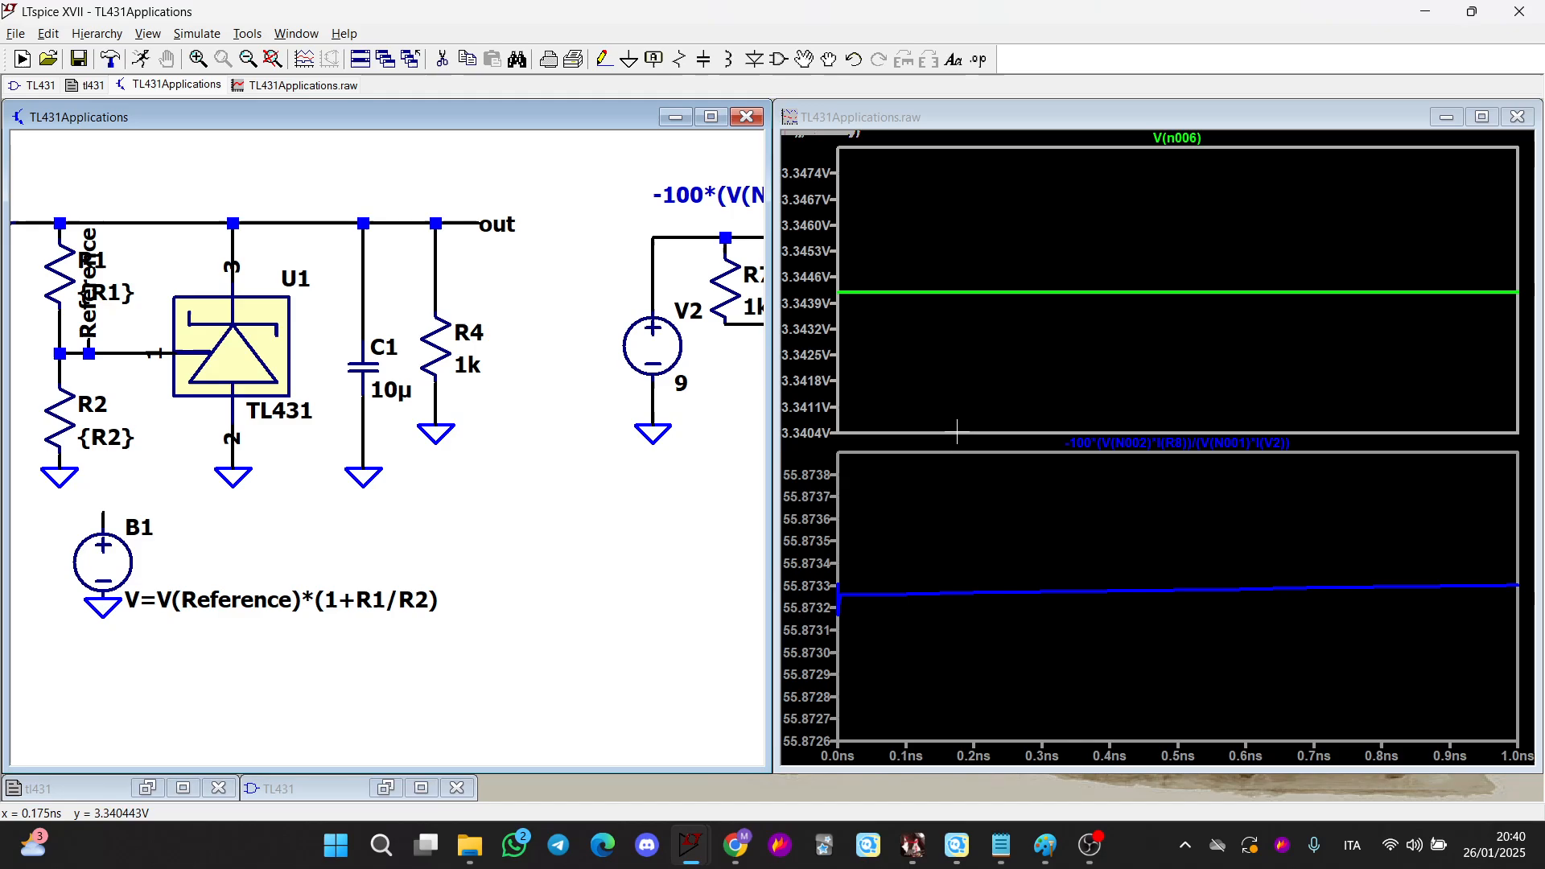
Remove the efficiency trace and its lower plot pane from the waveform window
left_click(1030, 519)
left_click(1124, 458)
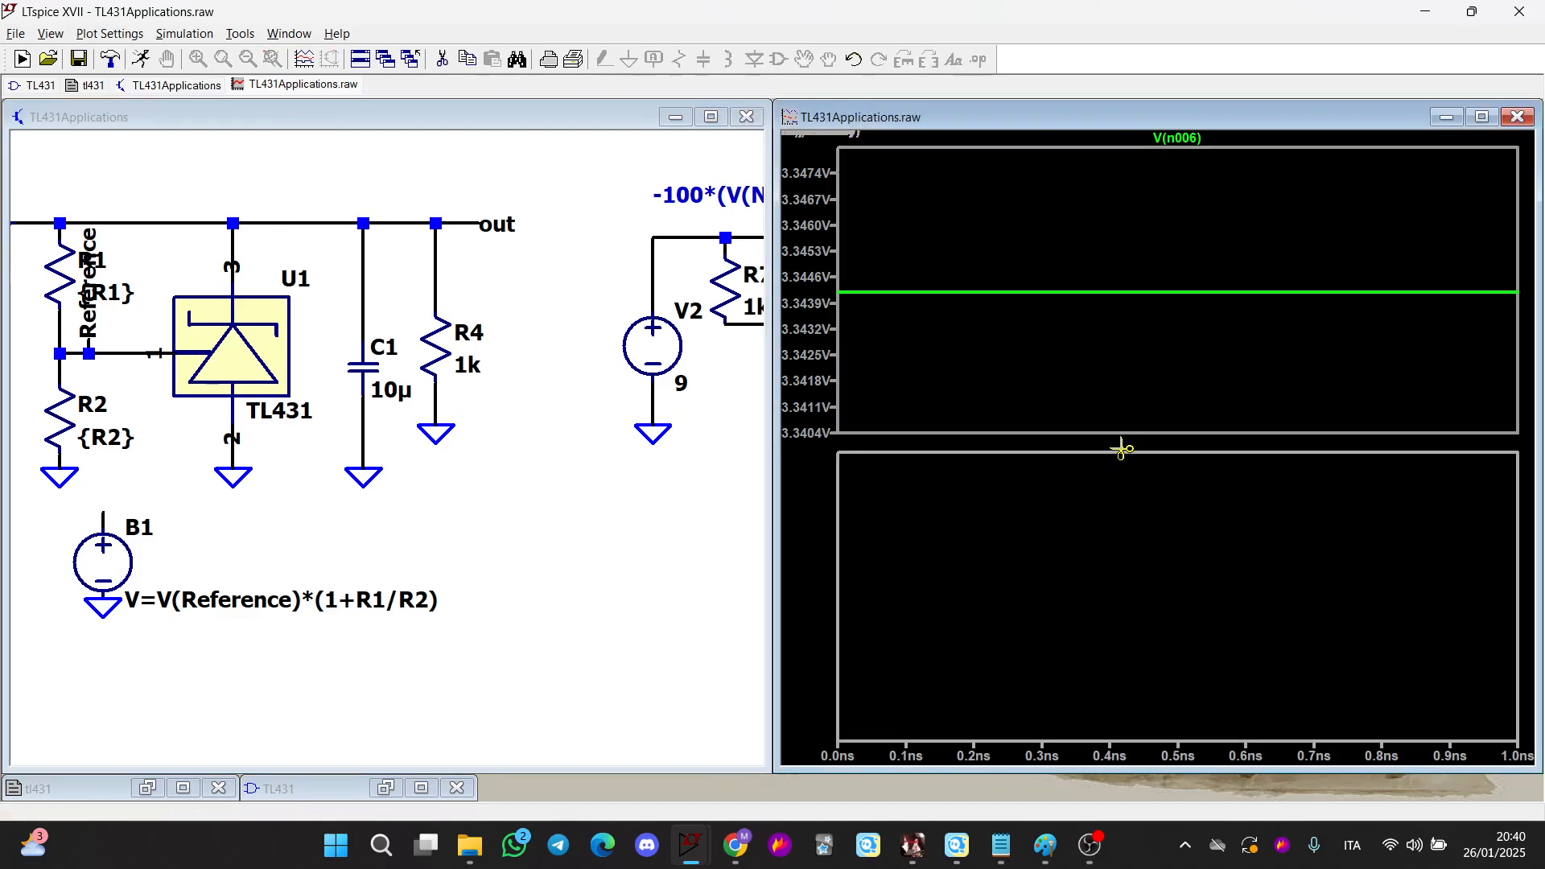
left_click(1046, 526)
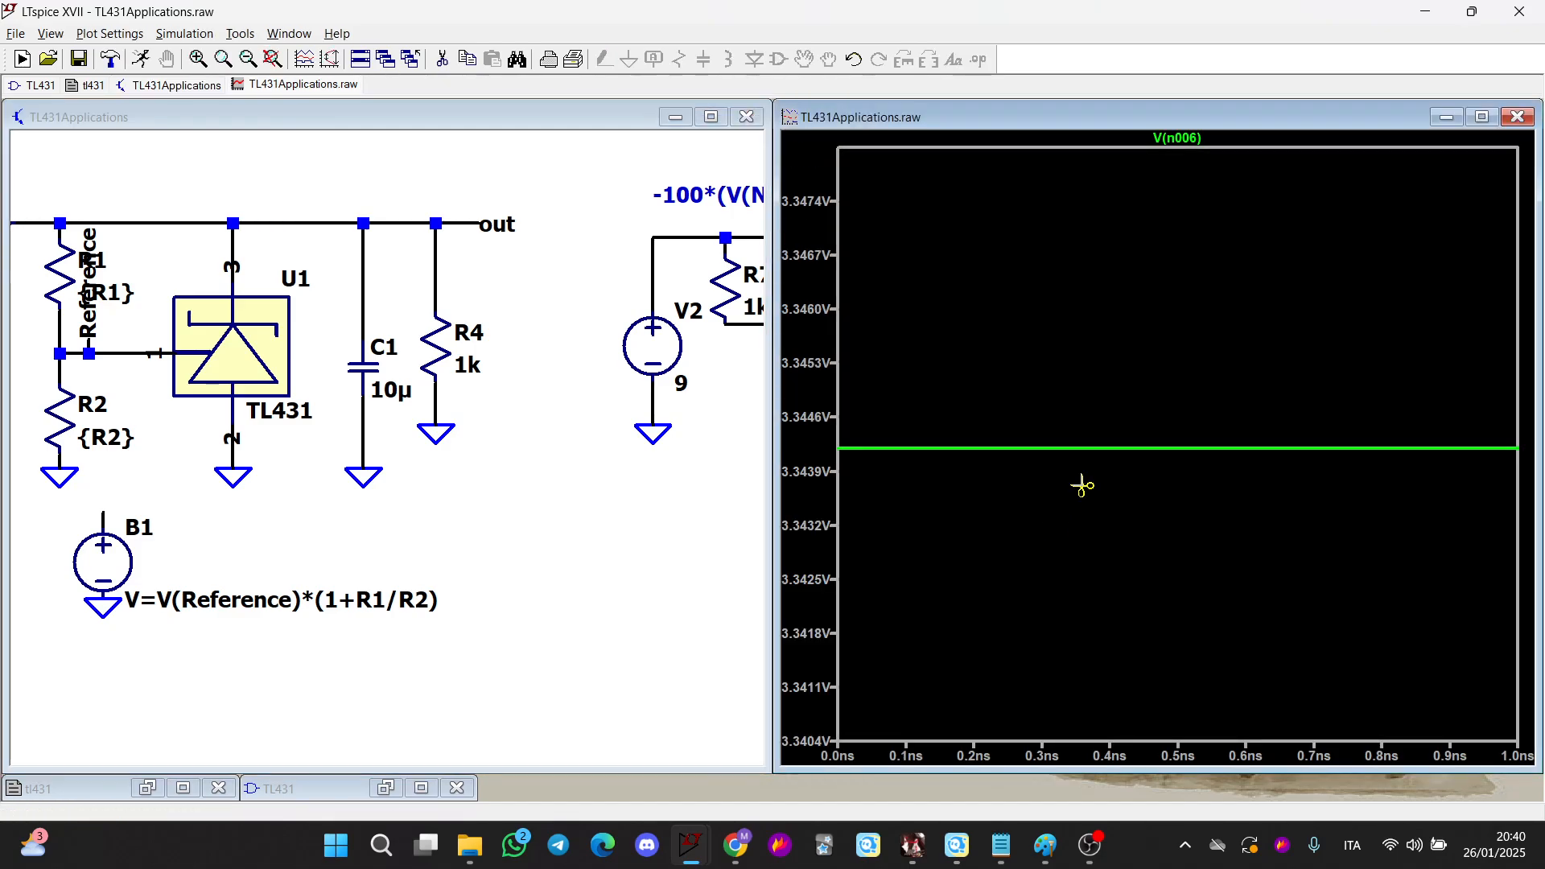
Probe the out net voltage to add V(out) to the plot
left_click(384, 525)
scroll(338, 531, "up", 3)
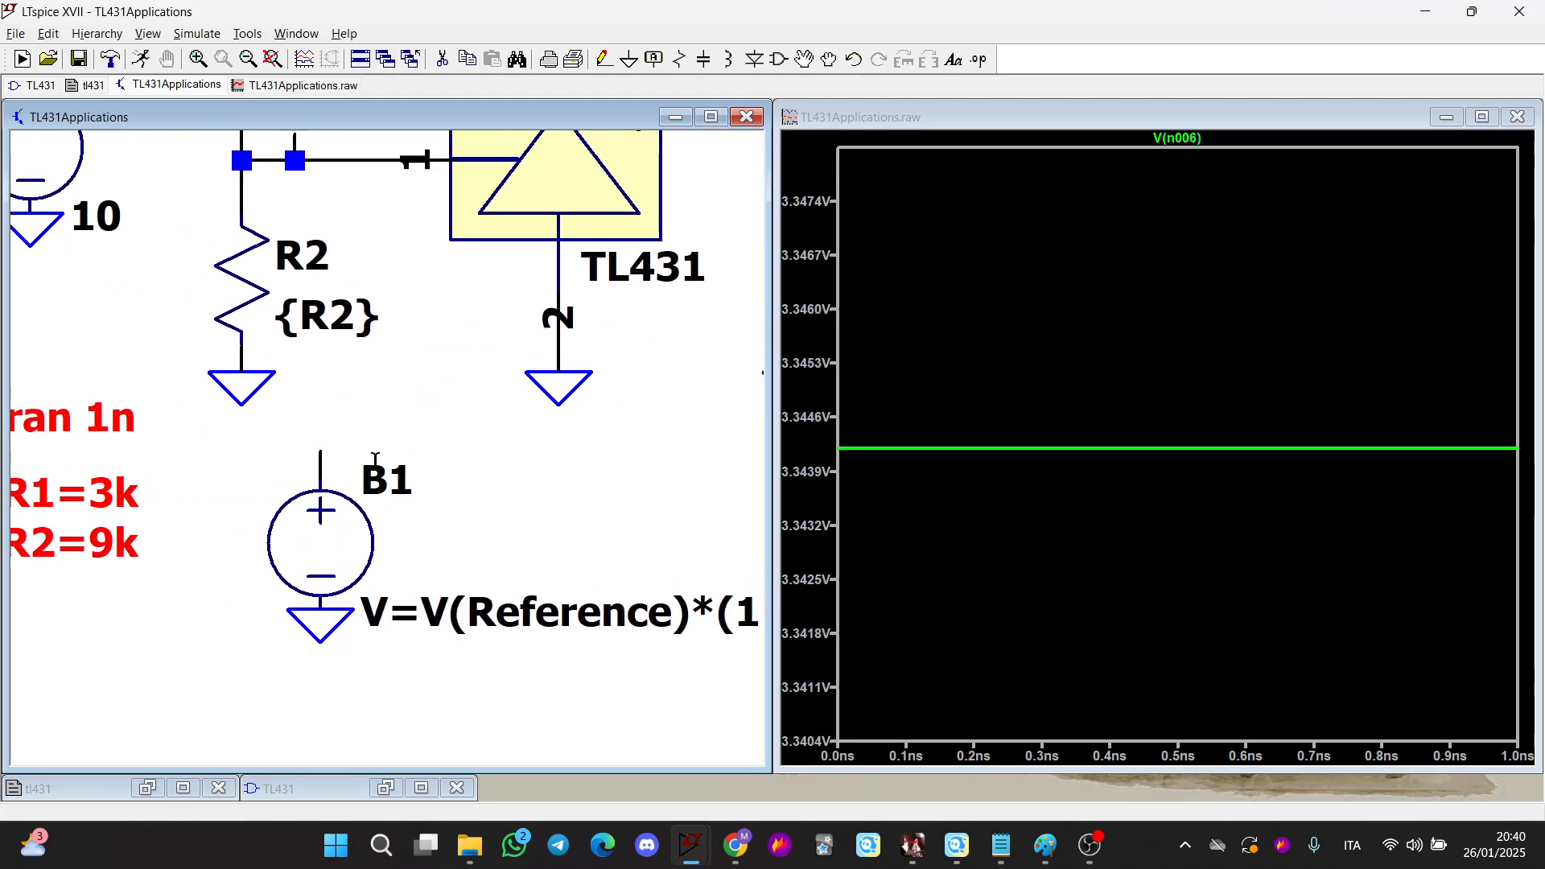
left_click_drag(500, 433, 179, 552)
scroll(179, 552, "down", 1)
left_click_drag(309, 486, 339, 569)
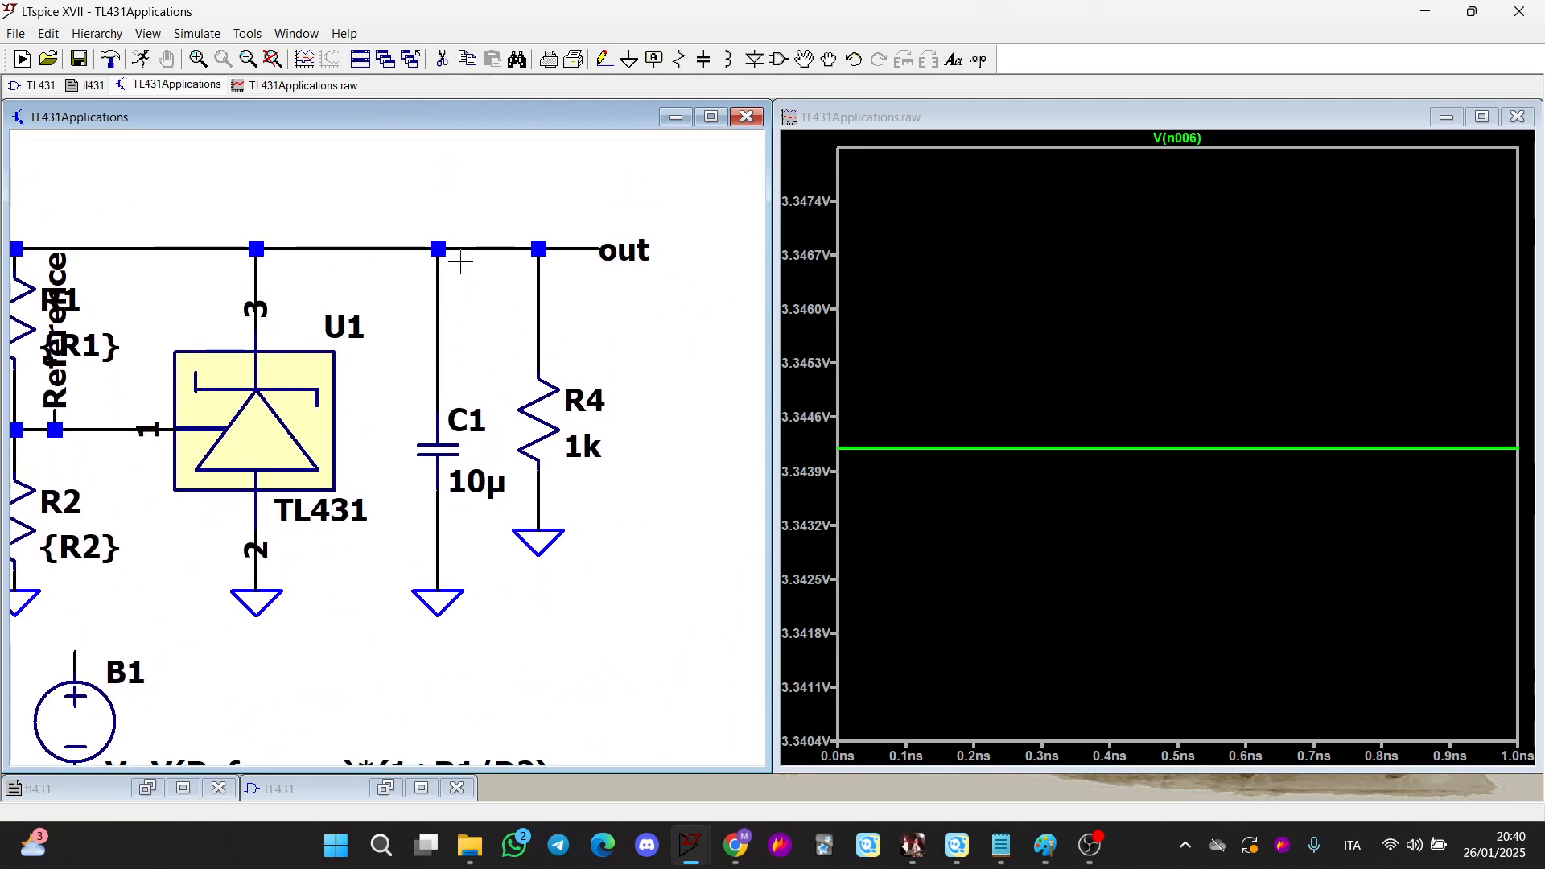
left_click(464, 252)
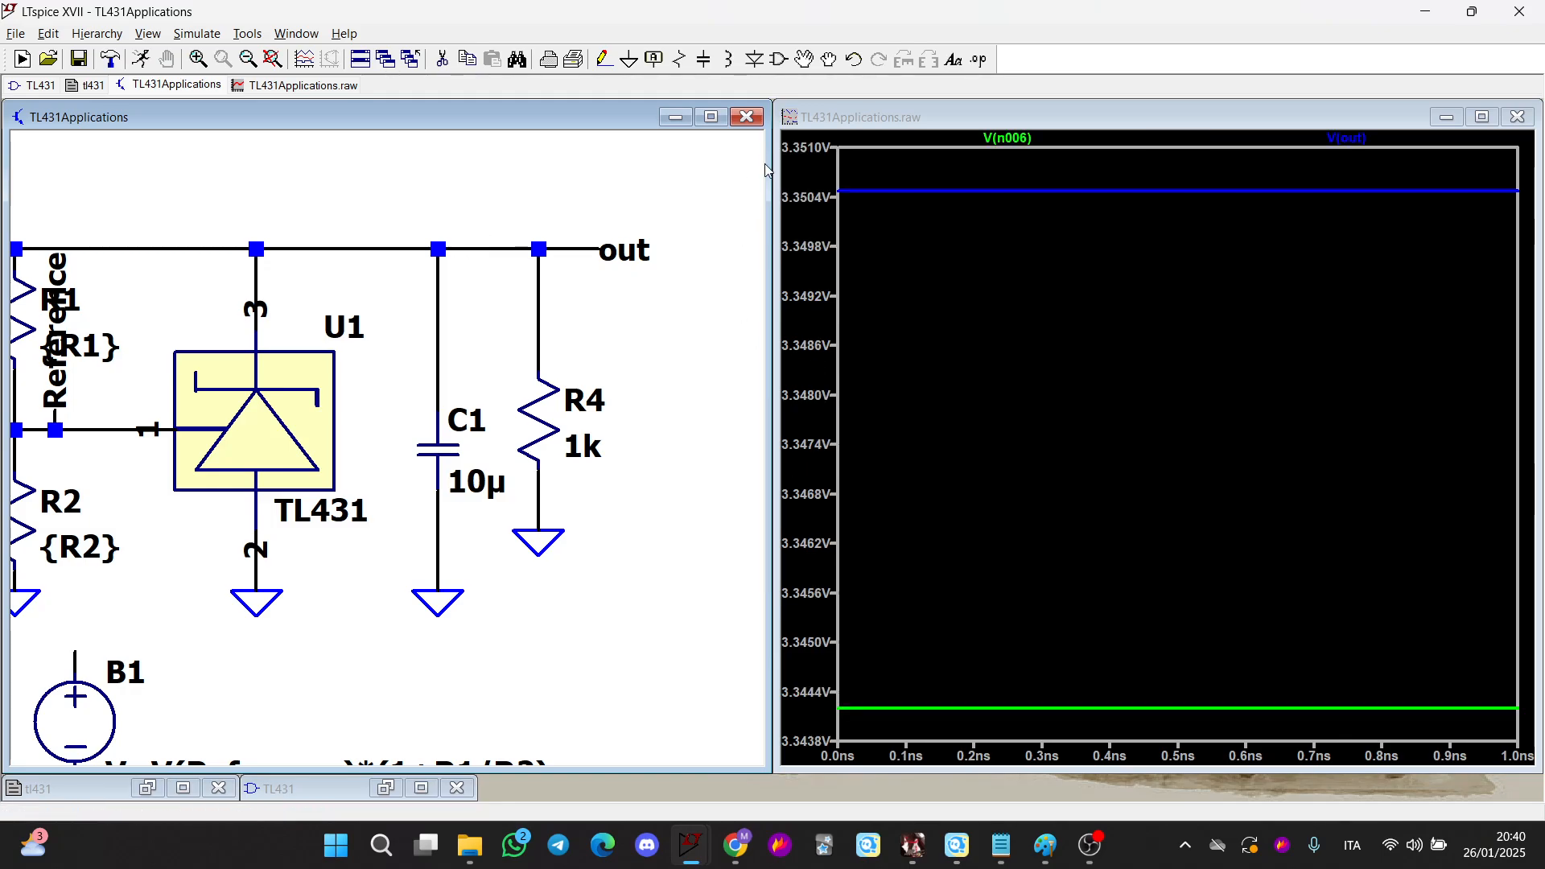
Set load resistor R4's value to 100
scroll(646, 330, "down", 1)
right_click(603, 413)
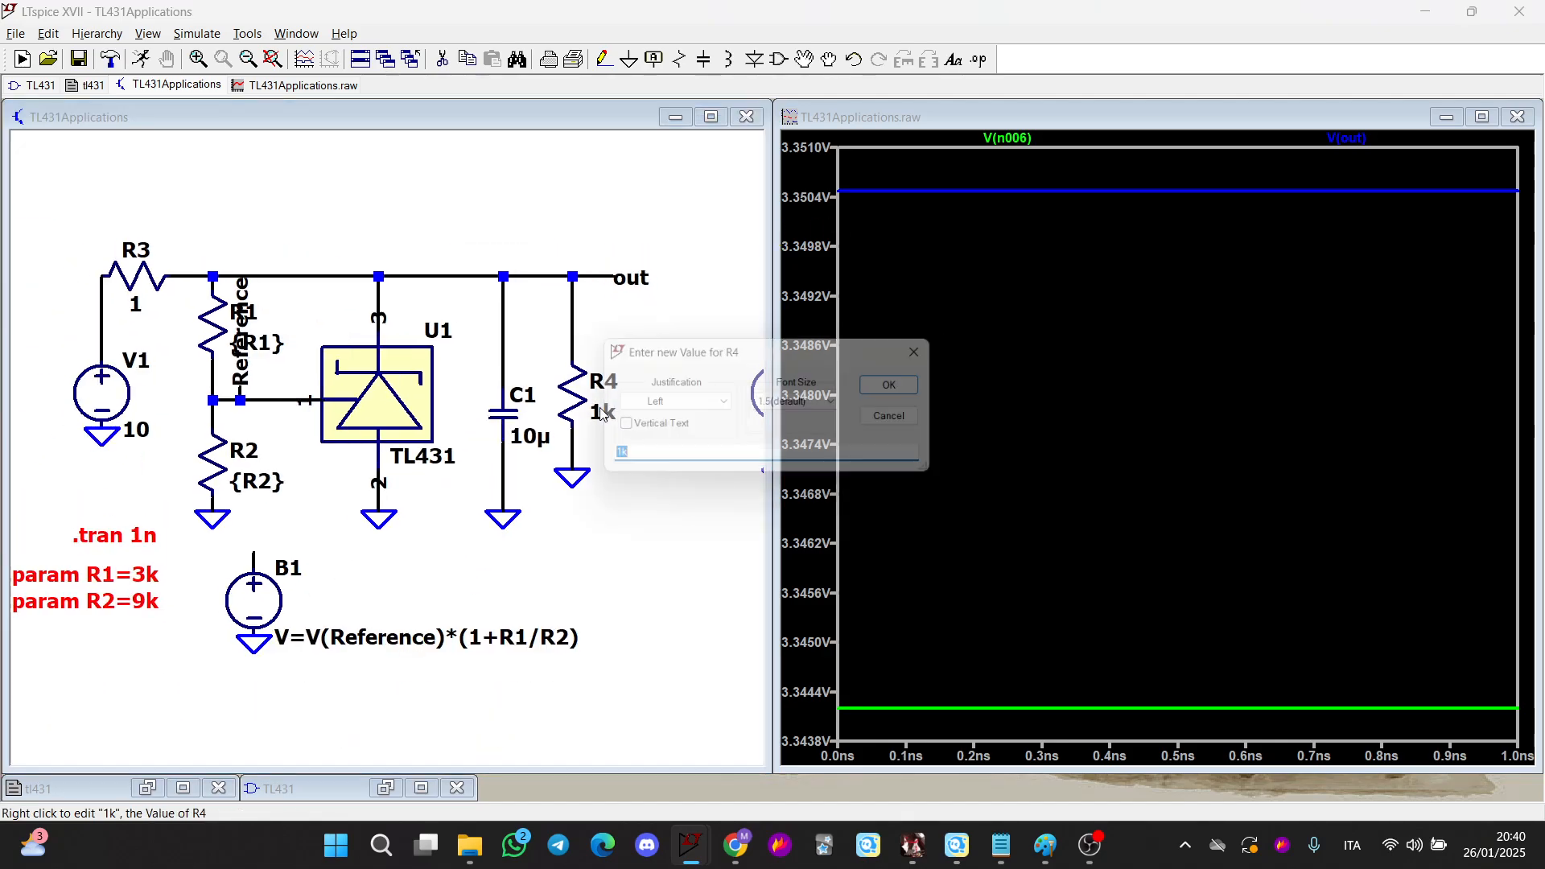
type("100")
key("Return")
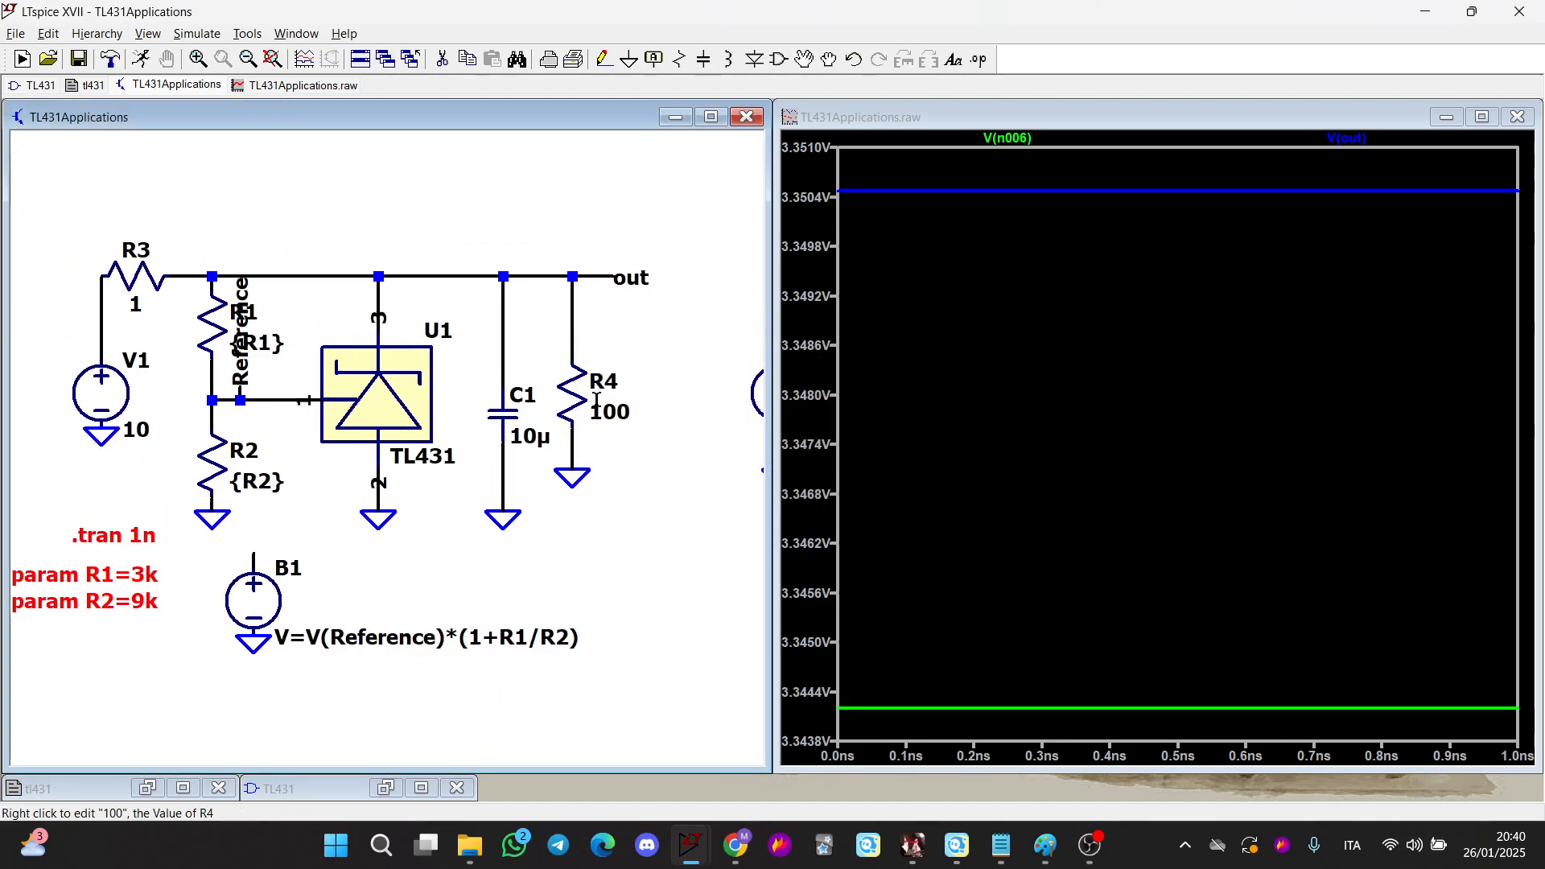
Rerun the simulation with load resistor R4 at 100
scroll(595, 394, "up", 1)
scroll(603, 465, "left", 1)
left_click(141, 59)
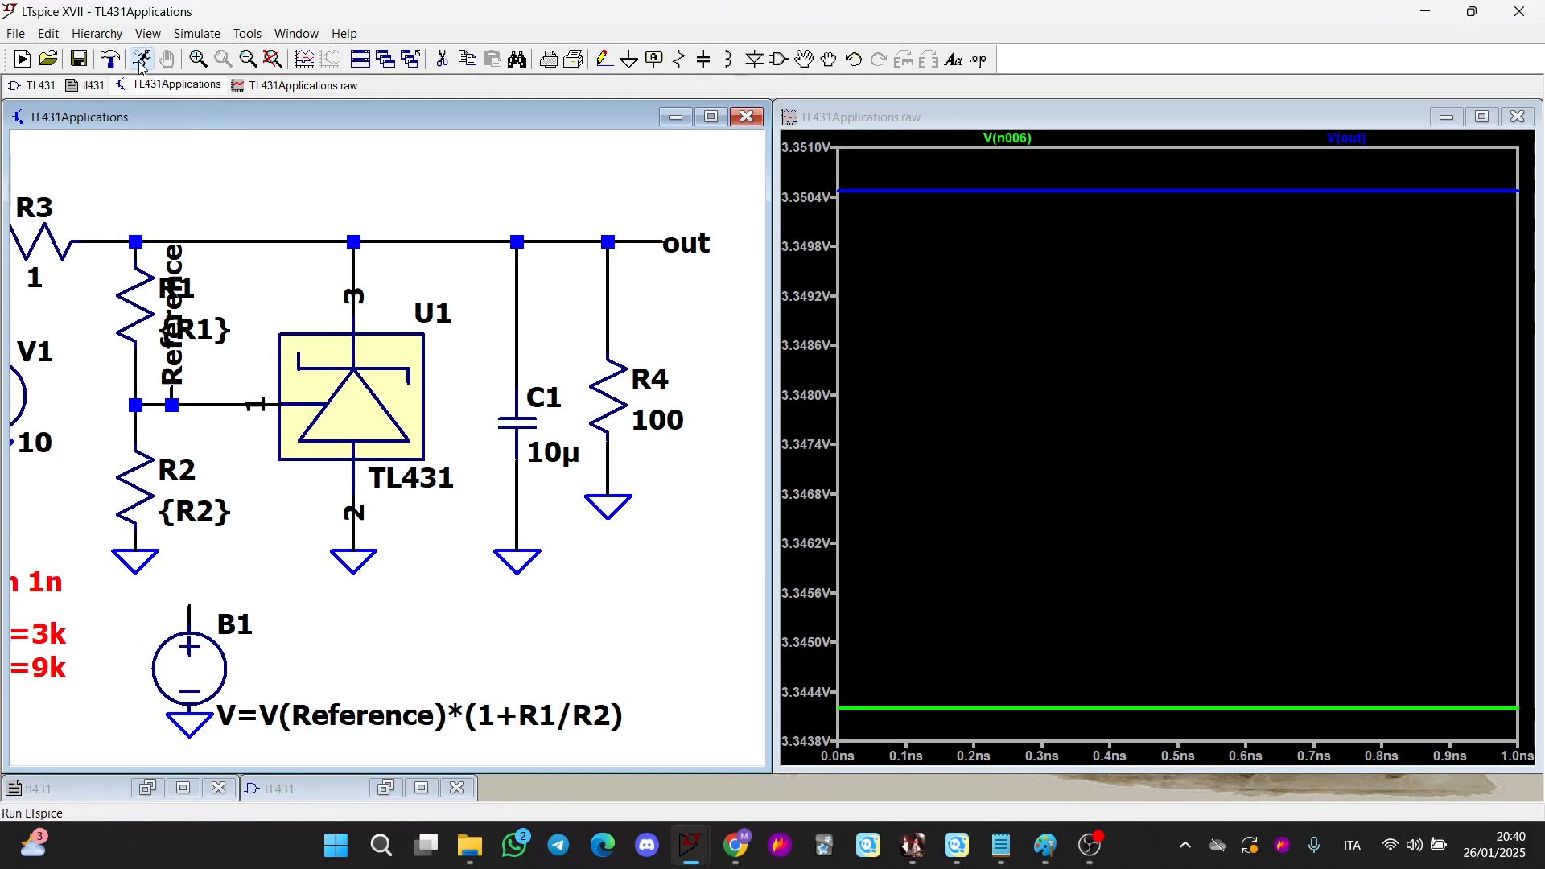
Set load resistor R4 to 10 and rerun the simulation
right_click(646, 419)
type("10")
key("Return")
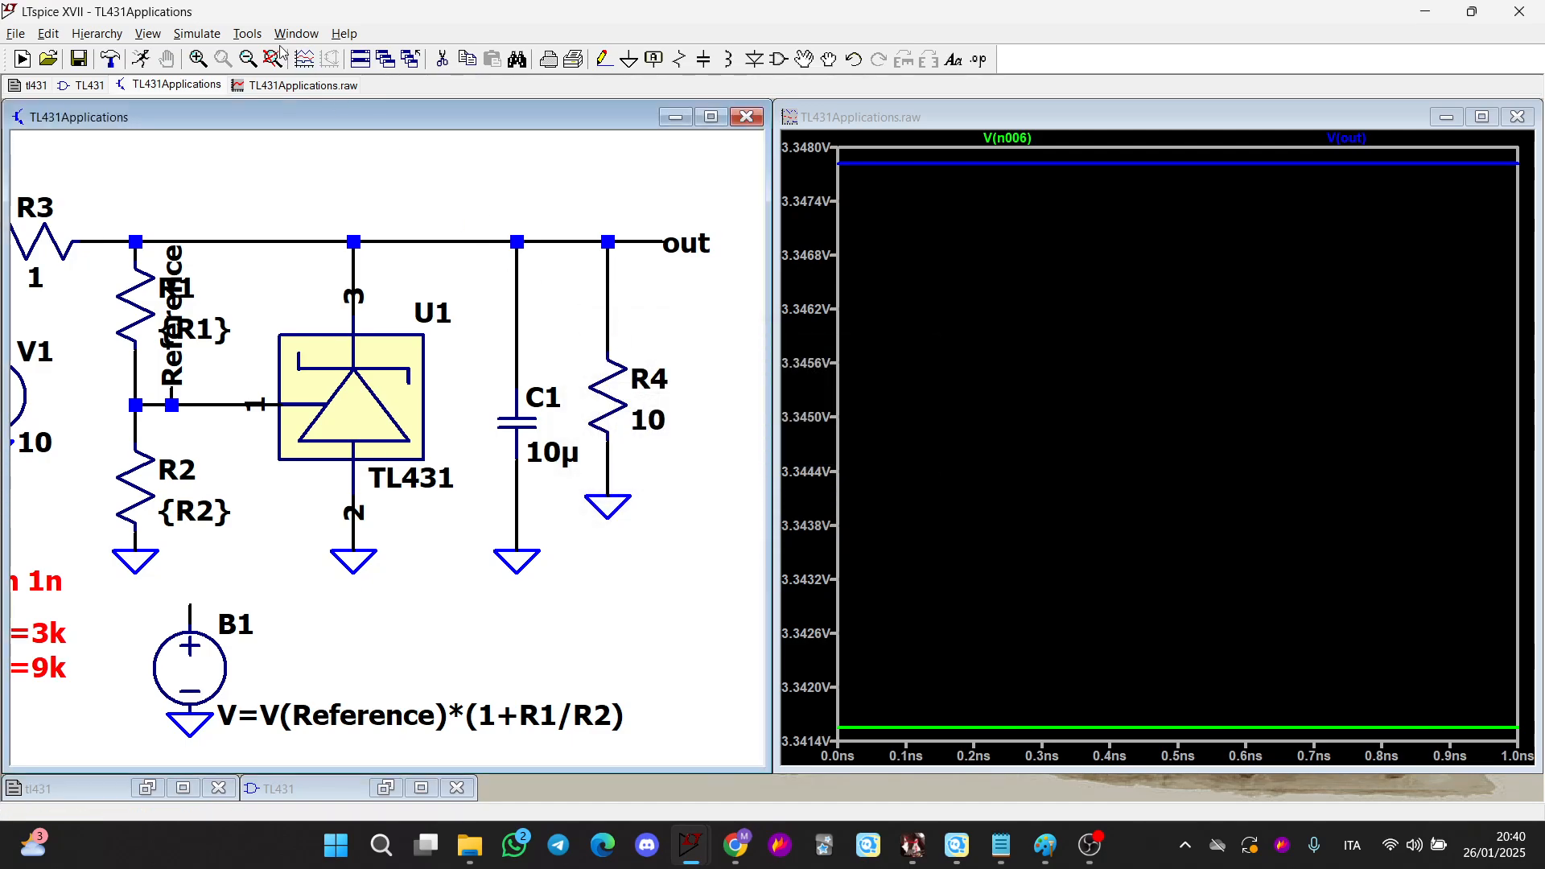
left_click(140, 59)
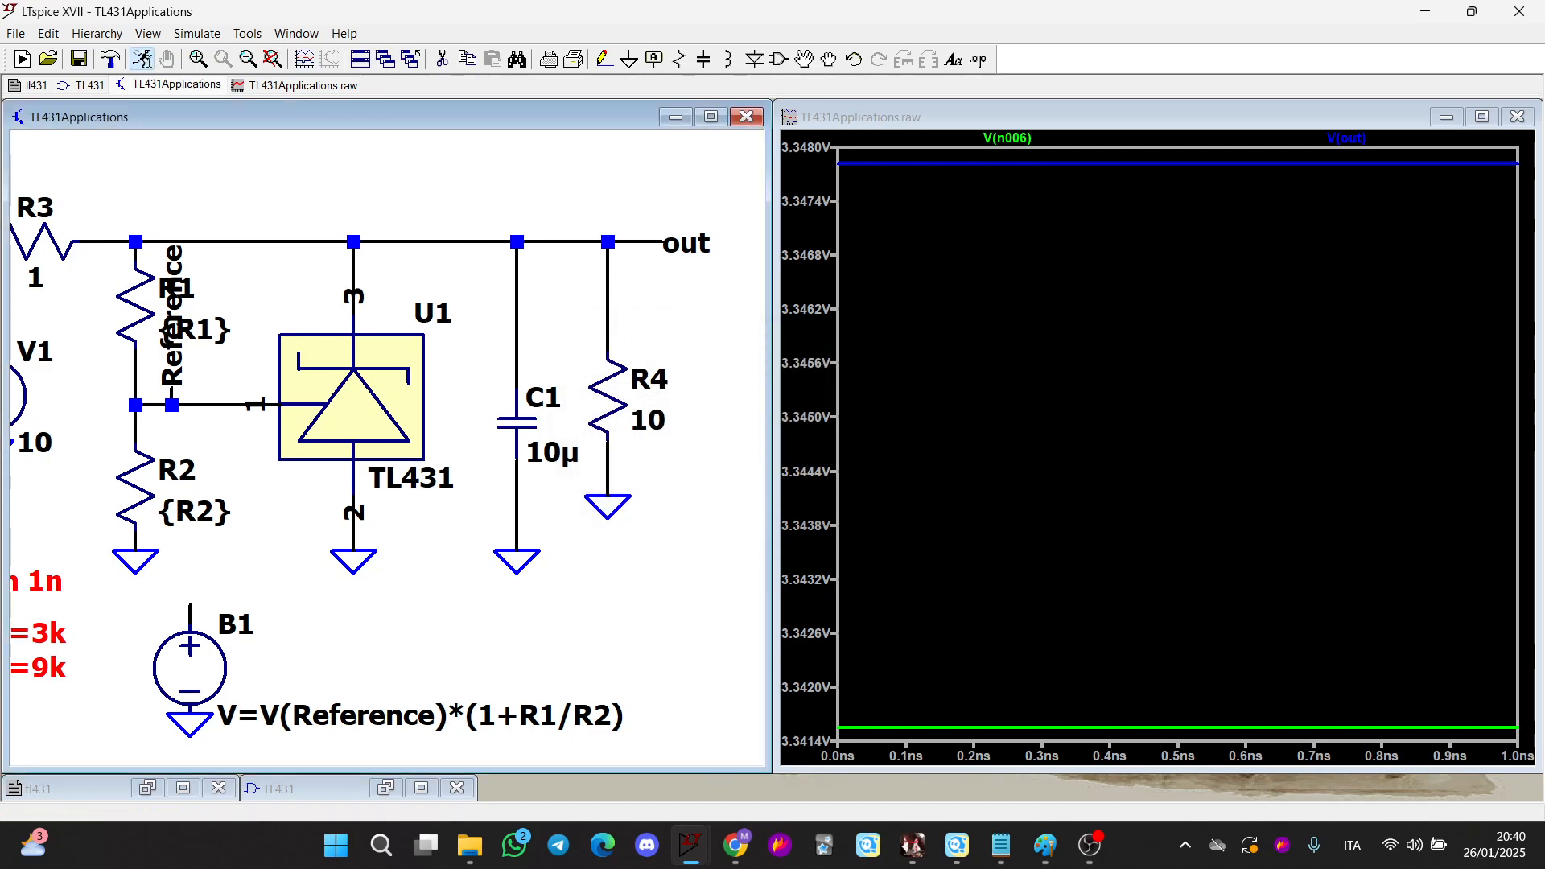
Set load resistor R4 to 1 and rerun the simulation
right_click(656, 427)
type("1")
key("Return")
left_click(141, 59)
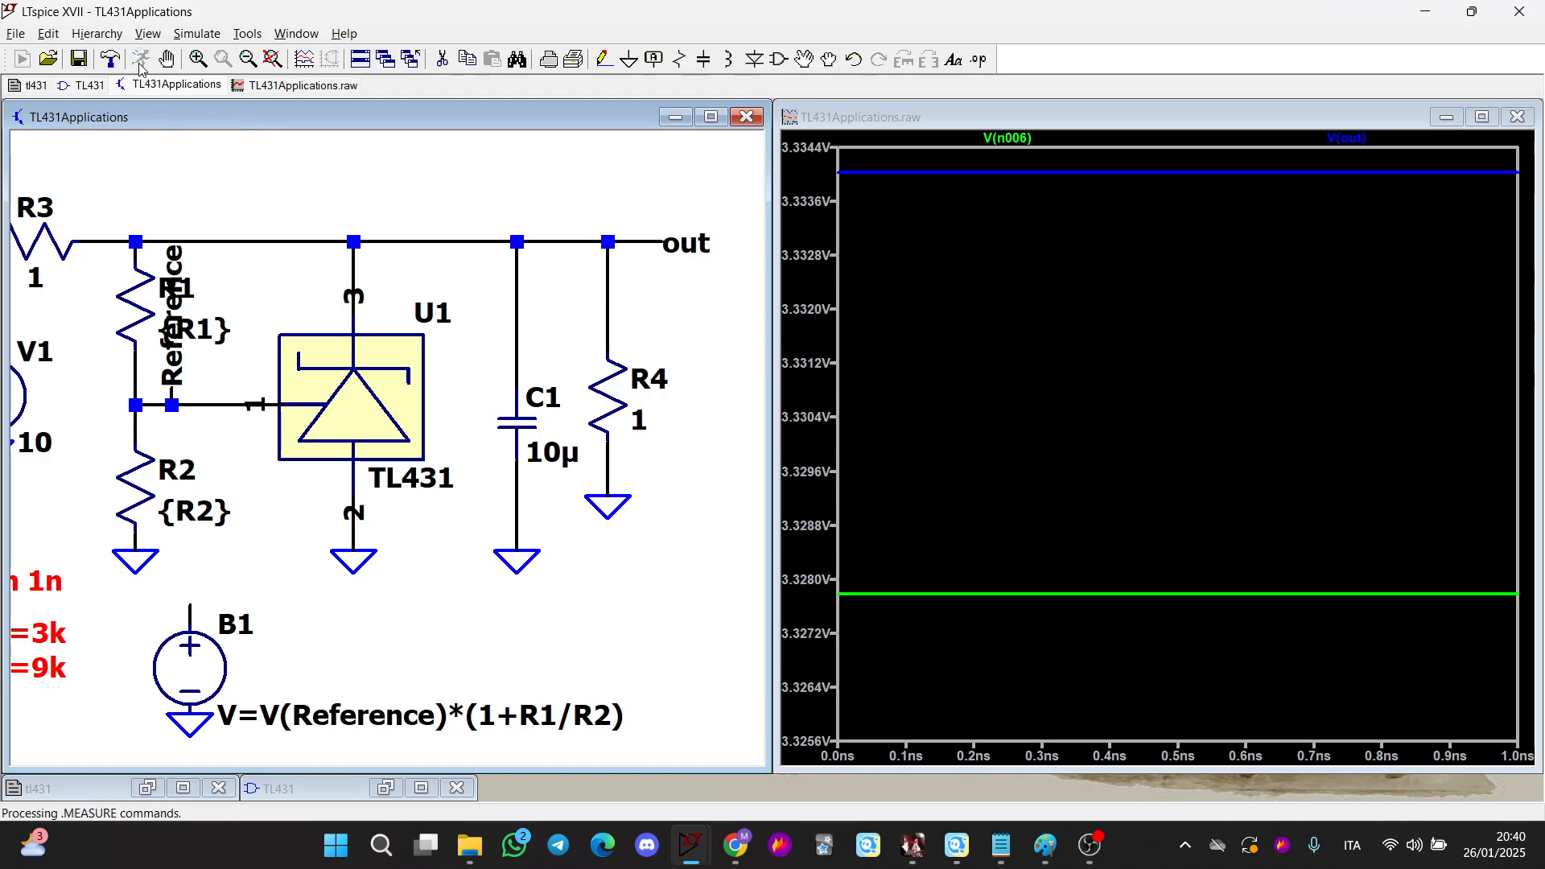
Set load resistor R4 to 0.1 and rerun the simulation
right_click(634, 429)
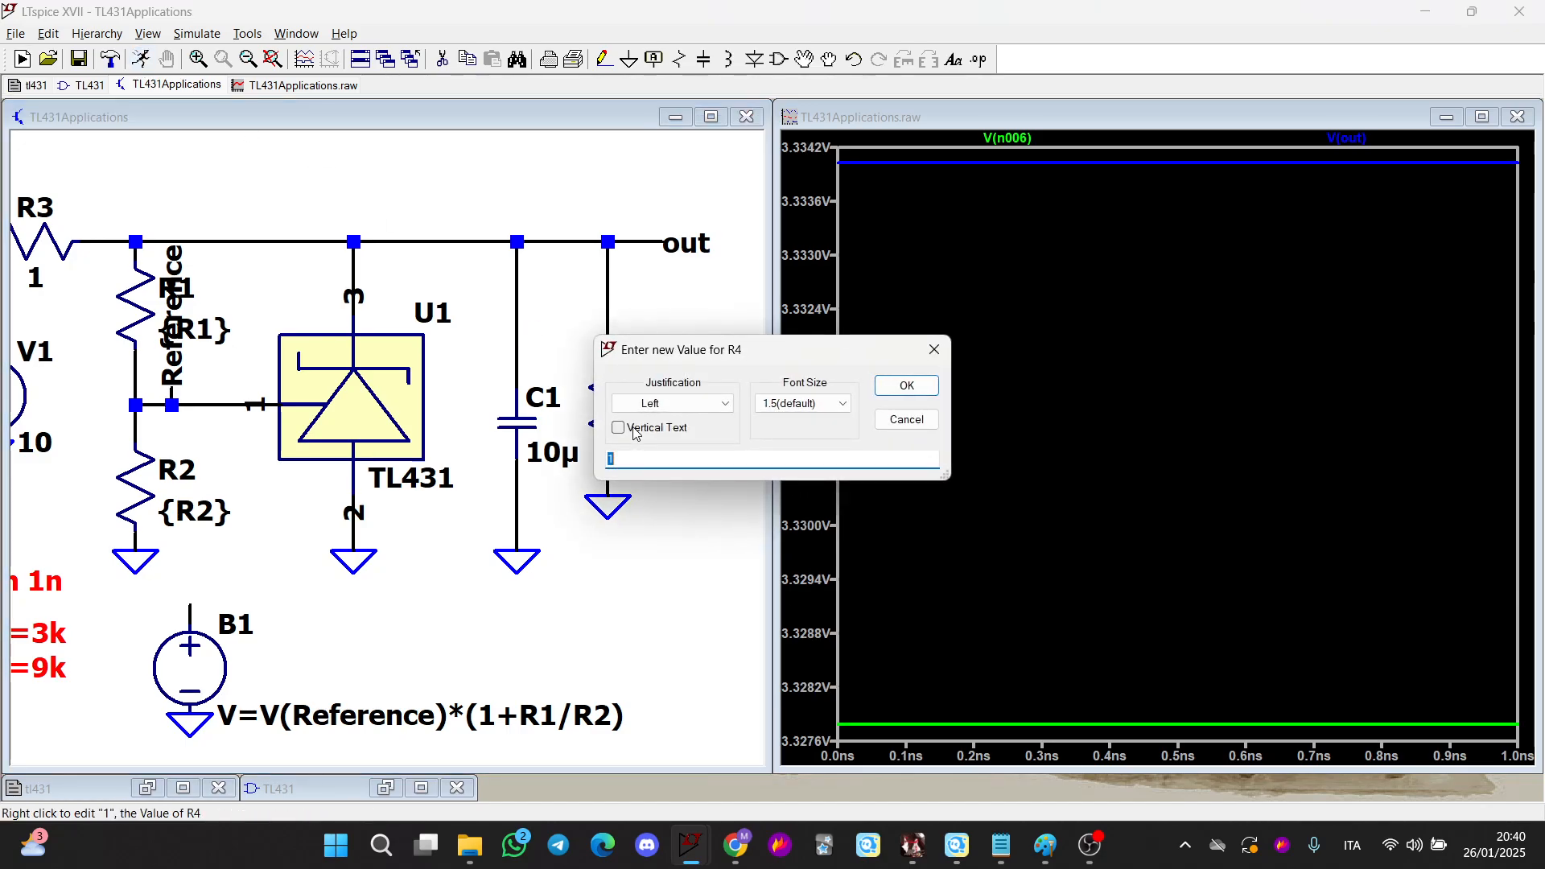
type("0.1")
key("Return")
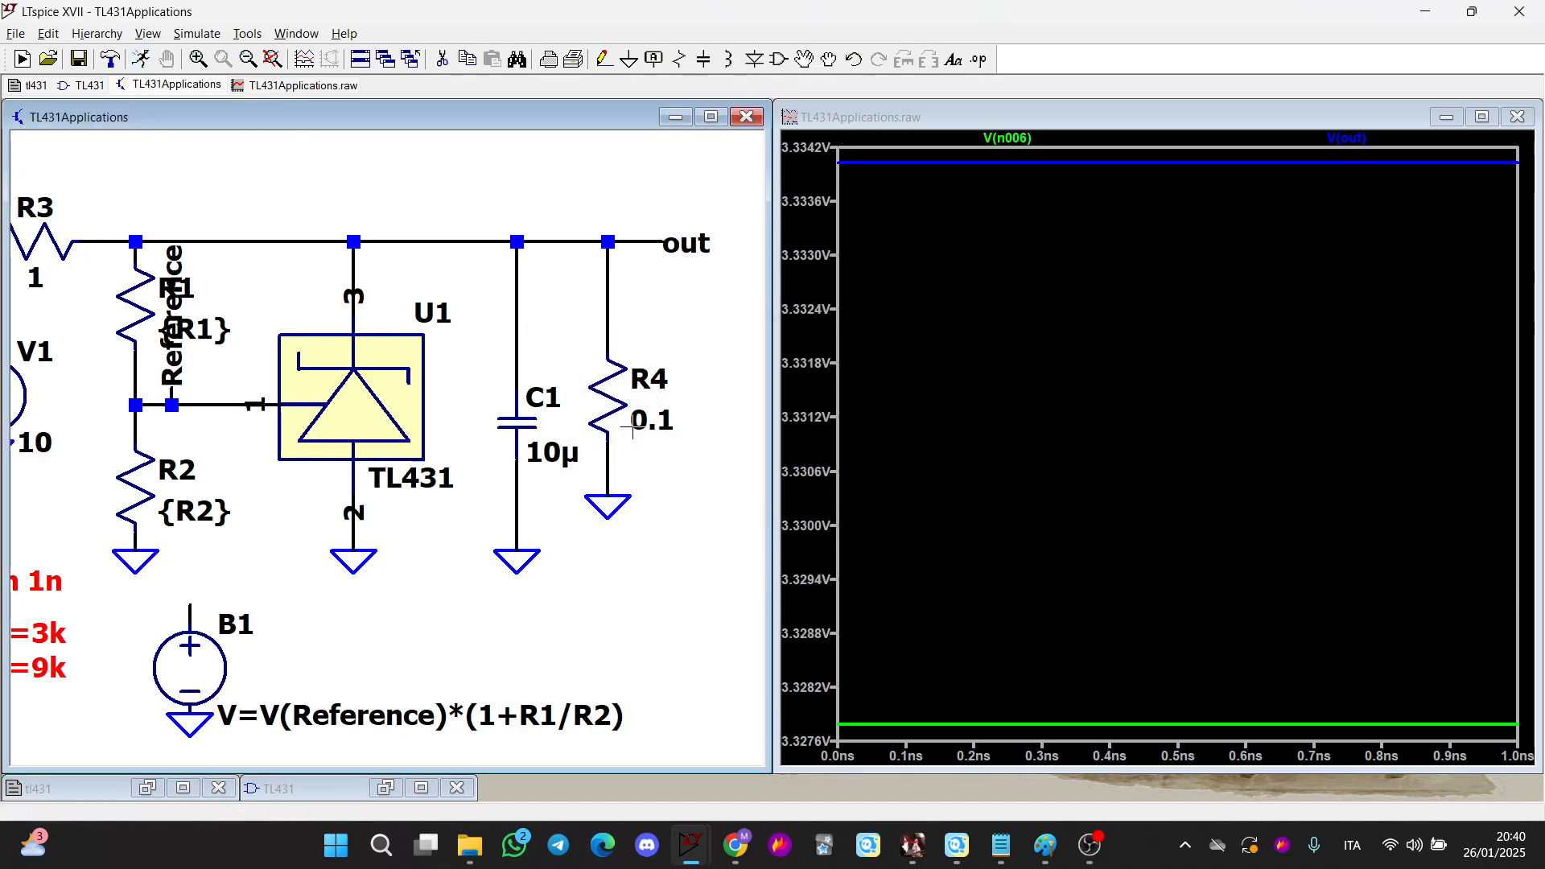
left_click(142, 59)
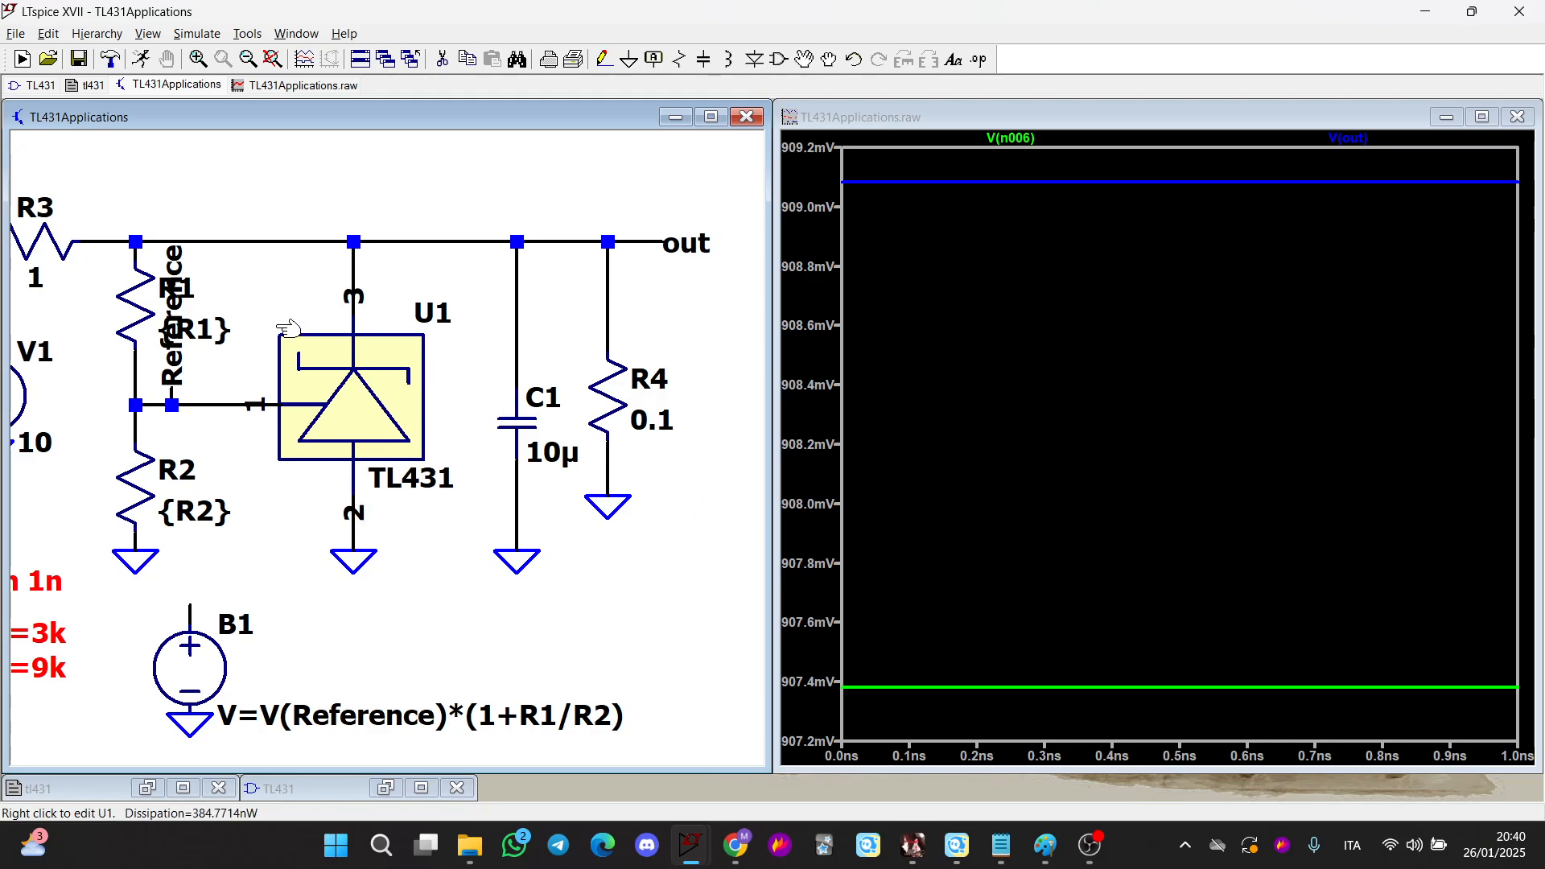
Restore load resistor R4 to 100 and rerun the simulation
left_click_drag(433, 294, 256, 316)
right_click(494, 443)
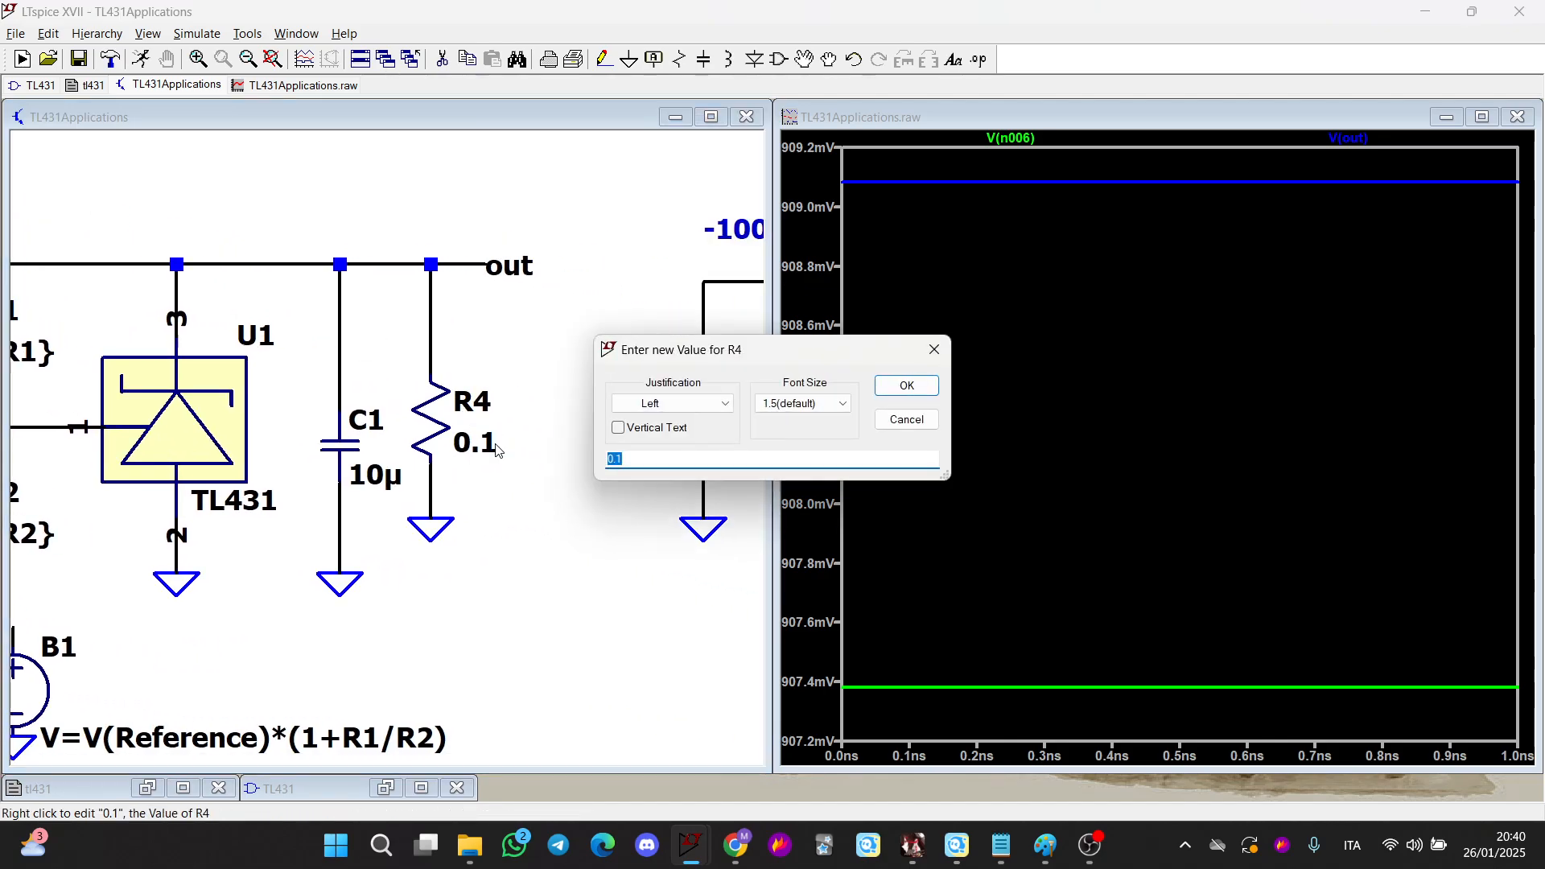
key("Return")
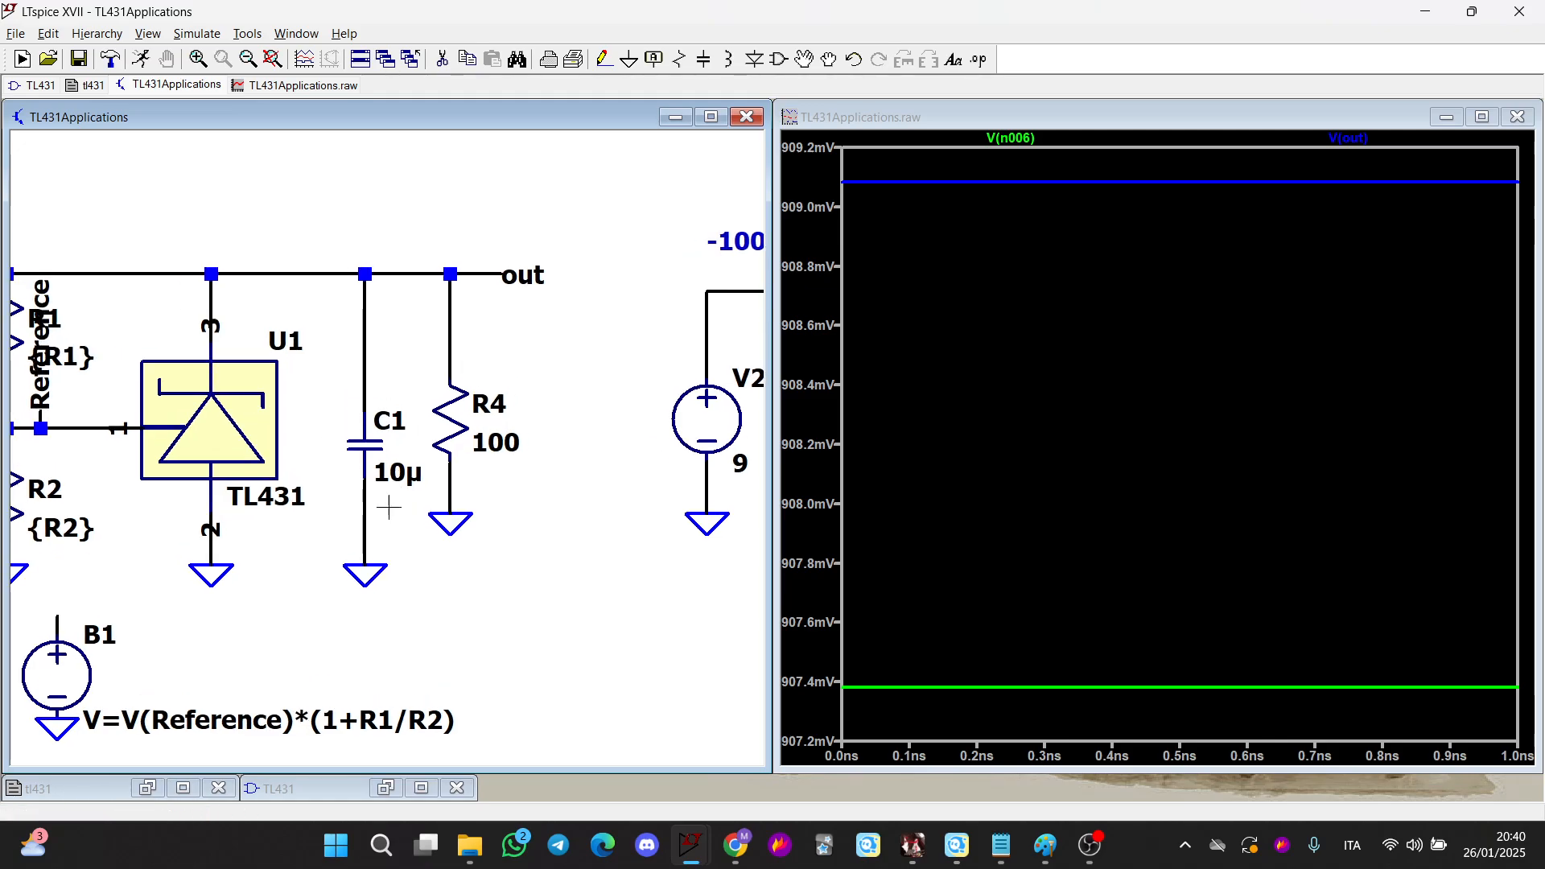
left_click(110, 59)
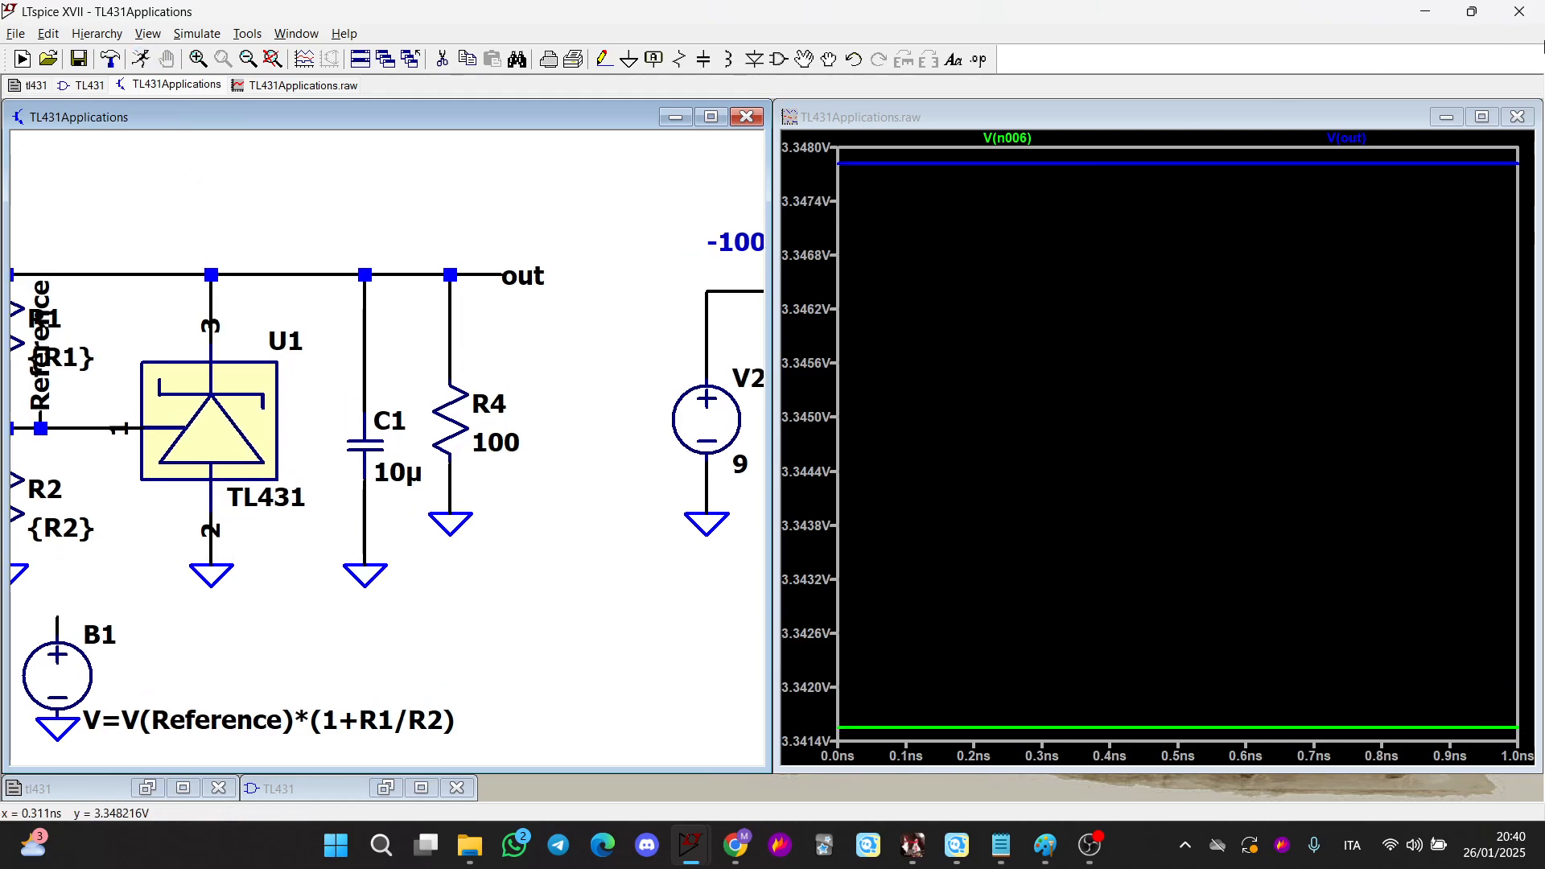
Switch to the Paint notes and annotate the transistor regulator with Vo = 2·Vref, an output arrow and a Vce arrow
left_click(1465, 8)
left_click(1488, 36)
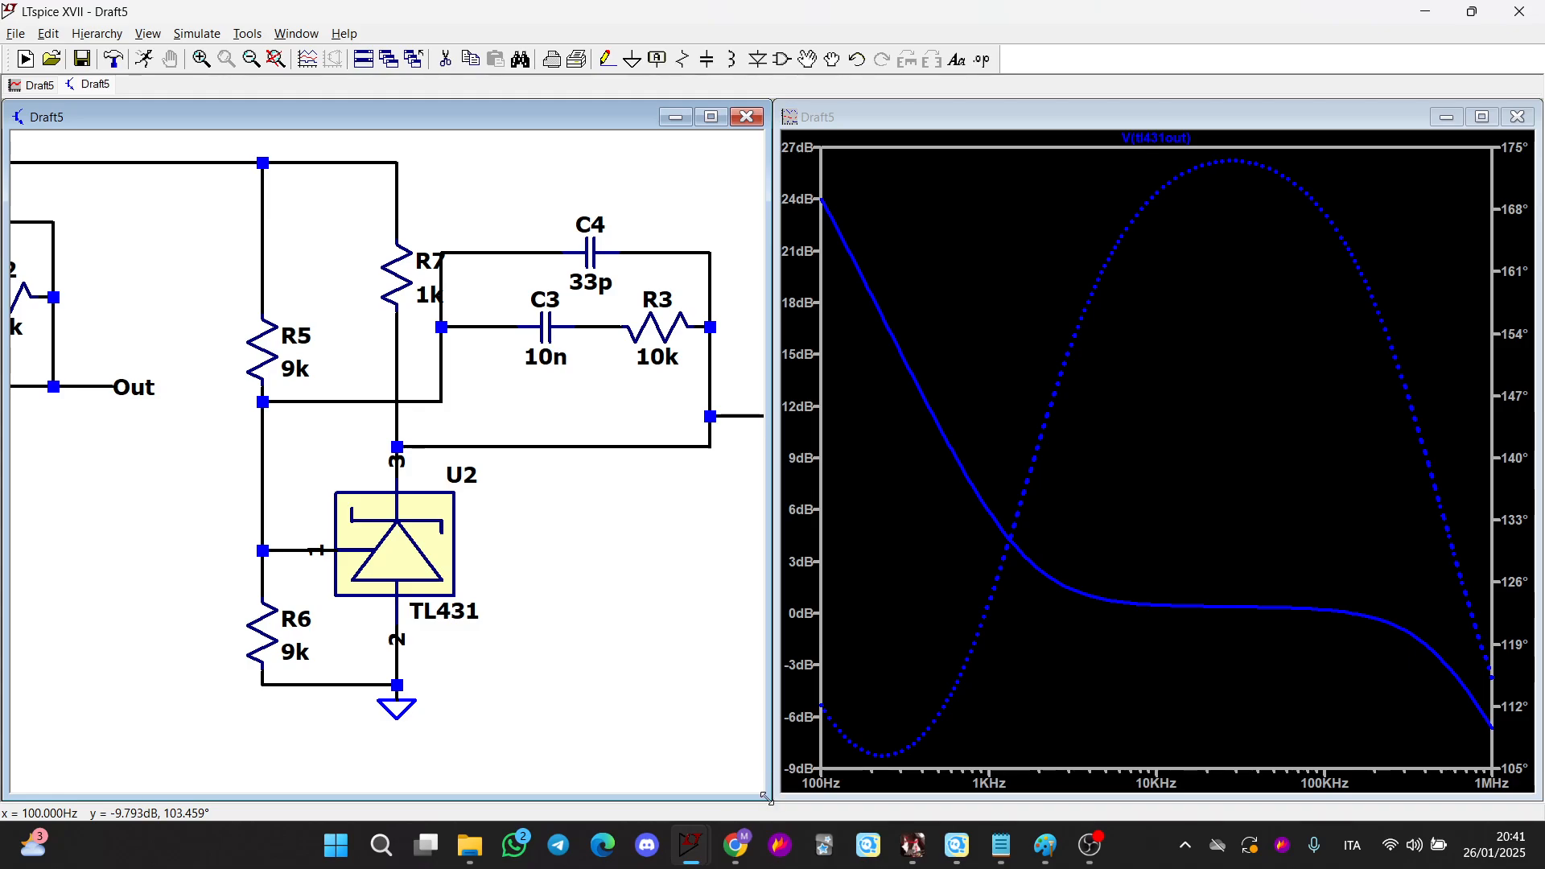
key("alt+Tab")
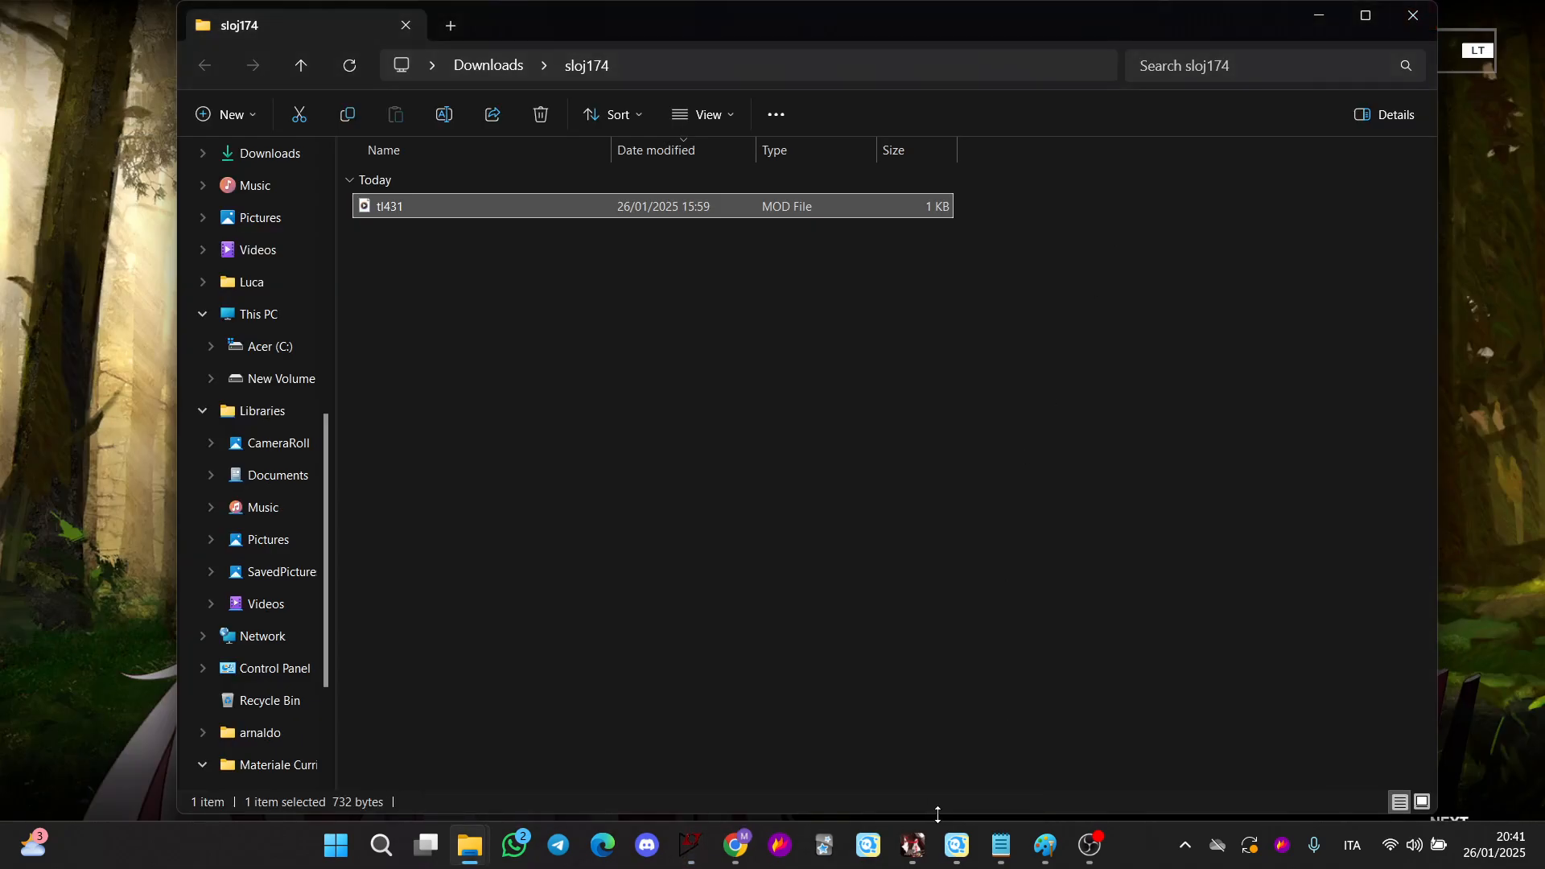
left_click(1045, 845)
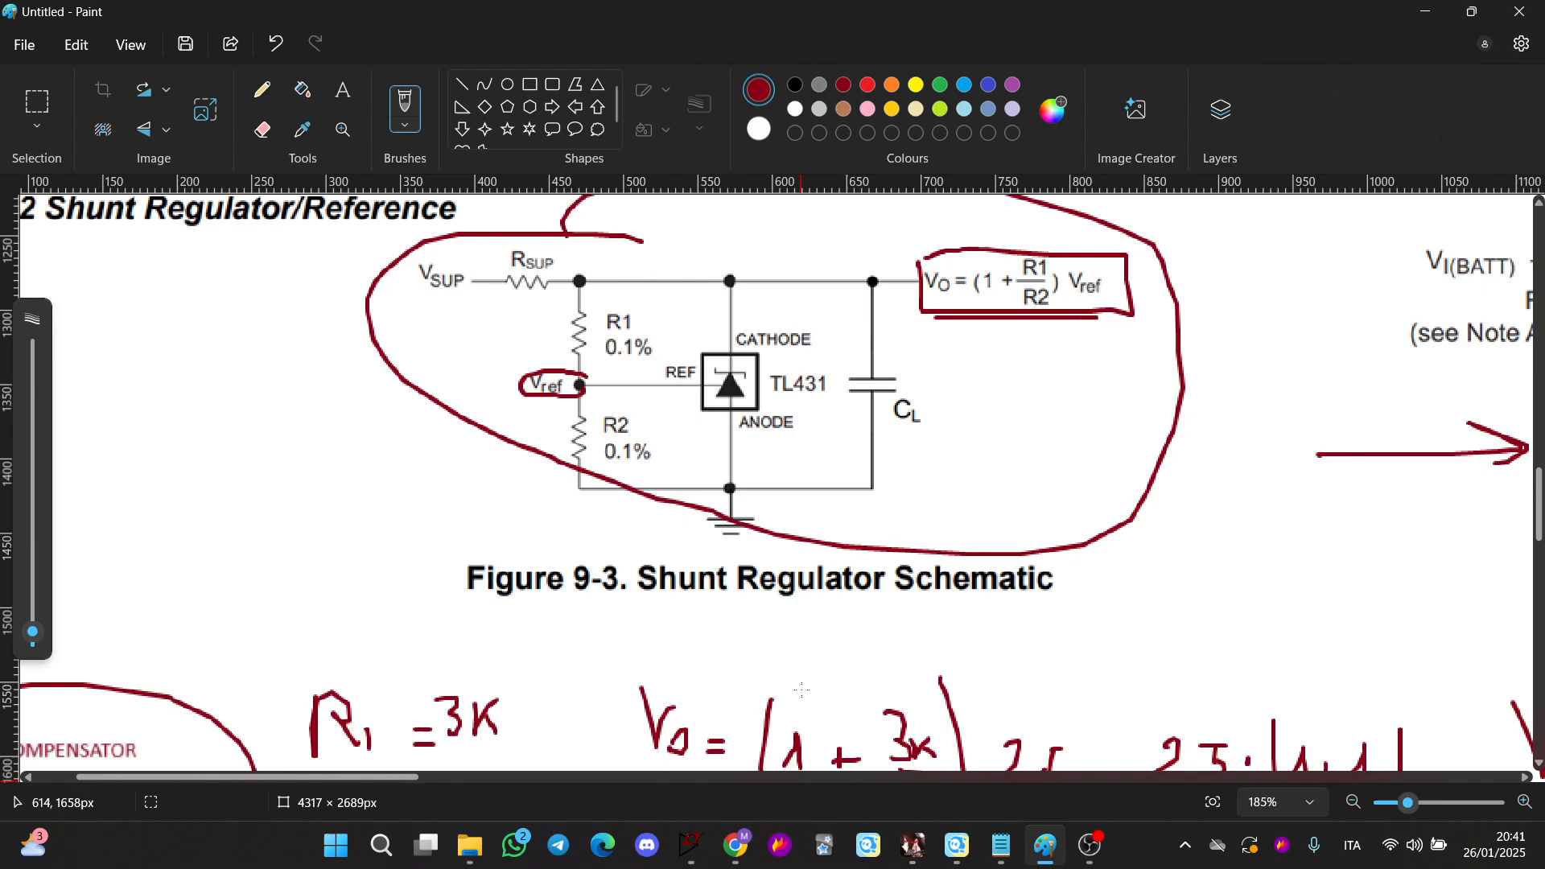
scroll(802, 689, "up", 3)
left_click_drag(413, 779, 652, 782)
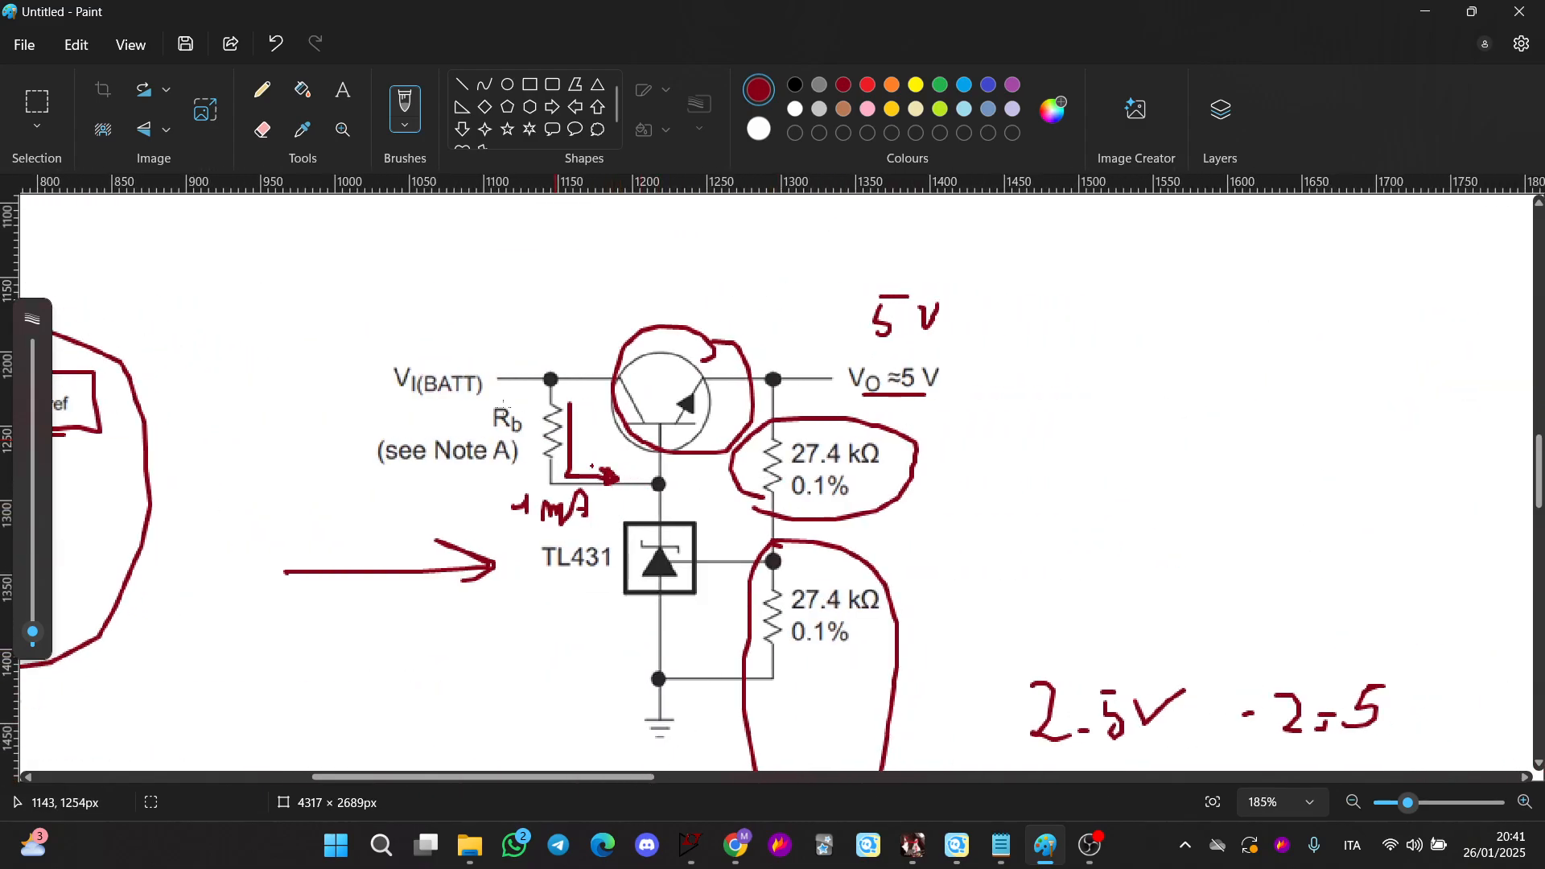
scroll(832, 502, "down", 2)
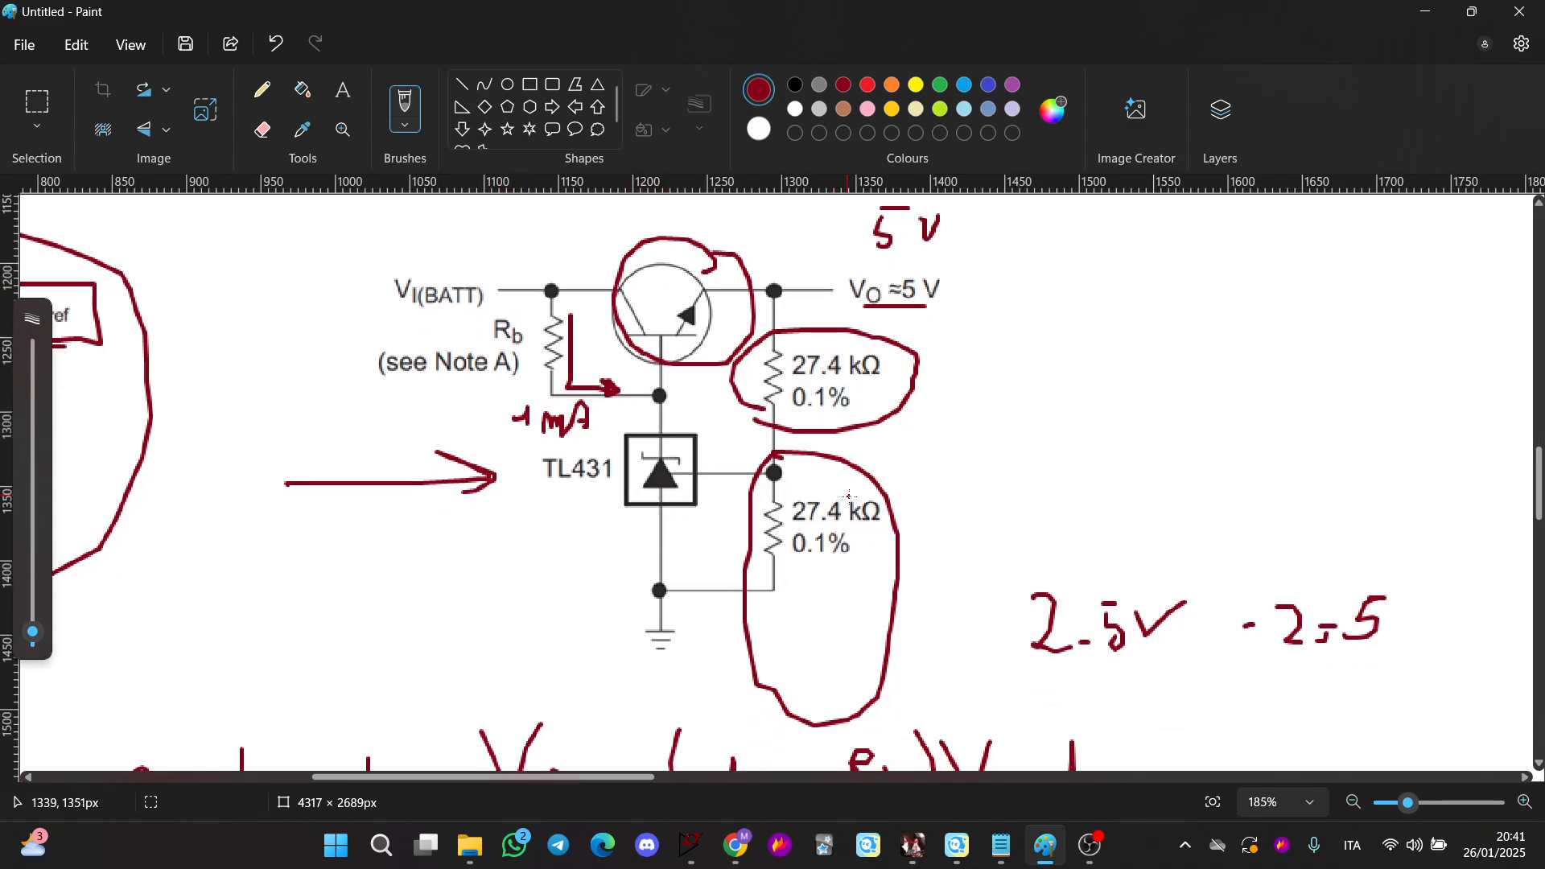
scroll(902, 503, "up", 2)
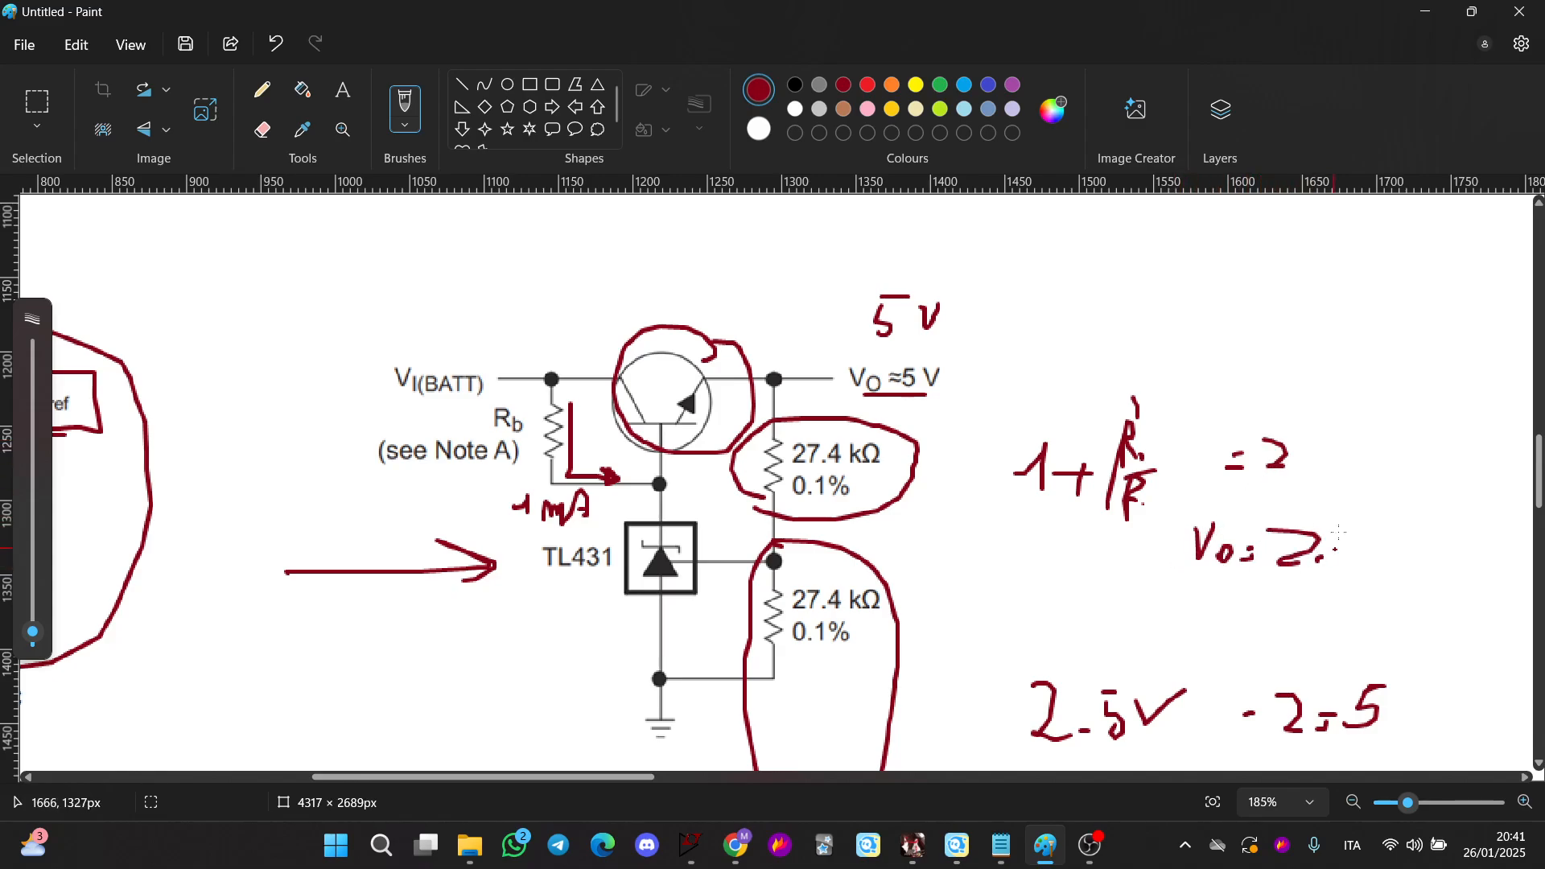
left_click_drag(1335, 528, 1353, 528)
mouse_move(1355, 547)
left_mouse_down()
mouse_move(1374, 547)
mouse_move(1373, 600)
left_mouse_up()
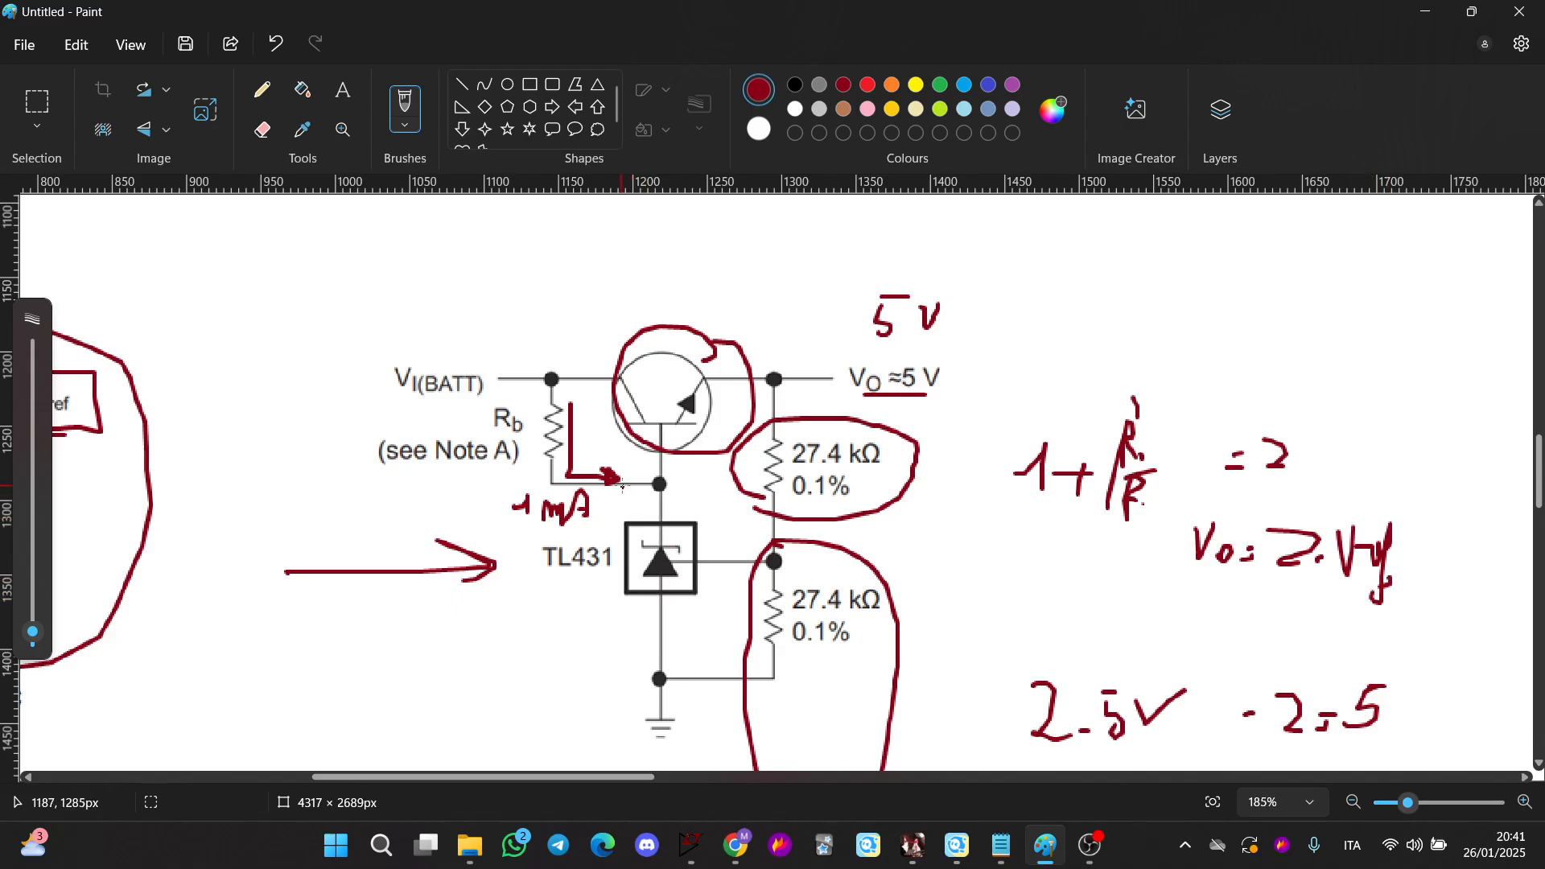
left_click_drag(817, 384, 946, 509)
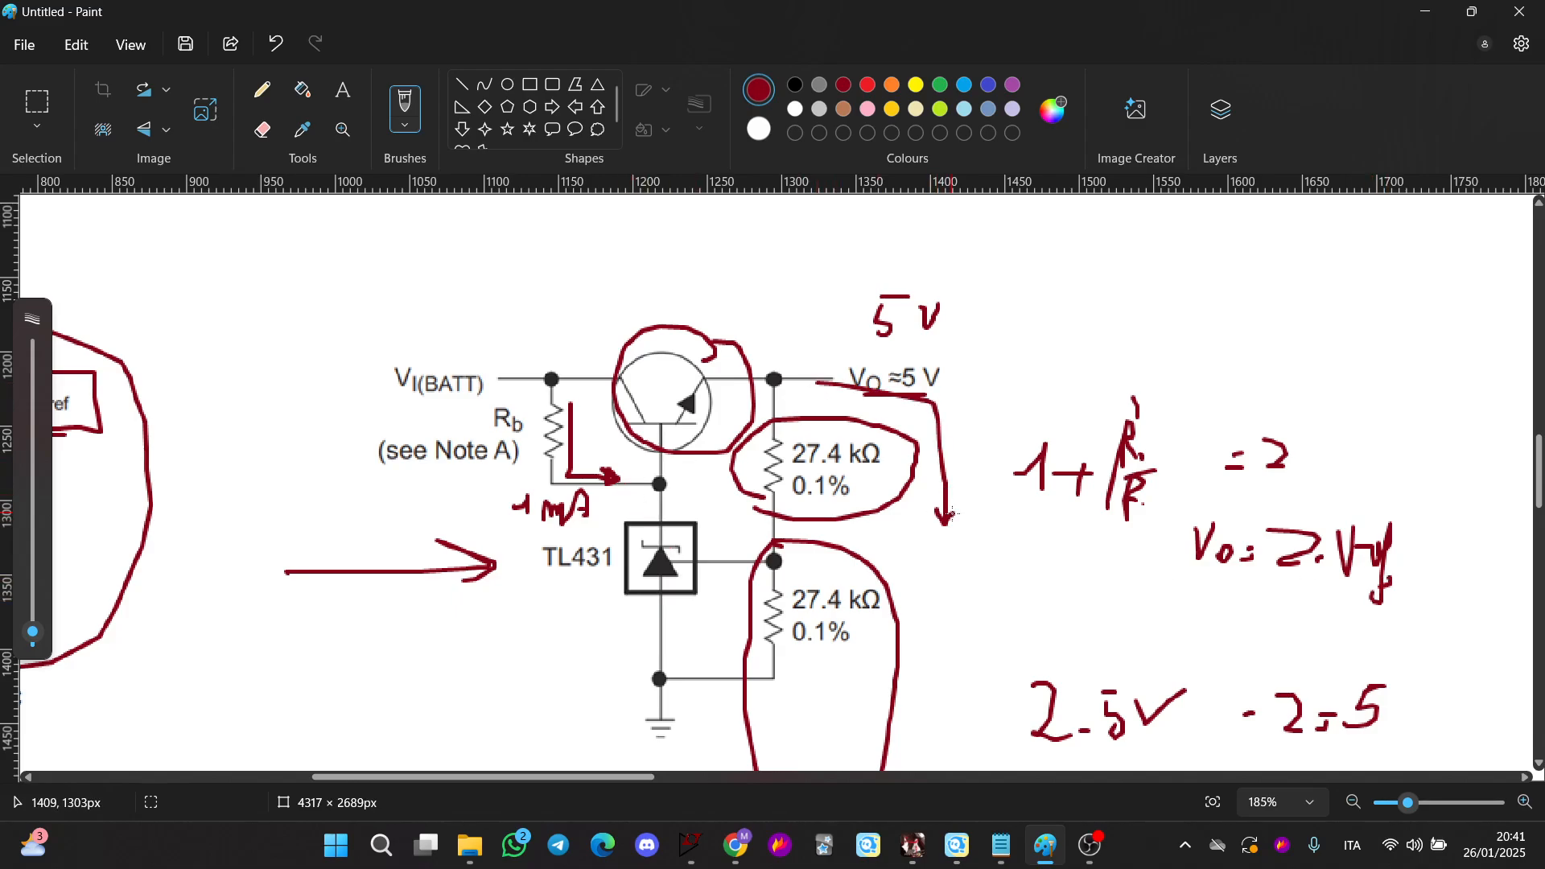
left_click_drag(580, 339, 741, 329)
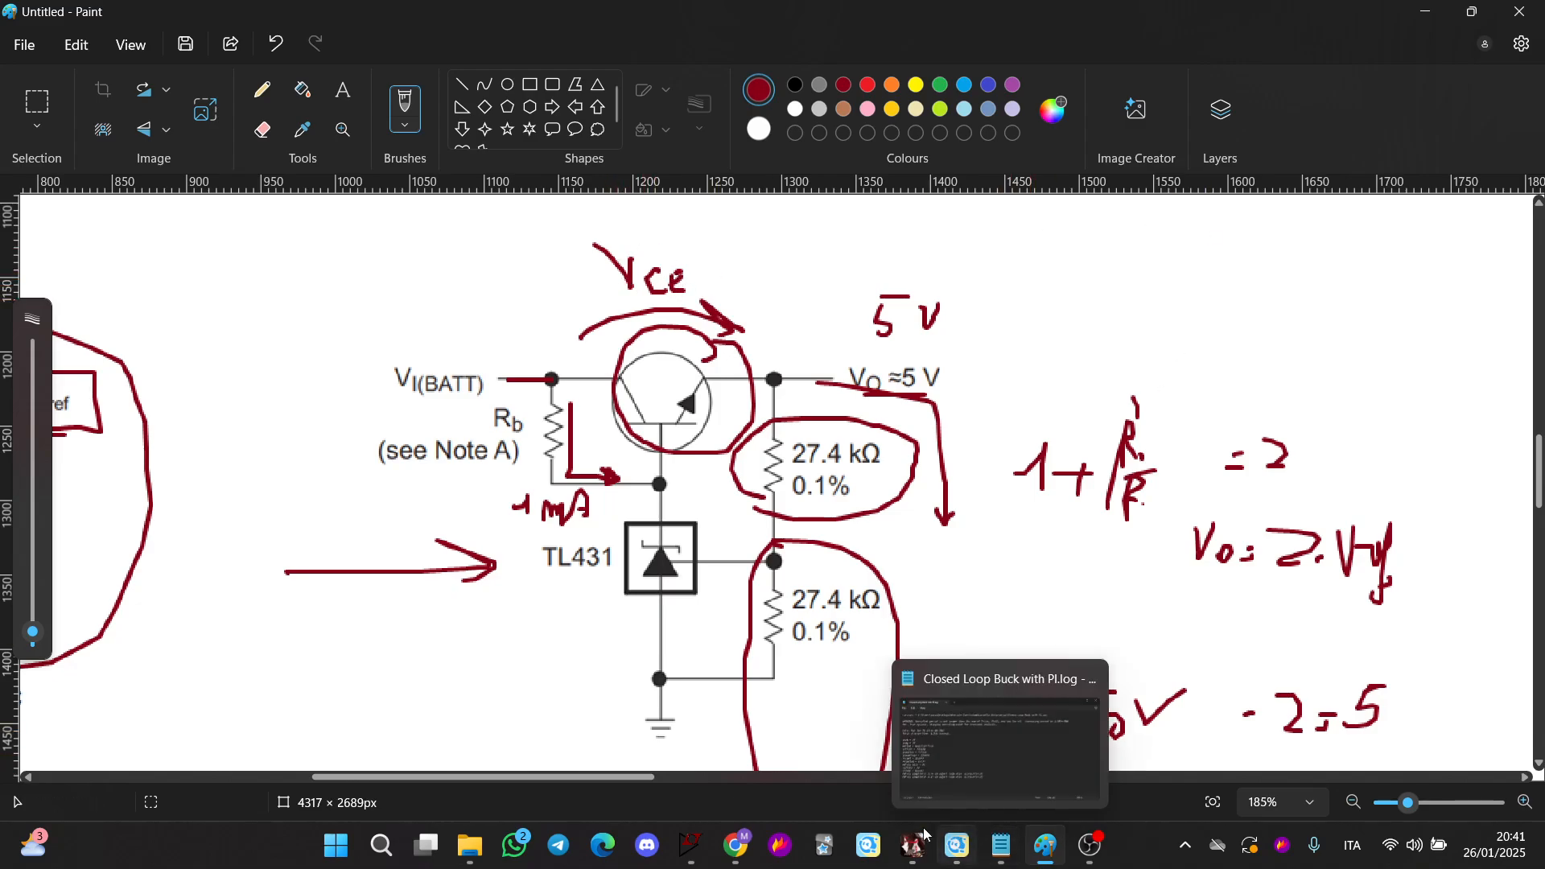
Return to the schematic and probe the TL431 reference node and output of the transistor-boosted regulator
mouse_move(689, 843)
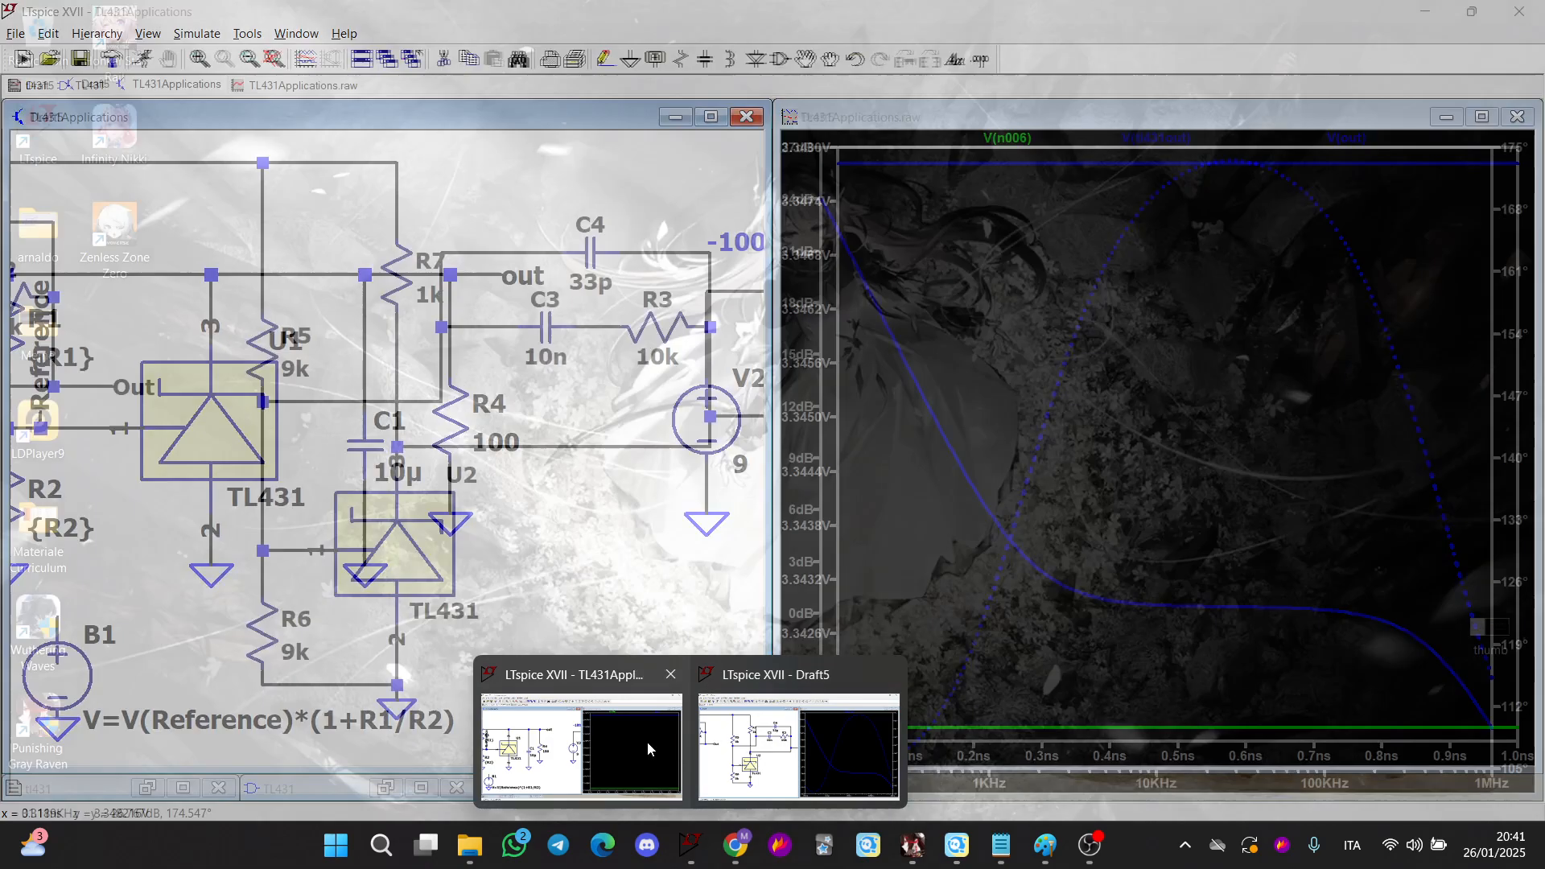
left_click(644, 744)
scroll(643, 749, "down", 3)
left_click_drag(624, 543, 328, 569)
scroll(451, 496, "up", 1)
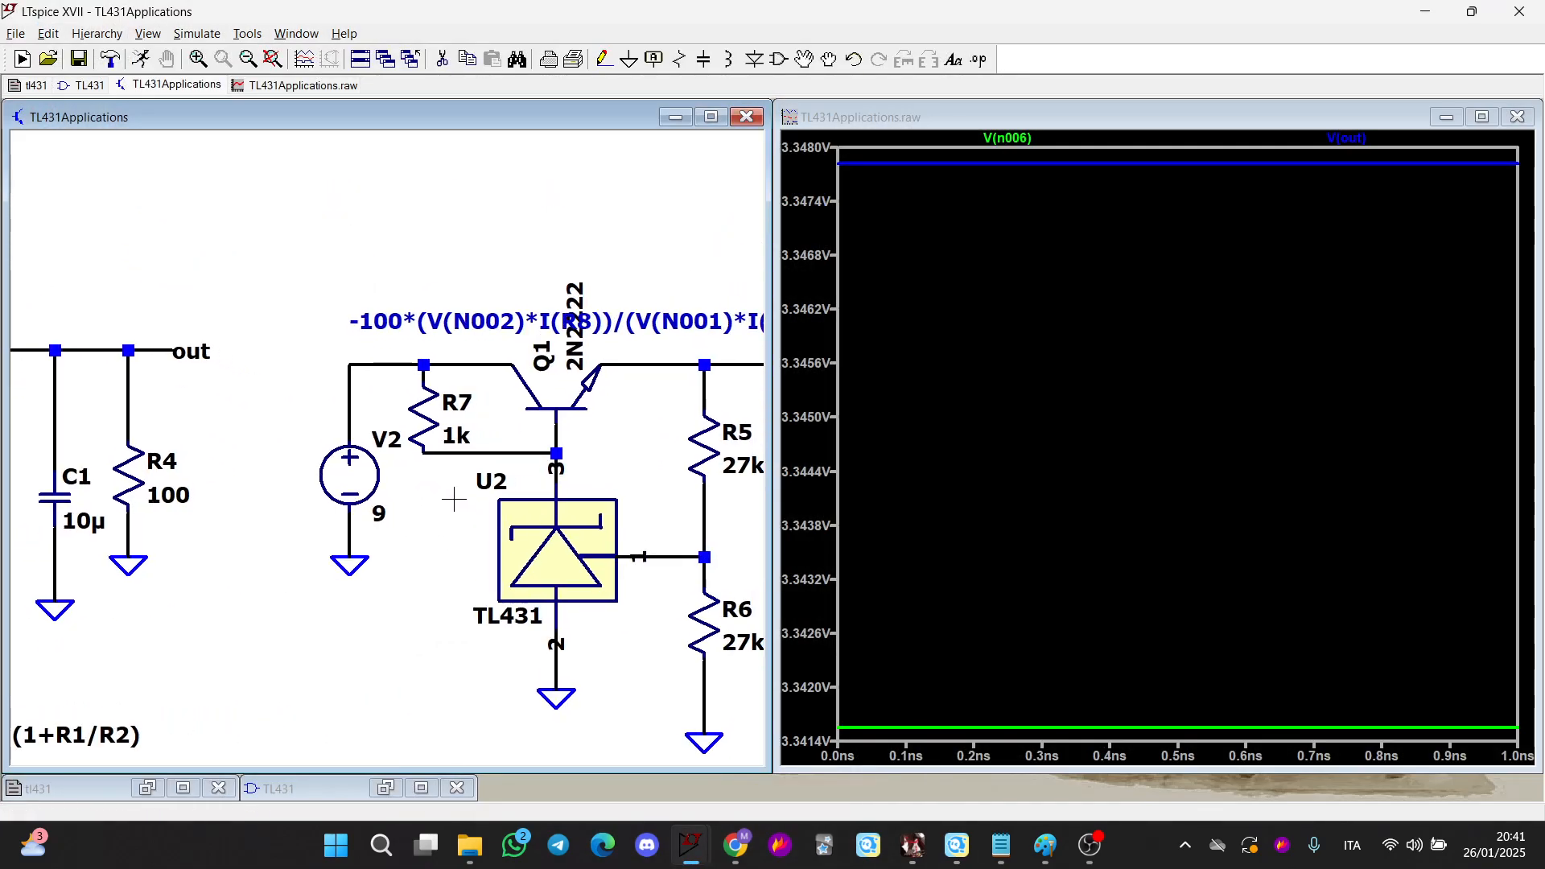
left_click_drag(435, 490, 205, 512)
scroll(385, 453, "up", 1)
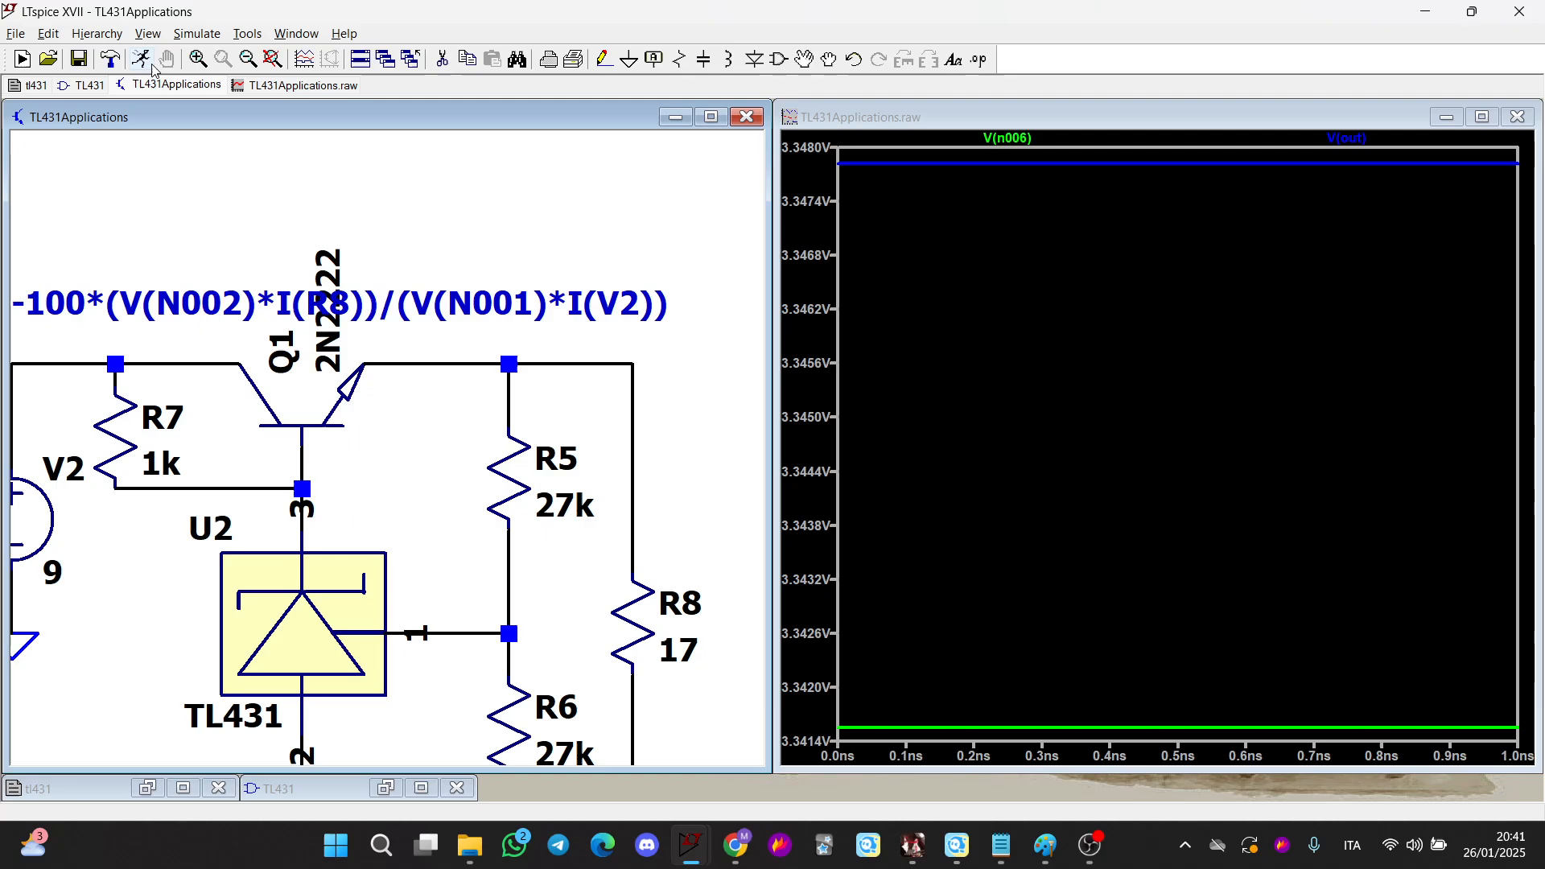
left_click_drag(442, 507, 428, 454)
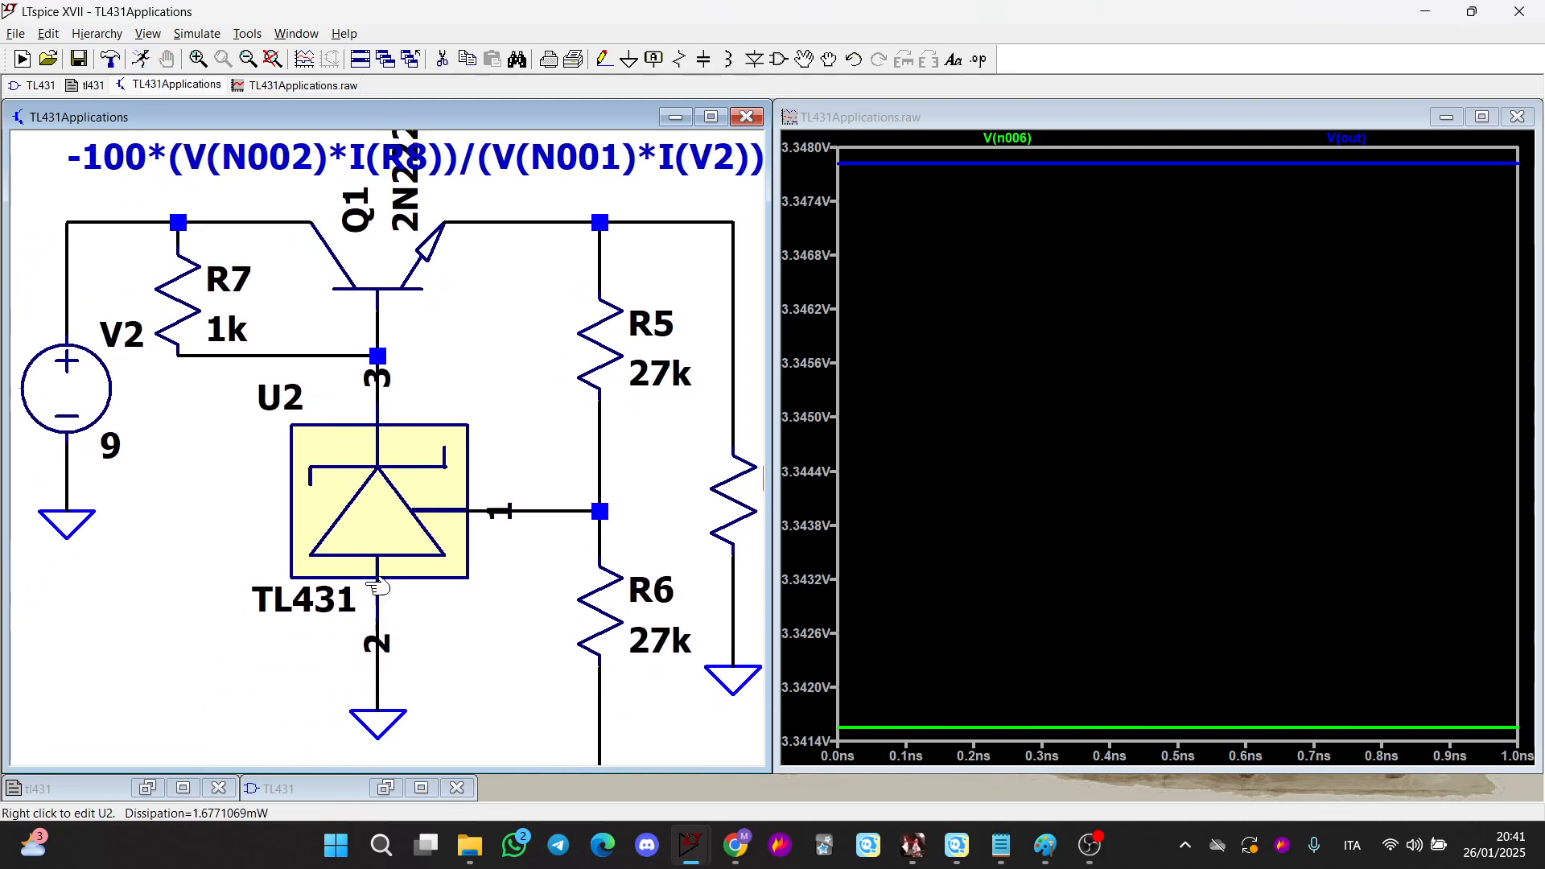
left_click_drag(493, 601, 423, 490)
double_click(521, 401)
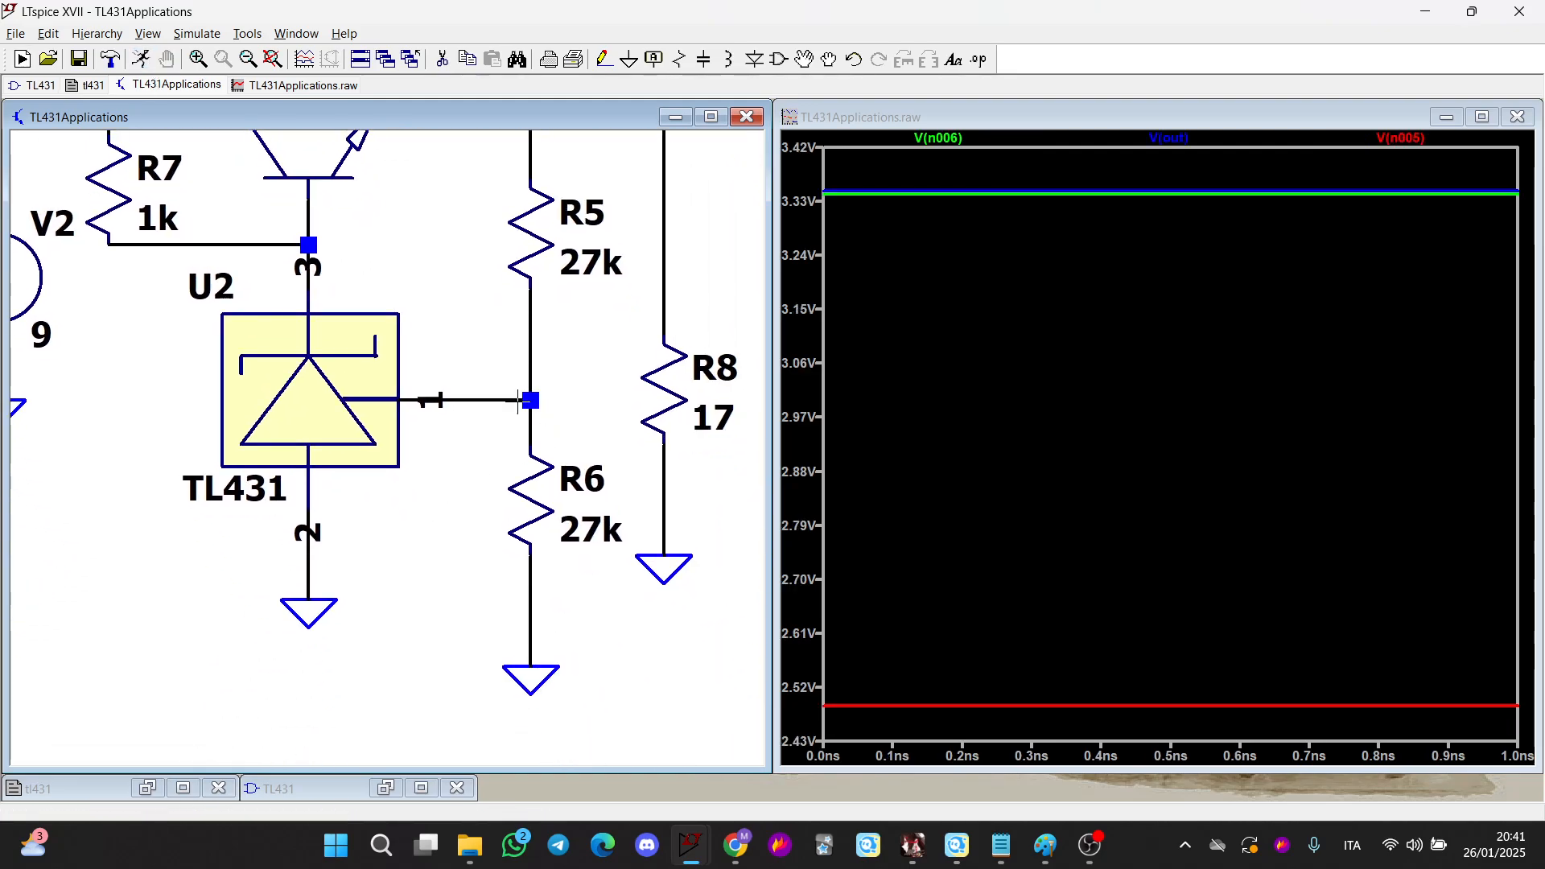
left_click_drag(443, 297, 403, 417)
left_click(623, 326)
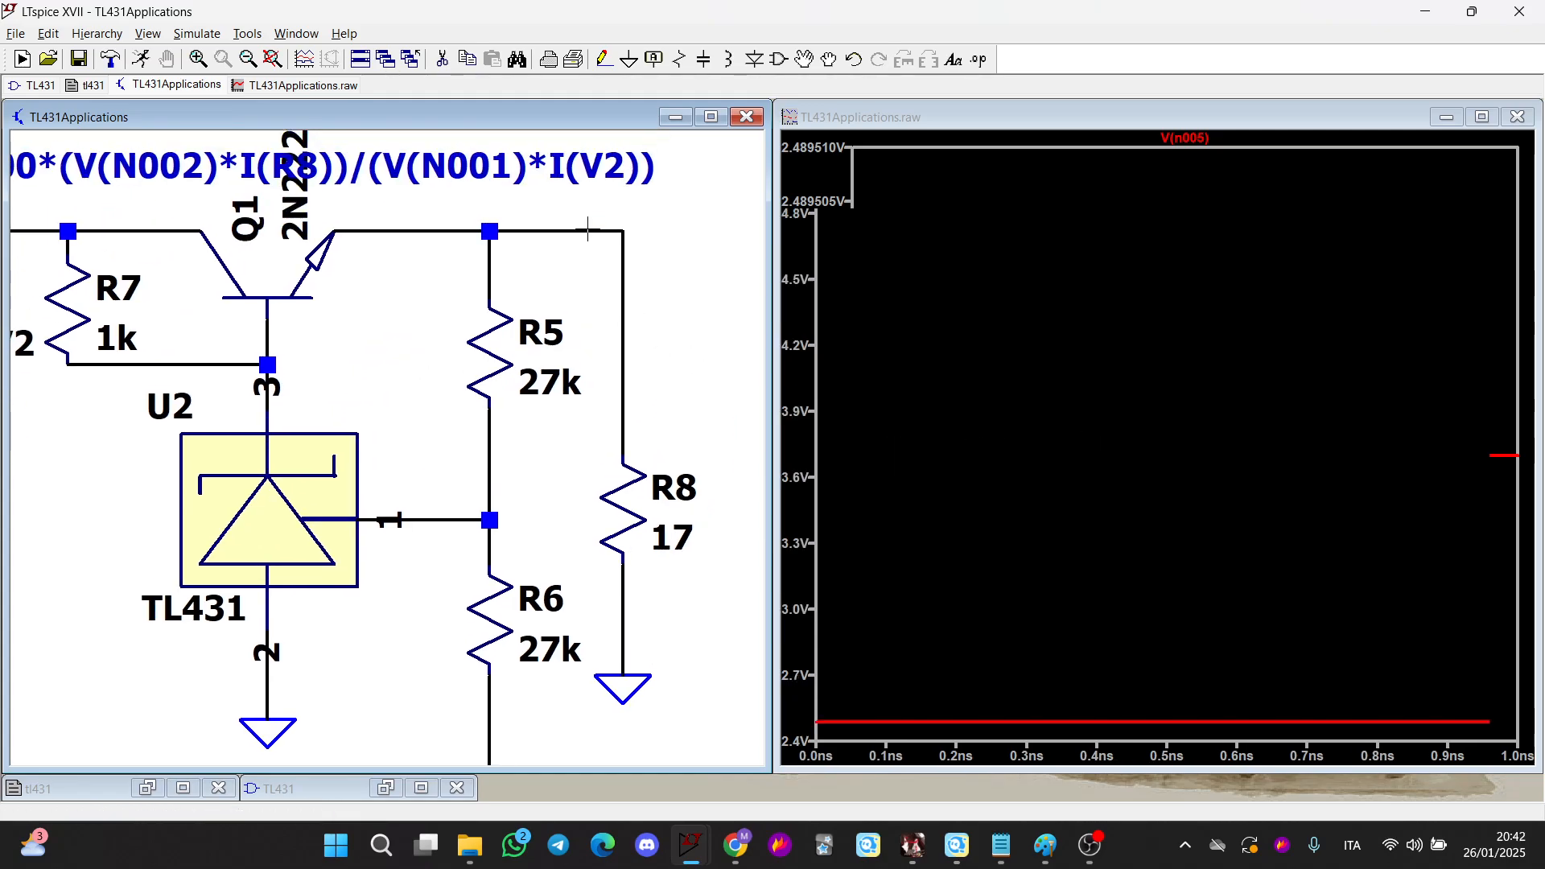
Probe resistor R7's current, the TL431 cathode current and the transistor emitter node voltage
left_click_drag(448, 416, 648, 475)
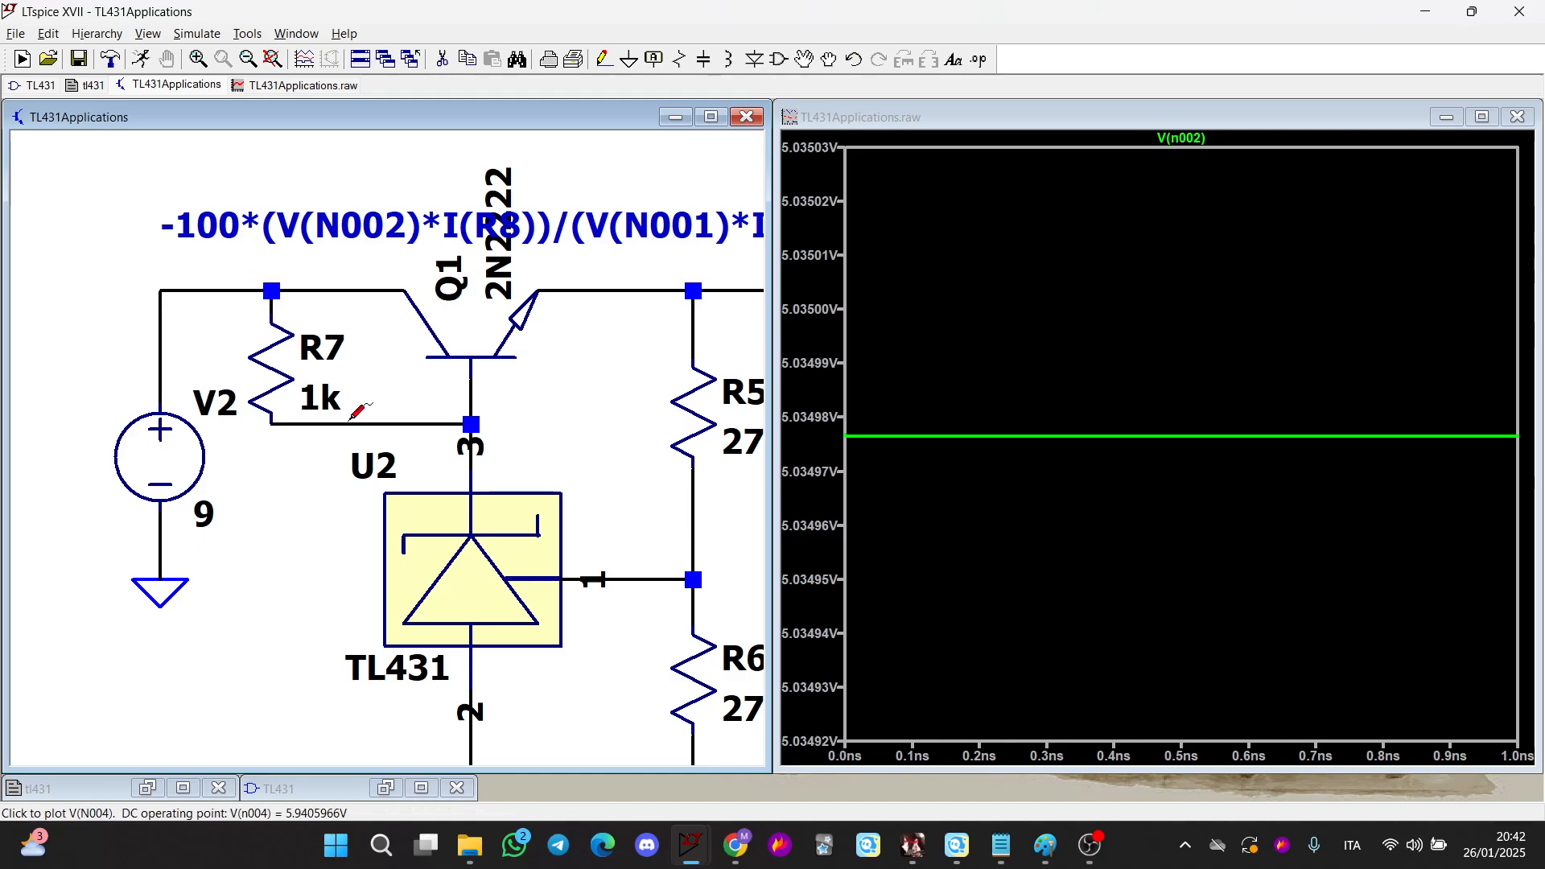
scroll(444, 450, "up", 3)
left_click(161, 300)
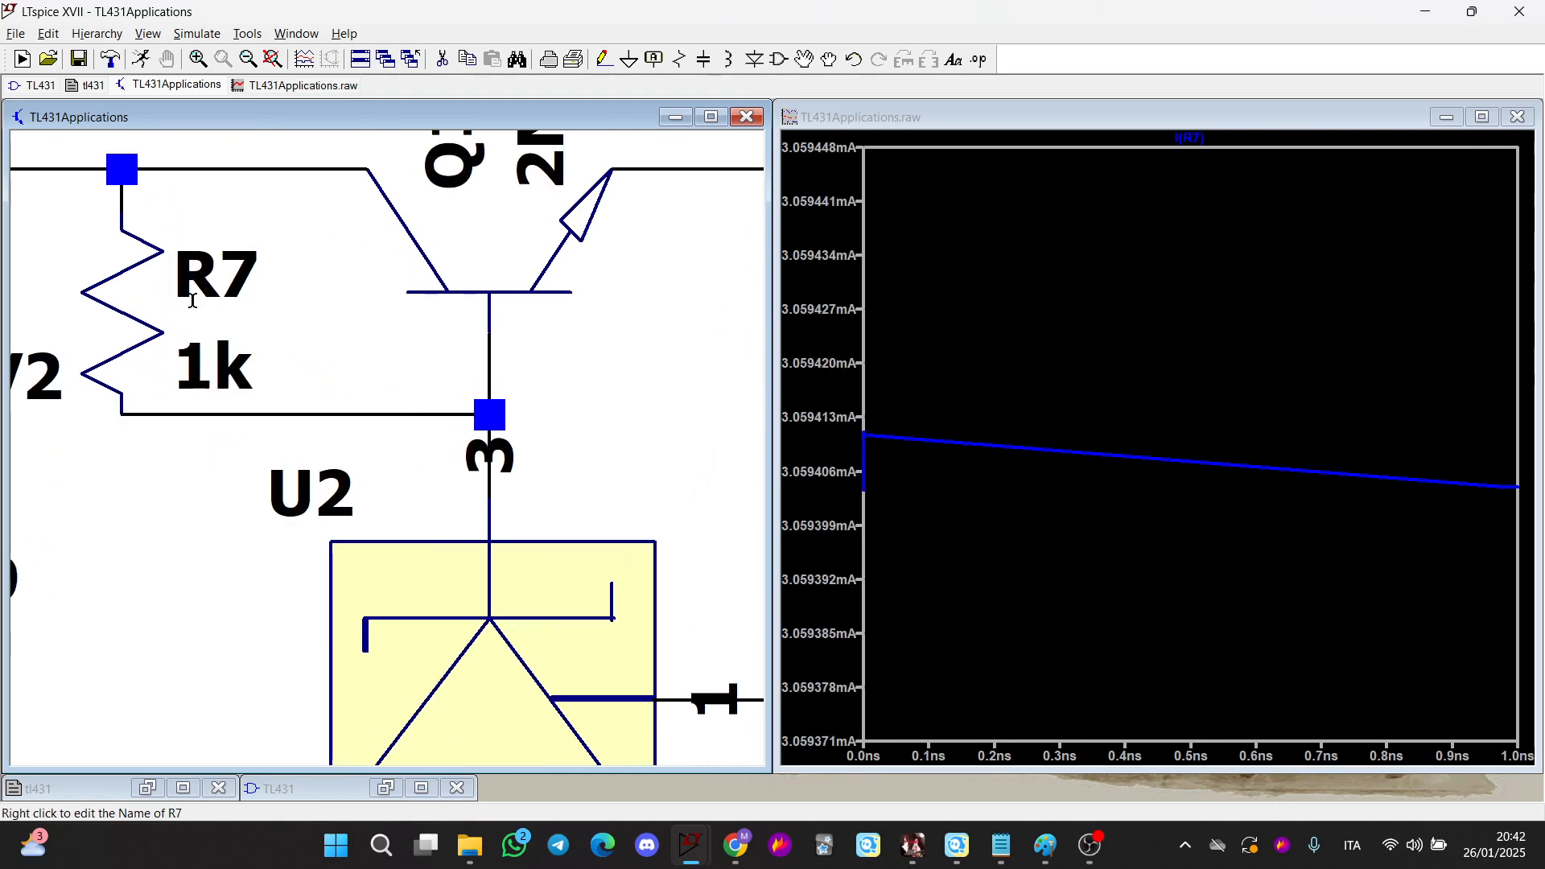
left_click(492, 515)
scroll(402, 382, "down", 3)
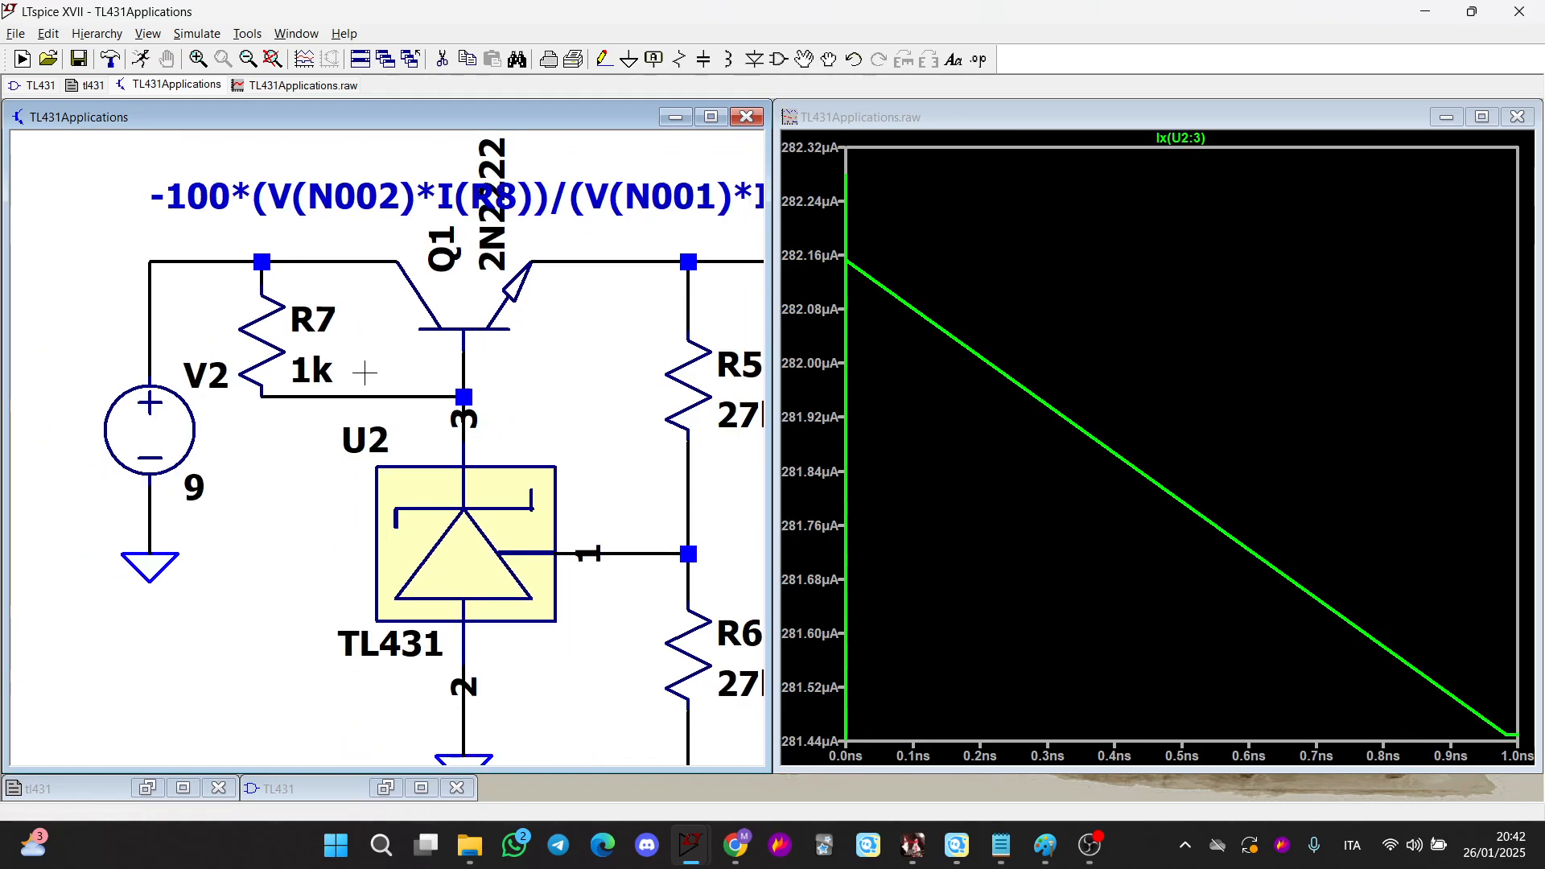
left_click_drag(550, 380, 462, 413)
double_click(563, 324)
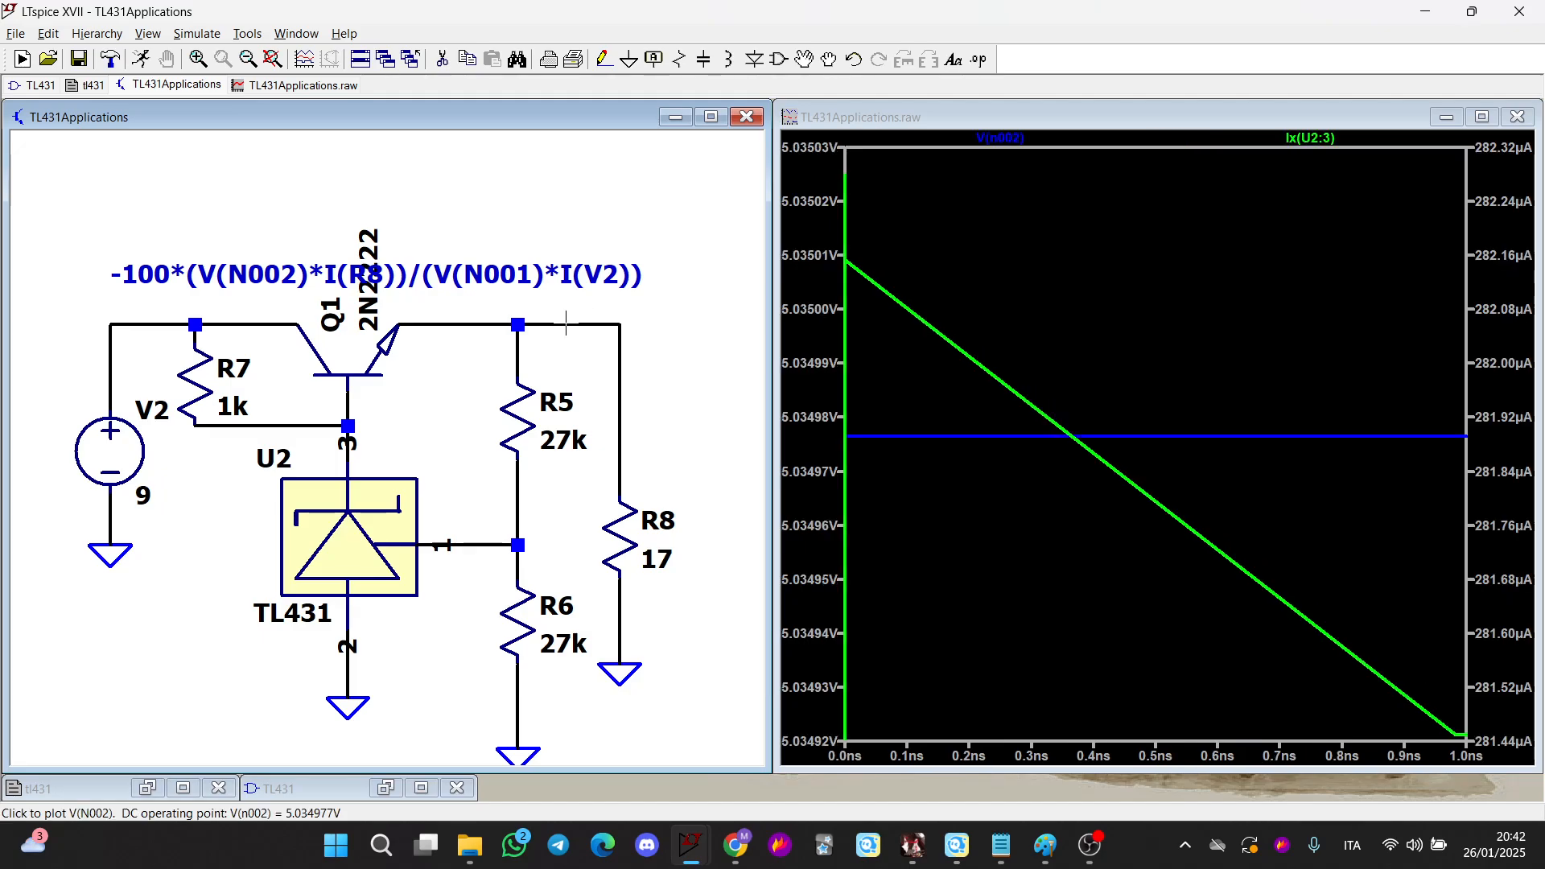
Switch to the Paint notes and review the shunt regulator calculations and TL431 absolute maximum ratings
left_click(1045, 847)
scroll(826, 539, "up", 5)
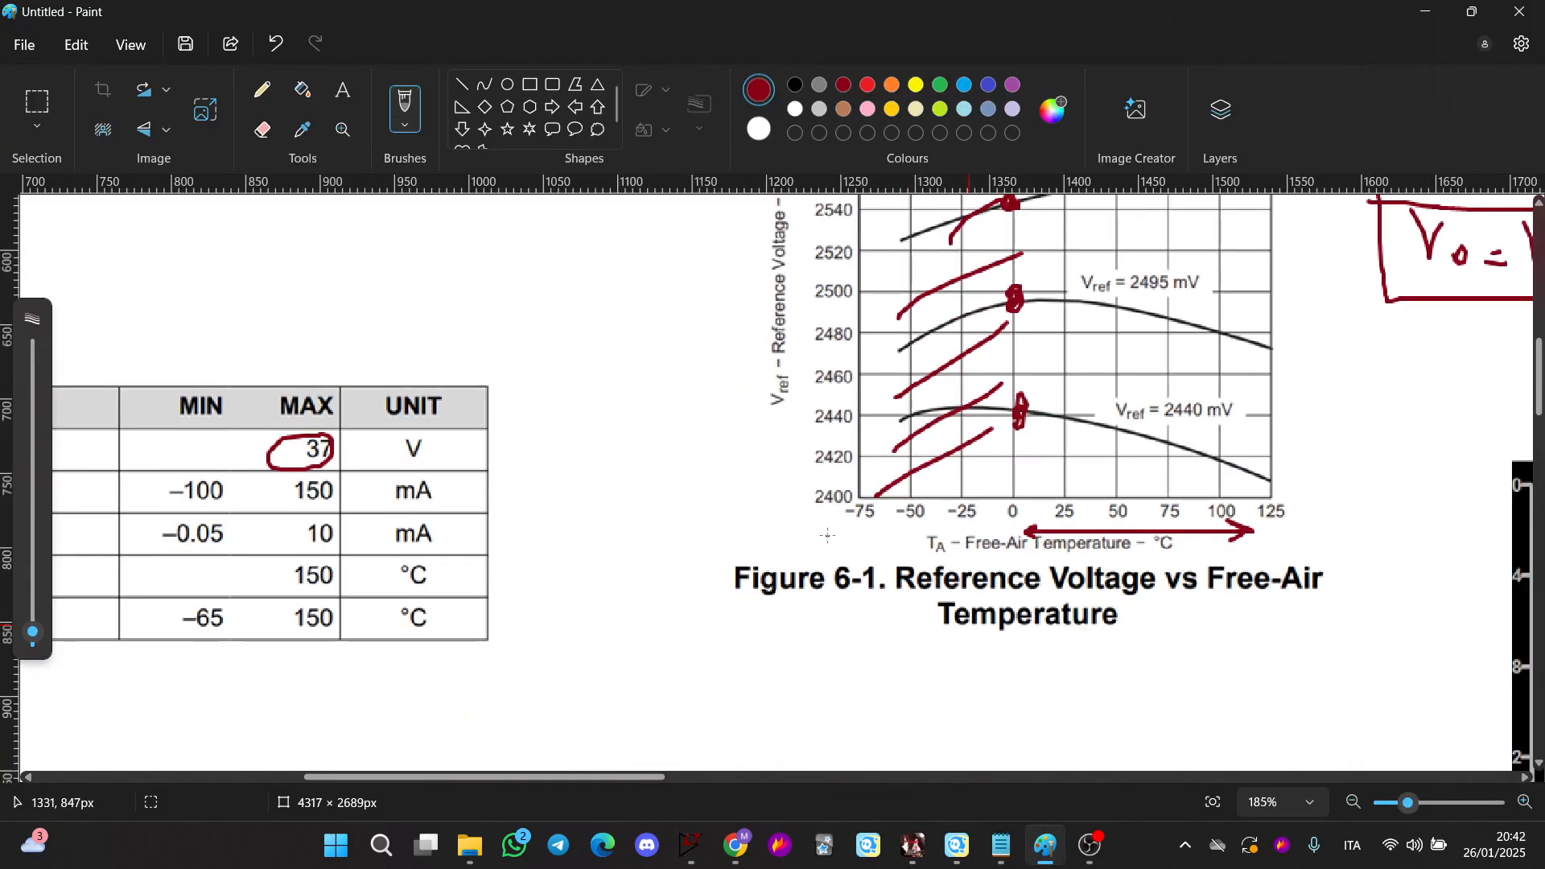
scroll(826, 538, "down", 5)
scroll(685, 641, "down", 5)
scroll(684, 641, "down", 1)
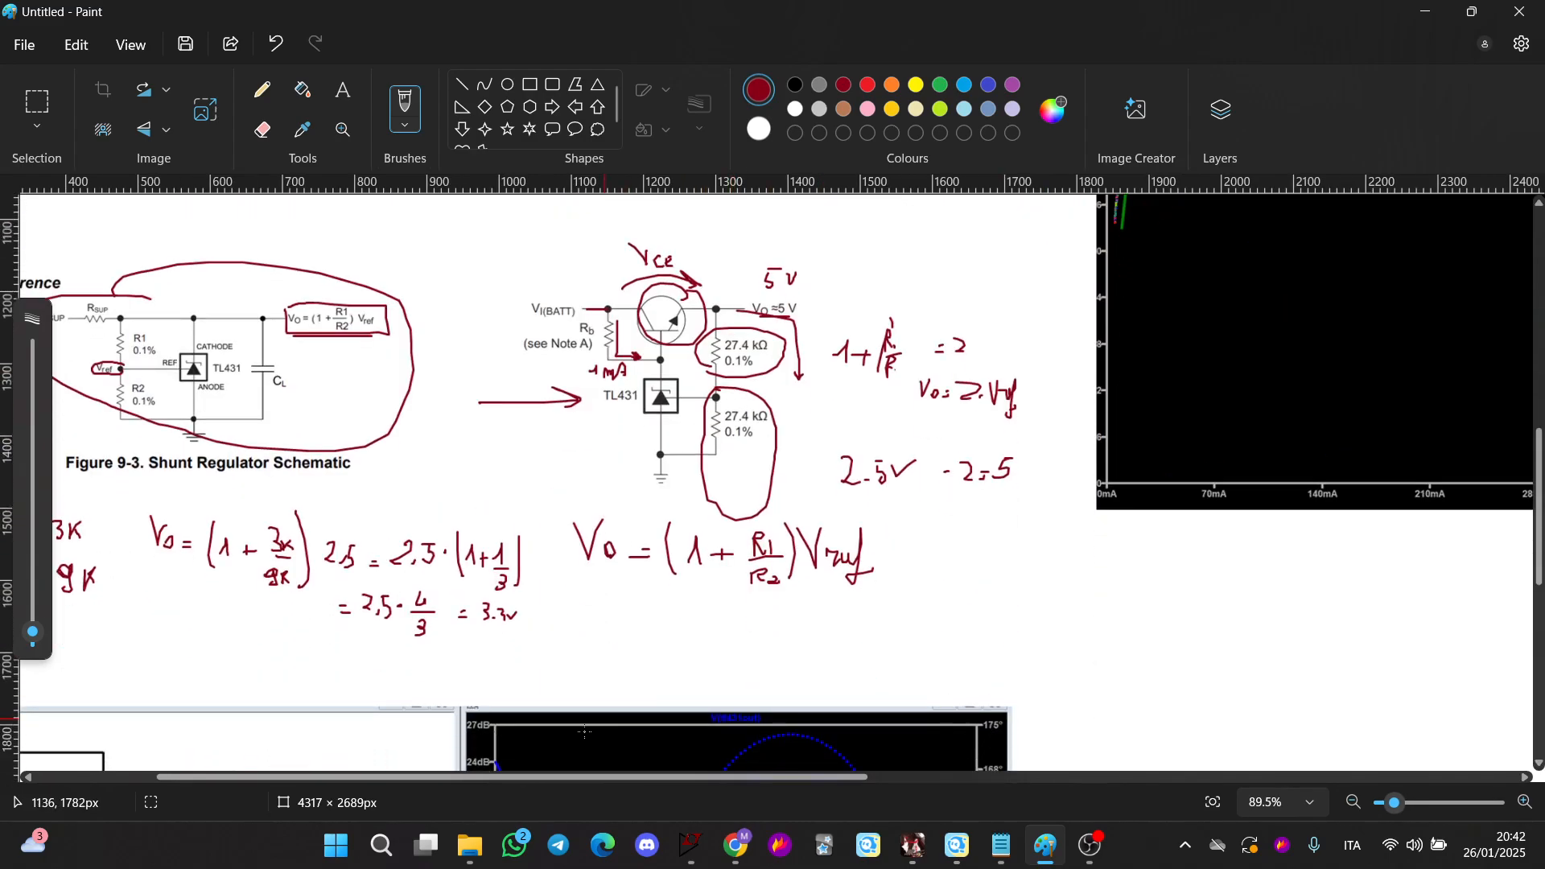
left_click_drag(591, 778, 470, 777)
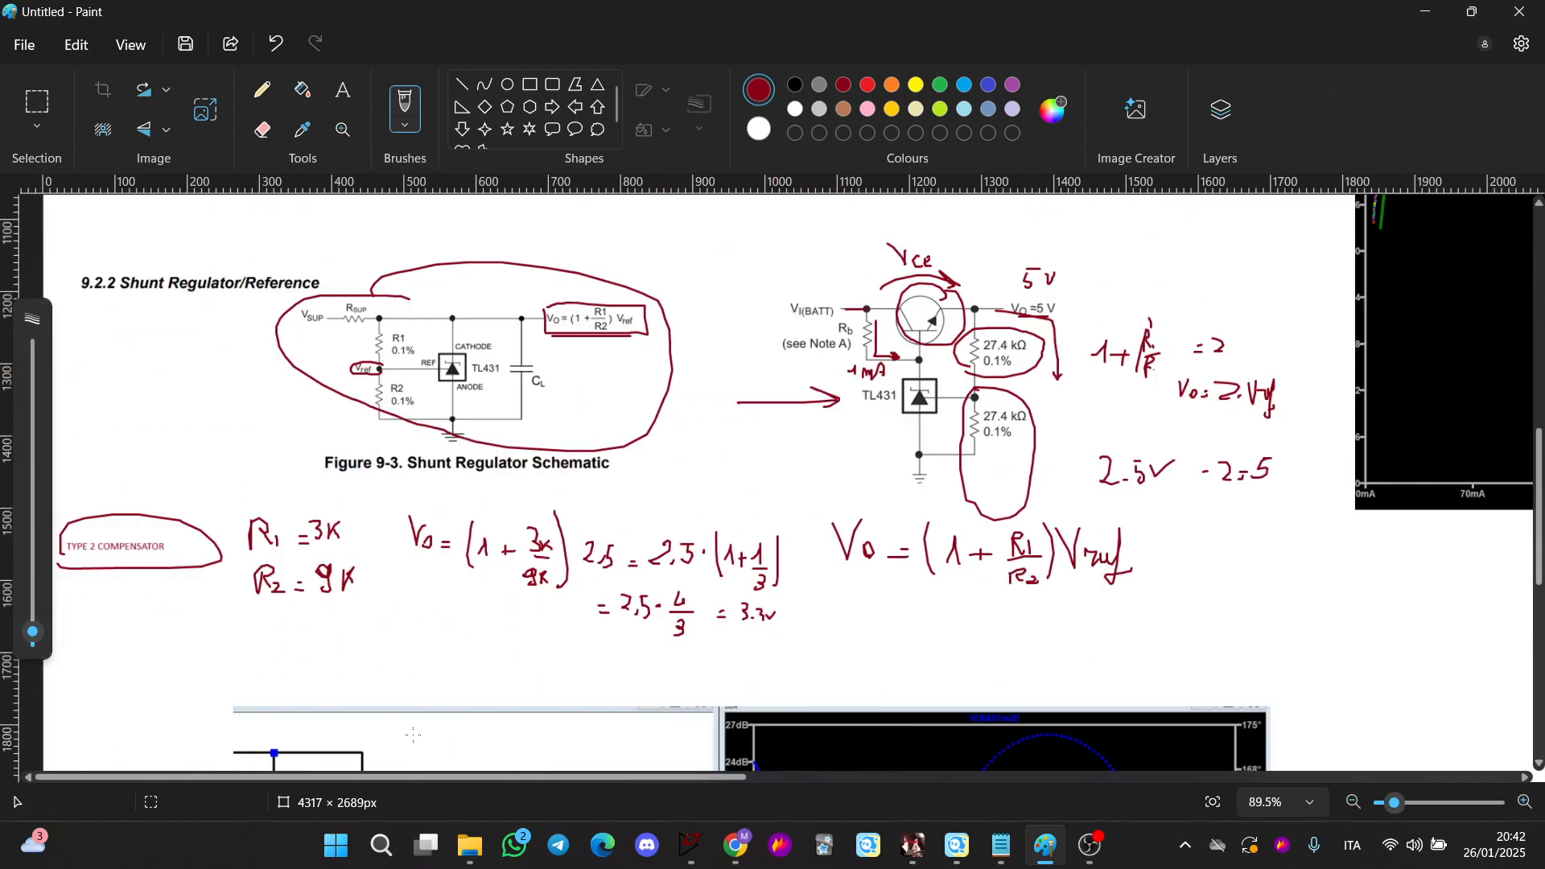
mouse_move(741, 842)
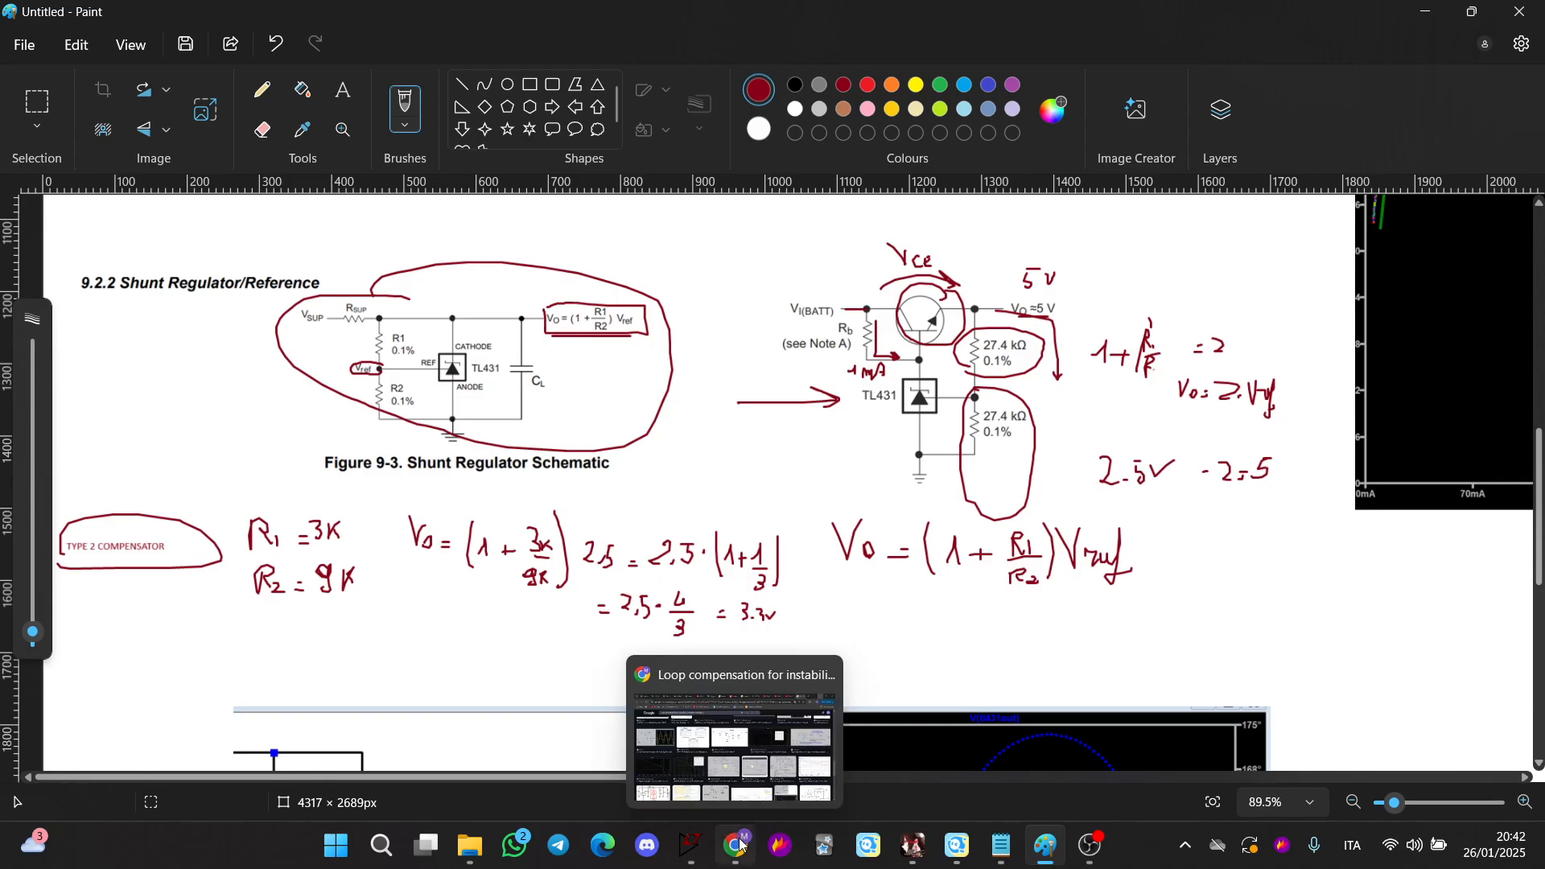
scroll(1165, 537, "down", 3)
scroll(1126, 541, "up", 3)
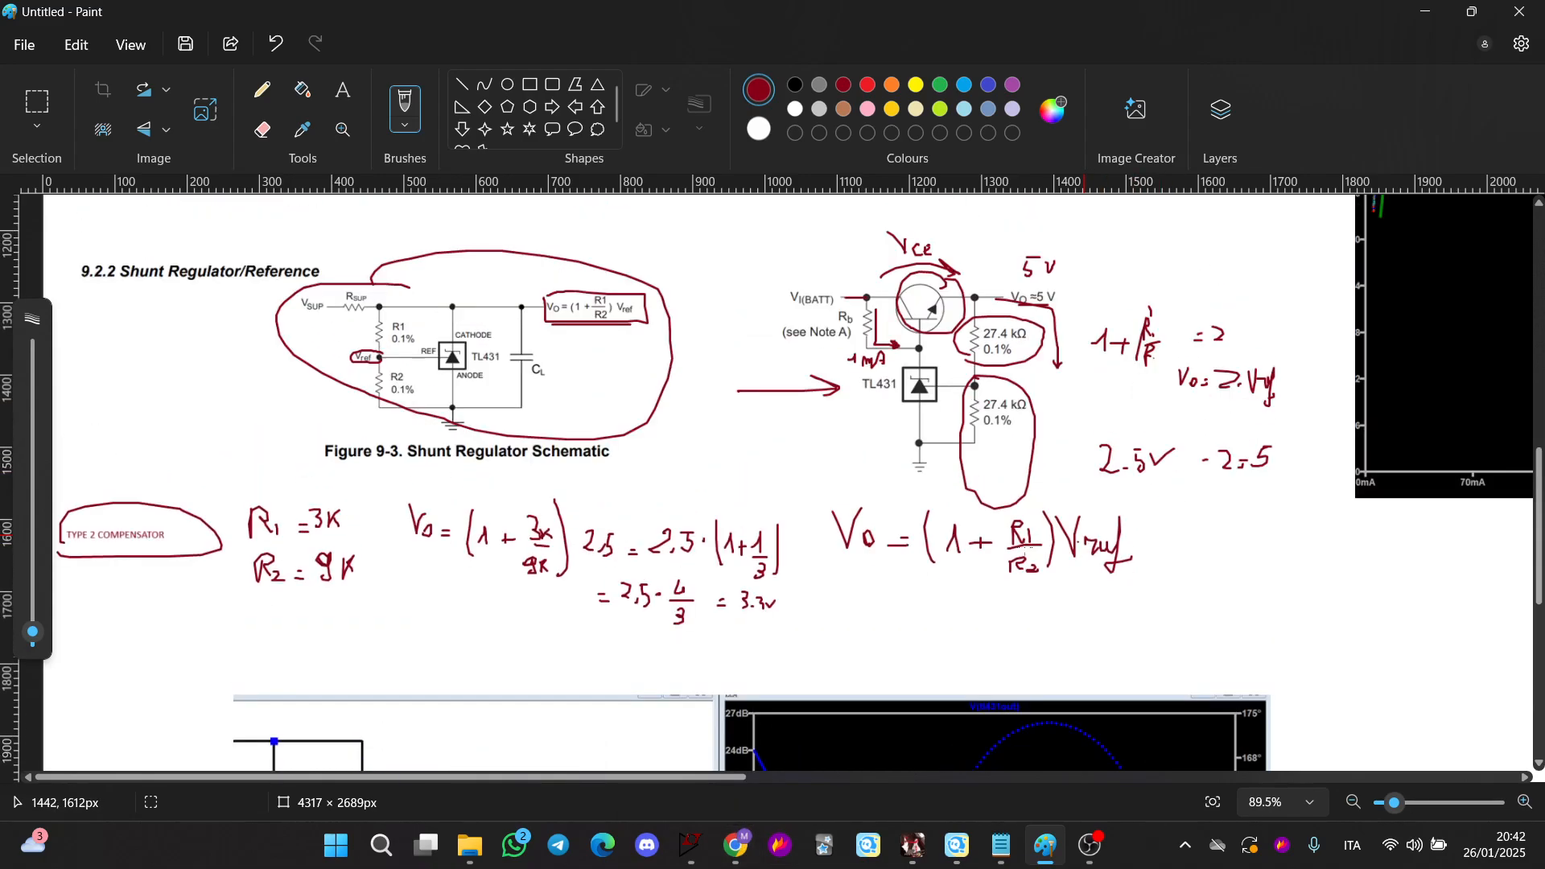
scroll(1087, 541, "up", 5)
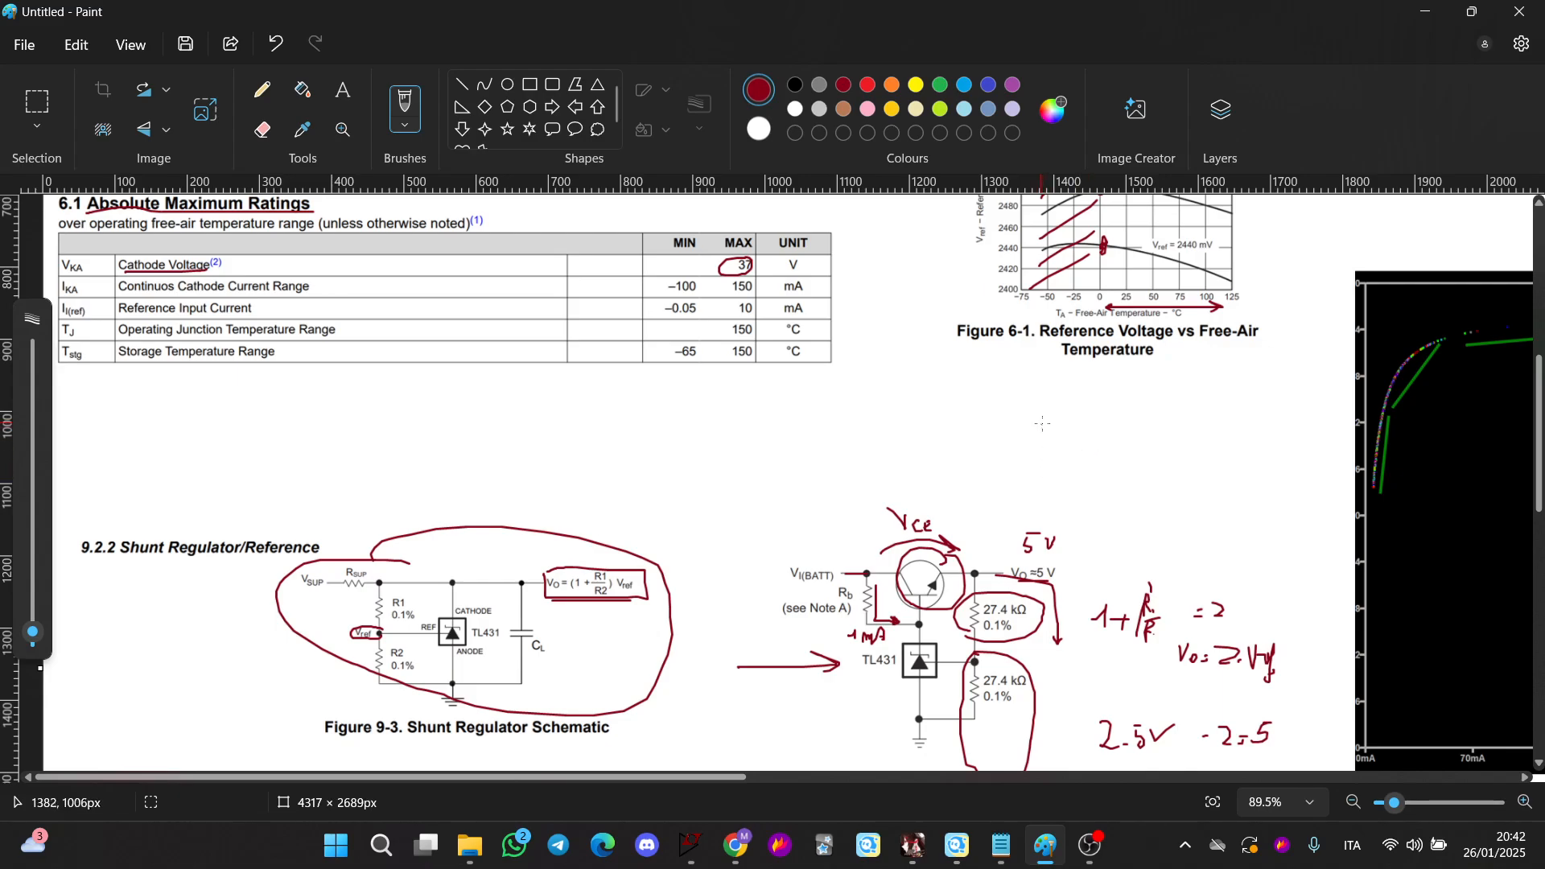
Sketch the TL431 equivalent circuit in the notes: an op-amp fed by Vref driving an output transistor
left_click_drag(1046, 400, 1153, 448)
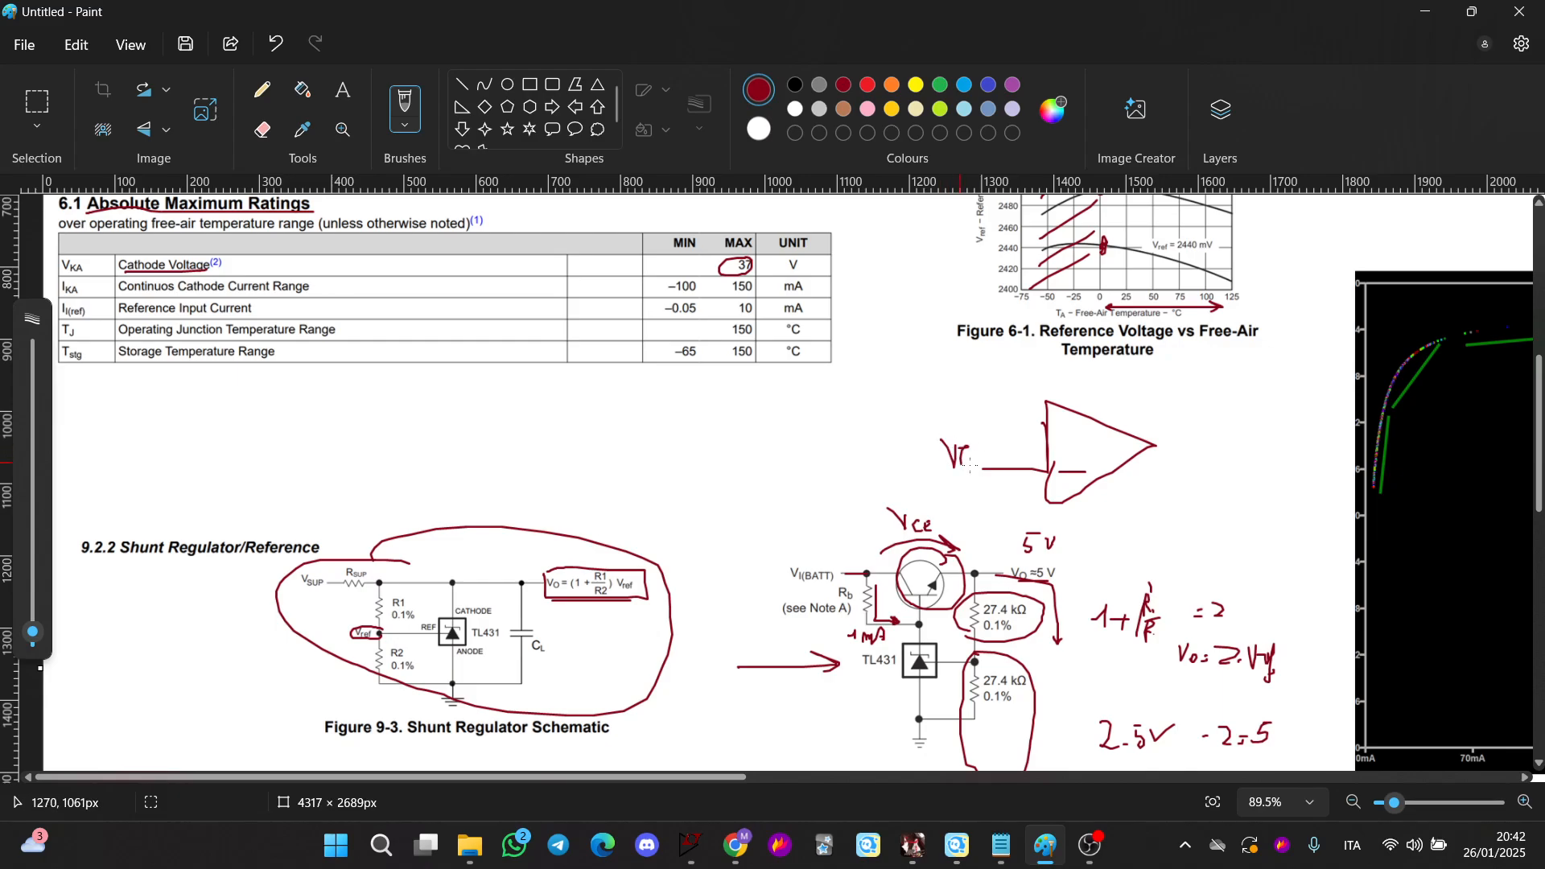
left_click_drag(1199, 396, 1209, 494)
left_click_drag(1237, 440, 1216, 451)
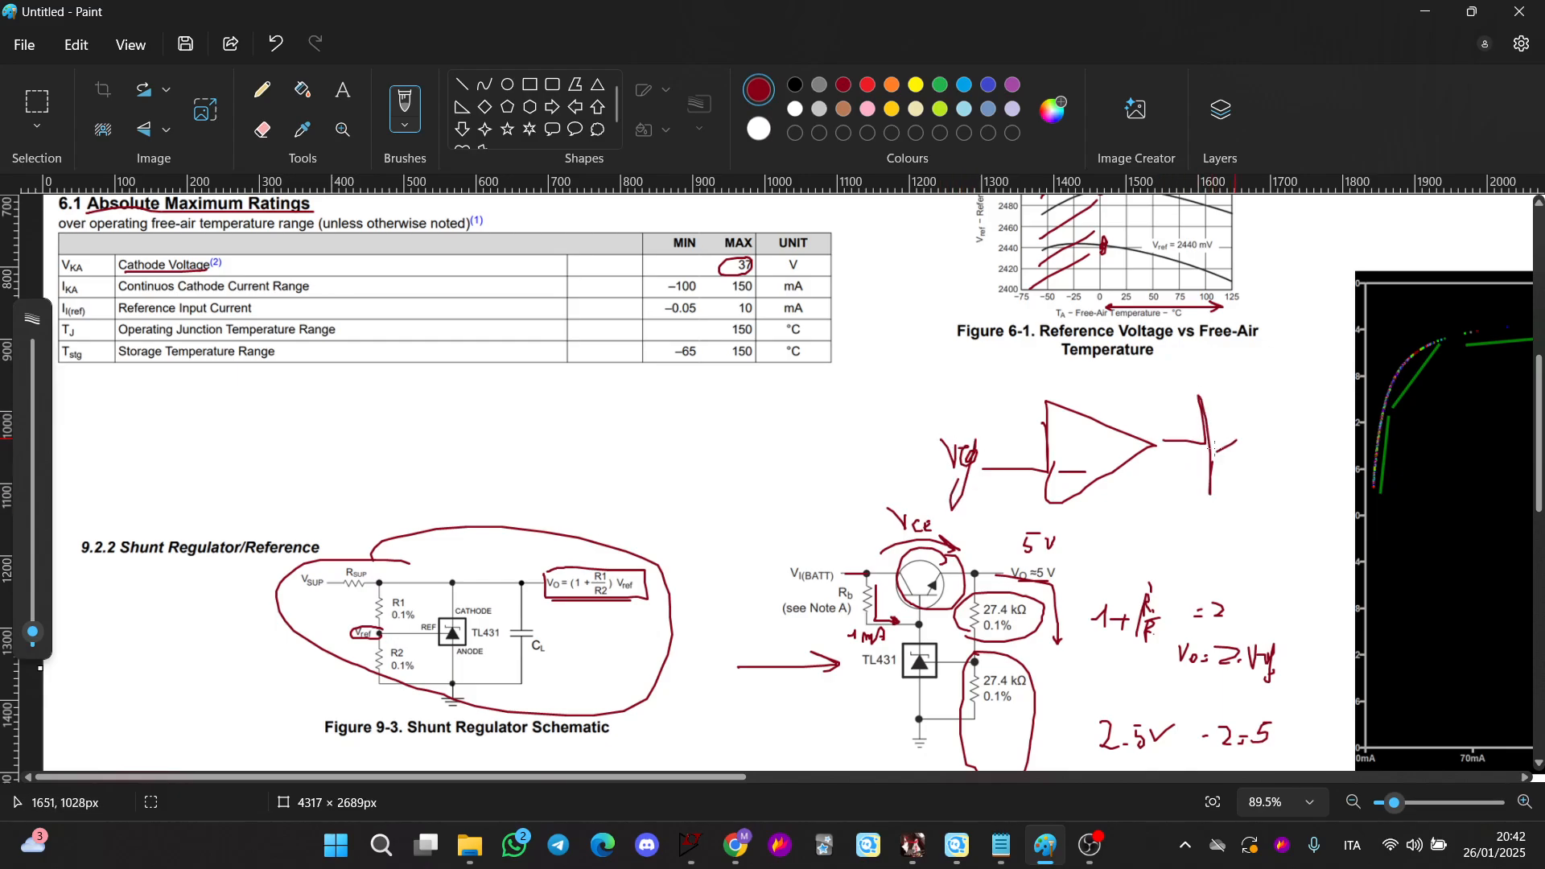
mouse_move(1309, 527)
left_mouse_down()
mouse_move(1279, 470)
mouse_move(1312, 460)
left_mouse_up()
left_click_drag(1294, 338, 1294, 406)
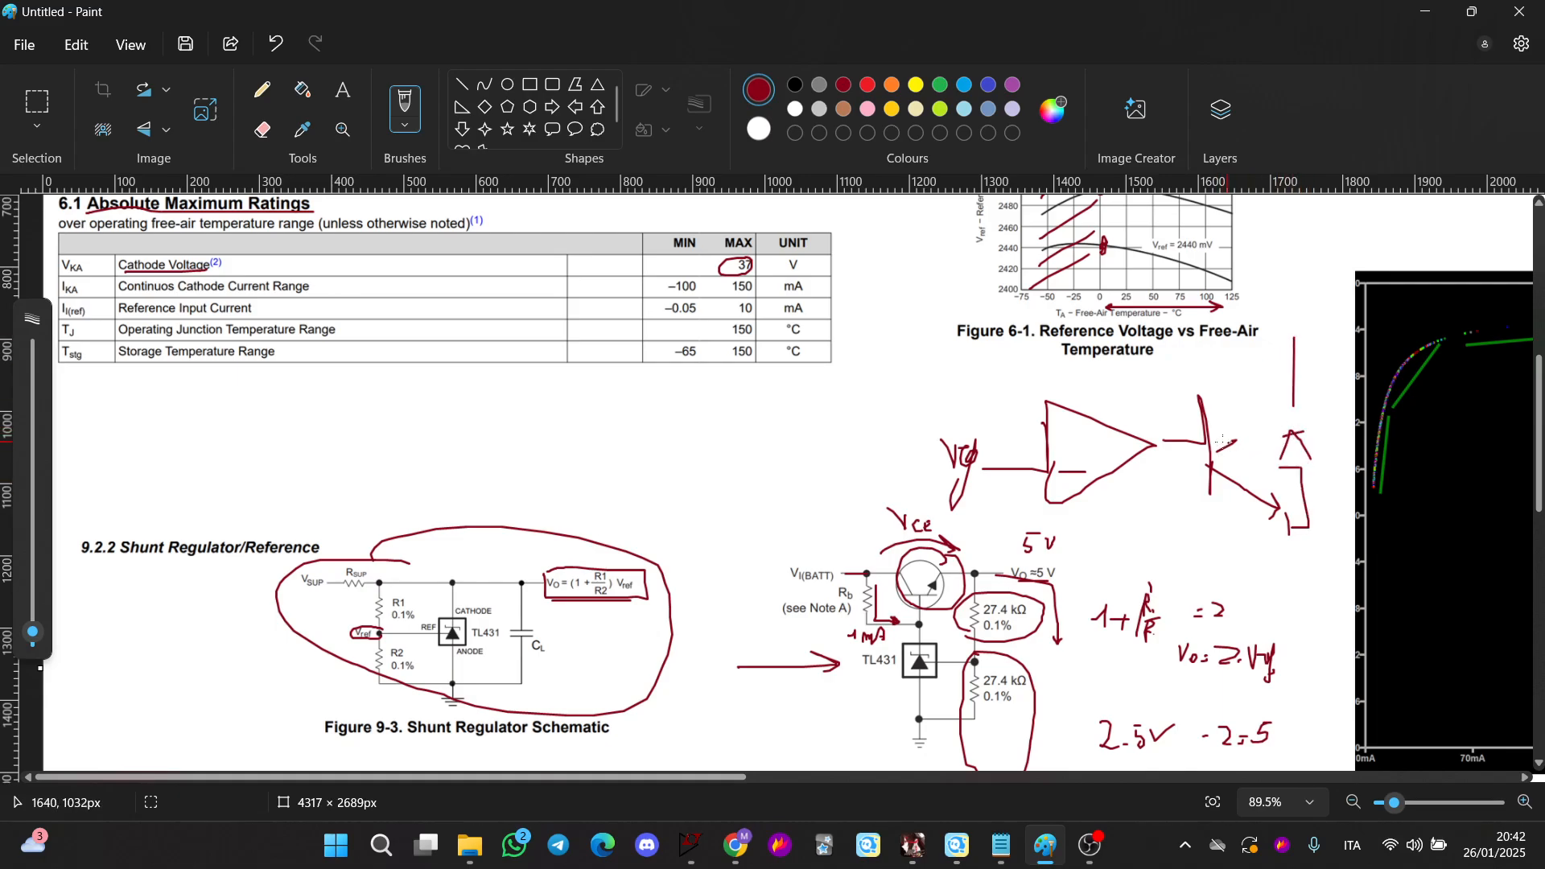
Open the TL431 datasheet in the browser and examine the equivalent schematic figure
mouse_move(735, 845)
left_click(693, 745)
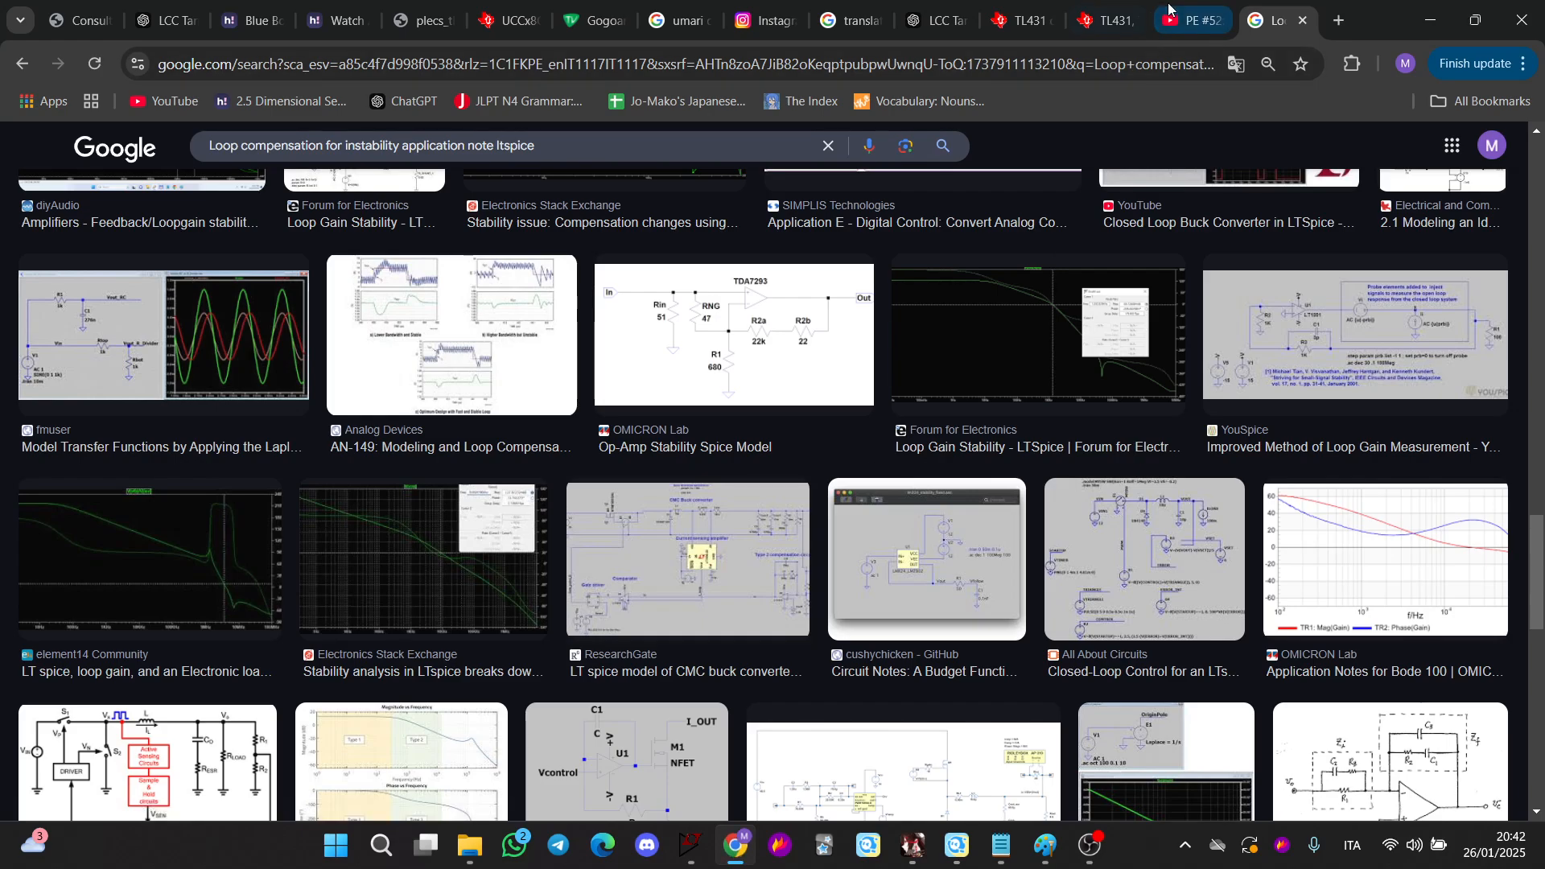
left_click(1088, 20)
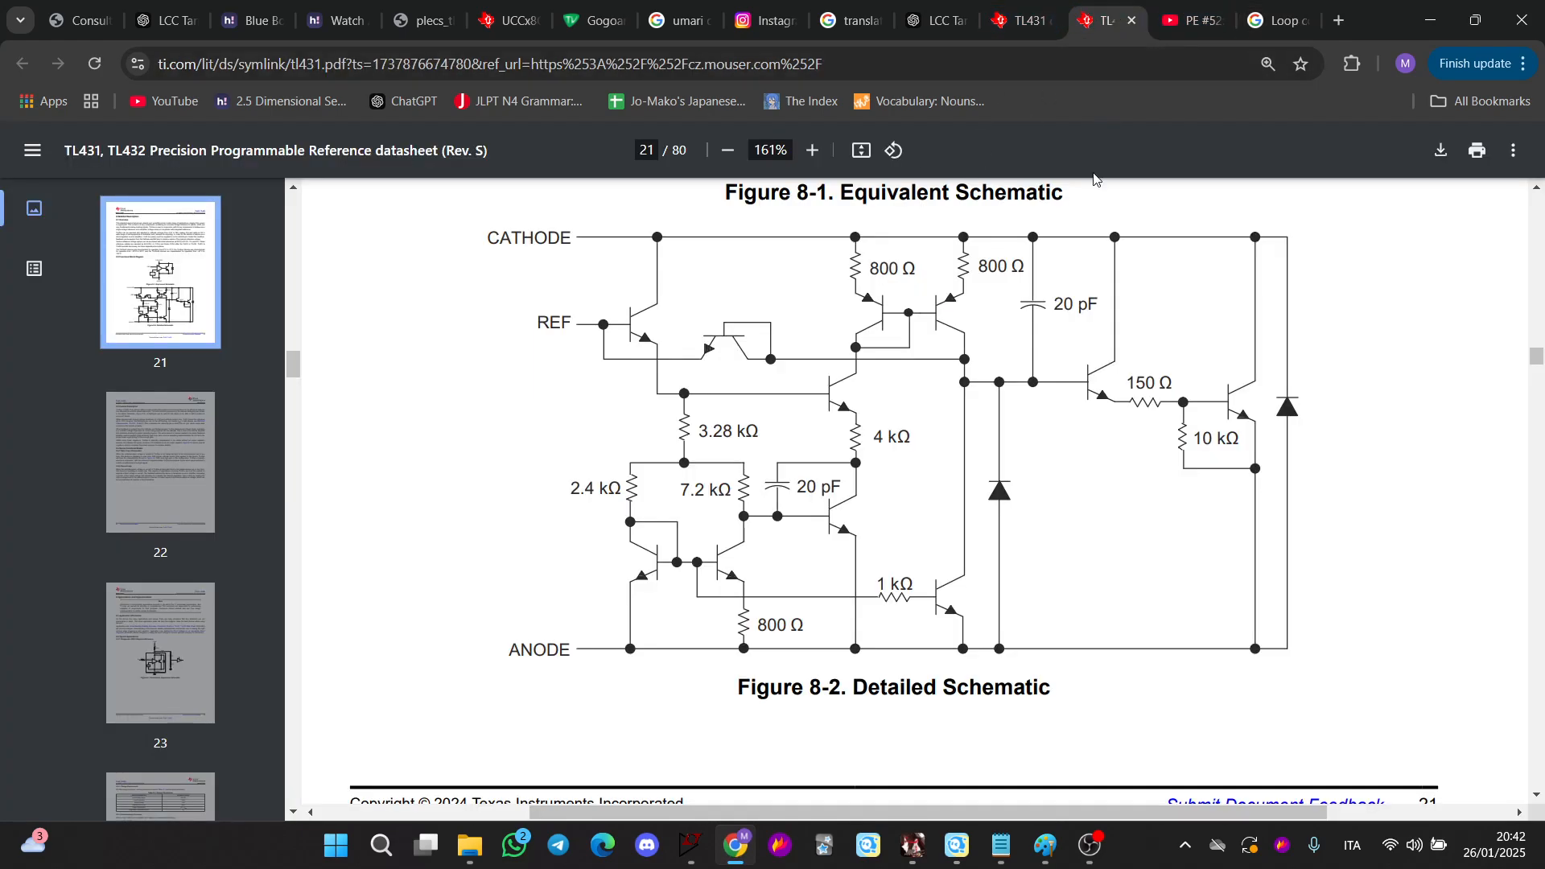
scroll(1065, 409, "up", 5)
scroll(1065, 409, "up", 4)
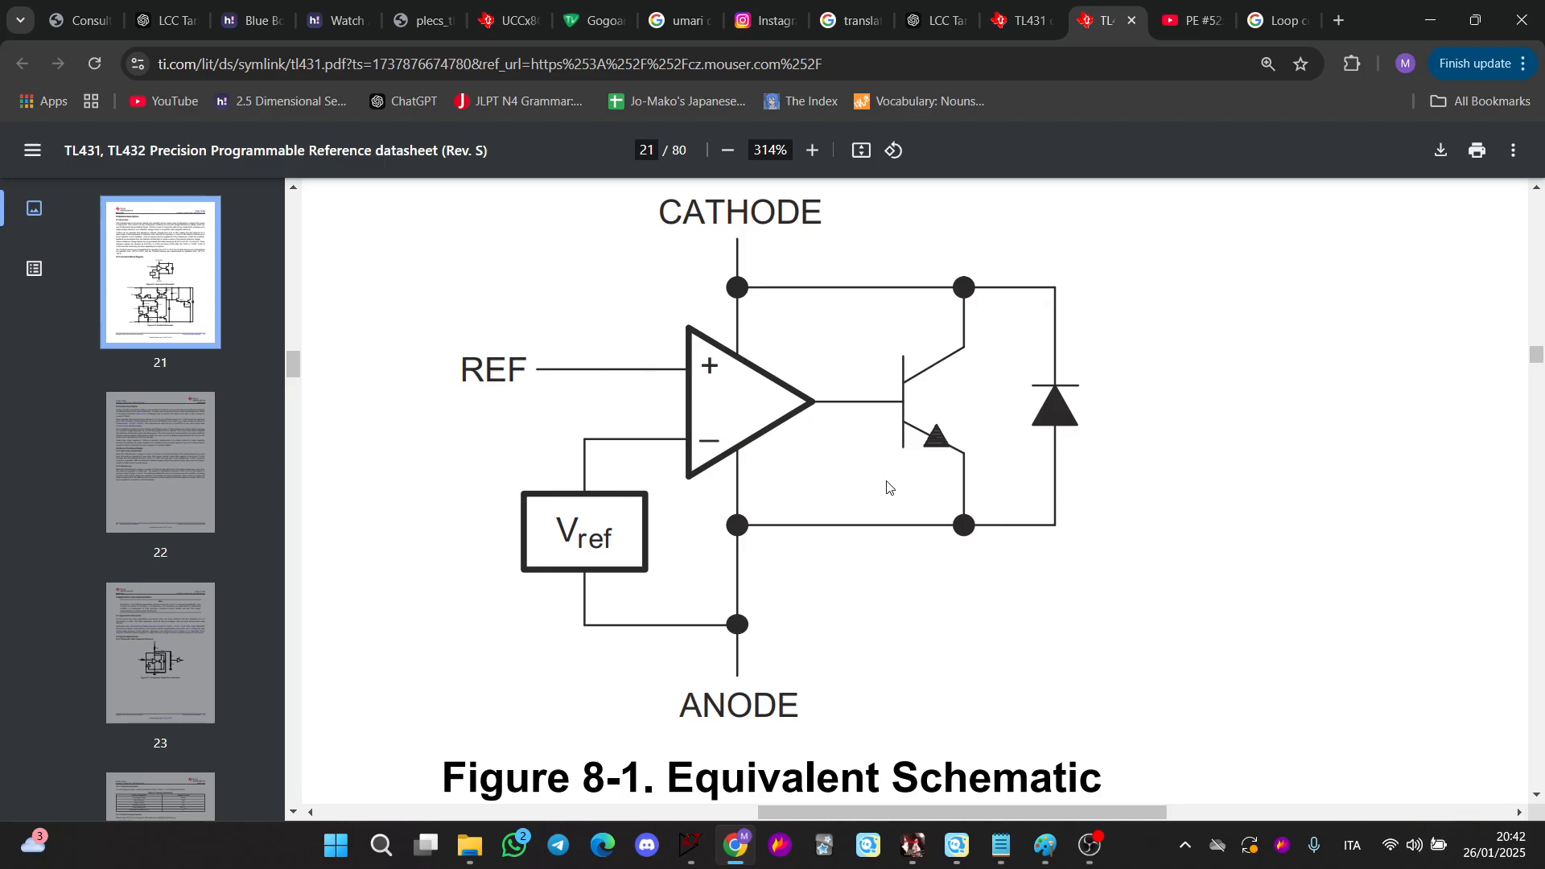
scroll(888, 487, "up", 1)
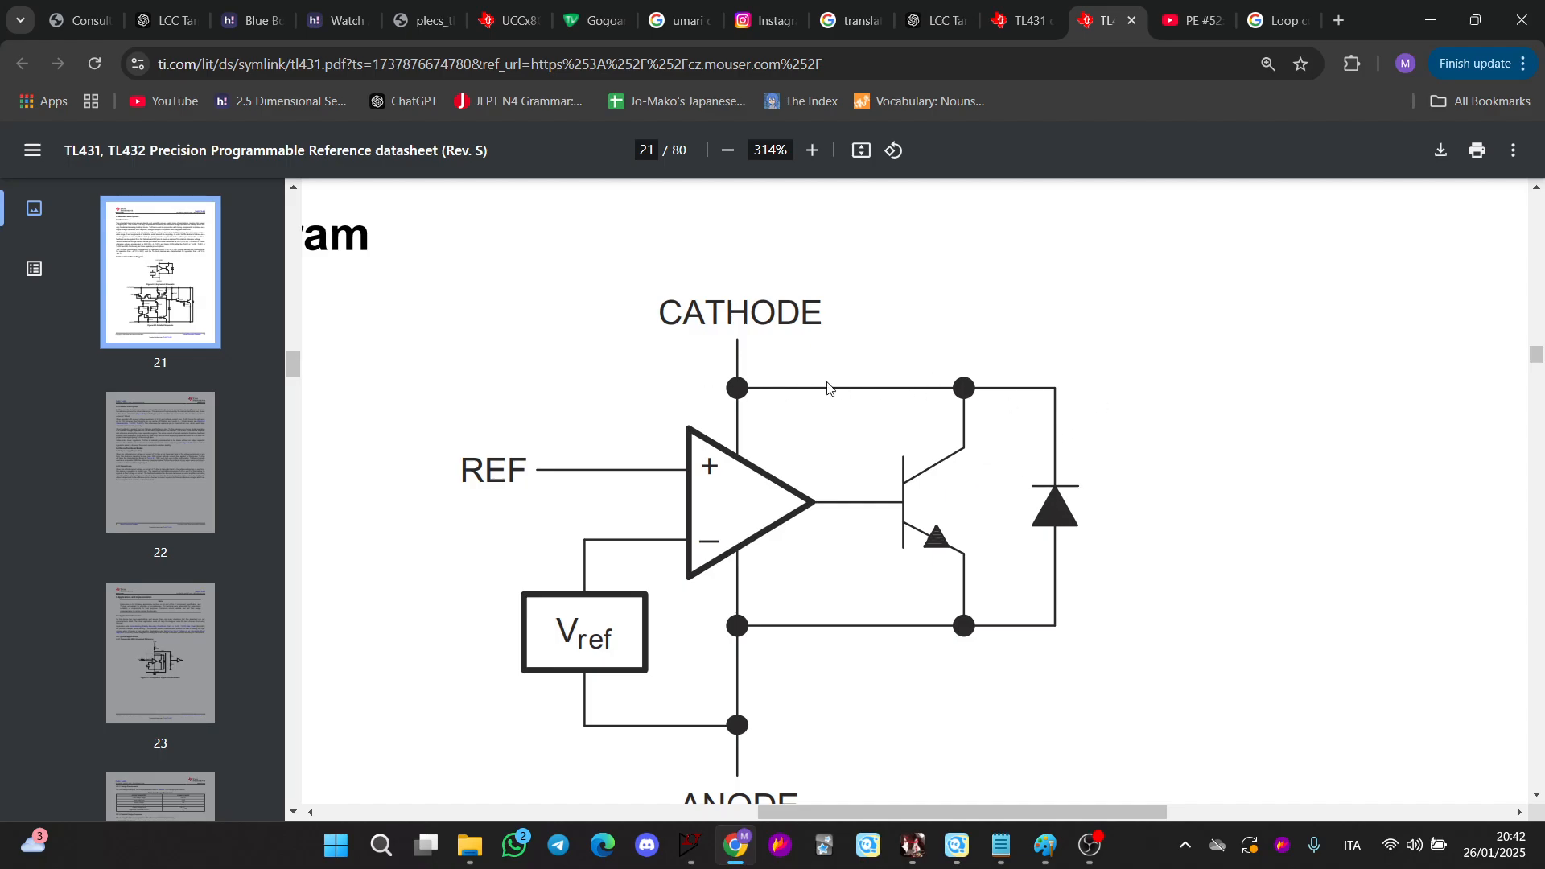
scroll(662, 541, "down", 2)
scroll(1207, 338, "up", 2)
left_click(1430, 20)
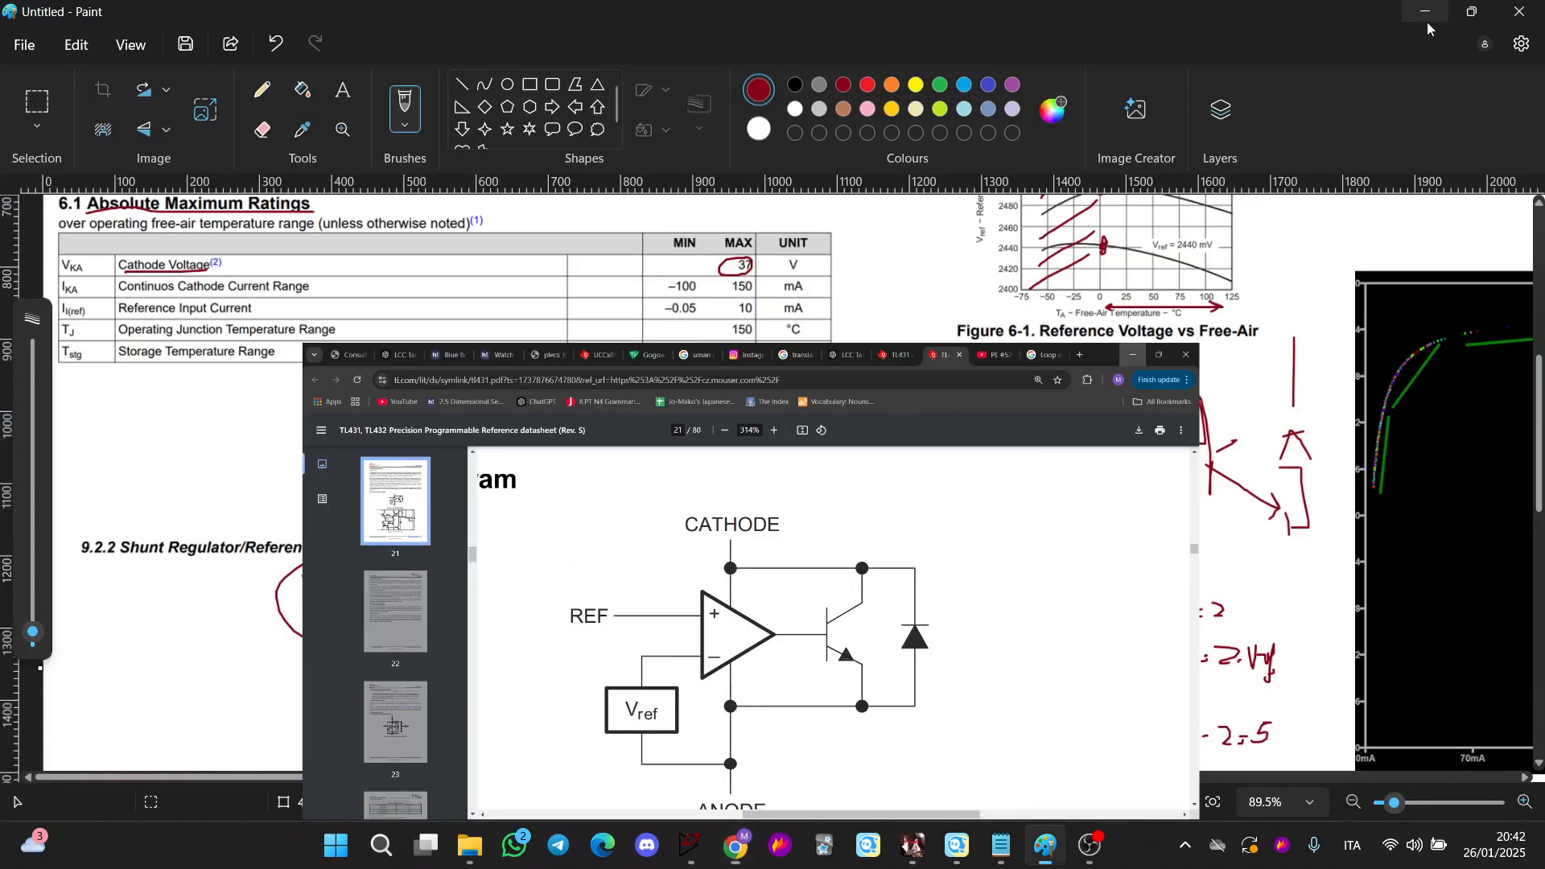
Return to the LTspice schematic and probe the current through load resistor R8
scroll(913, 546, "down", 2)
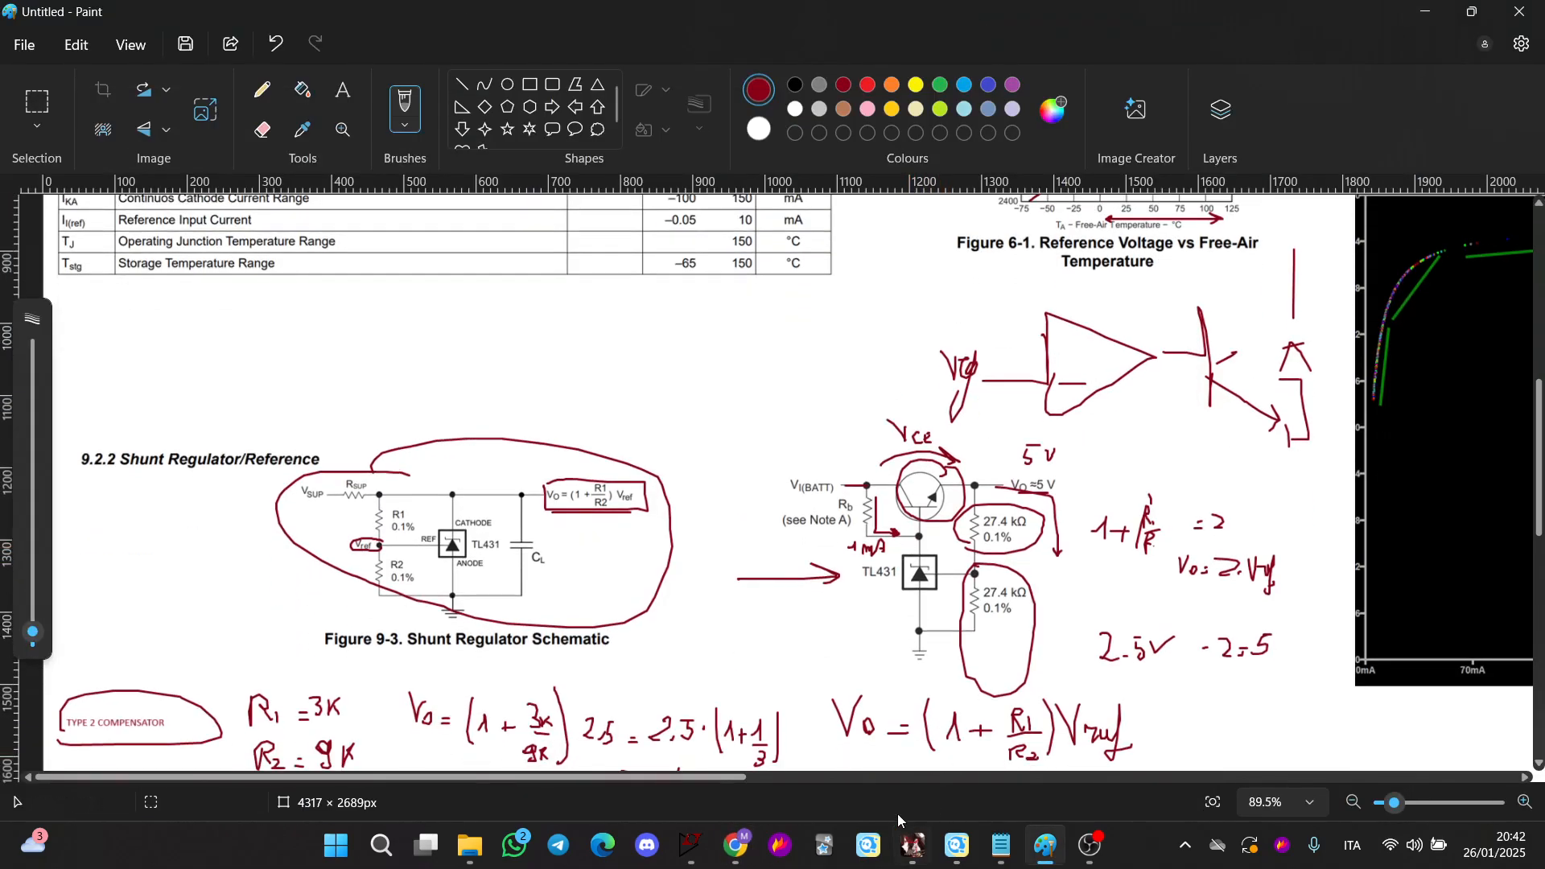
mouse_move(706, 858)
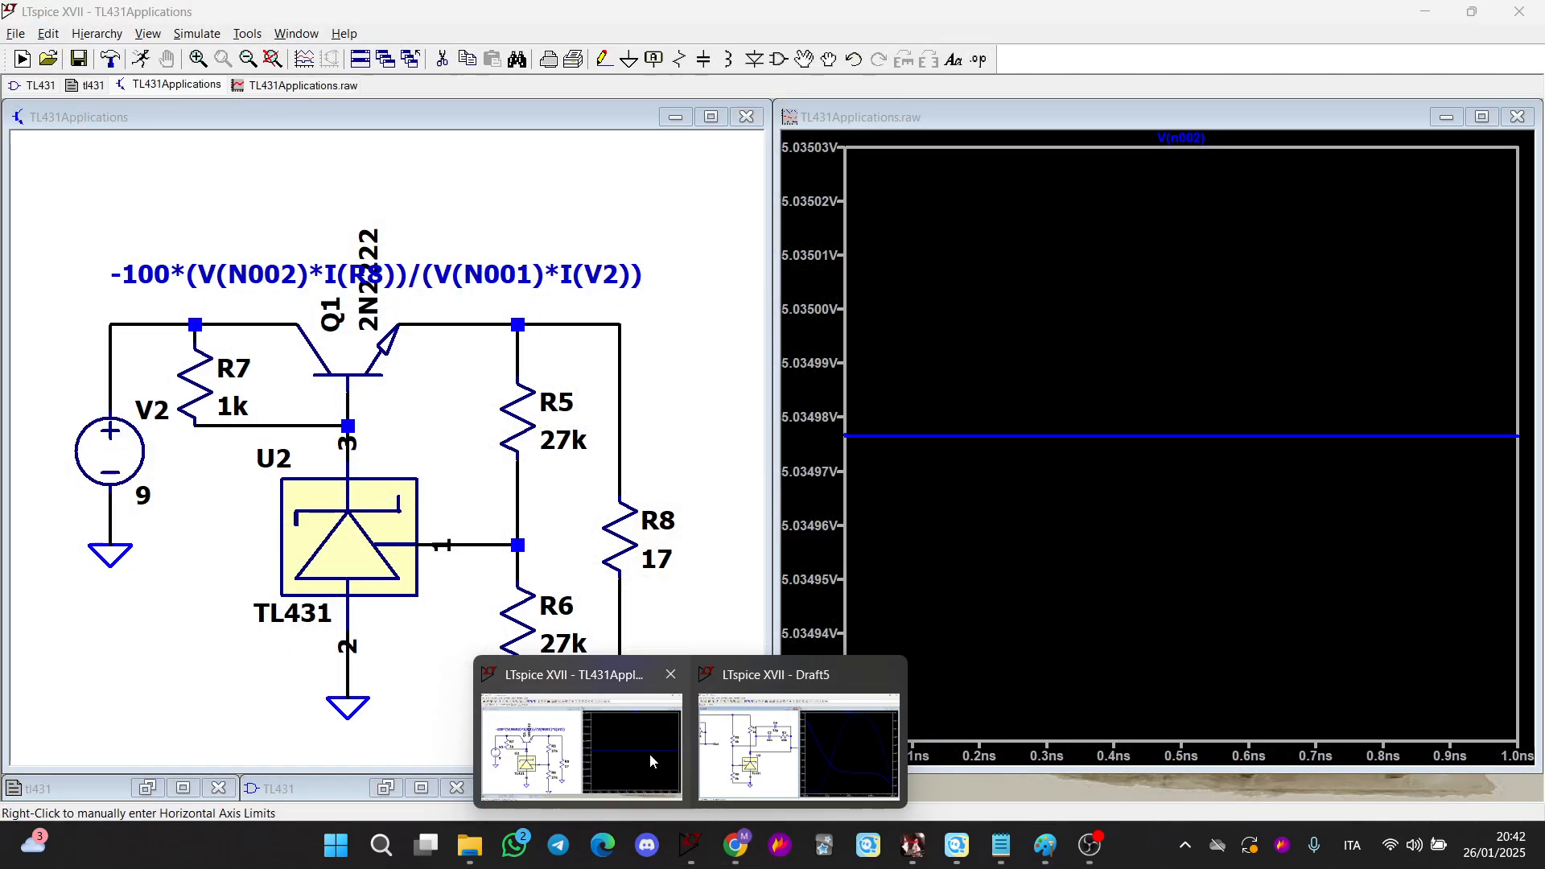
left_click(651, 757)
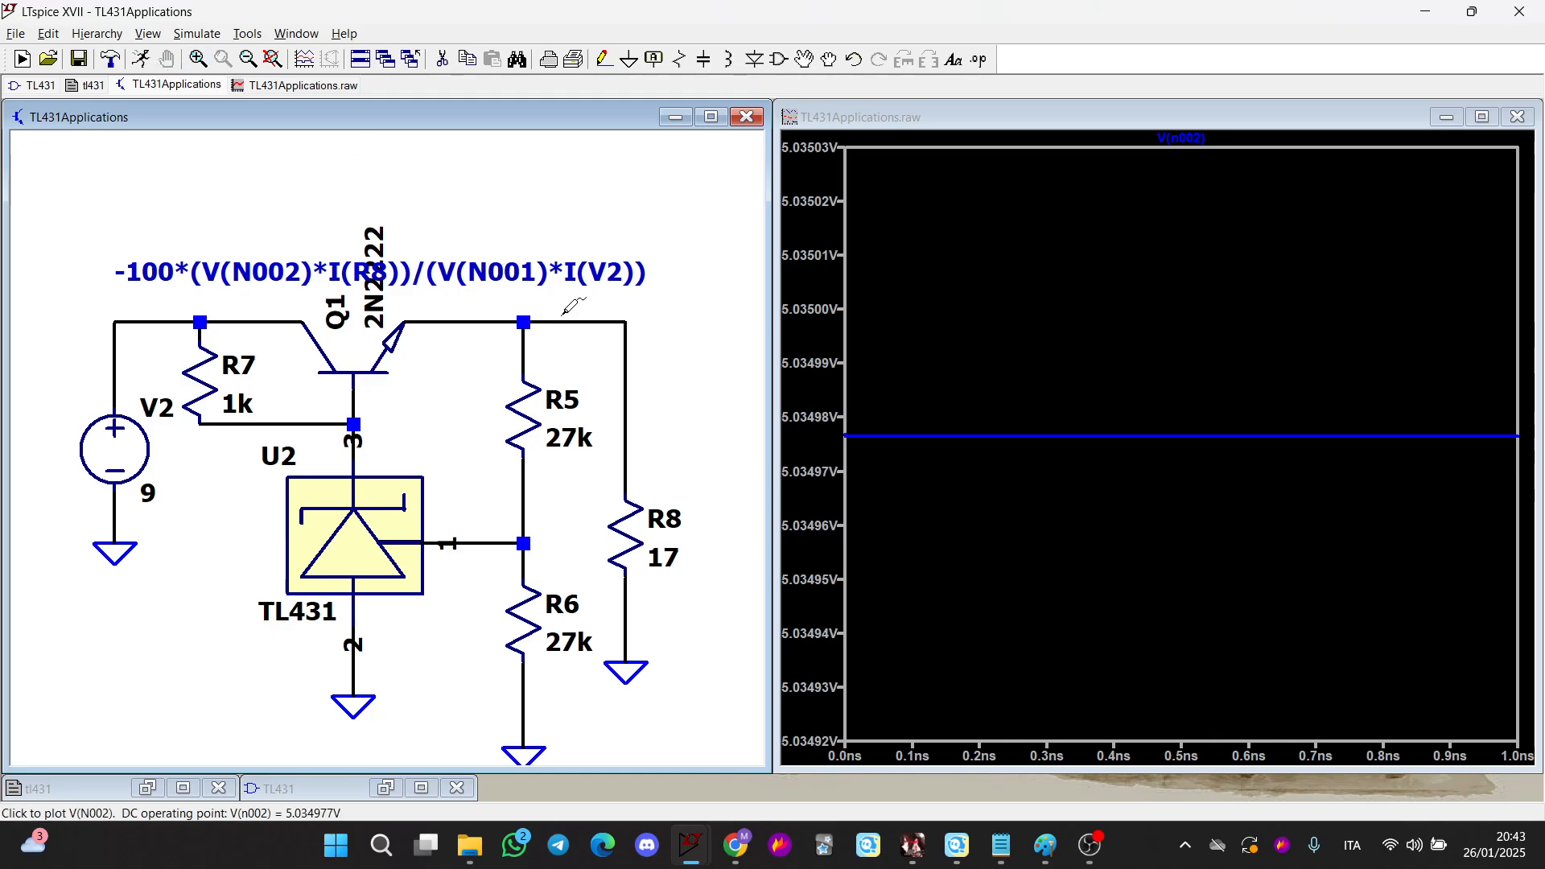
left_click(626, 538)
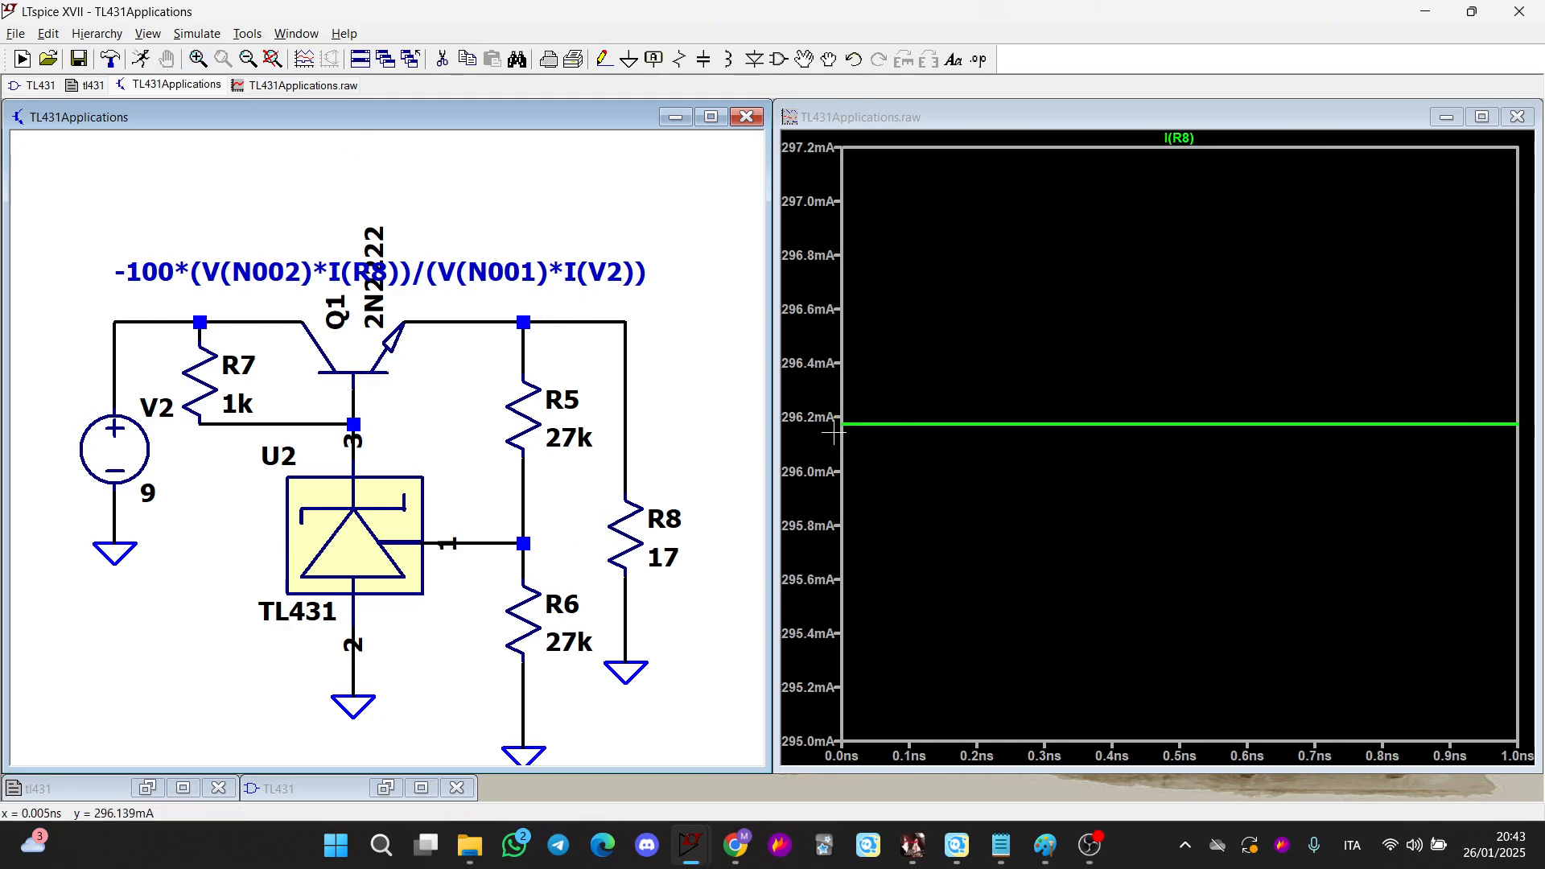
Move the efficiency expression comment above the transistor regulator and copy its text
scroll(417, 357, "up", 2)
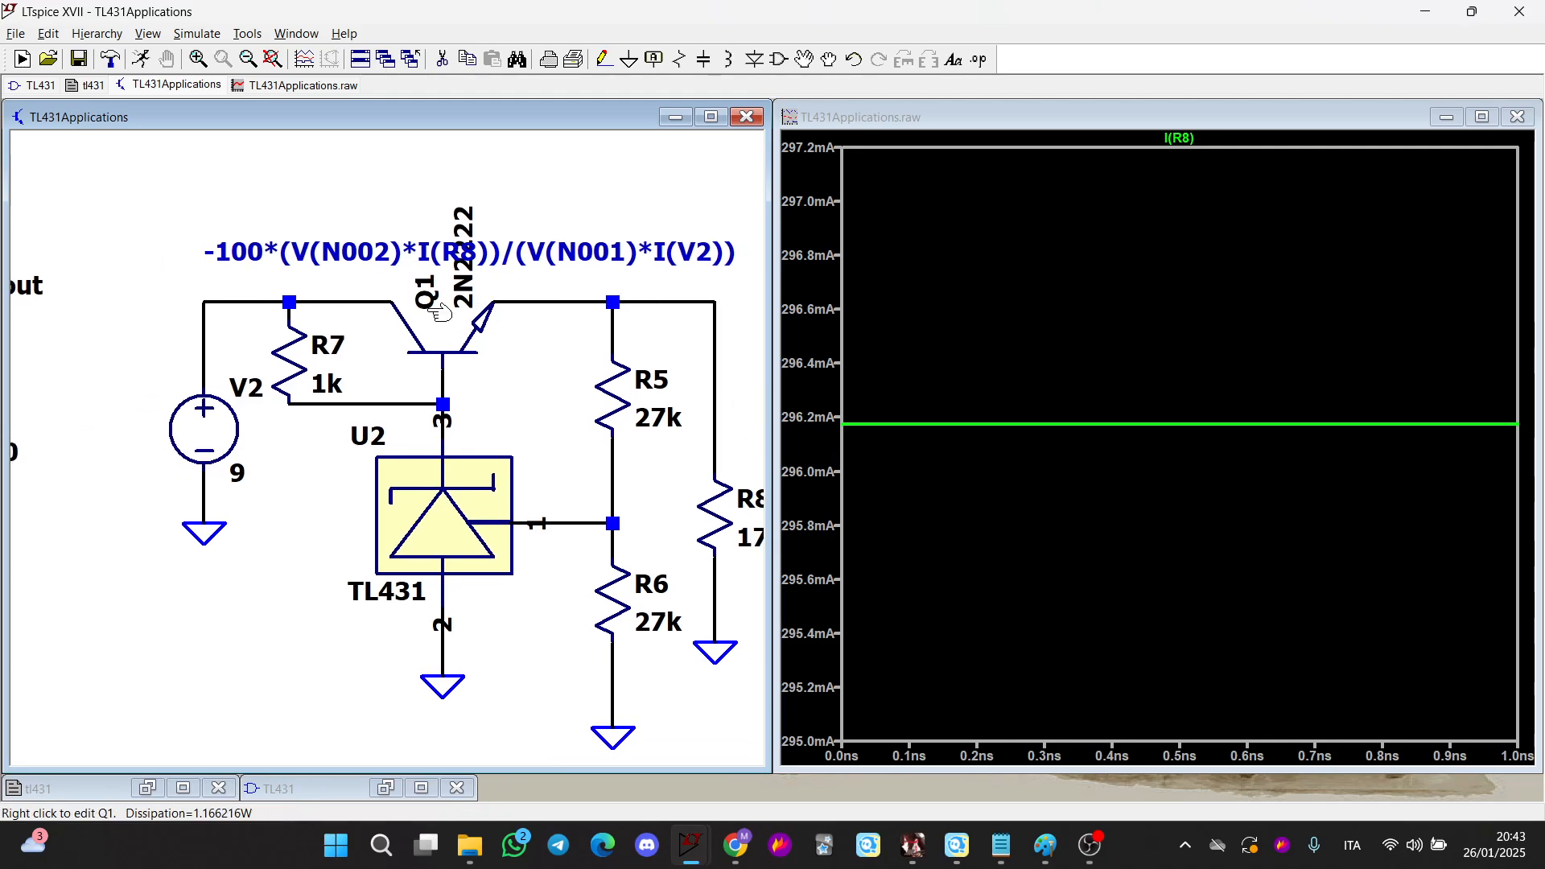
scroll(417, 357, "down", 1)
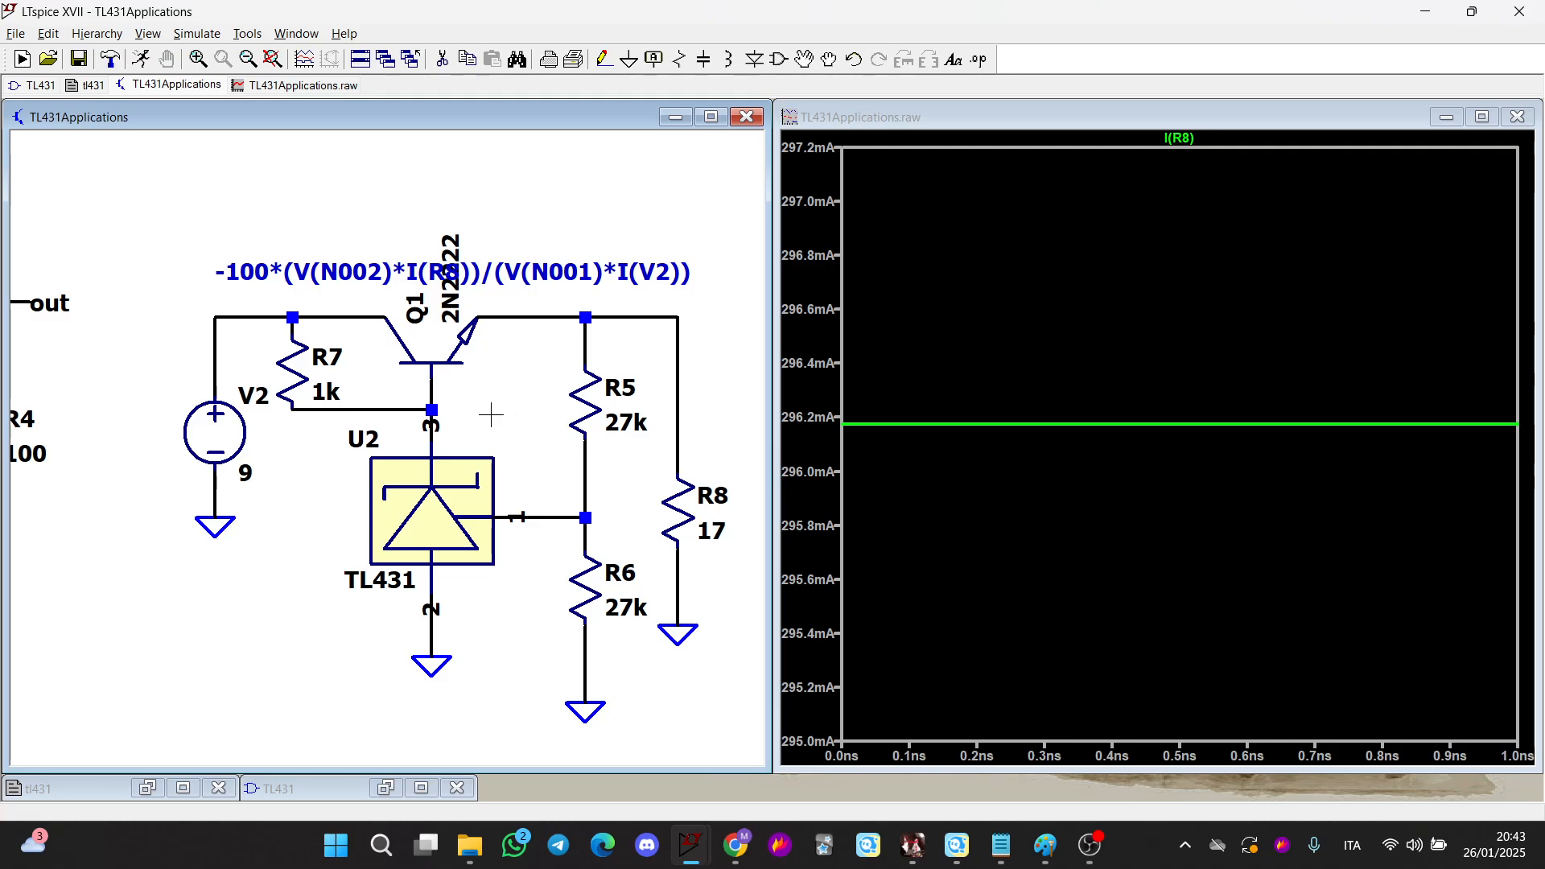
scroll(504, 413, "down", 2)
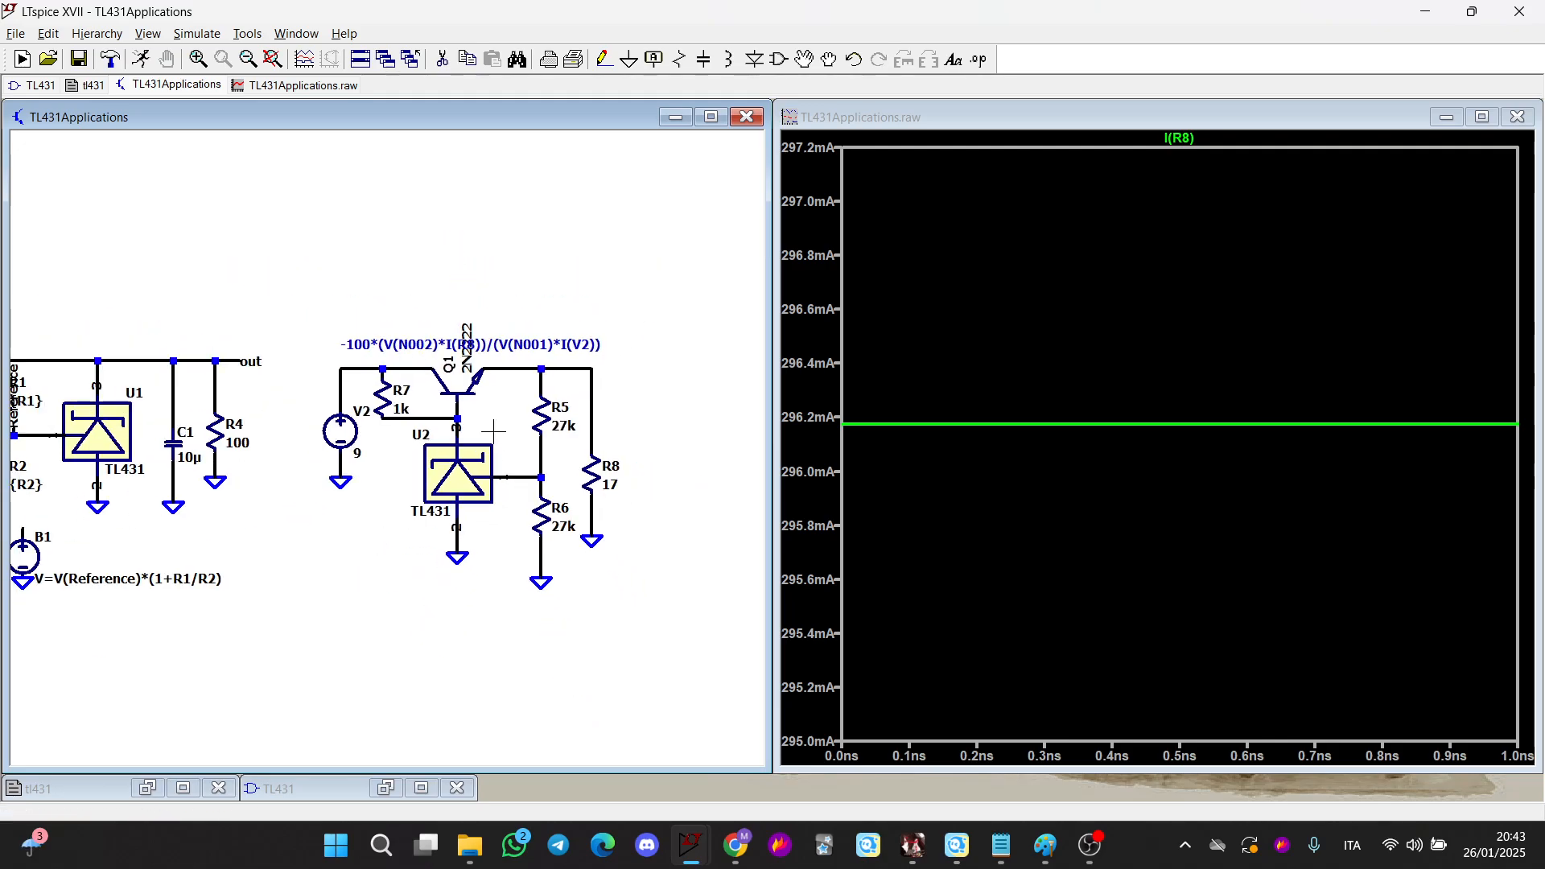
scroll(503, 416, "up", 1)
scroll(503, 416, "up", 1)
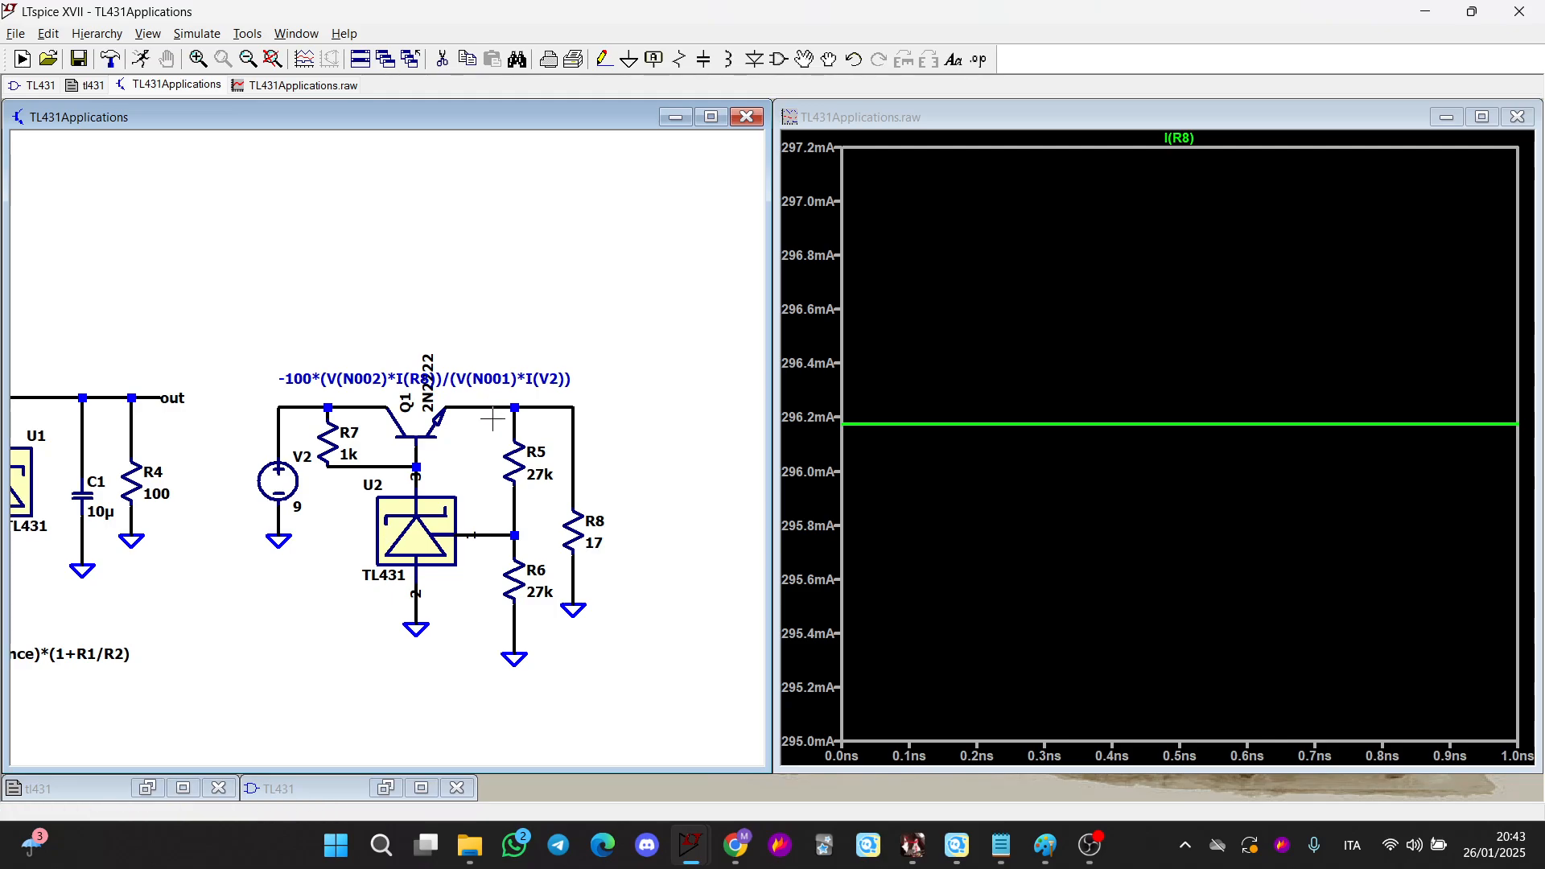
scroll(488, 484, "up", 1)
scroll(444, 470, "up", 1)
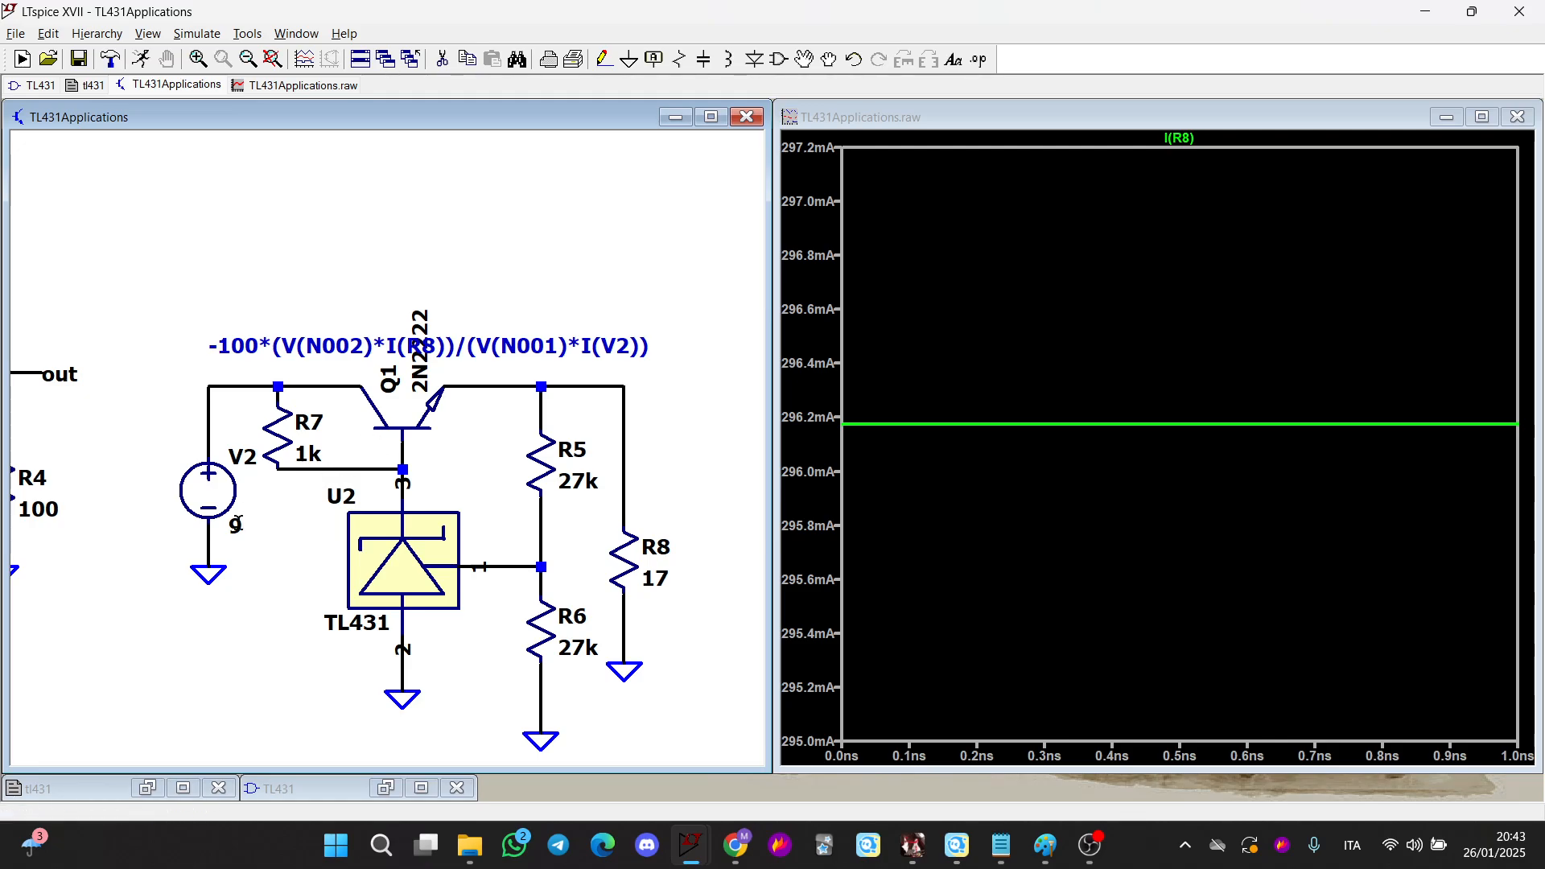
scroll(351, 385, "up", 2)
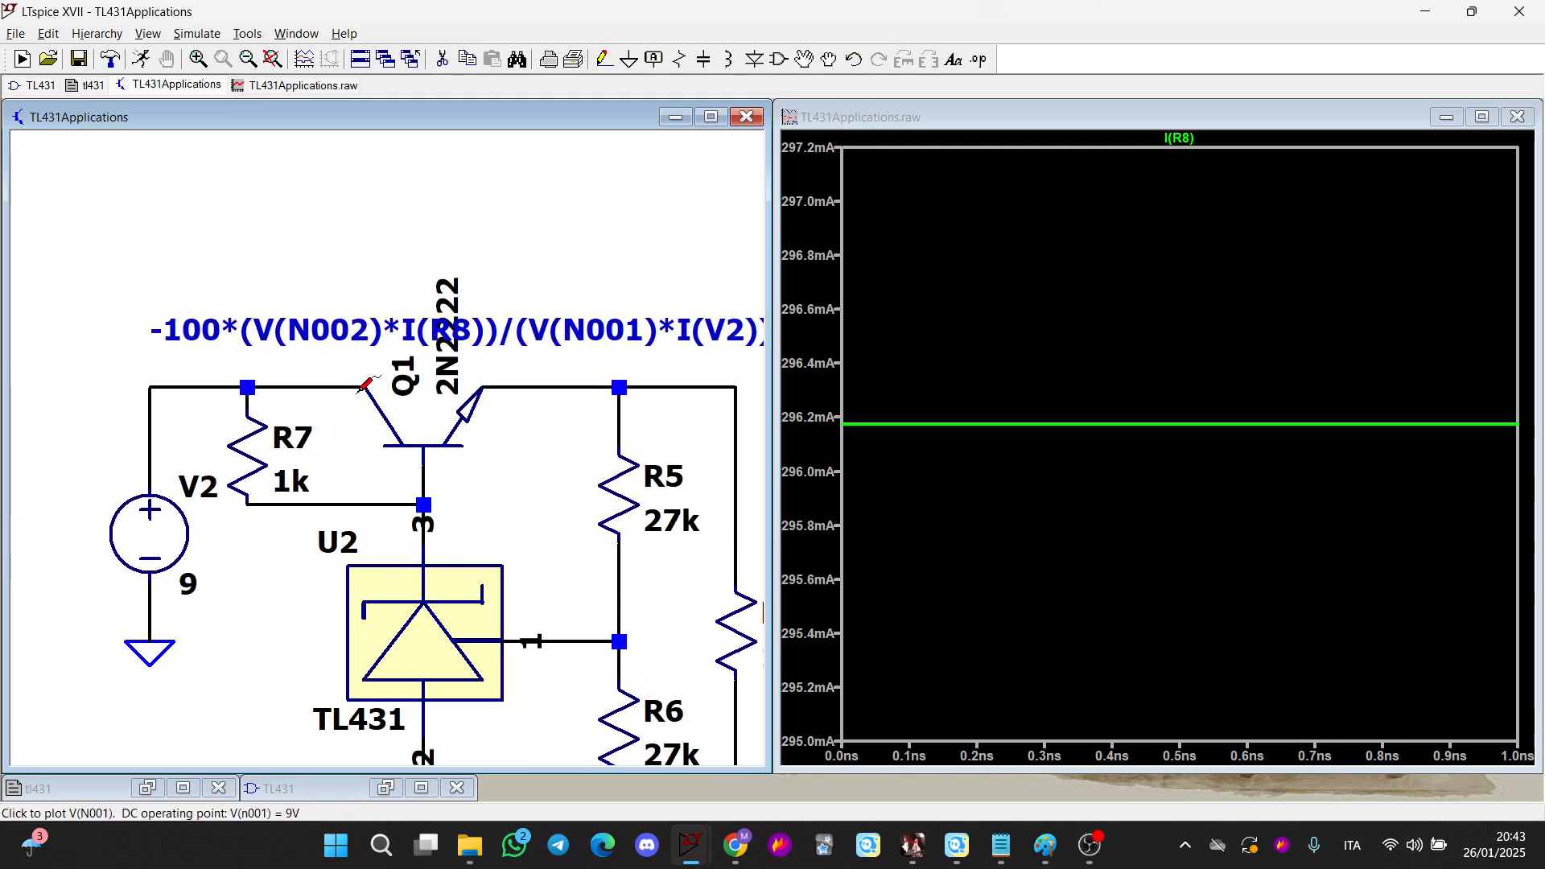
scroll(343, 466, "down", 1)
left_click_drag(276, 549, 246, 496)
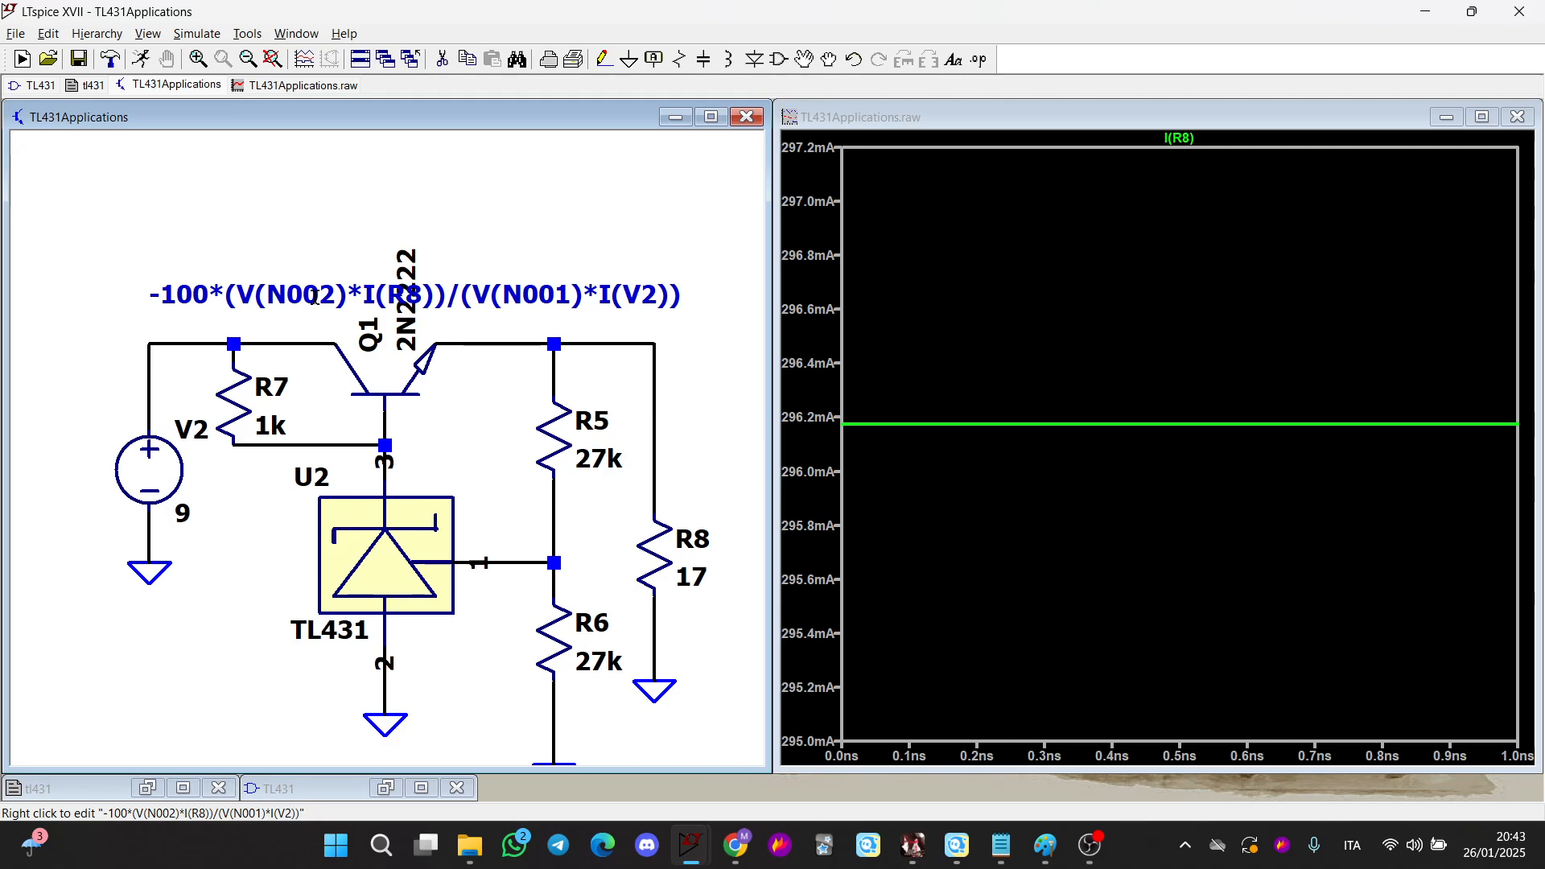
left_click_drag(314, 297, 316, 201)
right_click(316, 201)
key("ctrl+c")
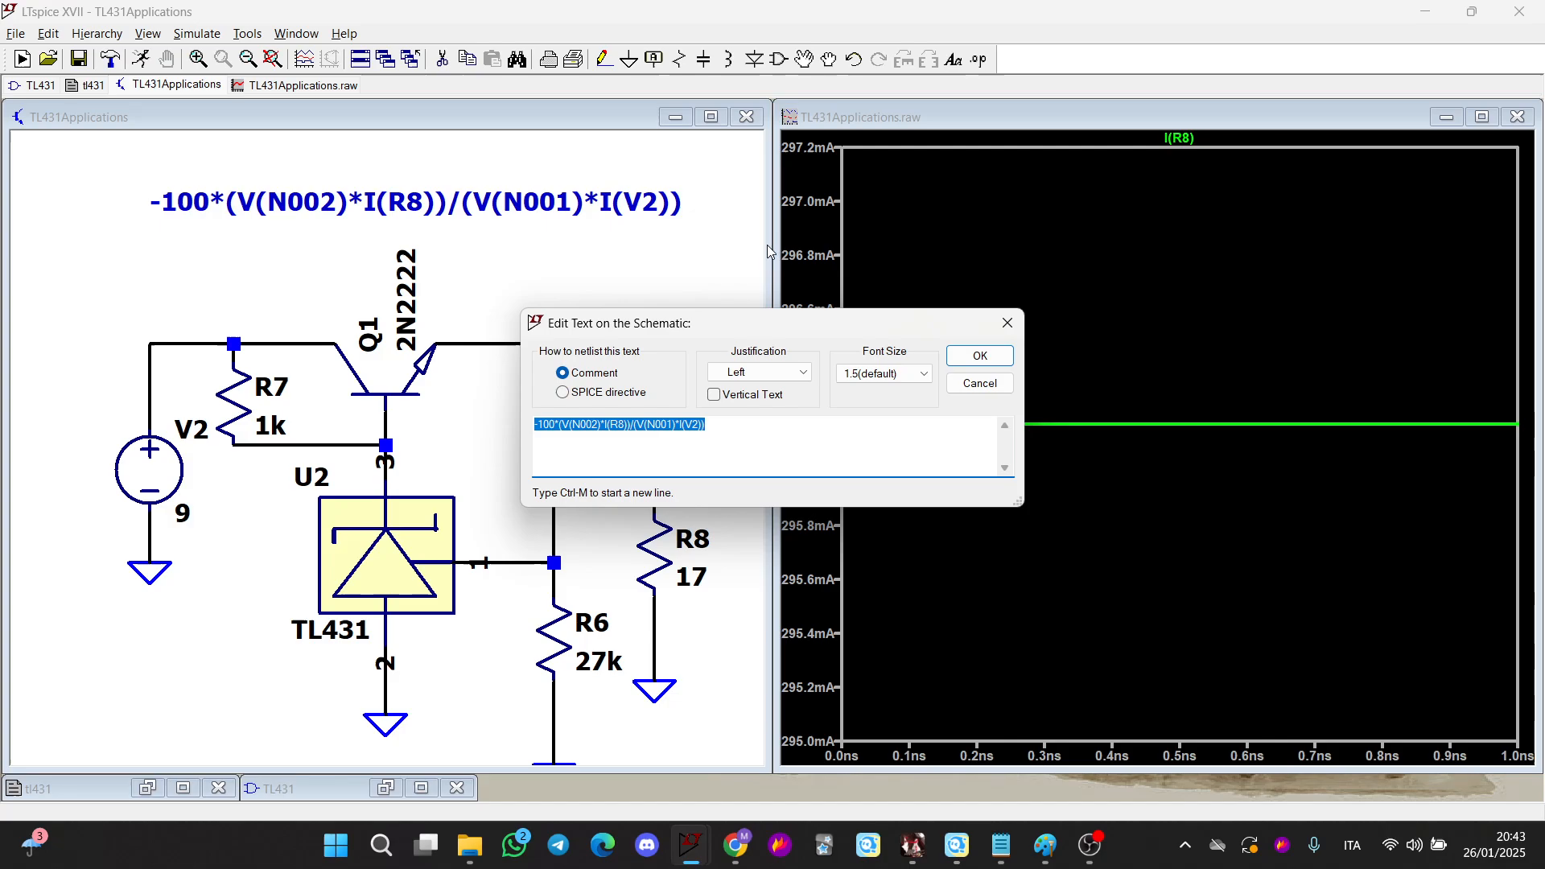
left_click(979, 383)
Add a new plot pane and plot the expression -100*(V(N002)*I(R8))/(V(N001)*I(V2)) as efficiency
right_click(1029, 250)
left_click(1116, 349)
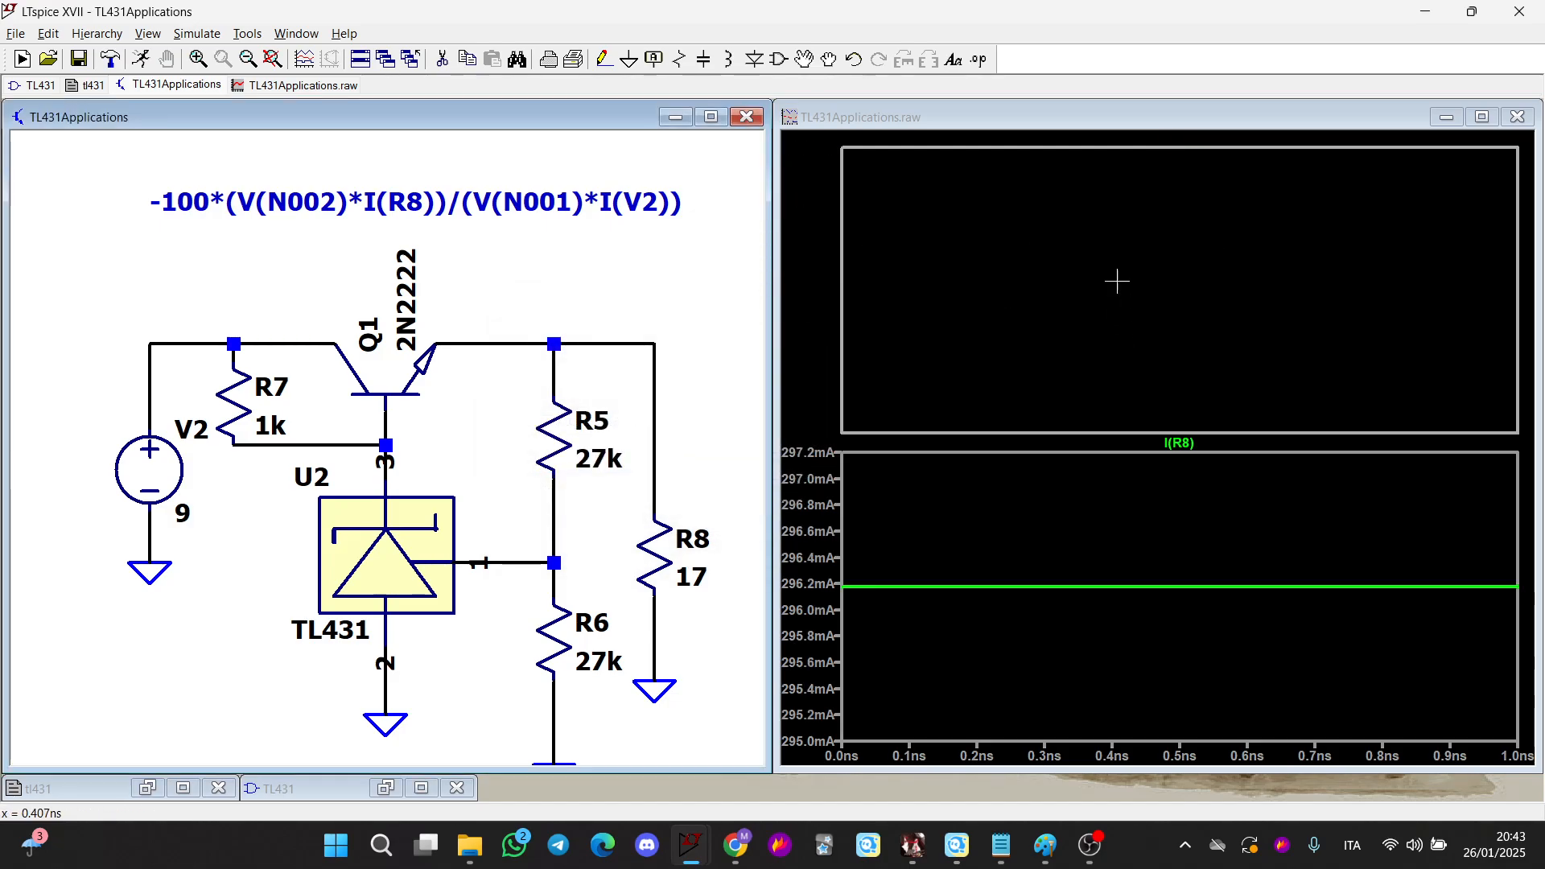
right_click(1135, 148)
right_click(1117, 141)
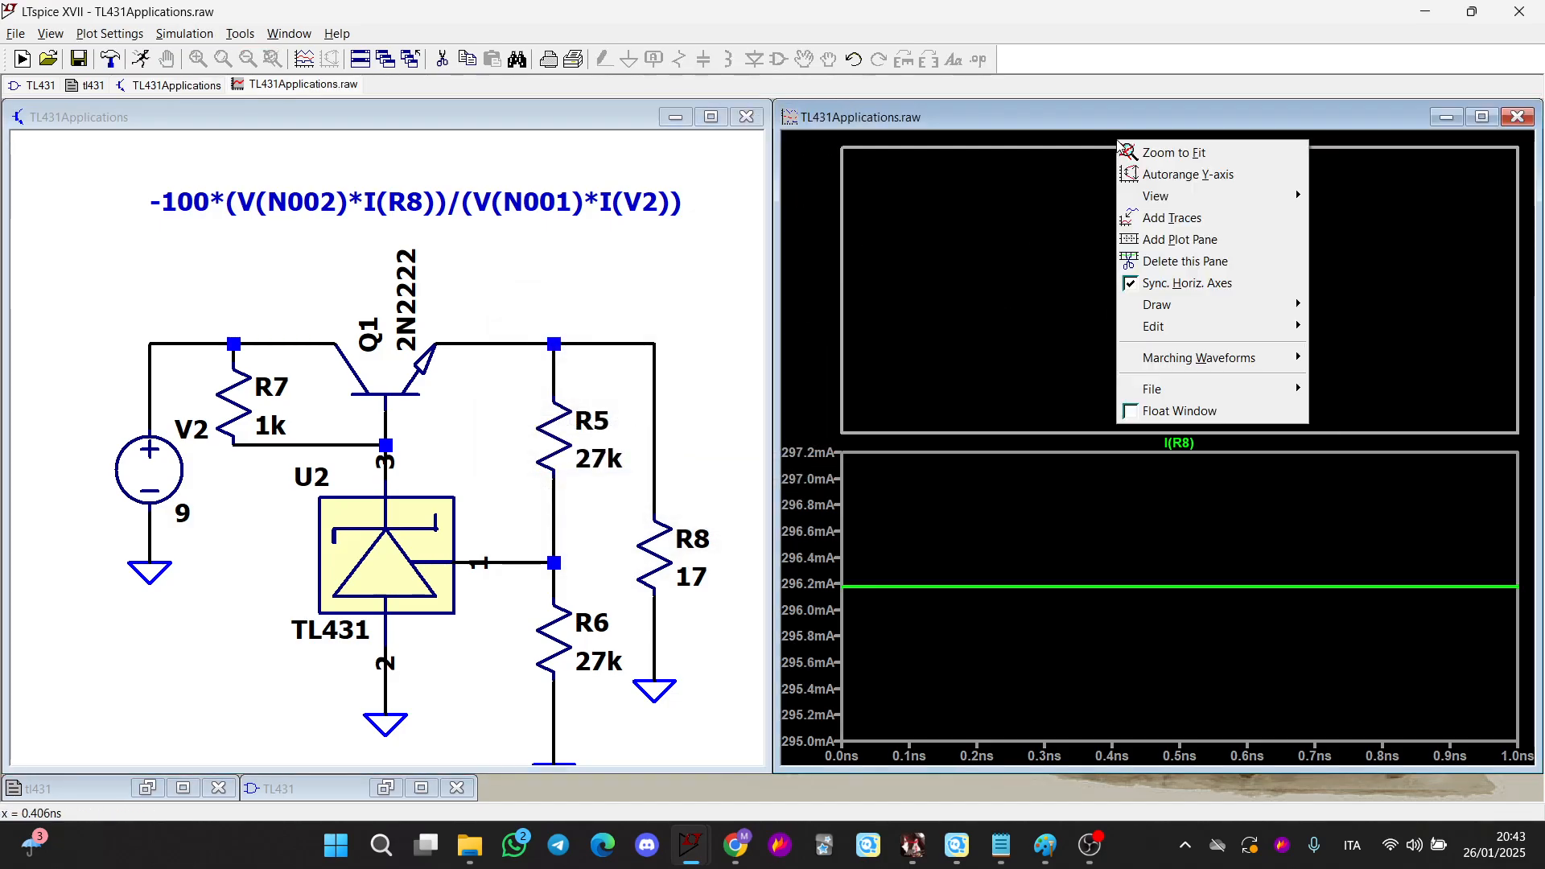
left_click(1173, 218)
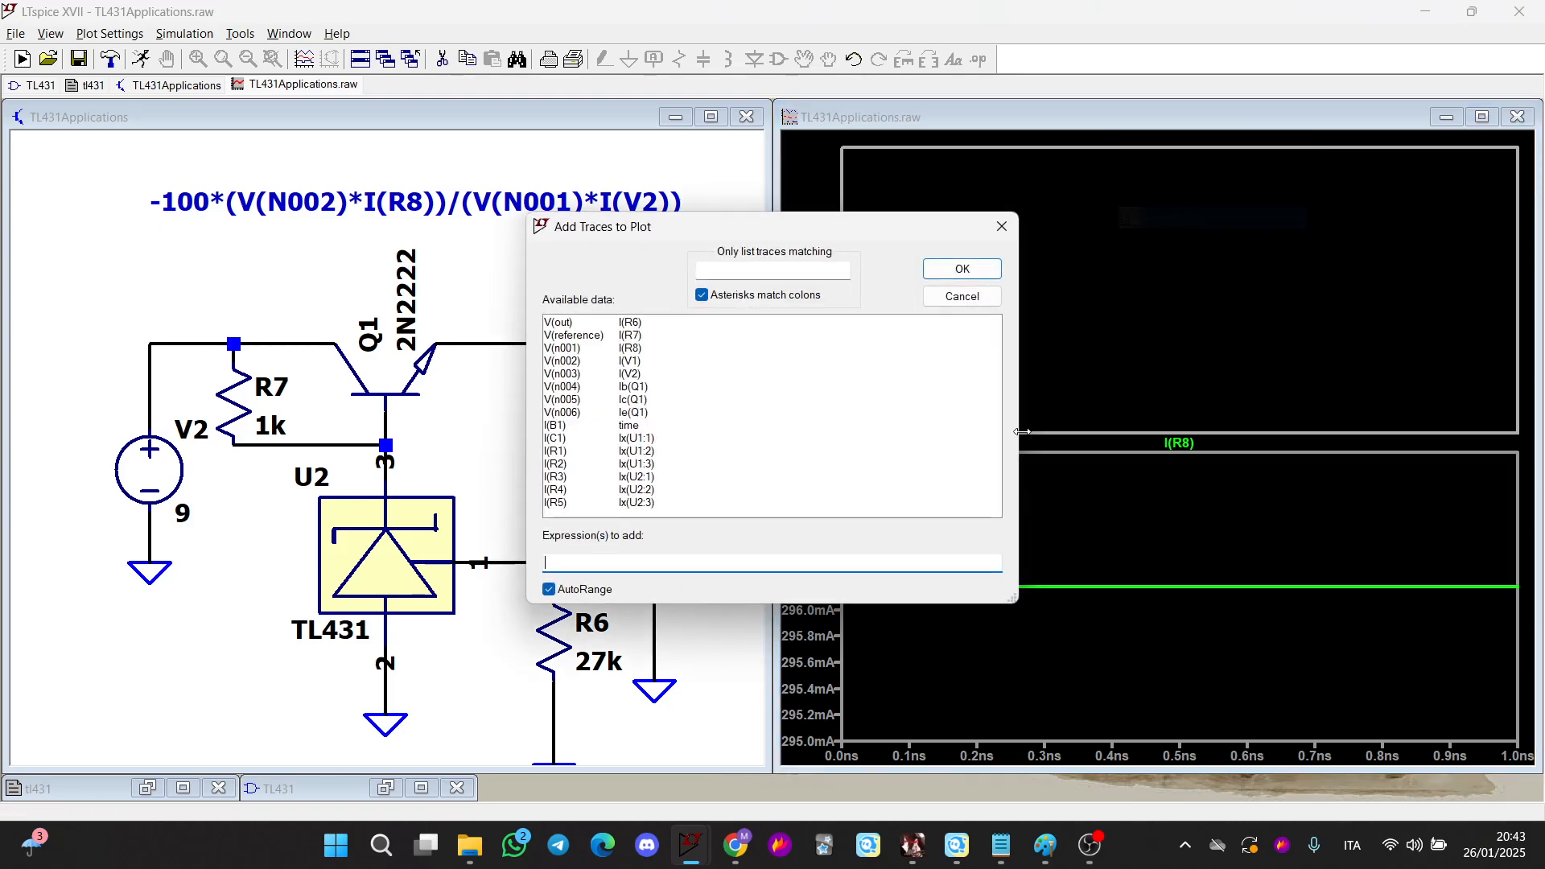
key("ctrl+v")
left_click(962, 269)
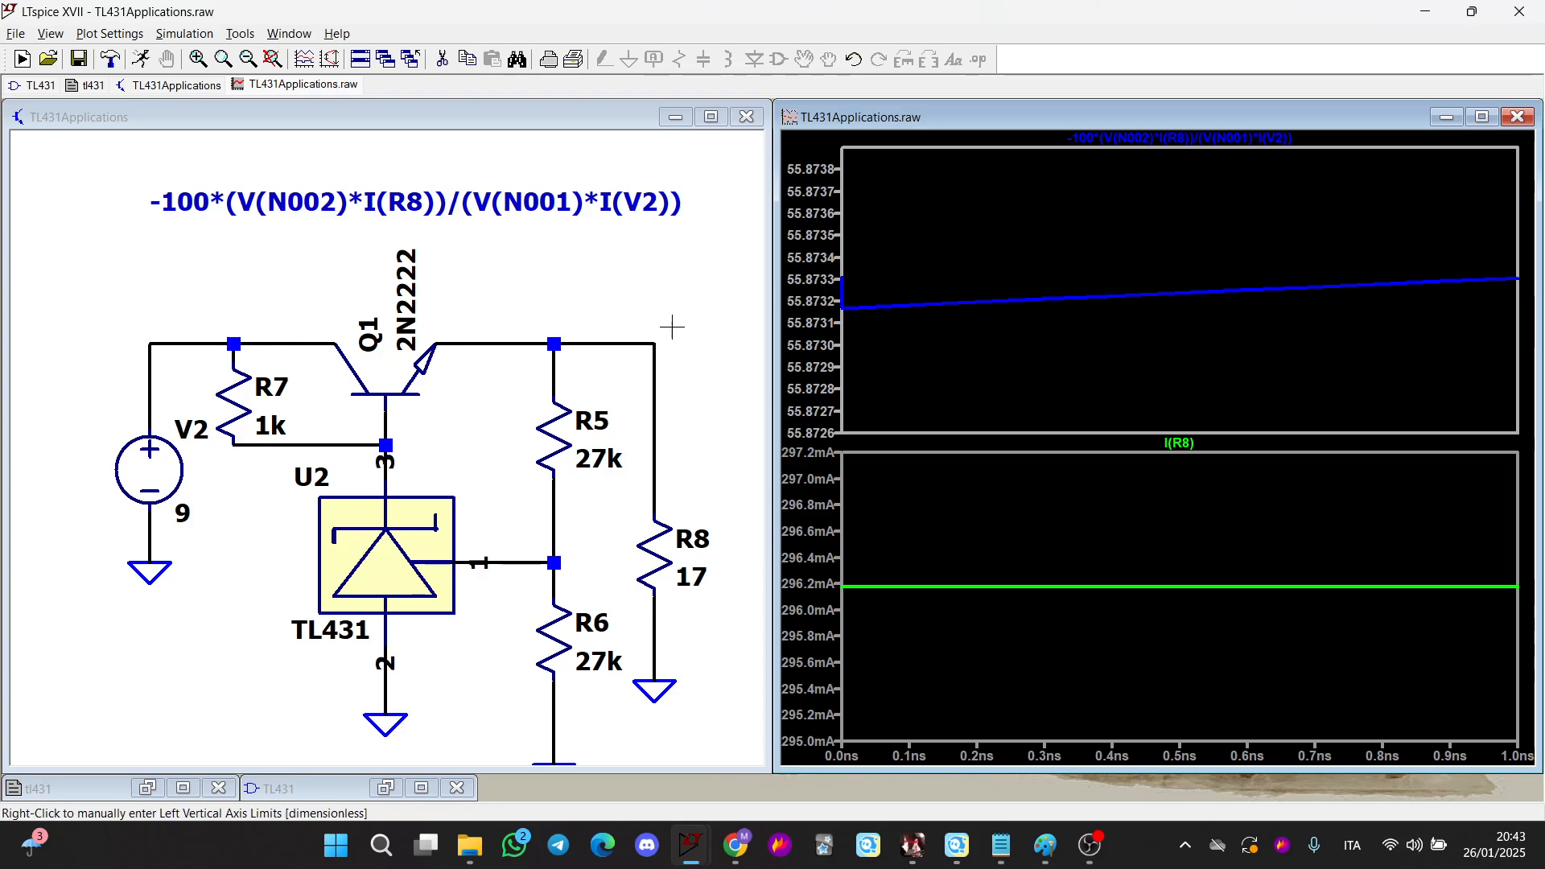
Set supply V2 to 7 V and rerun the simulation
right_click(181, 519)
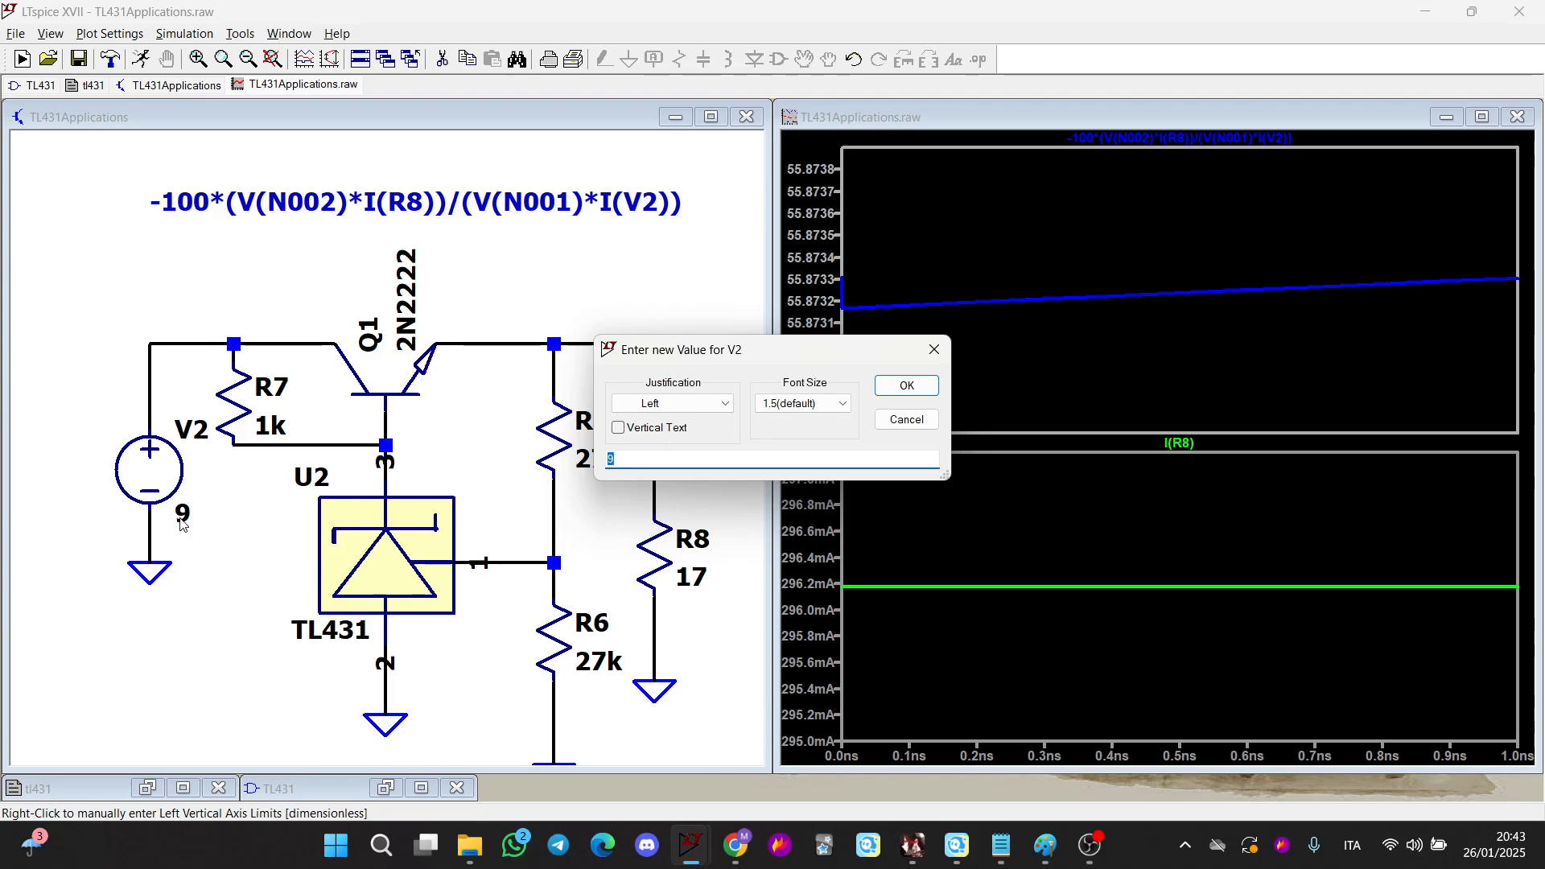
type("7")
key("Return")
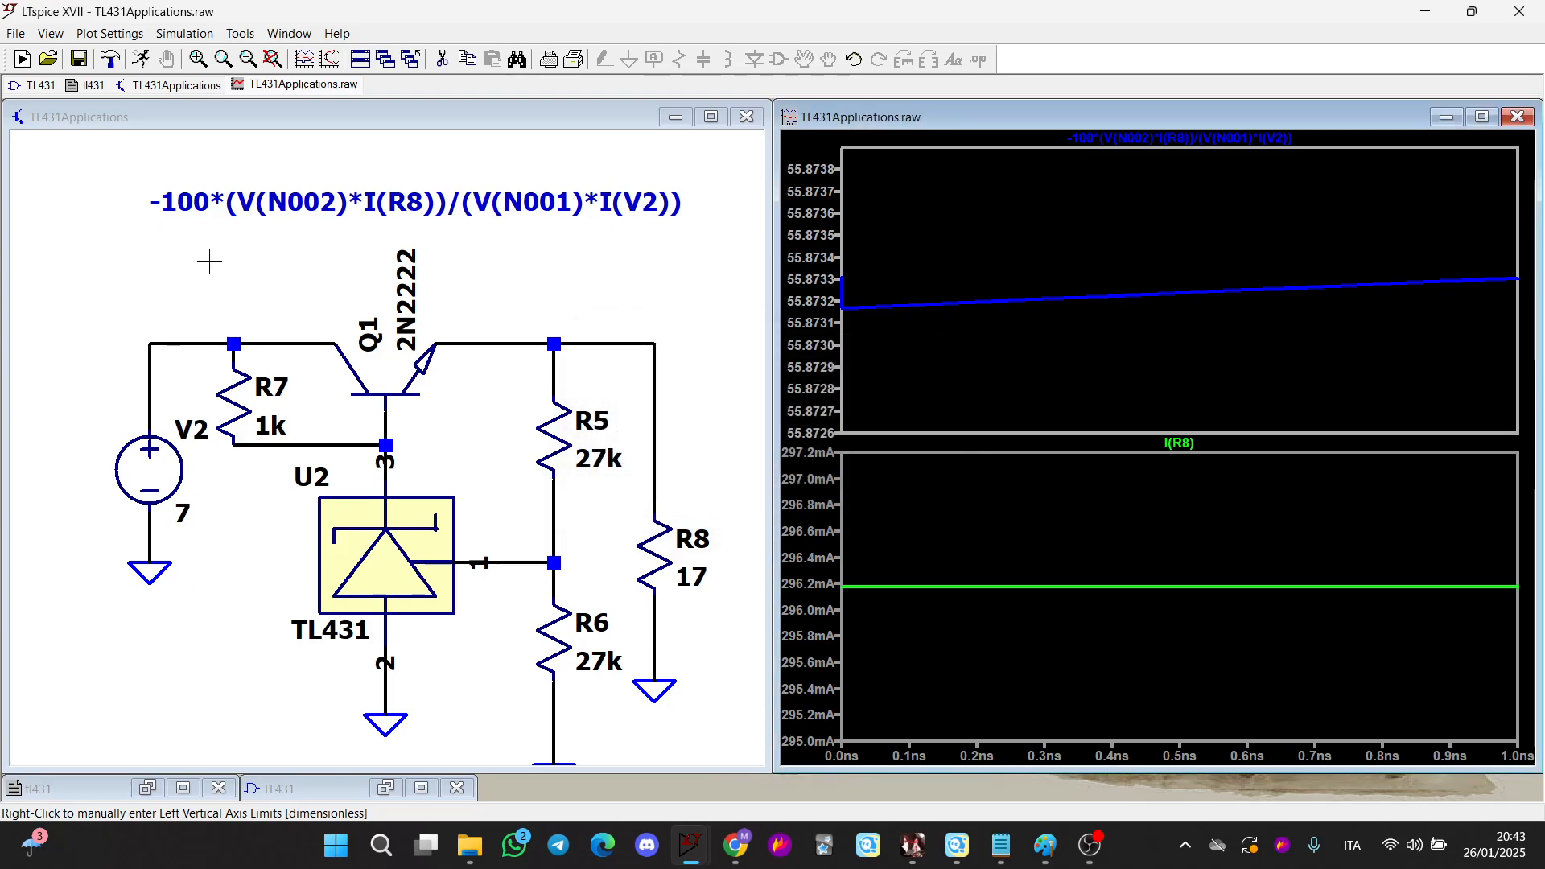
left_click(143, 57)
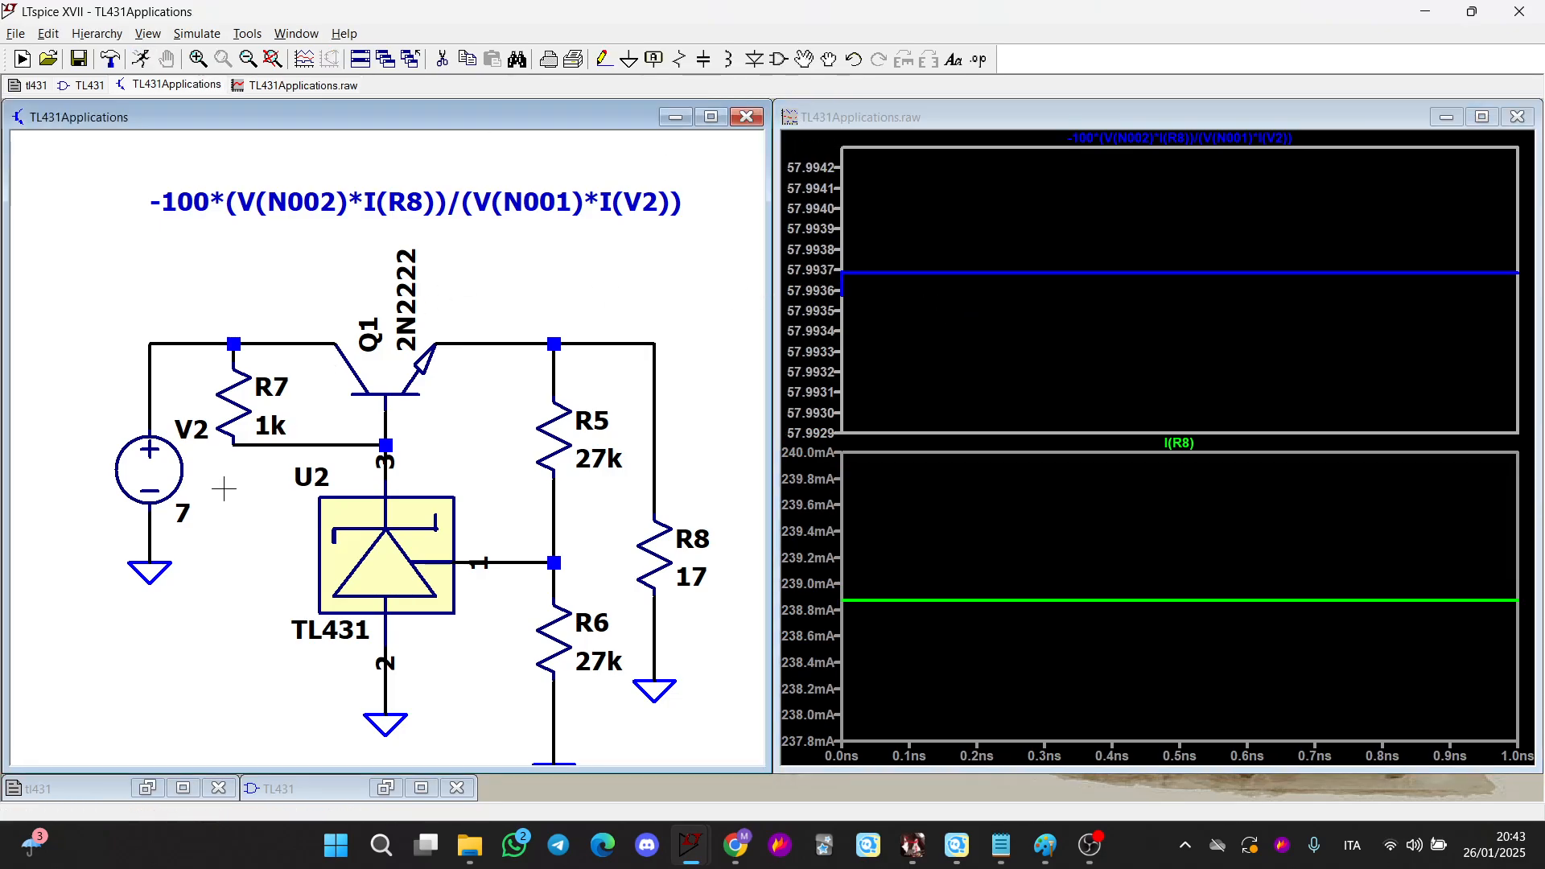
Set supply V2 to 6 V and rerun the simulation
right_click(189, 513)
type("6")
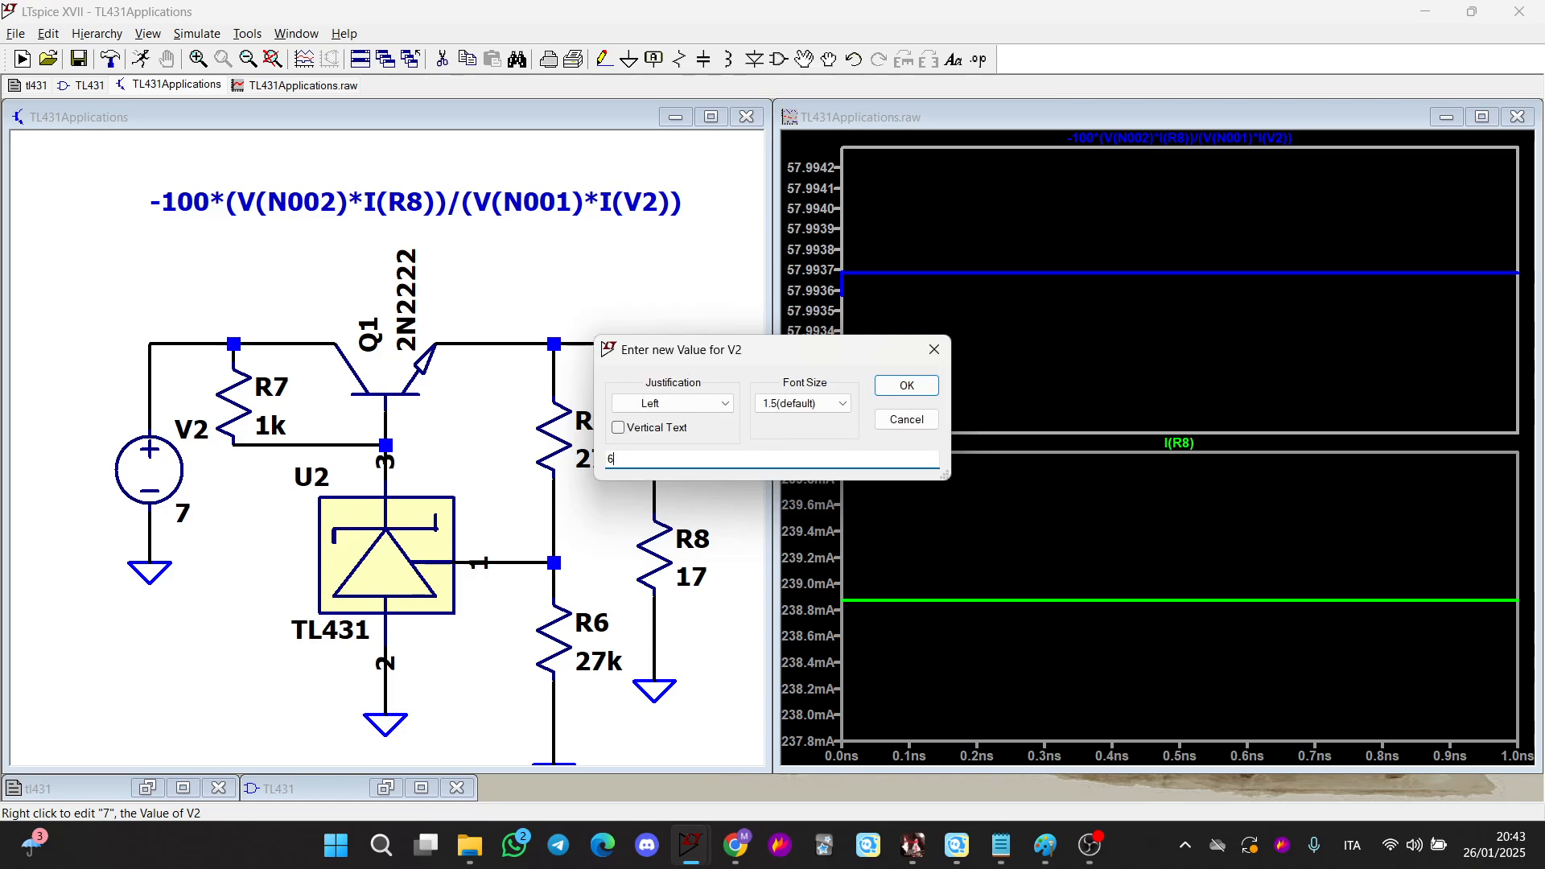
key("Return")
left_click(139, 62)
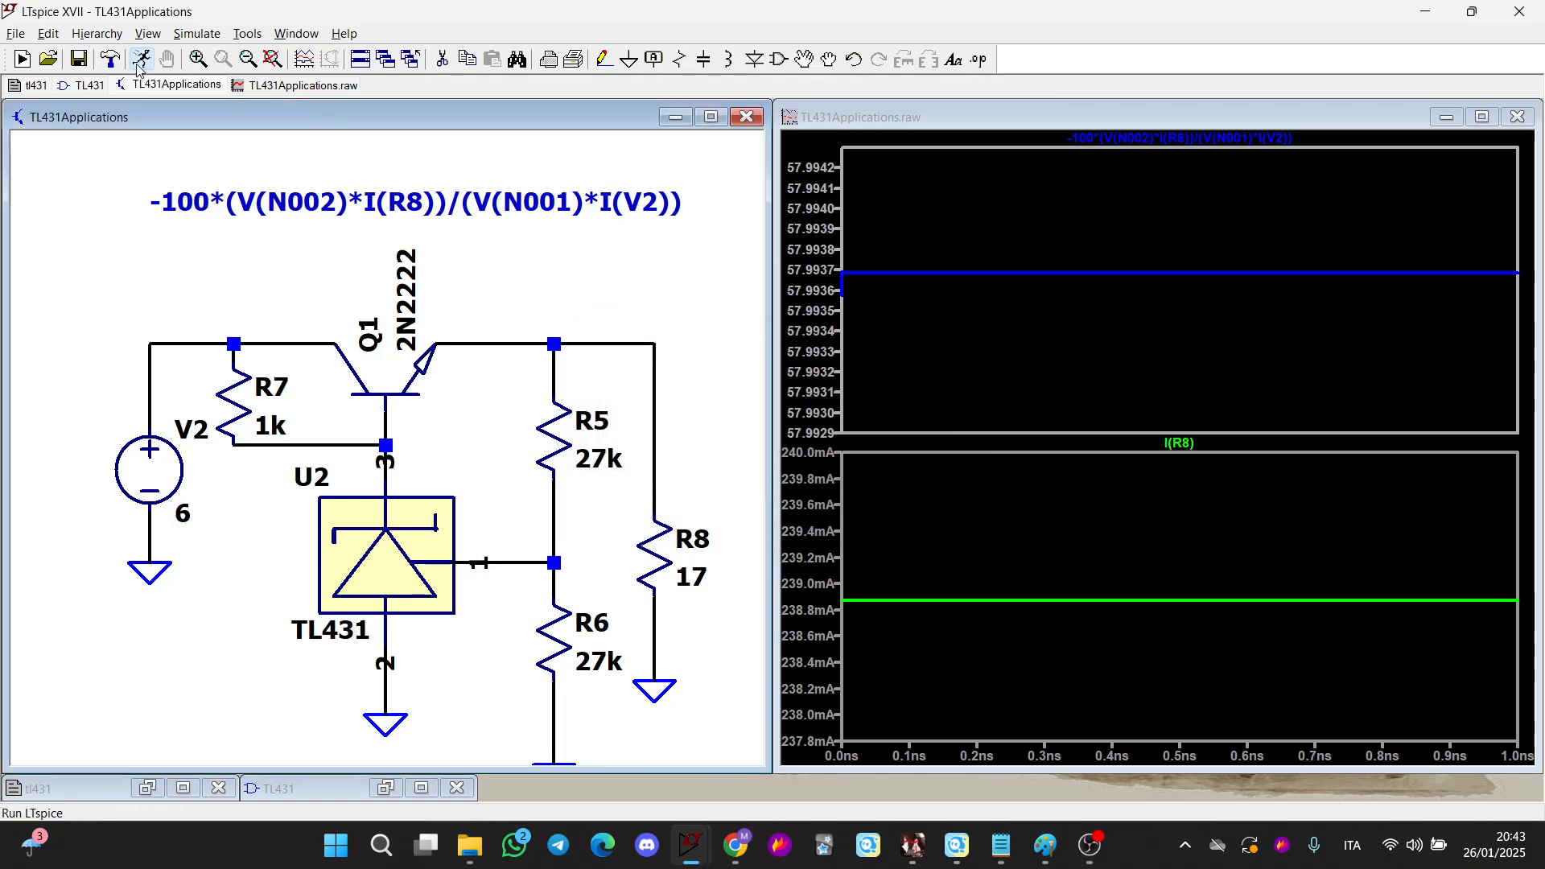
Set load resistor R8 to 100 Ω and rerun the simulation
right_click(690, 578)
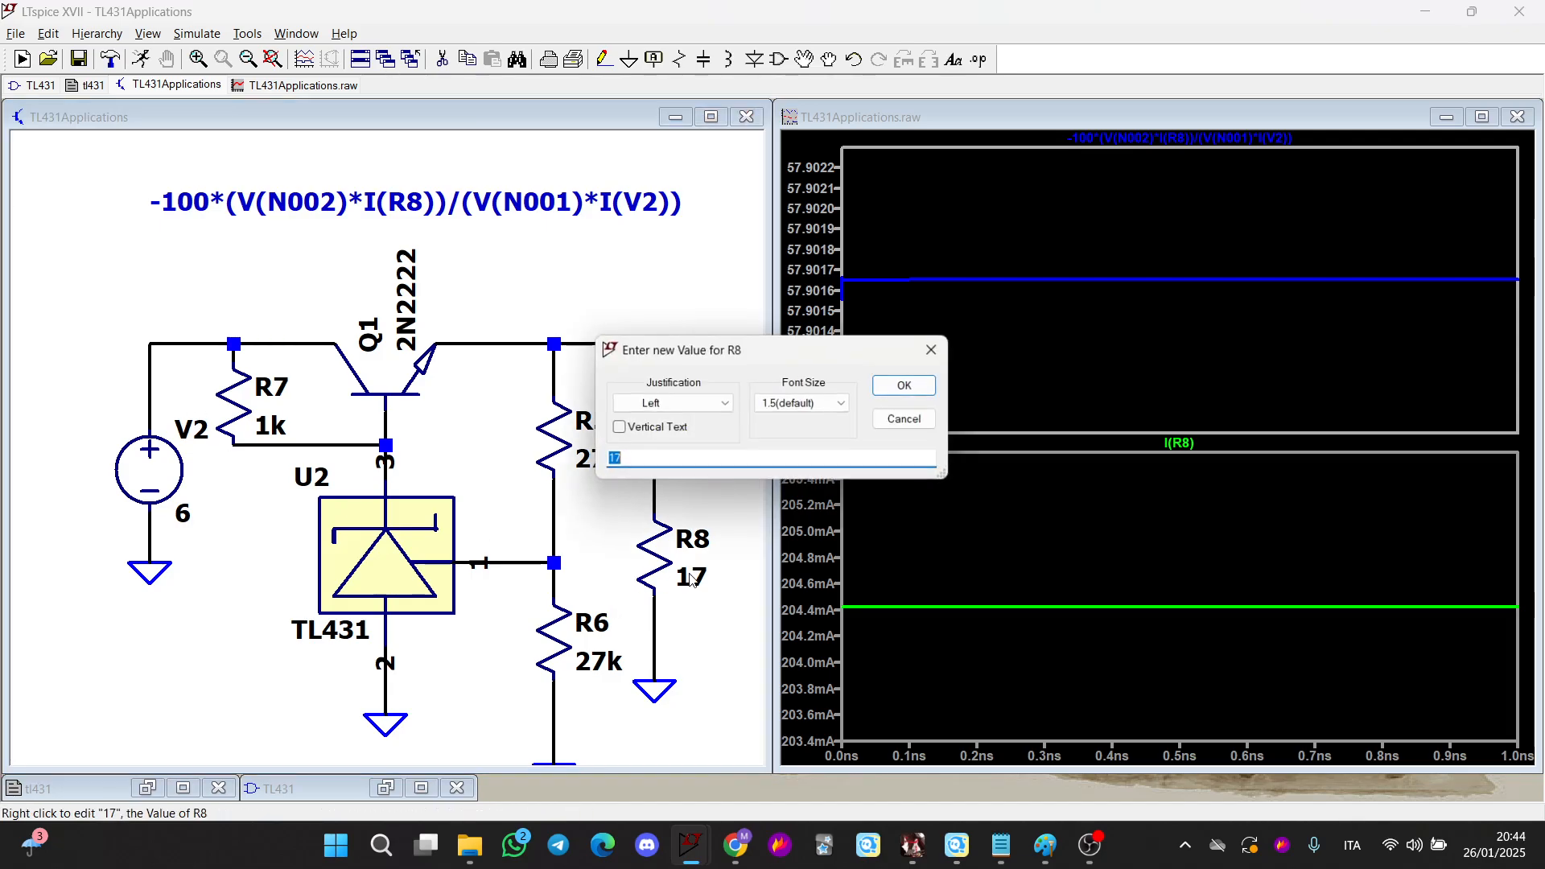
type("100")
key("Return")
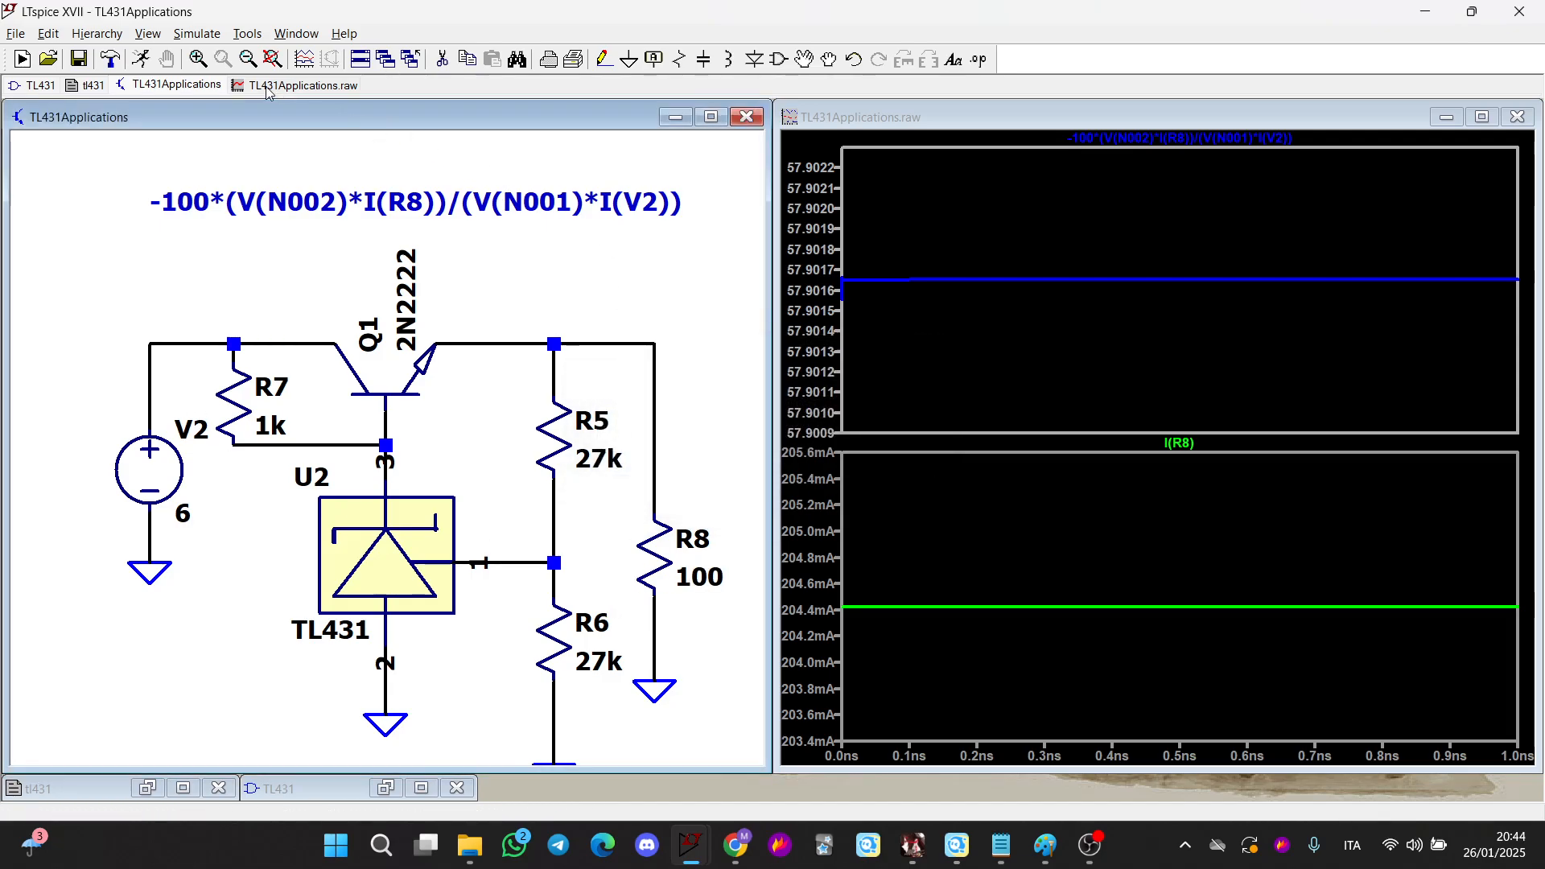
left_click(148, 67)
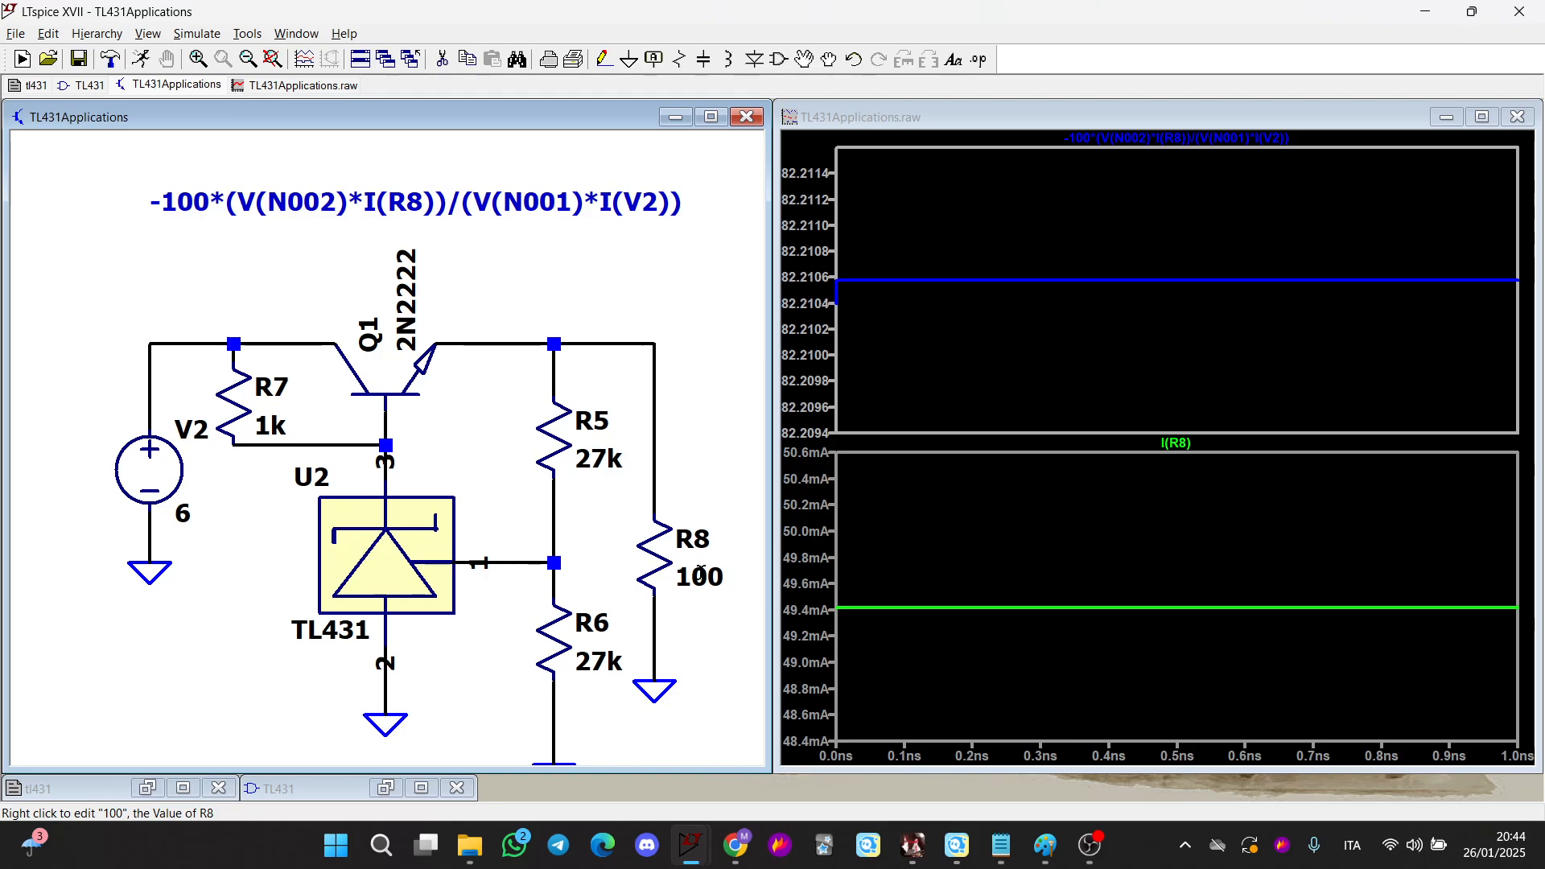
scroll(700, 573, "down", 3)
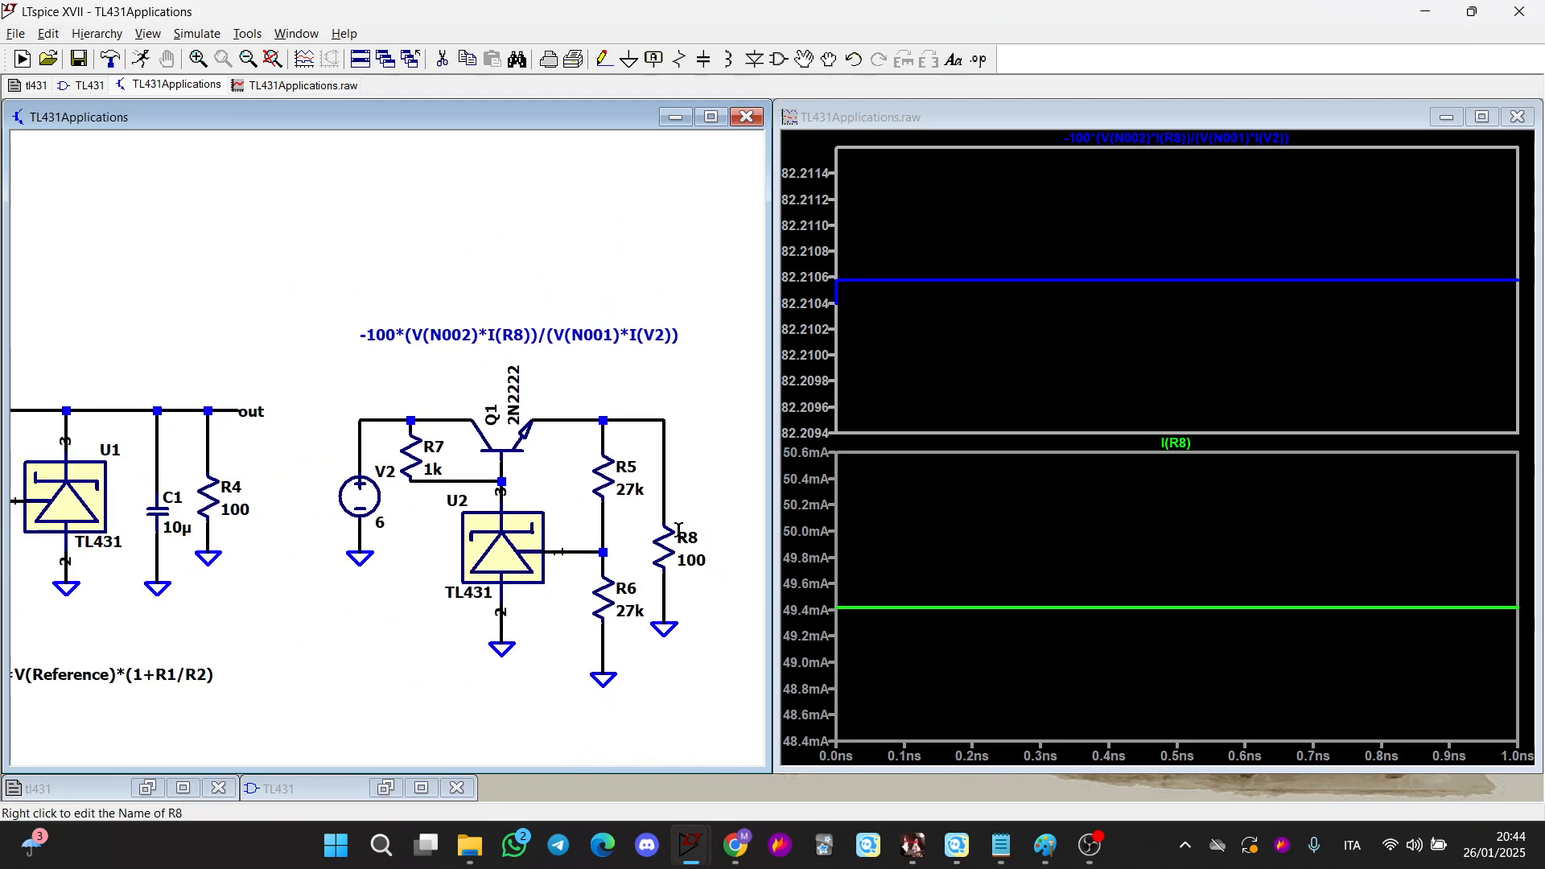
scroll(676, 555, "up", 2)
scroll(684, 579, "down", 1)
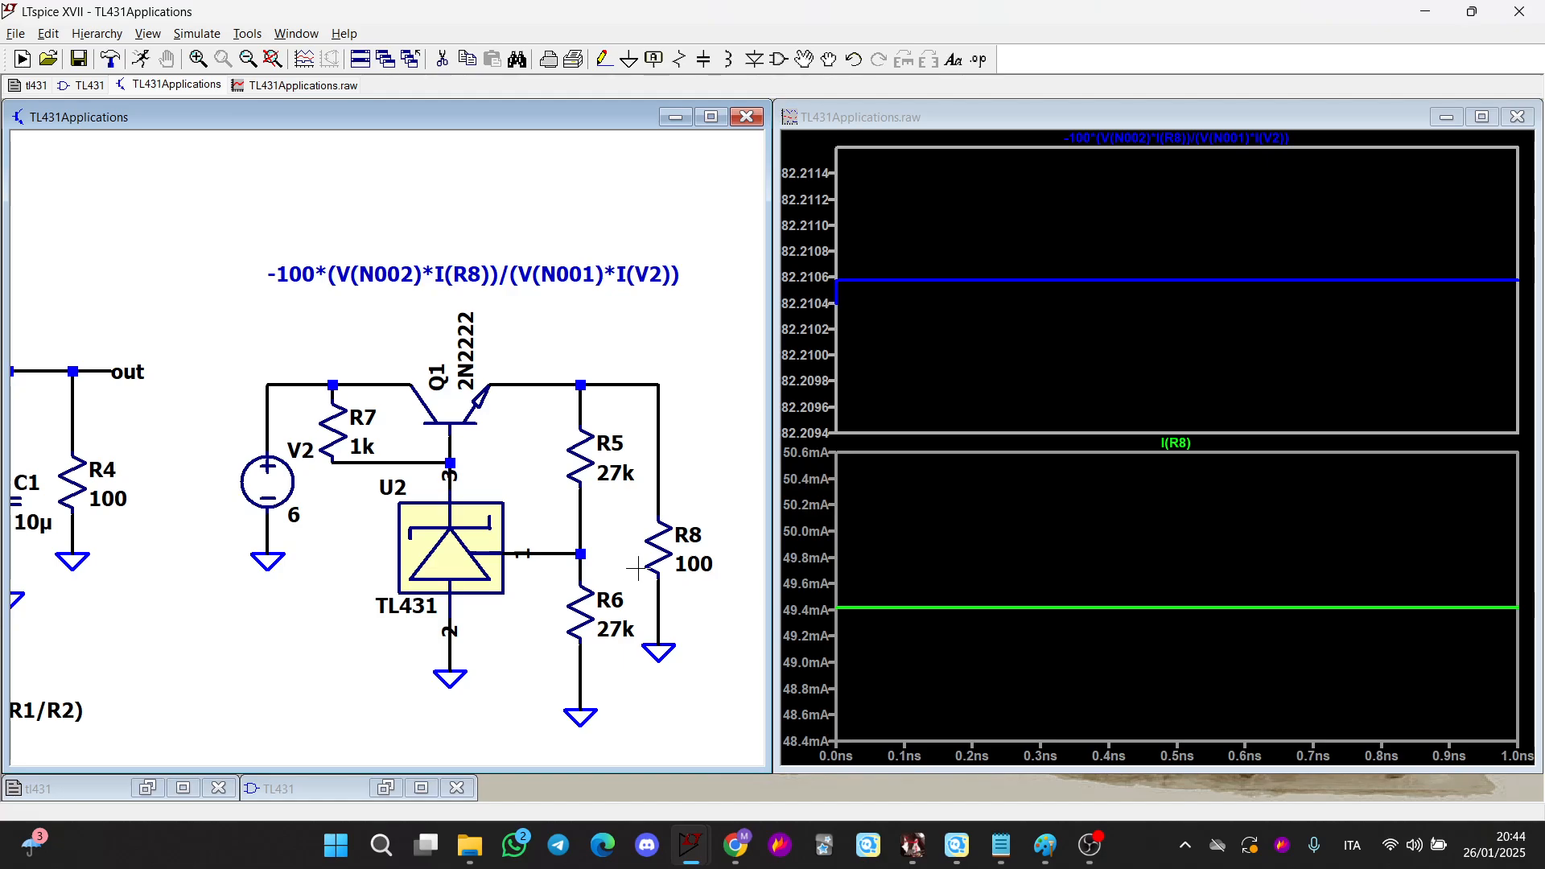
scroll(684, 570, "up", 1)
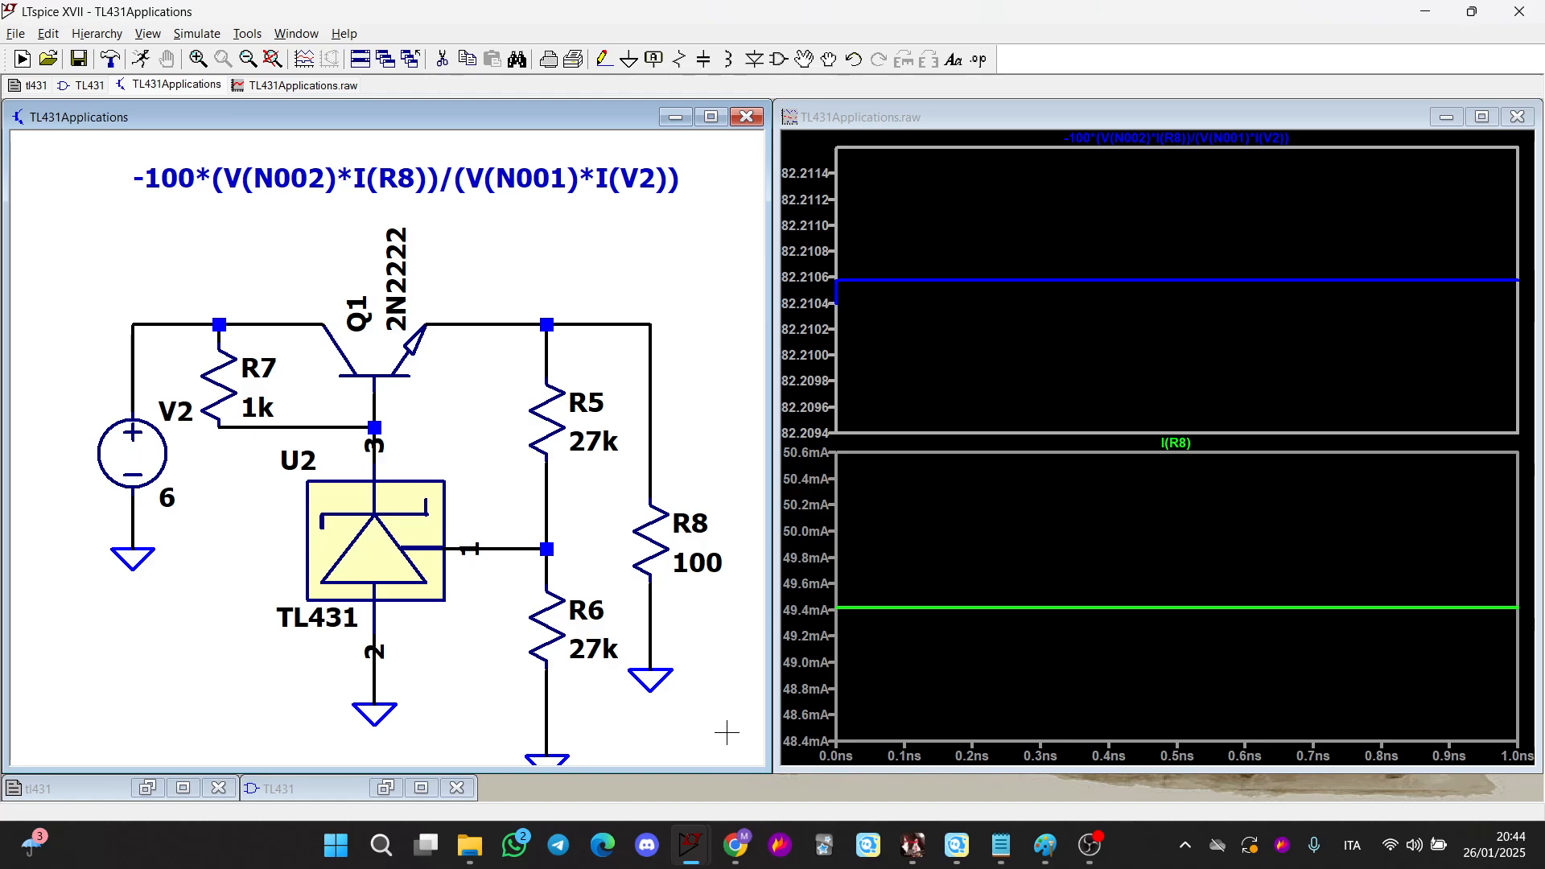
Switch to Paint, bring the pasted efficiency-versus-load-current plot into view and circle its expression title in red
left_click(1044, 845)
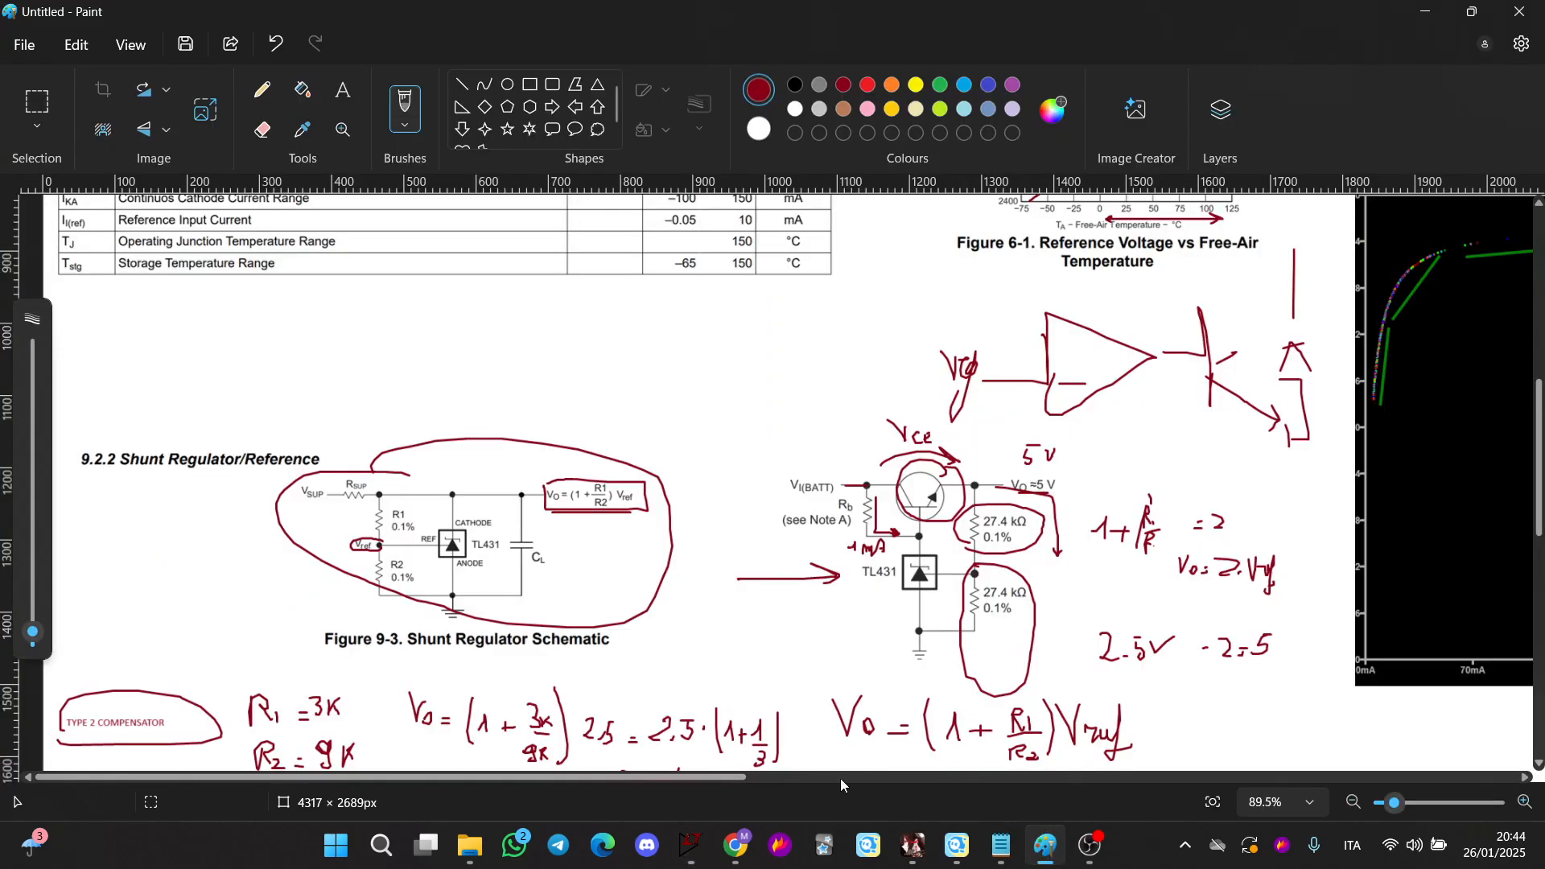
left_click_drag(807, 779, 1163, 774)
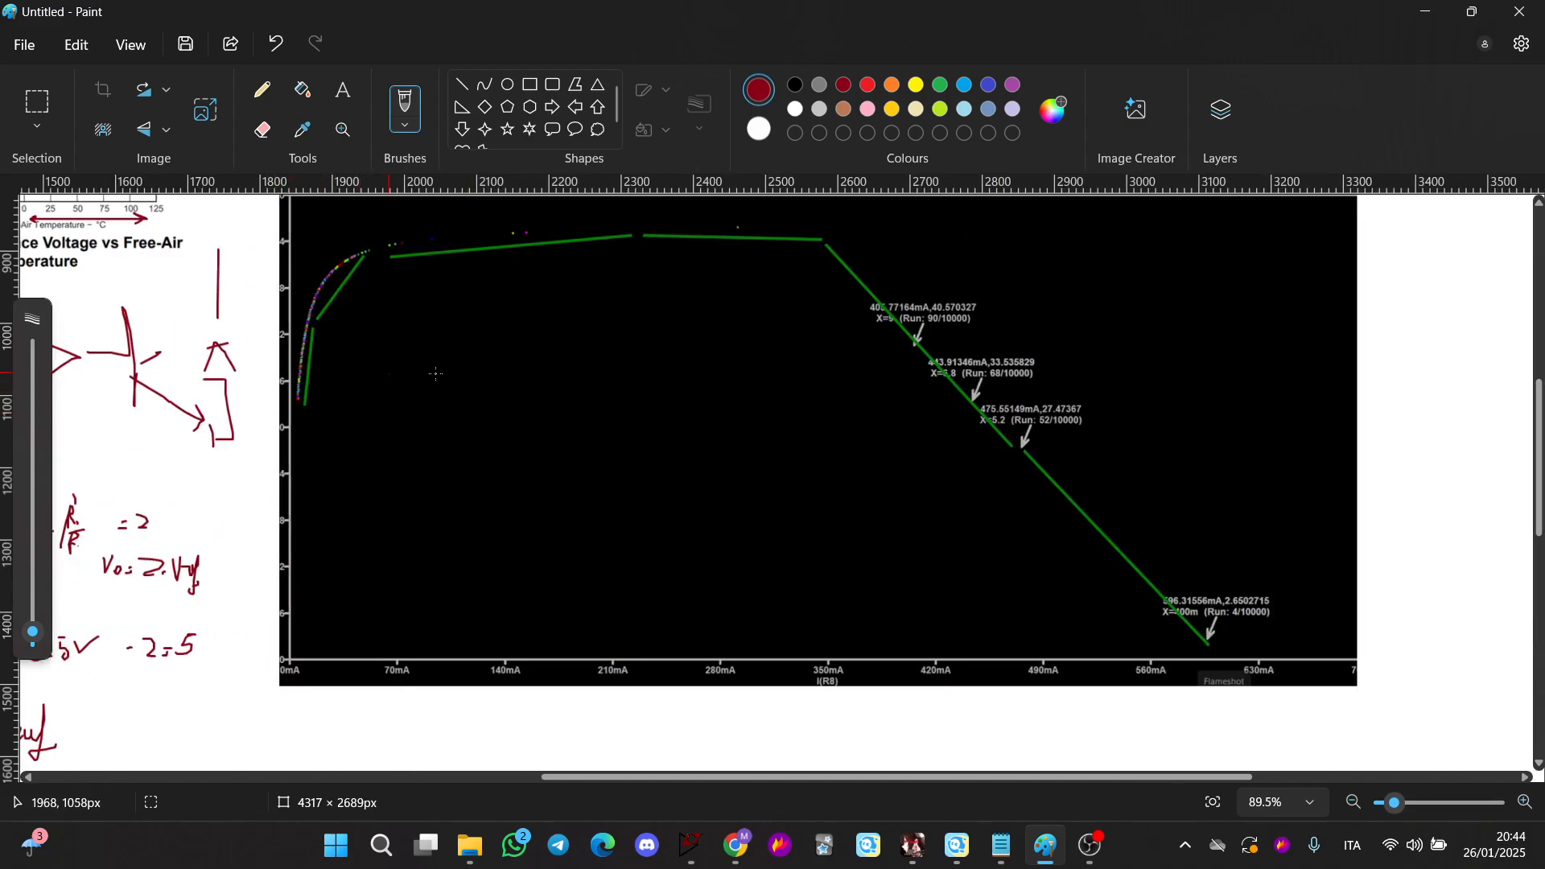
scroll(473, 276, "up", 1, "ctrl")
scroll(558, 396, "up", 2)
scroll(628, 394, "down", 2)
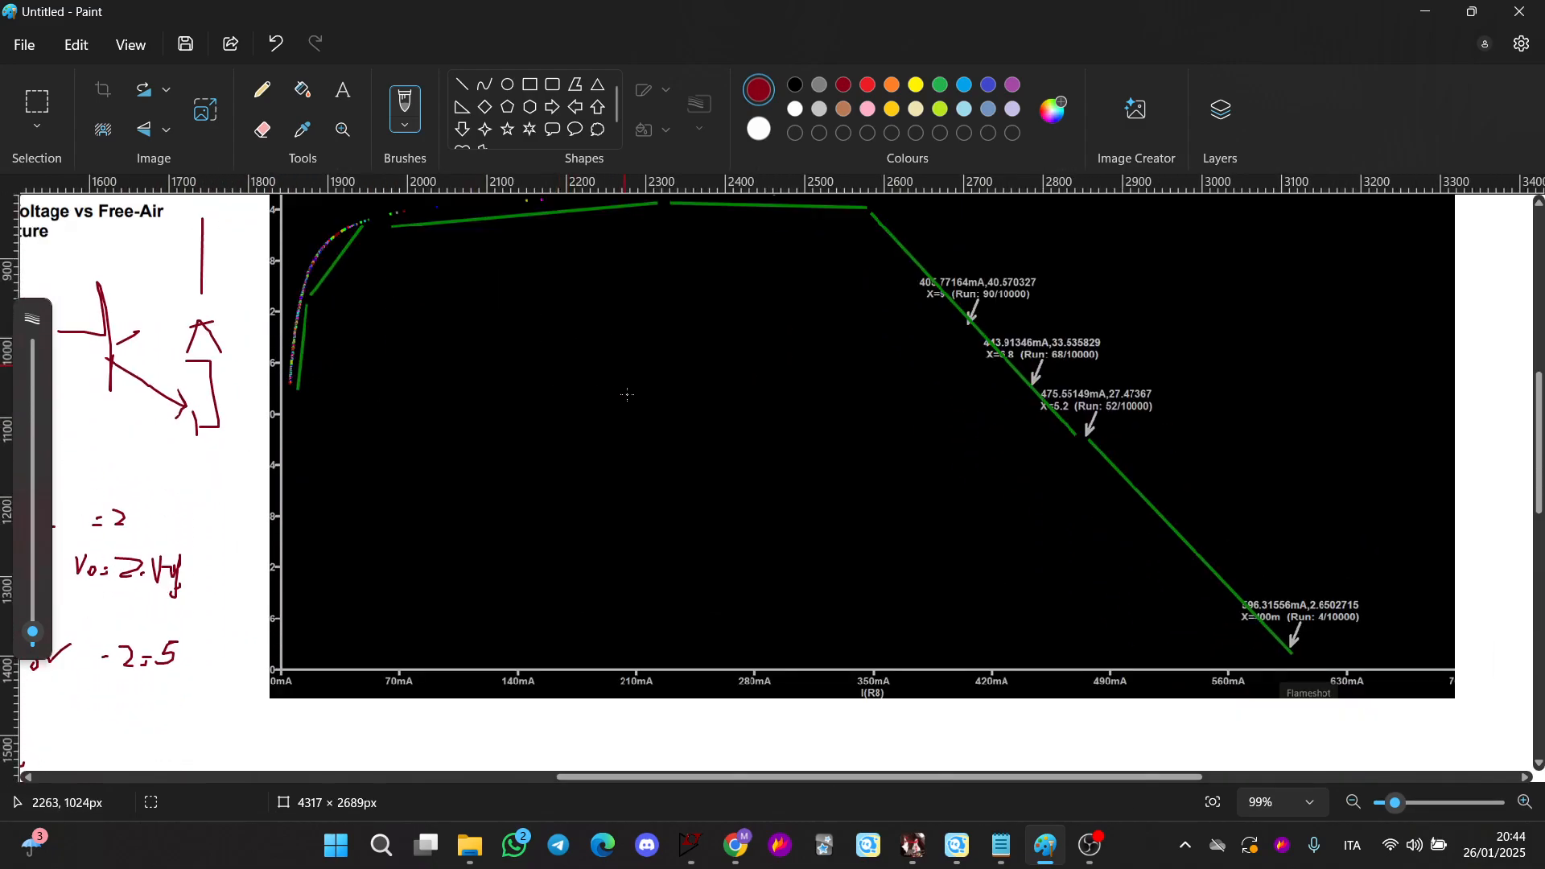
scroll(627, 394, "down", 1)
scroll(628, 394, "up", 2)
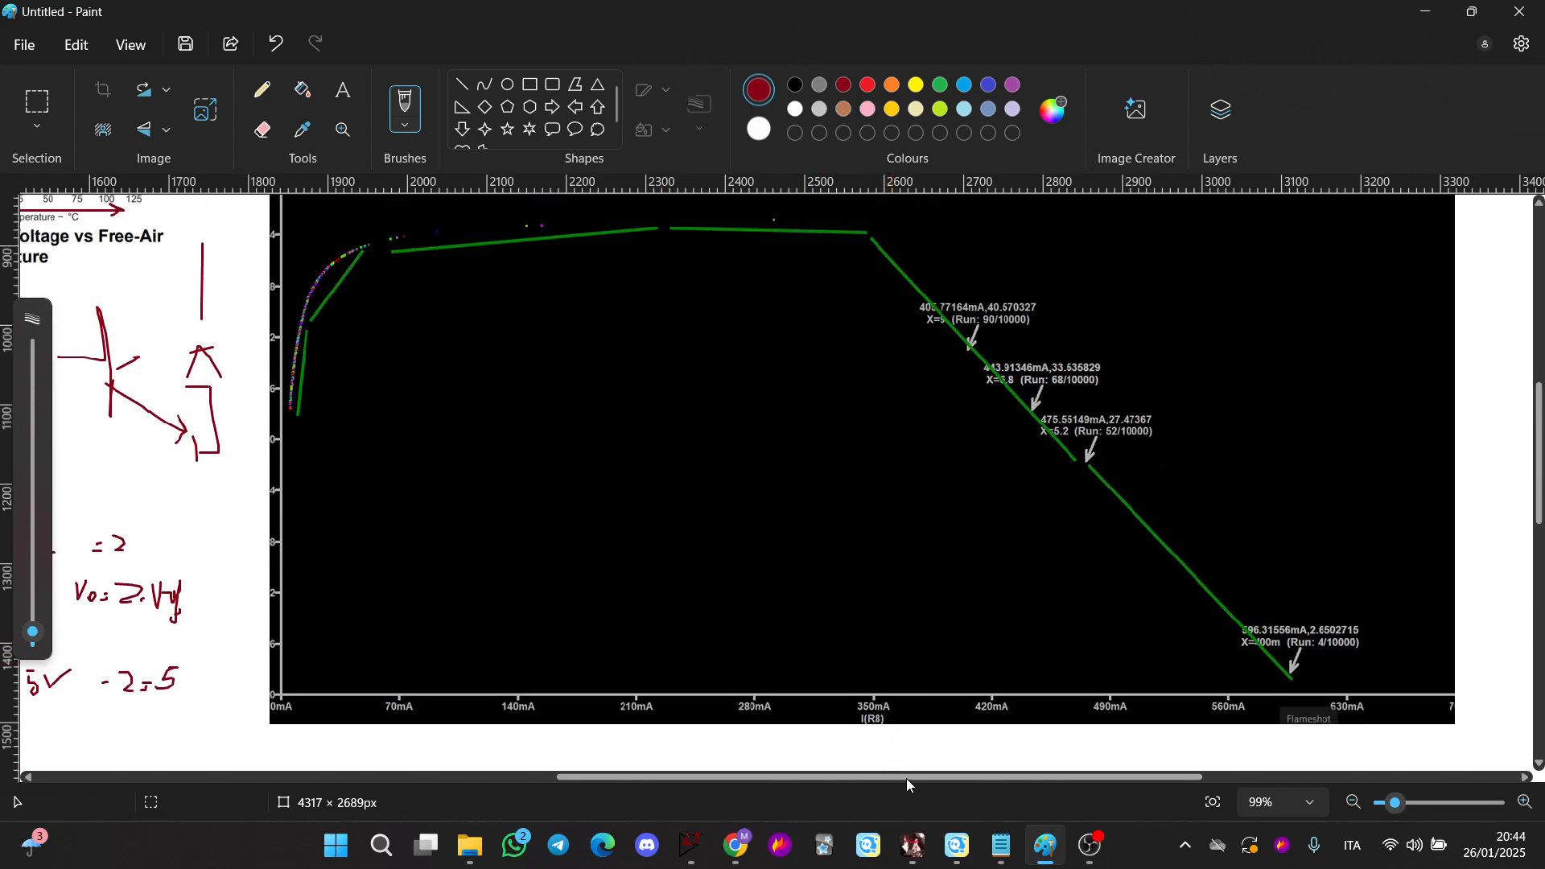
left_click_drag(907, 784, 925, 778)
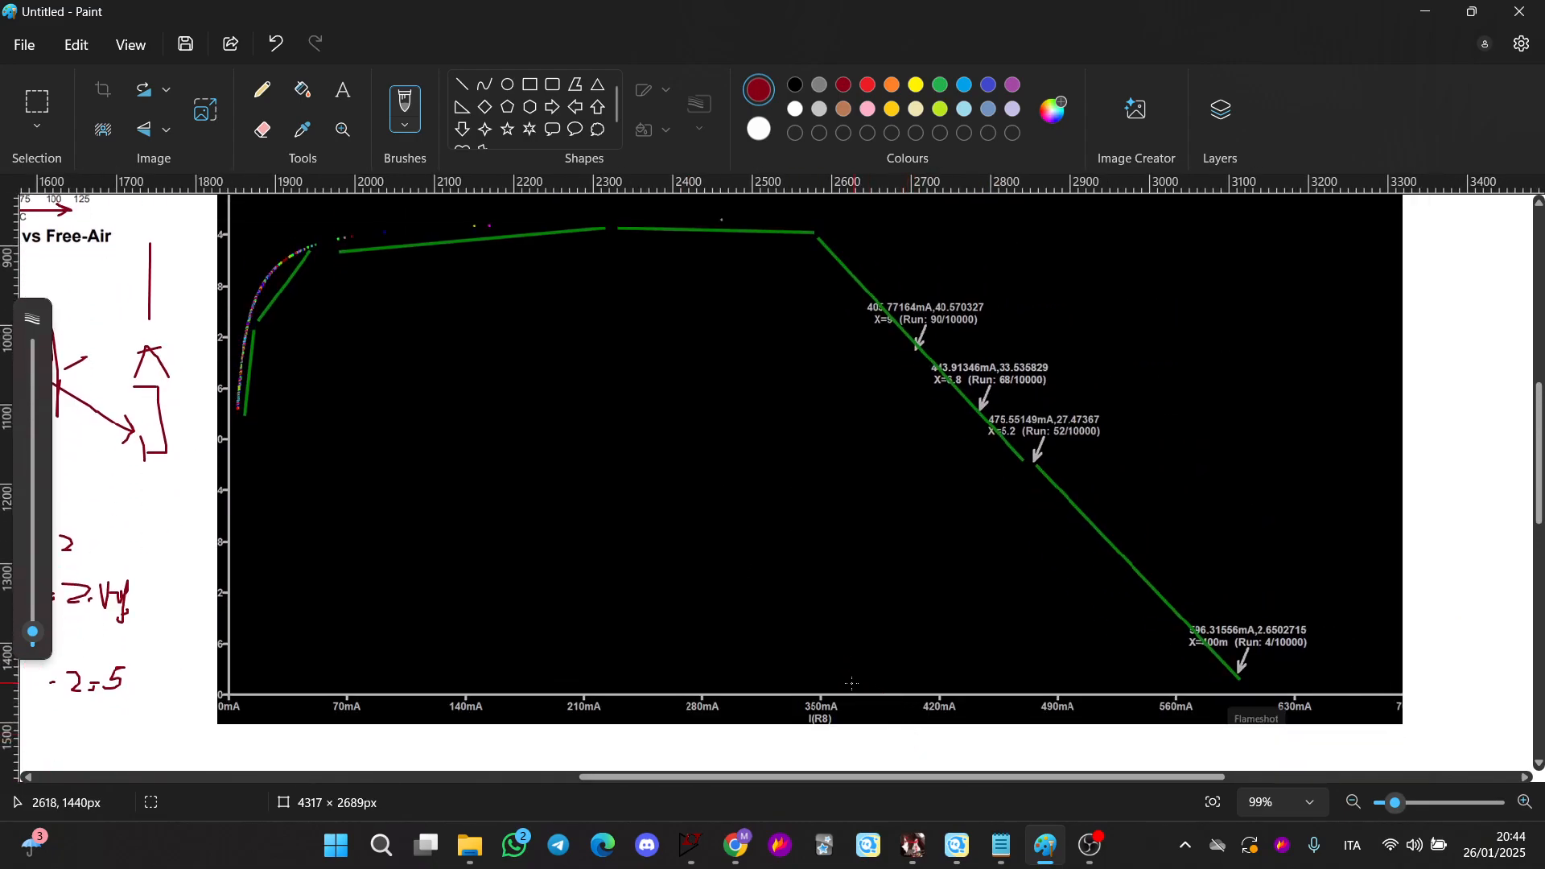
mouse_move(872, 685)
left_mouse_down()
mouse_move(786, 684)
mouse_move(891, 690)
left_mouse_up()
scroll(875, 715, "up", 3)
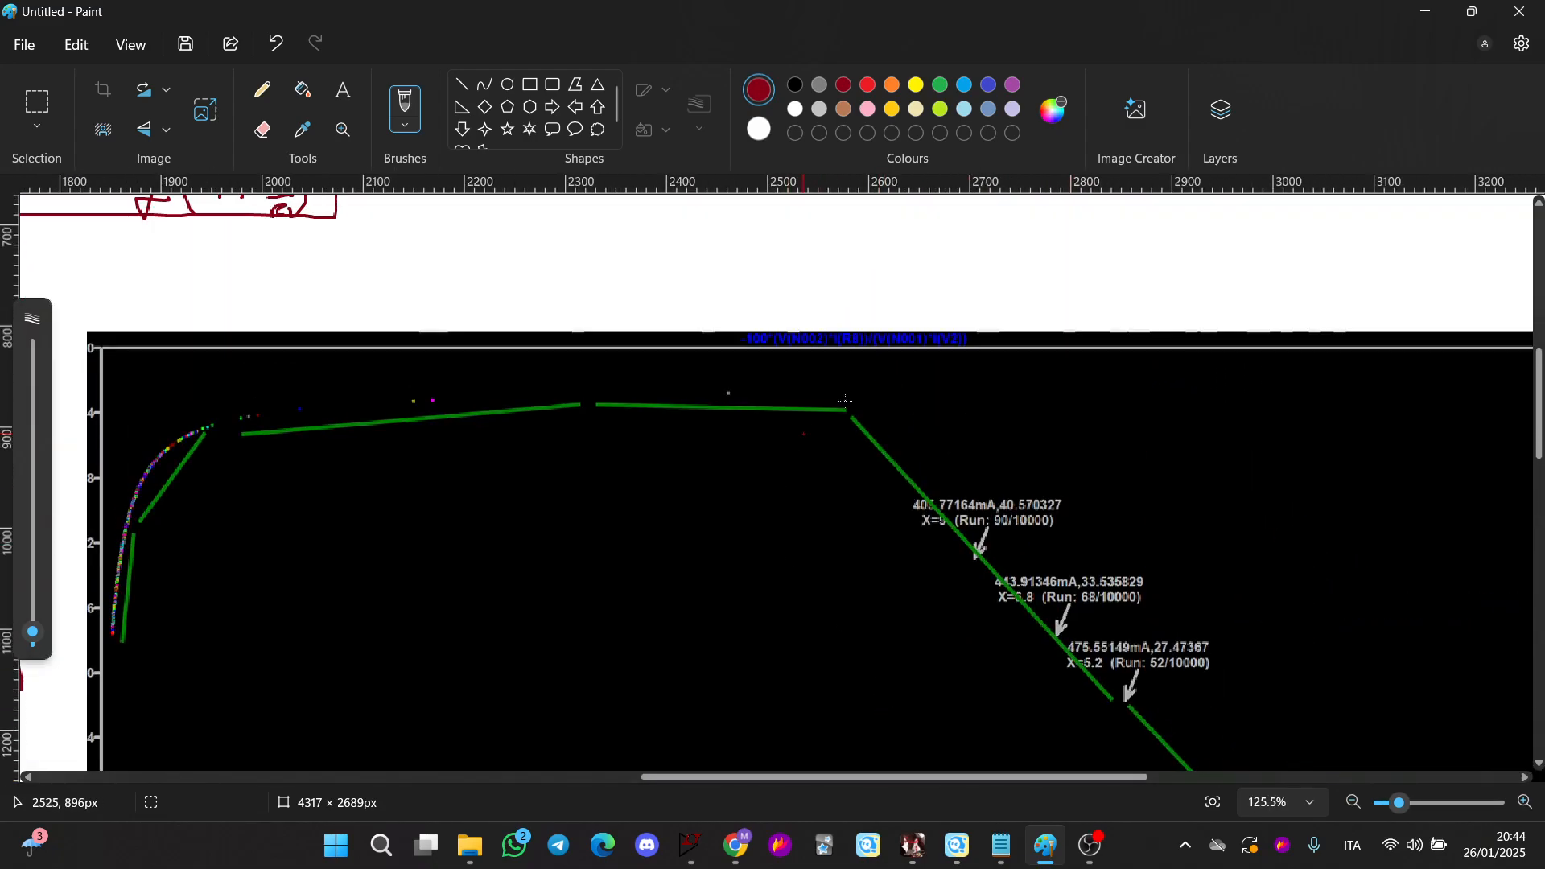
mouse_move(852, 306)
left_mouse_down()
mouse_move(690, 341)
mouse_move(1038, 349)
mouse_move(777, 296)
left_mouse_up()
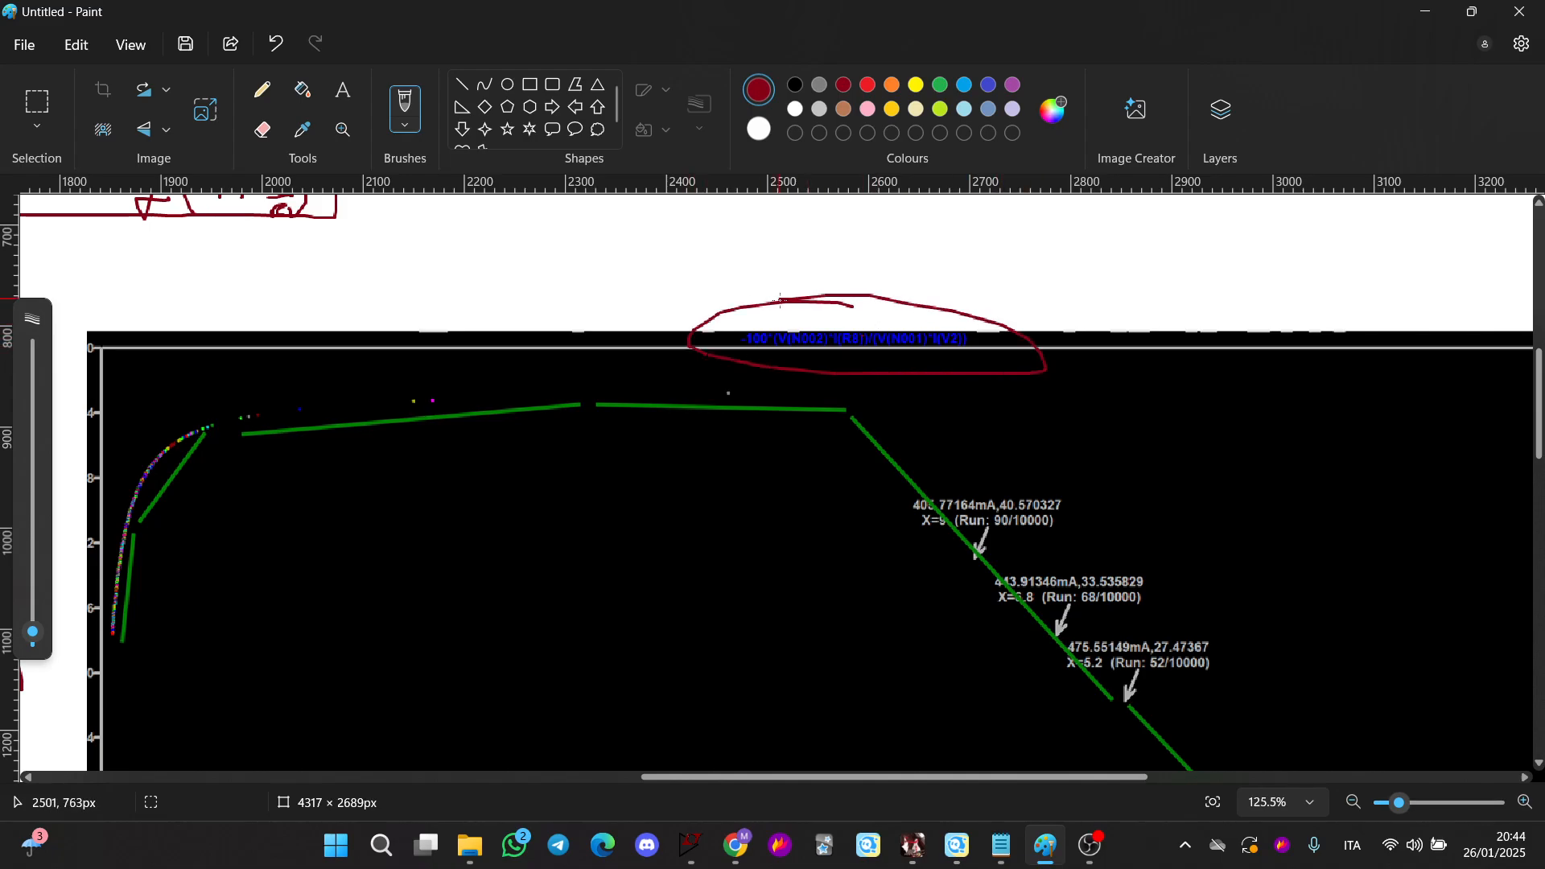
Circle the I(R8) axis label and write the notes Vi = 9 V and VCE beside the curve
scroll(445, 379, "down", 3)
scroll(444, 379, "down", 1)
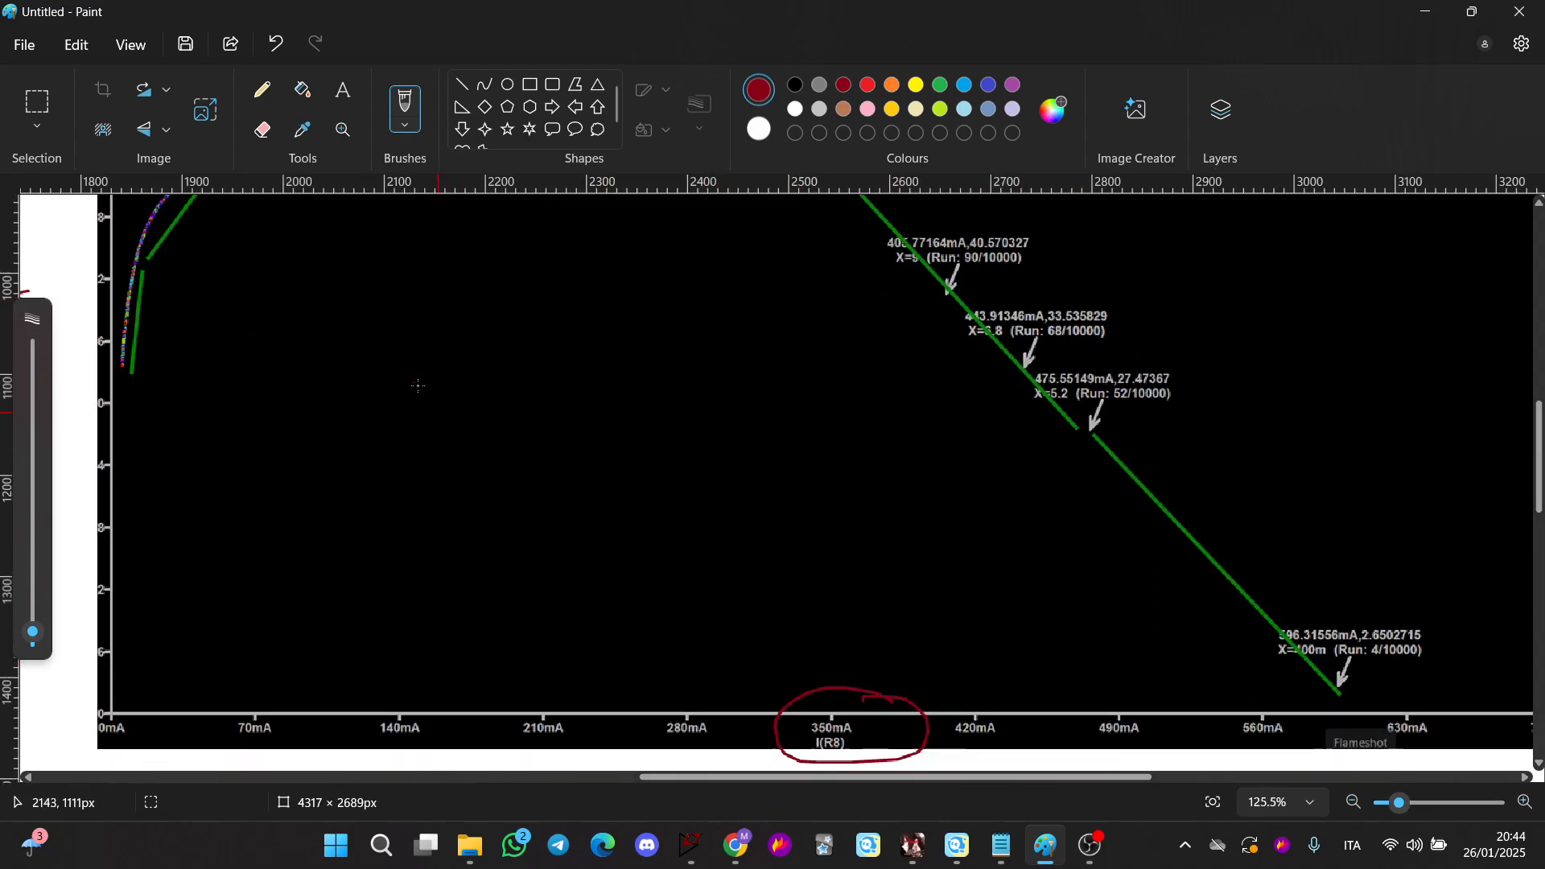
scroll(400, 424, "up", 3)
scroll(373, 407, "down", 1)
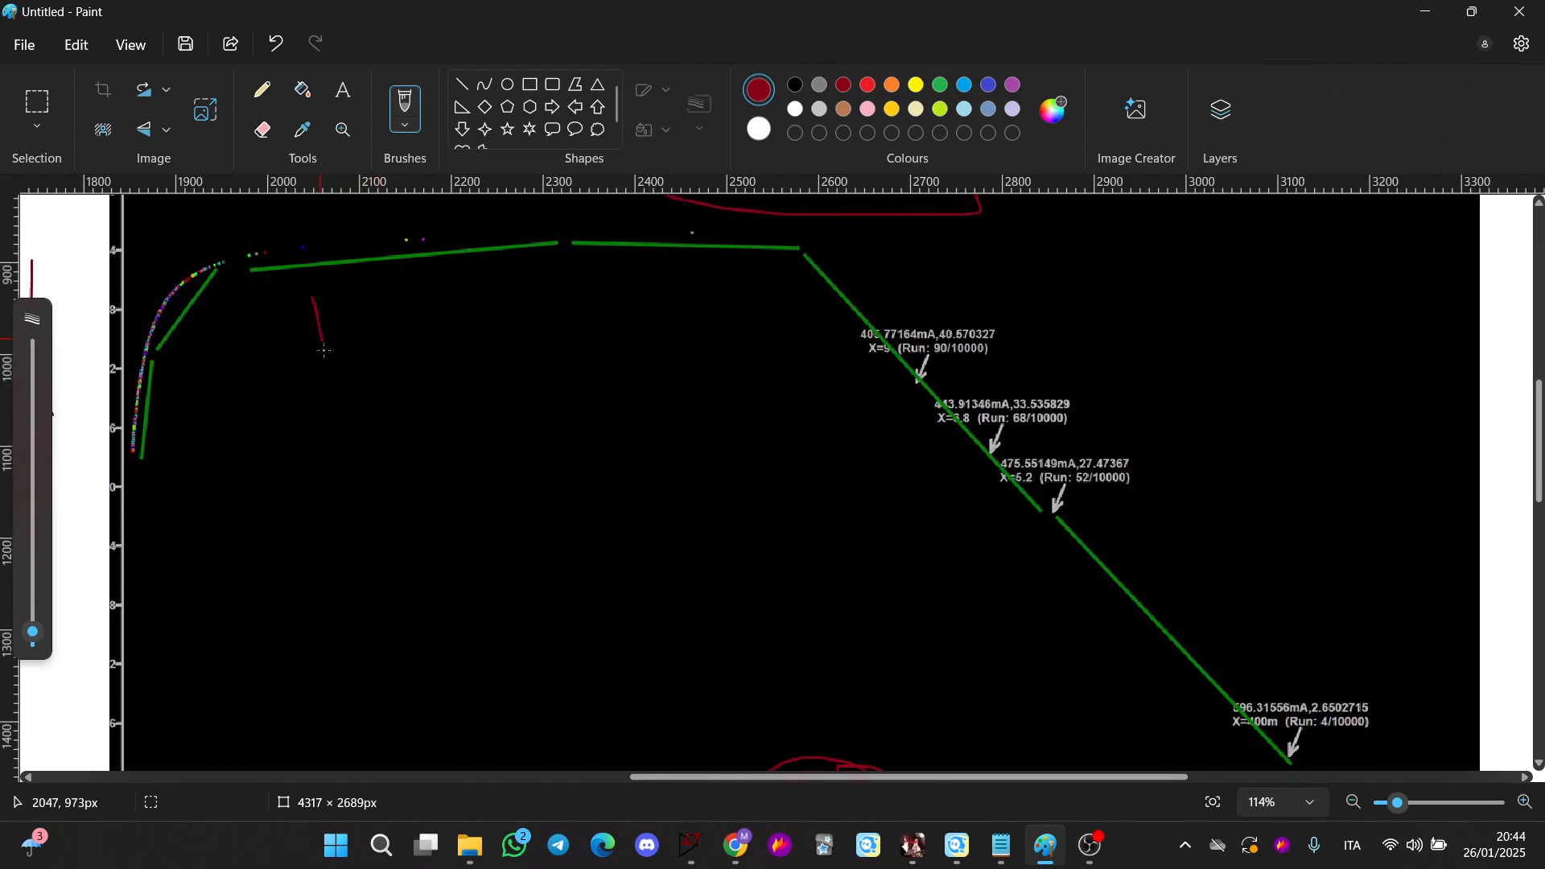
left_click_drag(323, 350, 337, 300)
left_click_drag(345, 342, 398, 363)
mouse_move(311, 409)
left_mouse_down()
mouse_move(340, 408)
mouse_move(373, 448)
mouse_move(441, 447)
mouse_move(461, 465)
left_mouse_up()
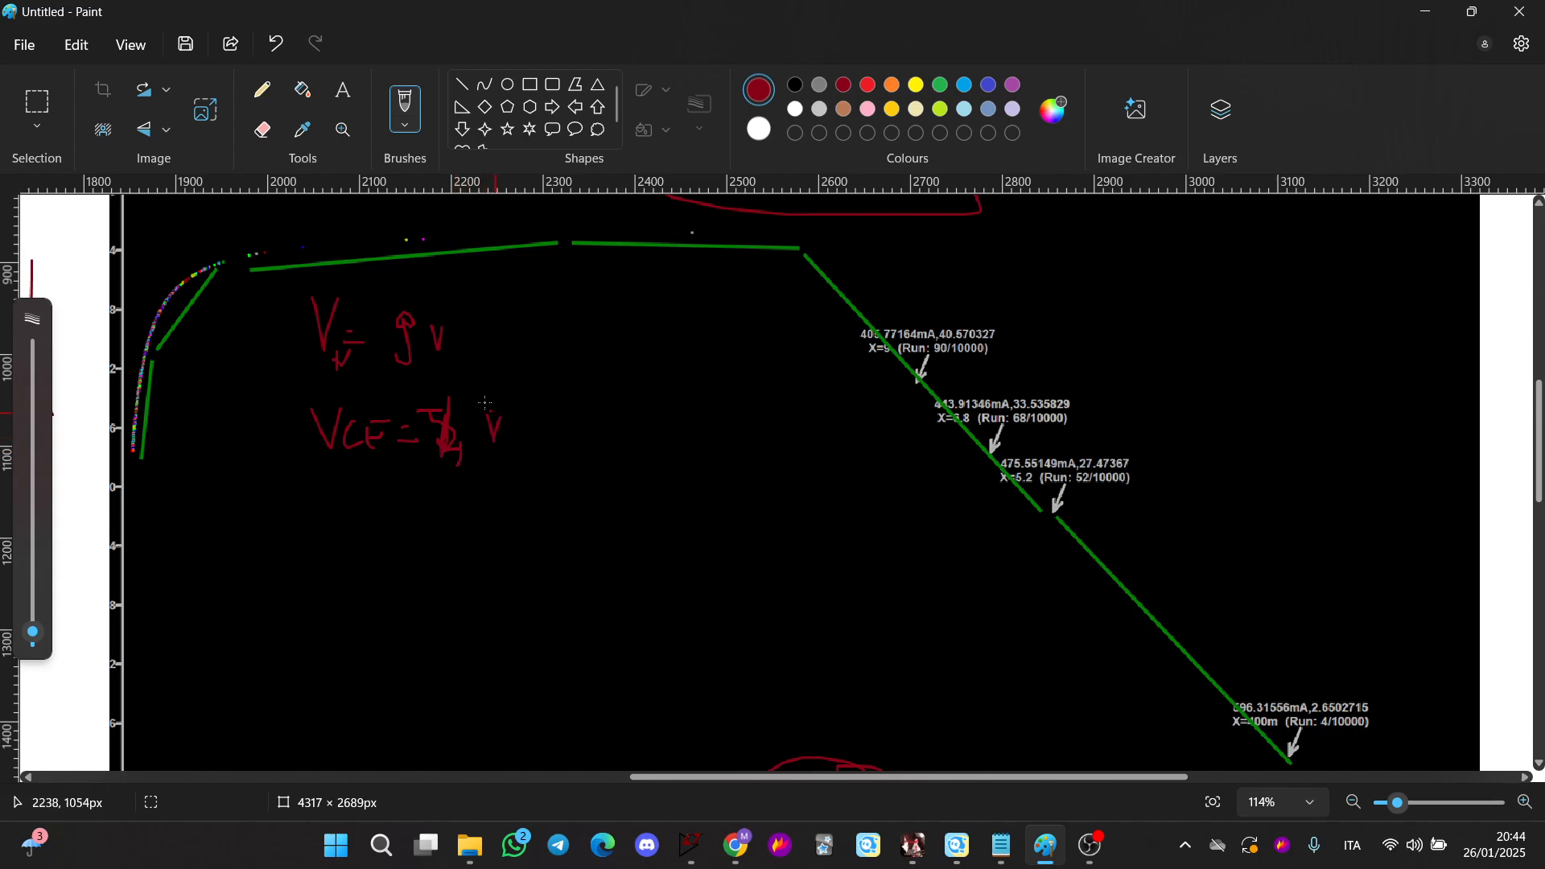
Write the 50% and 30% efficiency labels and sketch a red curve tracing the efficiency trend across the plot
scroll(147, 411, "down", 1)
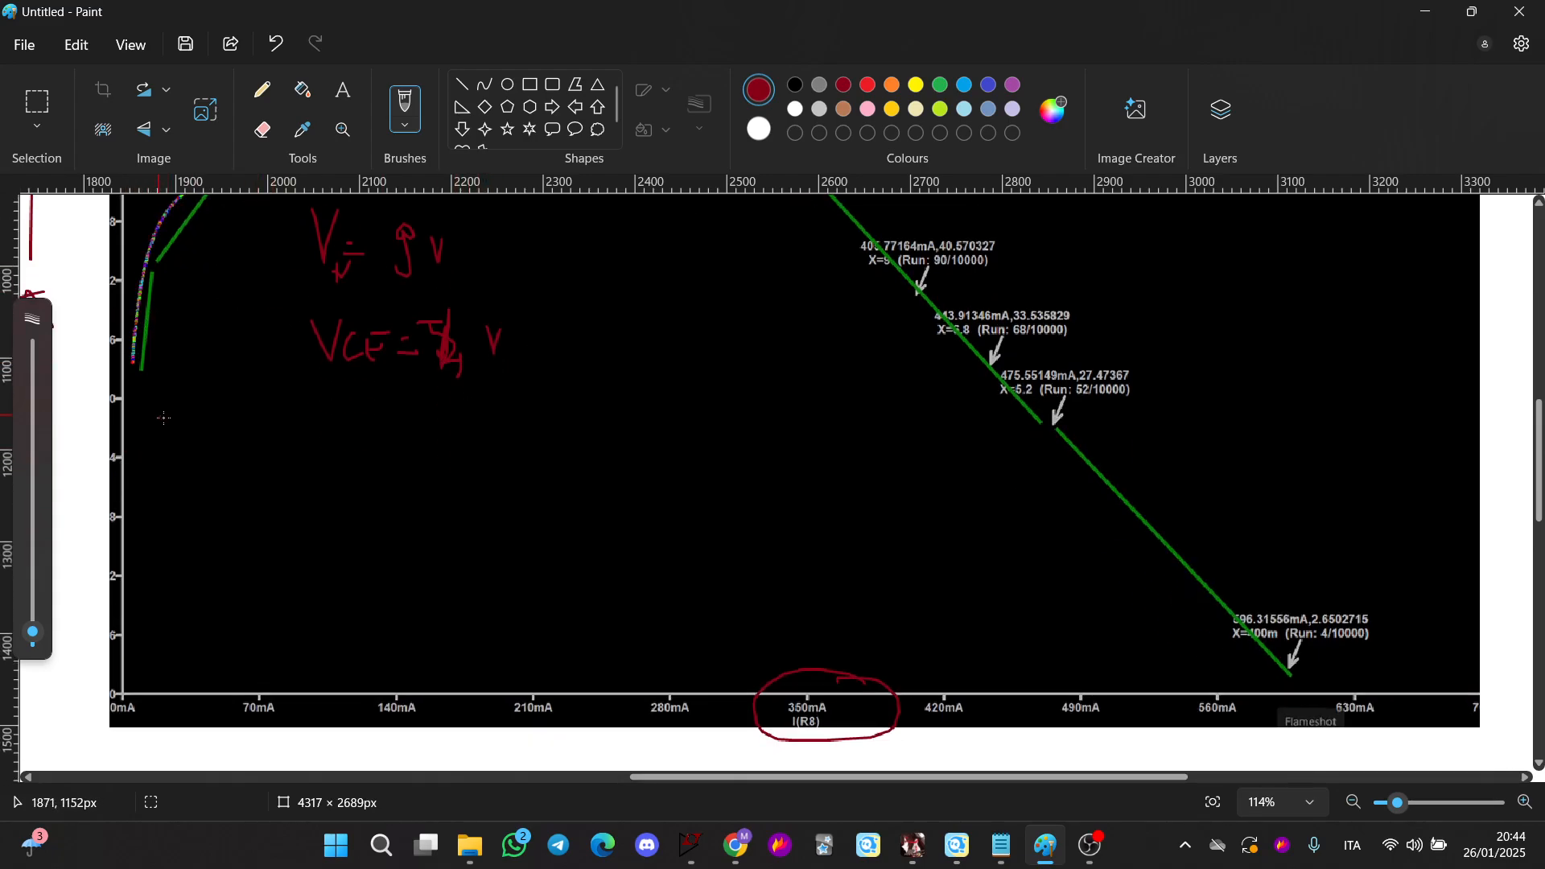
scroll(163, 418, "up", 1)
left_click_drag(214, 481, 248, 453)
left_click_drag(235, 448, 232, 455)
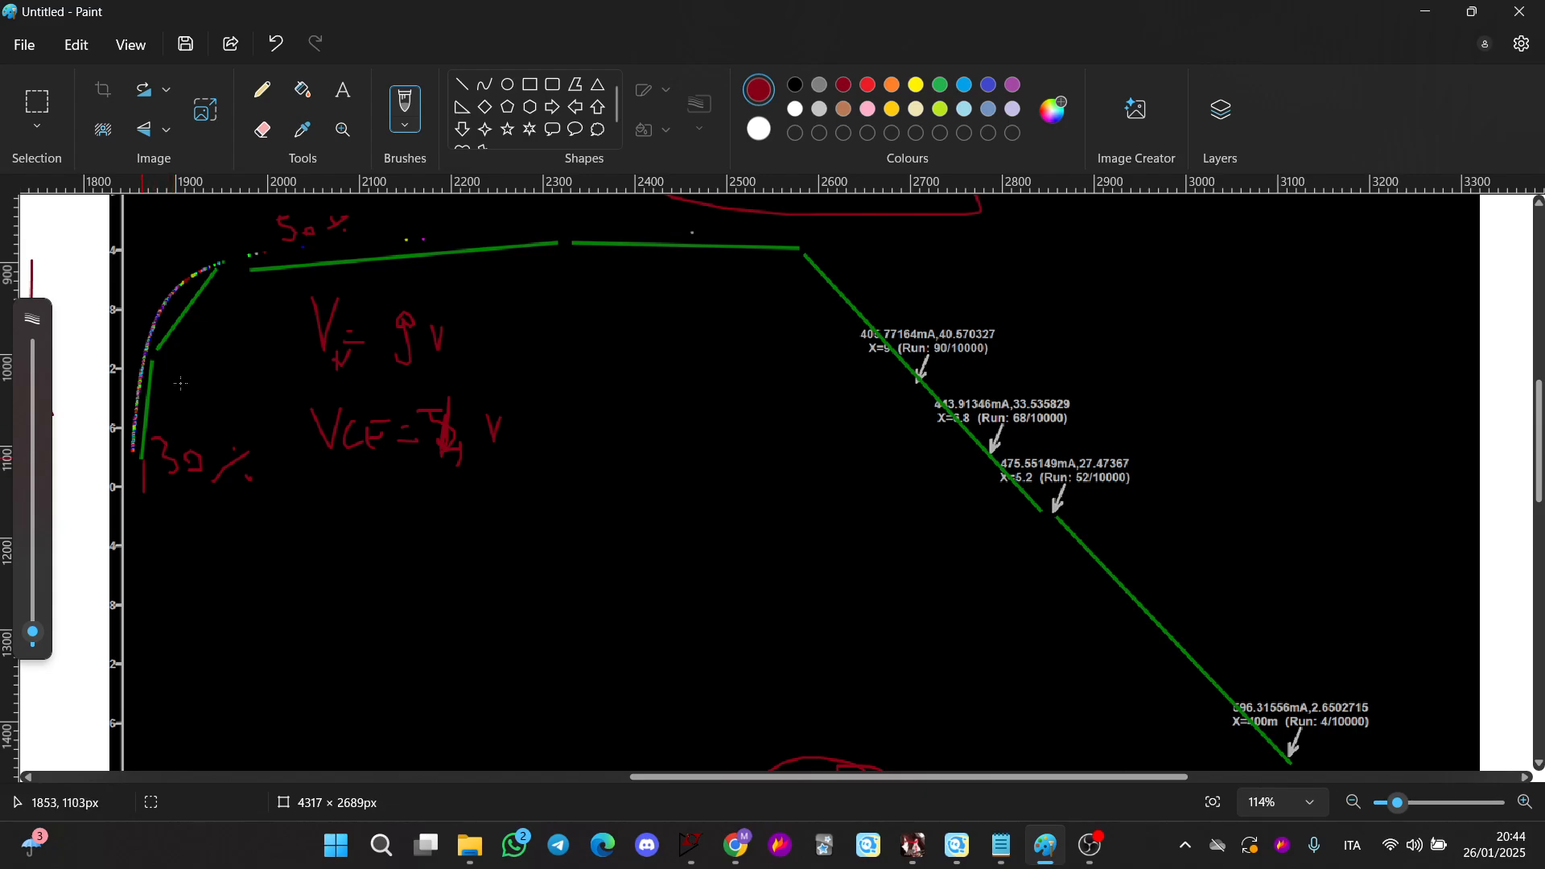
mouse_move(181, 383)
left_mouse_down()
mouse_move(572, 275)
mouse_move(1127, 555)
mouse_move(1173, 602)
left_mouse_up()
scroll(1073, 549, "down", 2)
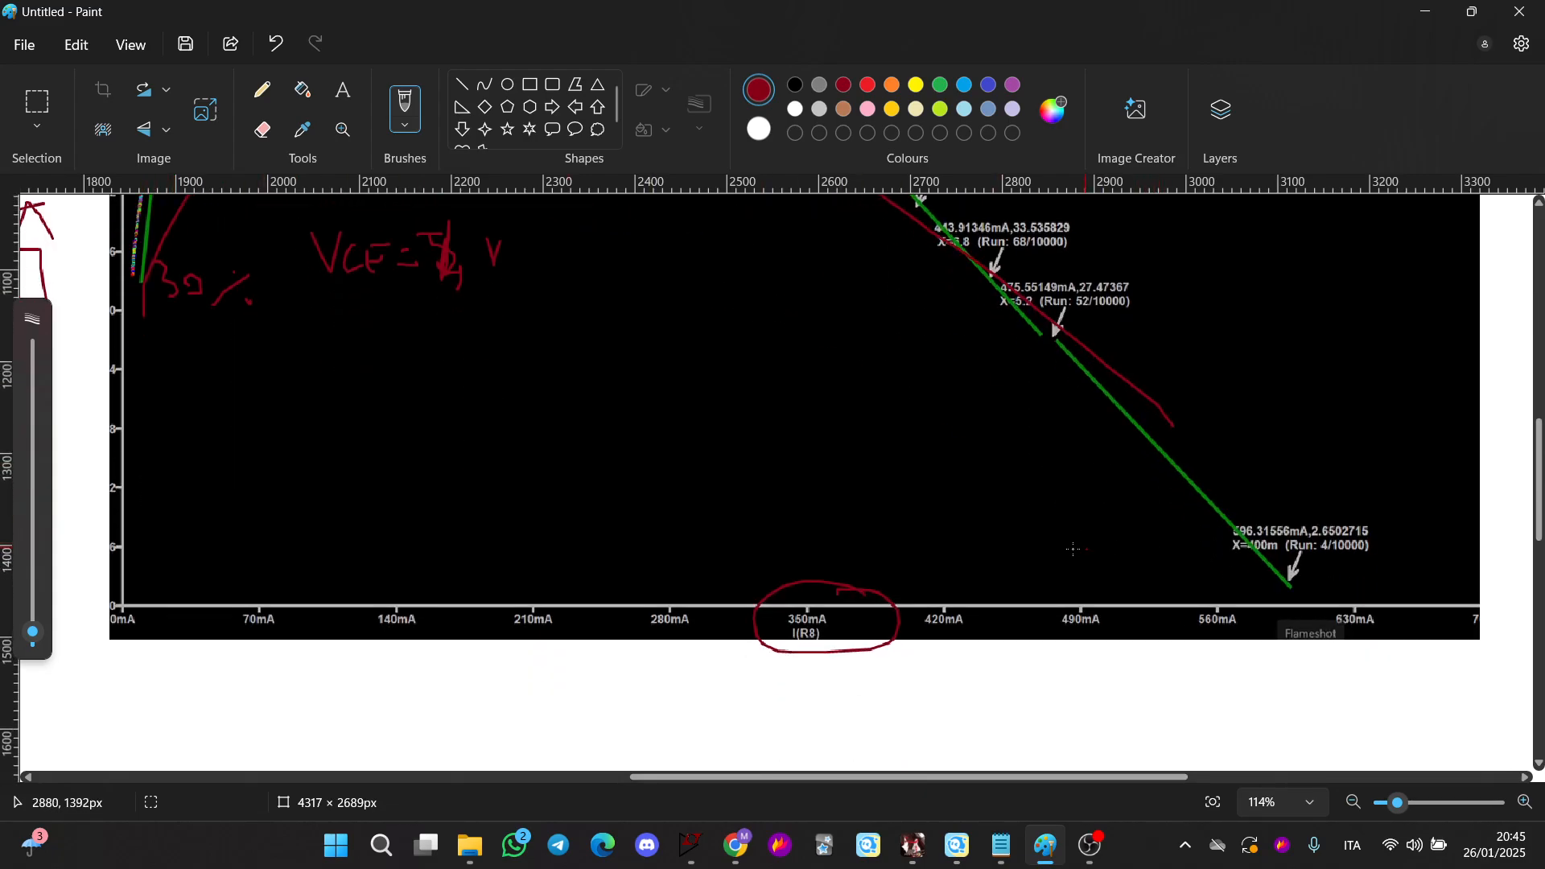
Write 300mA near the curve's knee and draw two lines alongside the falling part of the efficiency curve
scroll(1073, 550, "up", 3)
left_click_drag(711, 452, 703, 487)
left_click_drag(724, 481, 746, 486)
scroll(790, 483, "down", 2)
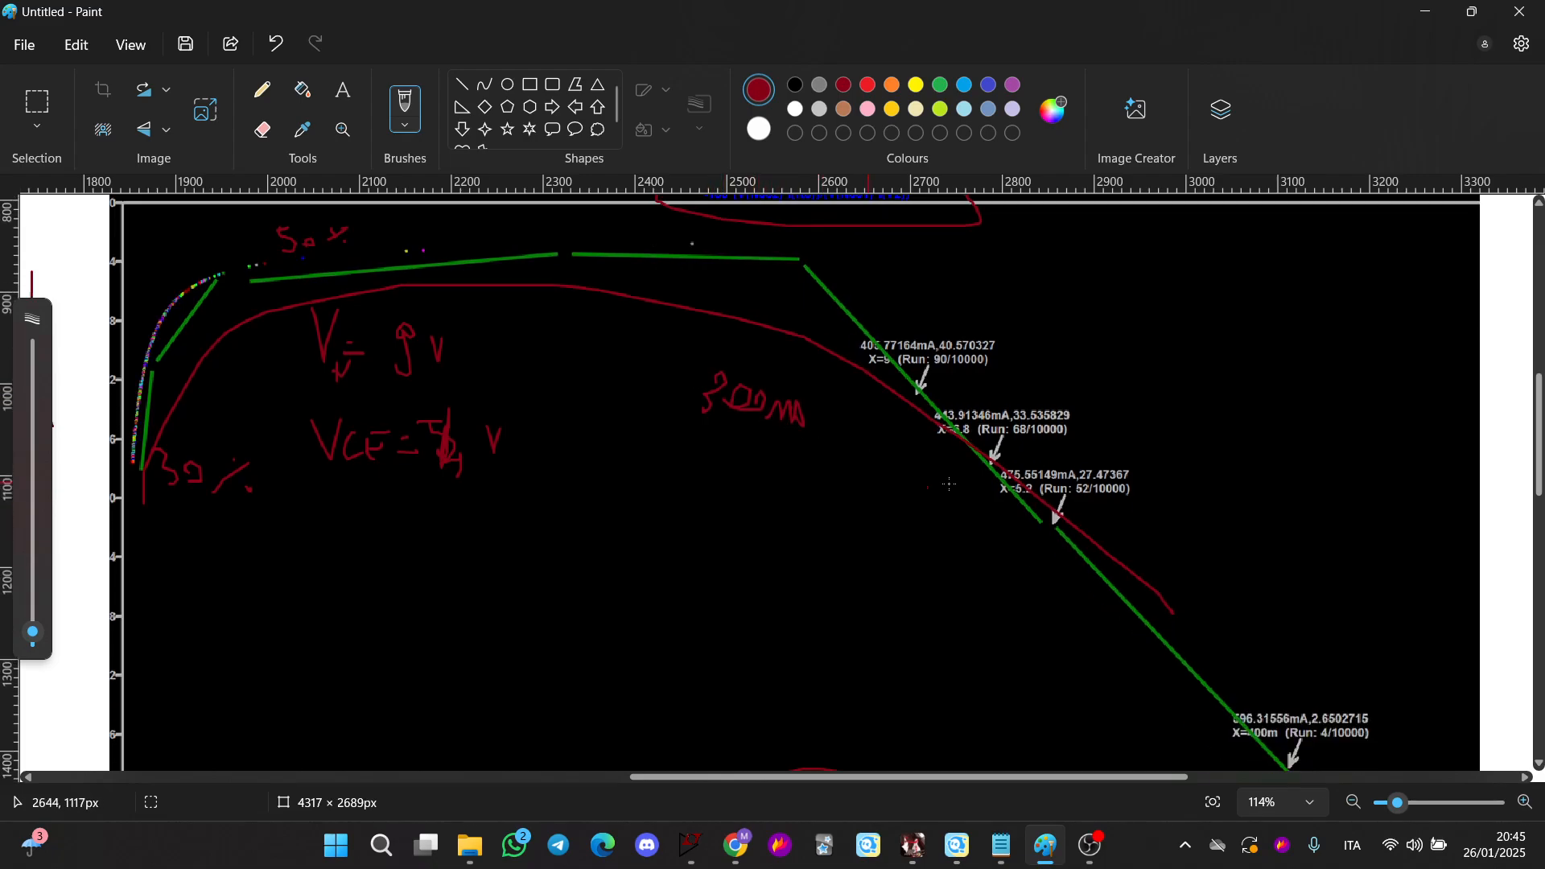
left_click_drag(916, 406, 1135, 620)
left_click_drag(898, 439, 1088, 603)
Write 100mA in the plot's upper right corner and circle it
scroll(850, 556, "up", 2)
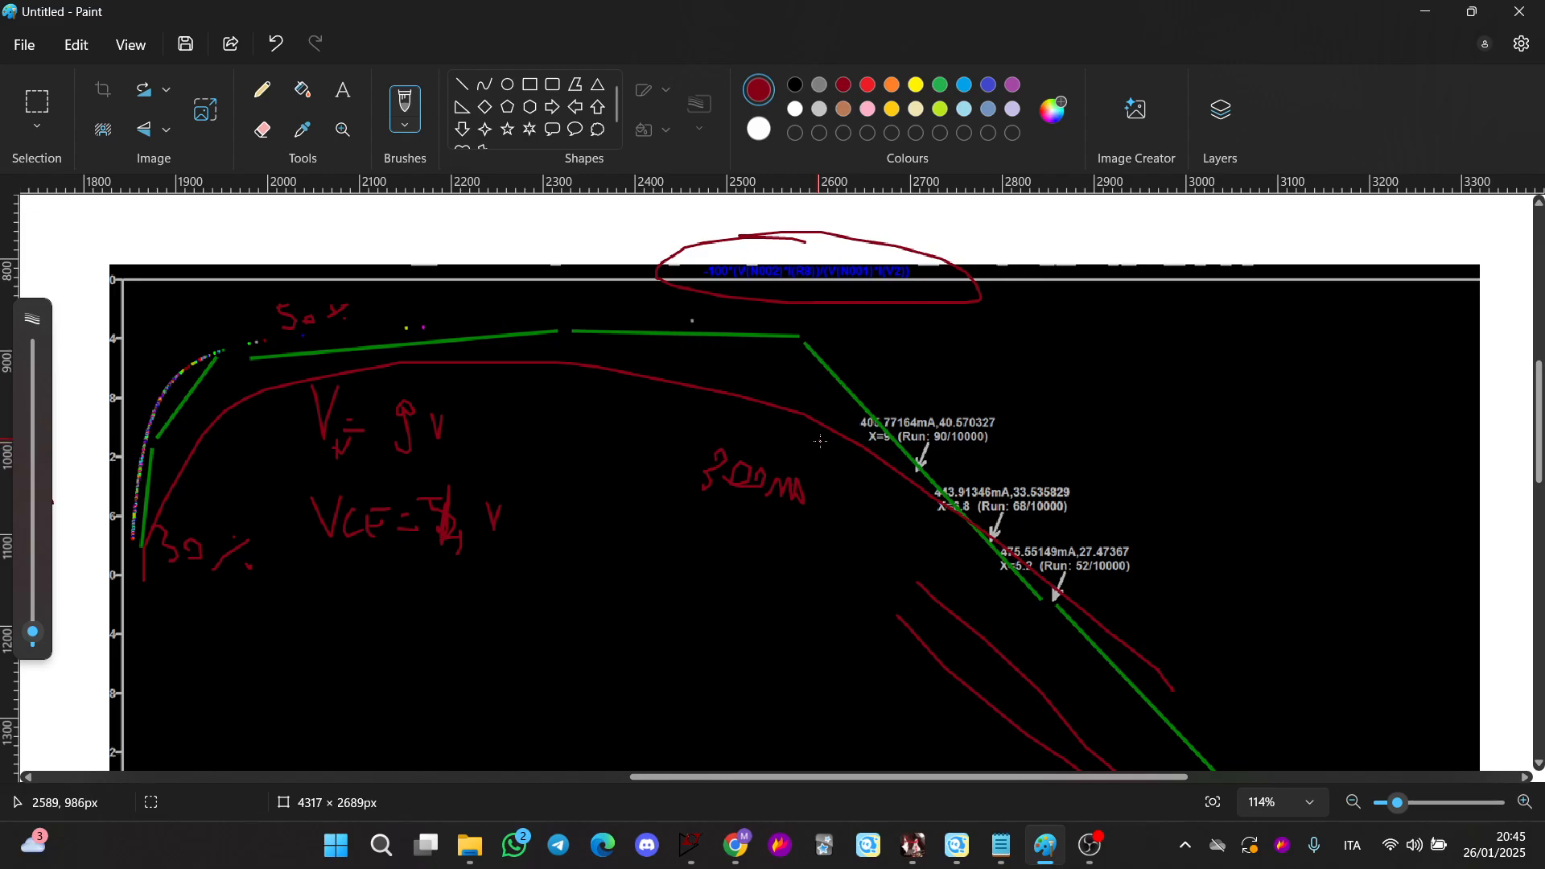
scroll(820, 441, "down", 5)
scroll(833, 446, "up", 3)
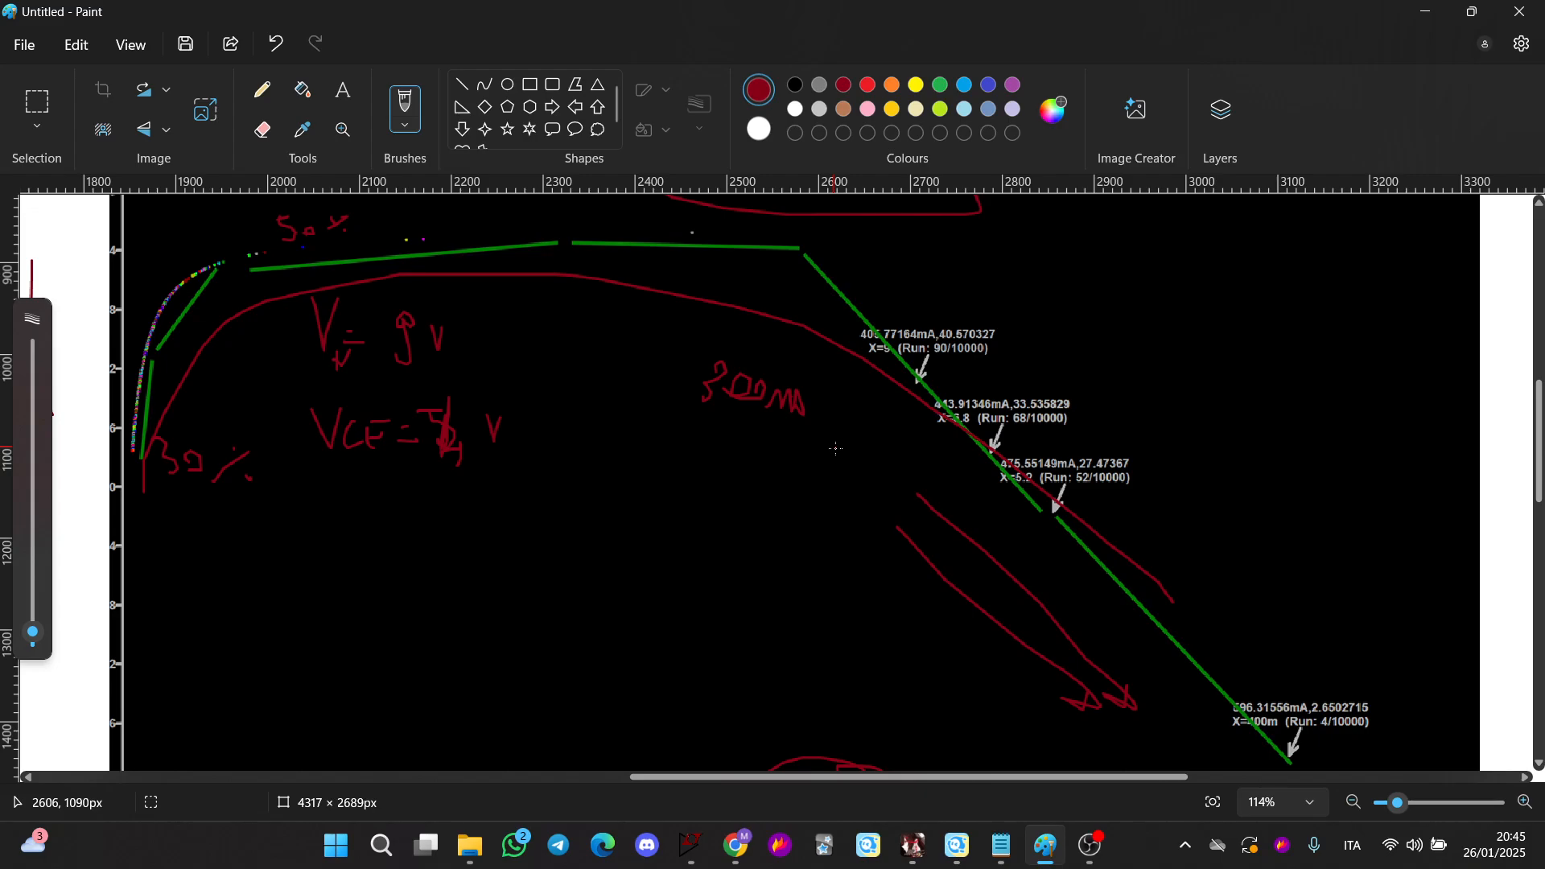
mouse_move(1171, 330)
left_mouse_down()
mouse_move(1202, 310)
mouse_move(1293, 315)
mouse_move(1123, 266)
mouse_move(1240, 336)
left_mouse_up()
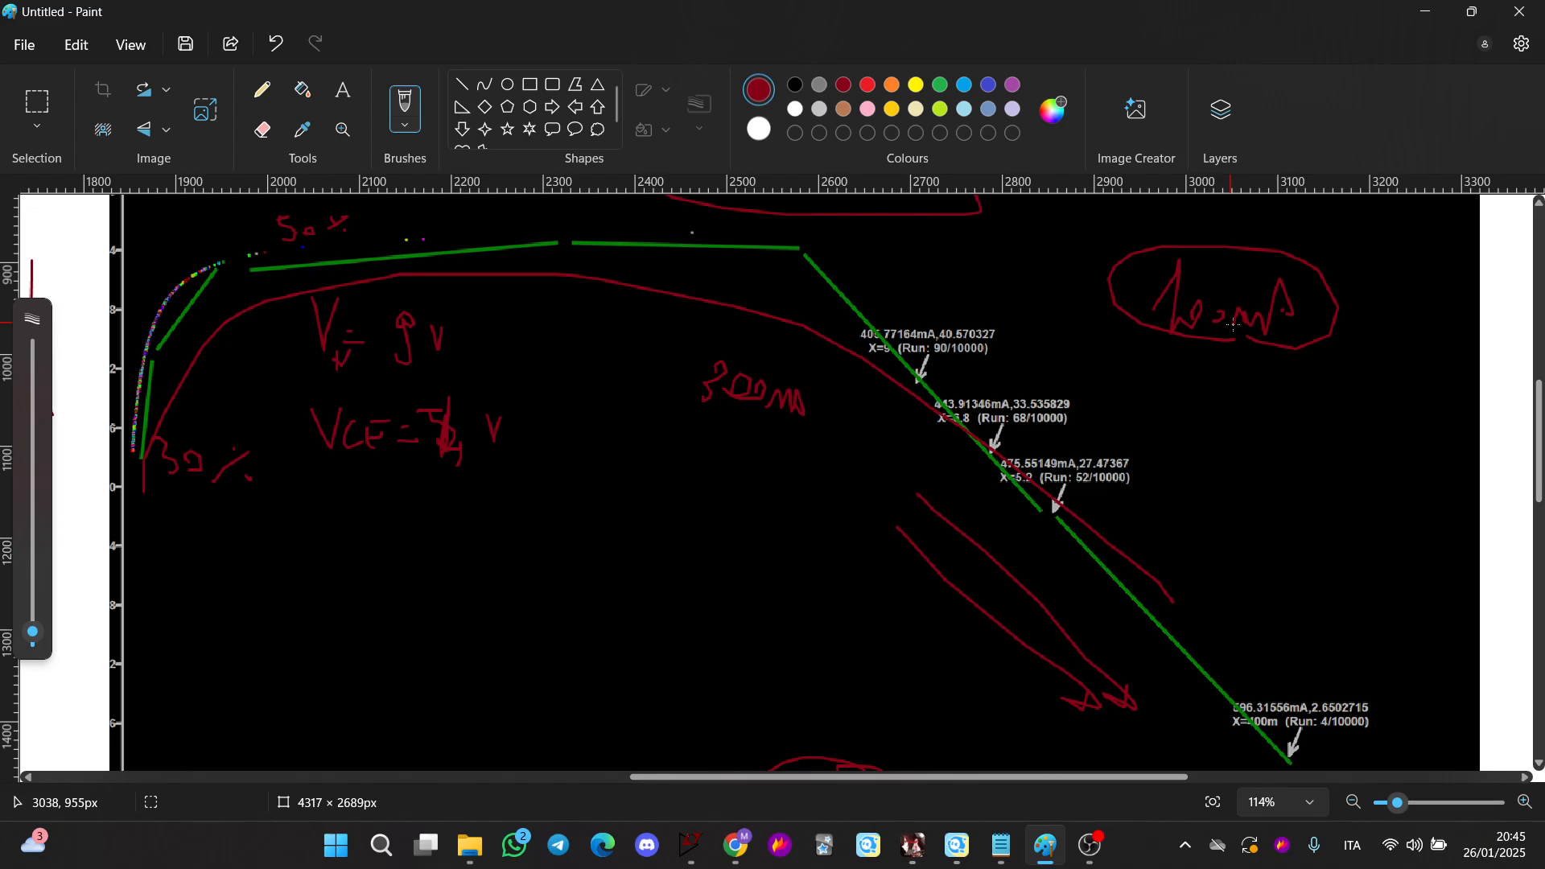
Draw a box labelled MOS with an output line and an arrow pointing to an 80% note
scroll(627, 458, "down", 4)
scroll(627, 459, "up", 2)
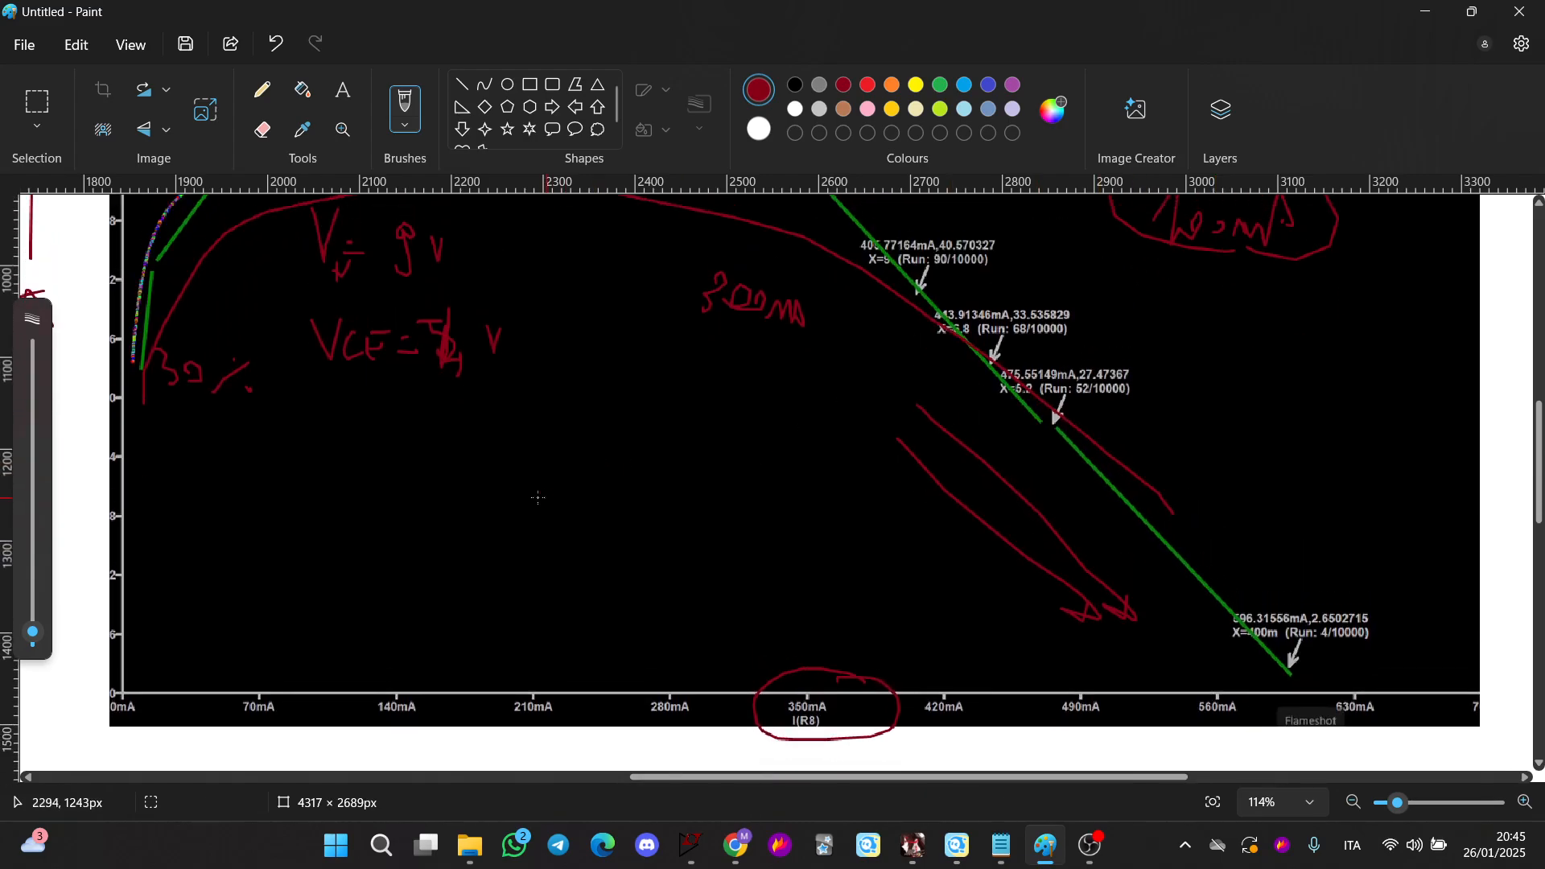
mouse_move(462, 465)
left_mouse_down()
mouse_move(550, 473)
mouse_move(448, 457)
left_mouse_up()
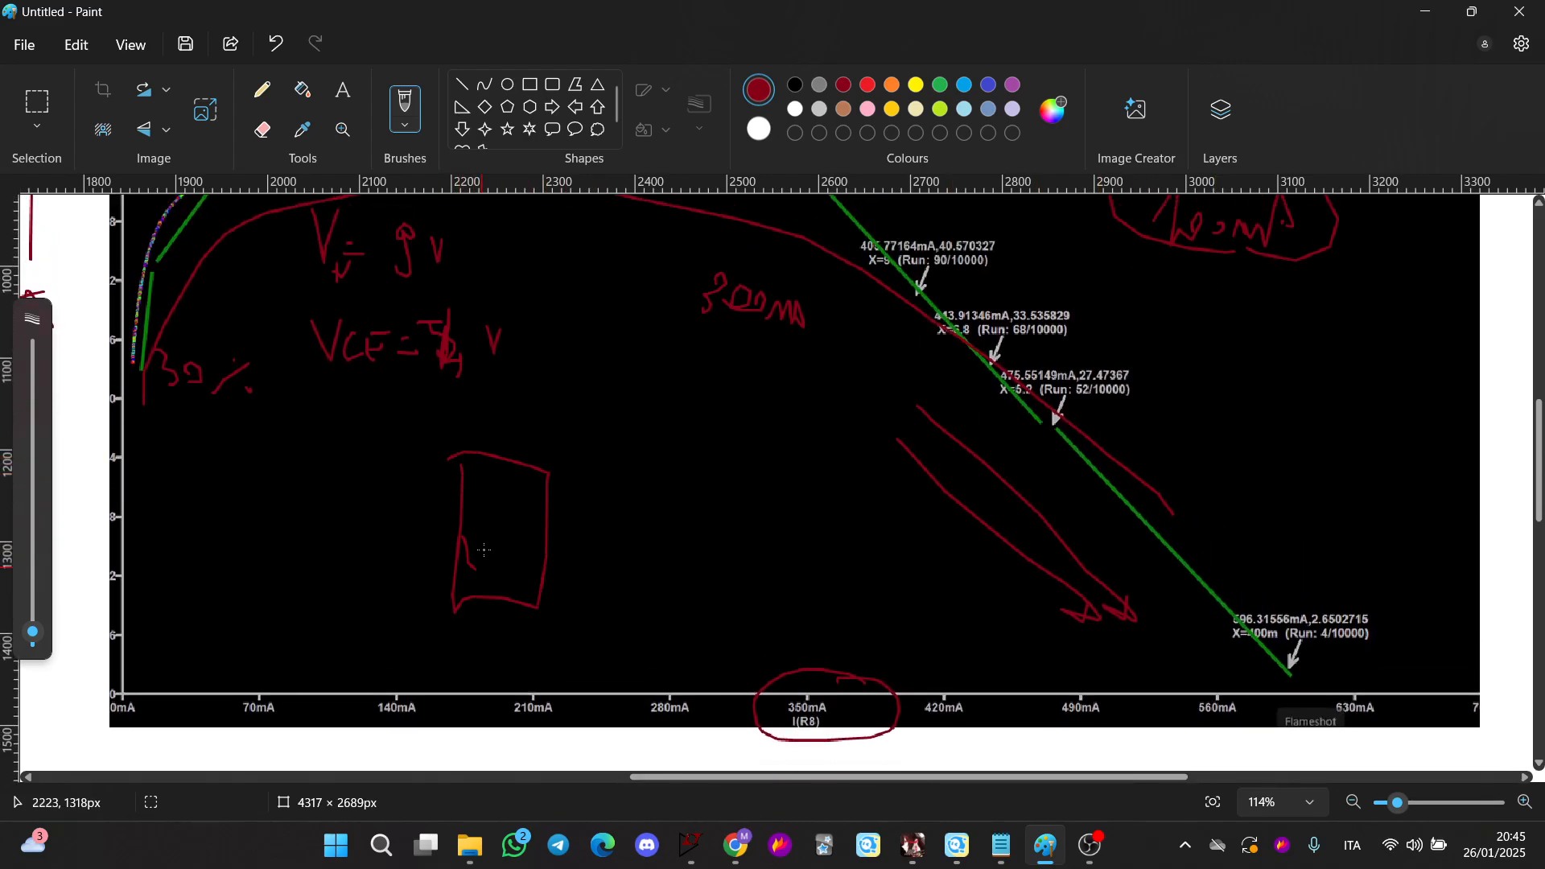
mouse_move(484, 550)
left_mouse_down()
mouse_move(508, 553)
mouse_move(515, 527)
mouse_move(658, 505)
left_mouse_up()
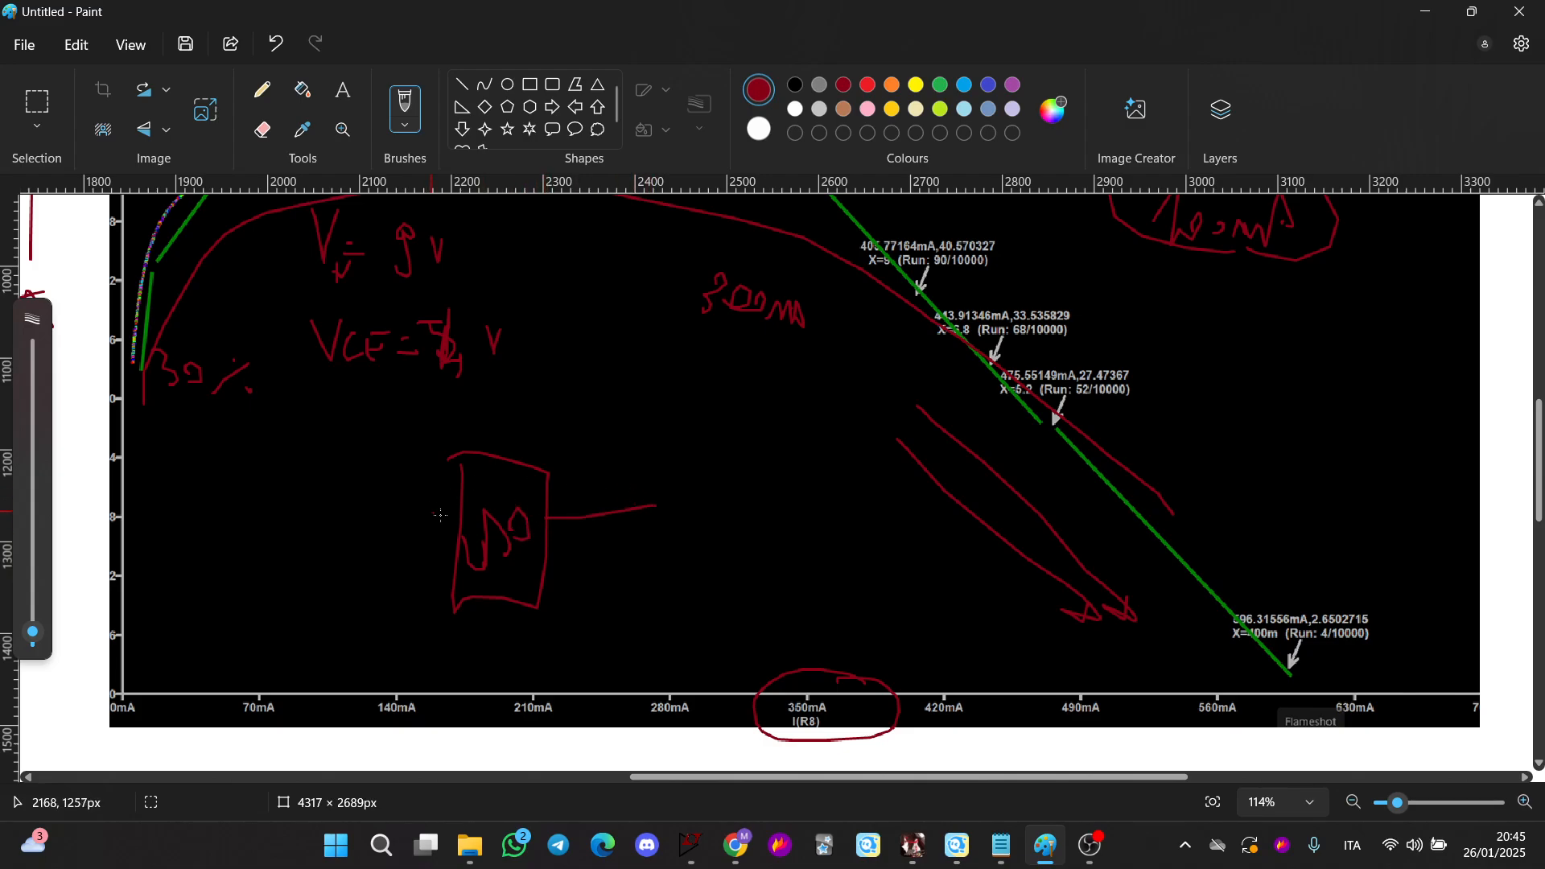
mouse_move(509, 499)
left_mouse_down()
mouse_move(555, 440)
mouse_move(594, 444)
left_mouse_up()
left_click_drag(618, 455, 611, 467)
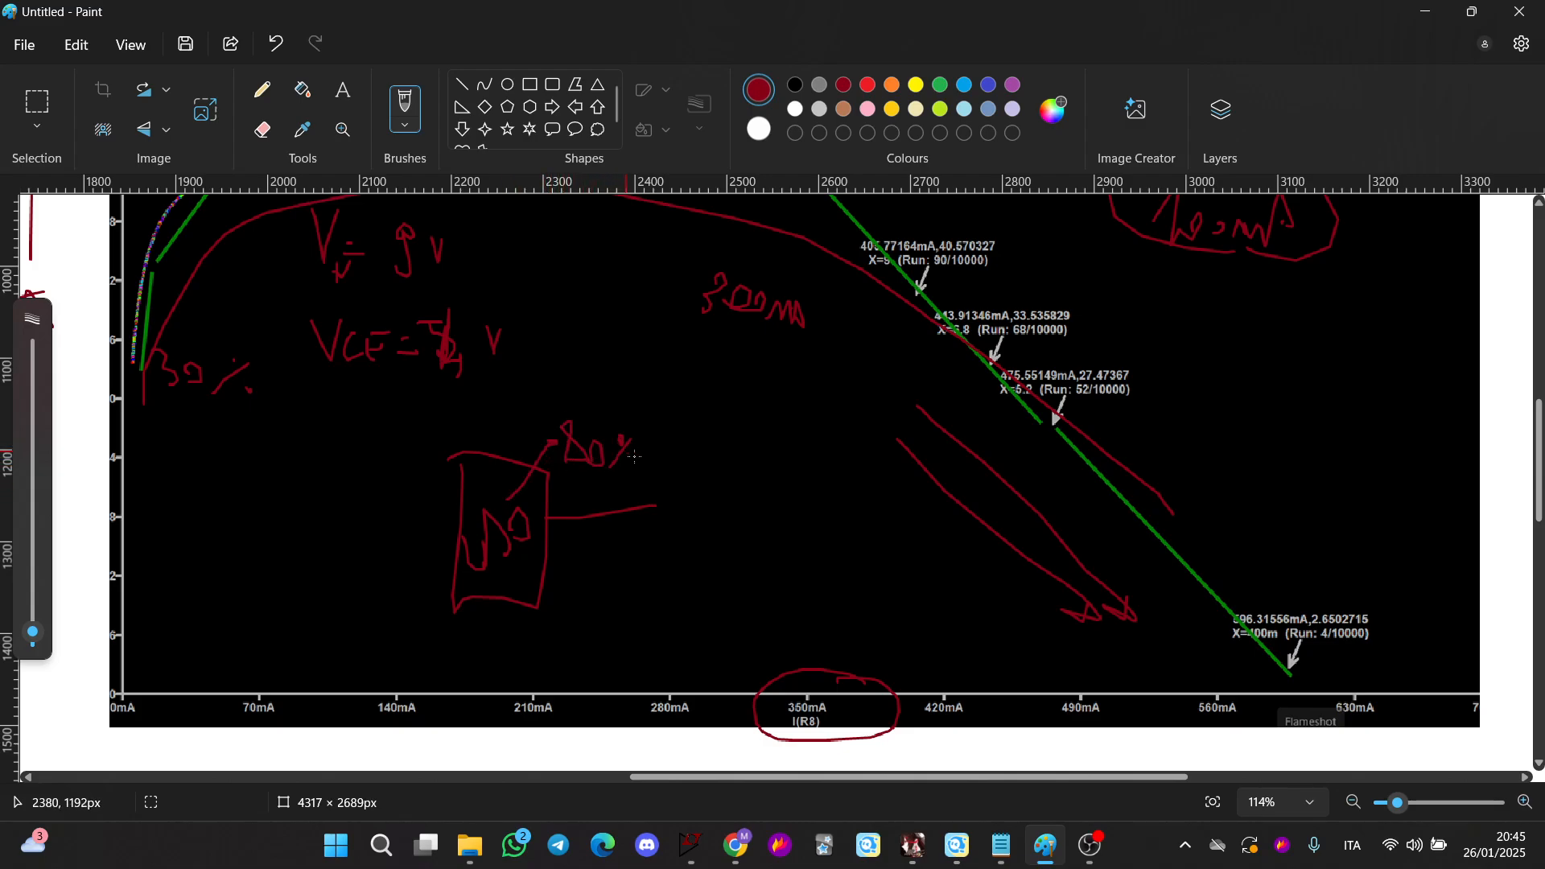
scroll(635, 456, "up", 2)
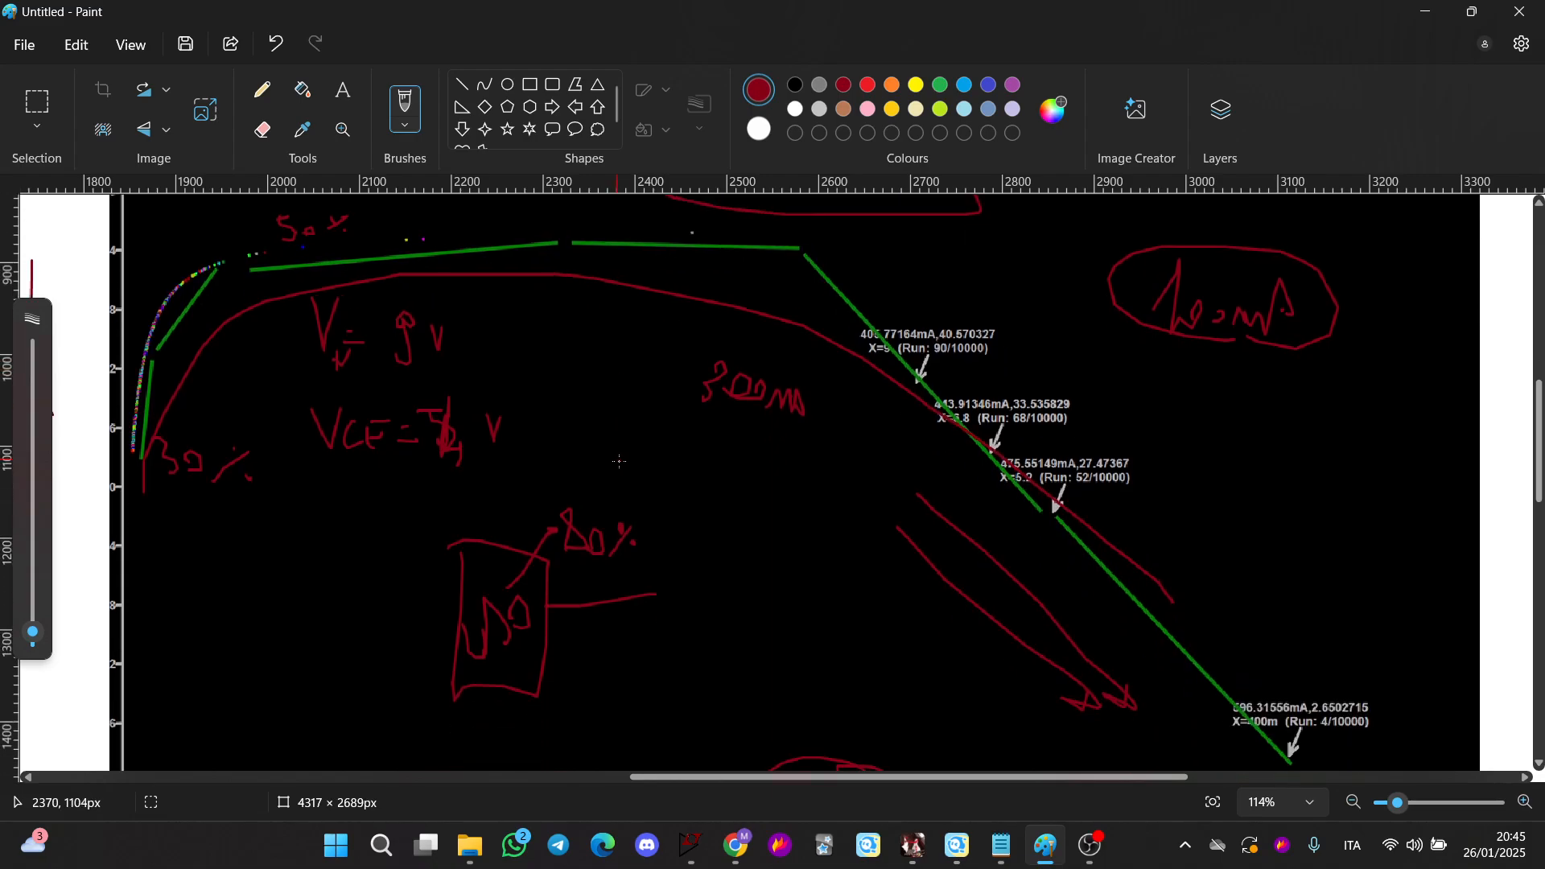
Return to the LTspice schematic and zoom out to view both regulator circuits
left_click(1425, 12)
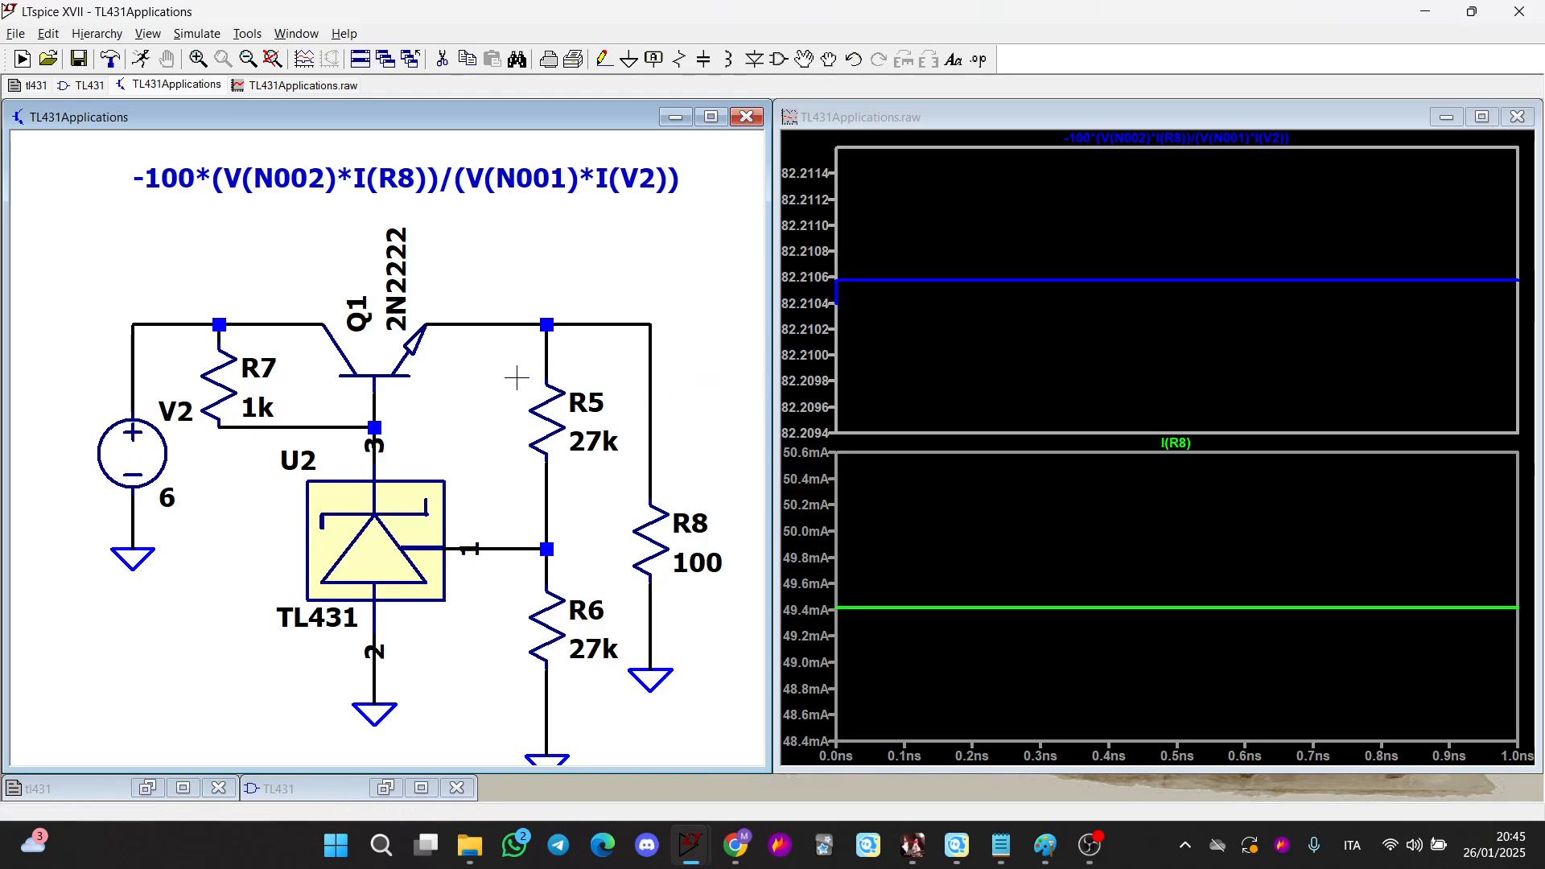
scroll(516, 375, "down", 3)
scroll(493, 386, "up", 2)
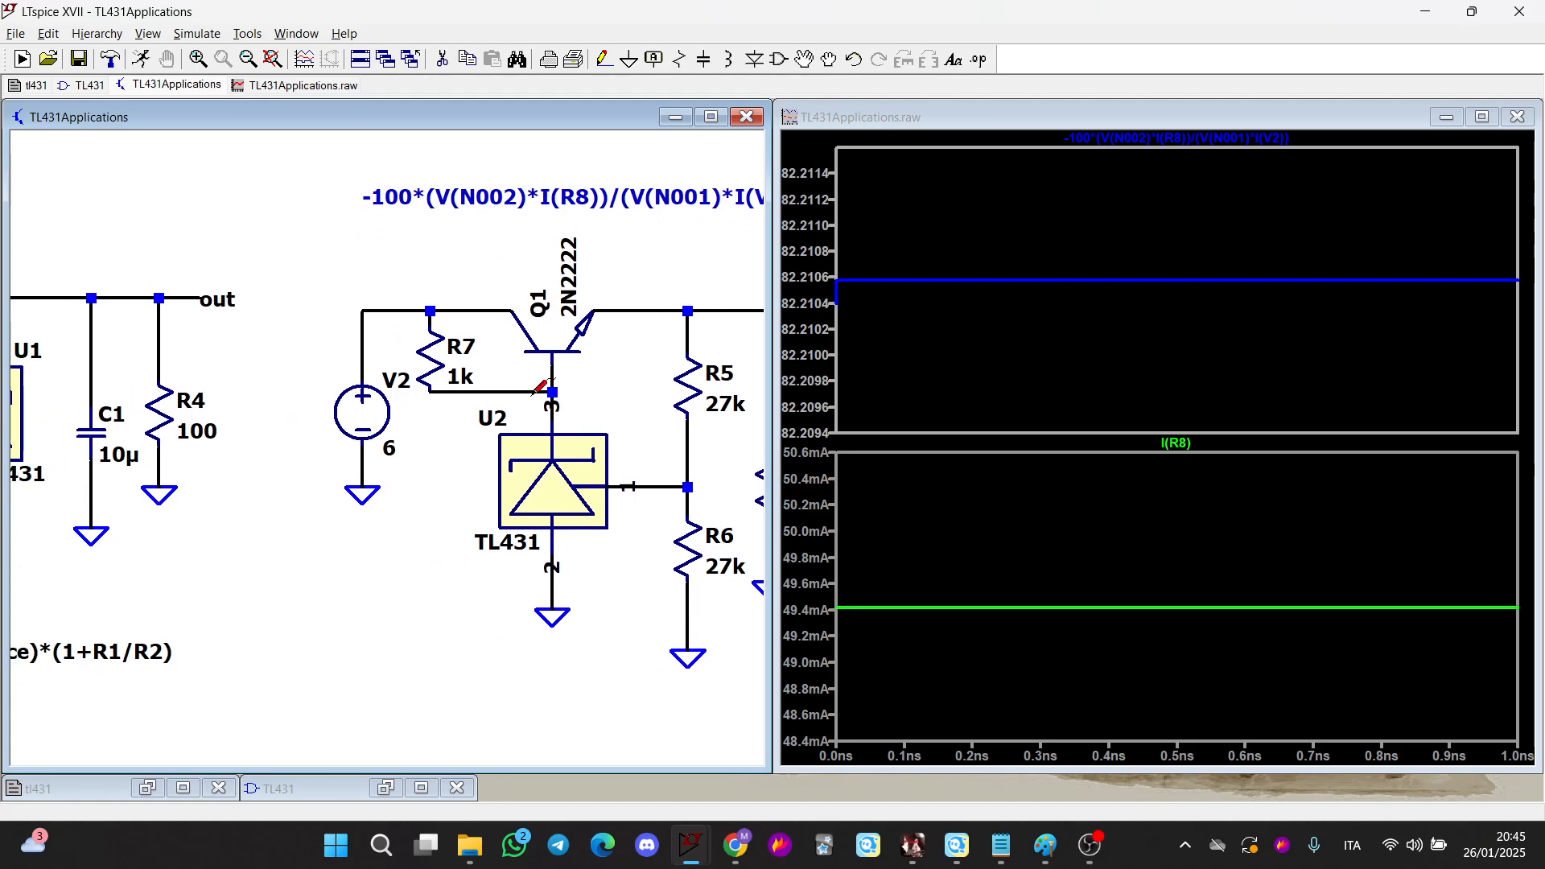
scroll(335, 475, "down", 1)
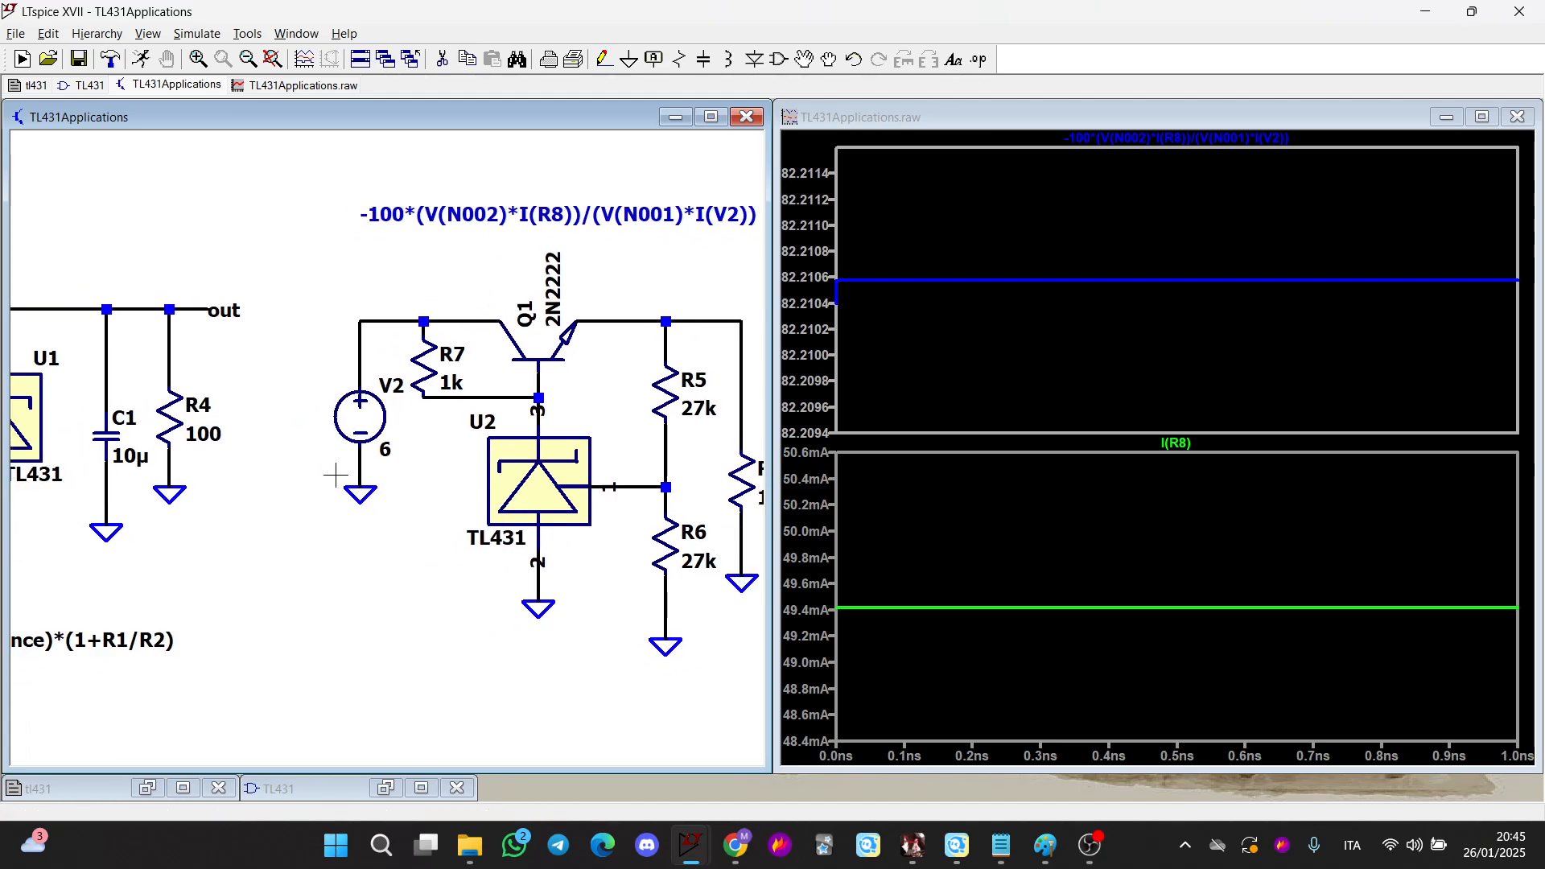
Switch to the TL431 datasheet in the browser and scroll through its typical applications and system example figures
left_click(734, 844)
scroll(870, 588, "up", 5)
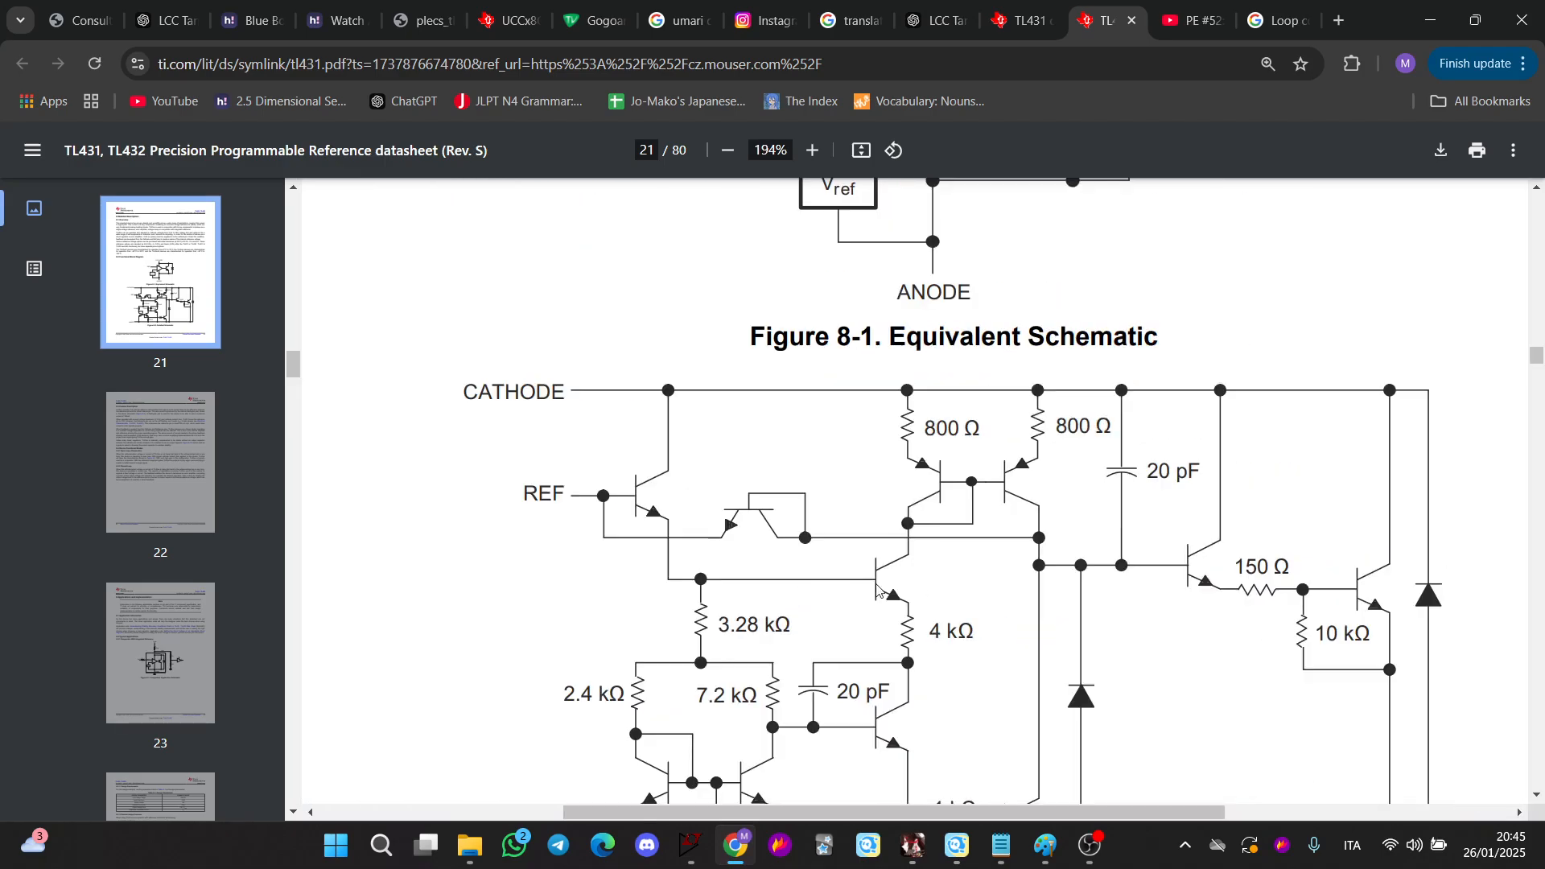
scroll(976, 571, "down", 6)
scroll(1002, 564, "down", 19)
scroll(1001, 565, "down", 3)
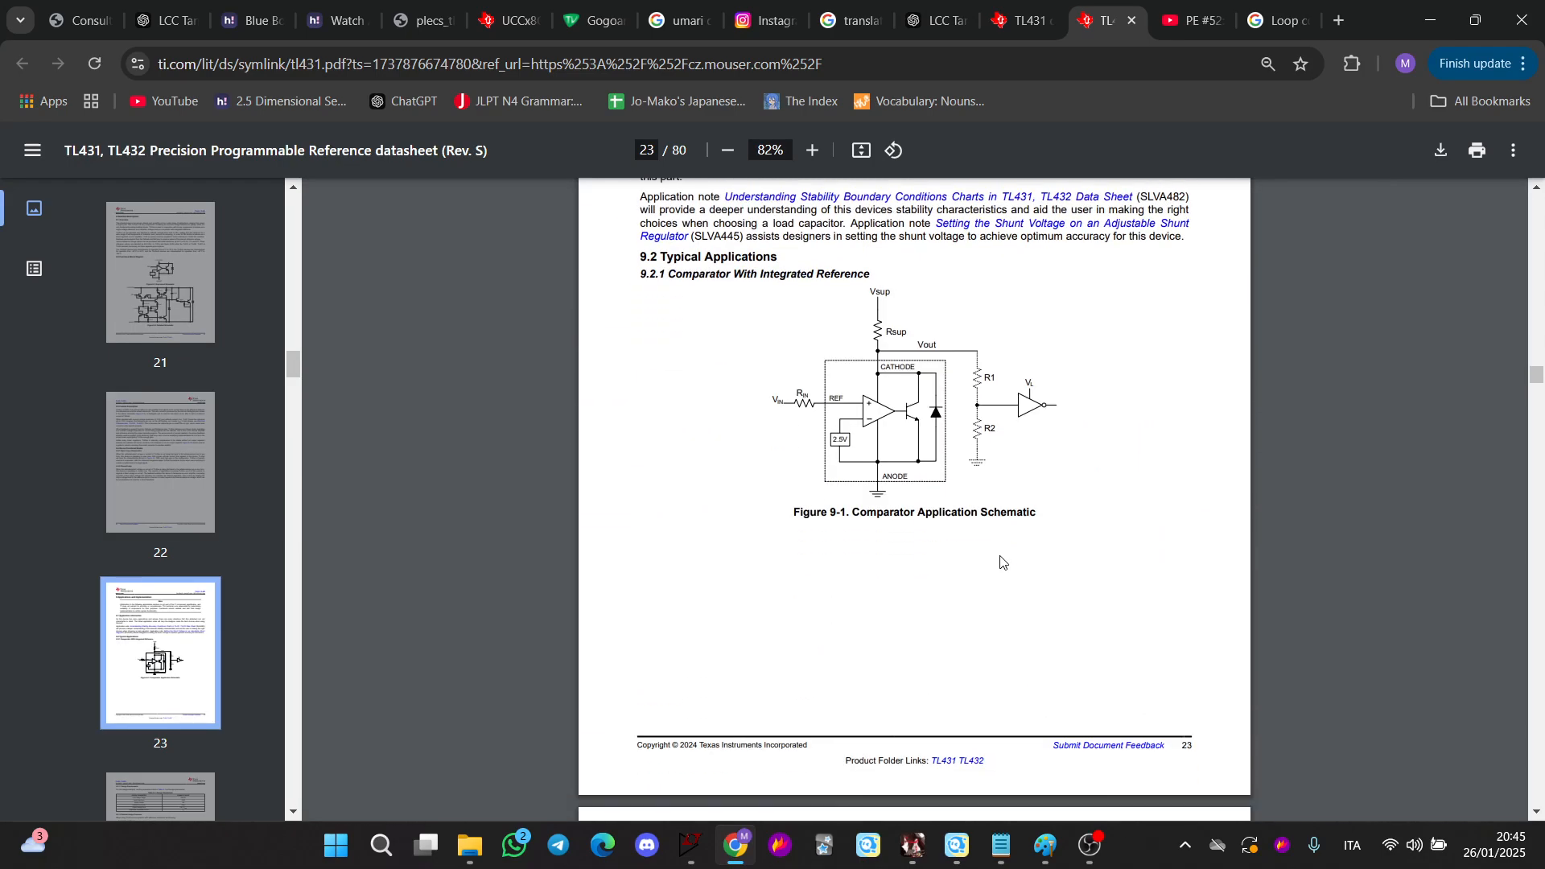
scroll(1005, 560, "up", 5)
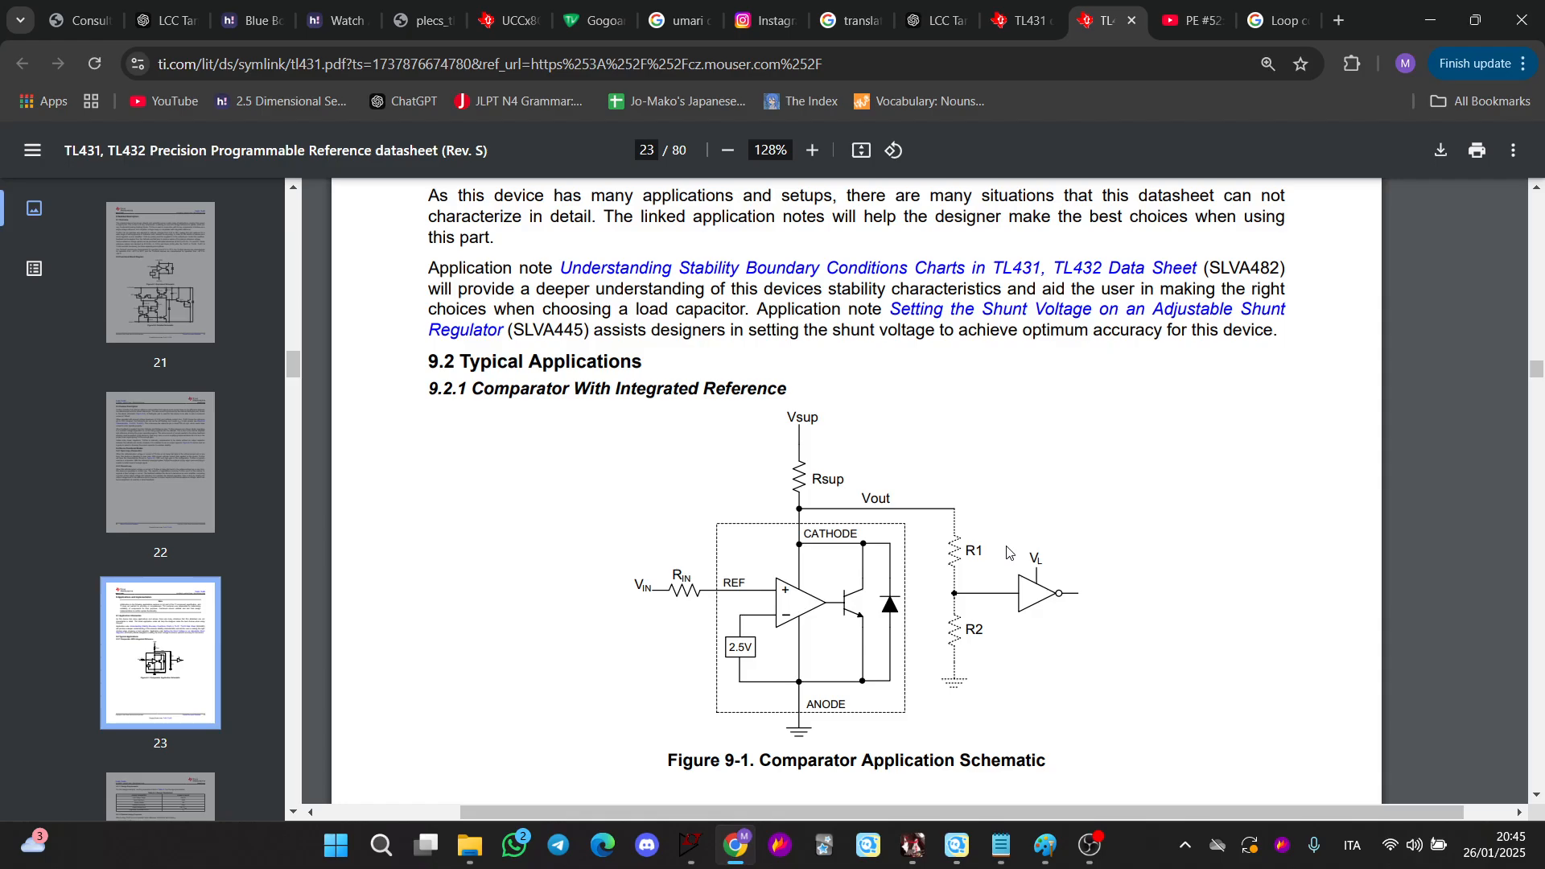
scroll(1007, 552, "down", 20)
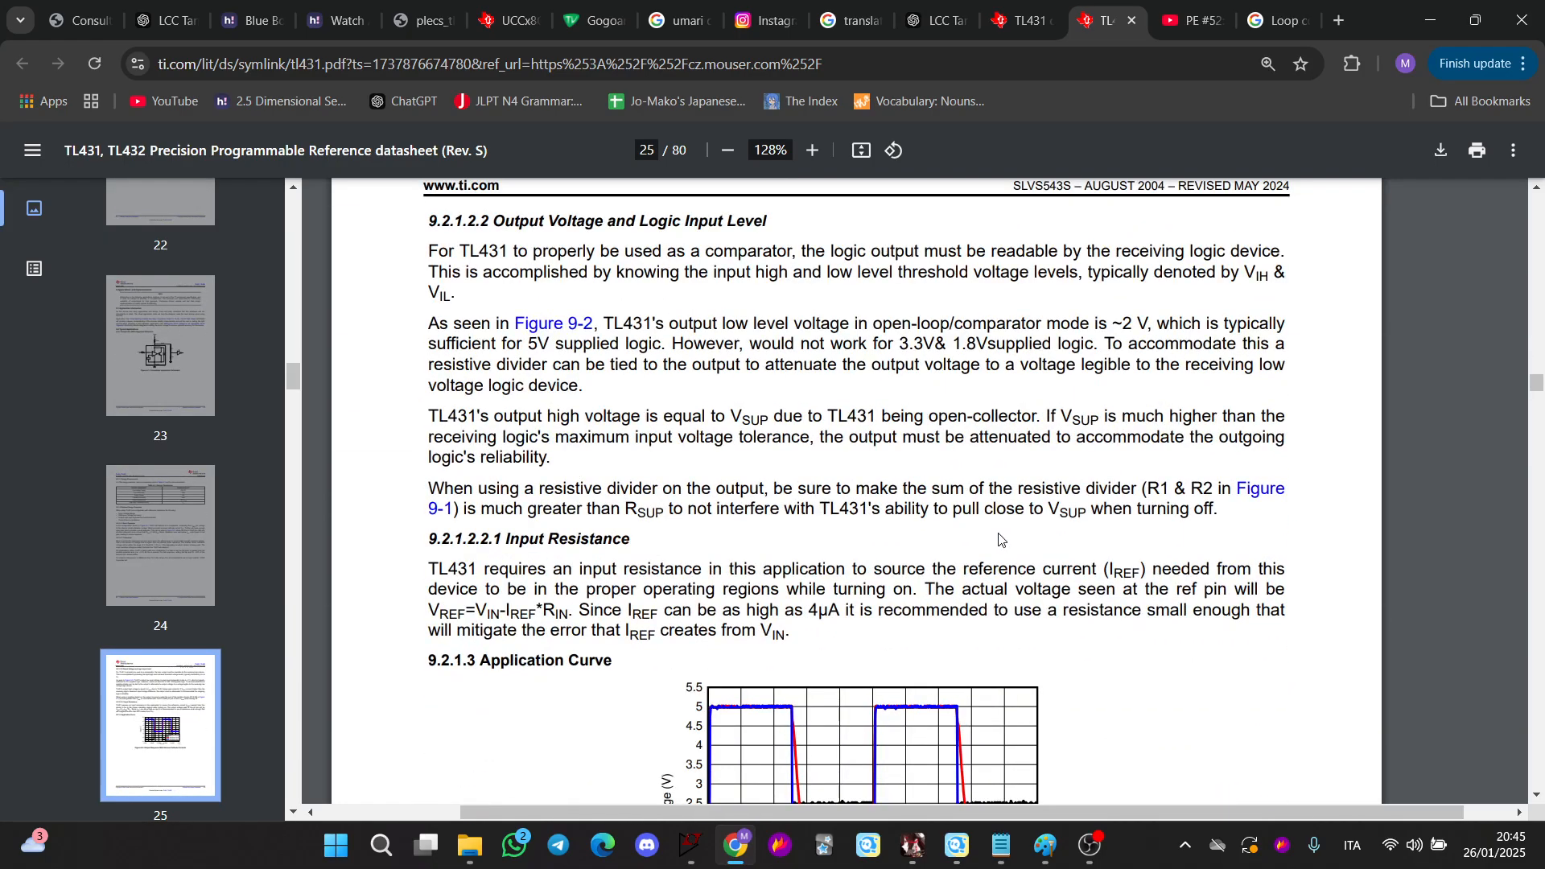
scroll(999, 539, "down", 15)
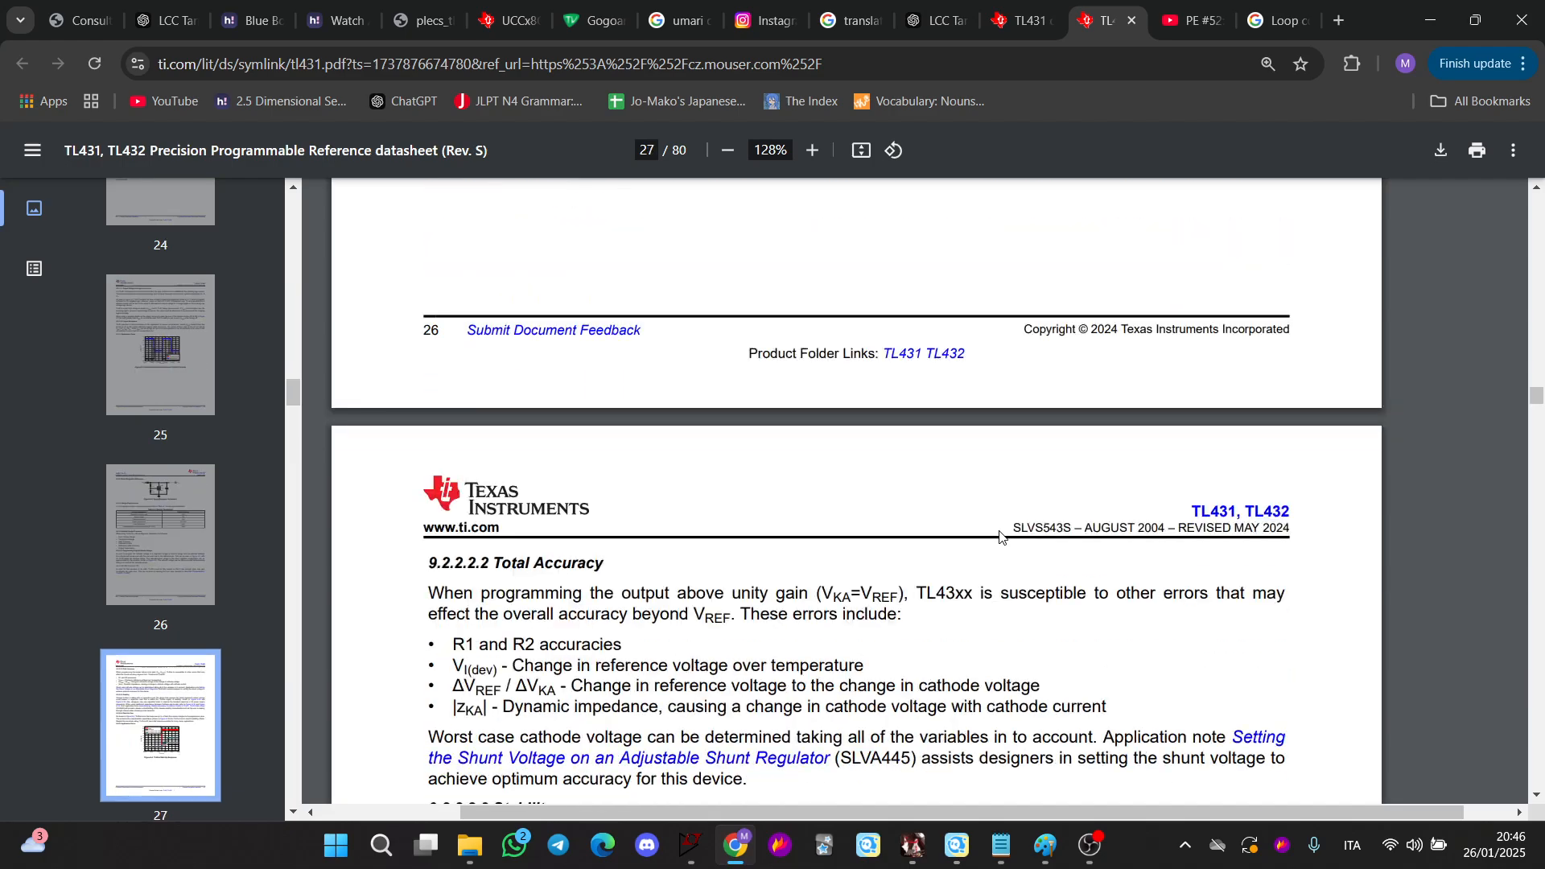
scroll(1001, 538, "down", 15)
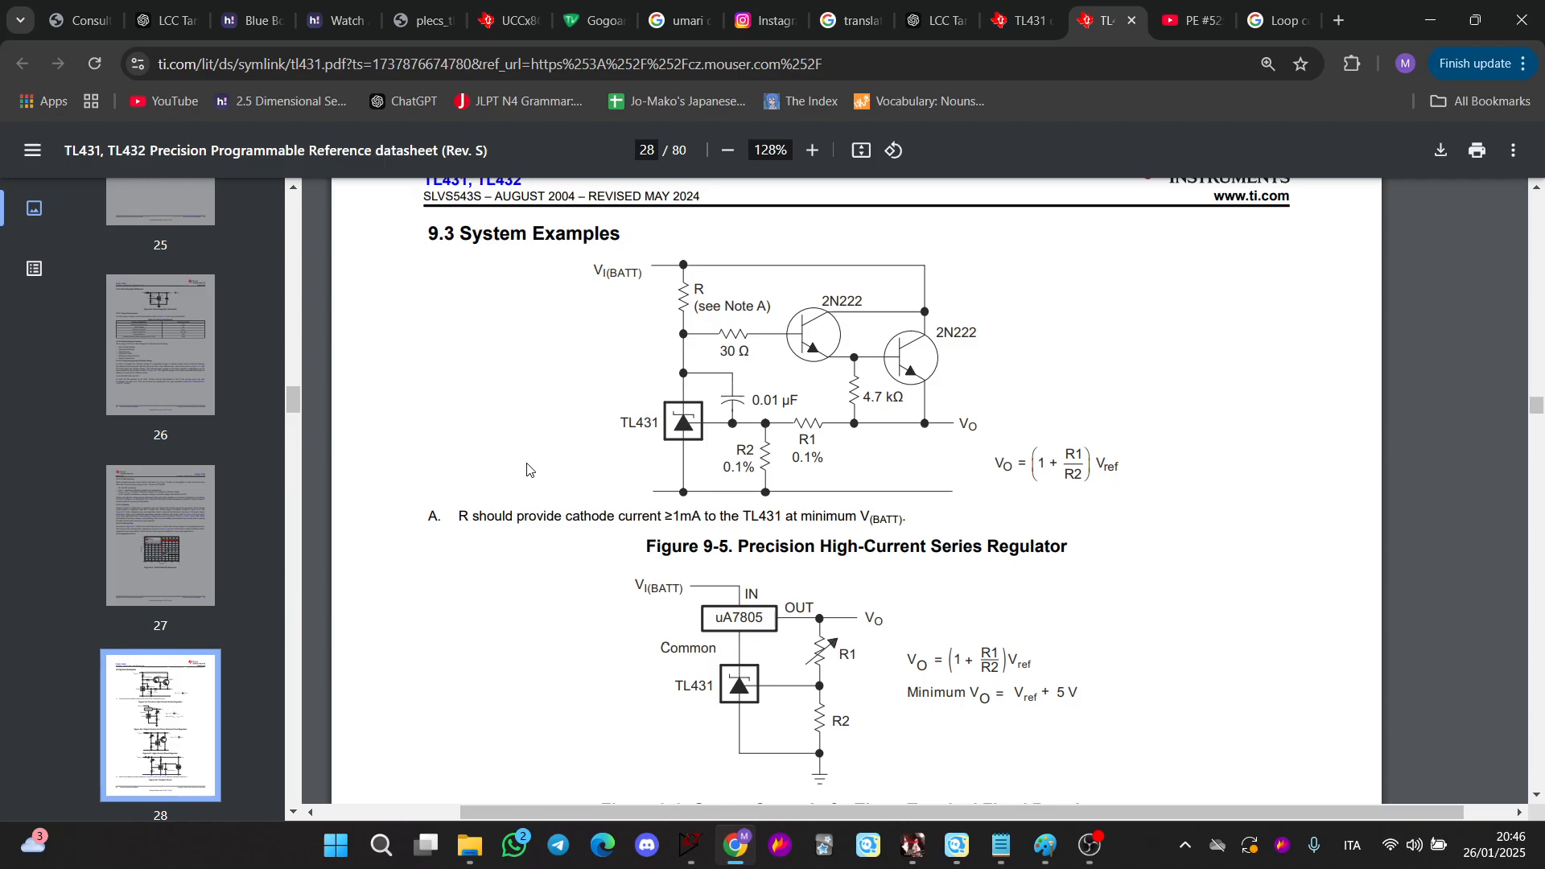
scroll(828, 432, "down", 12)
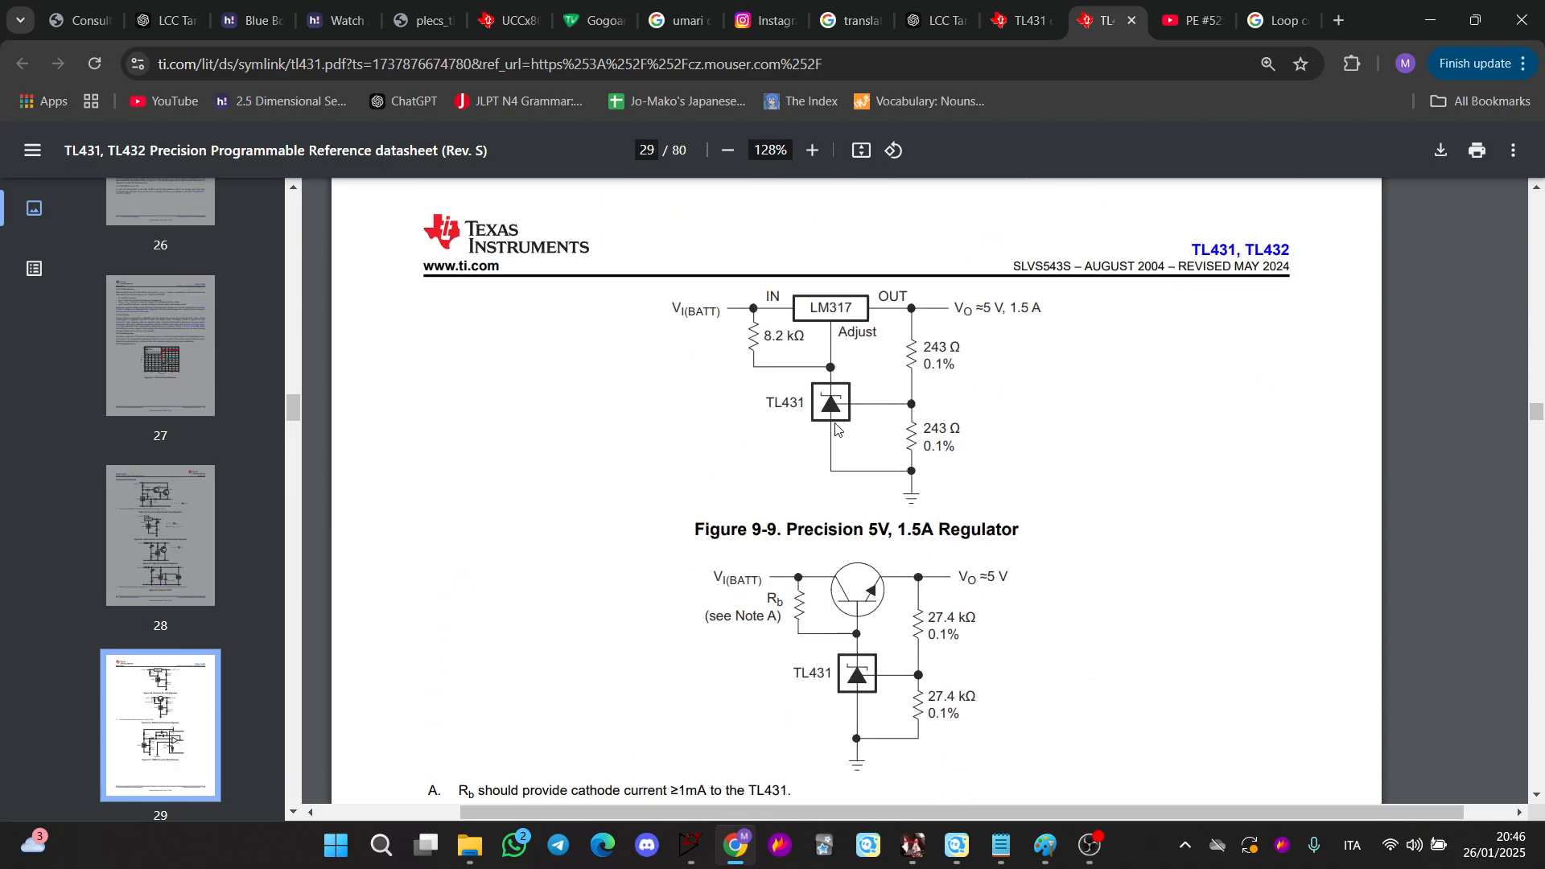
scroll(836, 428, "down", 7)
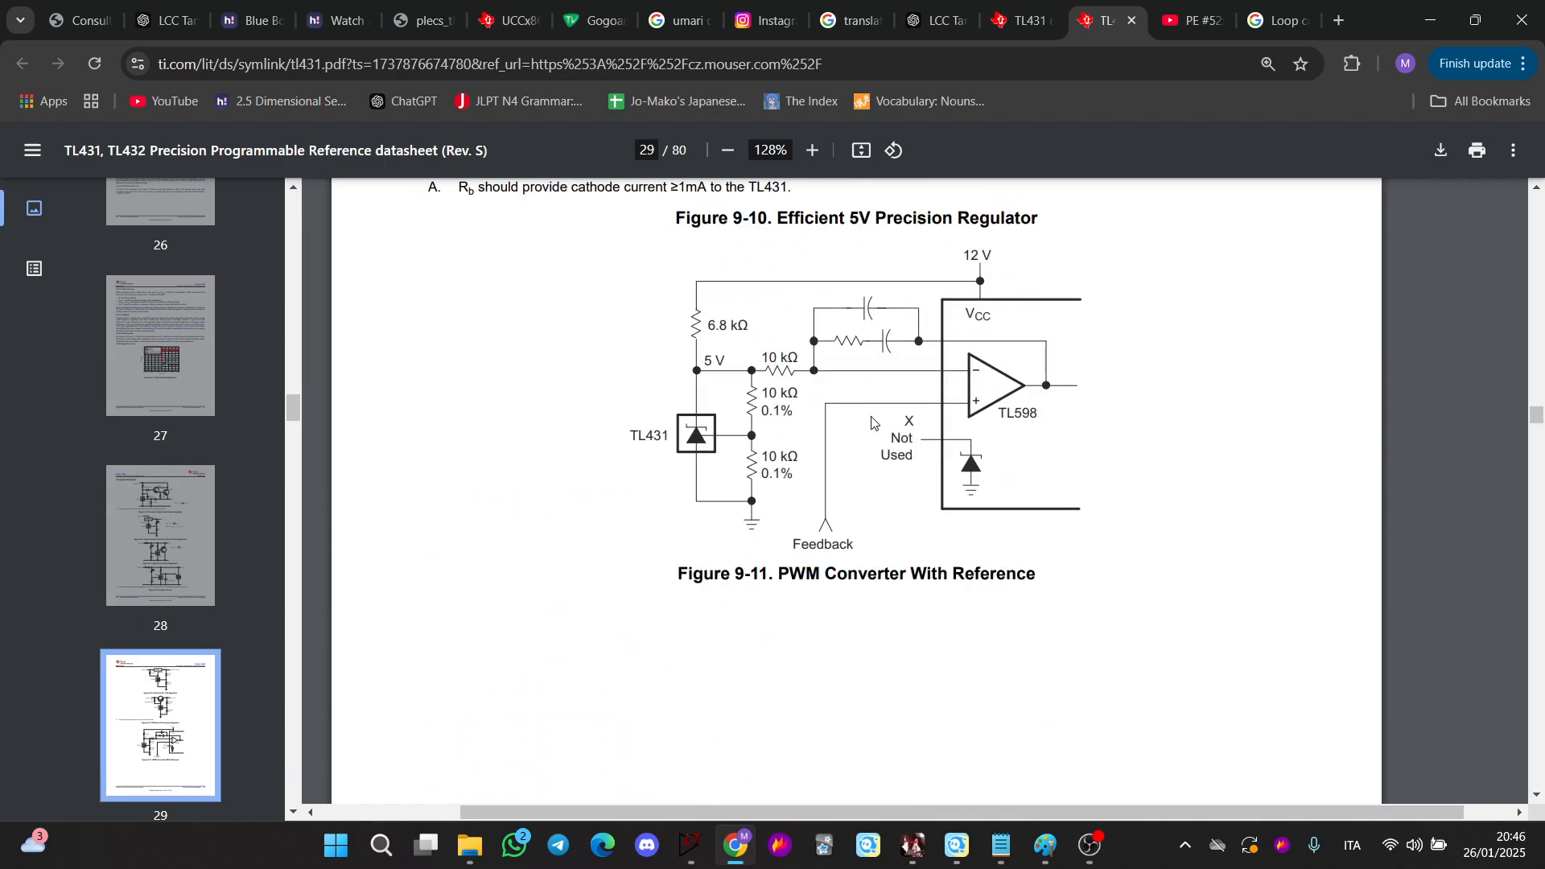
scroll(858, 433, "down", 10)
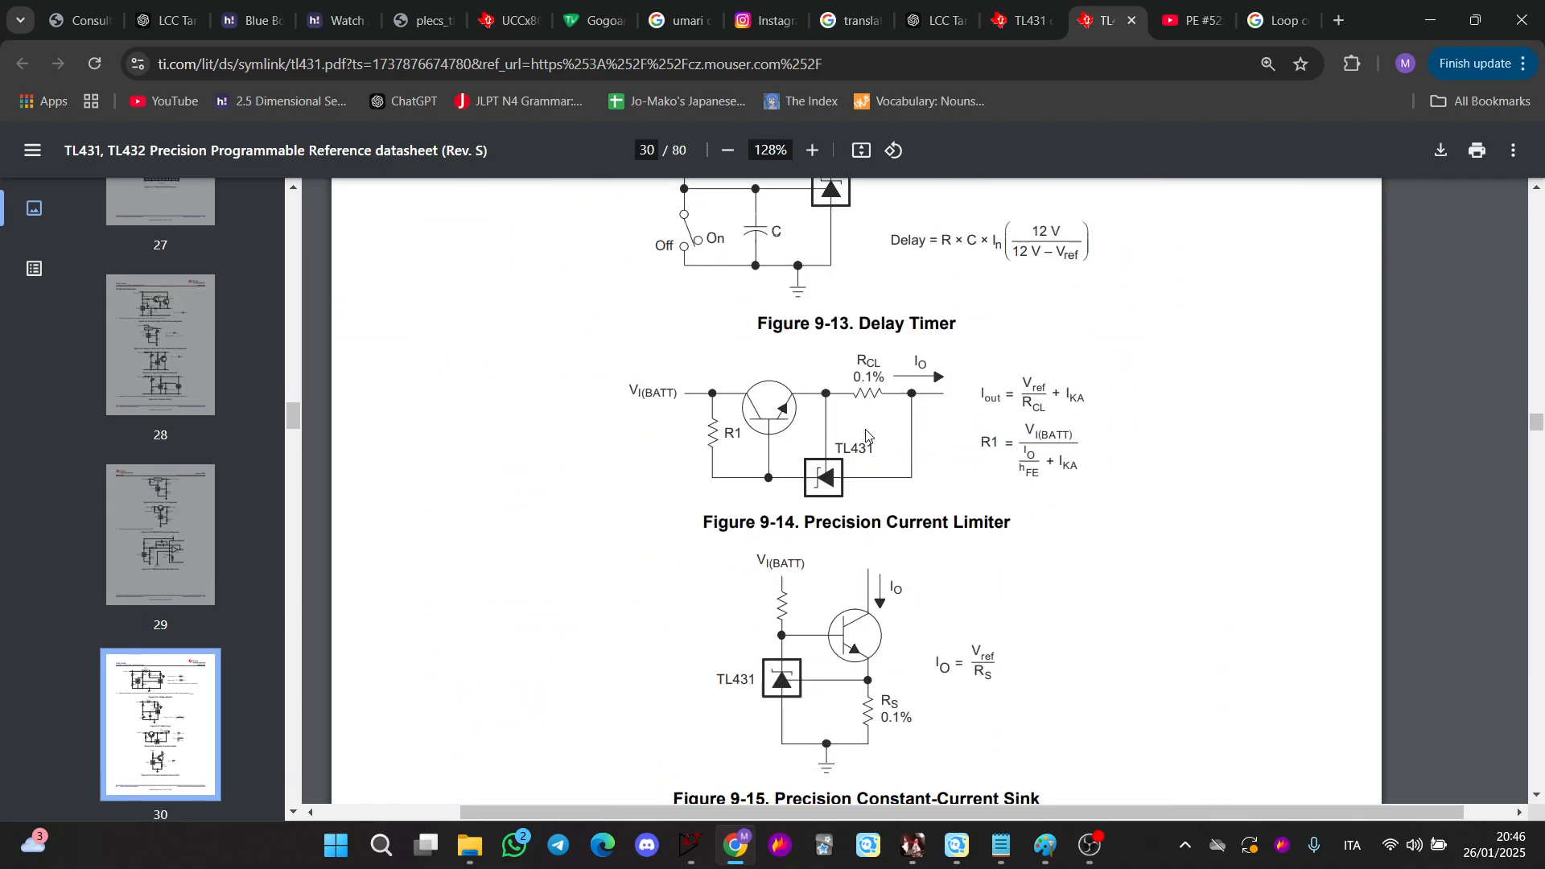
scroll(866, 435, "down", 4)
scroll(1018, 413, "up", 2)
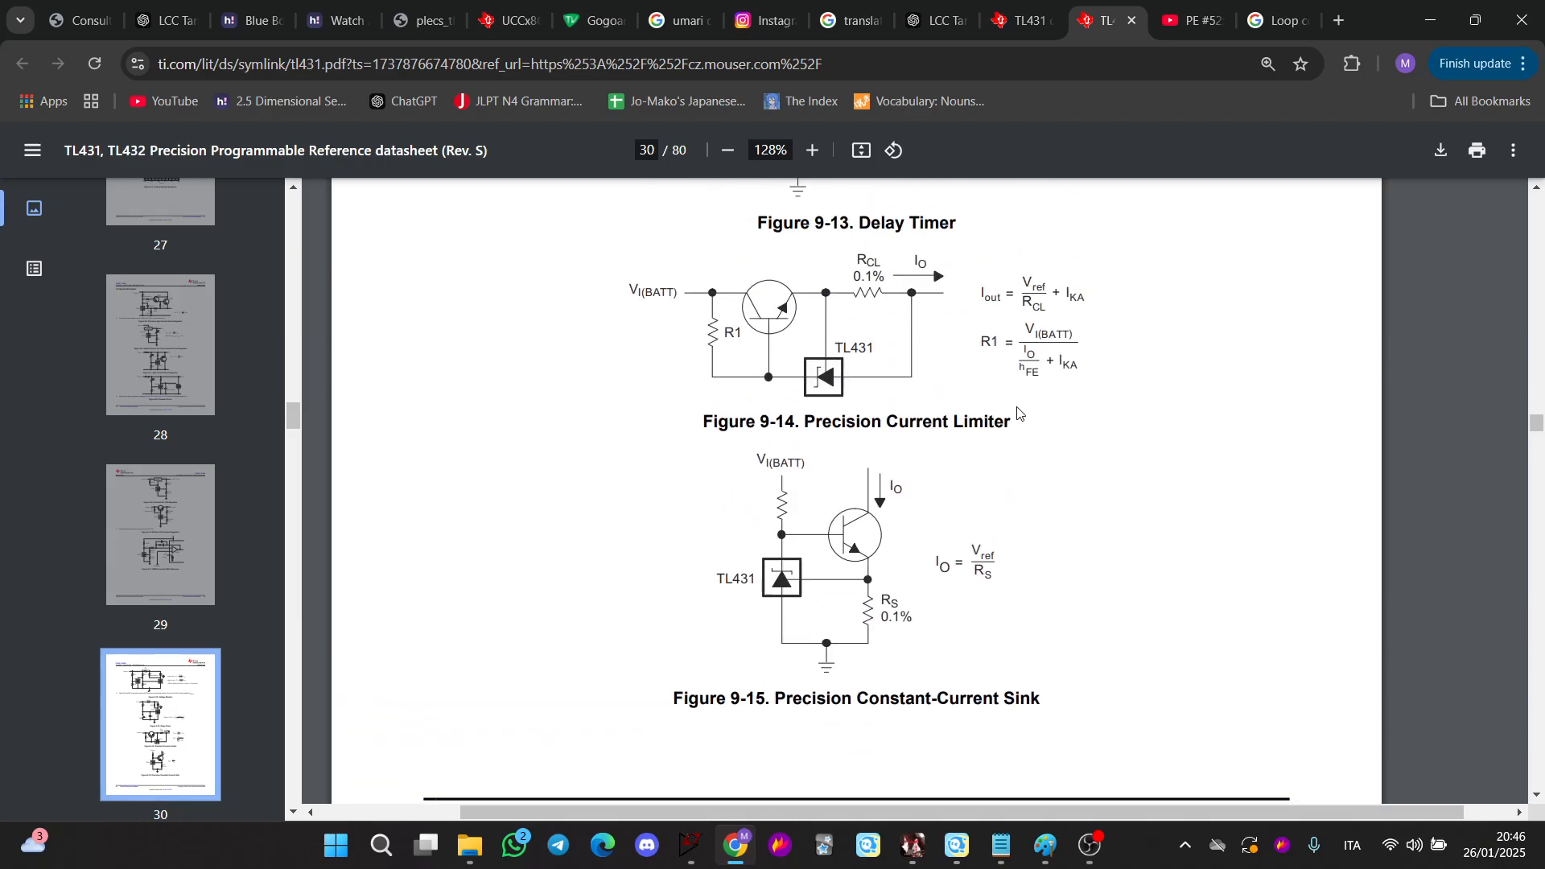
Return to LTspice and close the TL431Applications schematic window
left_click(1416, 24)
scroll(336, 588, "up", 2)
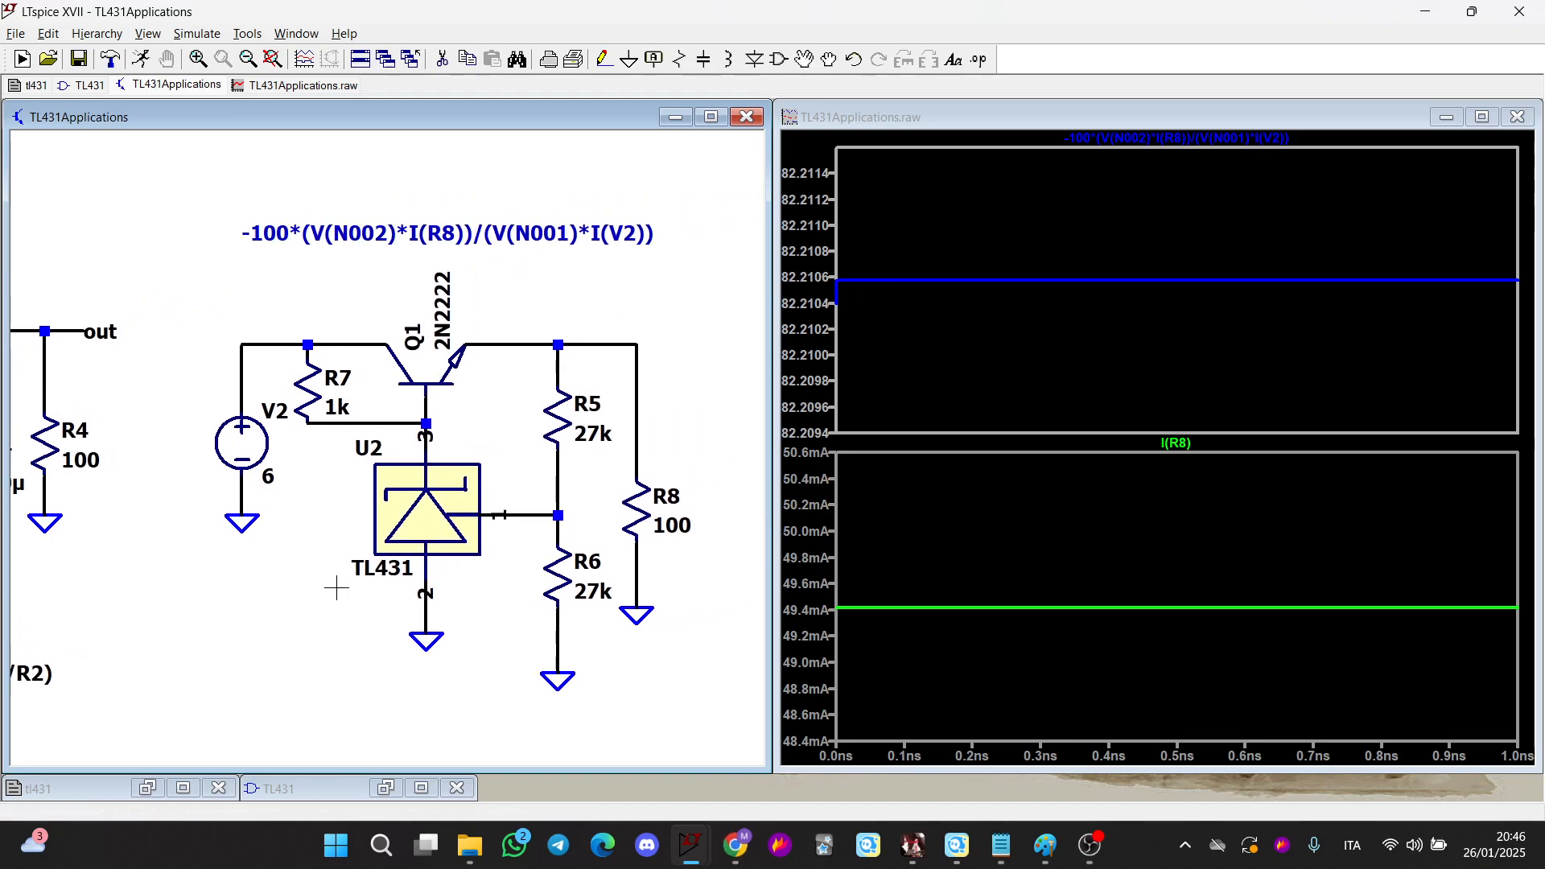
left_click_drag(336, 588, 503, 570)
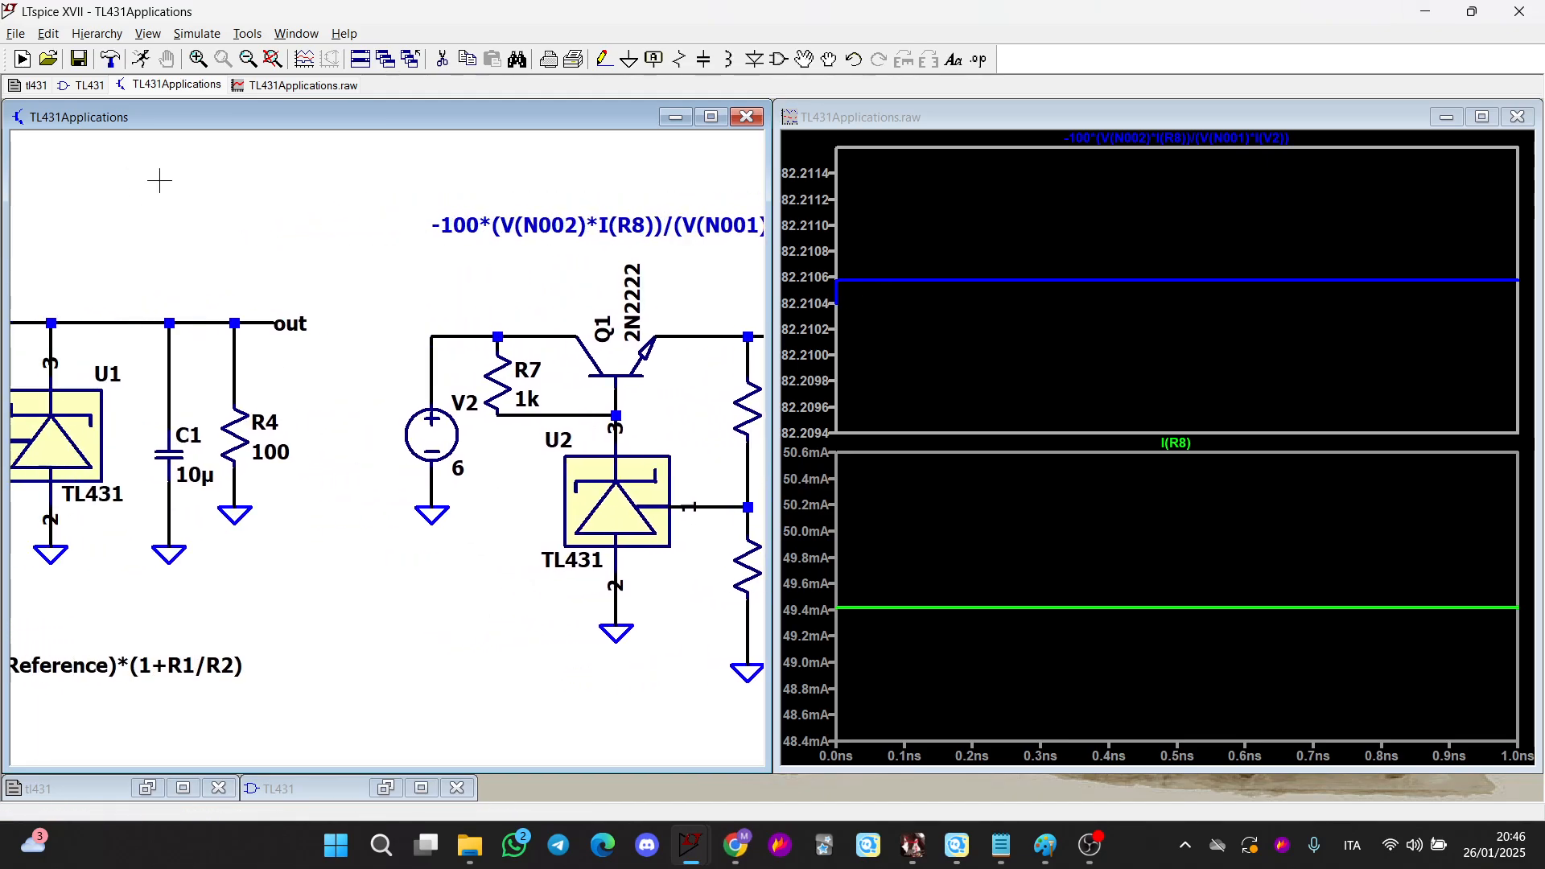
scroll(394, 276, "down", 1)
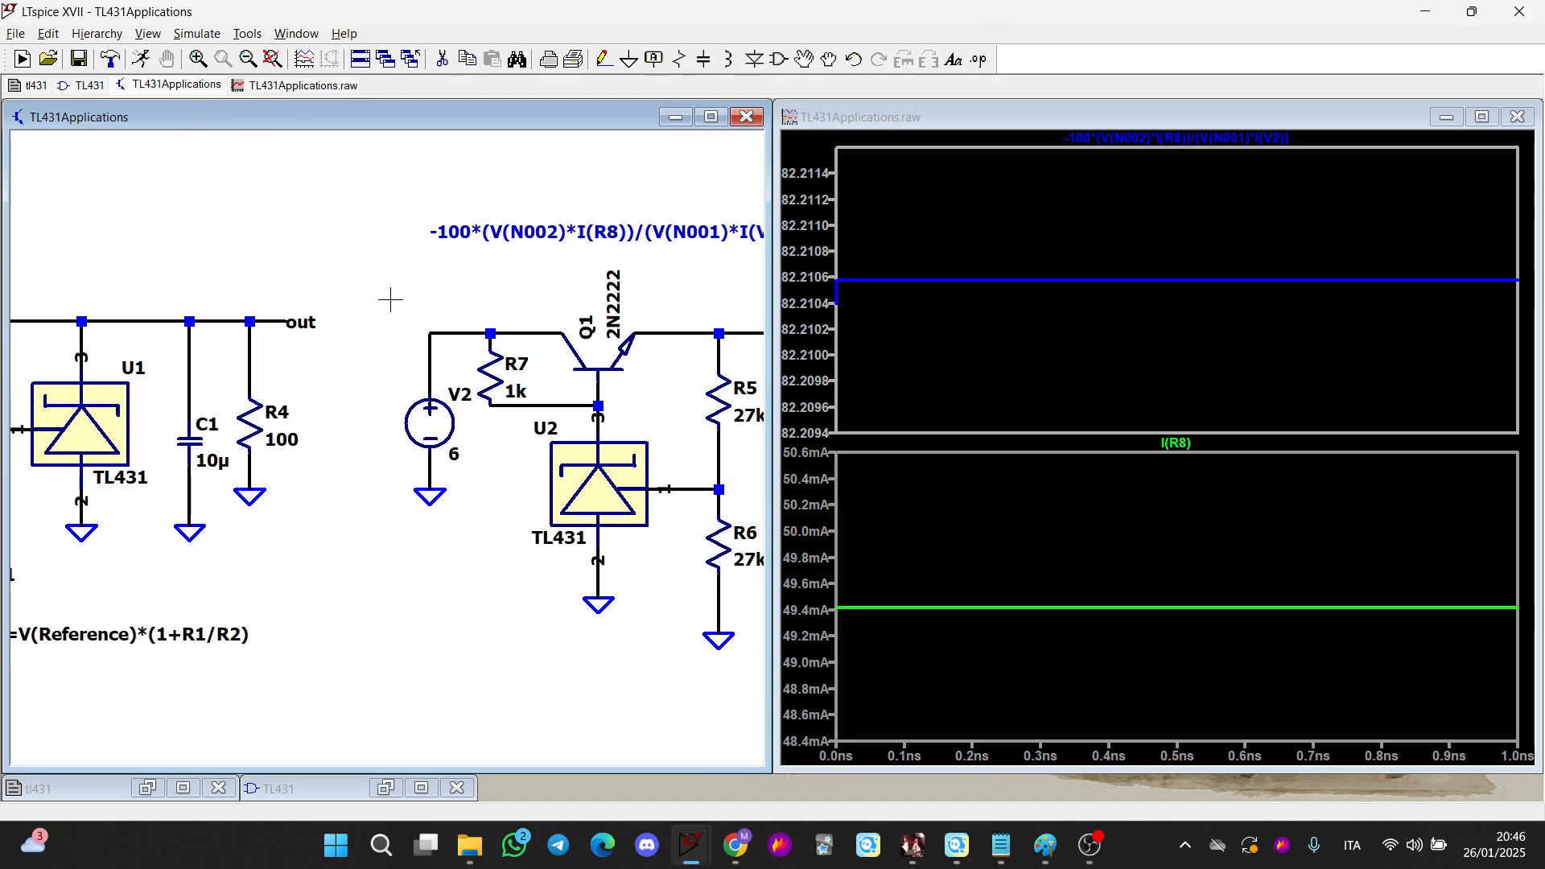
scroll(394, 276, "up", 1)
scroll(303, 321, "down", 3)
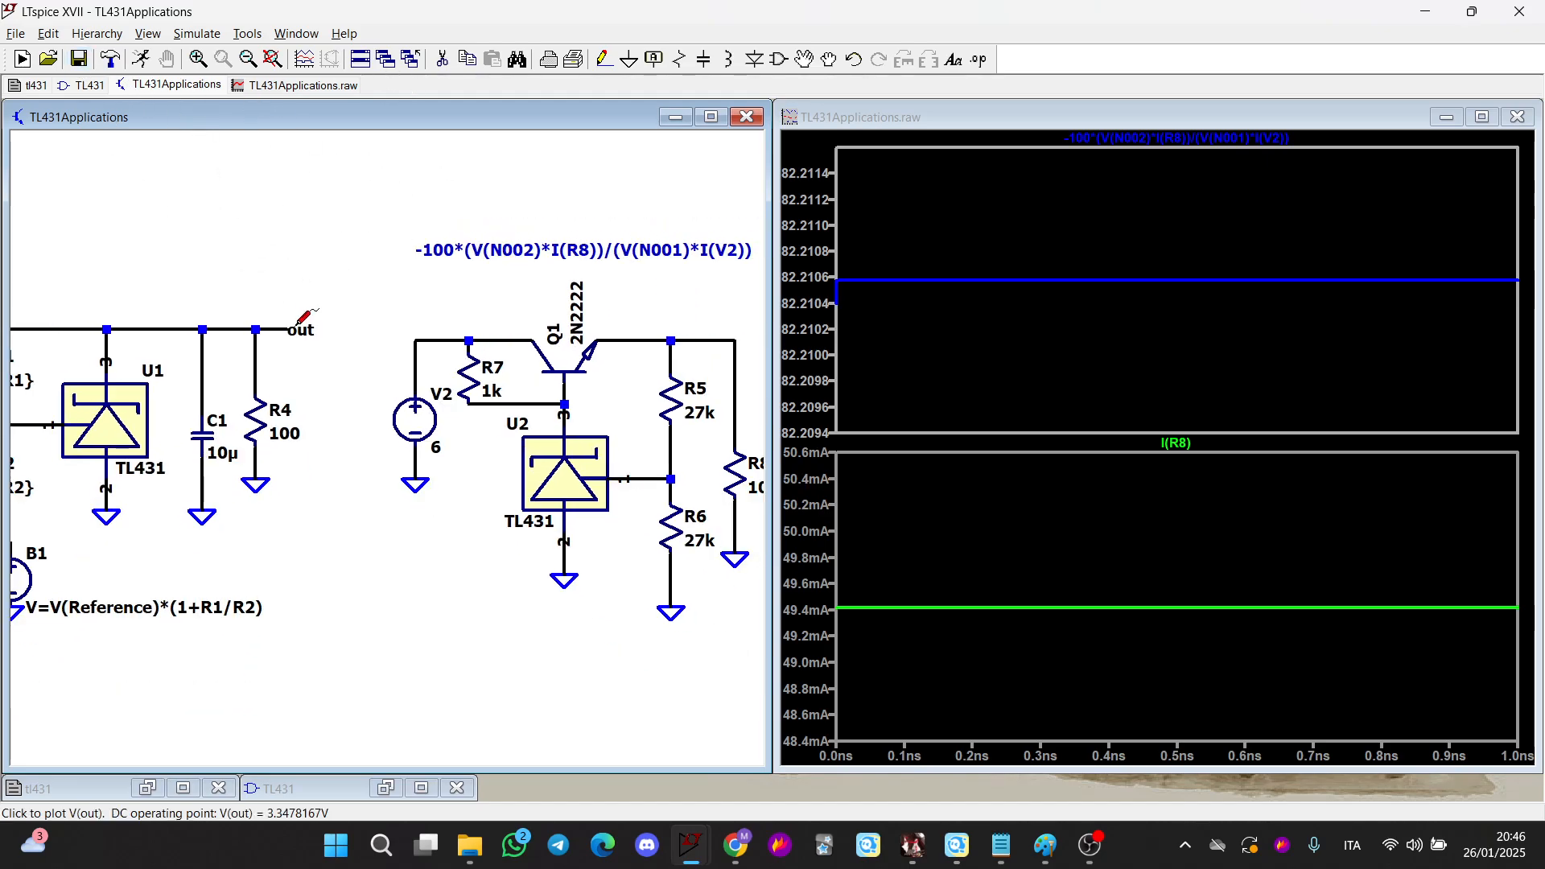
right_click(153, 90)
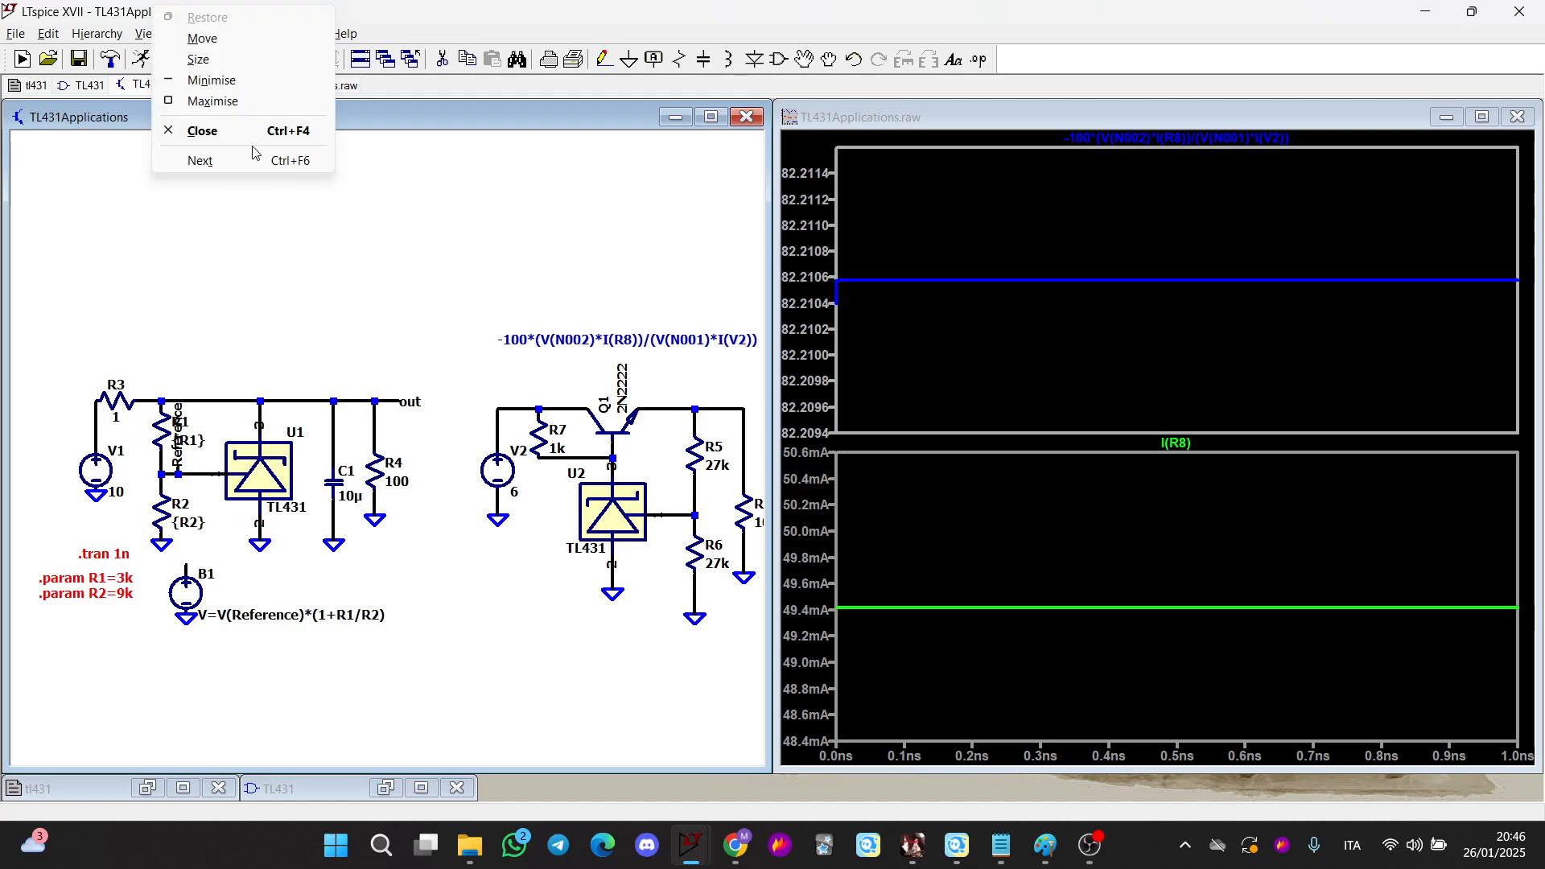
left_click(235, 137)
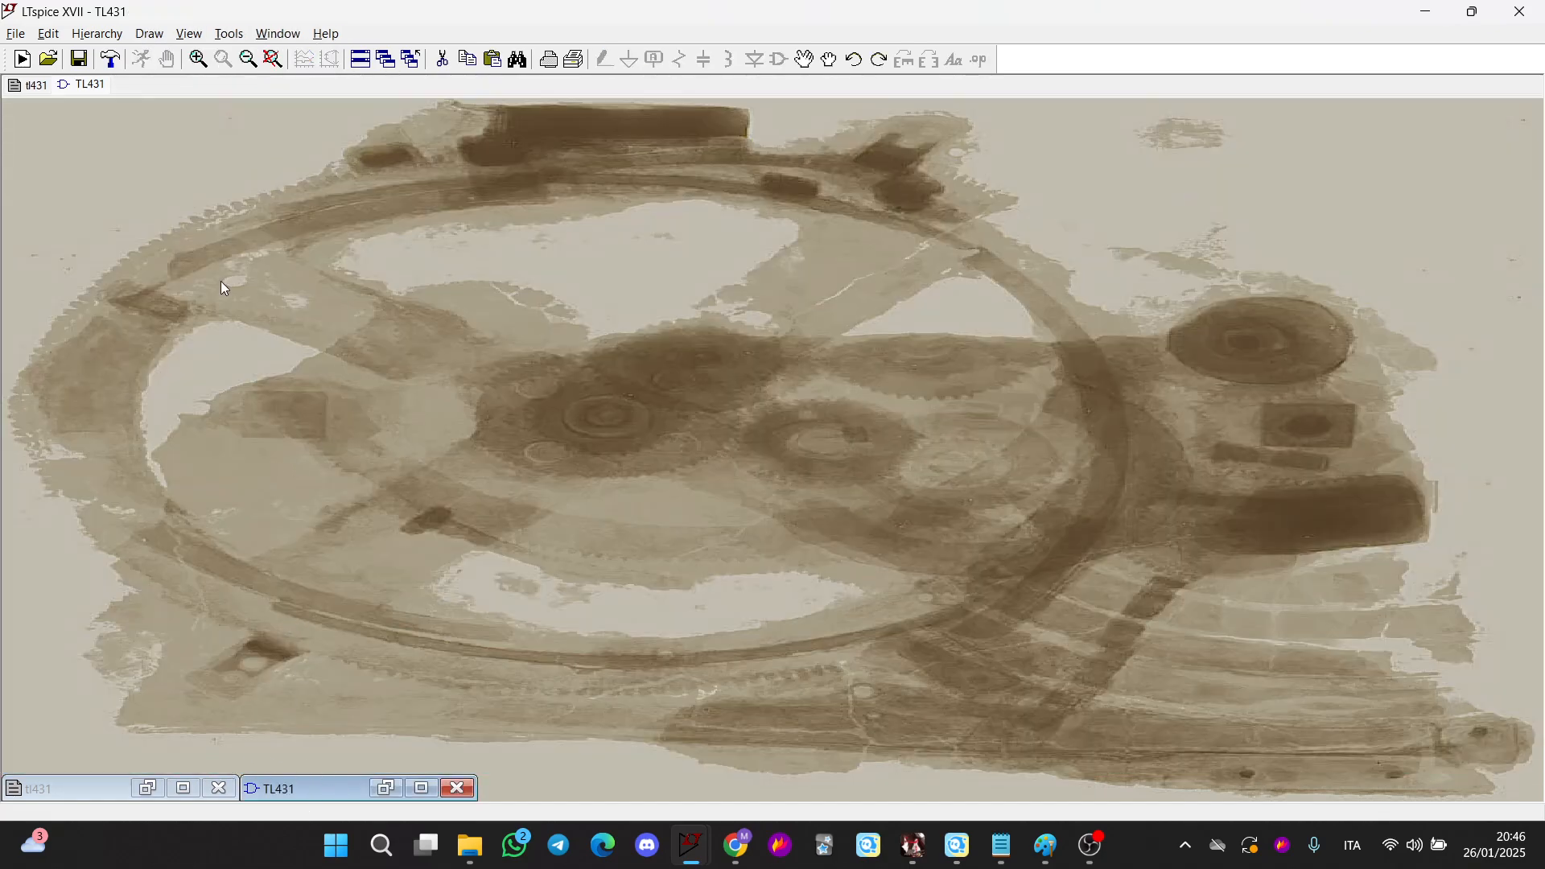
Open the Closed Loop Buck with PI schematic and maximise its window
left_click(57, 60)
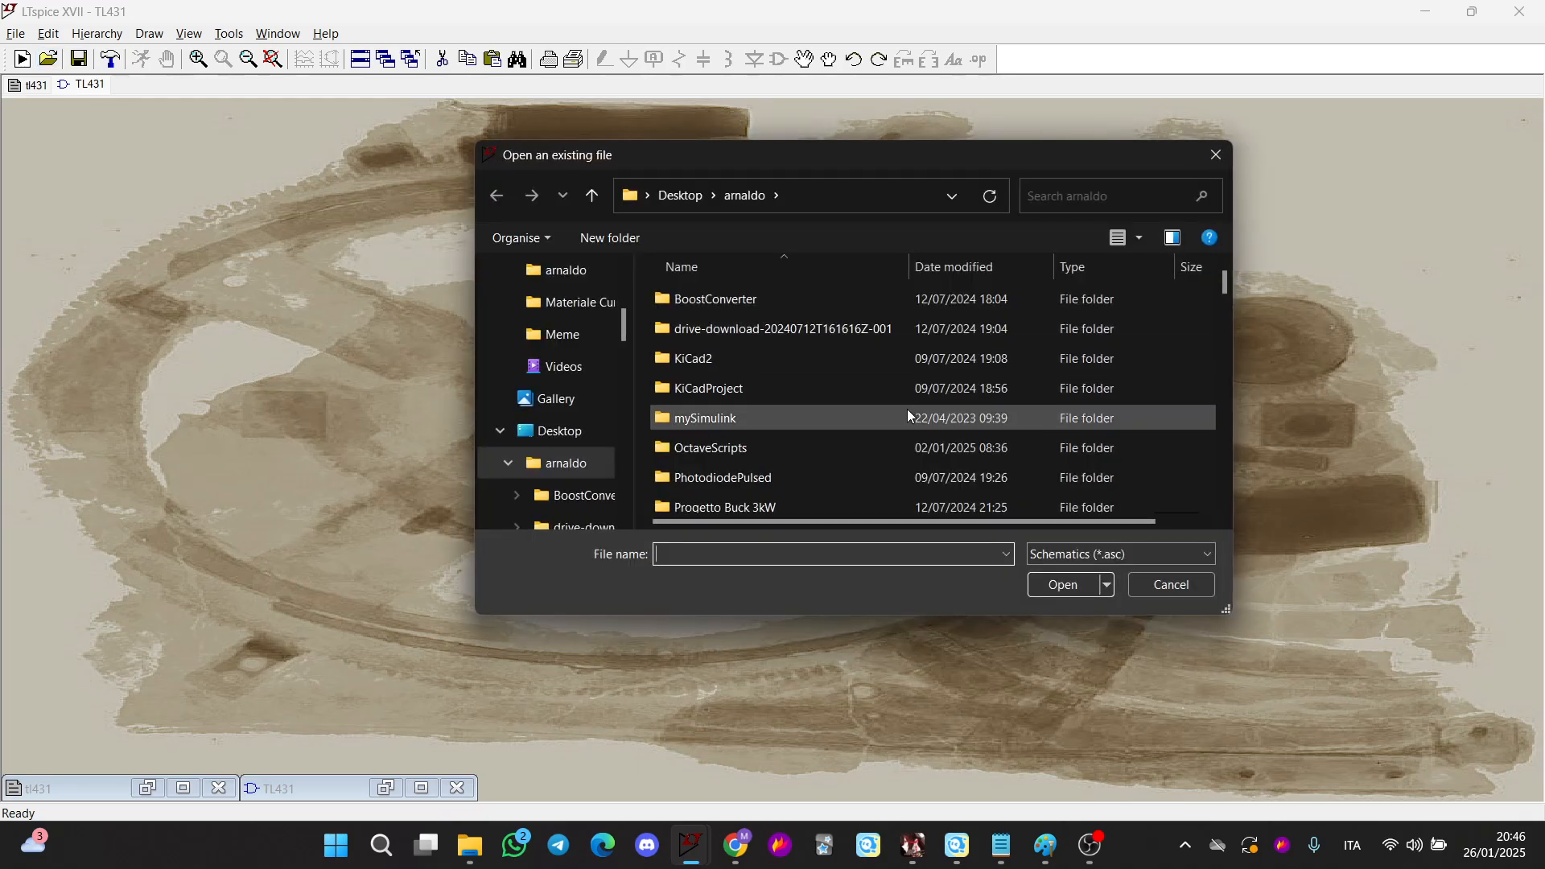
scroll(909, 403, "down", 2)
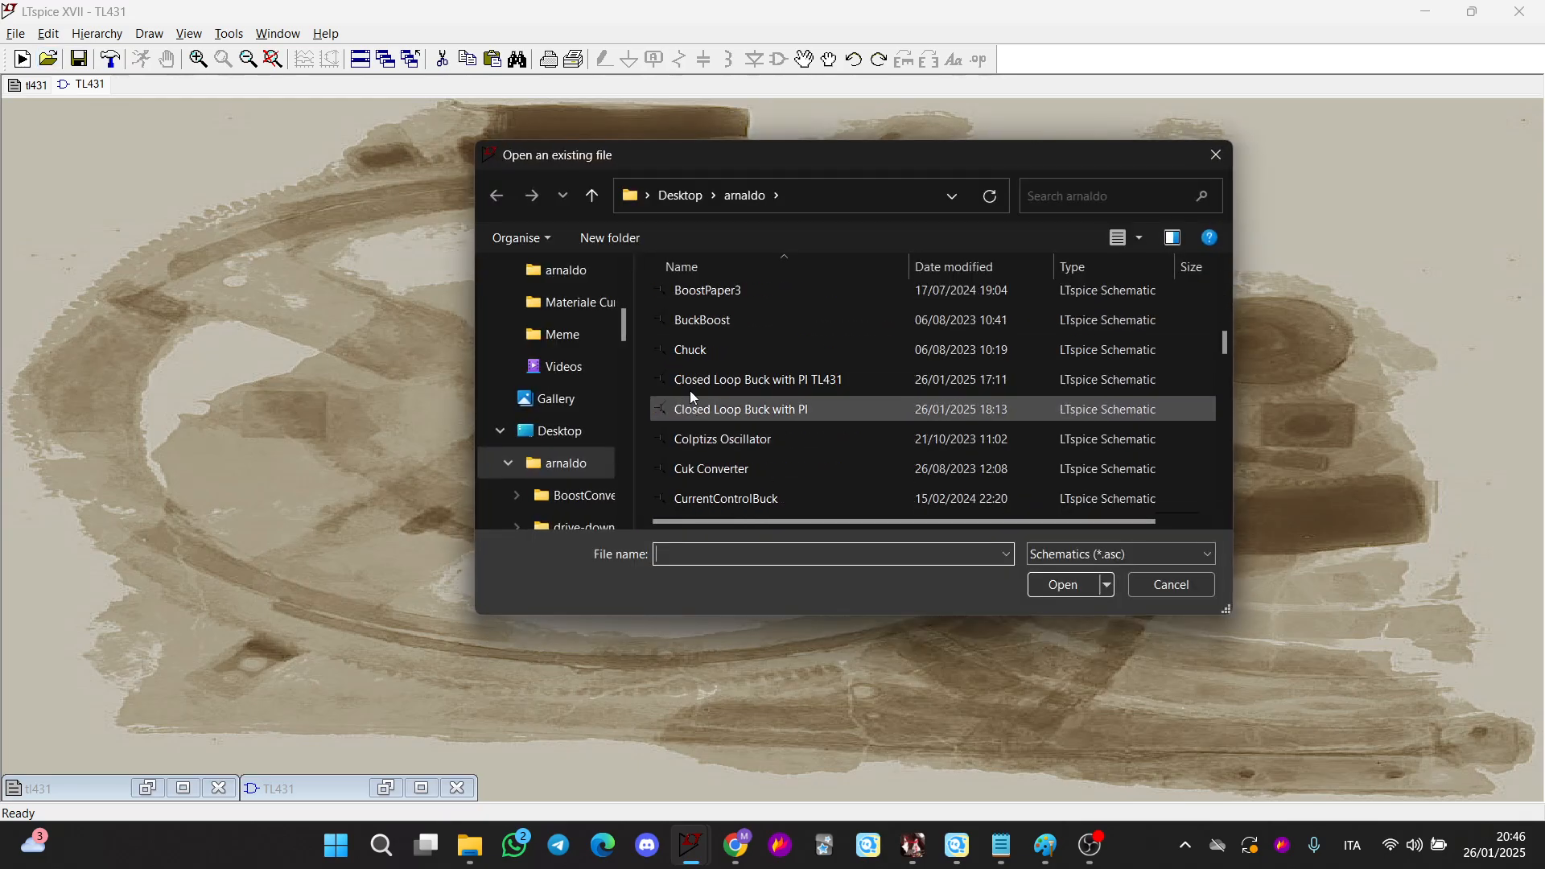
double_click(723, 410)
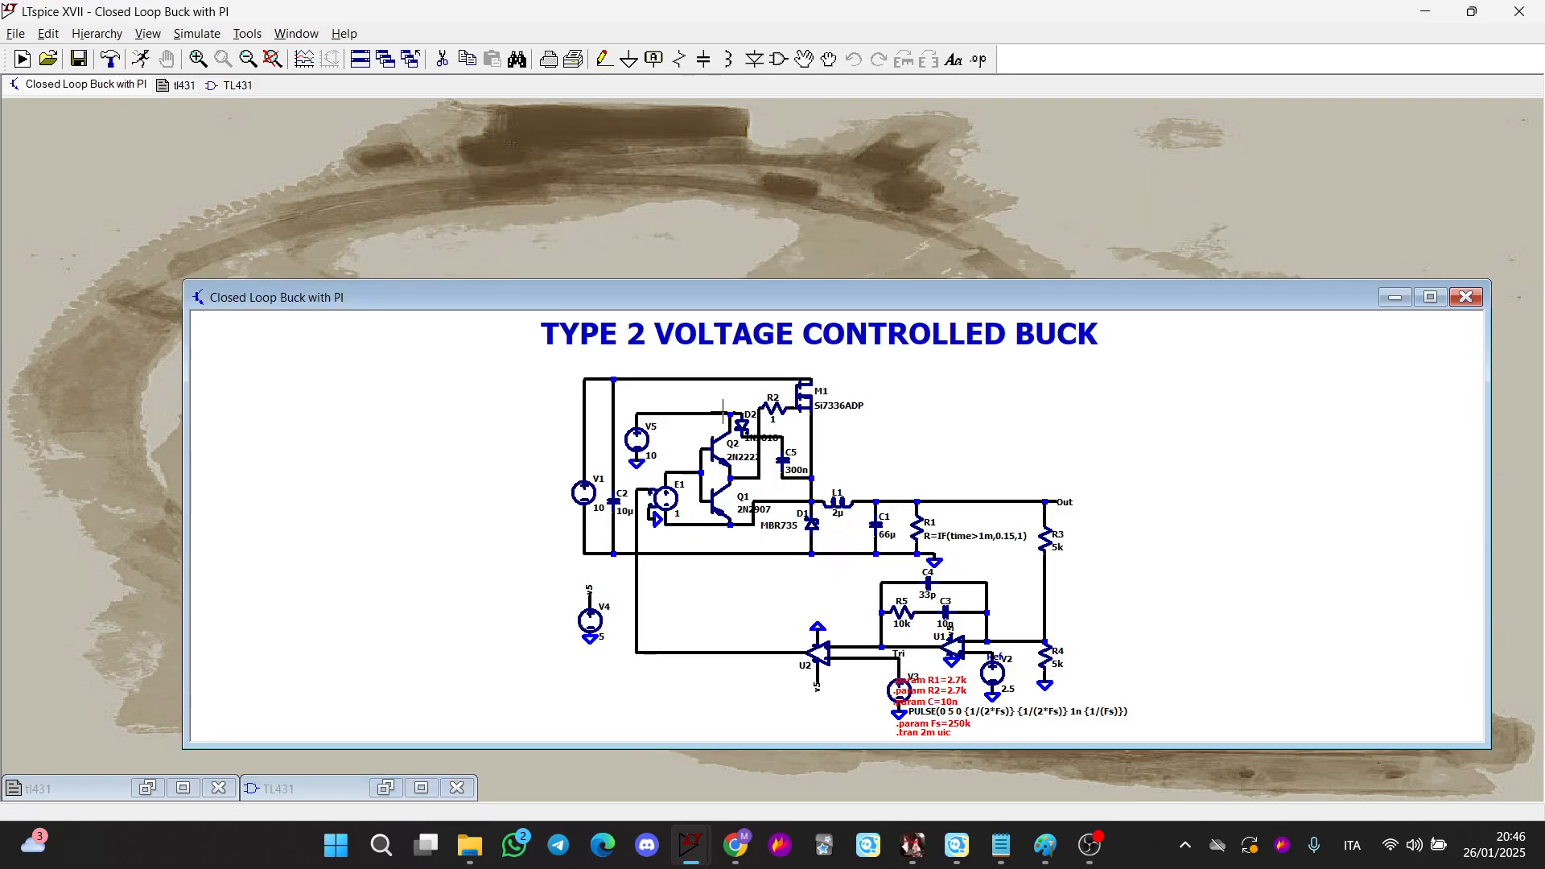
left_click(1429, 298)
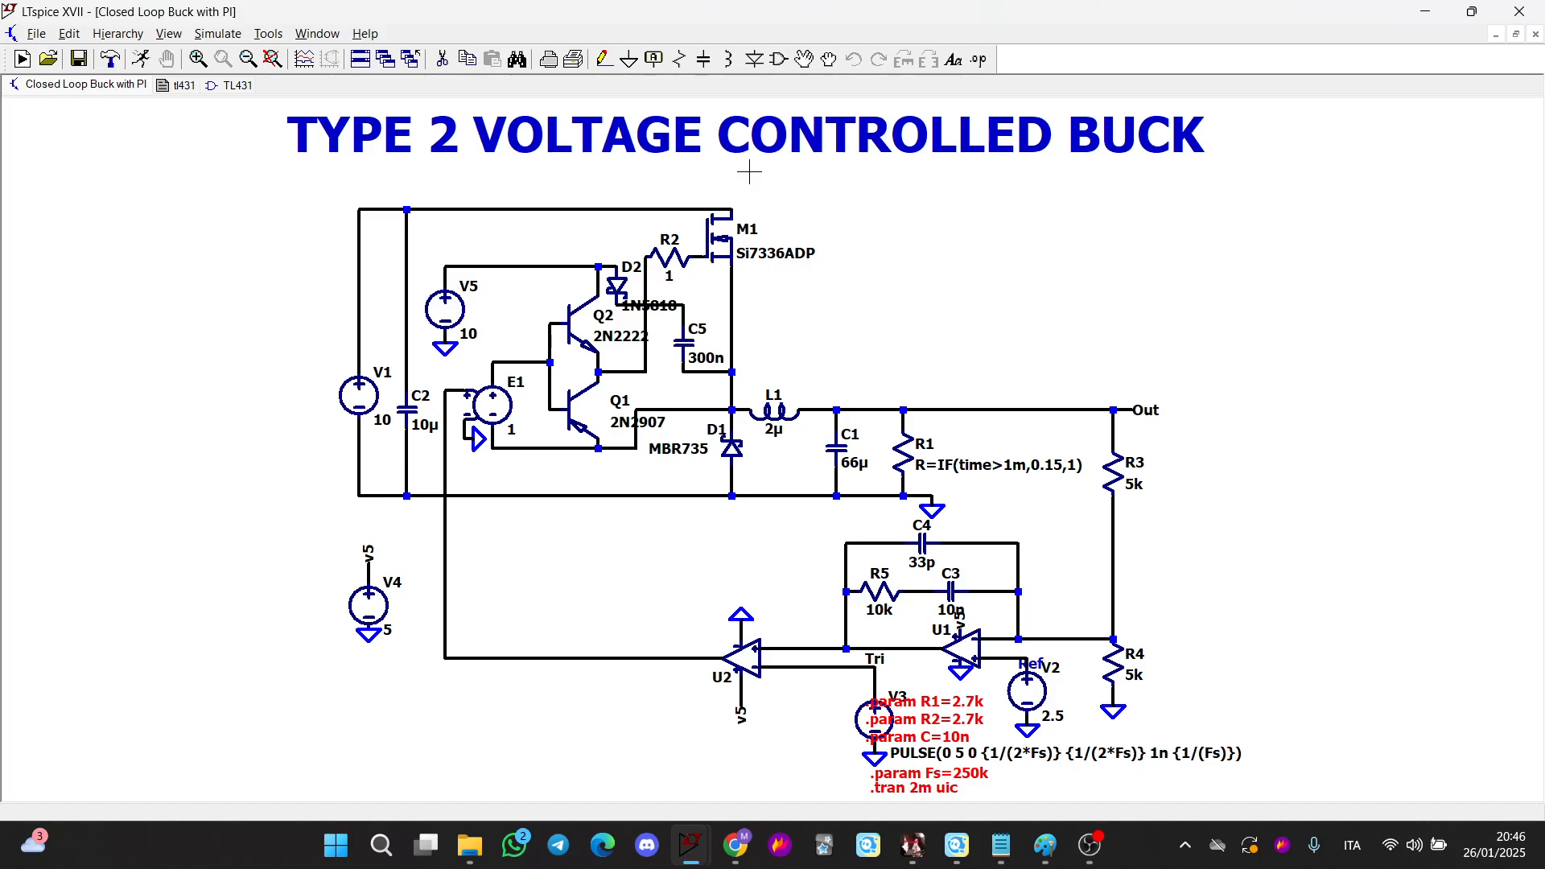
Examine the Type 2 voltage-controlled buck schematic's power stage, driver and compensator network
scroll(1234, 562, "up", 1)
scroll(1089, 513, "up", 1)
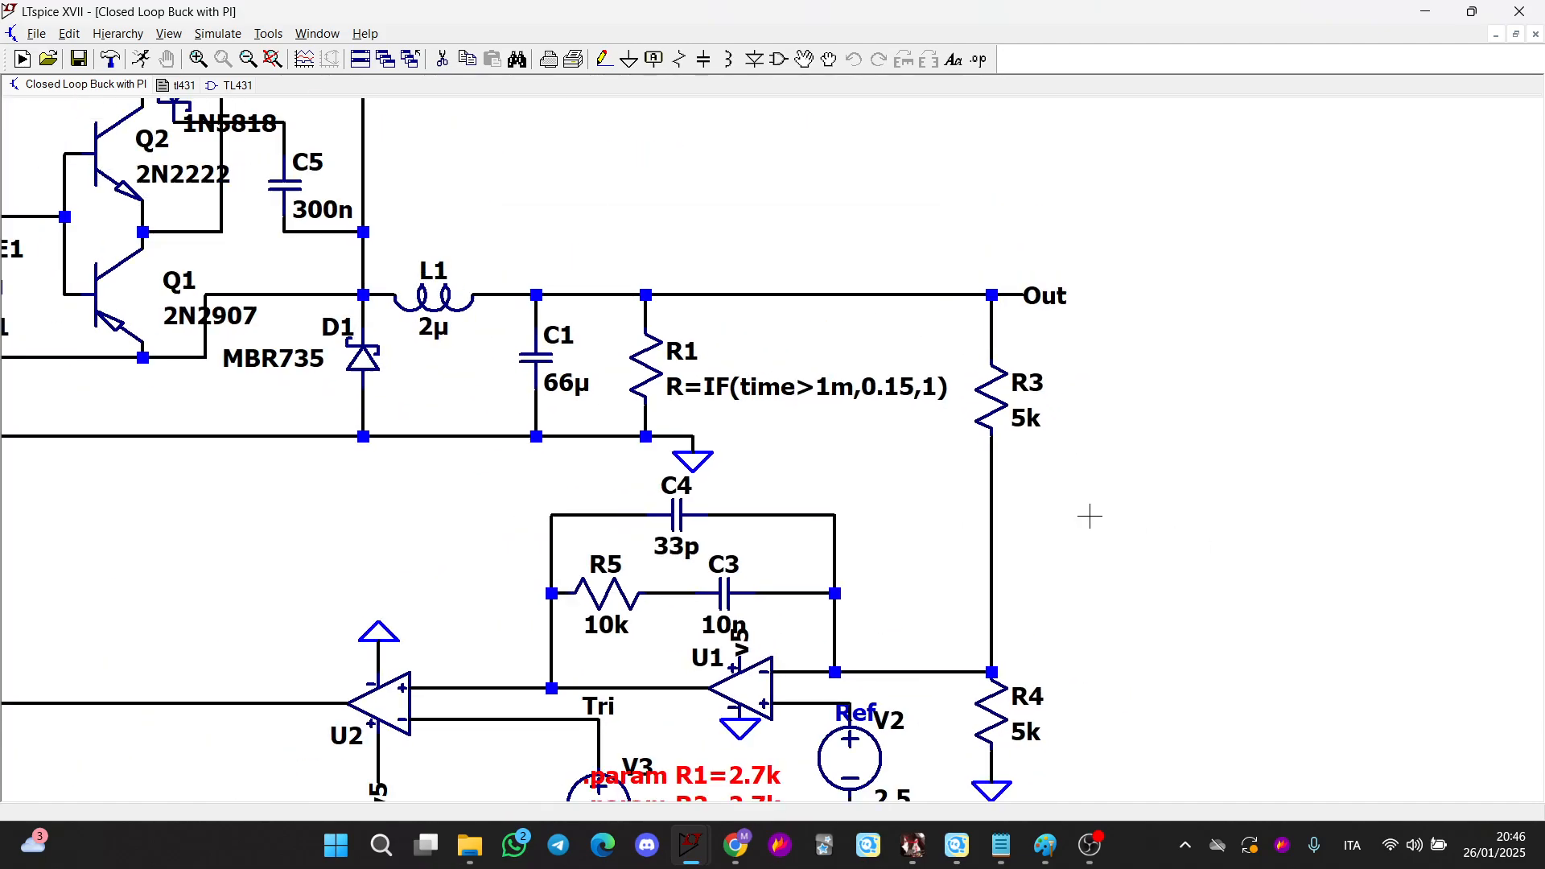
scroll(768, 435, "up", 1)
scroll(629, 573, "up", 1)
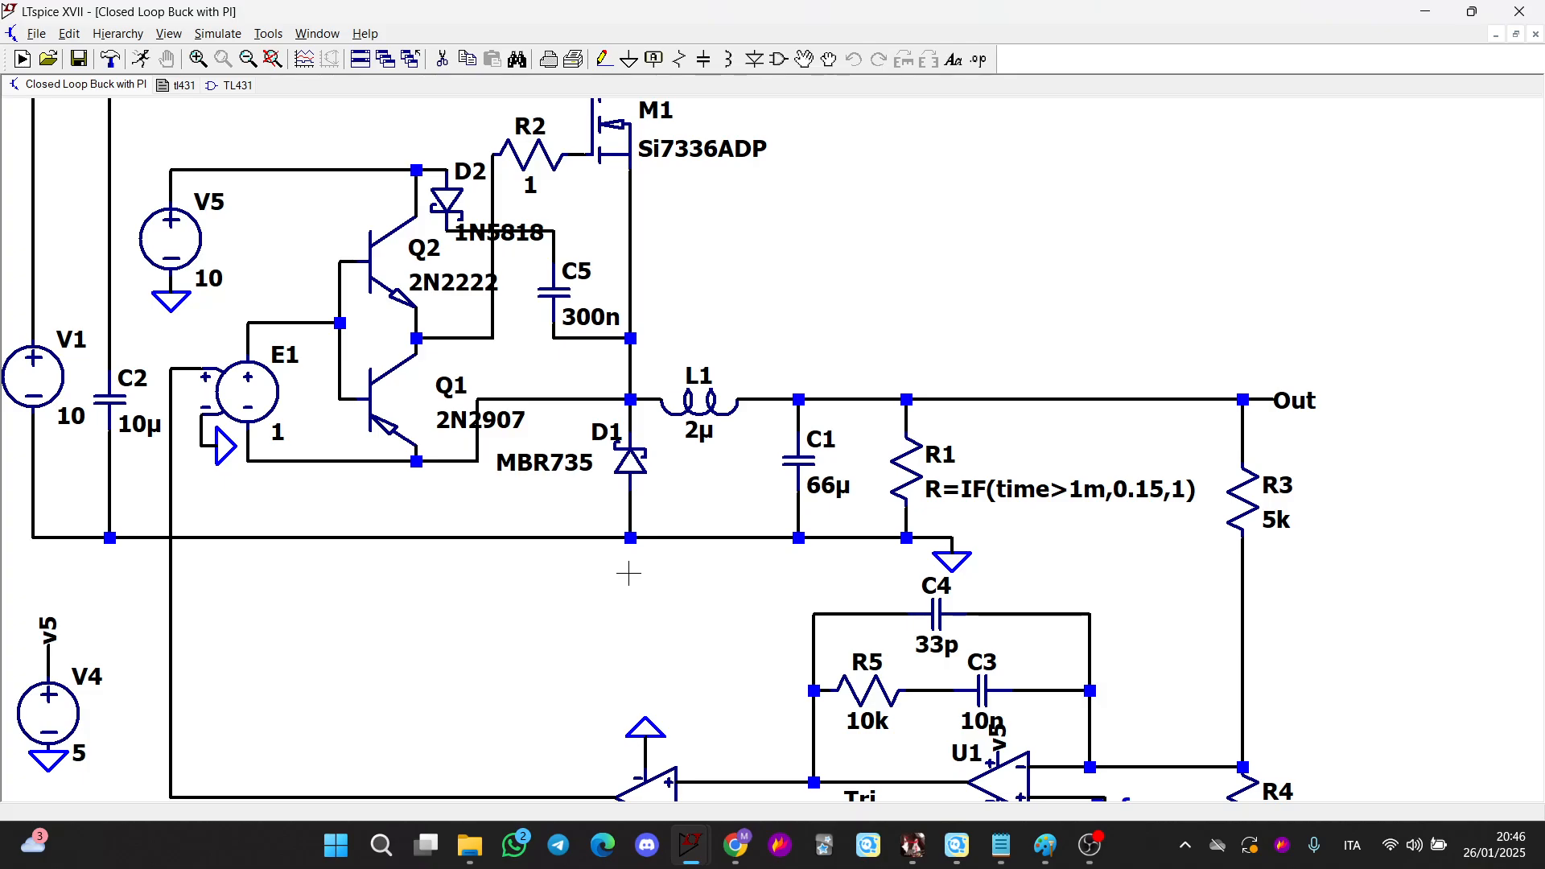
scroll(628, 573, "down", 1)
scroll(630, 563, "up", 2)
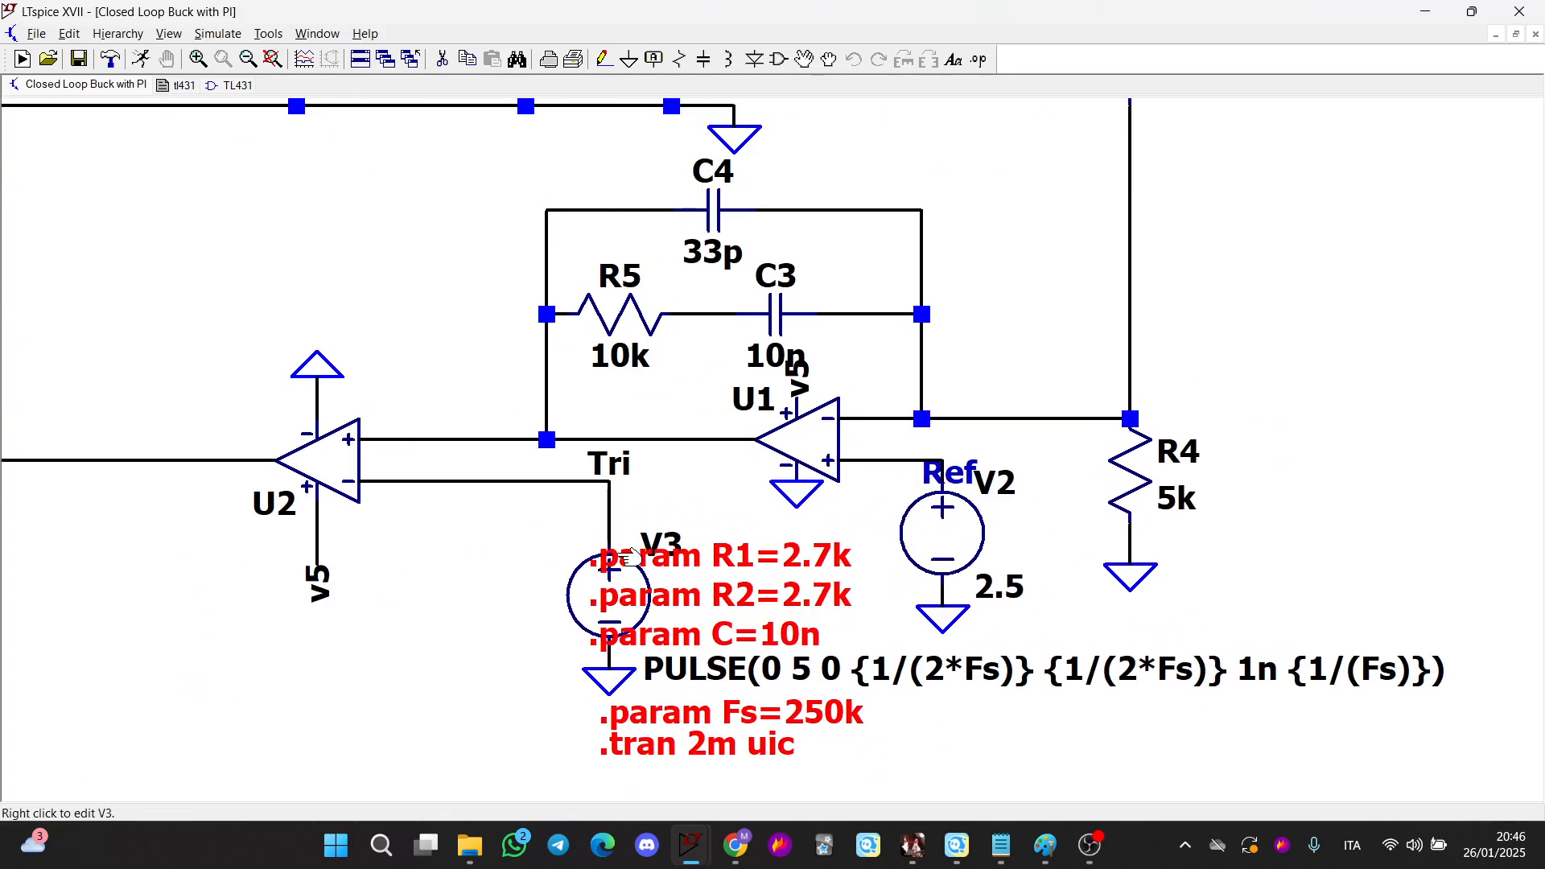
scroll(630, 557, "down", 2)
left_click_drag(443, 448, 446, 541)
scroll(404, 430, "up", 2)
scroll(438, 416, "down", 2)
scroll(925, 633, "down", 1)
scroll(994, 504, "up", 2)
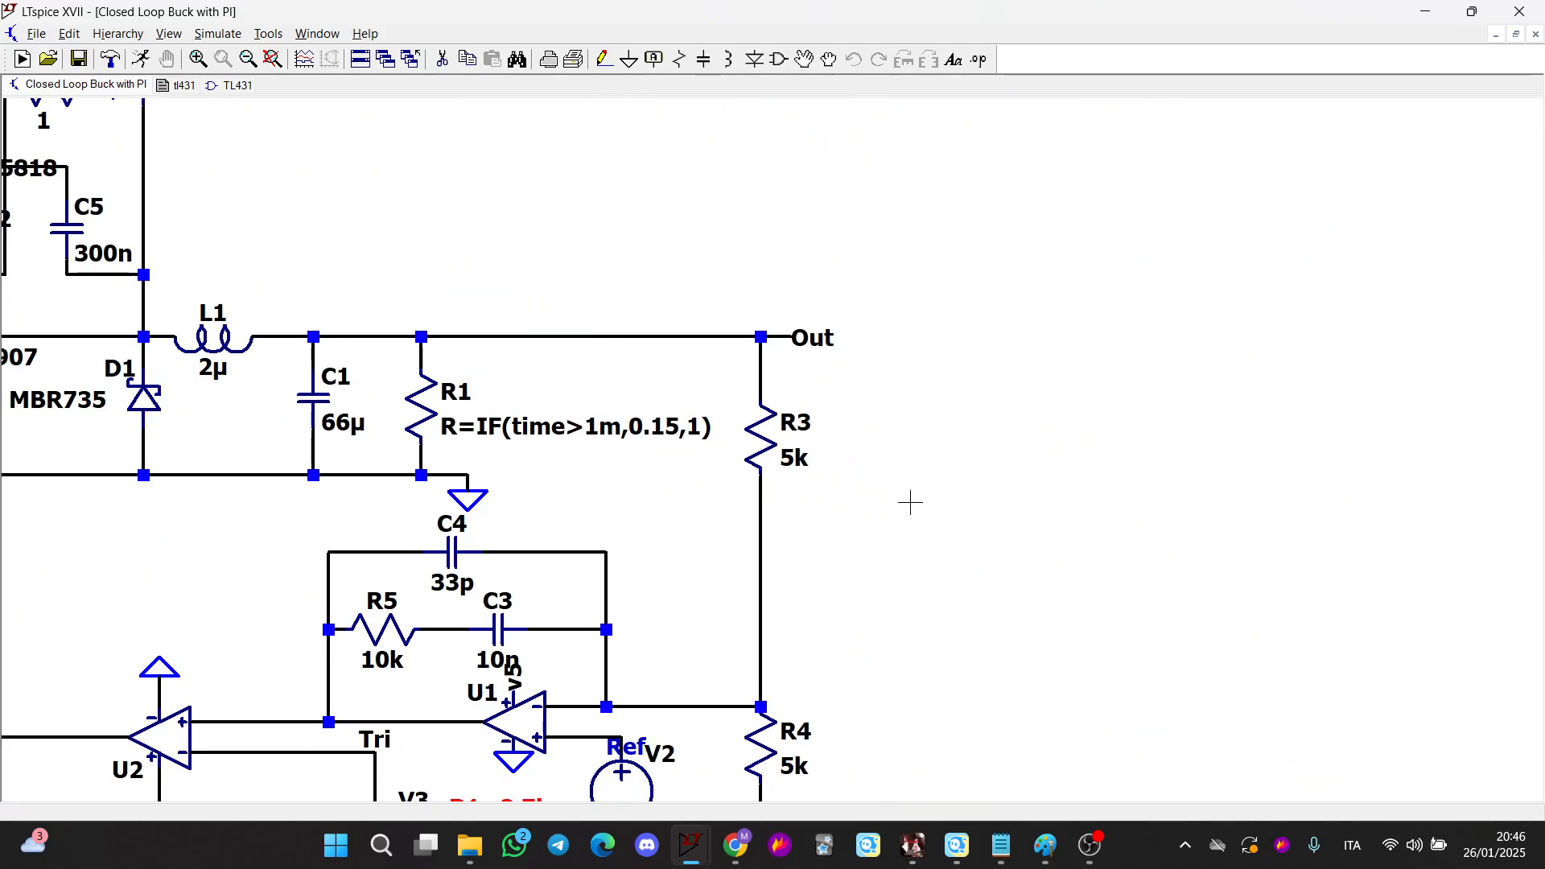
scroll(910, 502, "down", 2)
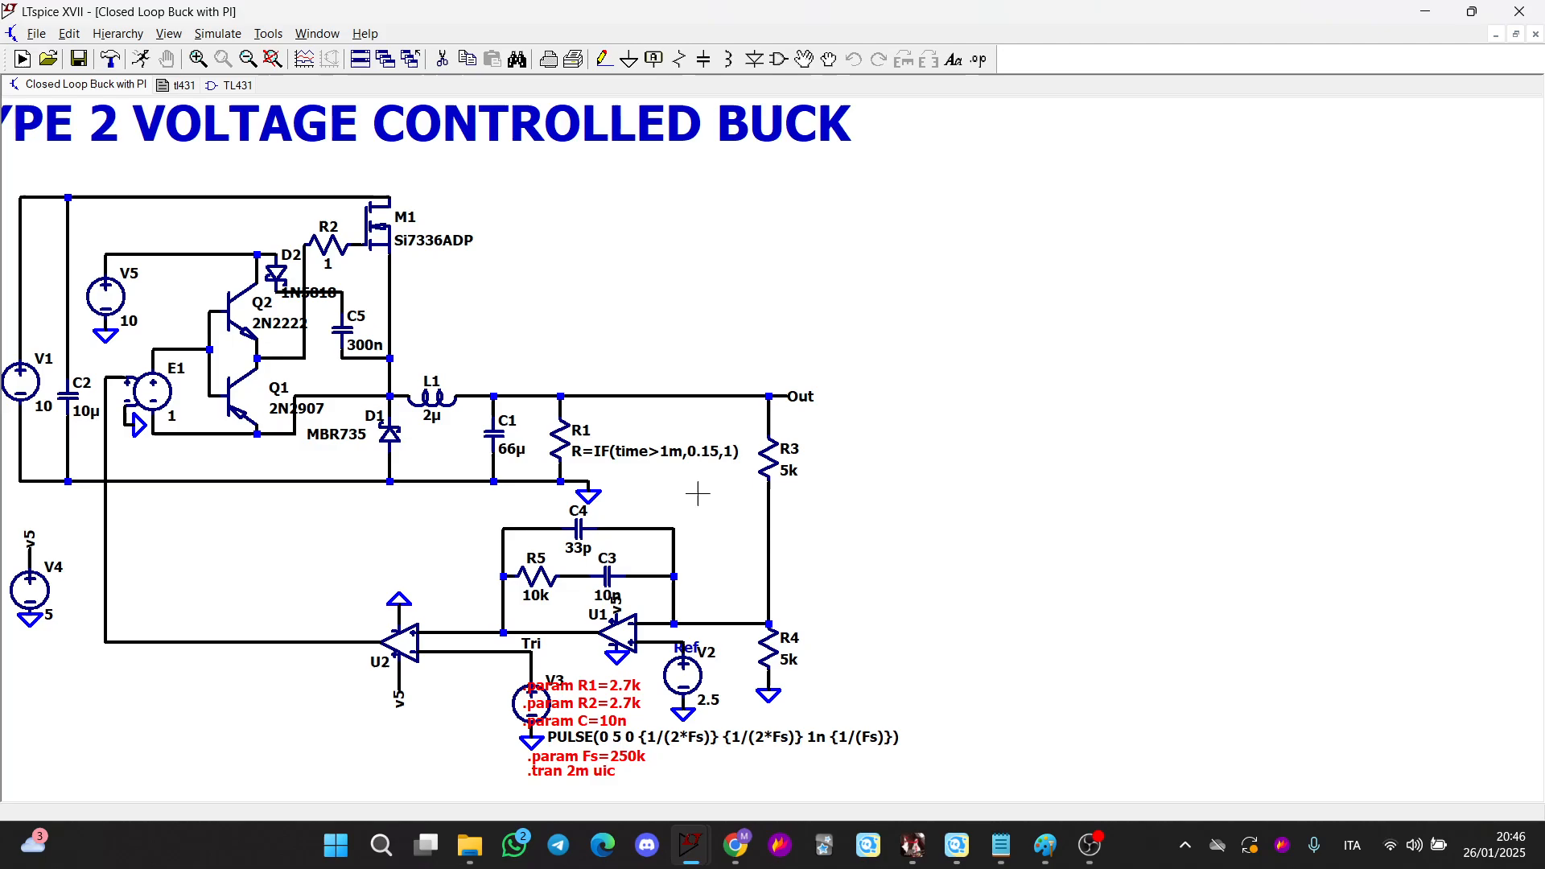
scroll(828, 480, "up", 5)
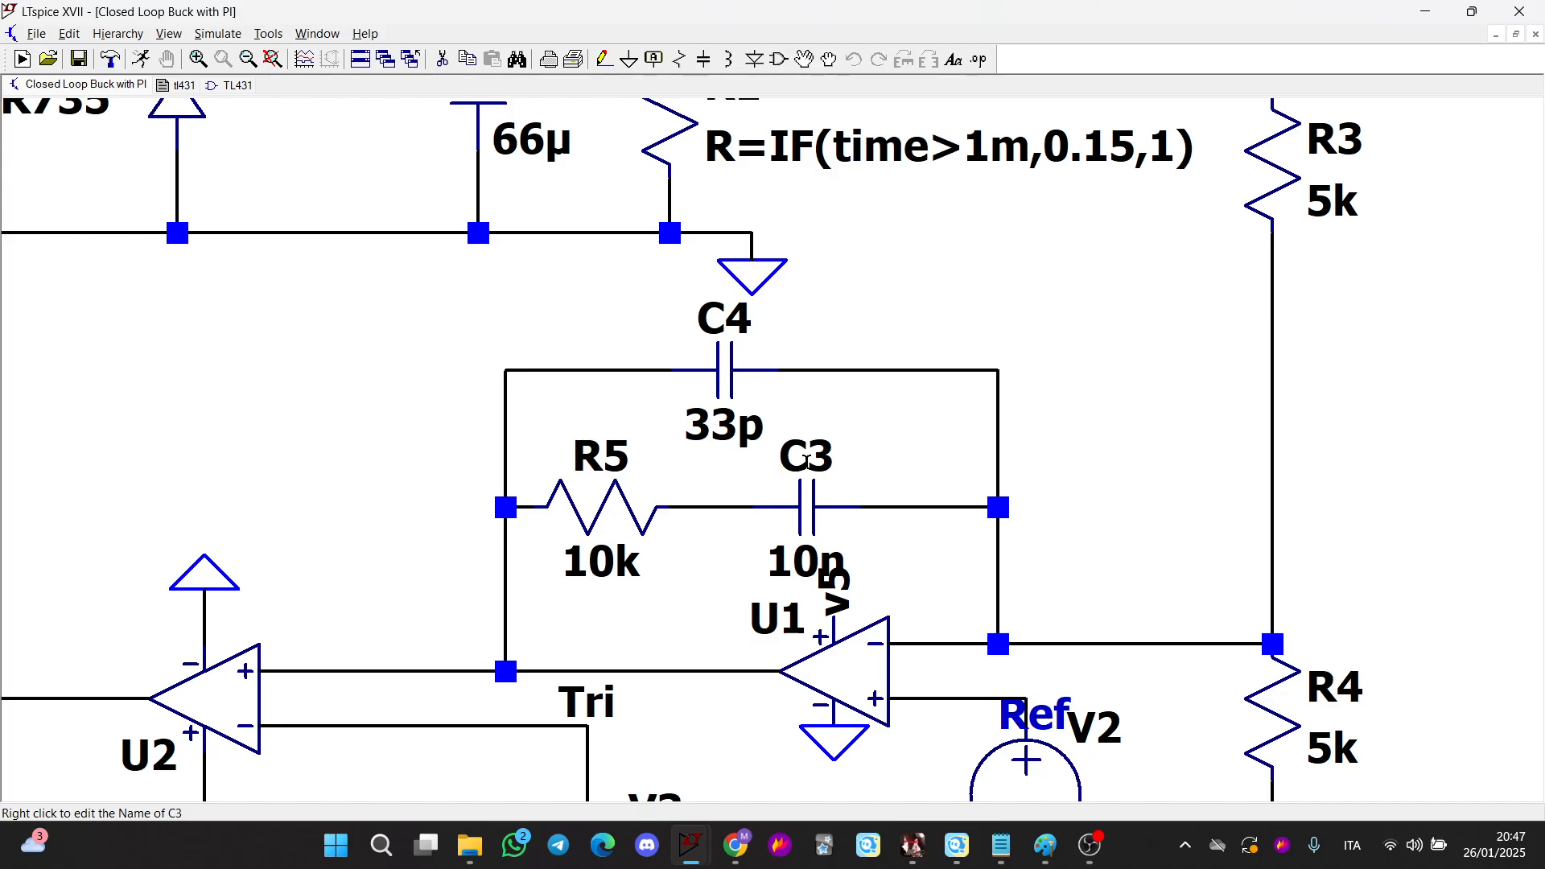
Run the transient simulation, plot the load current through R1, and tile the schematic and waveform windows
left_click(147, 65)
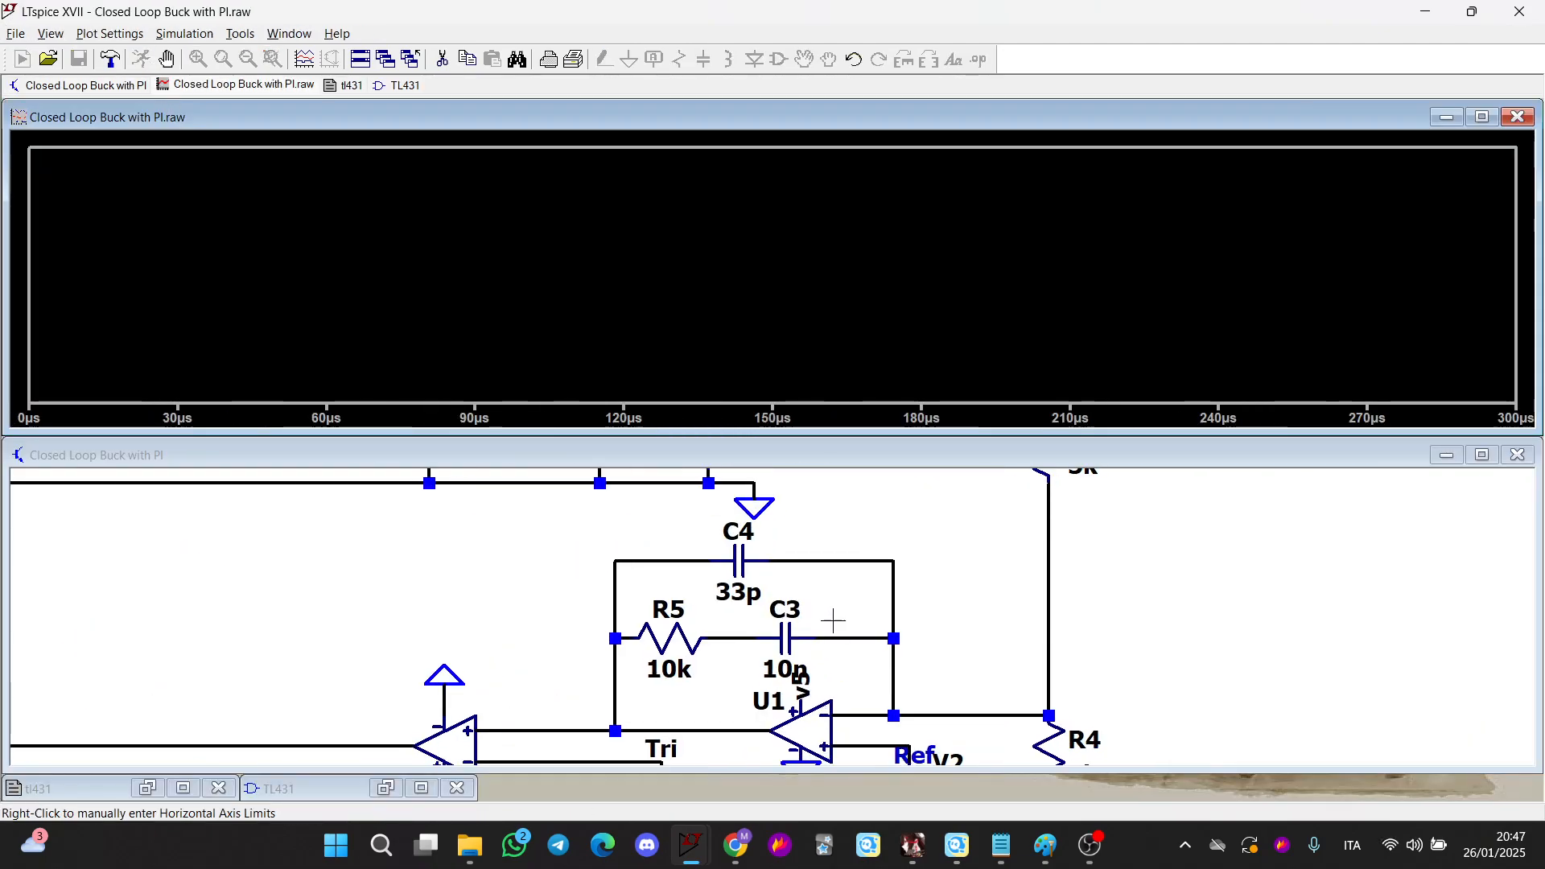
scroll(833, 620, "down", 3)
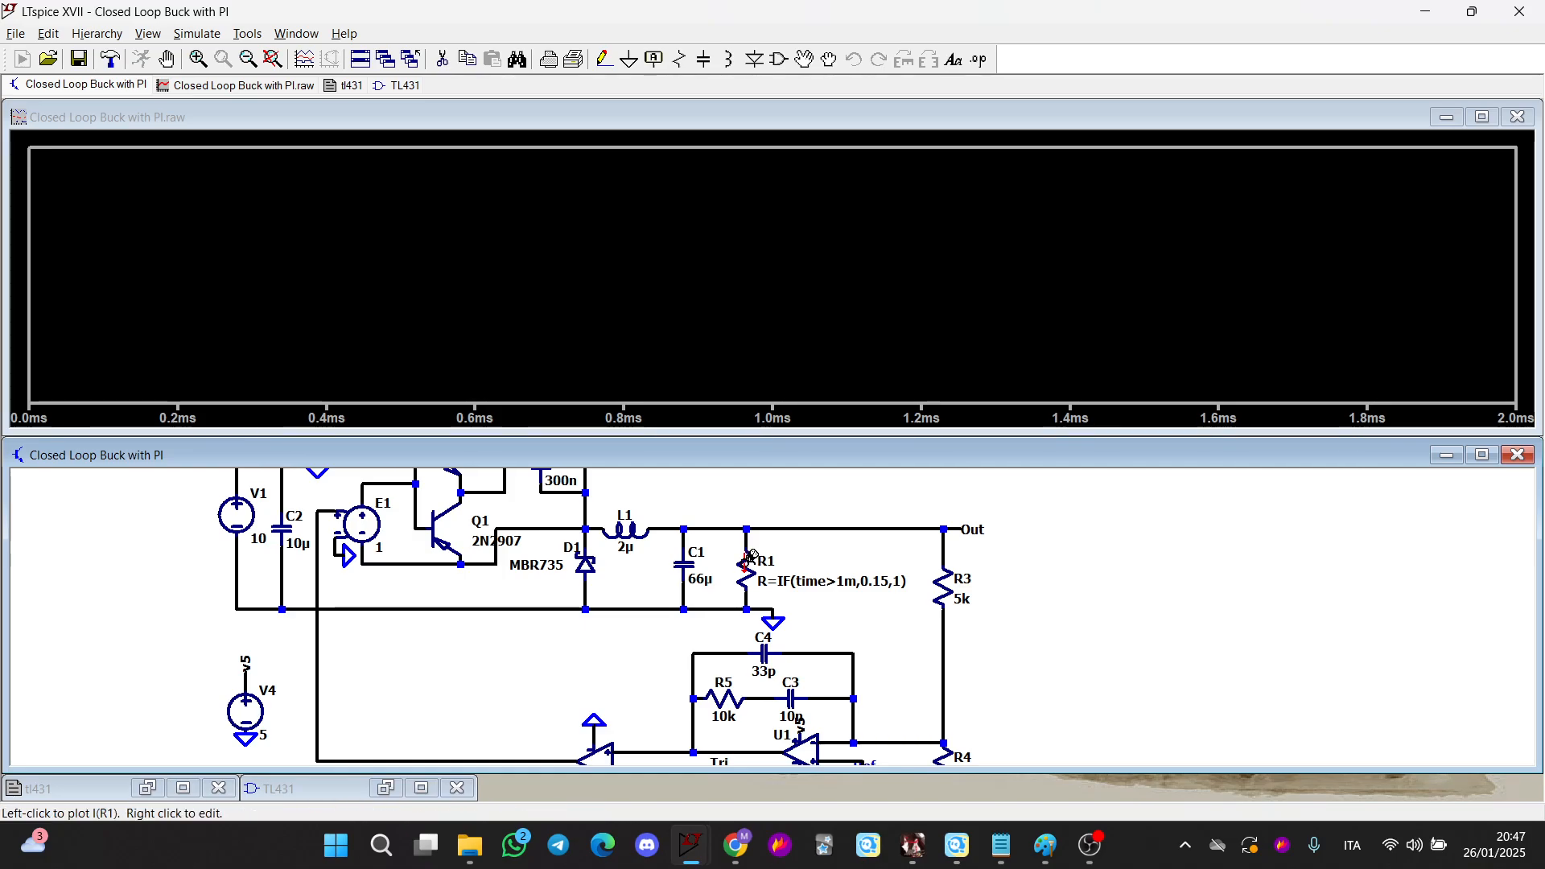
left_click(749, 557)
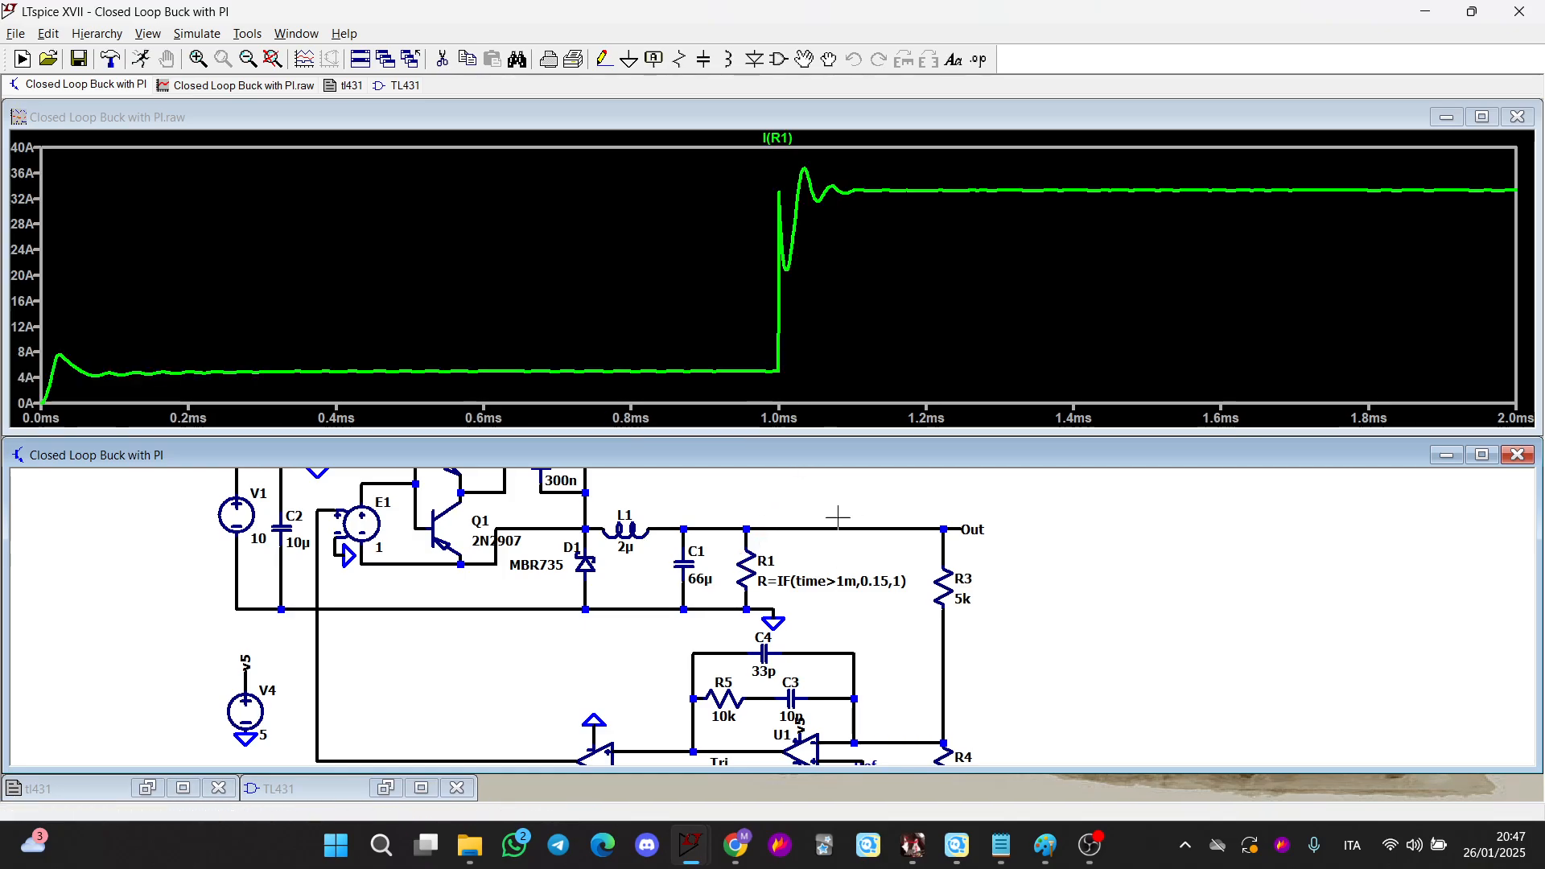
right_click(1062, 223)
left_click(1098, 93)
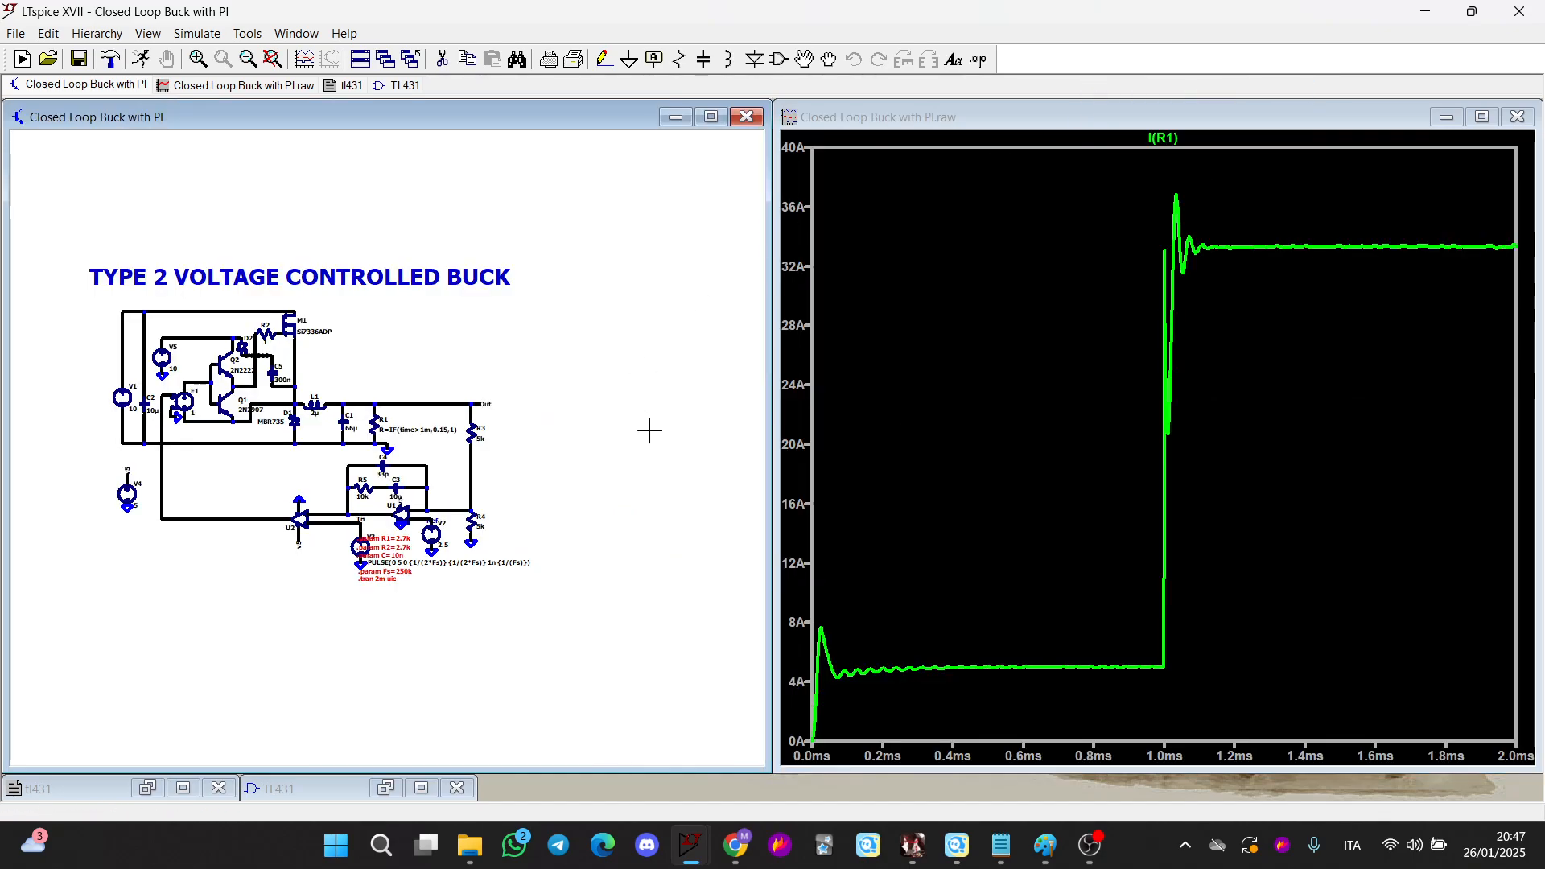
Add the Out node voltage to the plot and zoom into the load step around 1 ms
scroll(375, 433, "up", 2)
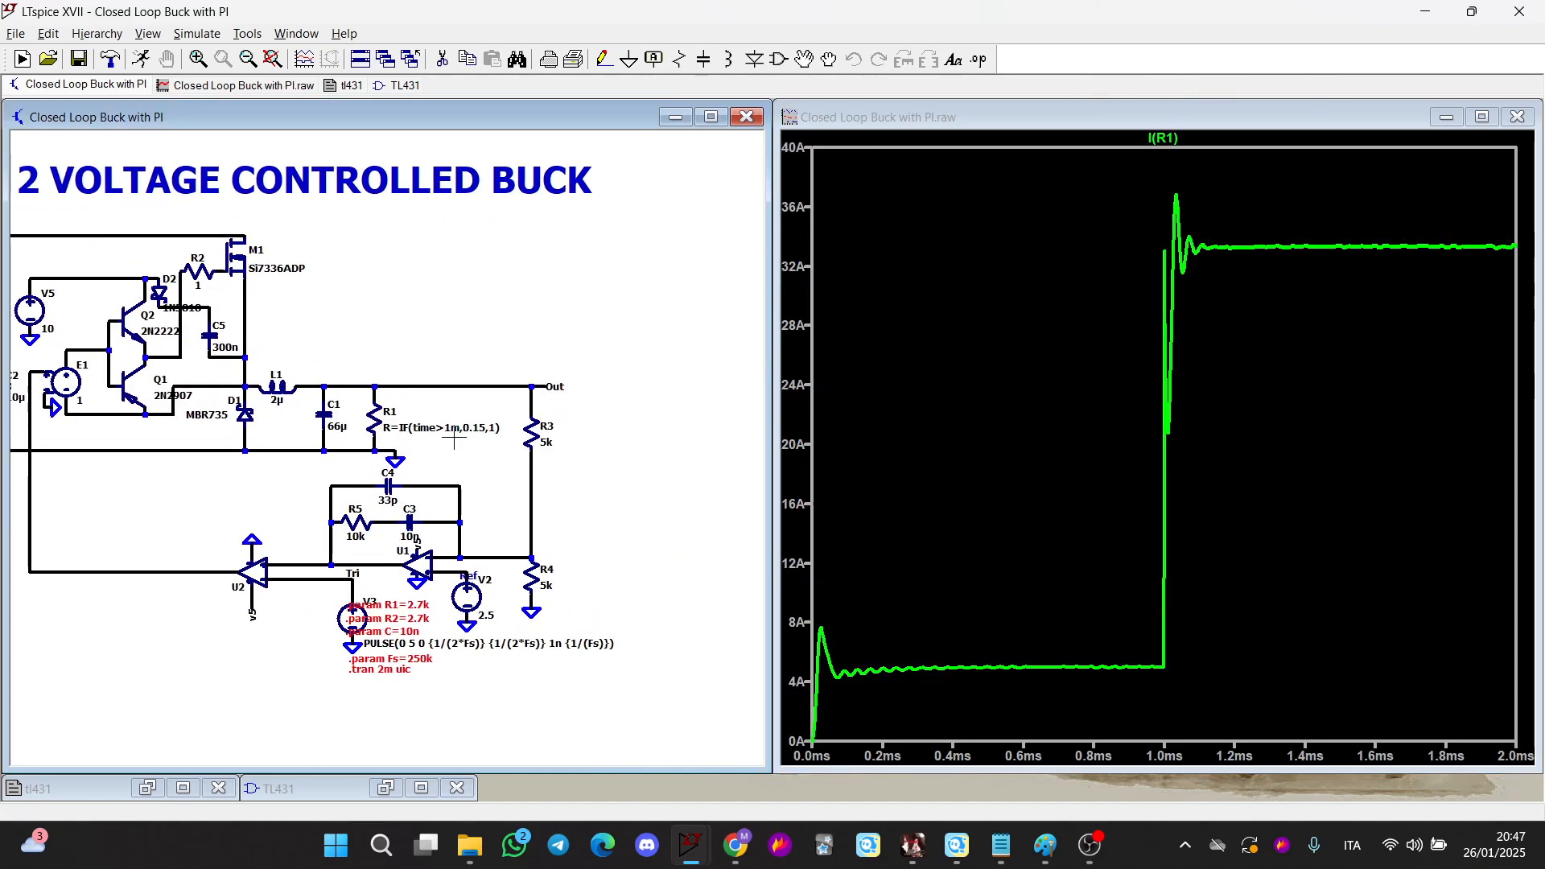
scroll(454, 439, "up", 3)
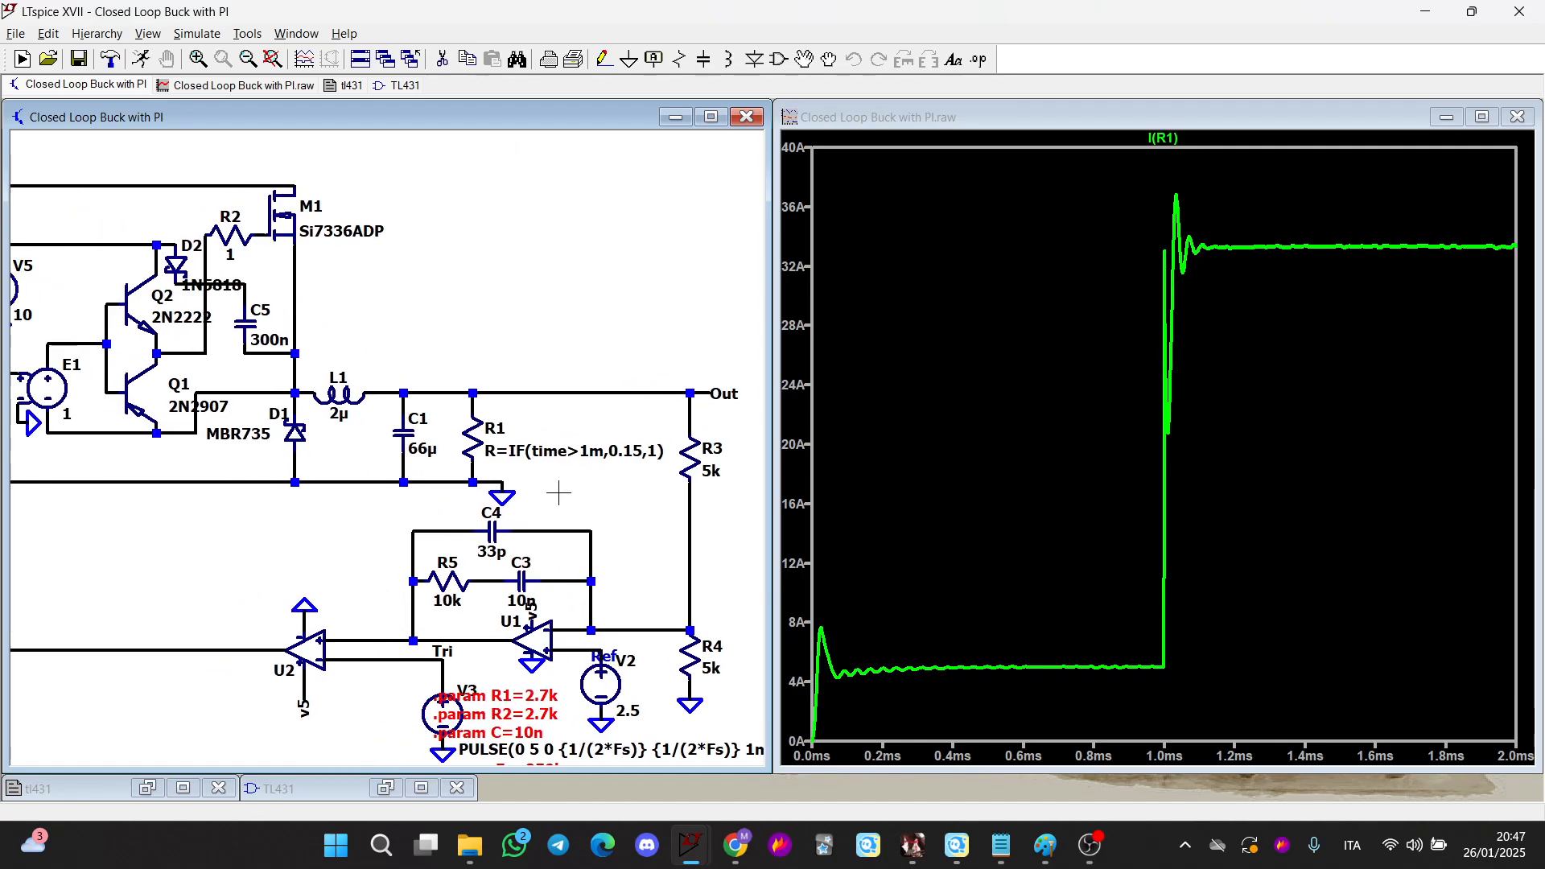
left_click(706, 385)
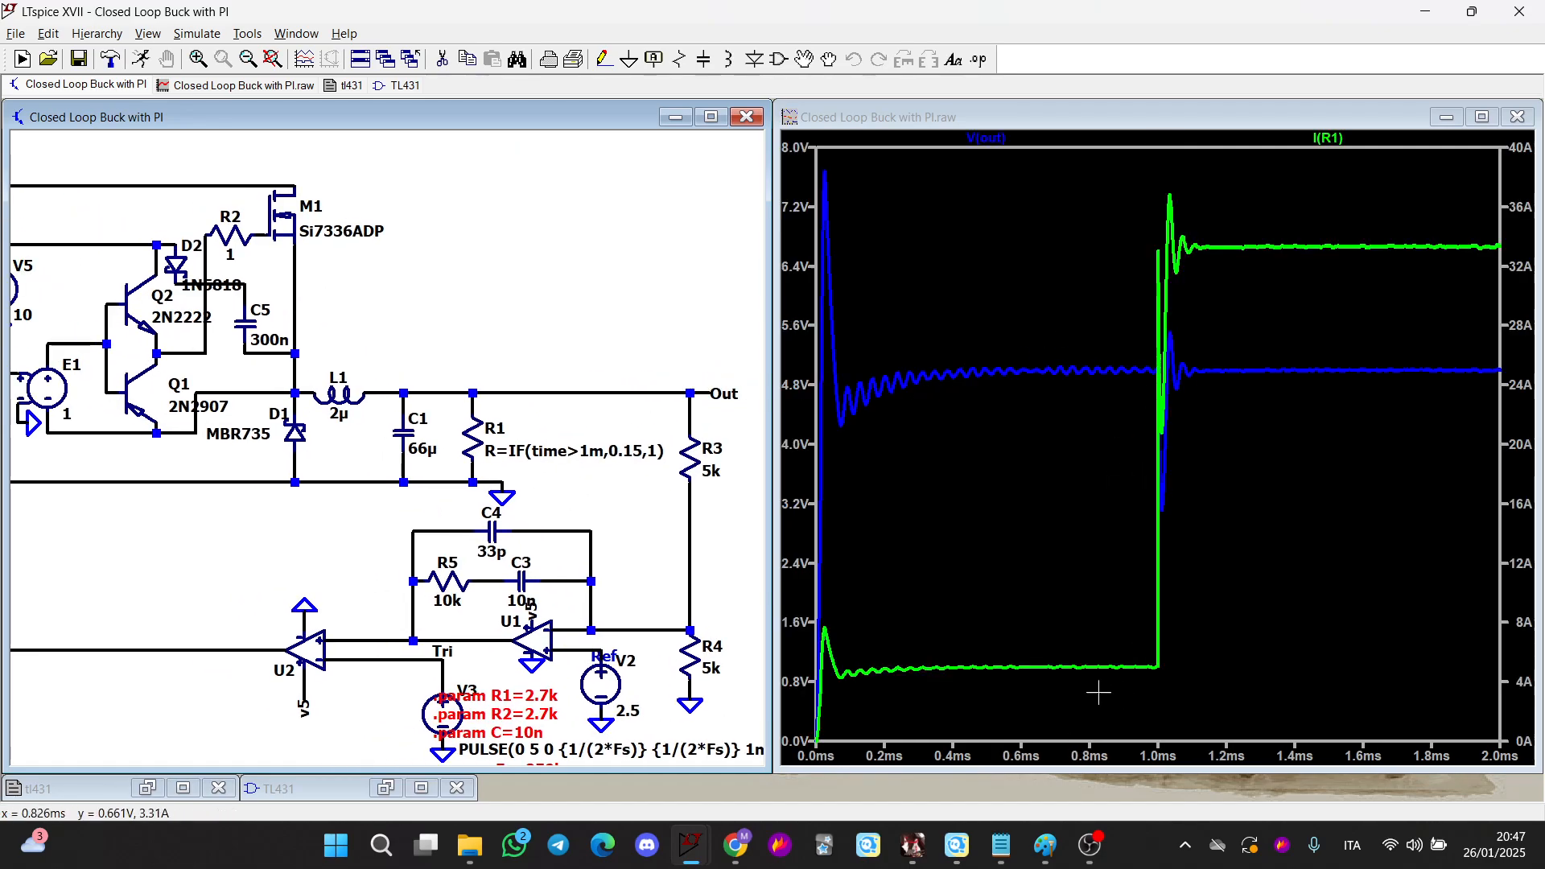
left_click_drag(1128, 678, 1257, 135)
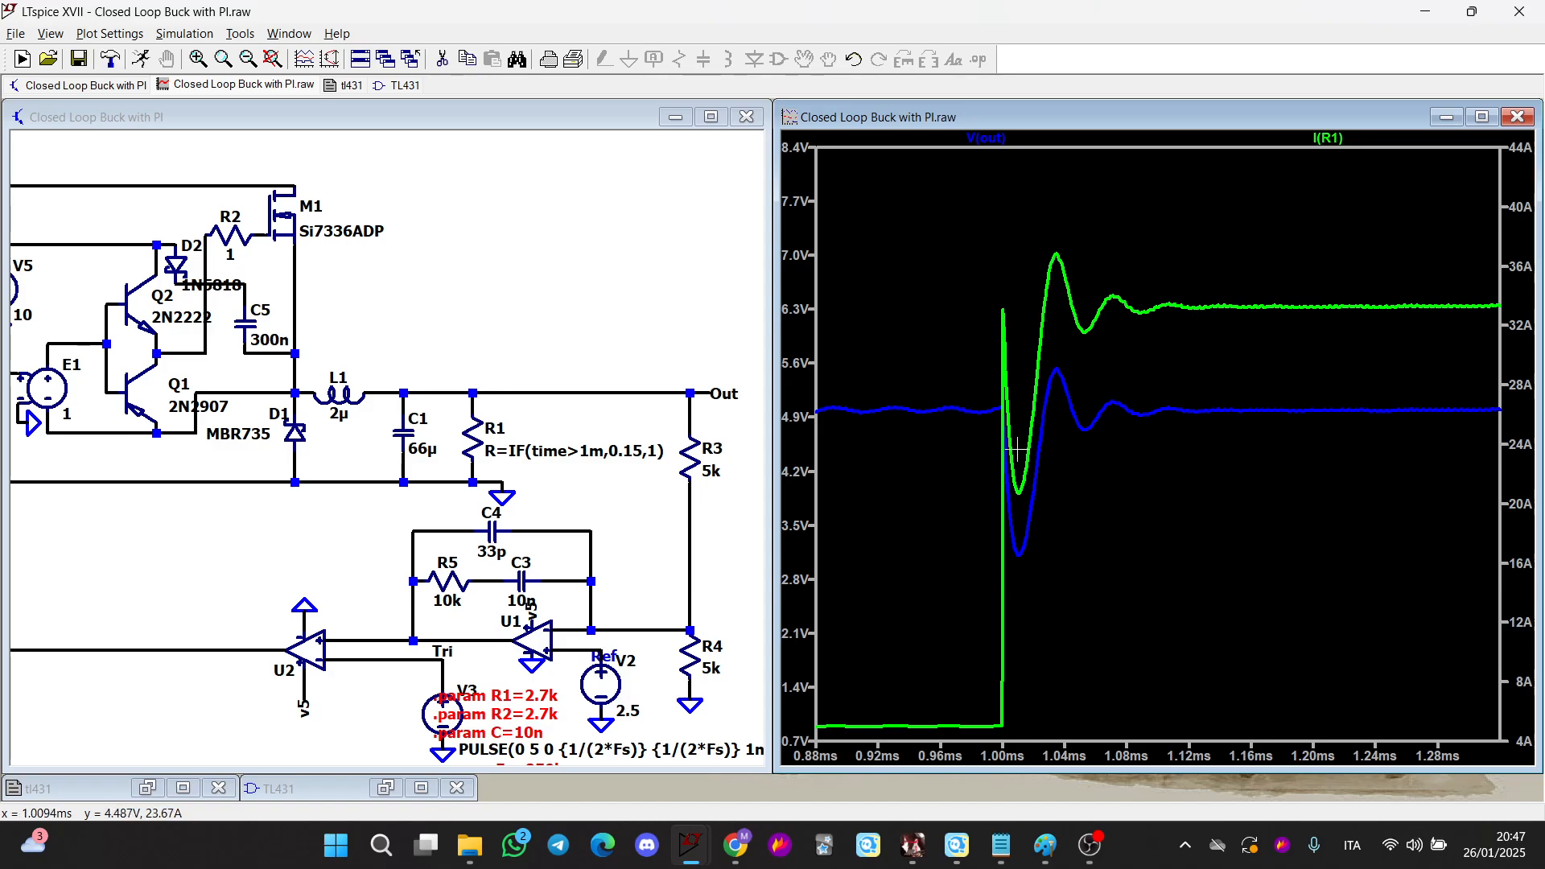
Add a new plot pane and plot the MOSFET M1 gate-to-source voltage in it
right_click(1016, 258)
left_click(1034, 351)
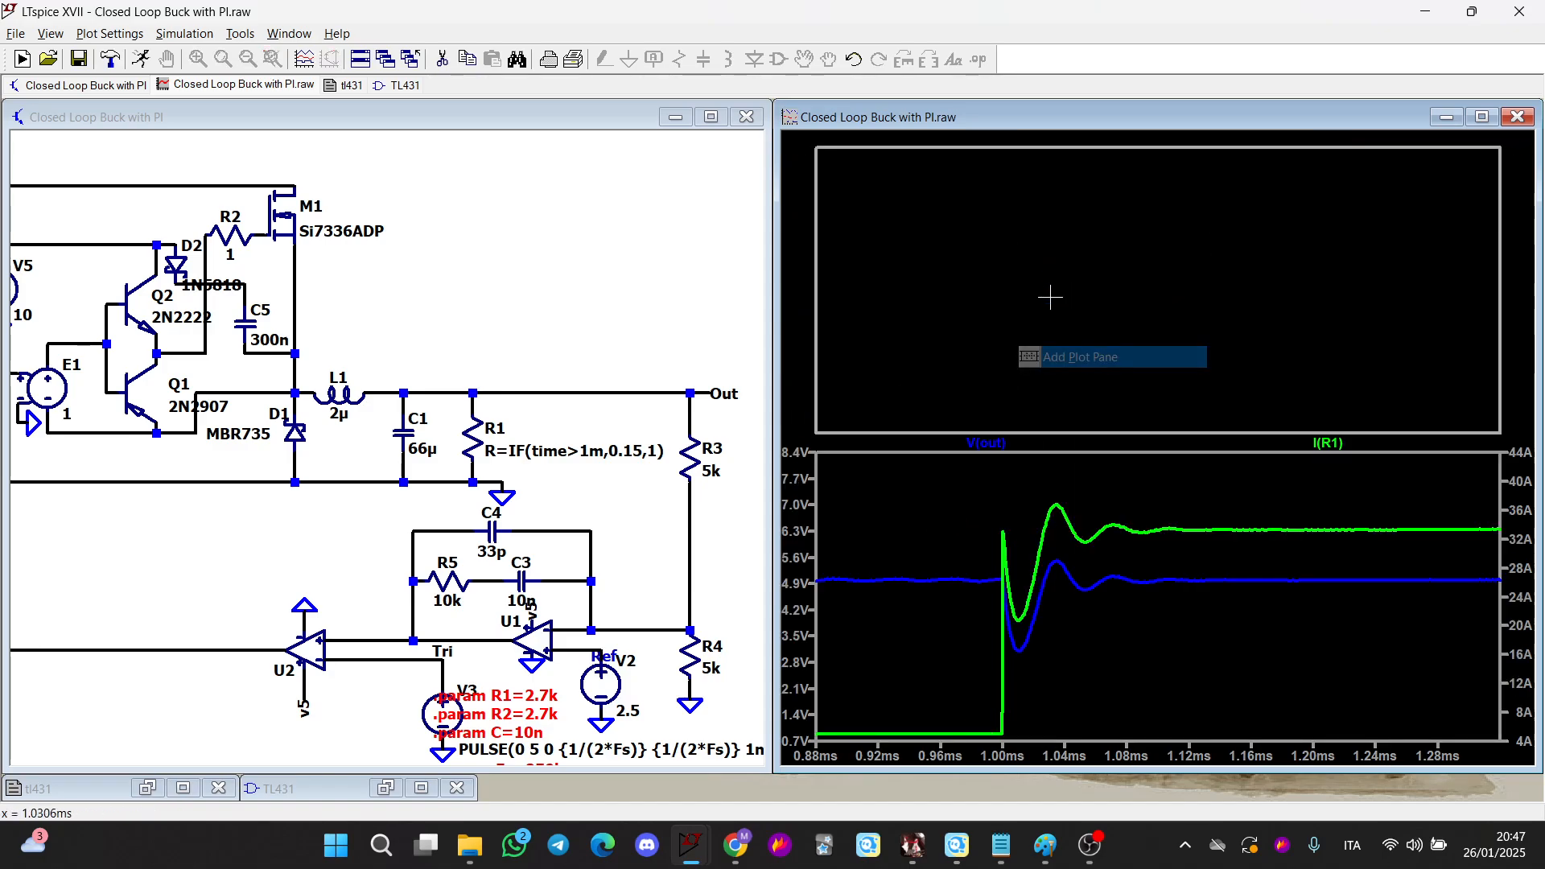
scroll(387, 442, "up", 2)
left_click_drag(447, 270, 509, 296)
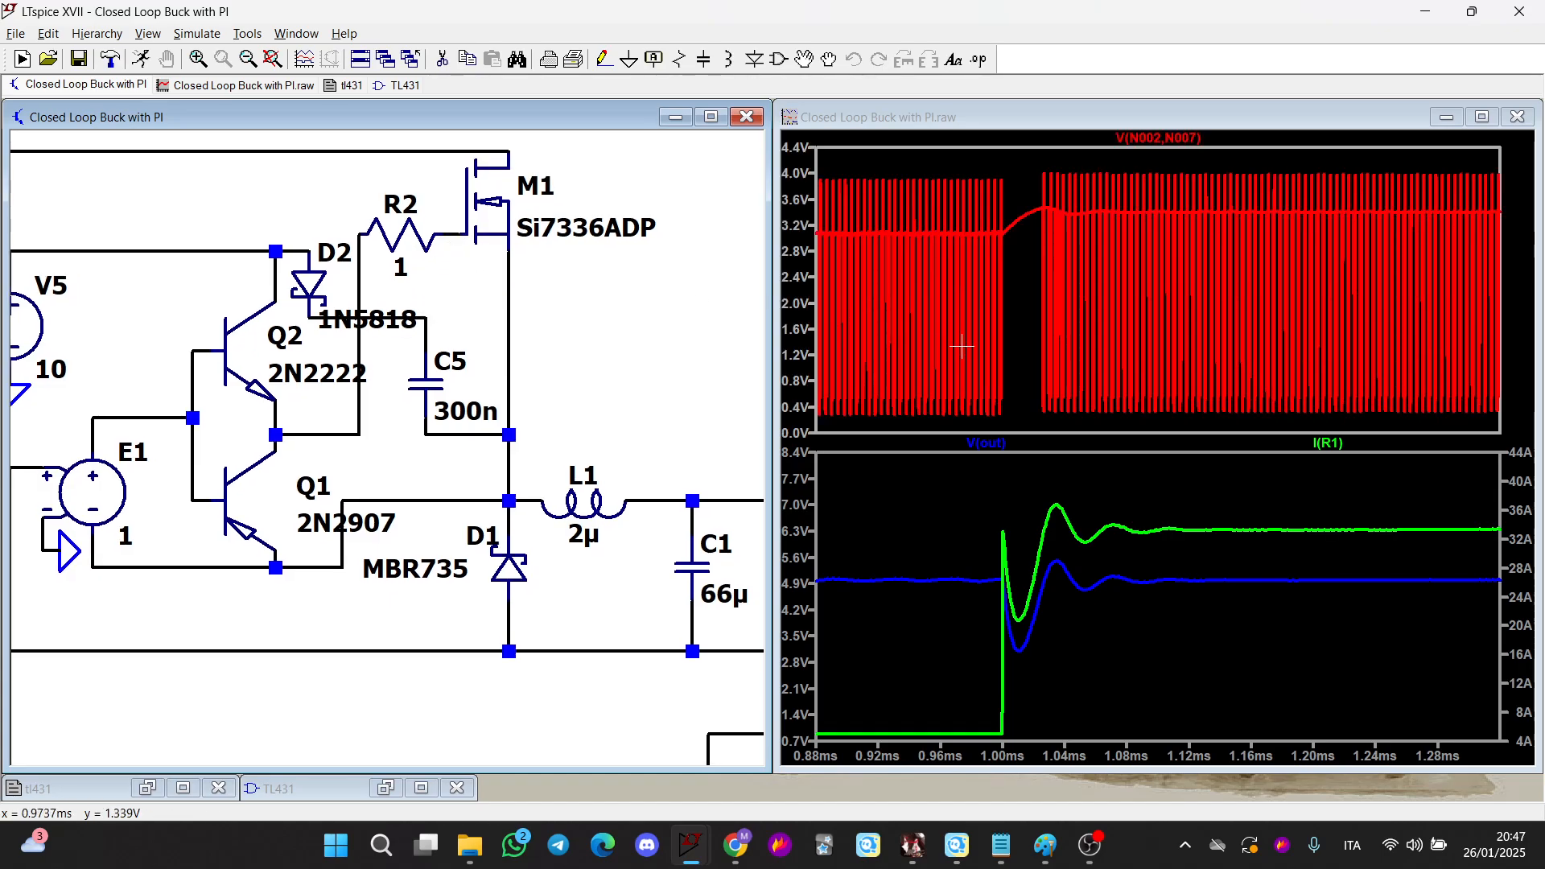
Set the compensator resistor R5 to 1k
left_click_drag(637, 435, 497, 407)
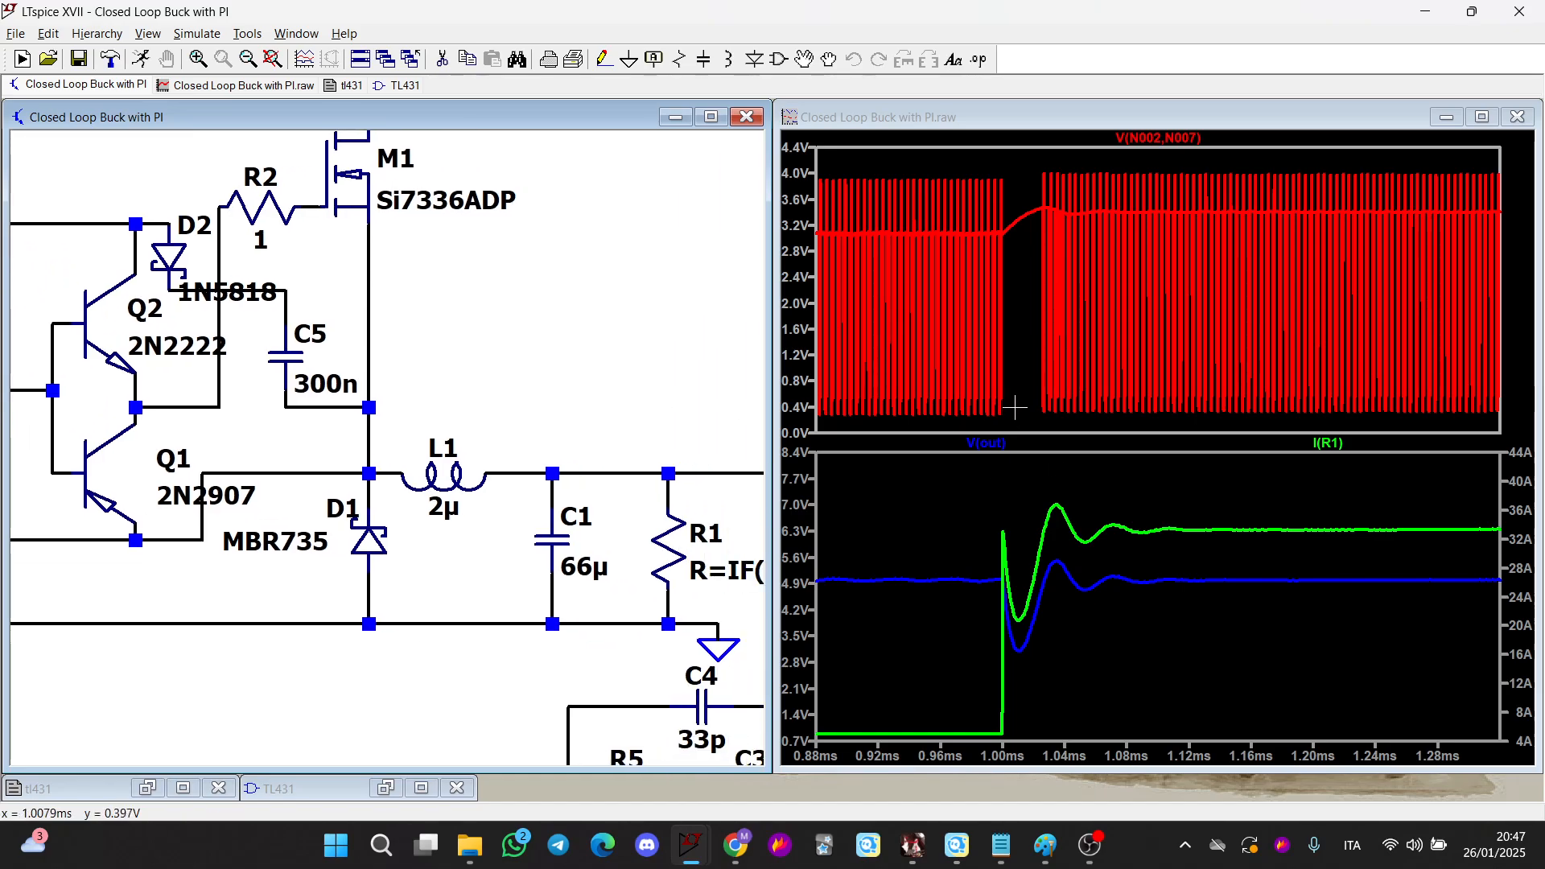
left_click_drag(505, 274, 307, 257)
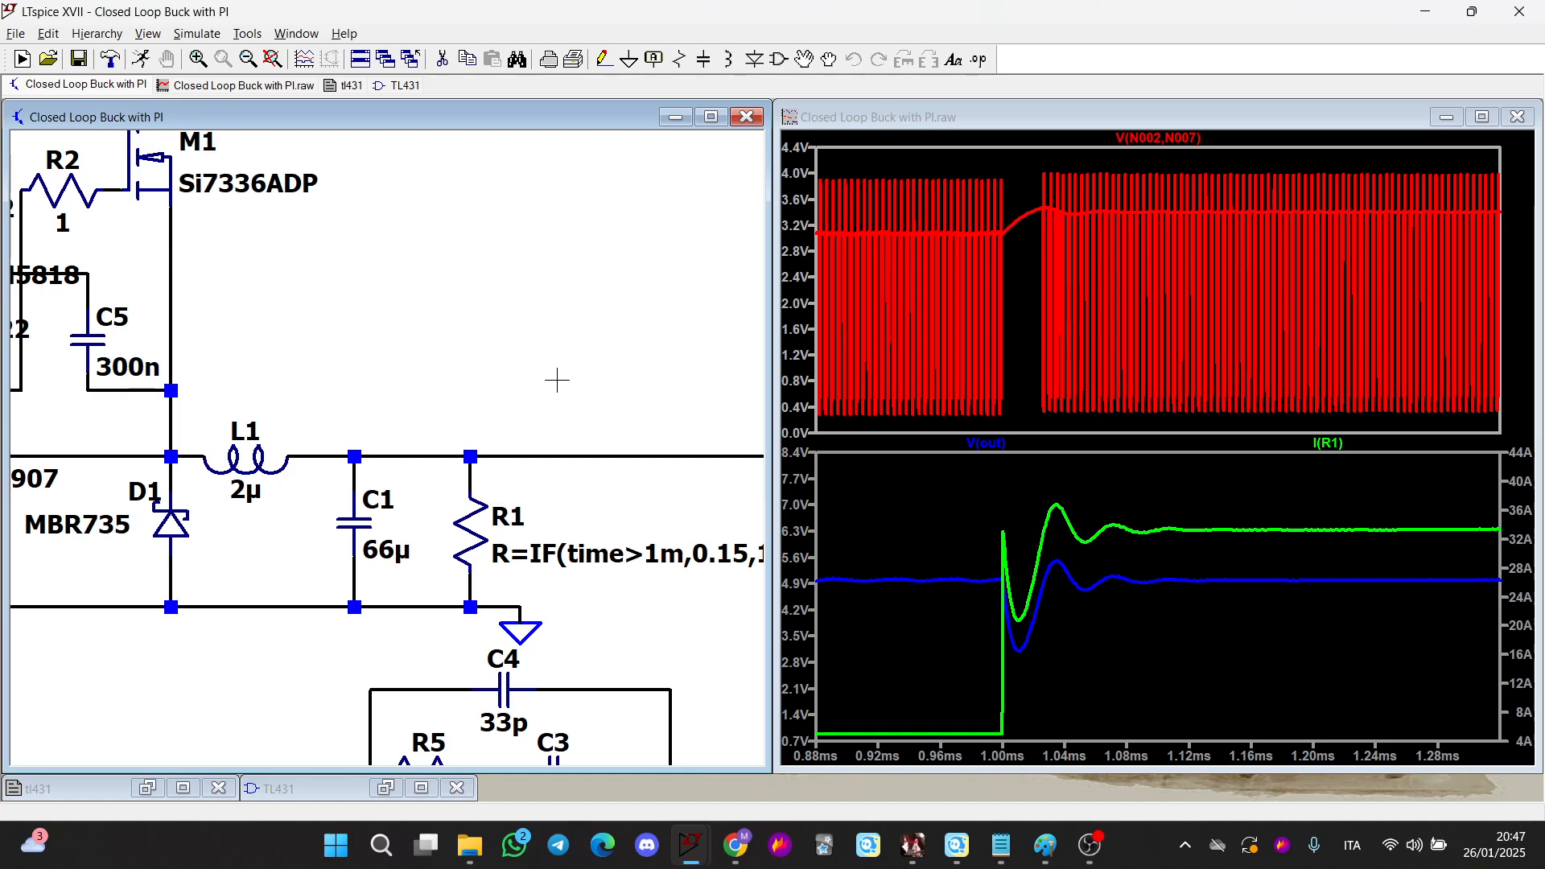
left_click_drag(557, 379, 497, 186)
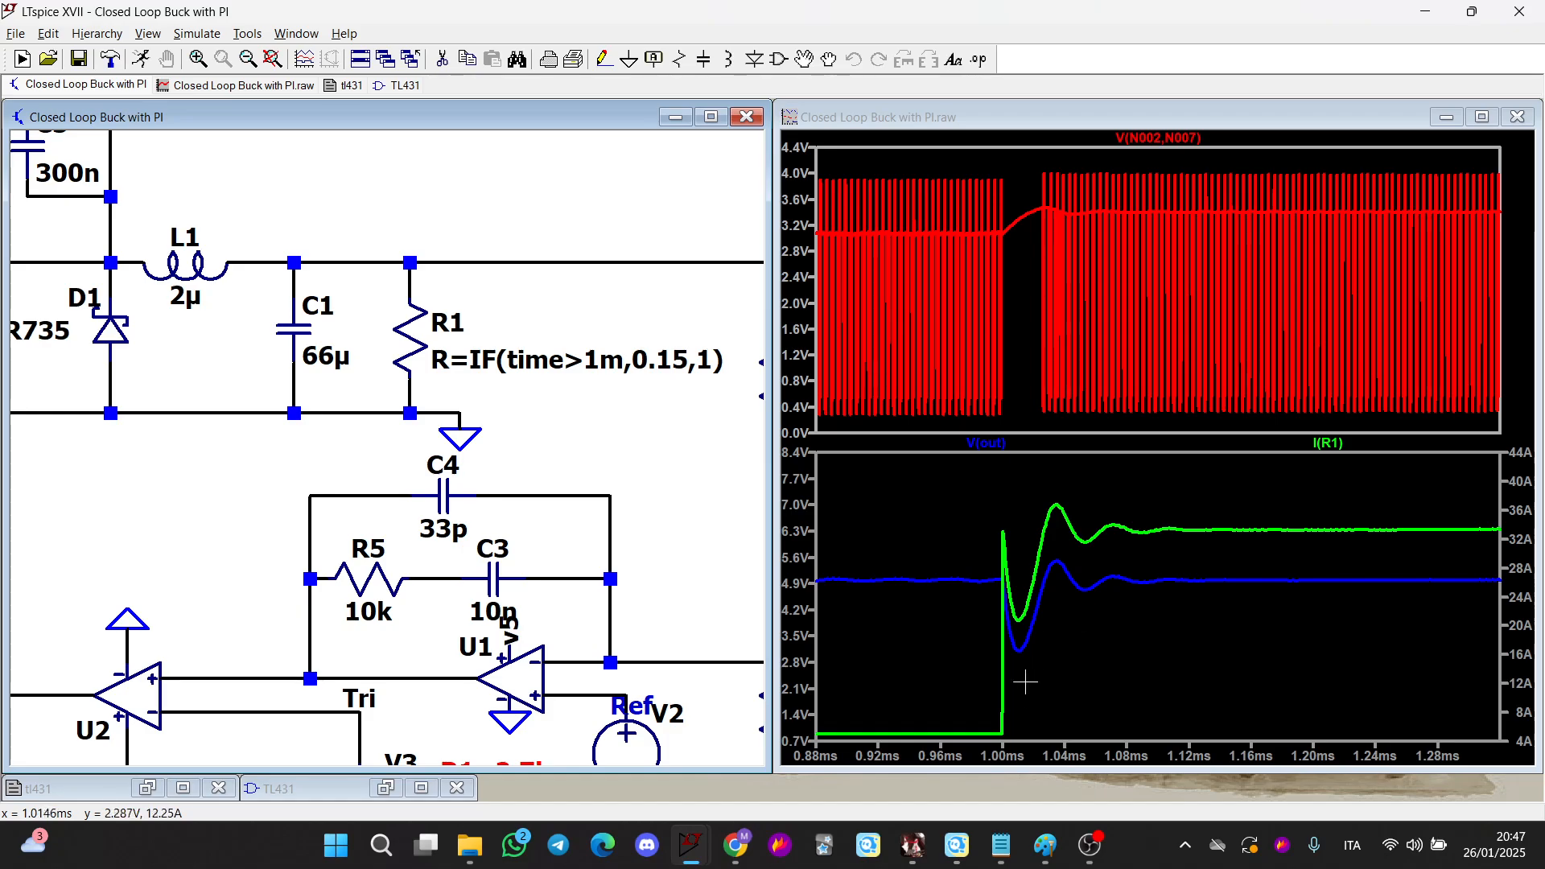
scroll(603, 311, "up", 2)
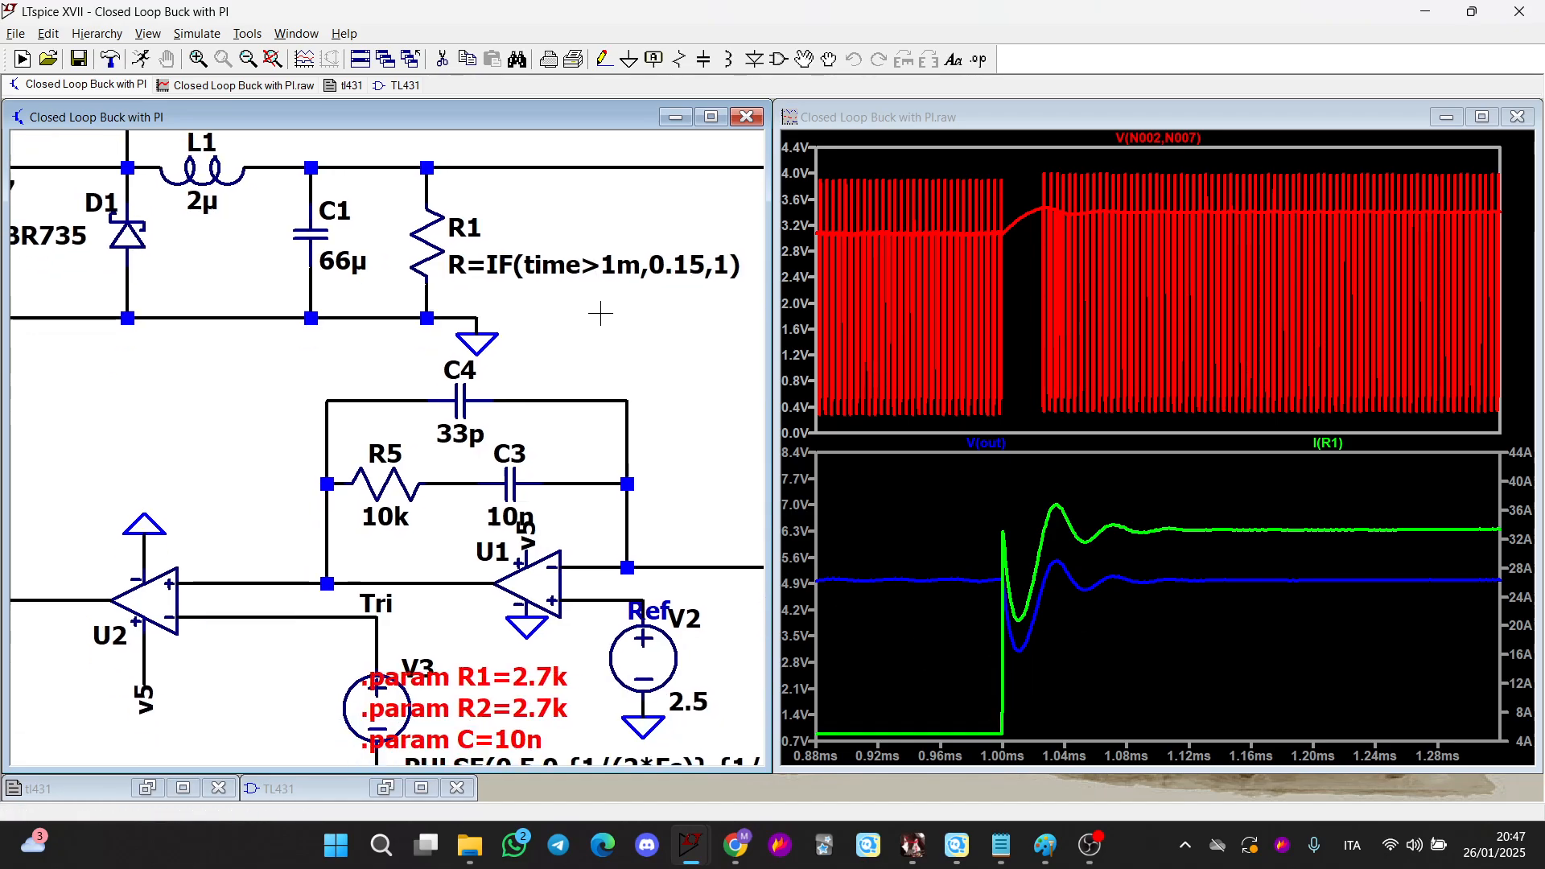
right_click(396, 505)
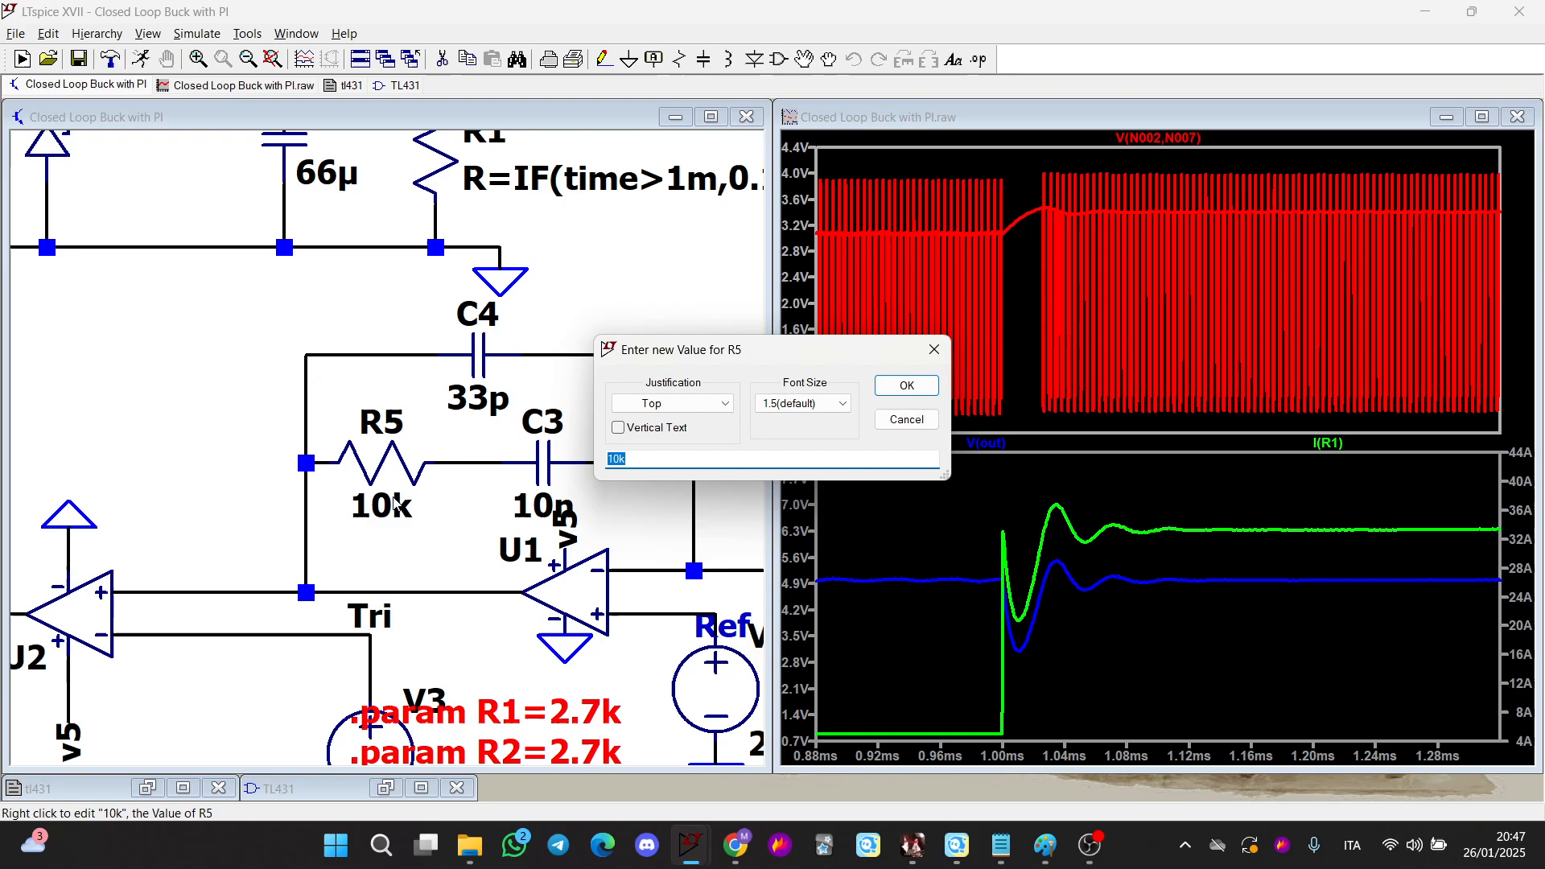
type("1k")
key("Return")
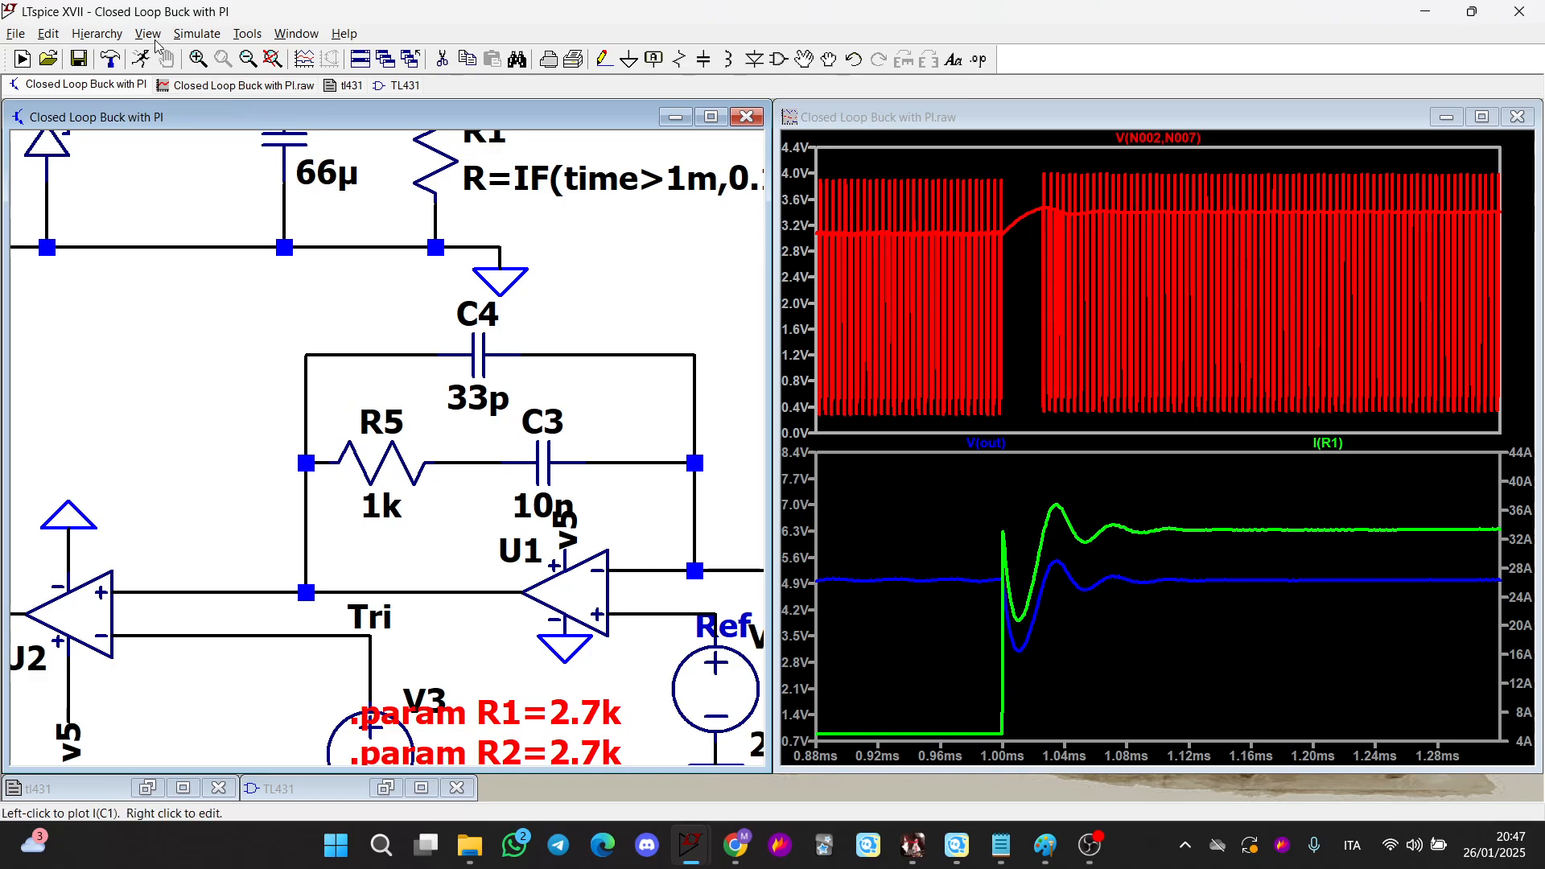
Rerun the simulation and zoom the waveforms into the load-step transient
left_click(140, 59)
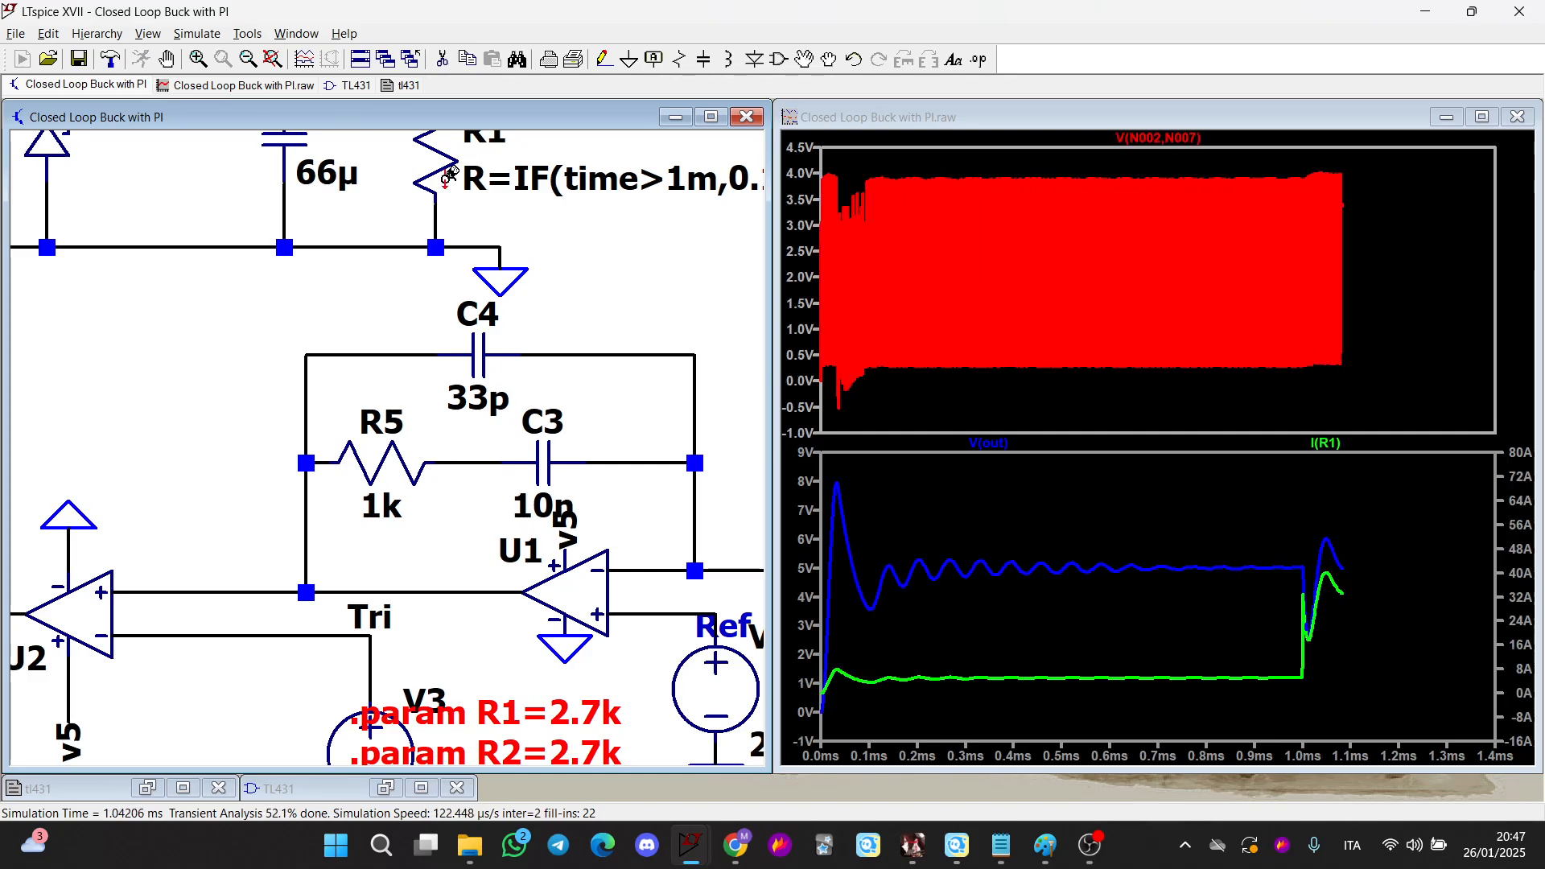
left_click(1291, 641)
left_click_drag(1366, 510, 1259, 729)
left_click_drag(998, 492, 1233, 662)
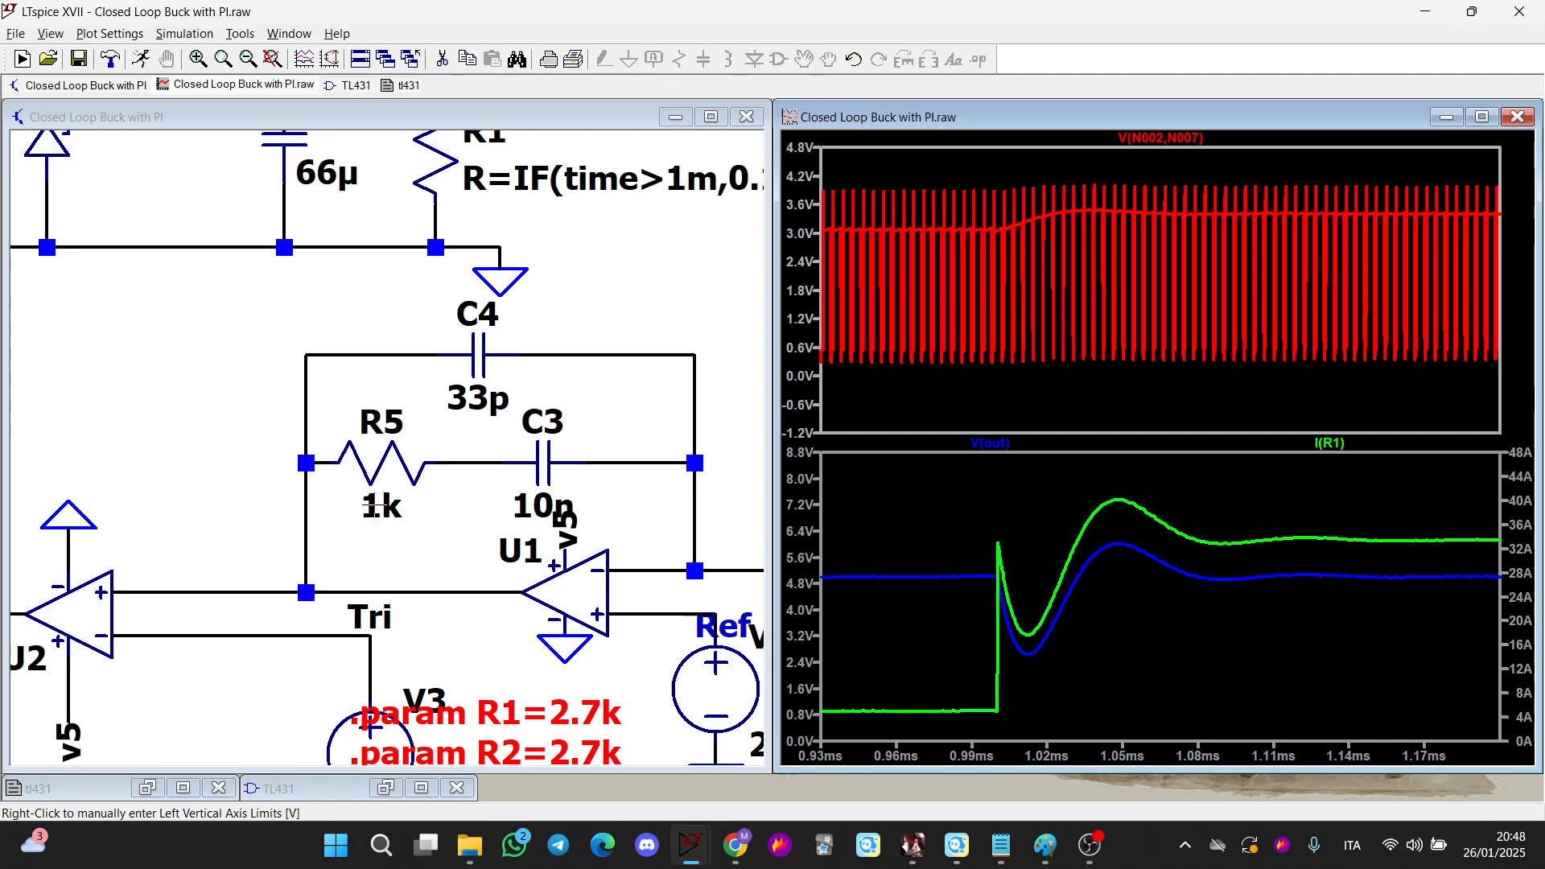
Set the compensator resistor R5 to 10k
right_click(383, 505)
type("10")
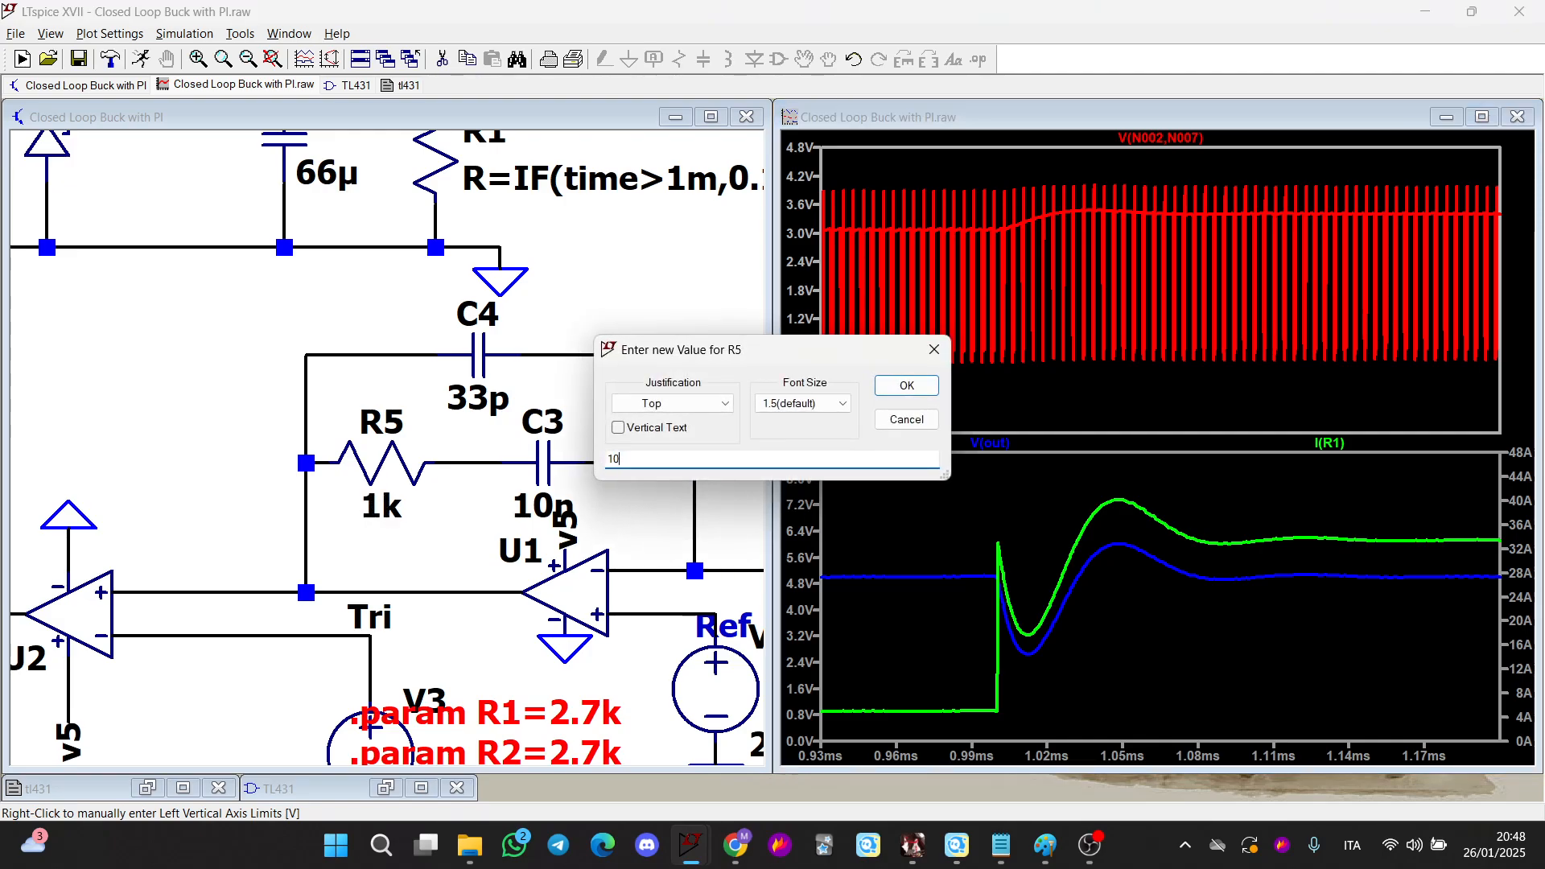
type("k")
key("Return")
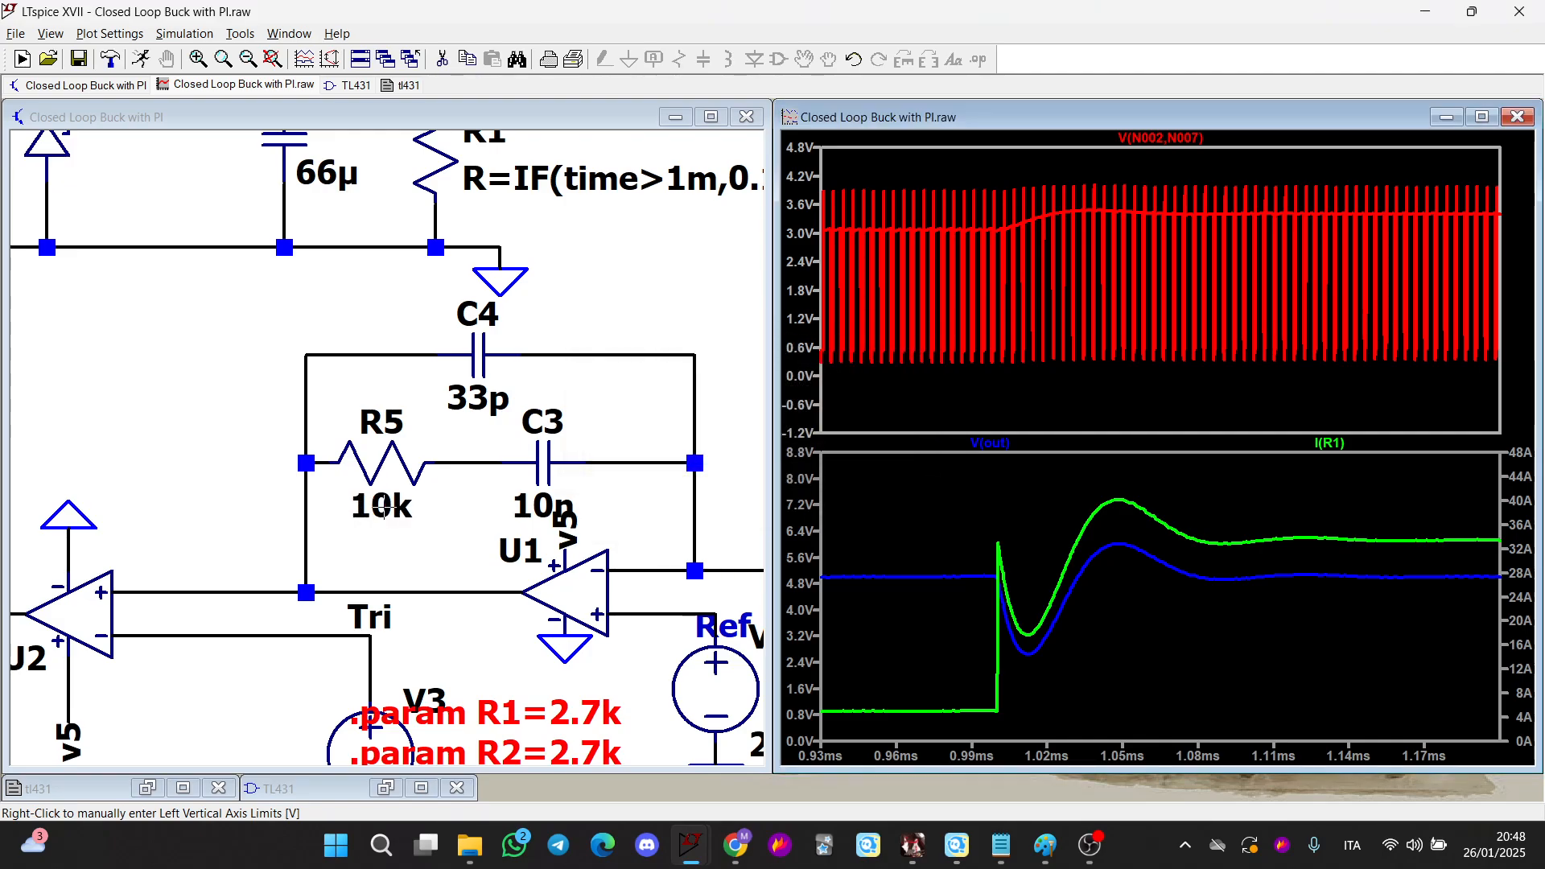
Rerun the simulation and reset the waveform view to the full time range
left_click(141, 60)
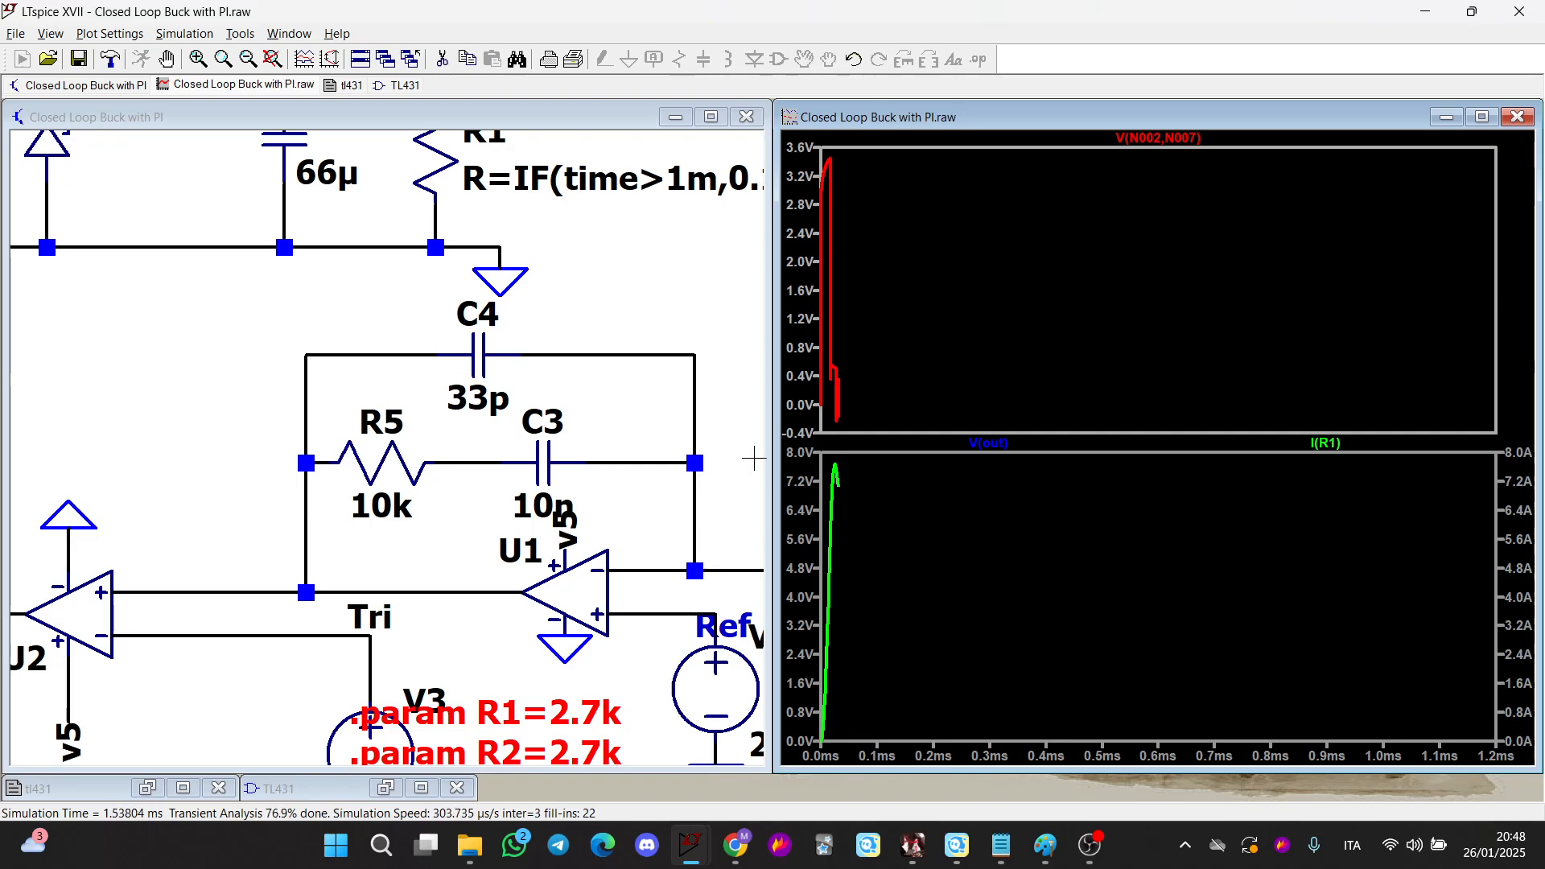
right_click(1046, 321)
left_click(1066, 352)
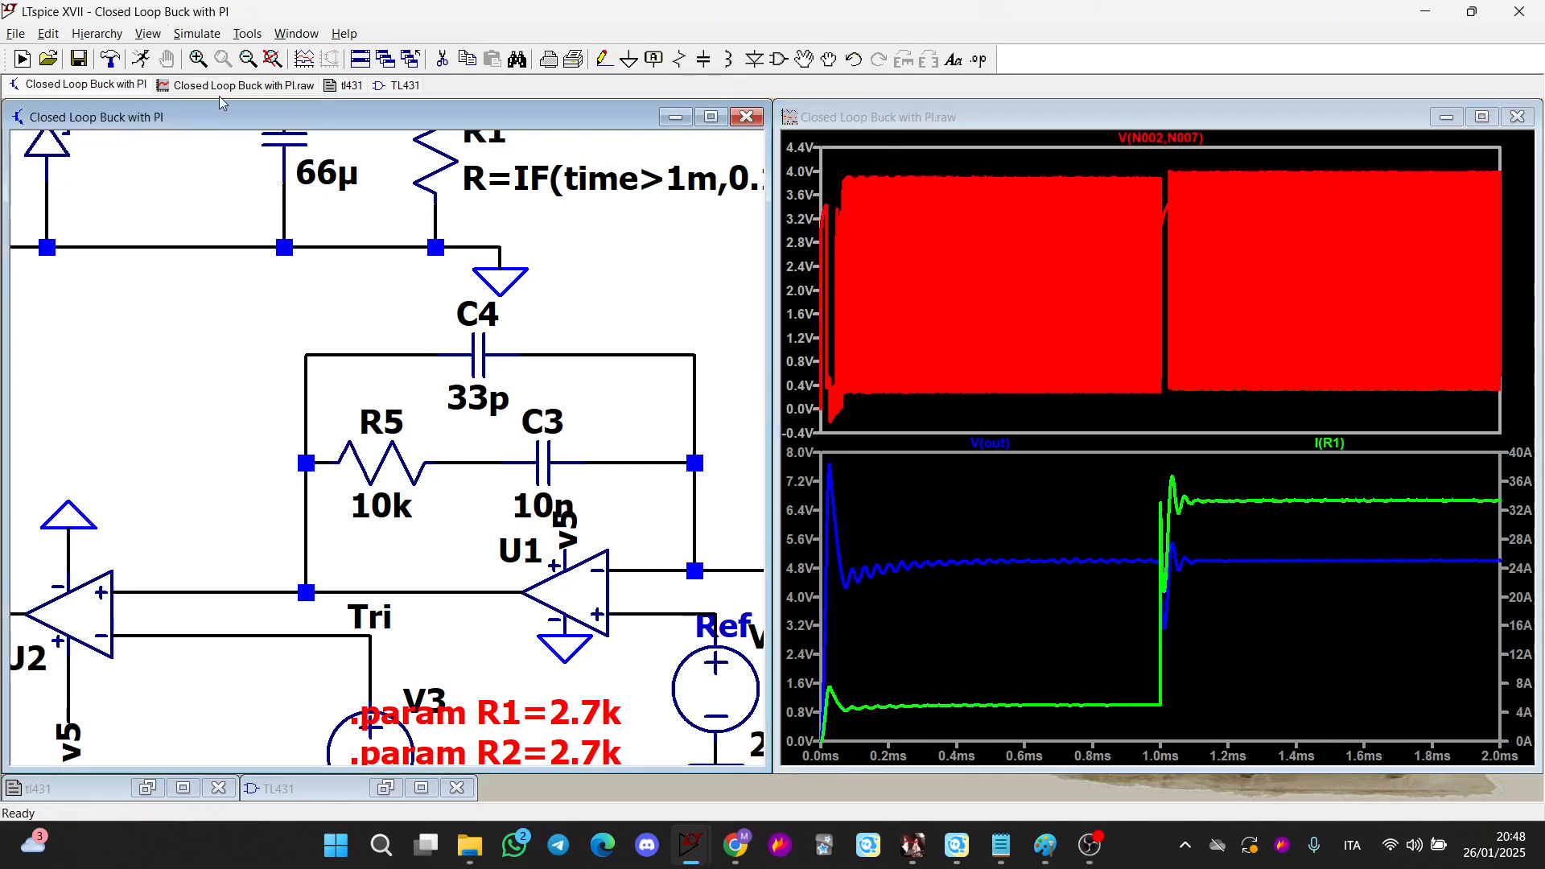
Delete the .param R1, R2 and C directives from the buck converter schematic
scroll(605, 351, "down", 3)
scroll(605, 351, "up", 1)
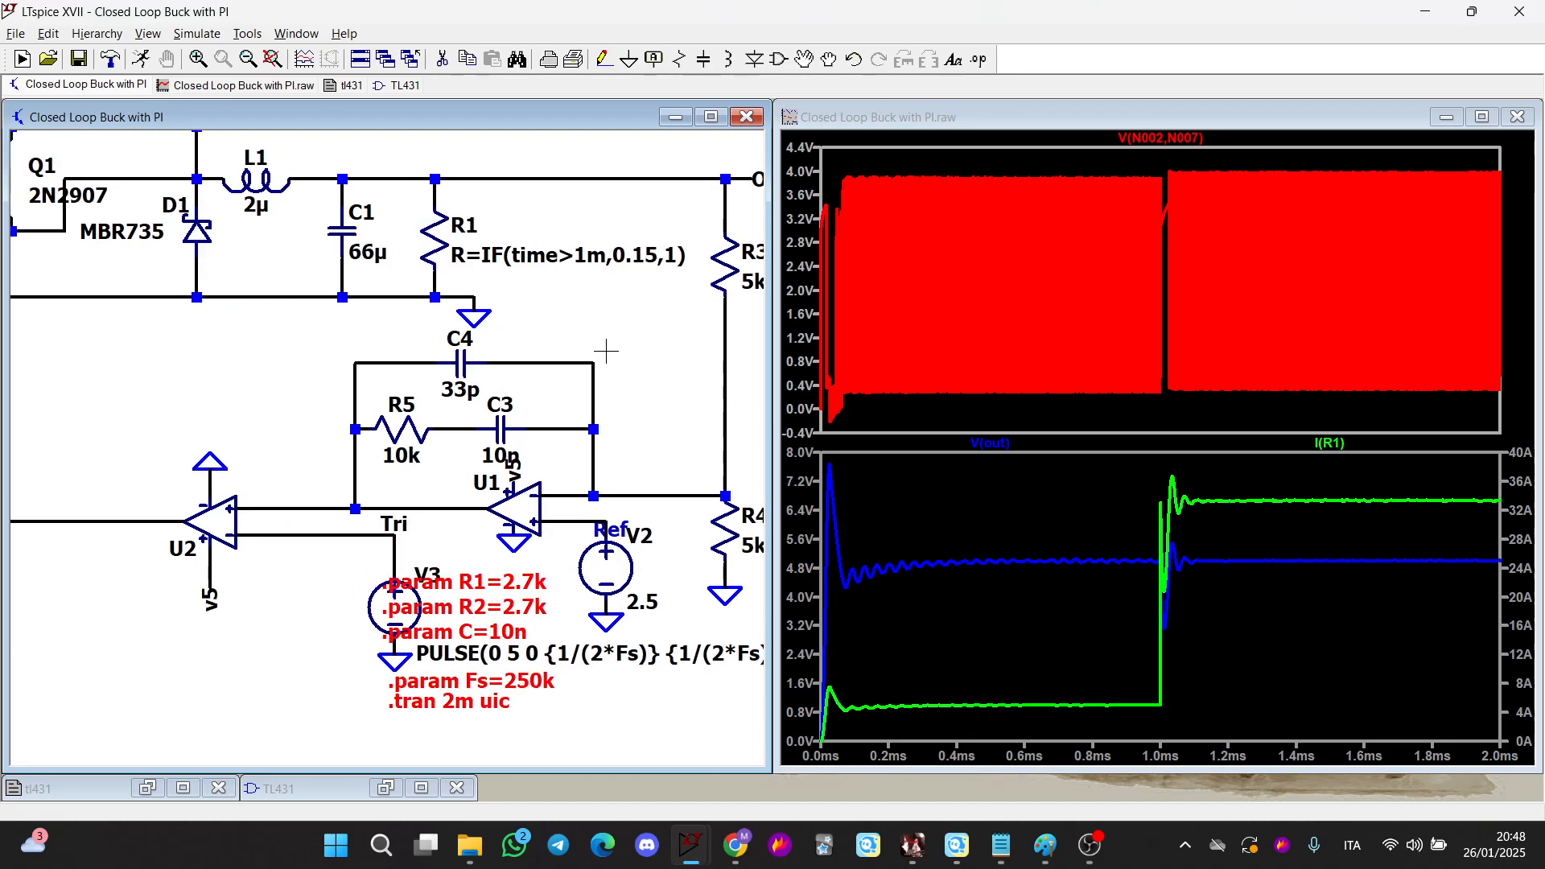
key("Delete")
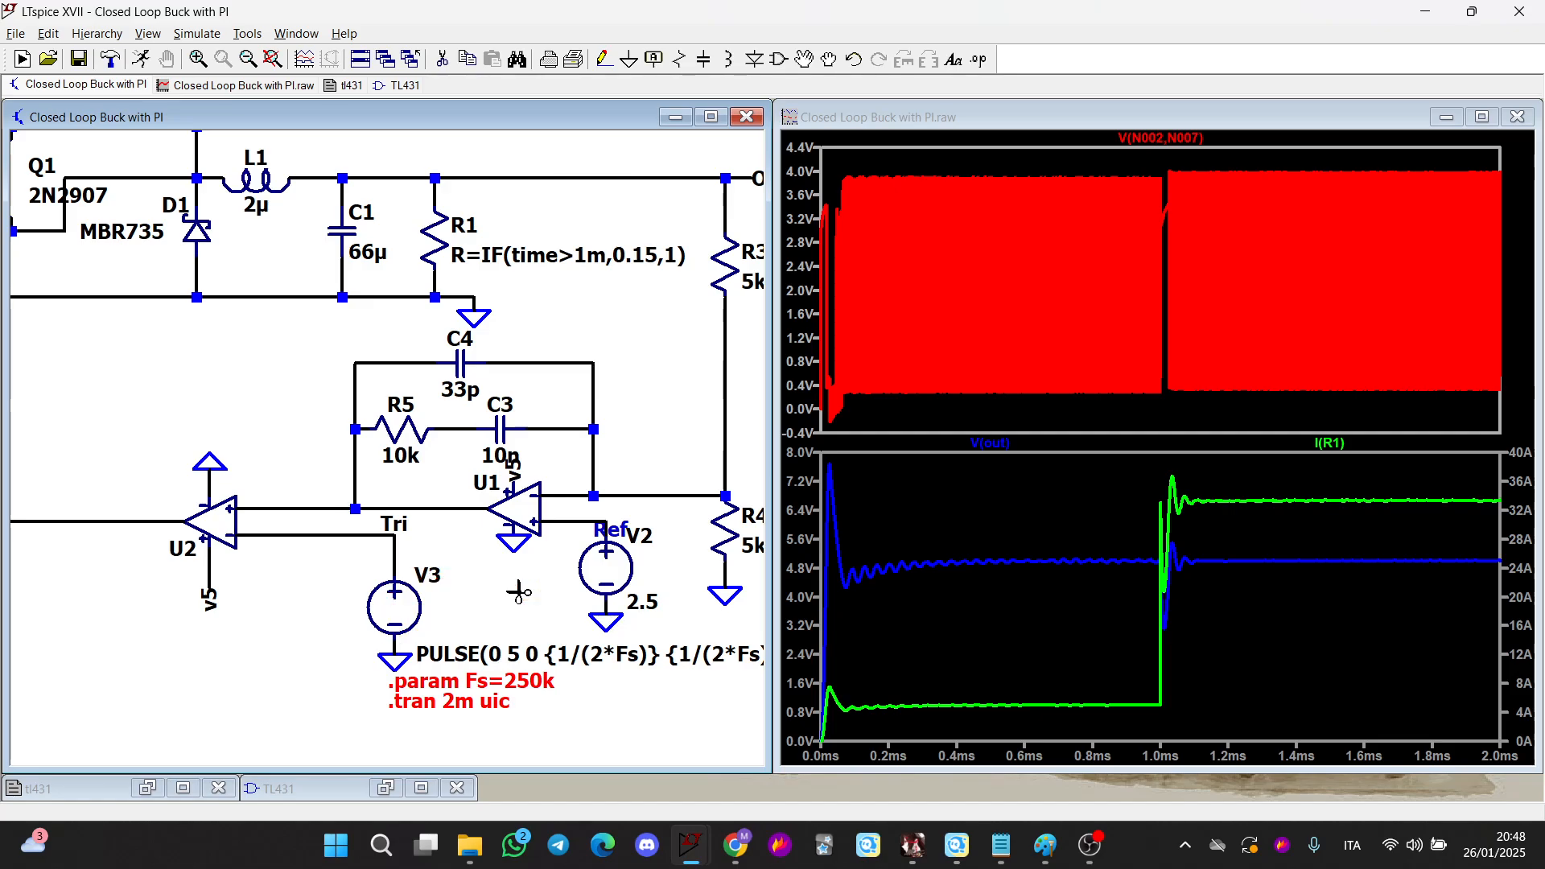
scroll(481, 422, "down", 5)
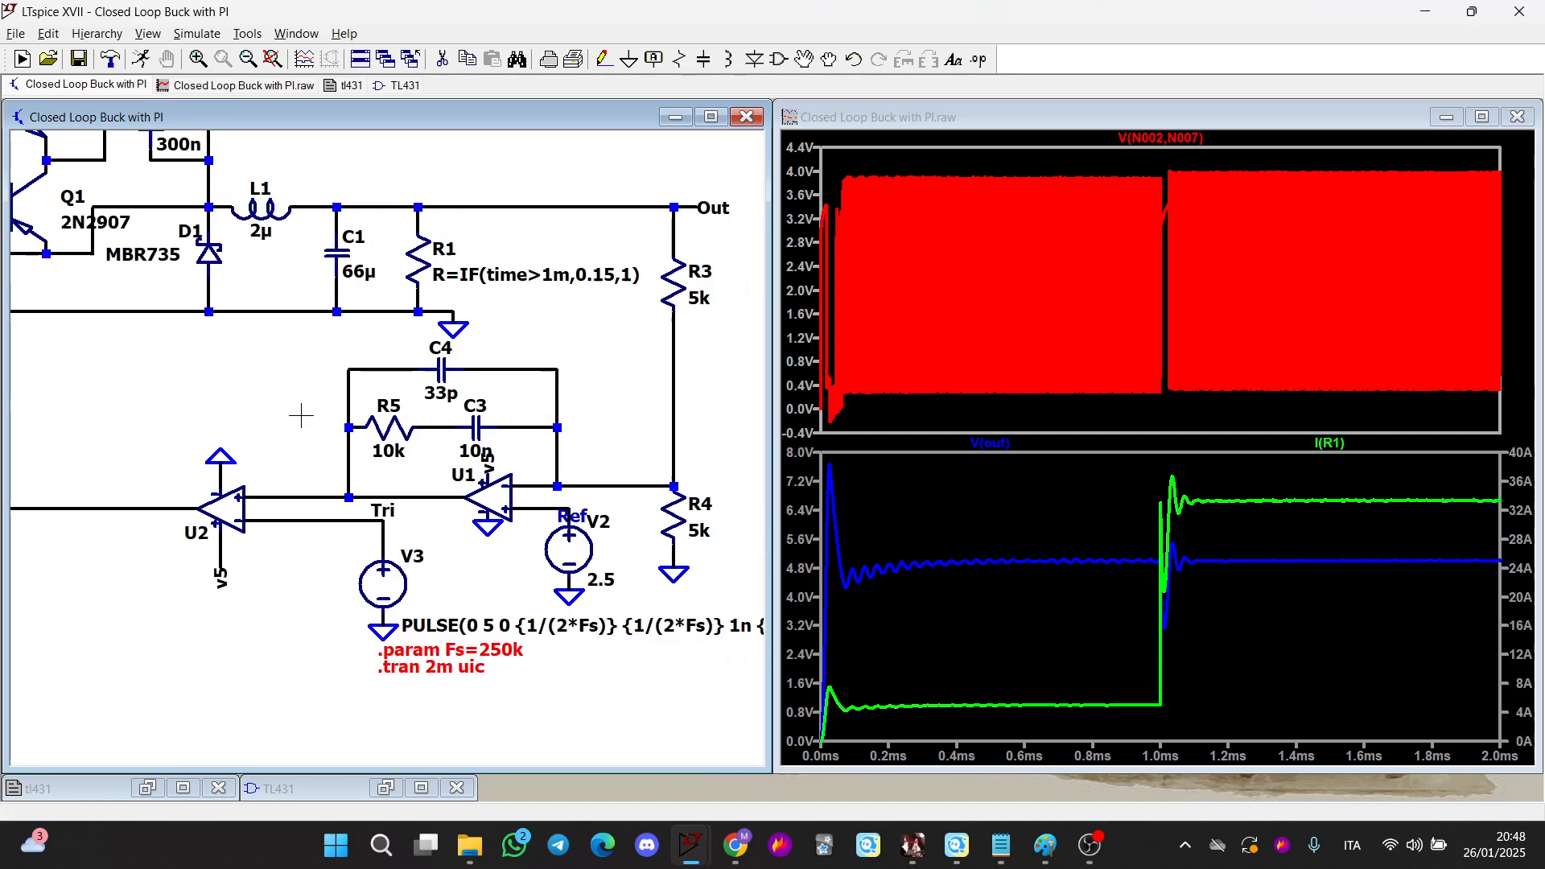
scroll(354, 503, "down", 1)
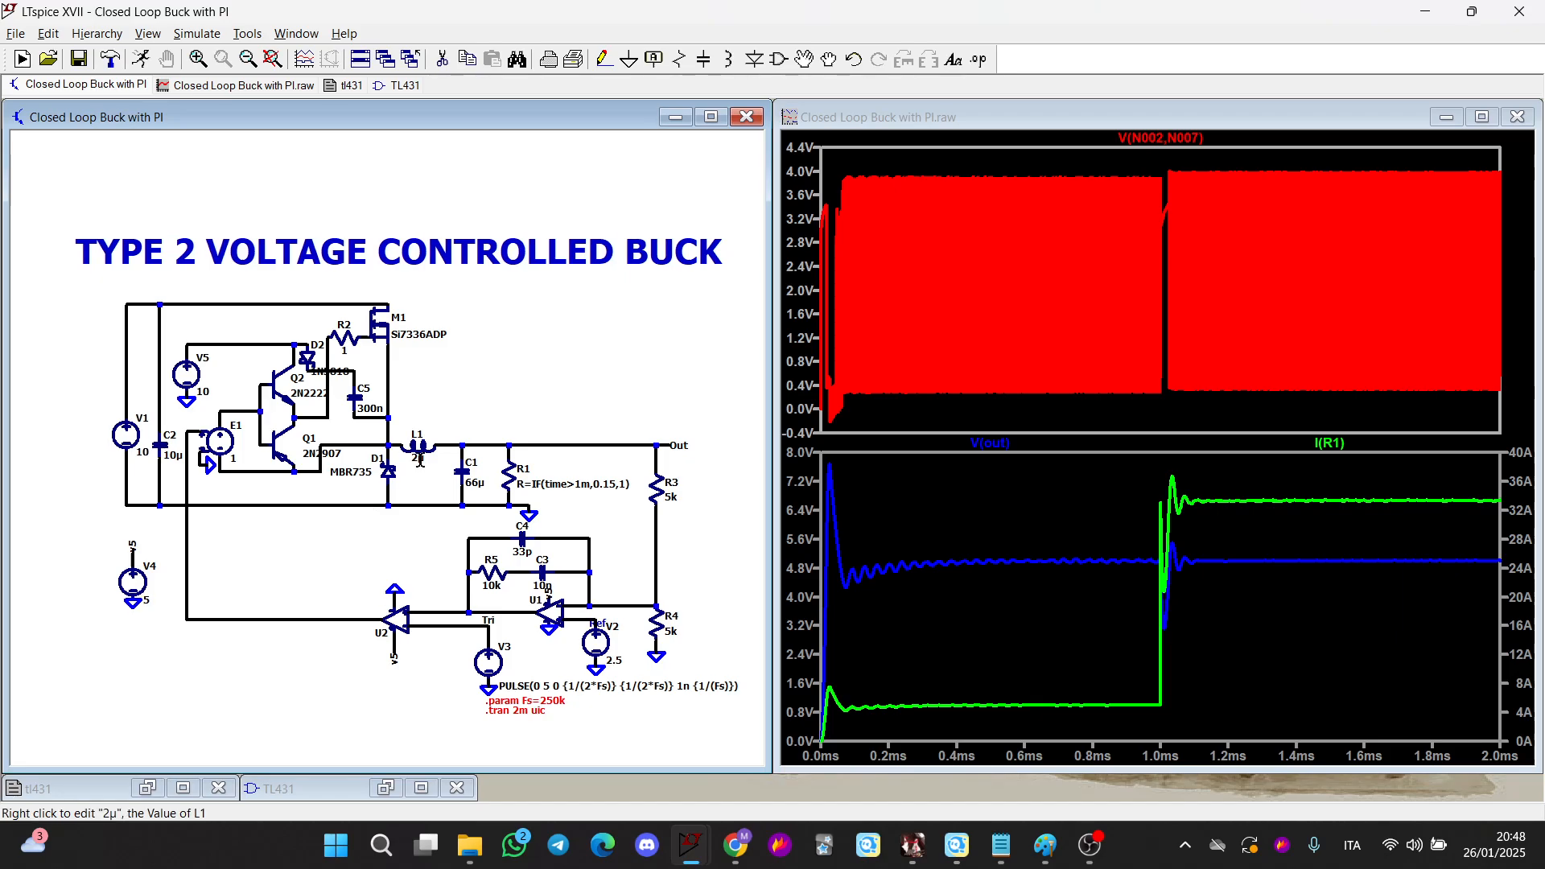
scroll(496, 565, "up", 1)
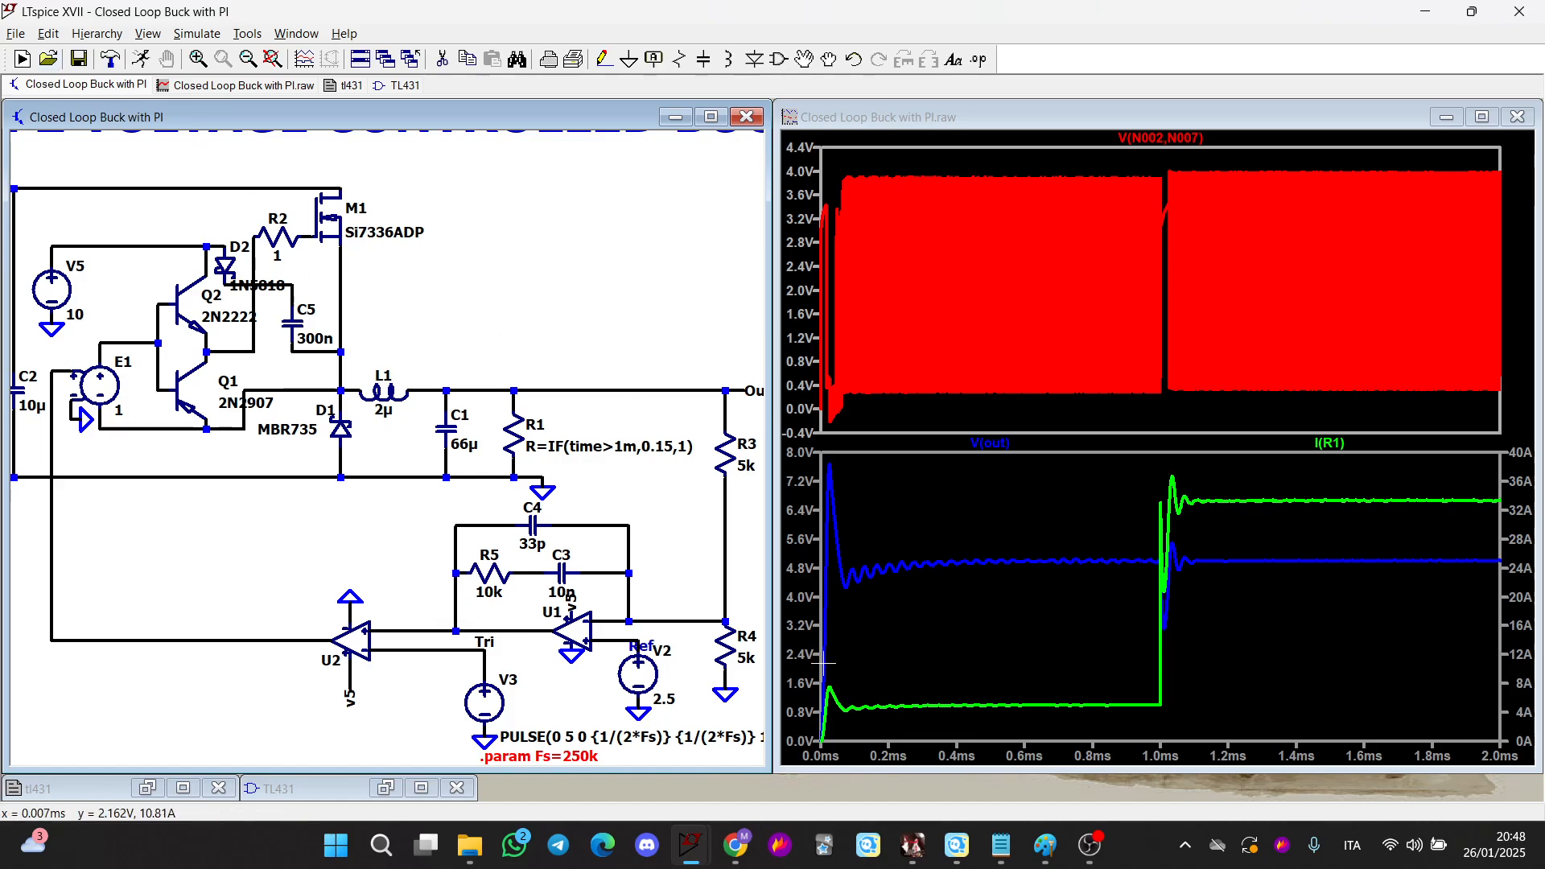
Switch to the Draft5 TL431 schematic and plot the frequency response of the Out node
mouse_move(712, 857)
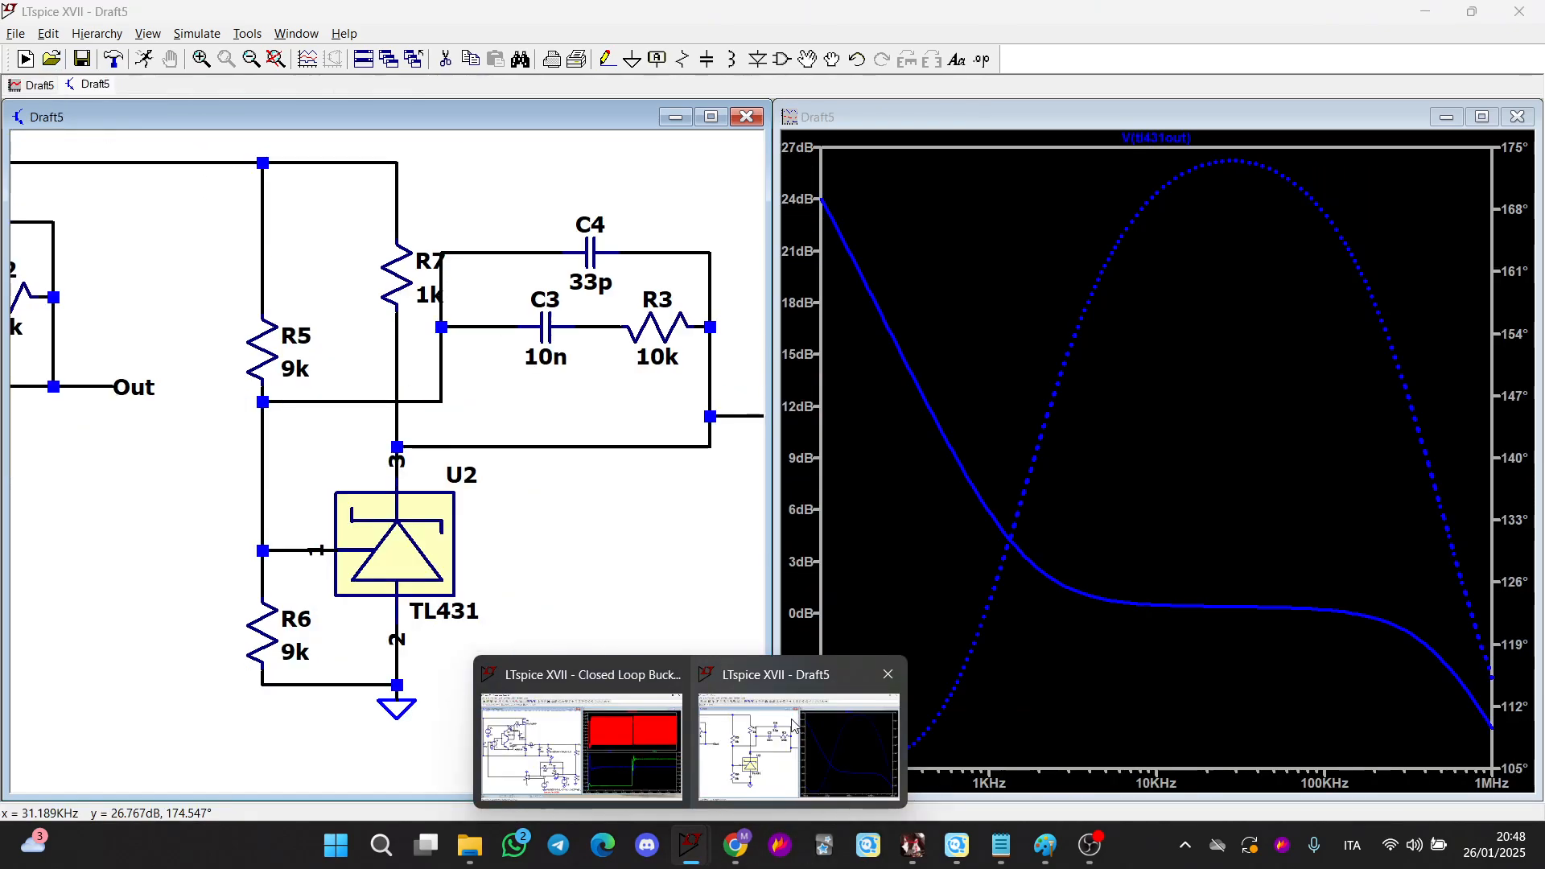
left_click(796, 744)
scroll(550, 526, "down", 2)
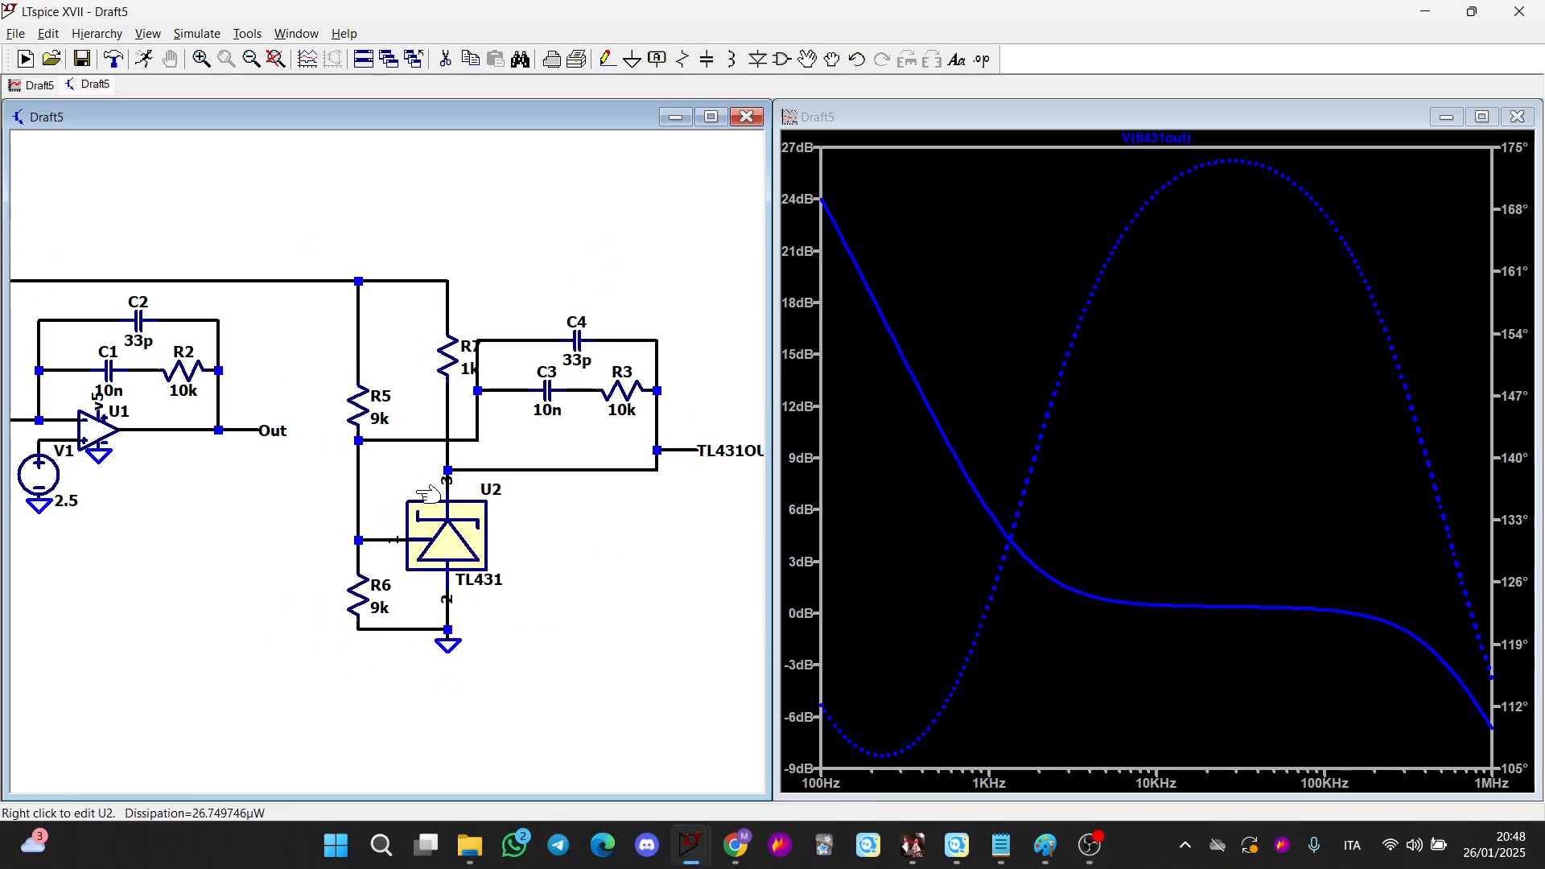
left_click_drag(196, 506, 519, 580)
scroll(435, 561, "up", 3)
left_click(653, 461)
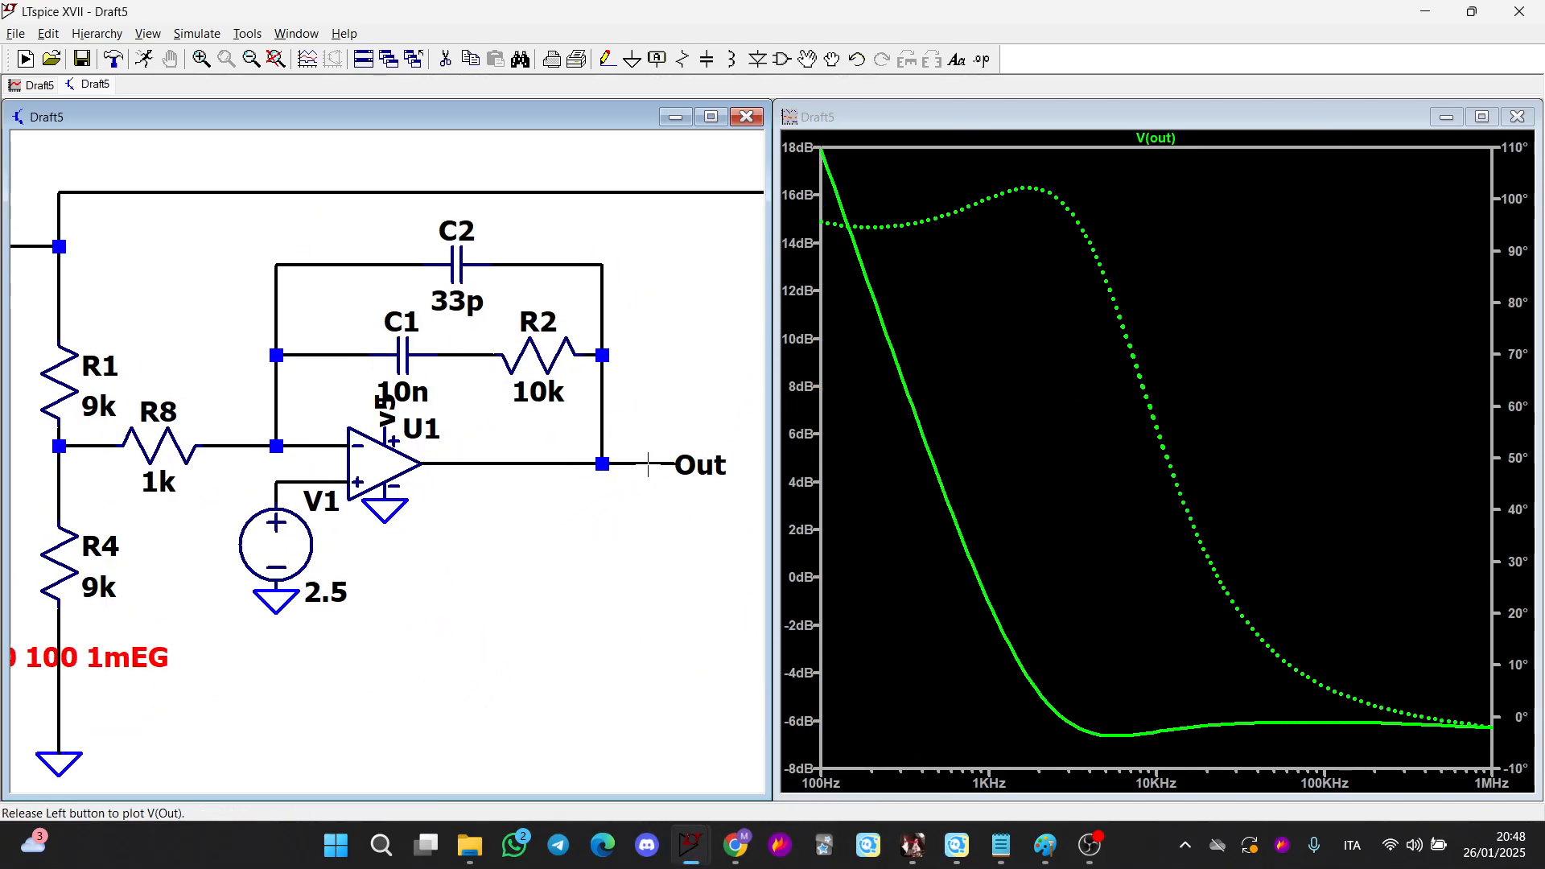
Plot the frequency response of the TL431OUT node instead
scroll(655, 460, "down", 1)
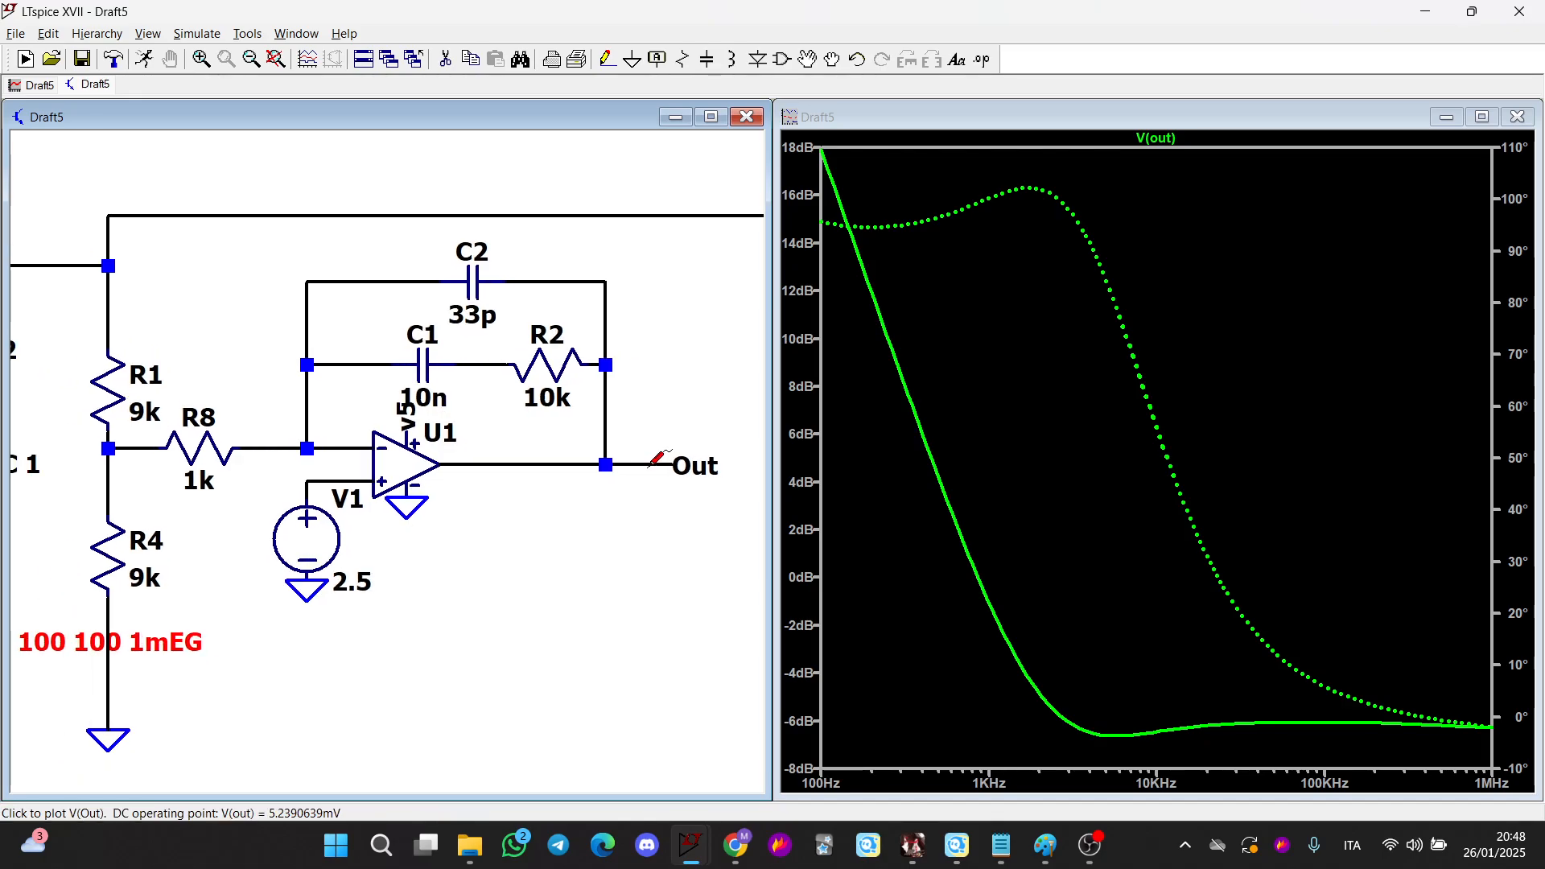
left_click_drag(634, 477, 34, 427)
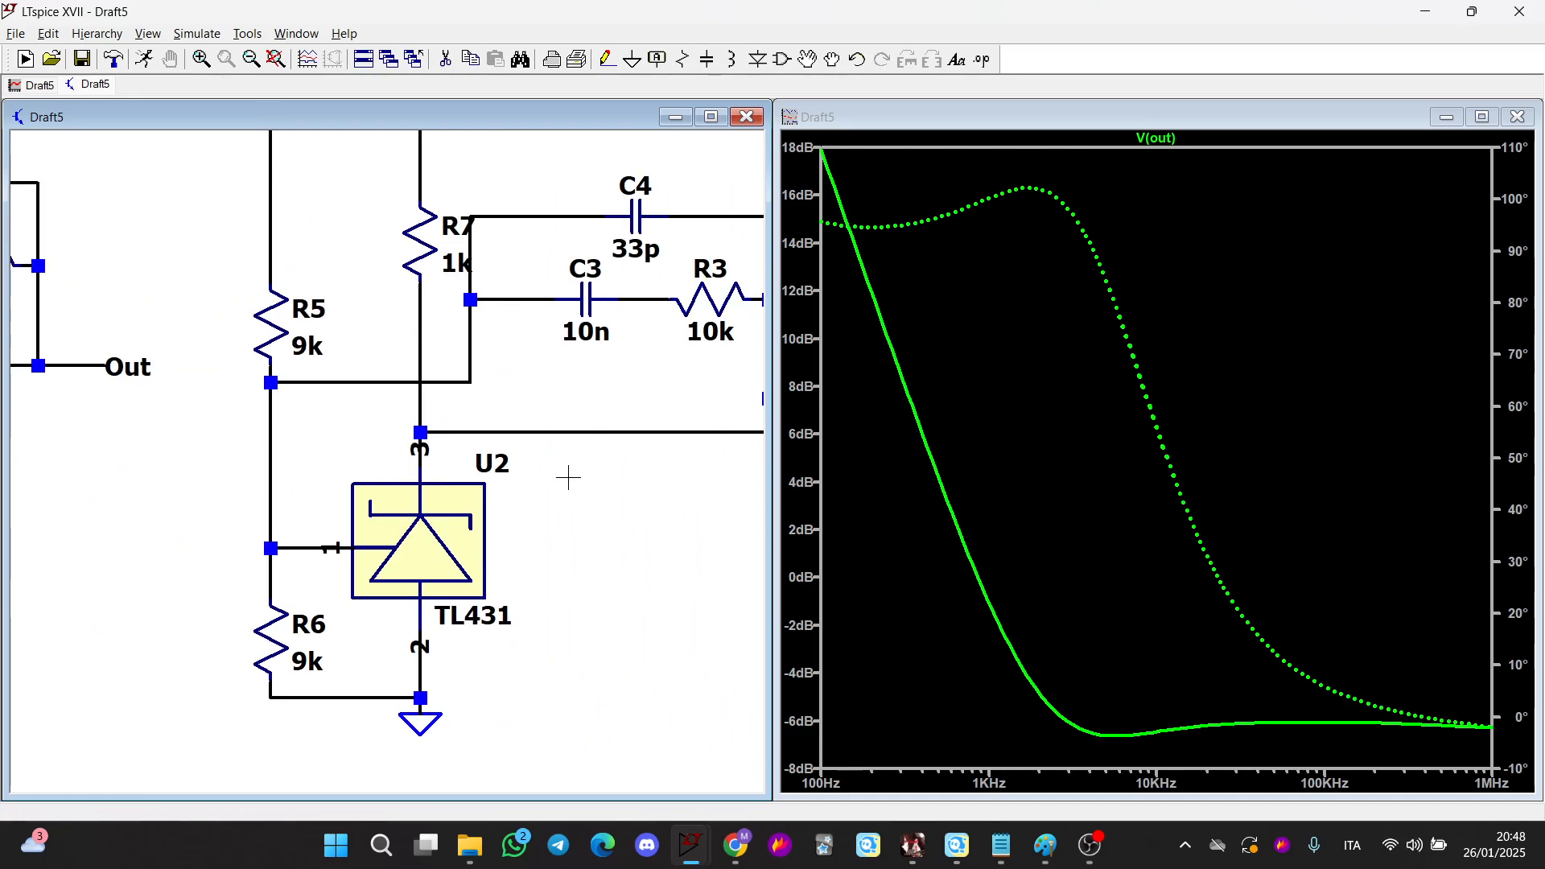
left_click_drag(568, 478, 390, 505)
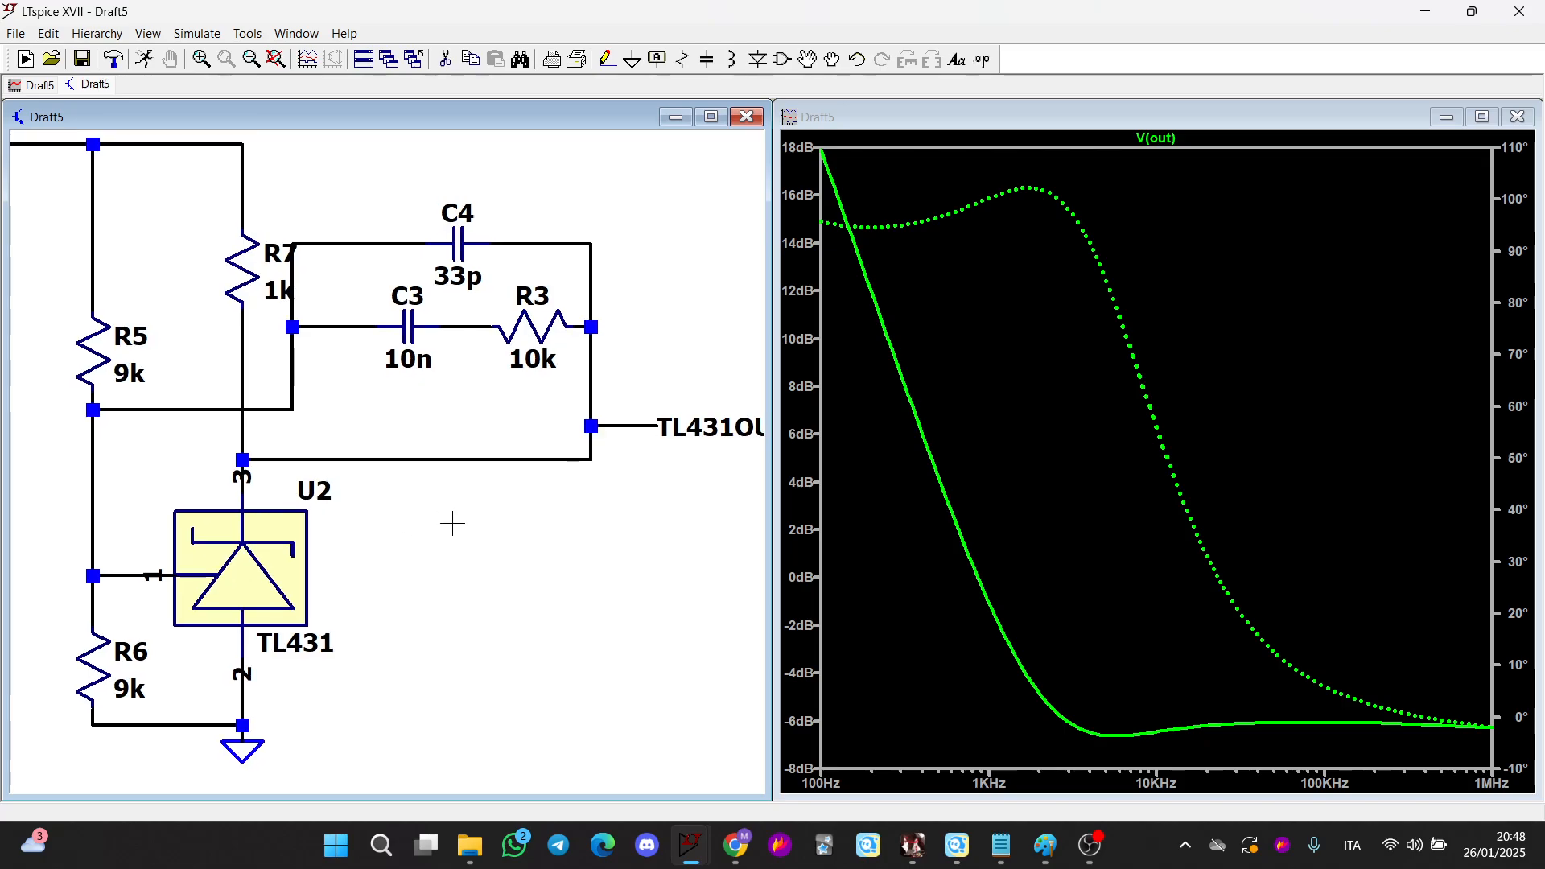
left_click(626, 427)
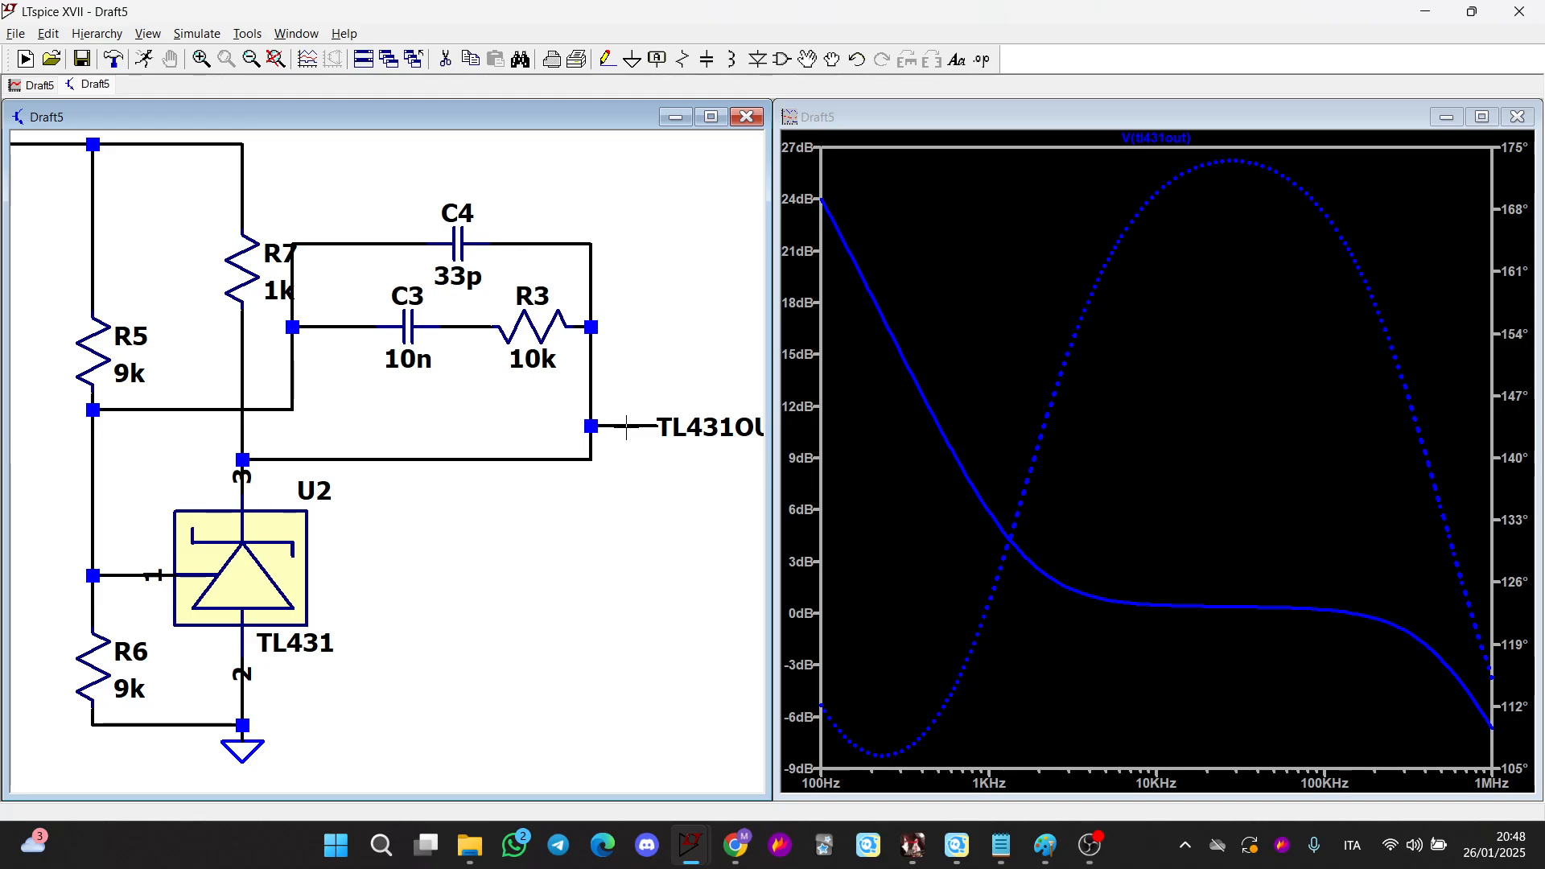
left_click(1282, 846)
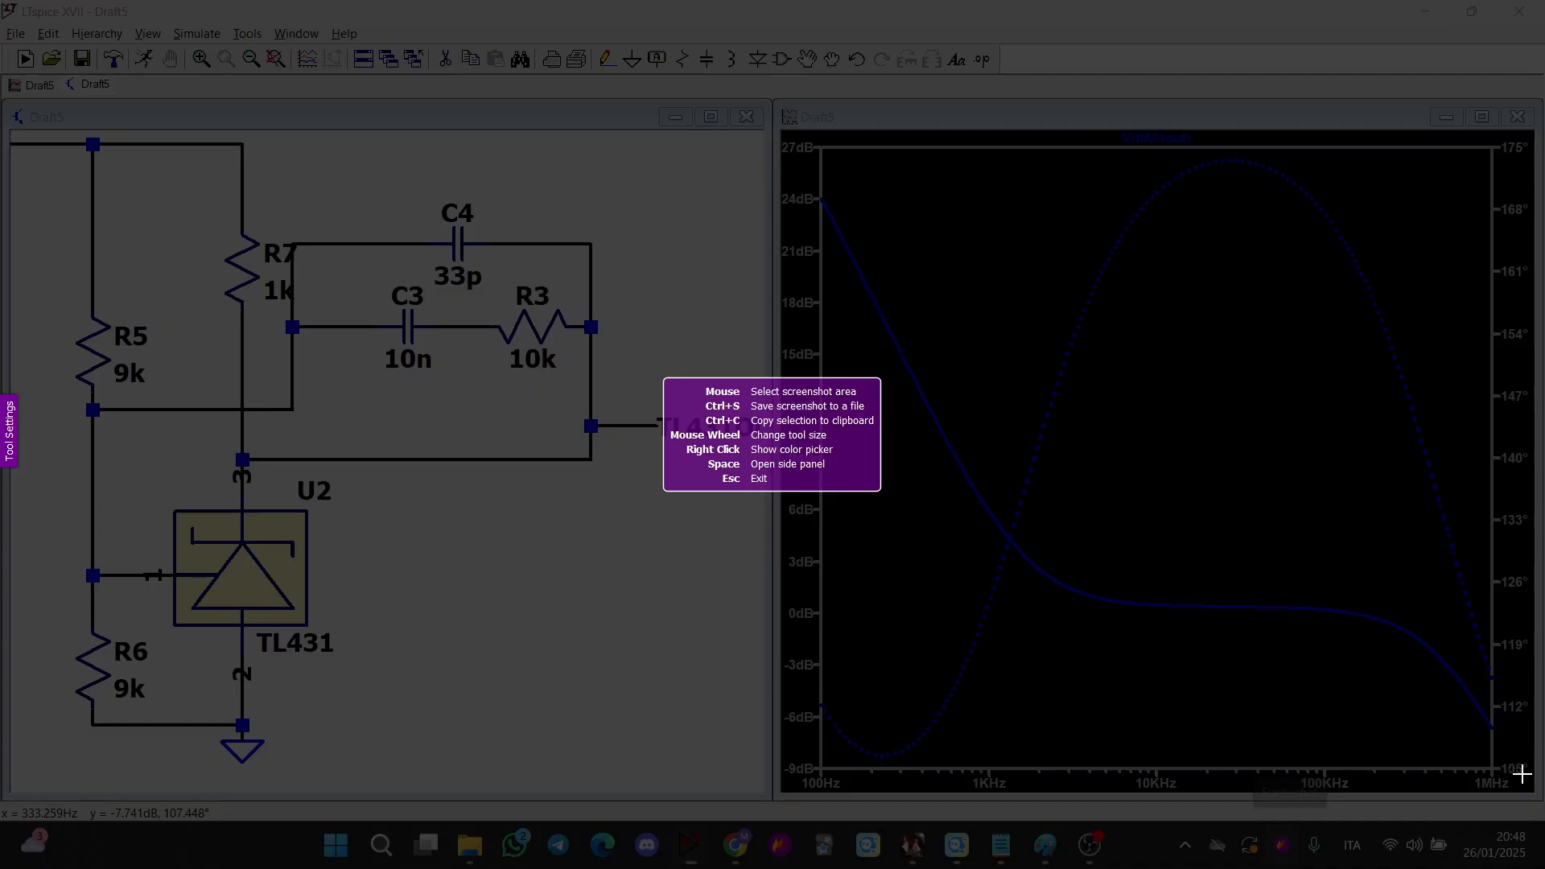
left_click_drag(1541, 817, 48, 56)
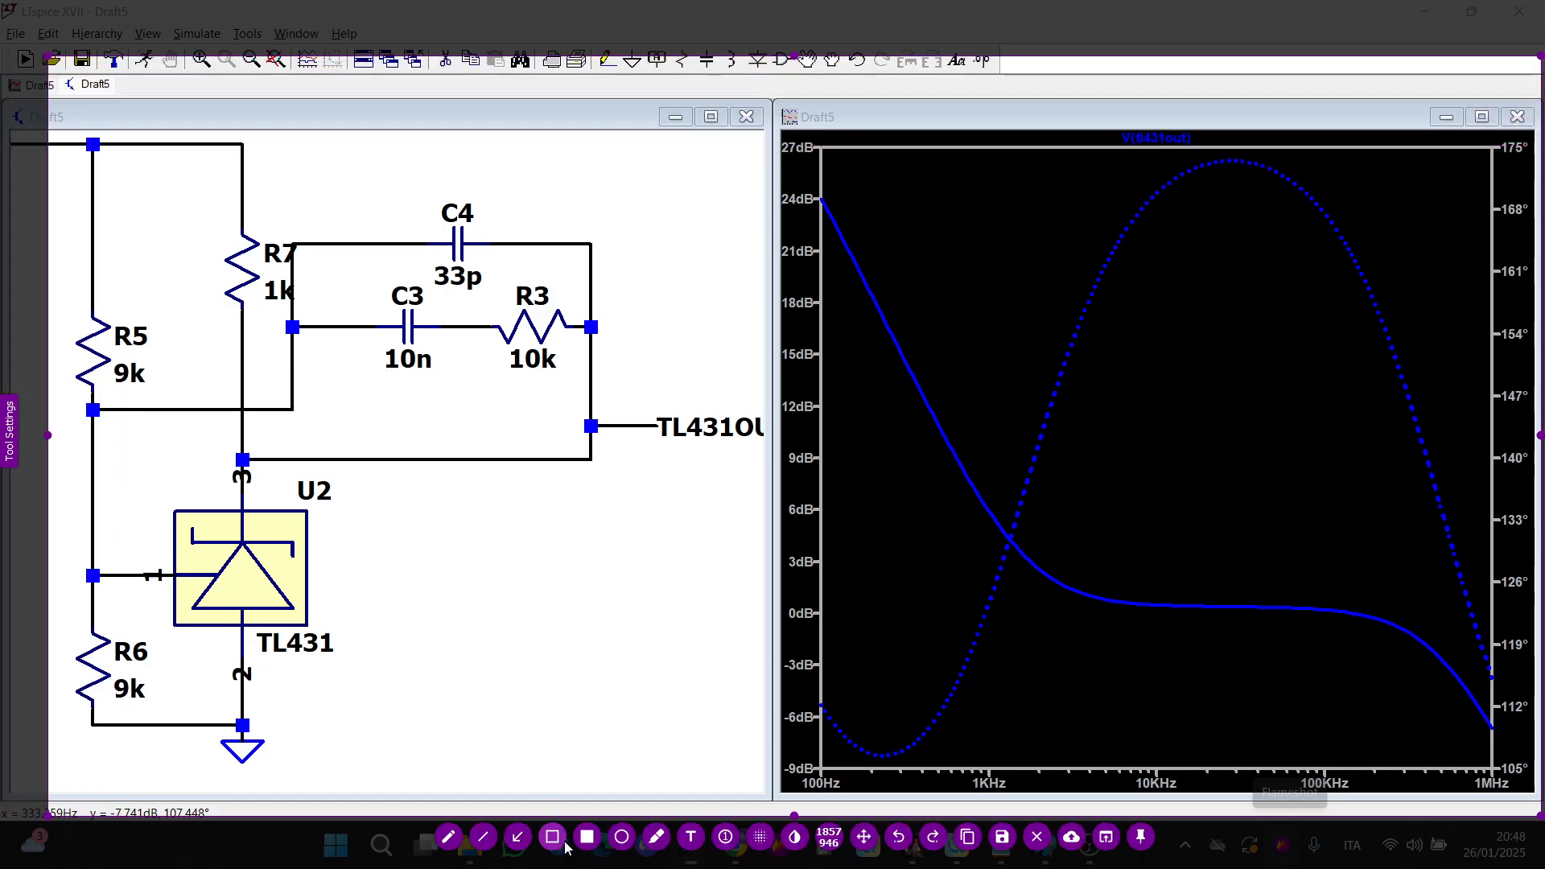
left_click(561, 841)
mouse_move(335, 283)
left_mouse_down()
mouse_move(713, 372)
mouse_move(625, 374)
mouse_move(1052, 609)
mouse_move(1060, 597)
left_mouse_up()
left_click(518, 836)
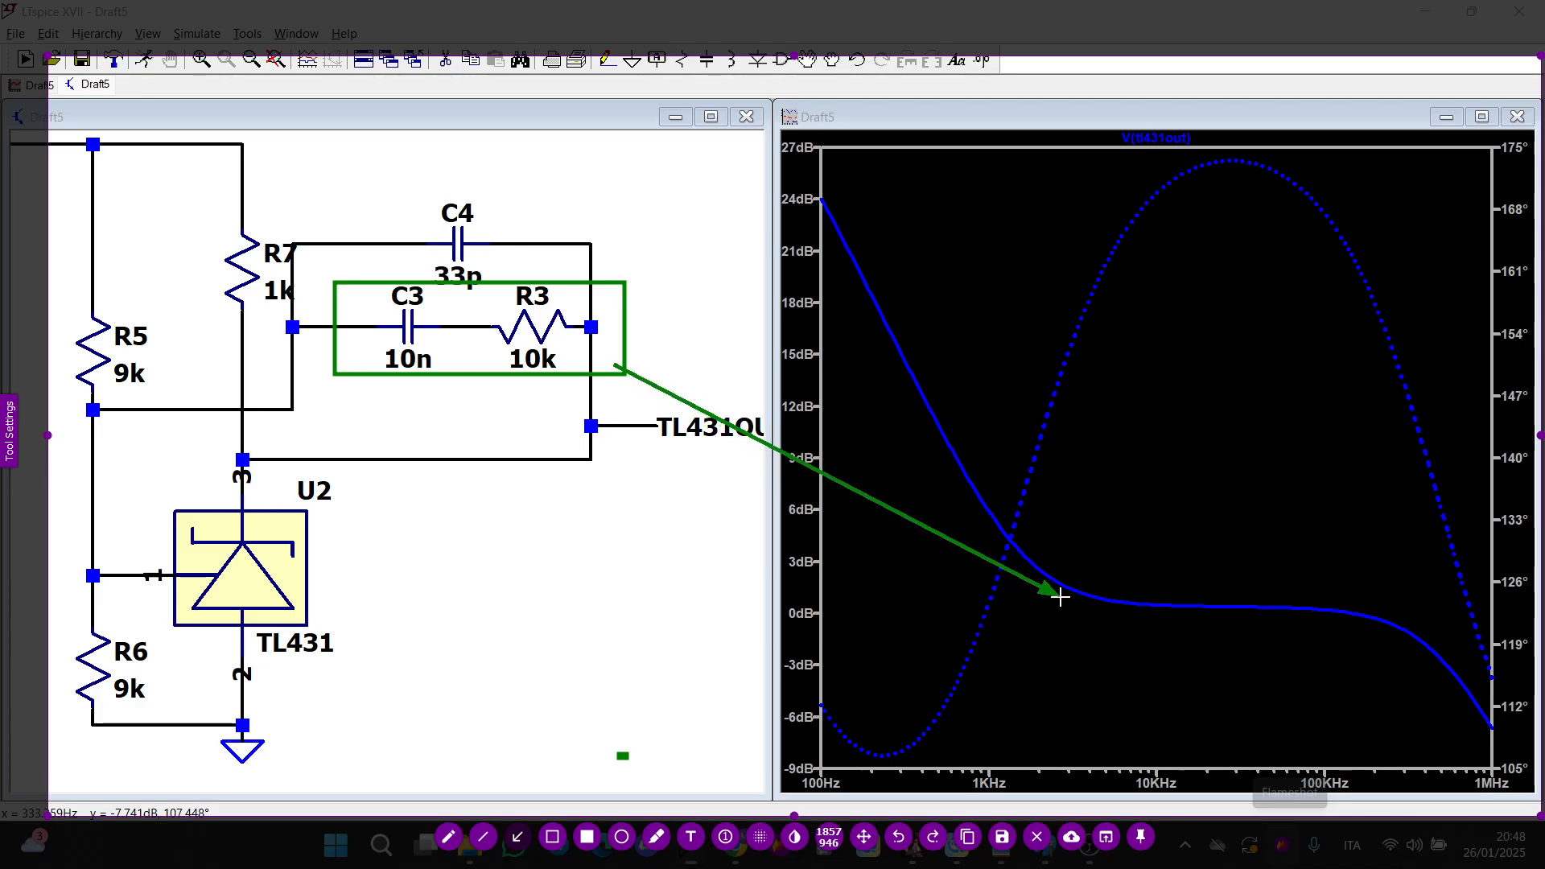
left_click(552, 836)
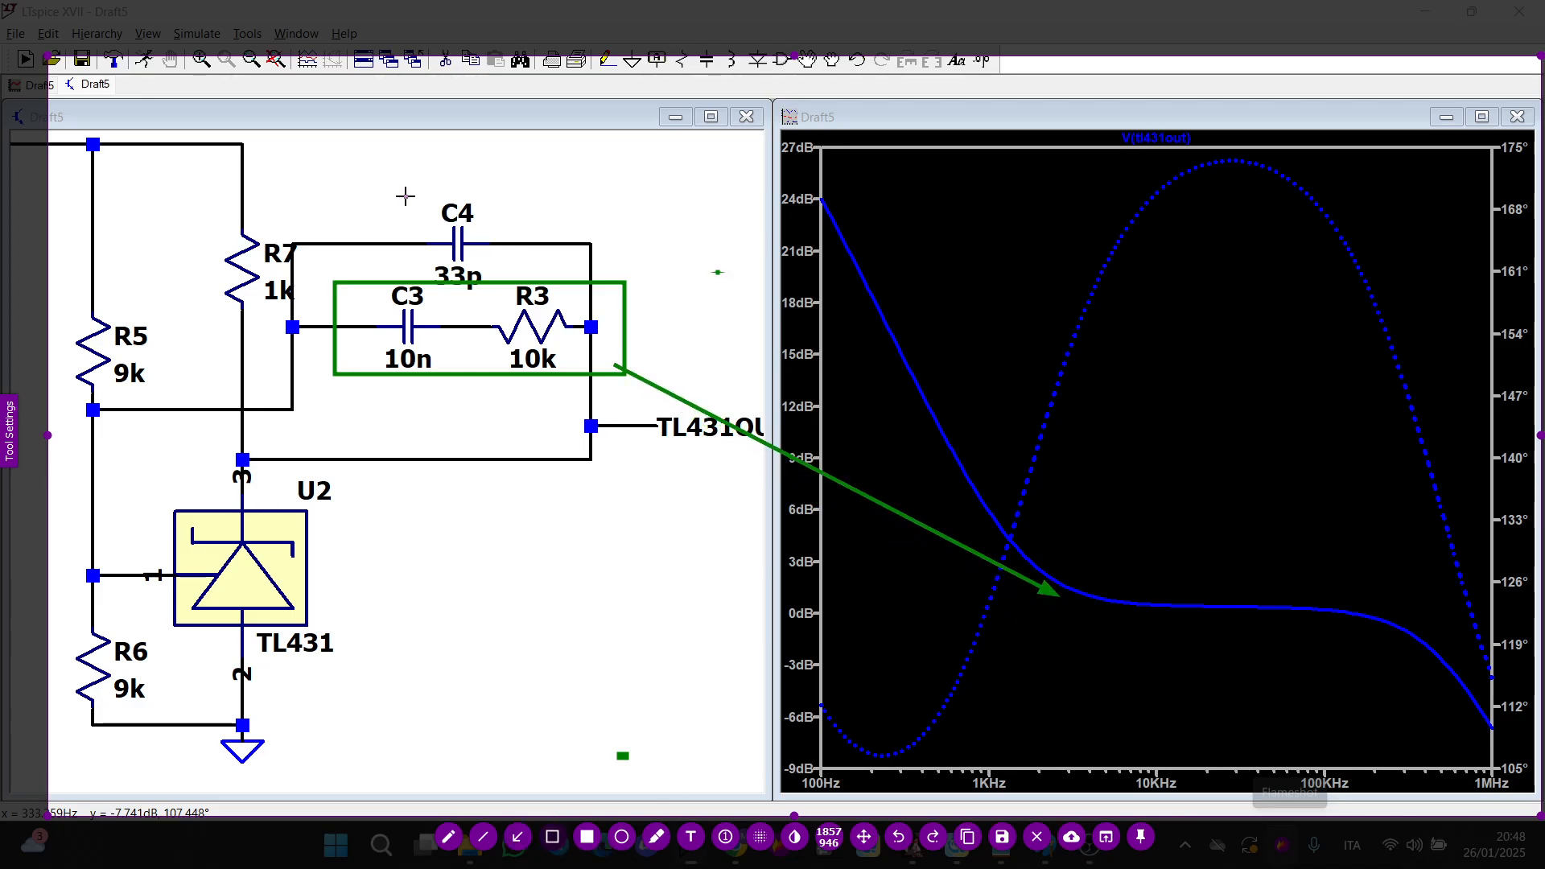
left_click_drag(405, 195, 505, 295)
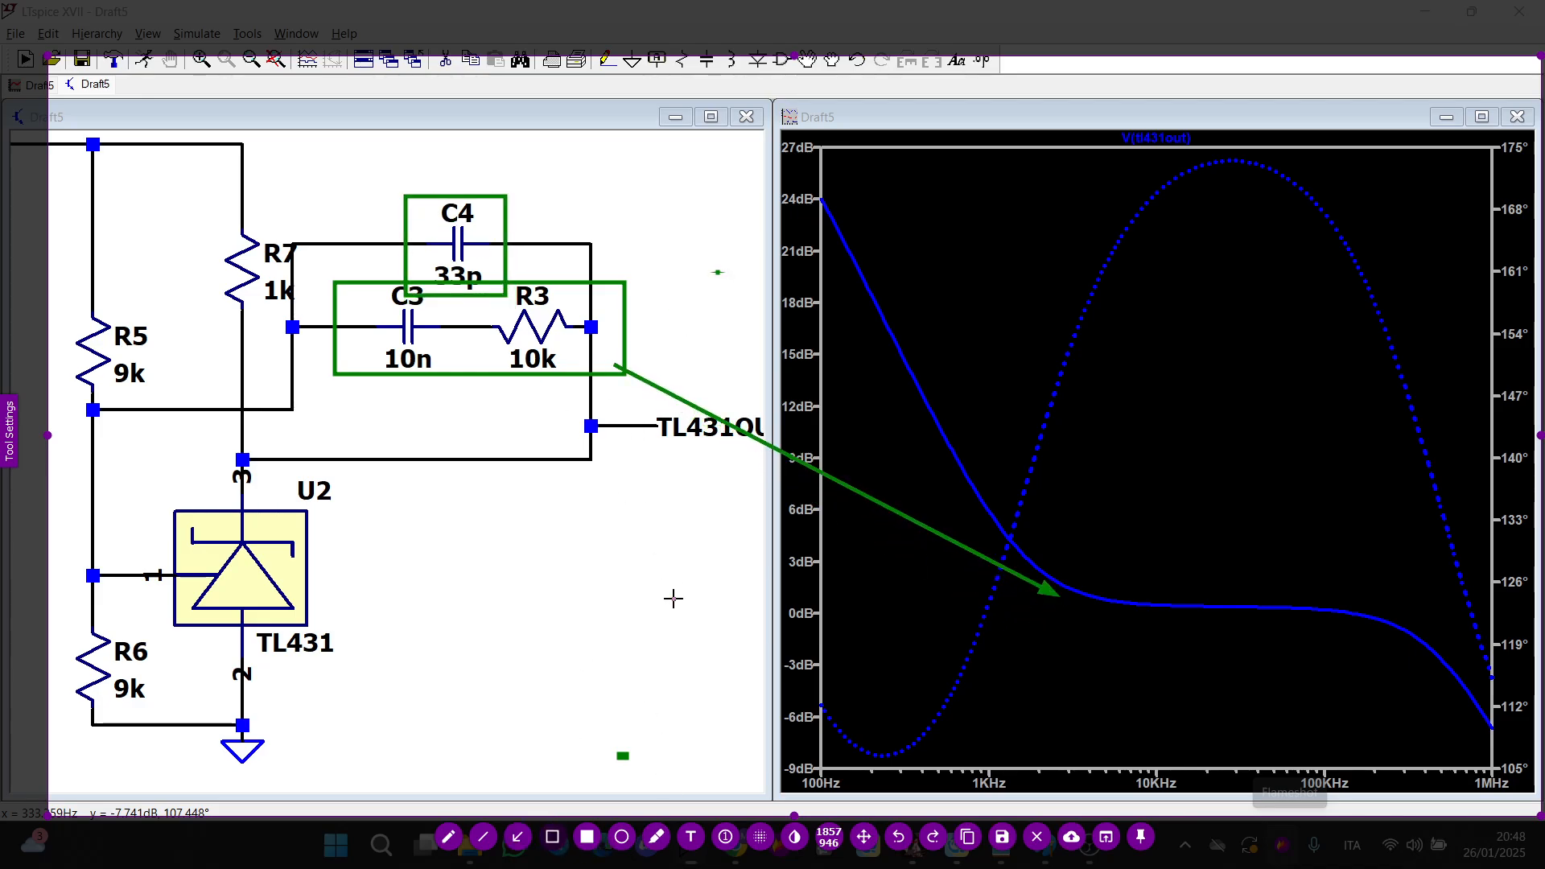
left_click(517, 837)
left_click_drag(506, 209, 1376, 605)
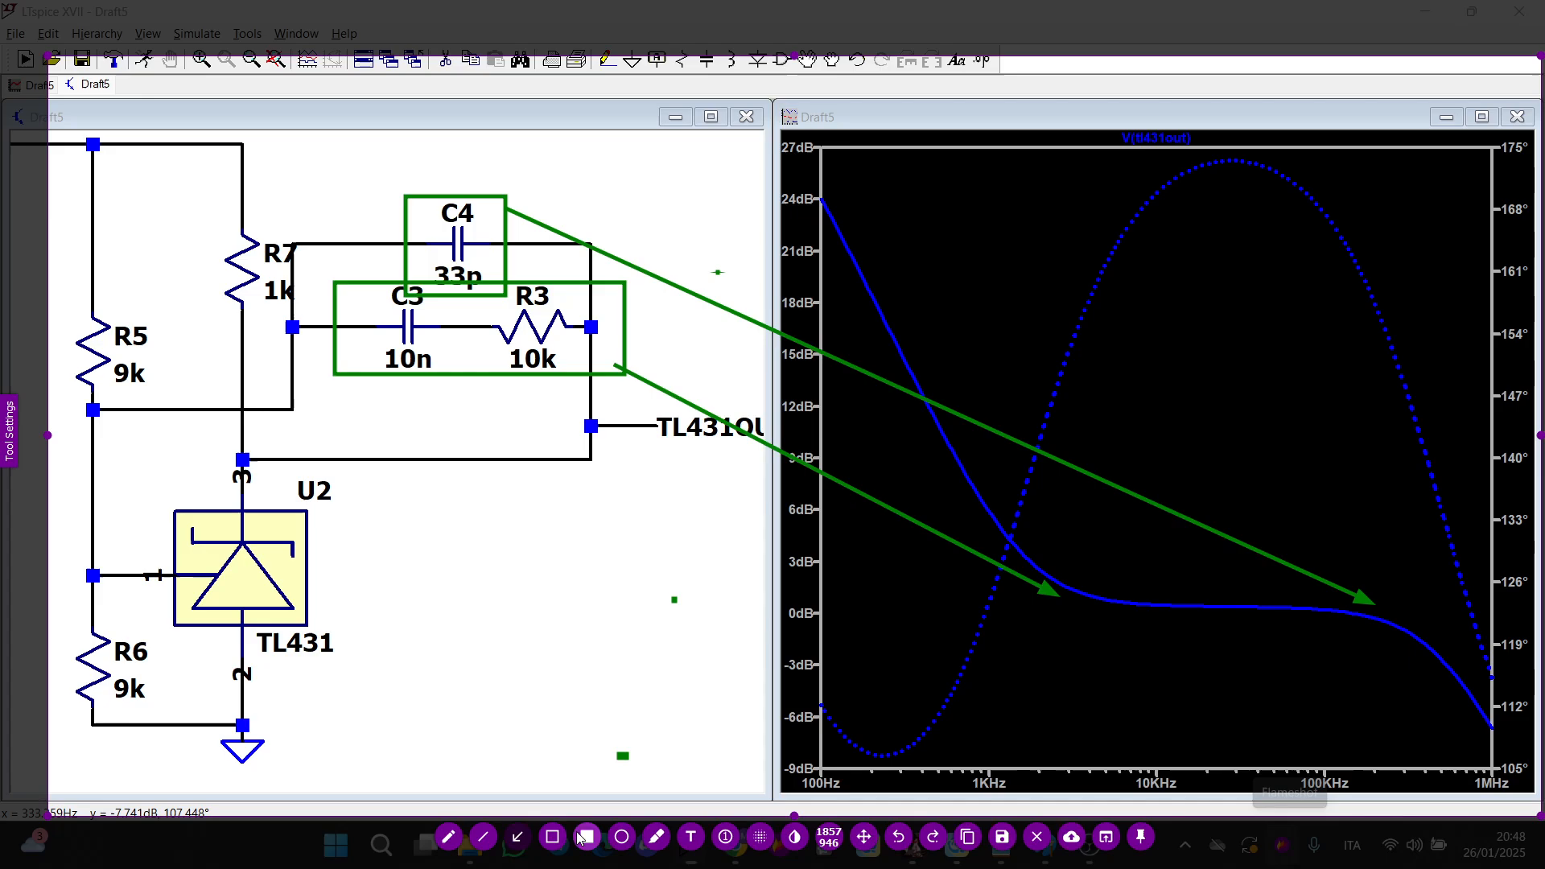
left_click(488, 836)
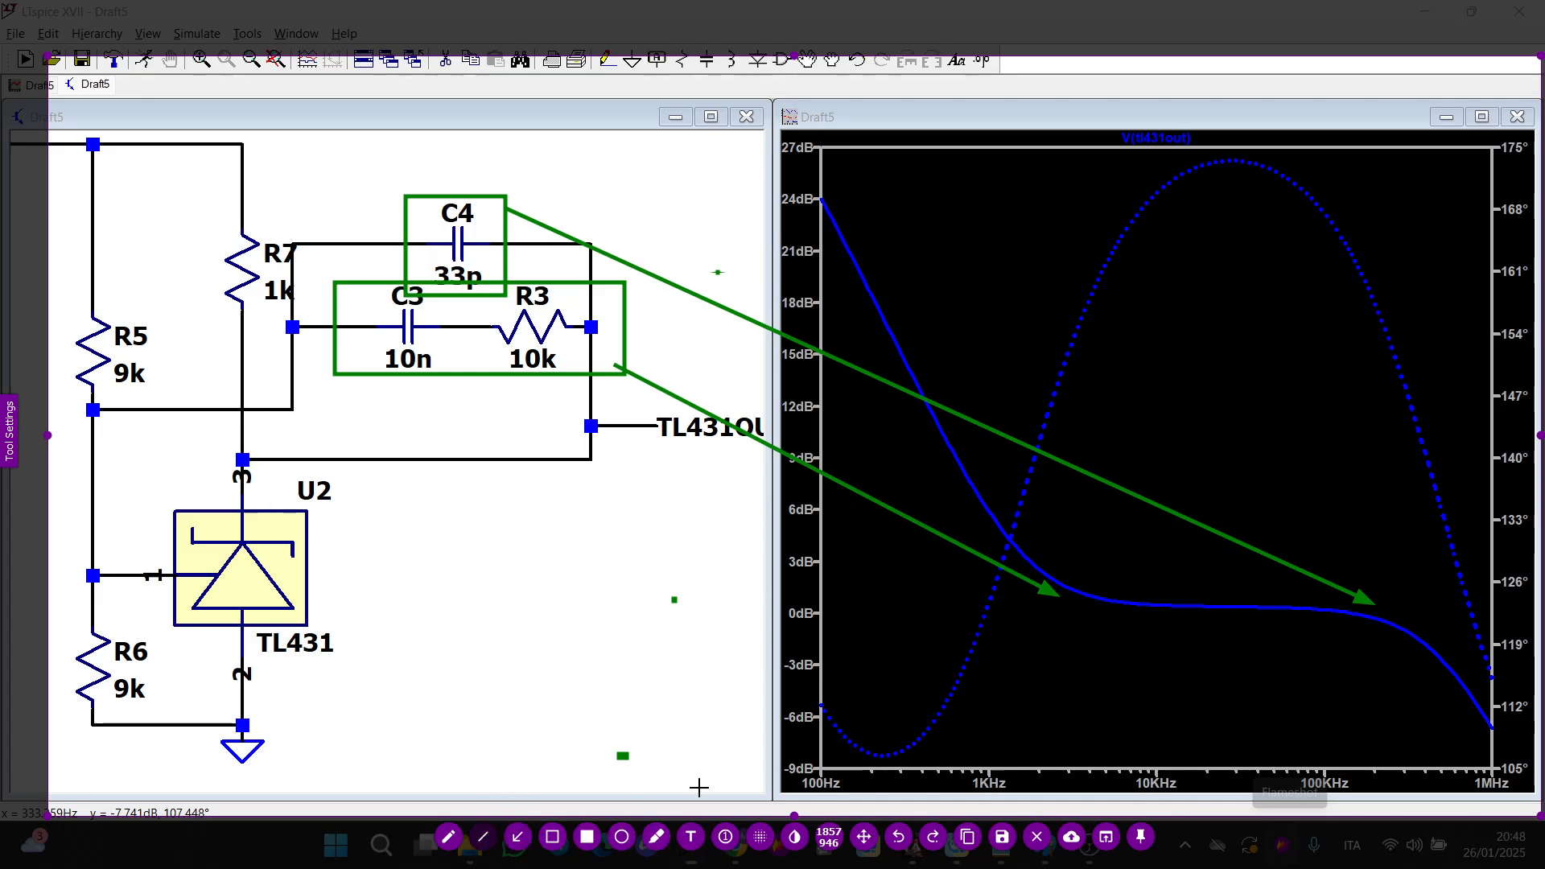
left_click(450, 839)
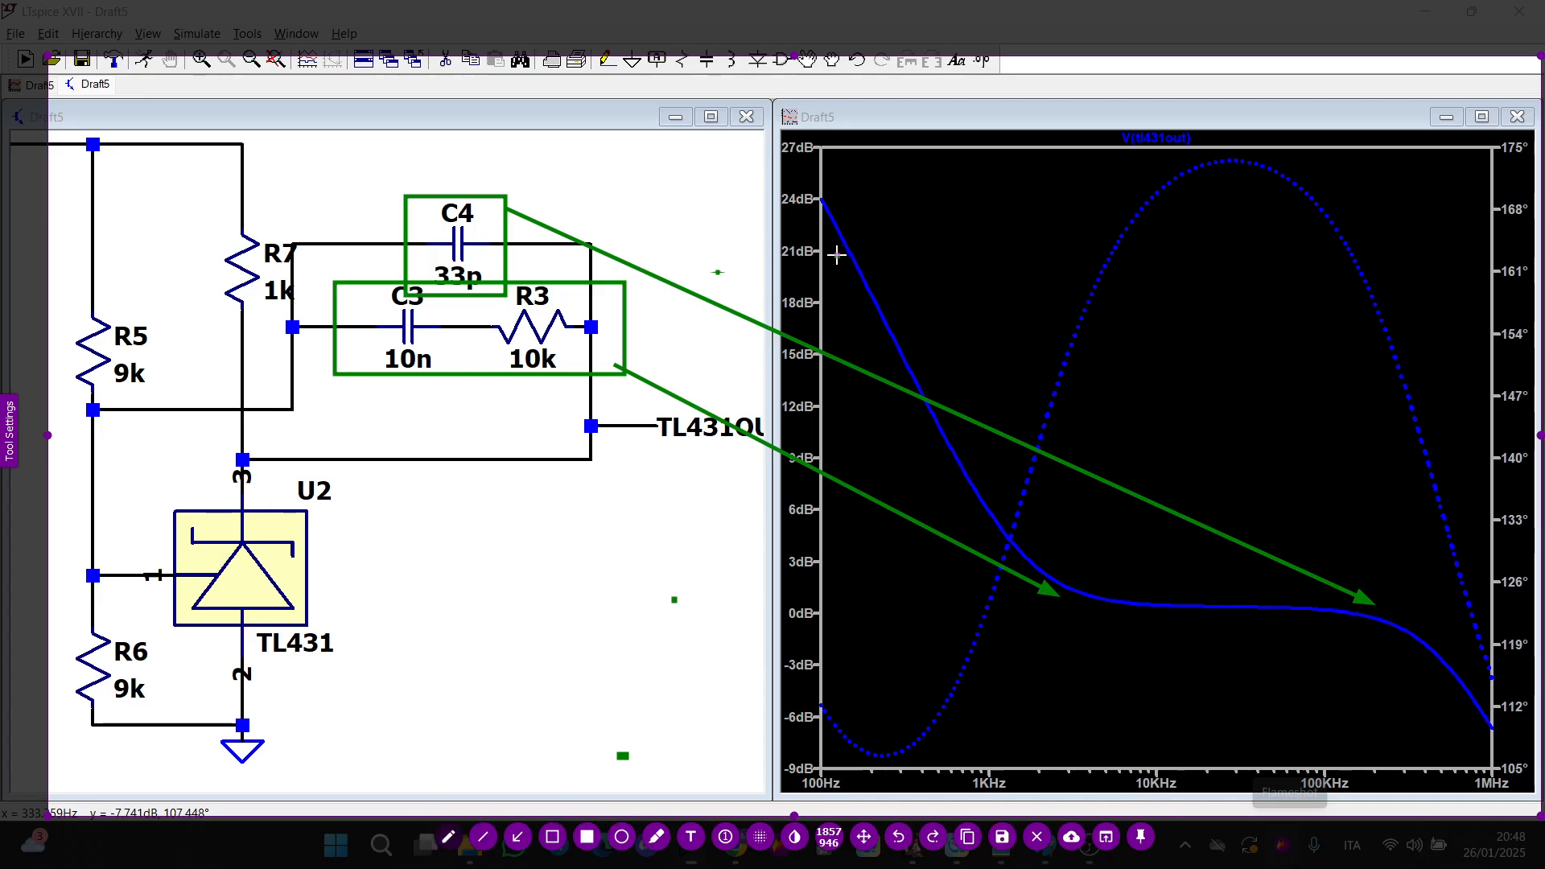
left_click_drag(782, 238, 875, 236)
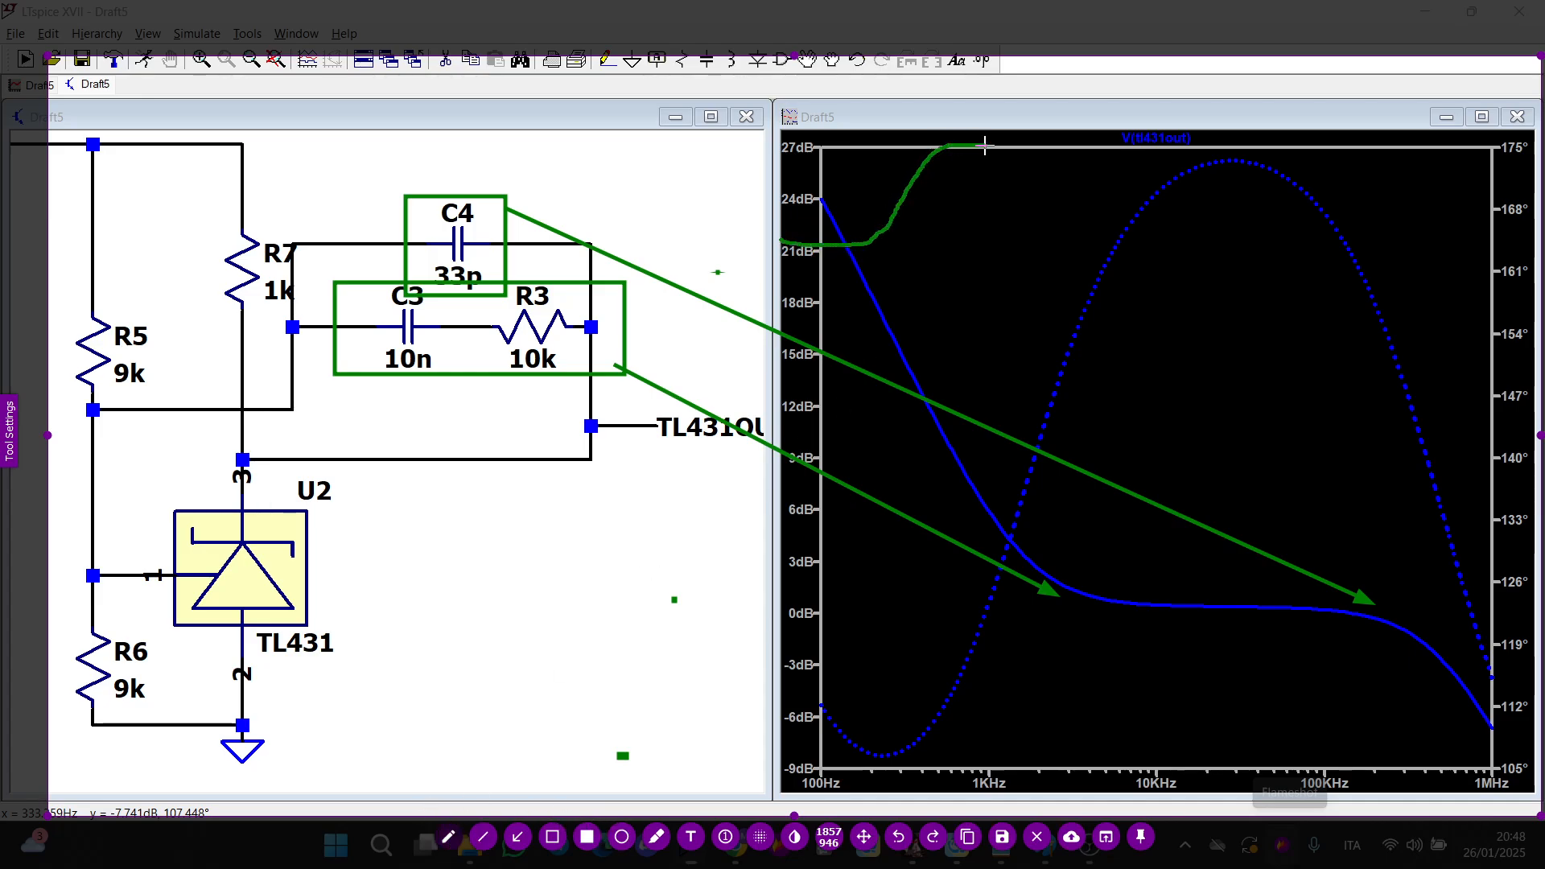
mouse_move(984, 146)
left_mouse_down()
mouse_move(1046, 207)
mouse_move(1175, 420)
mouse_move(1418, 518)
left_mouse_up()
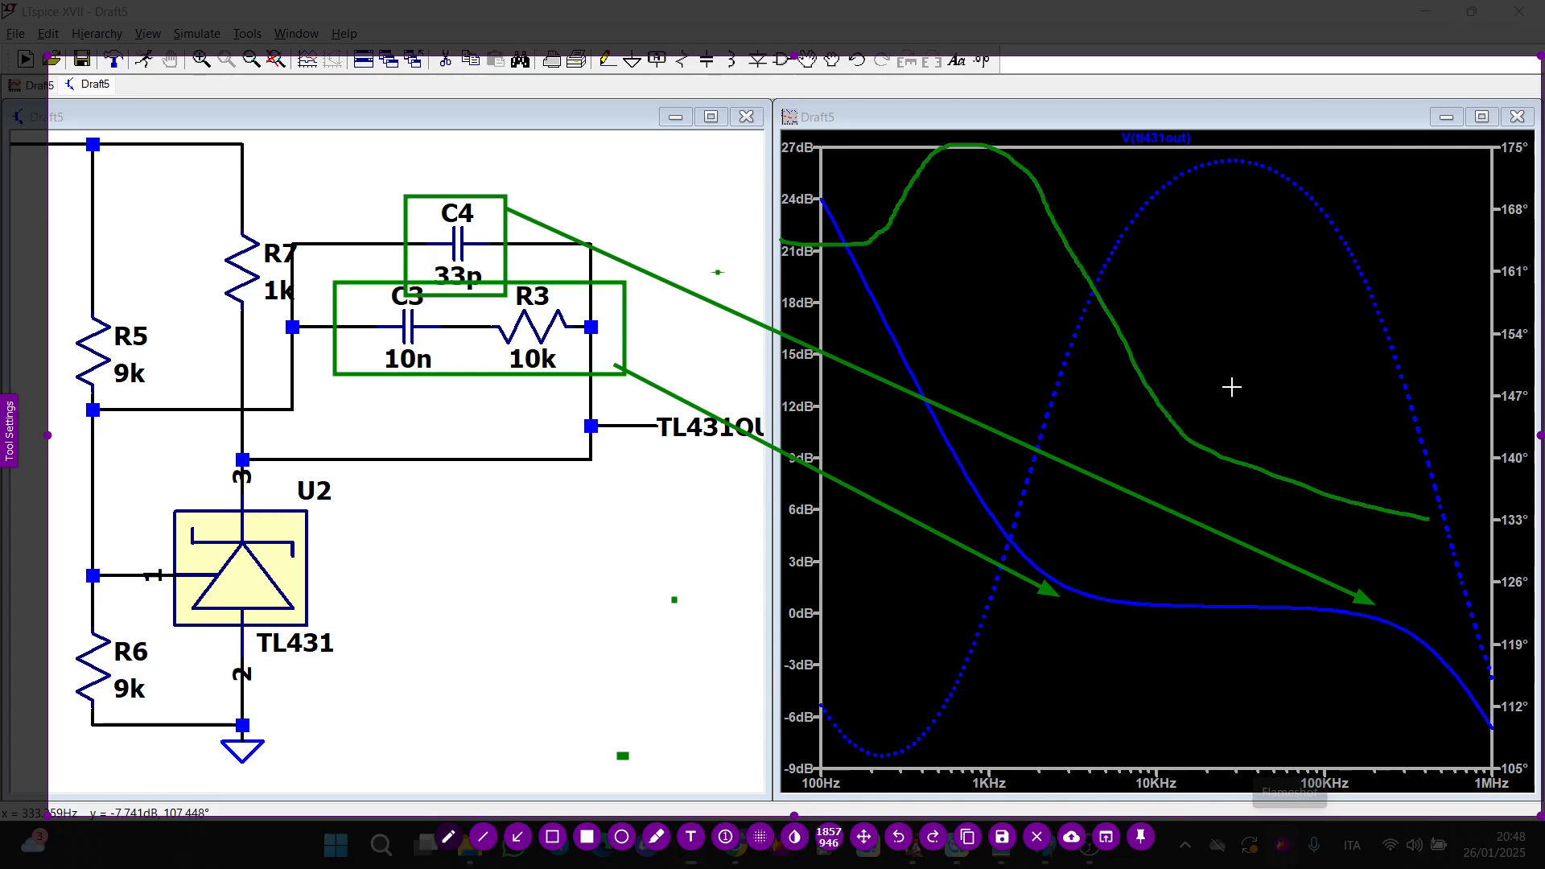
mouse_move(879, 171)
left_mouse_down()
mouse_move(1103, 203)
mouse_move(1034, 142)
mouse_move(989, 197)
mouse_move(1000, 187)
left_mouse_up()
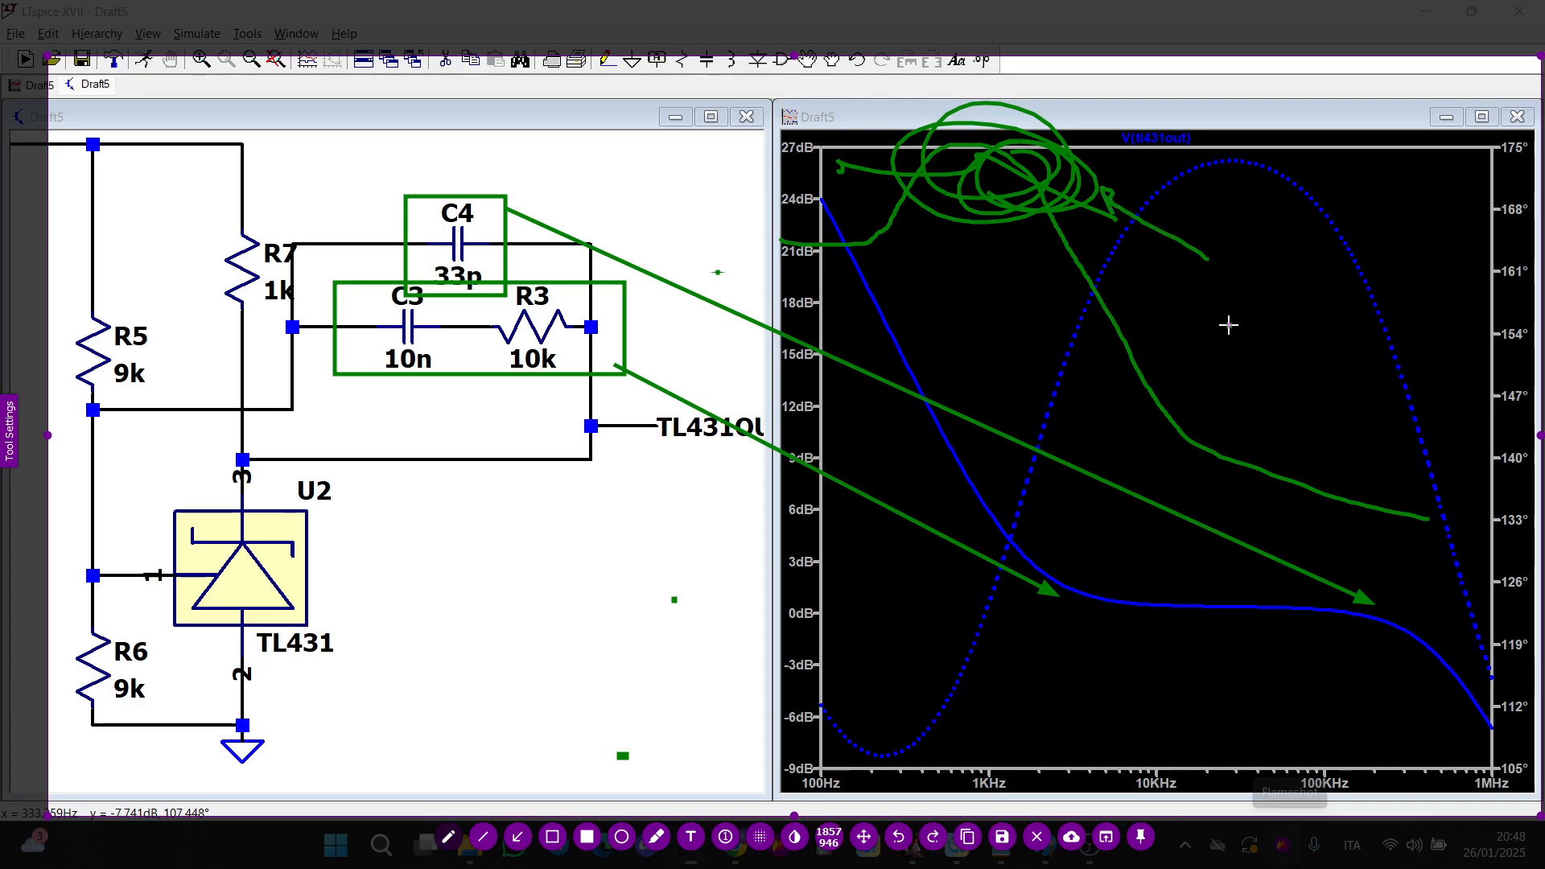
mouse_move(1243, 263)
left_mouse_down()
mouse_move(1265, 189)
mouse_move(1268, 266)
left_mouse_up()
left_click_drag(1177, 298, 1341, 273)
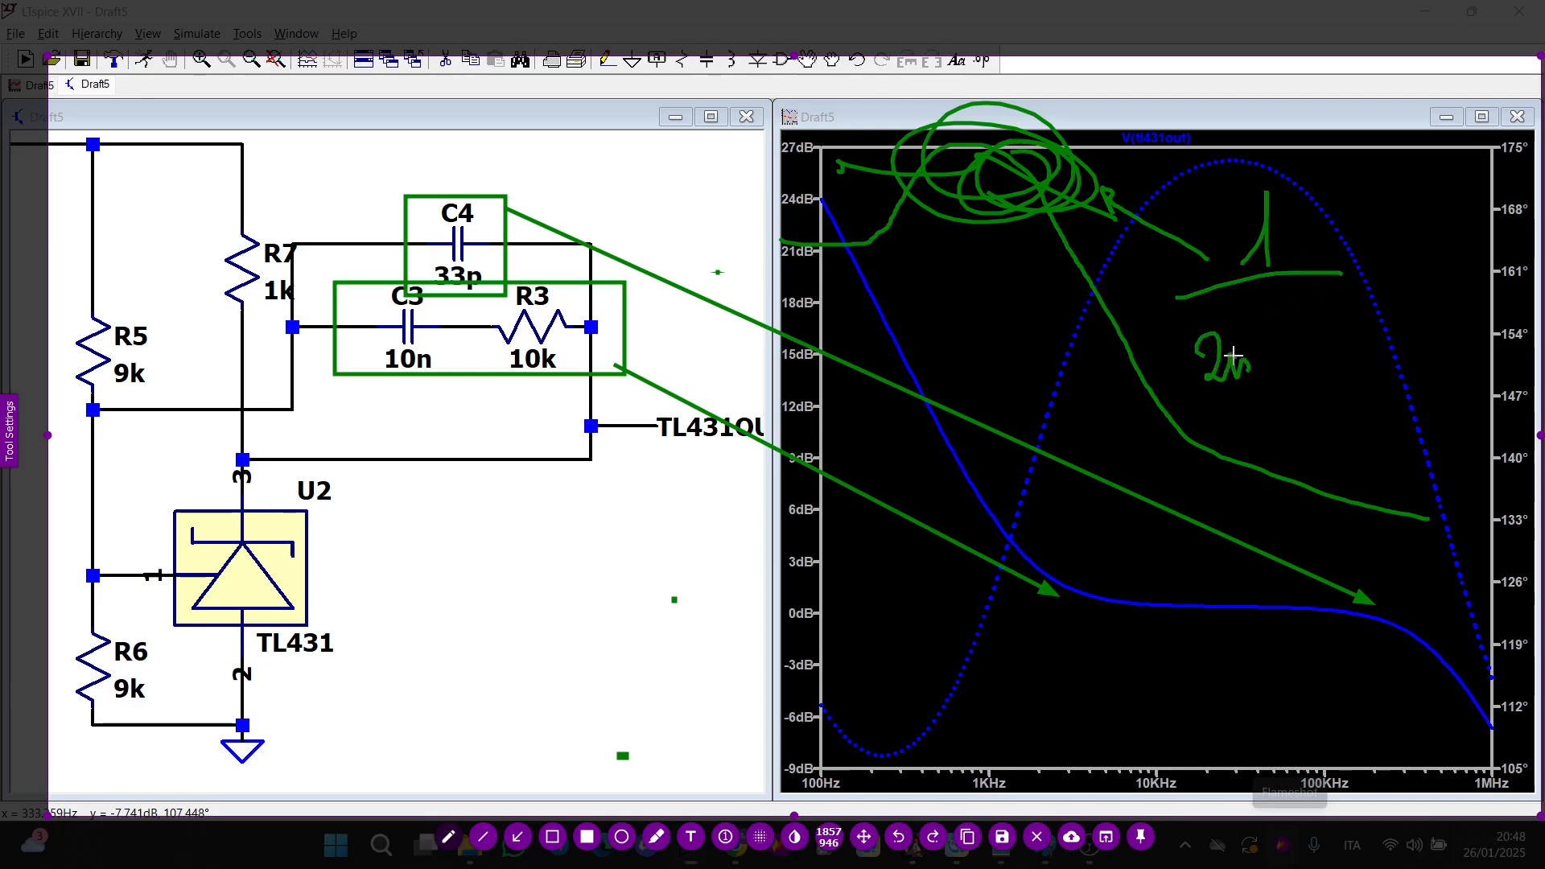
left_click_drag(1265, 390, 1328, 298)
left_click_drag(1314, 317, 1286, 362)
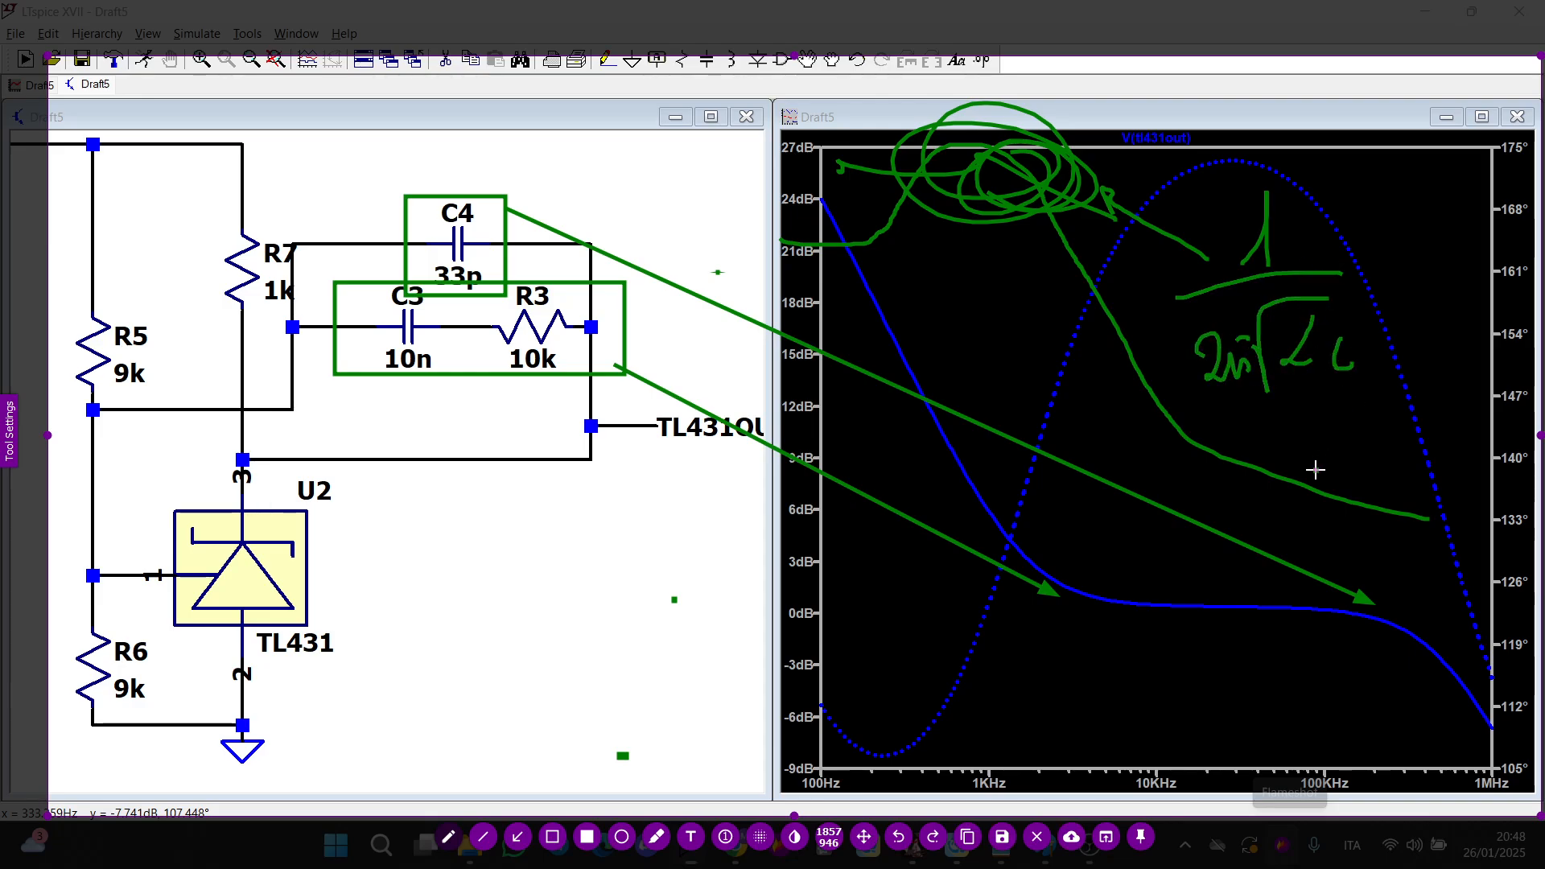
left_click_drag(1387, 594, 1359, 619)
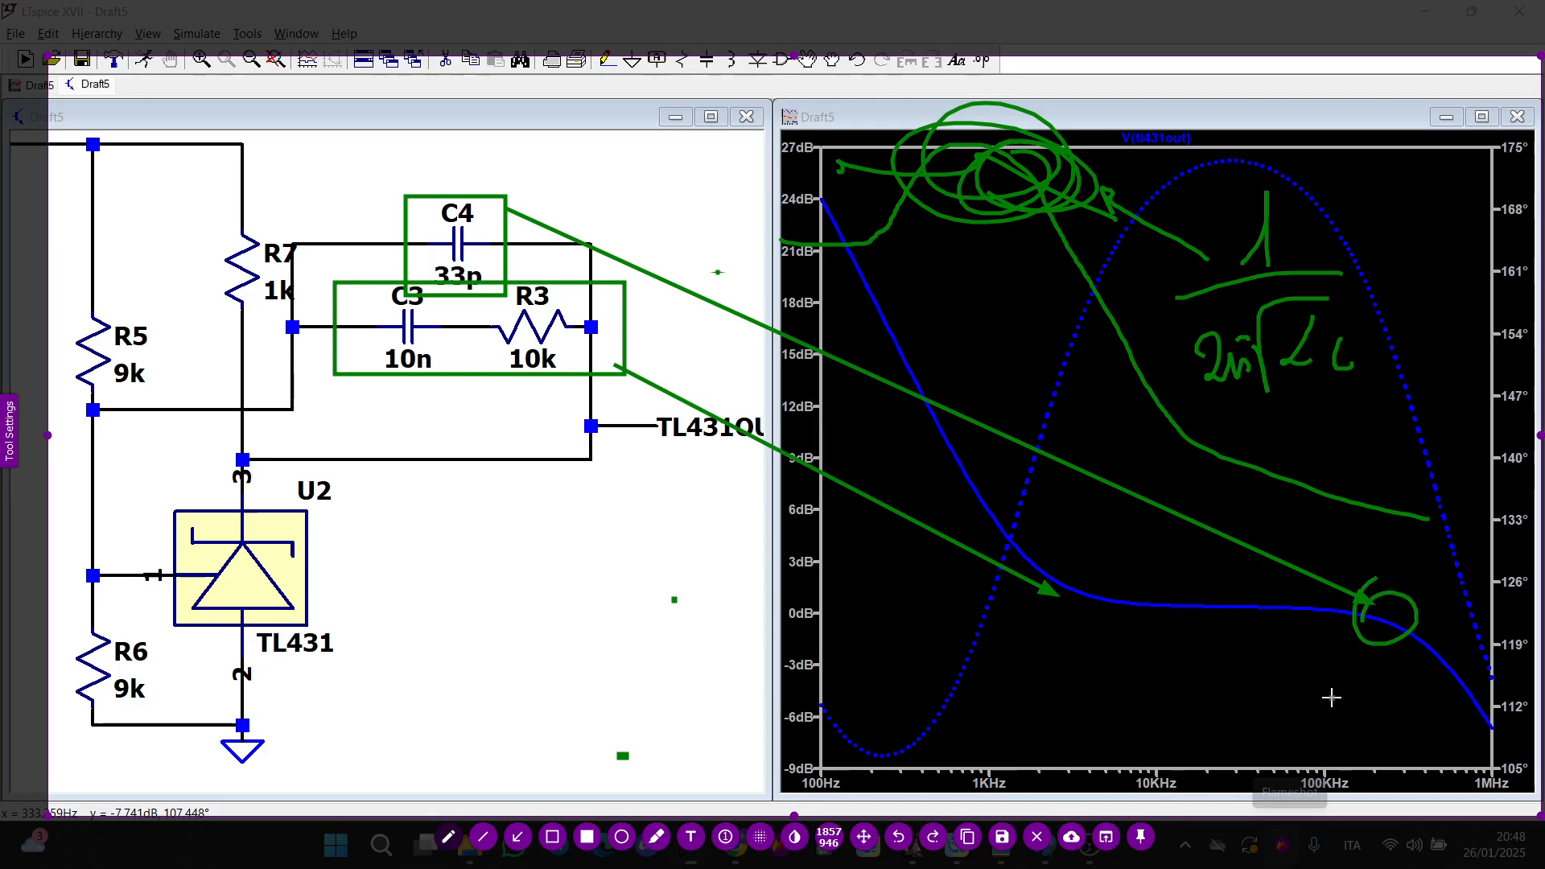
left_click_drag(1345, 672, 1346, 714)
left_click_drag(1239, 736, 1503, 703)
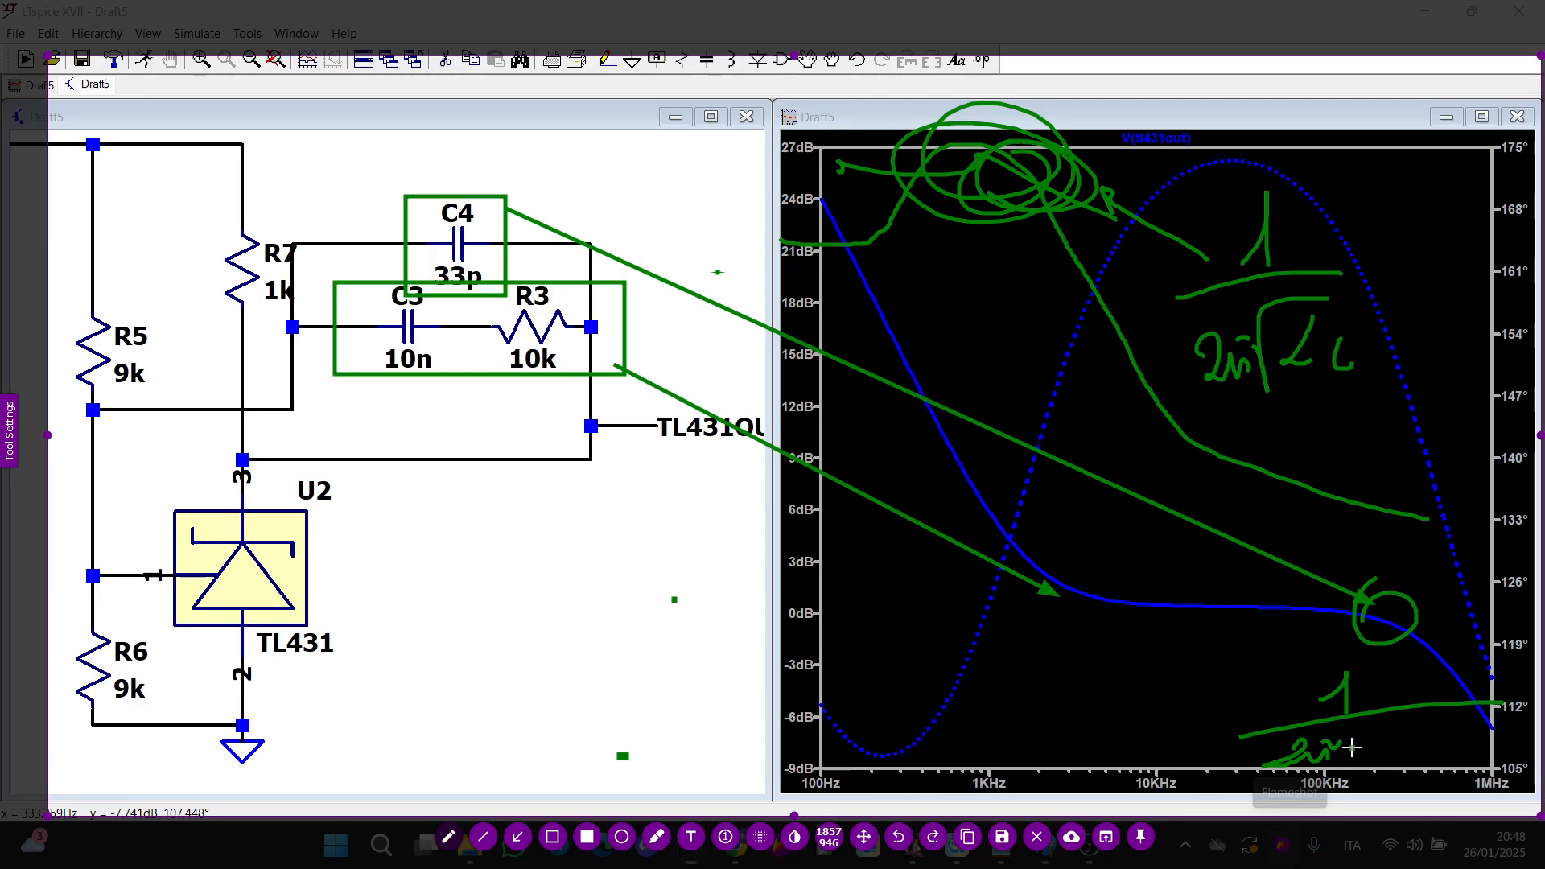
left_click_drag(1351, 747, 1434, 752)
left_click_drag(1448, 752, 1464, 728)
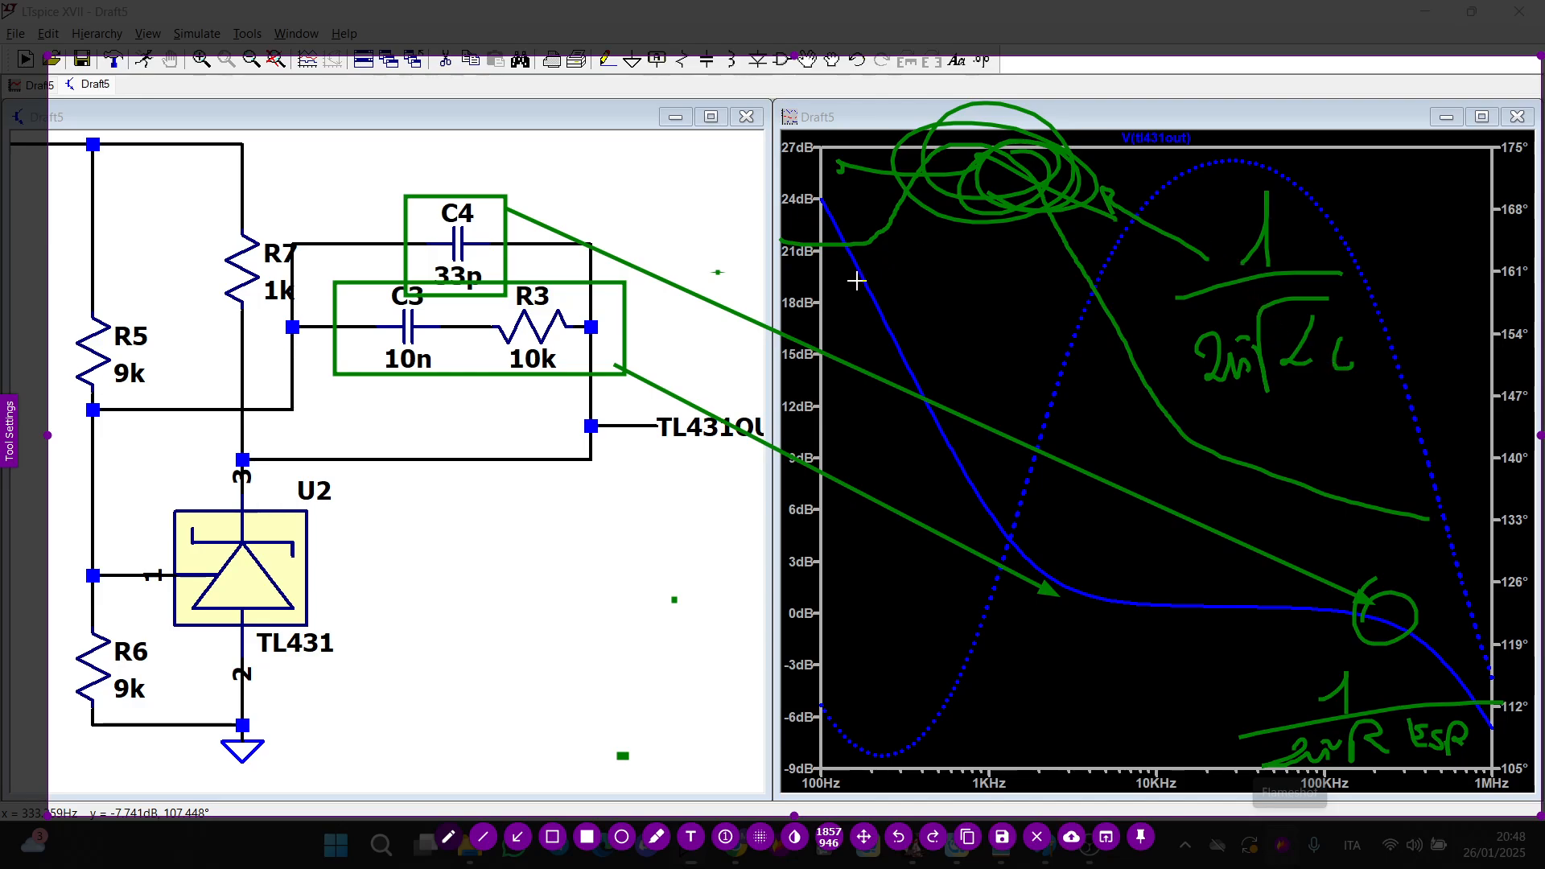
key("Escape")
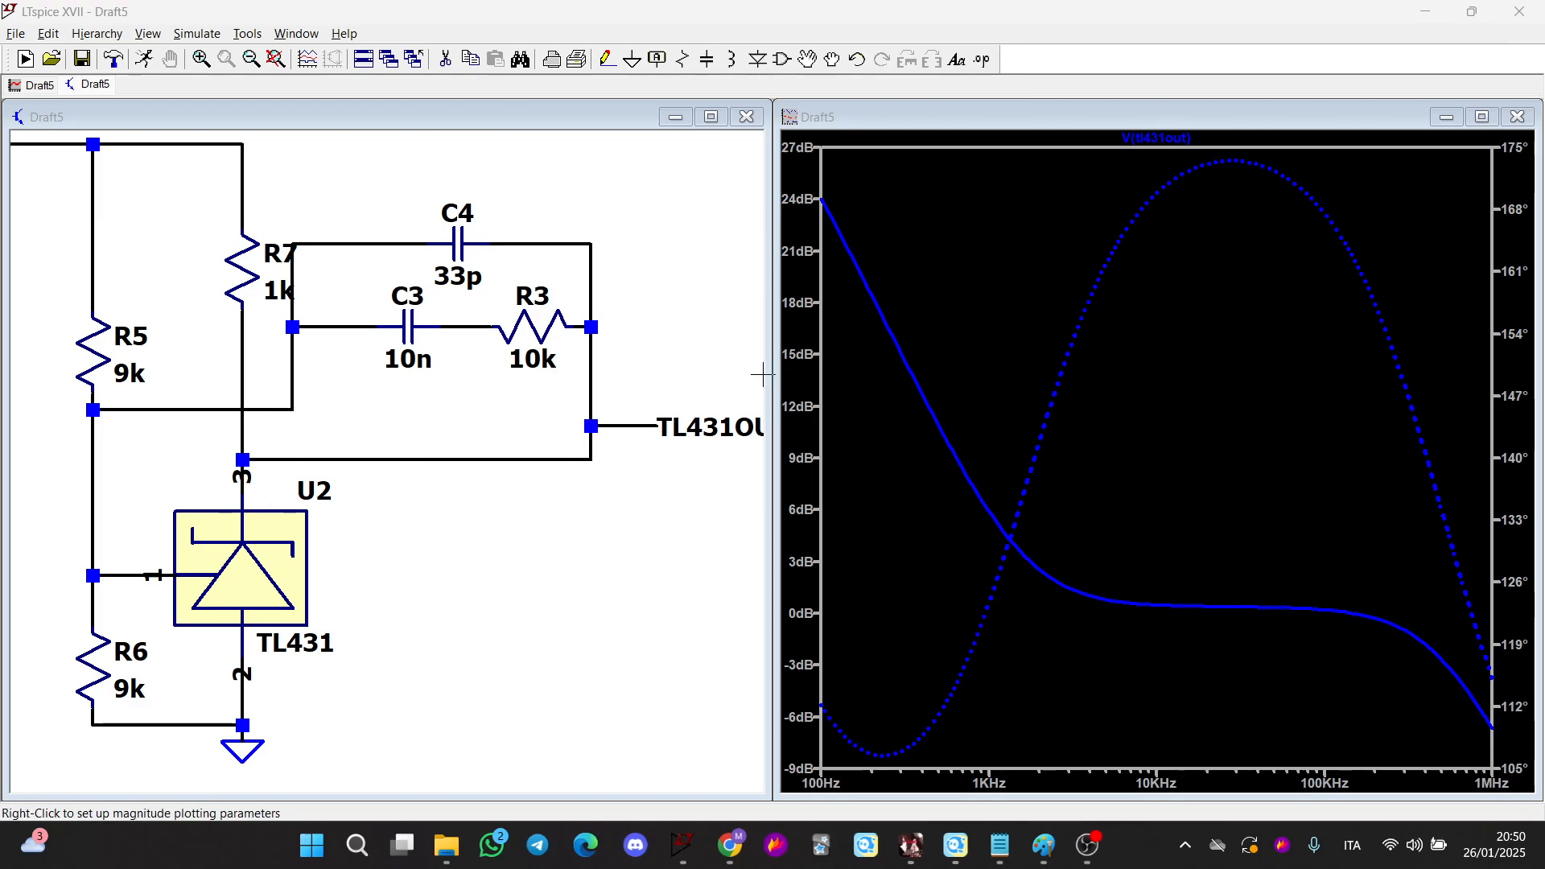
scroll(270, 584, "down", 2)
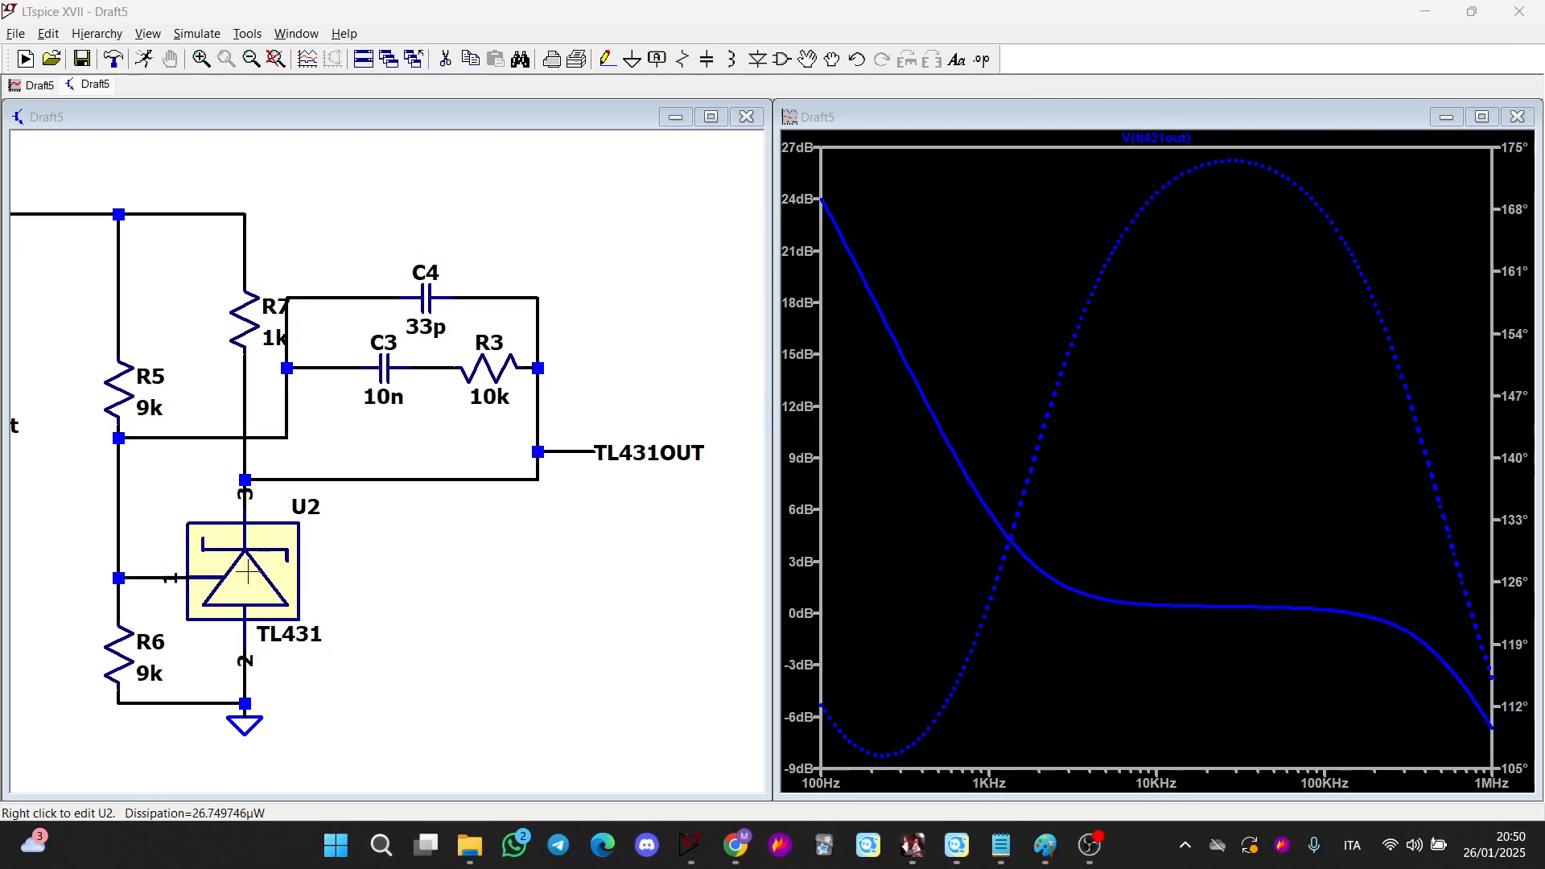
scroll(268, 583, "up", 2)
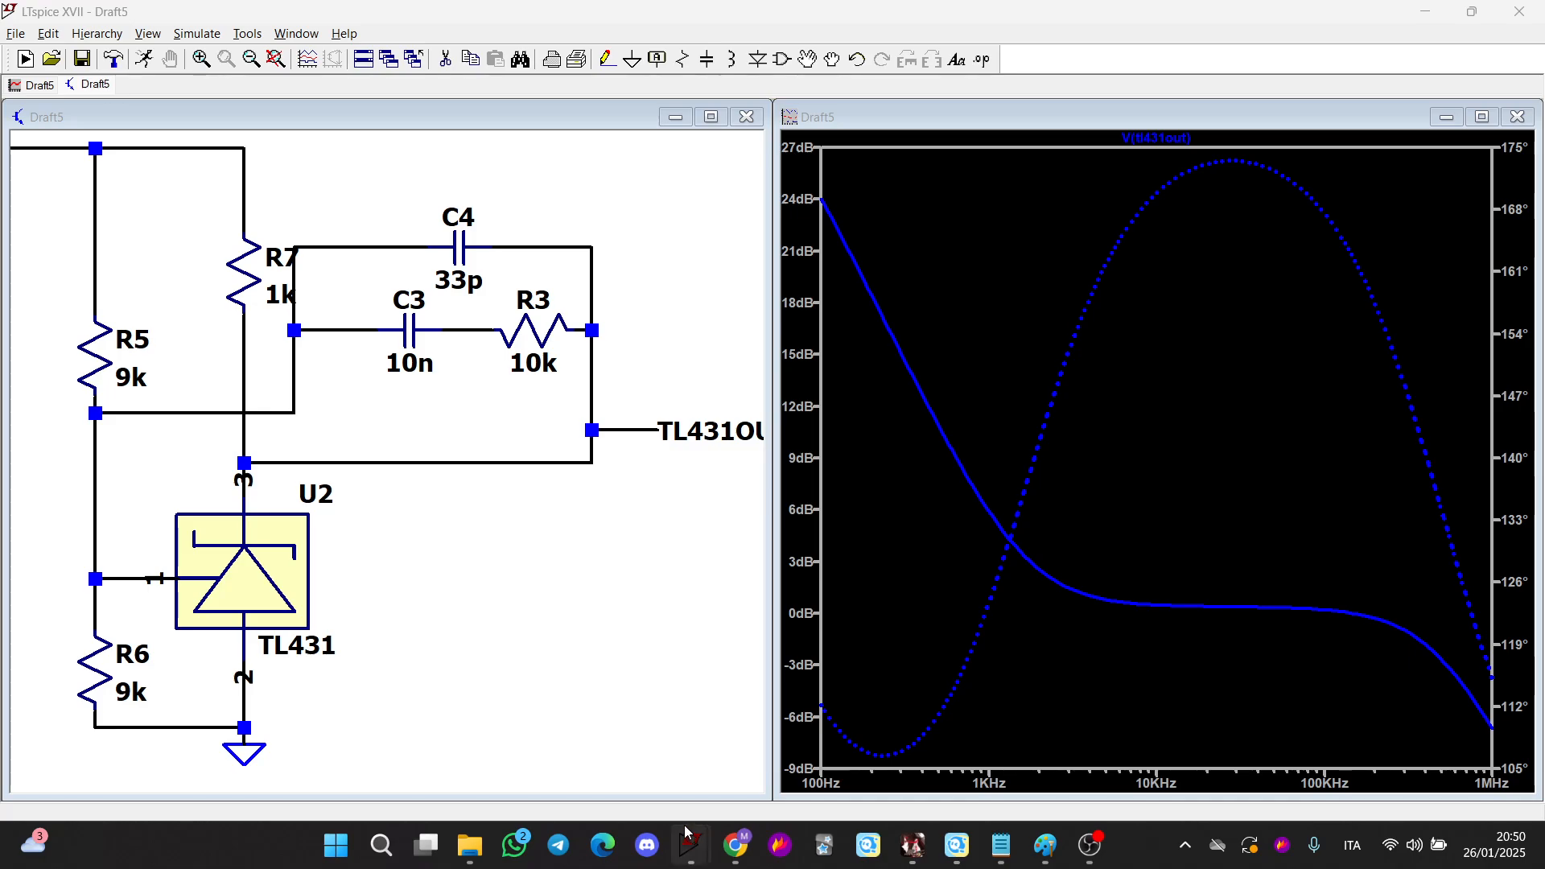
Switch back to the PI buck converter window, zoom into the load step around 1 ms, then zoom back to fit
mouse_move(690, 844)
left_click(660, 769)
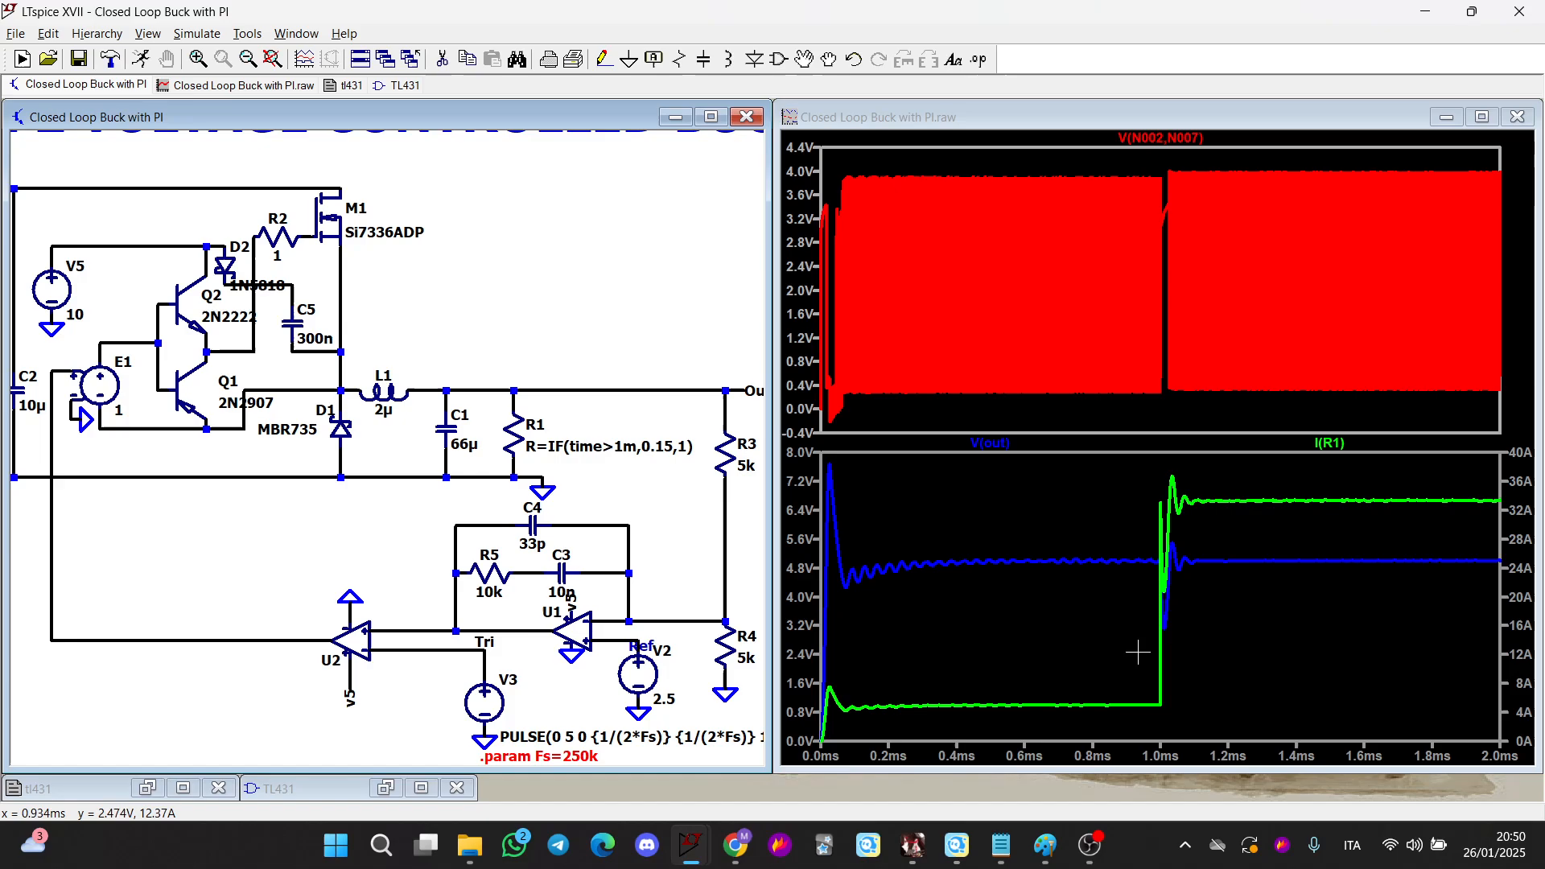
left_click_drag(1151, 720, 1190, 466)
right_click(1017, 339)
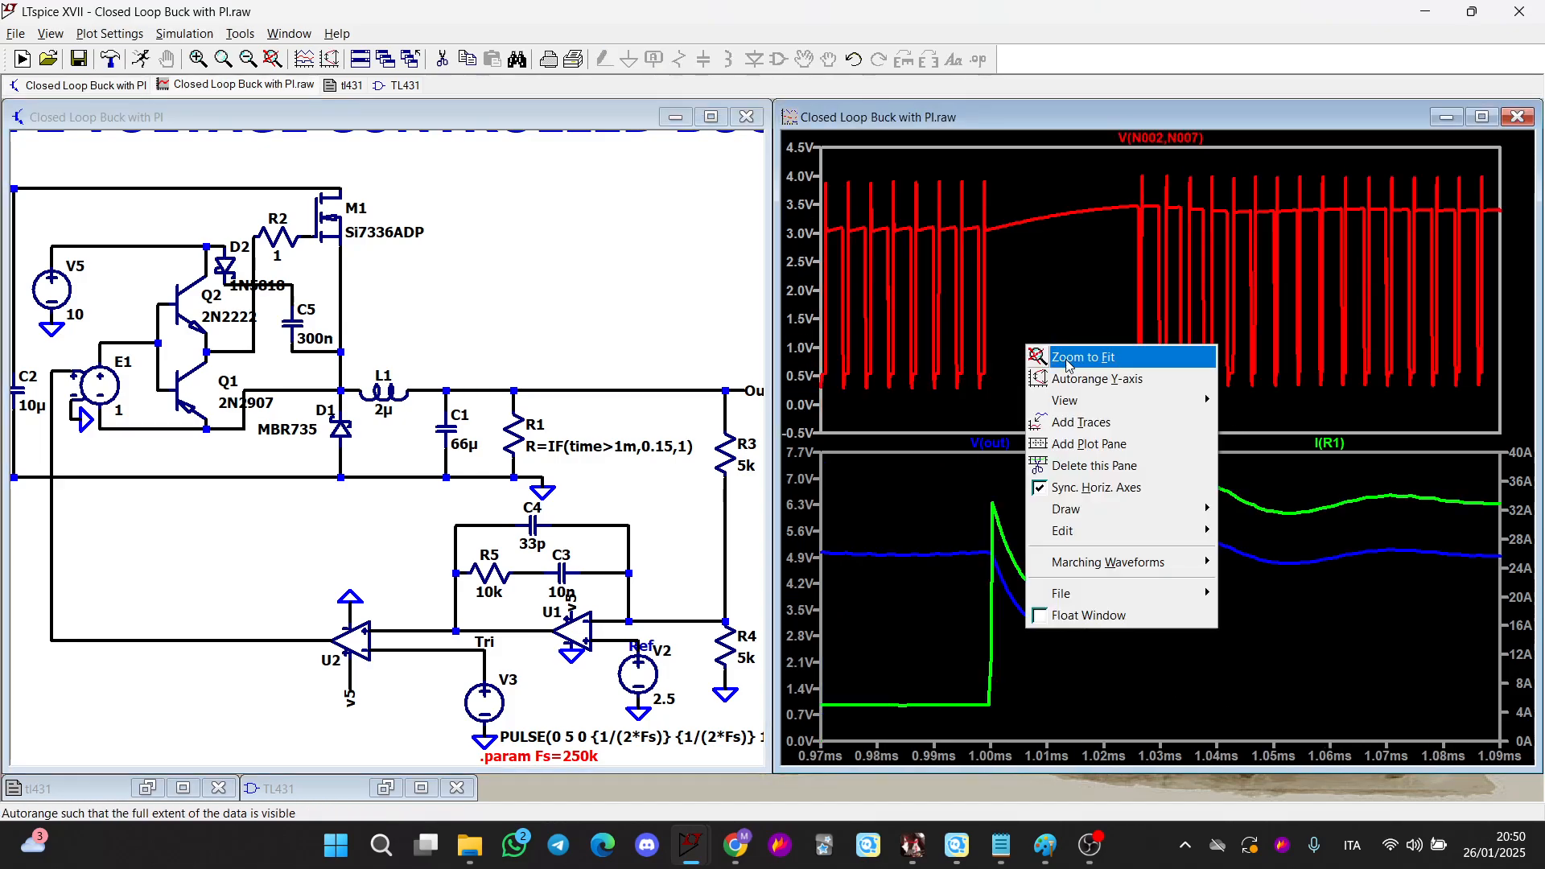
left_click(1079, 359)
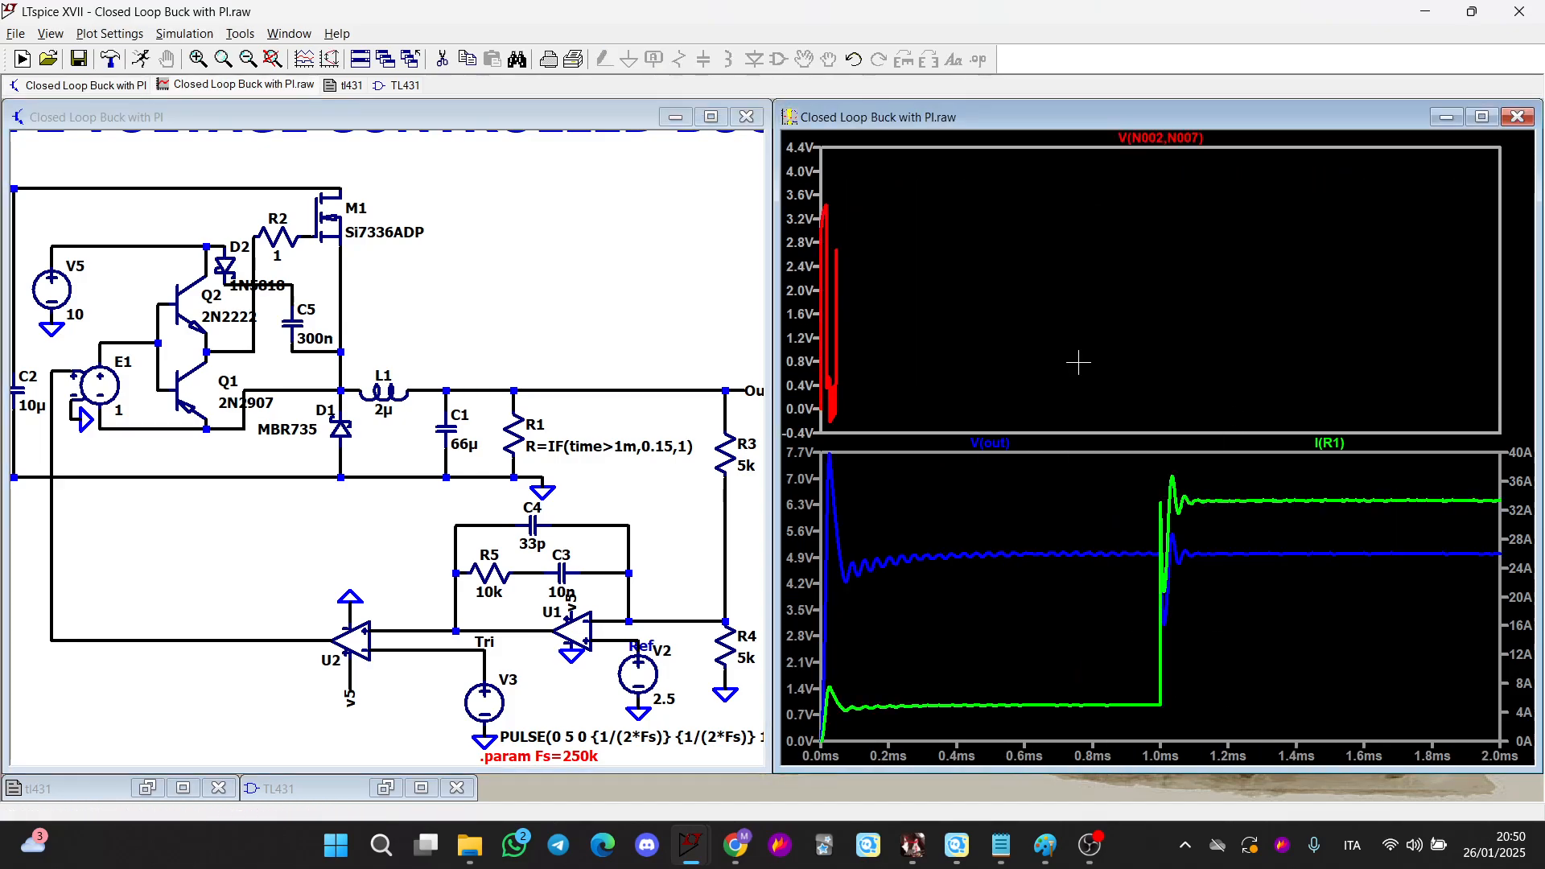
Open the Closed Loop Buck with PI TL431 schematic and maximize its window
left_click(56, 62)
scroll(722, 400, "down", 6)
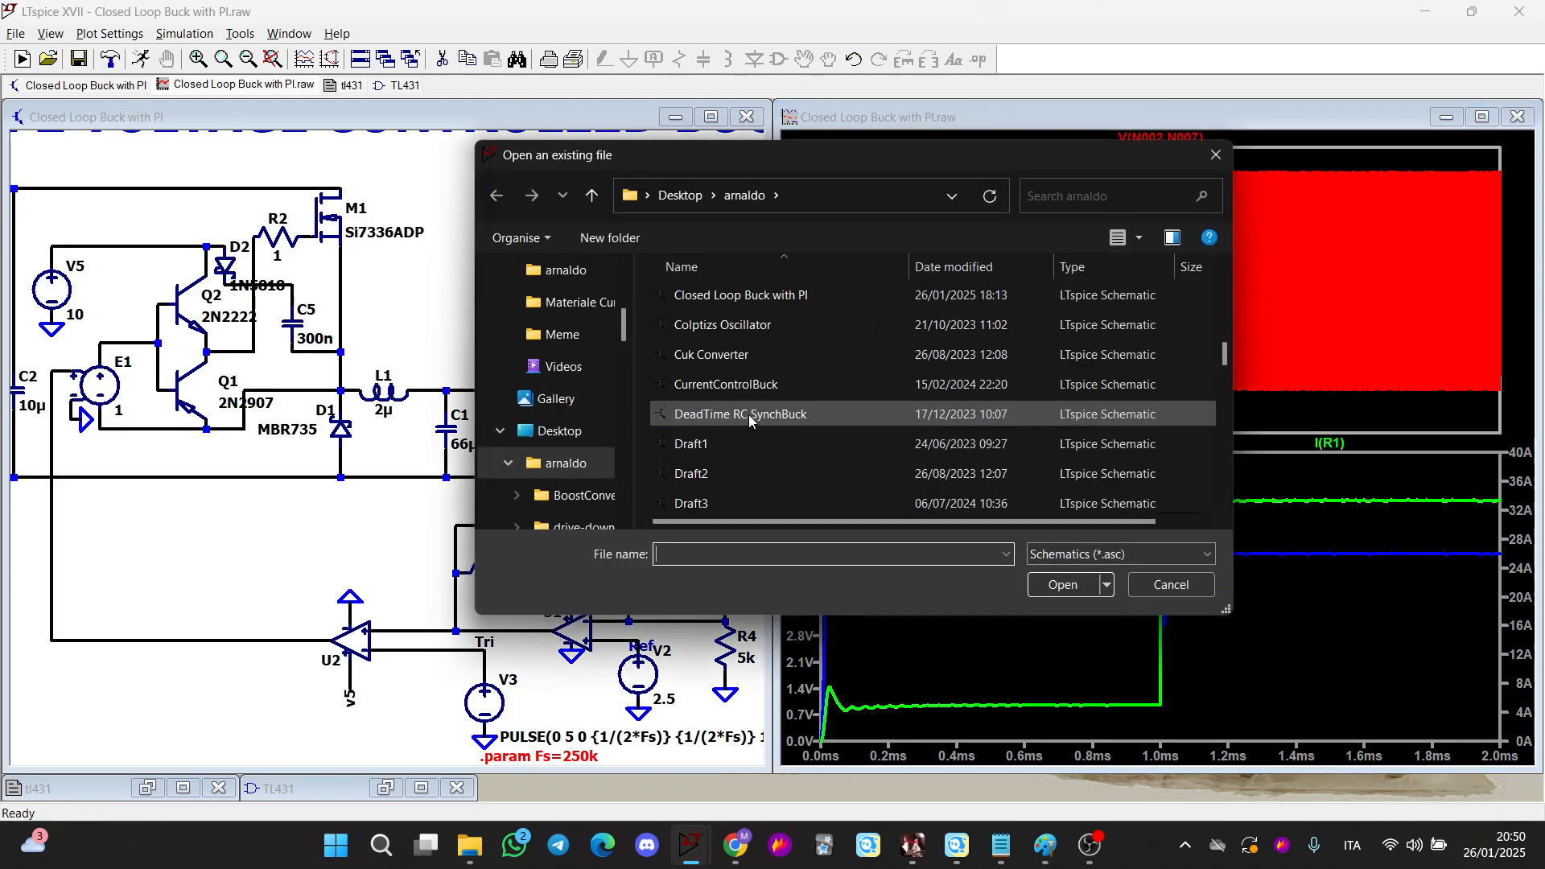
scroll(823, 396, "up", 3)
double_click(809, 444)
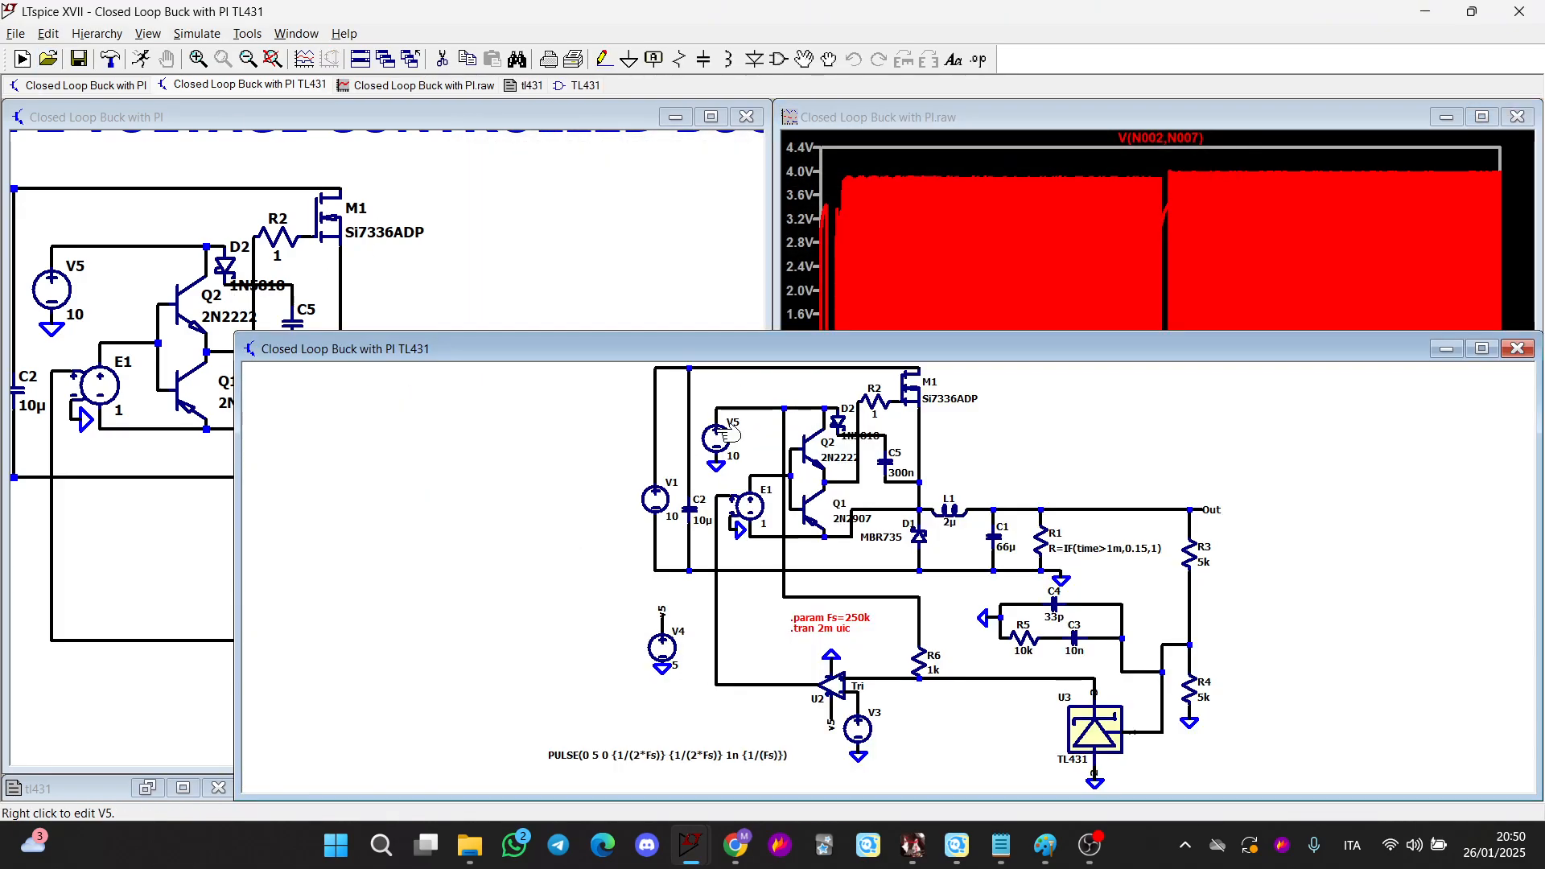
scroll(1001, 687, "up", 3)
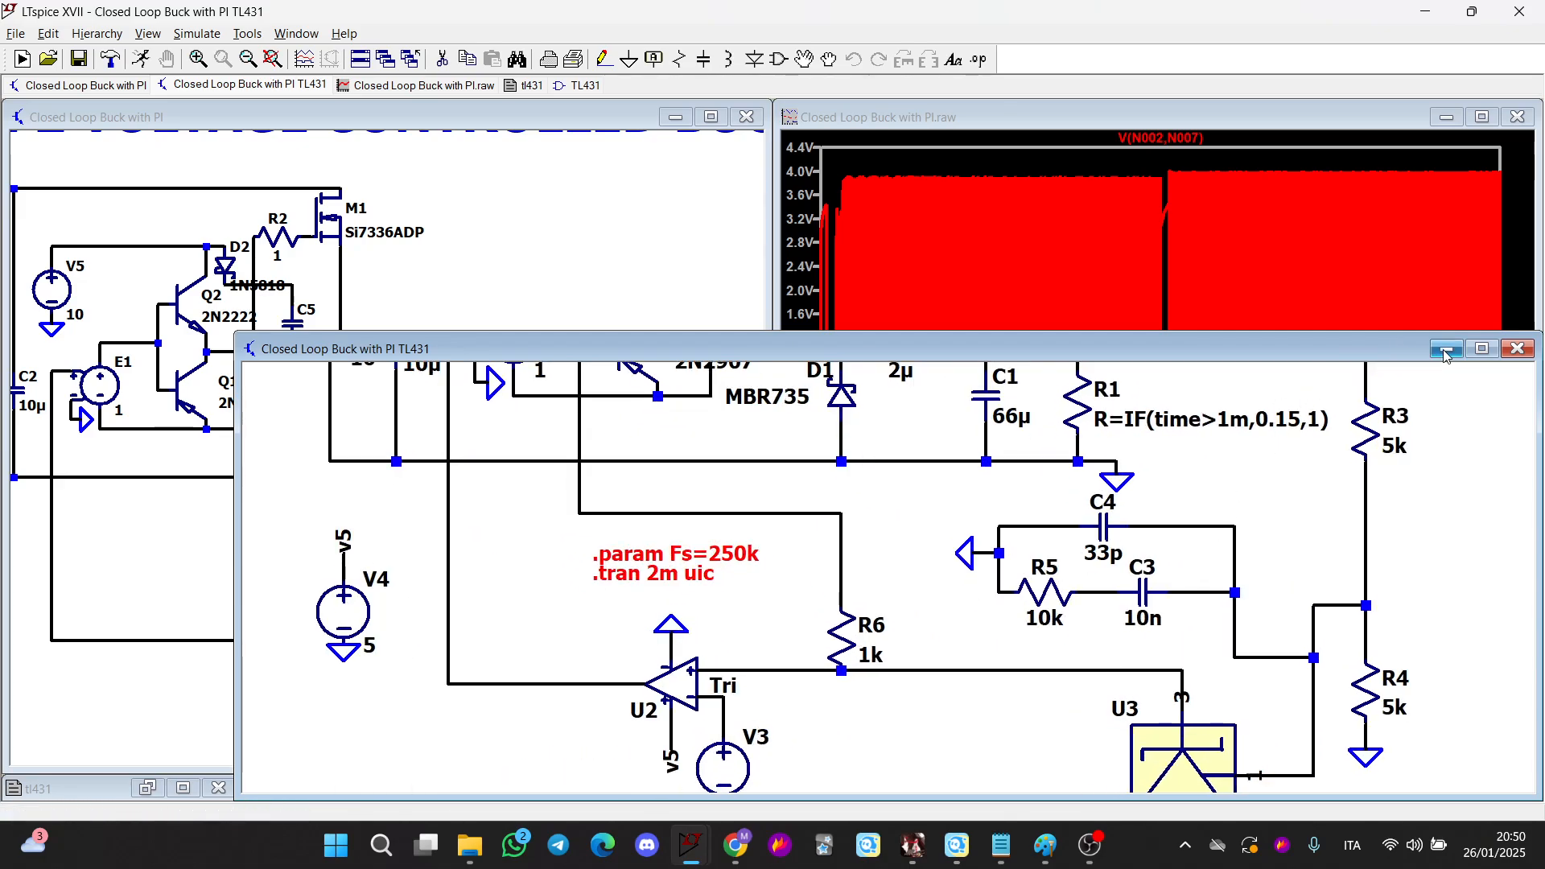
left_click(1482, 348)
Examine the TL431 compensator network, PWM comparator and gate-driver stage of the new schematic
scroll(607, 390, "up", 4)
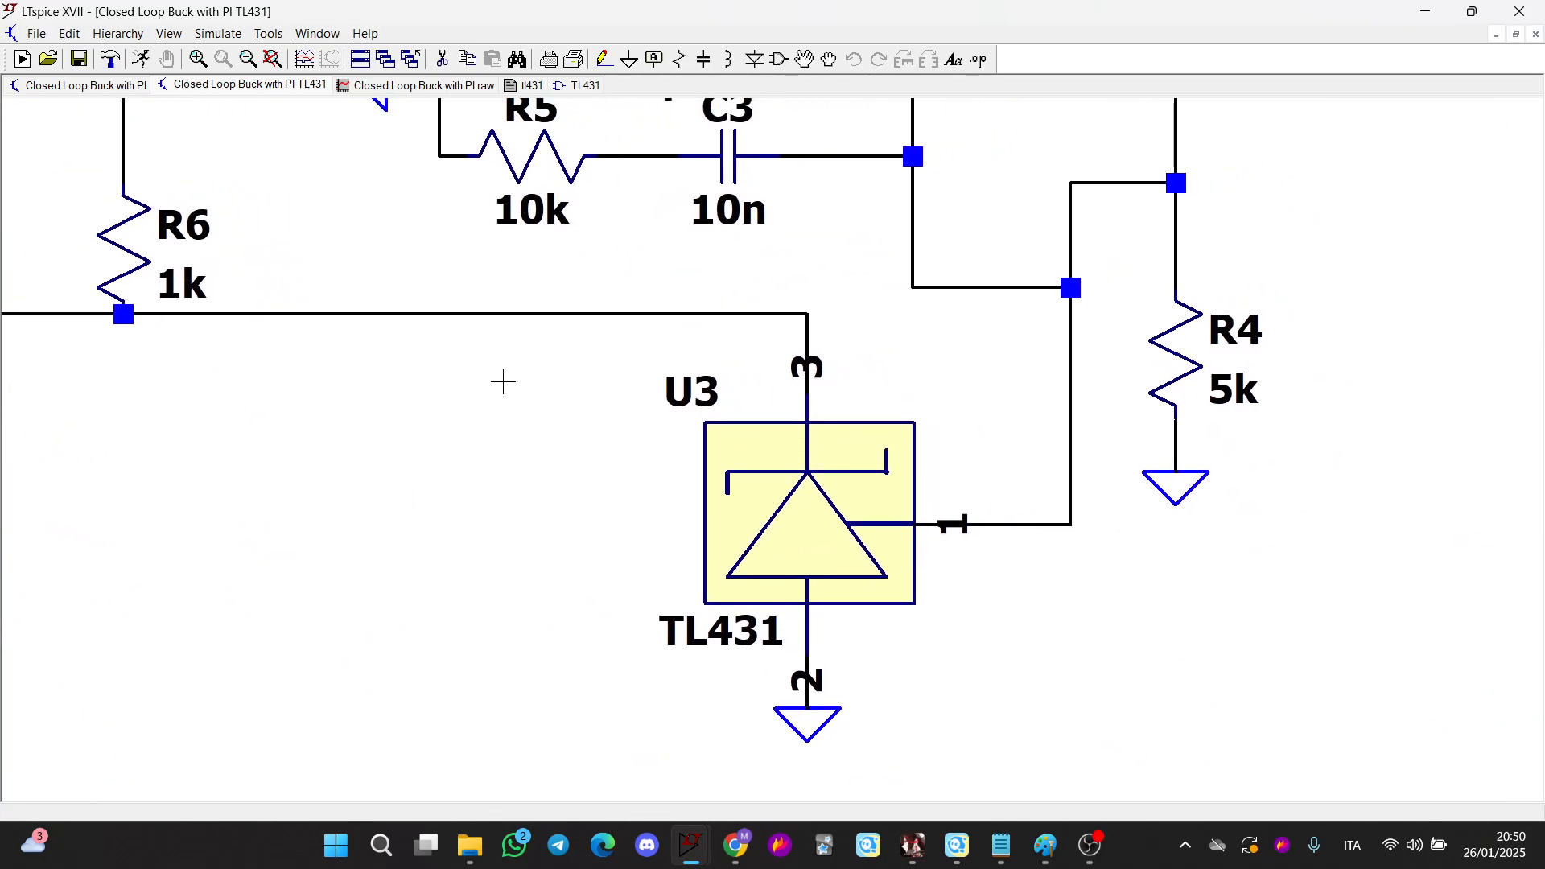
scroll(642, 415, "down", 1)
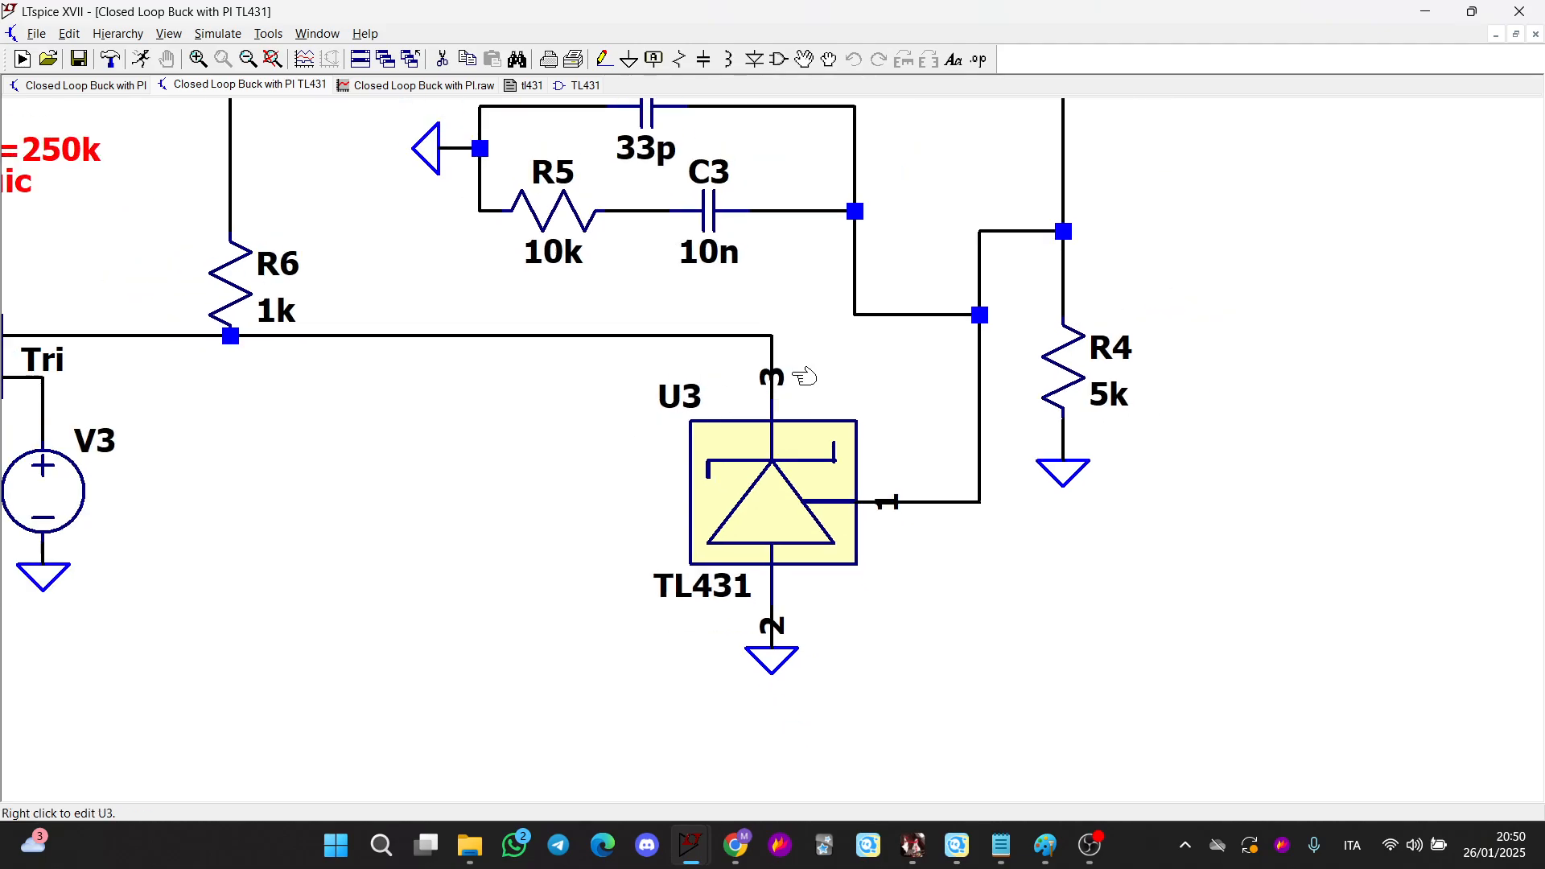
left_click_drag(1114, 108, 987, 301)
left_click_drag(710, 574, 811, 422)
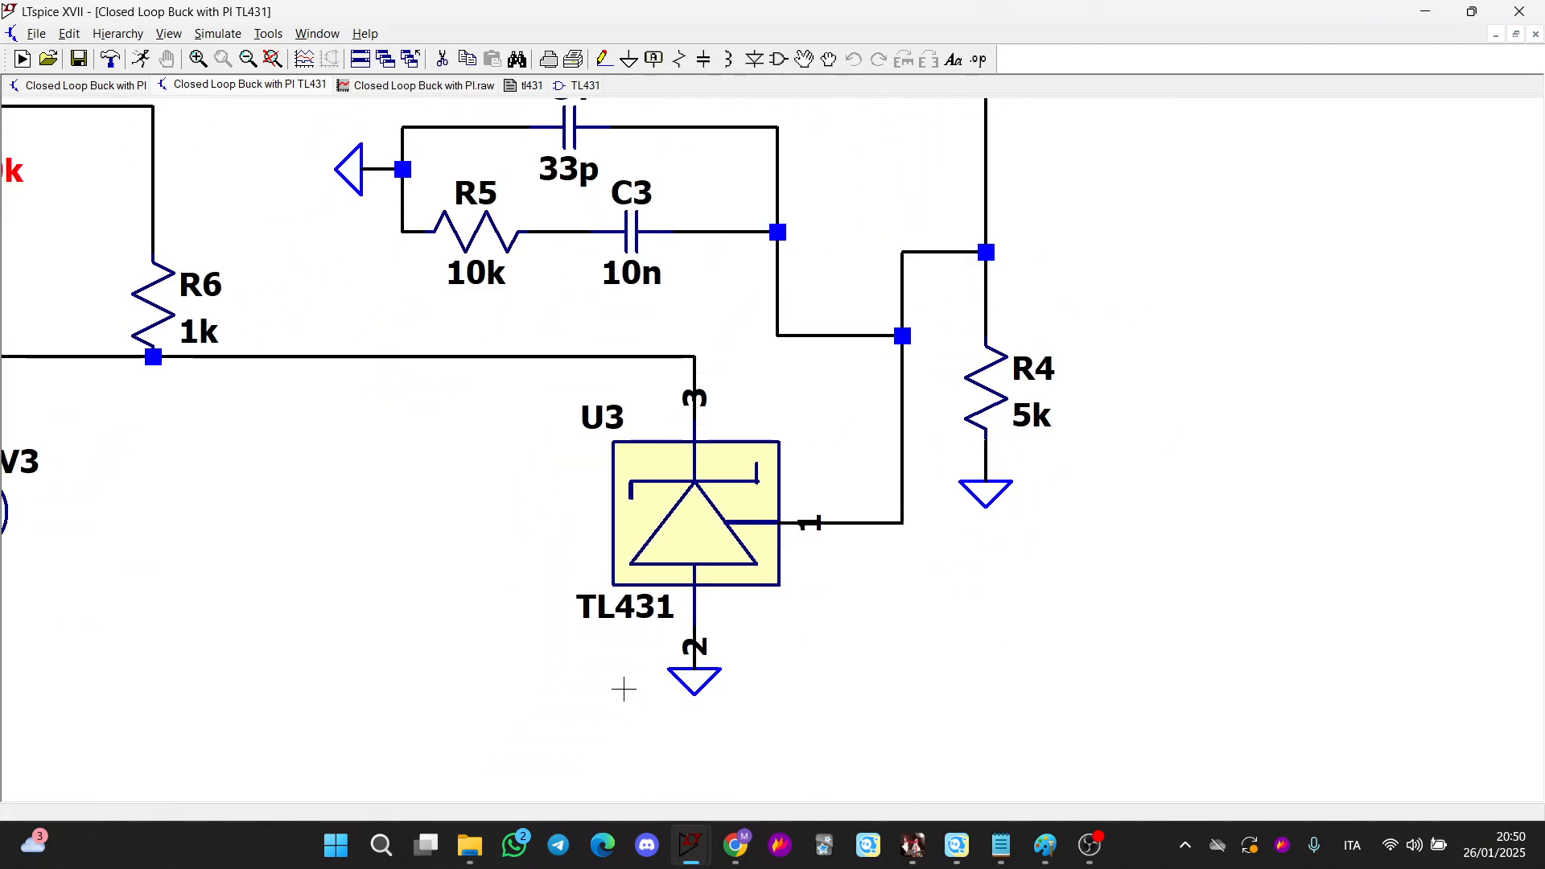
scroll(624, 610, "up", 1)
scroll(499, 480, "down", 1)
left_click_drag(499, 480, 626, 592)
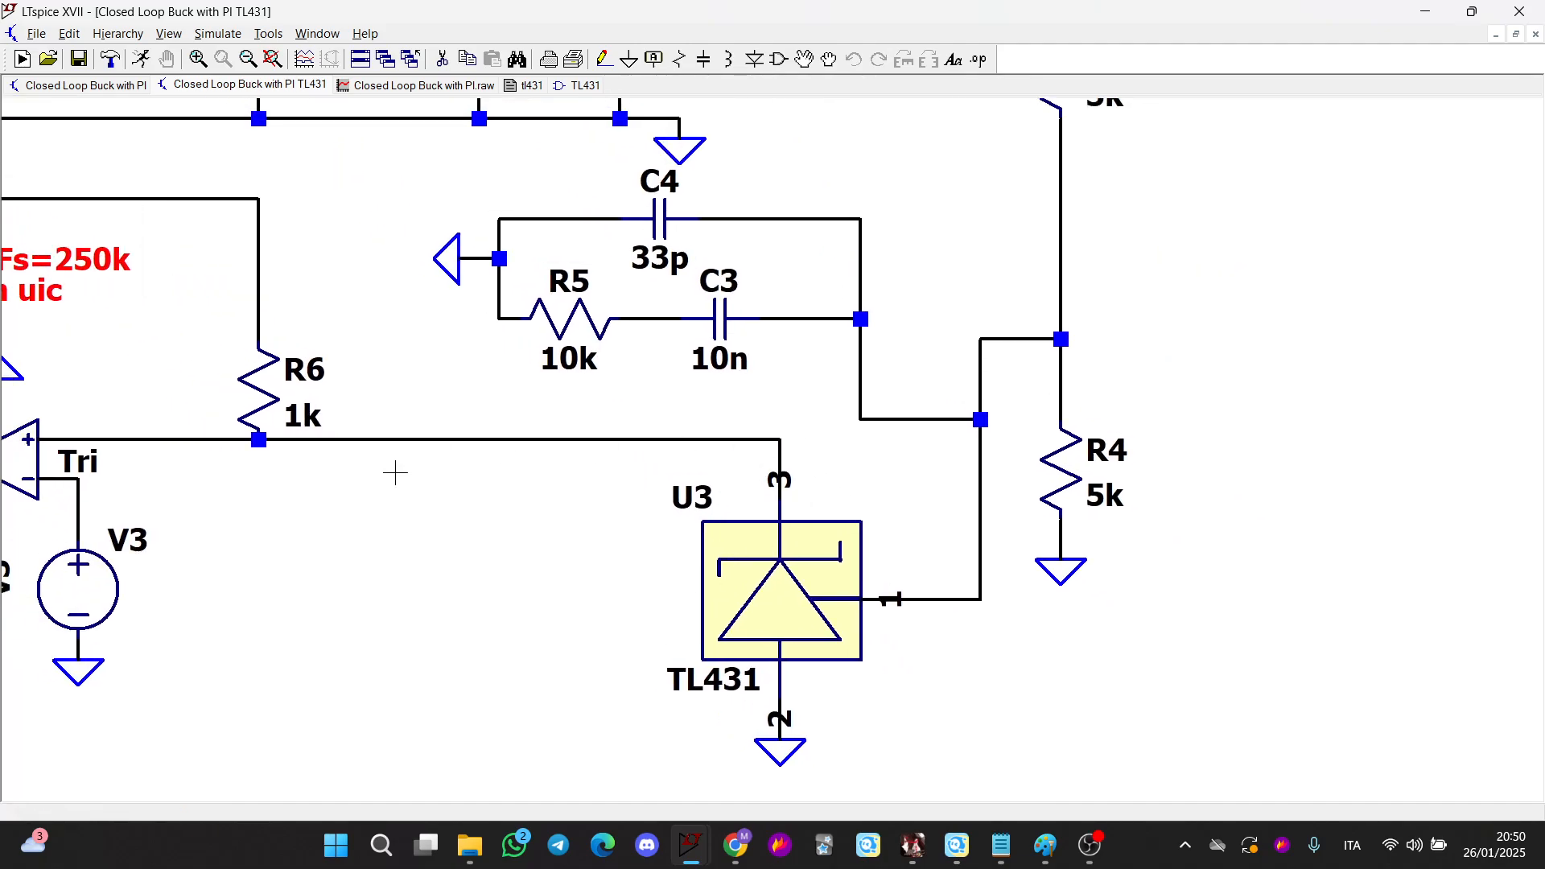
left_click_drag(291, 412, 543, 458)
scroll(543, 459, "up", 2)
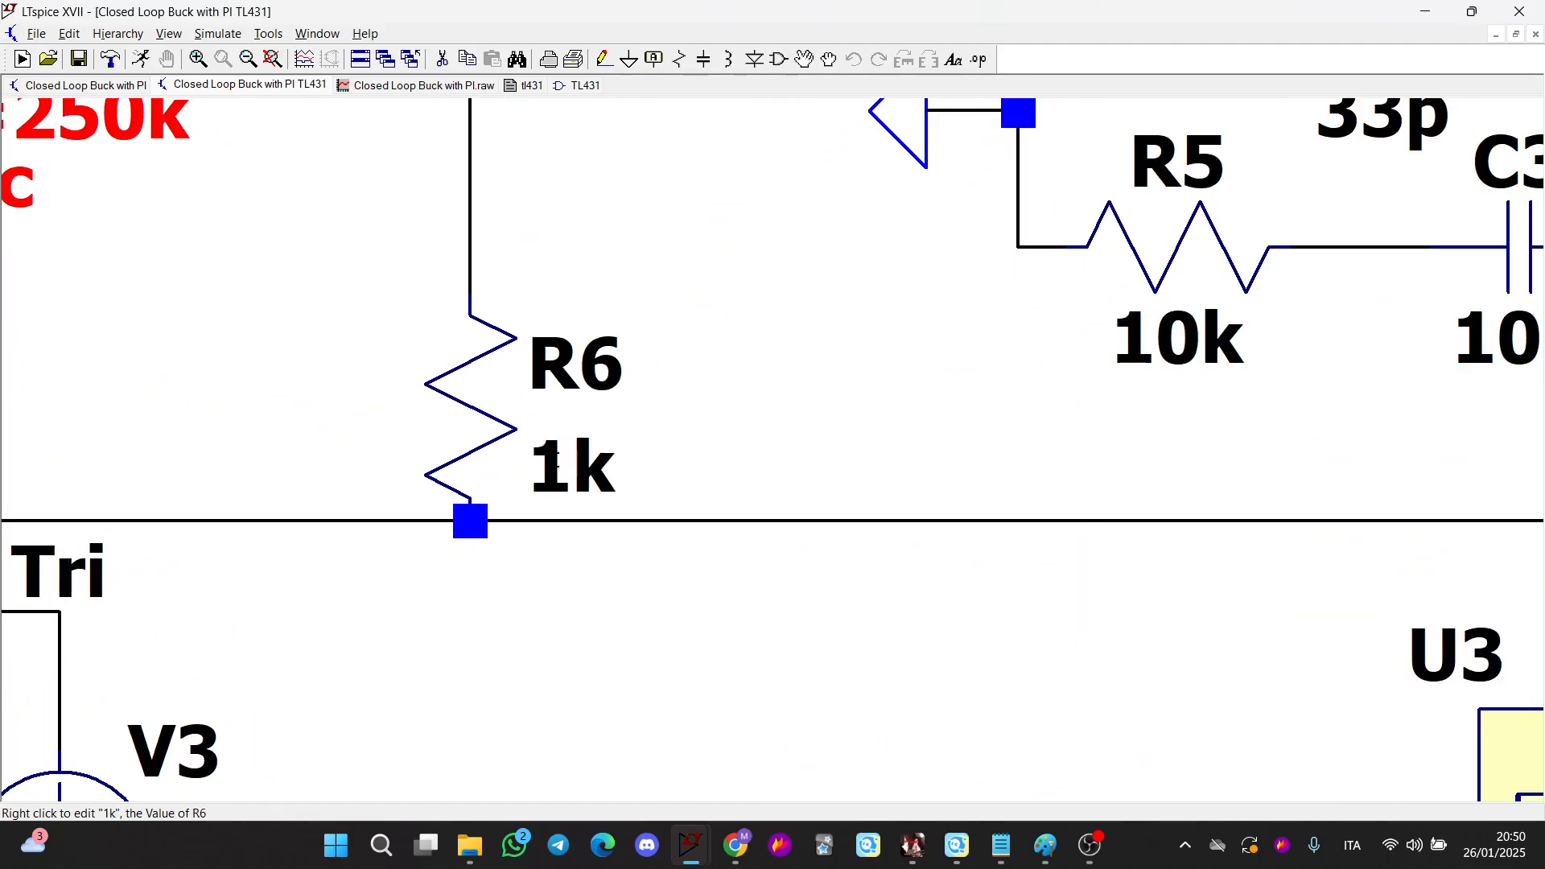
scroll(627, 491, "down", 3)
scroll(707, 590, "up", 1)
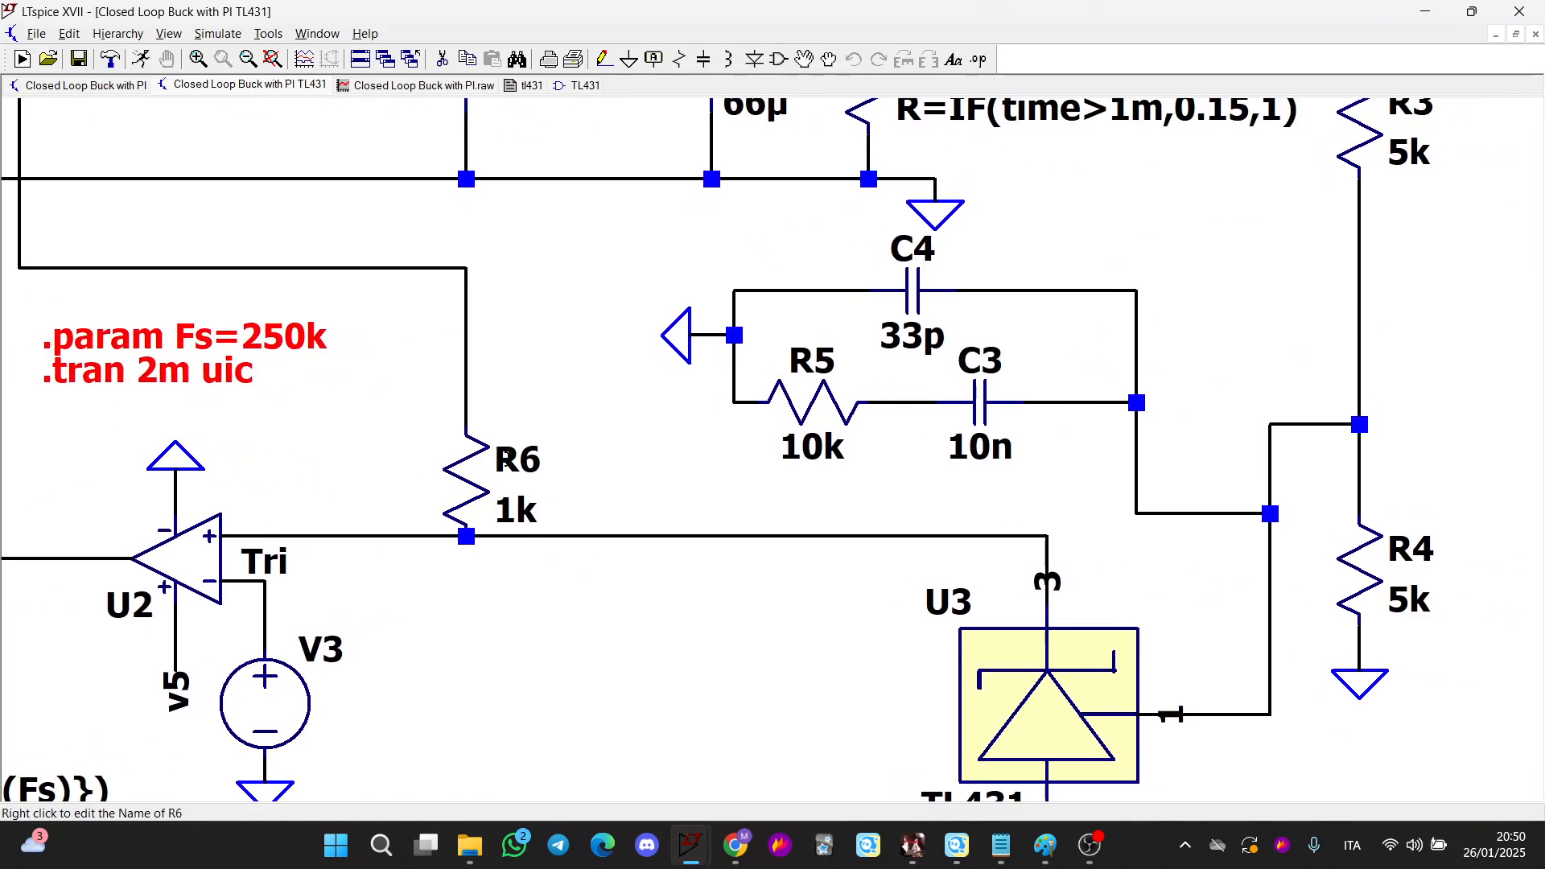
scroll(925, 531, "up", 1)
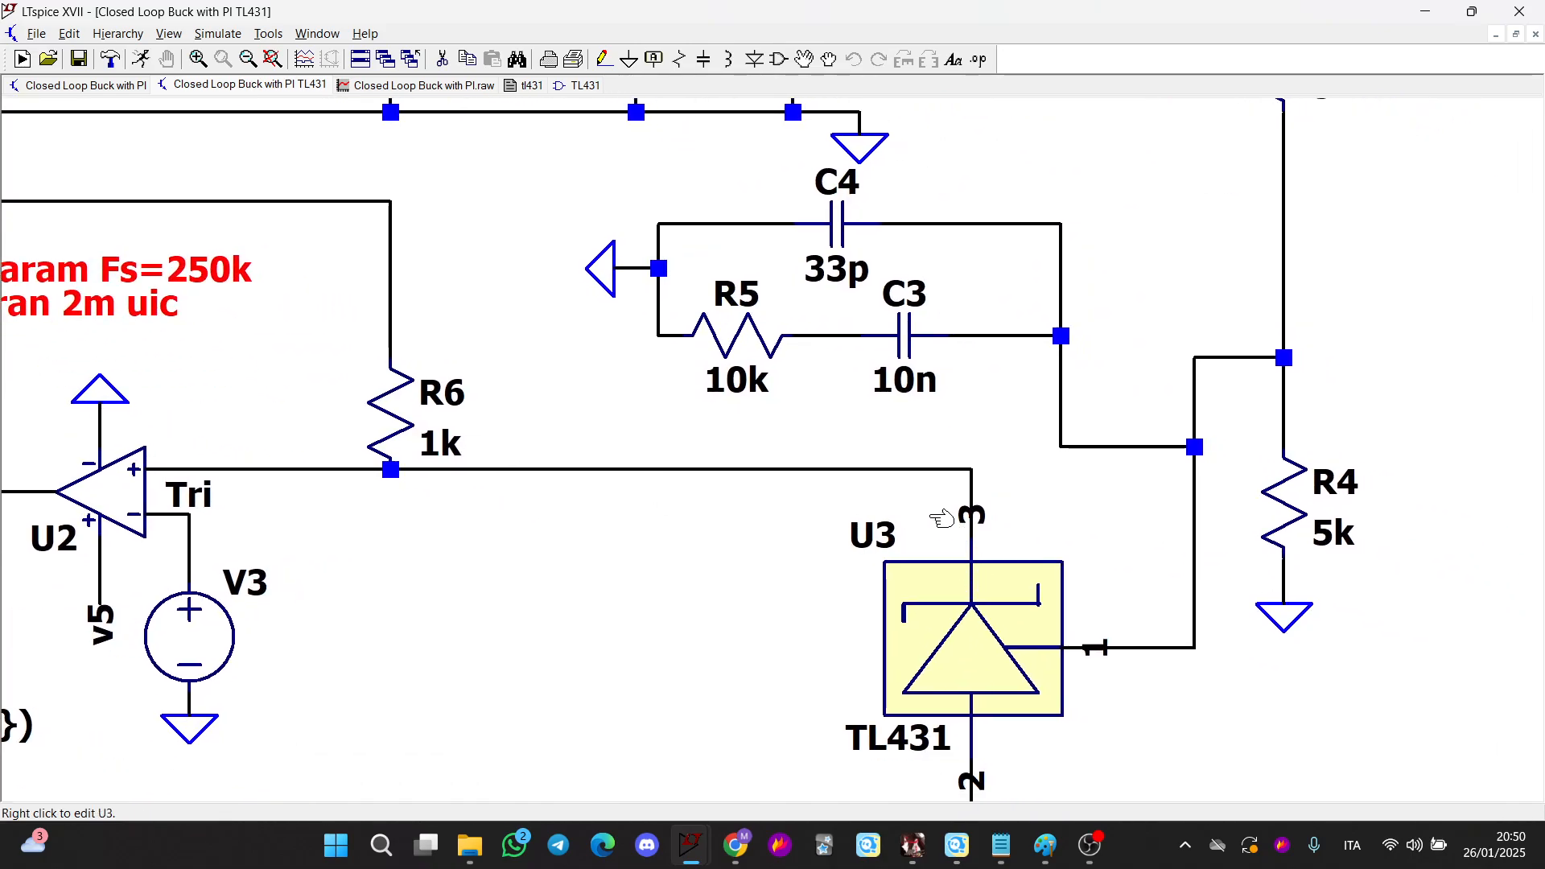
scroll(501, 552, "down", 2)
scroll(531, 436, "up", 1)
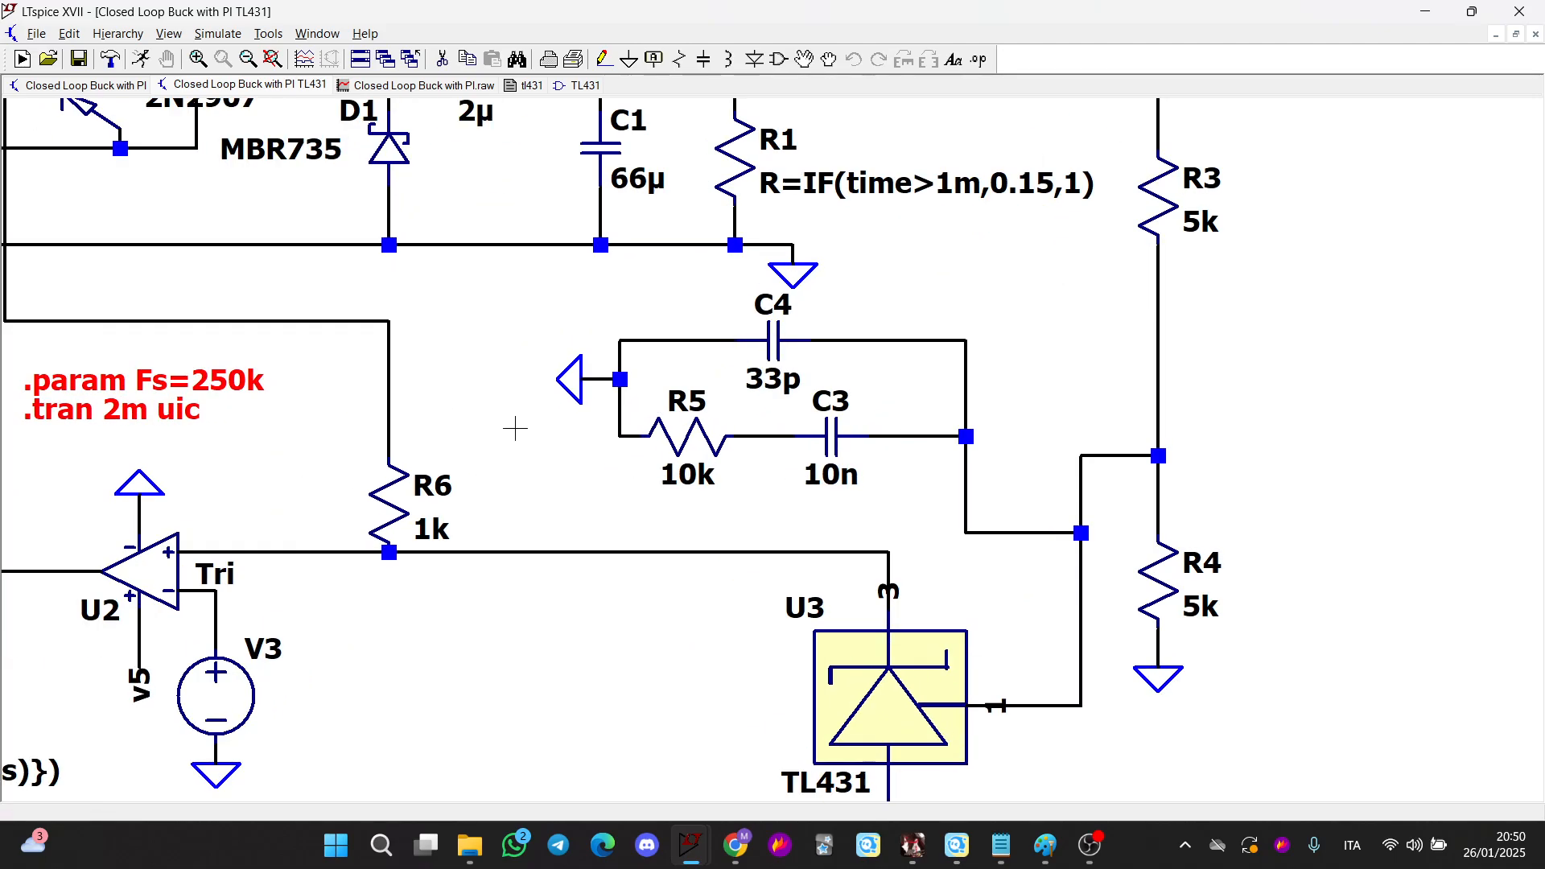
scroll(510, 459, "up", 2)
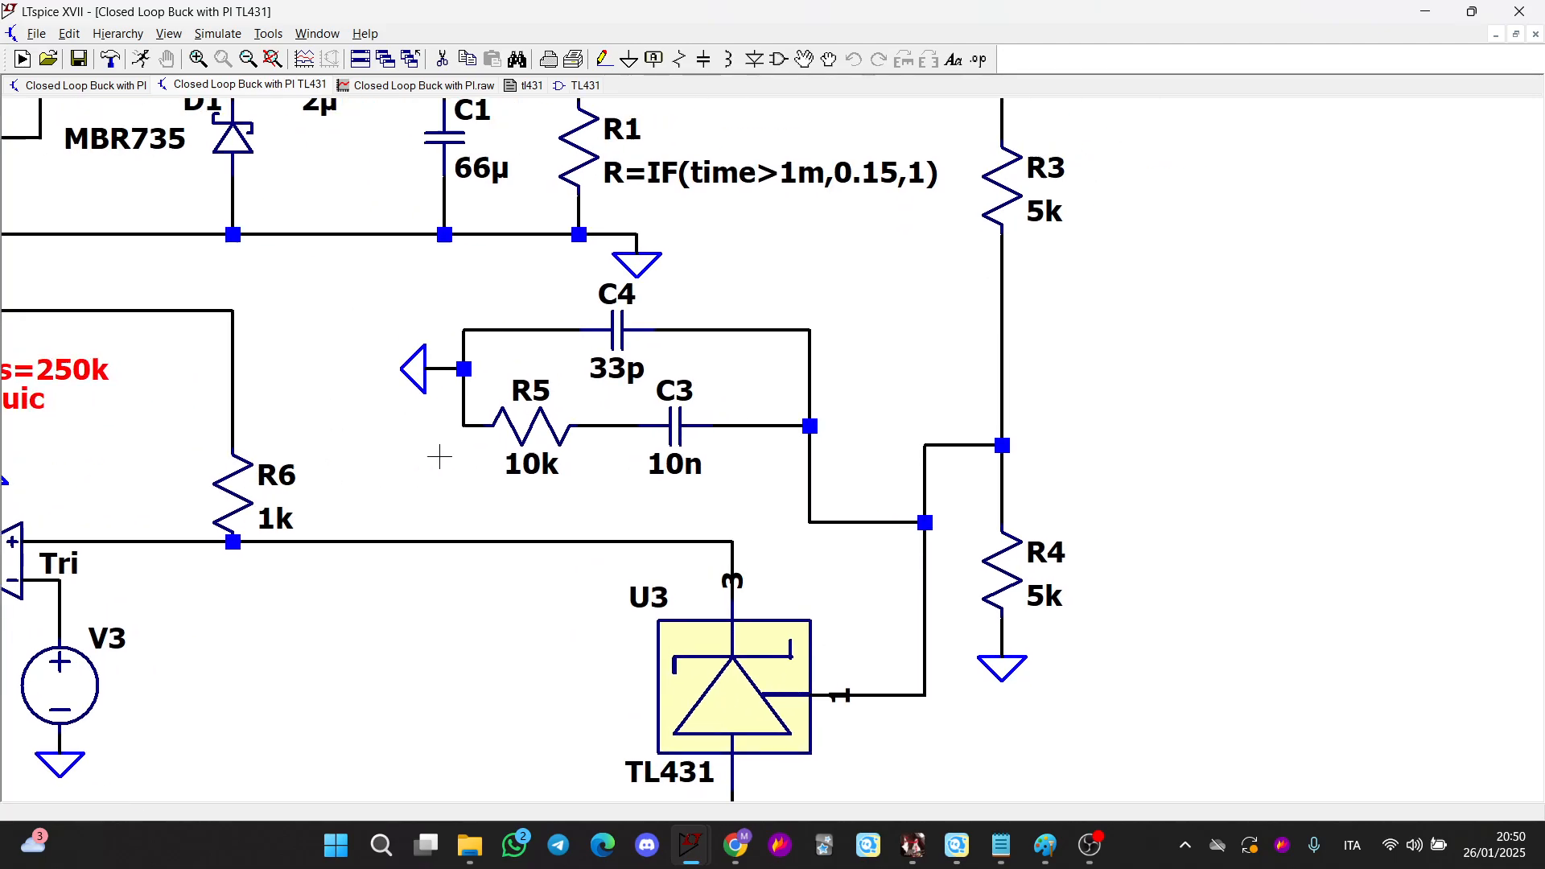
scroll(632, 480, "down", 1)
scroll(673, 517, "up", 2)
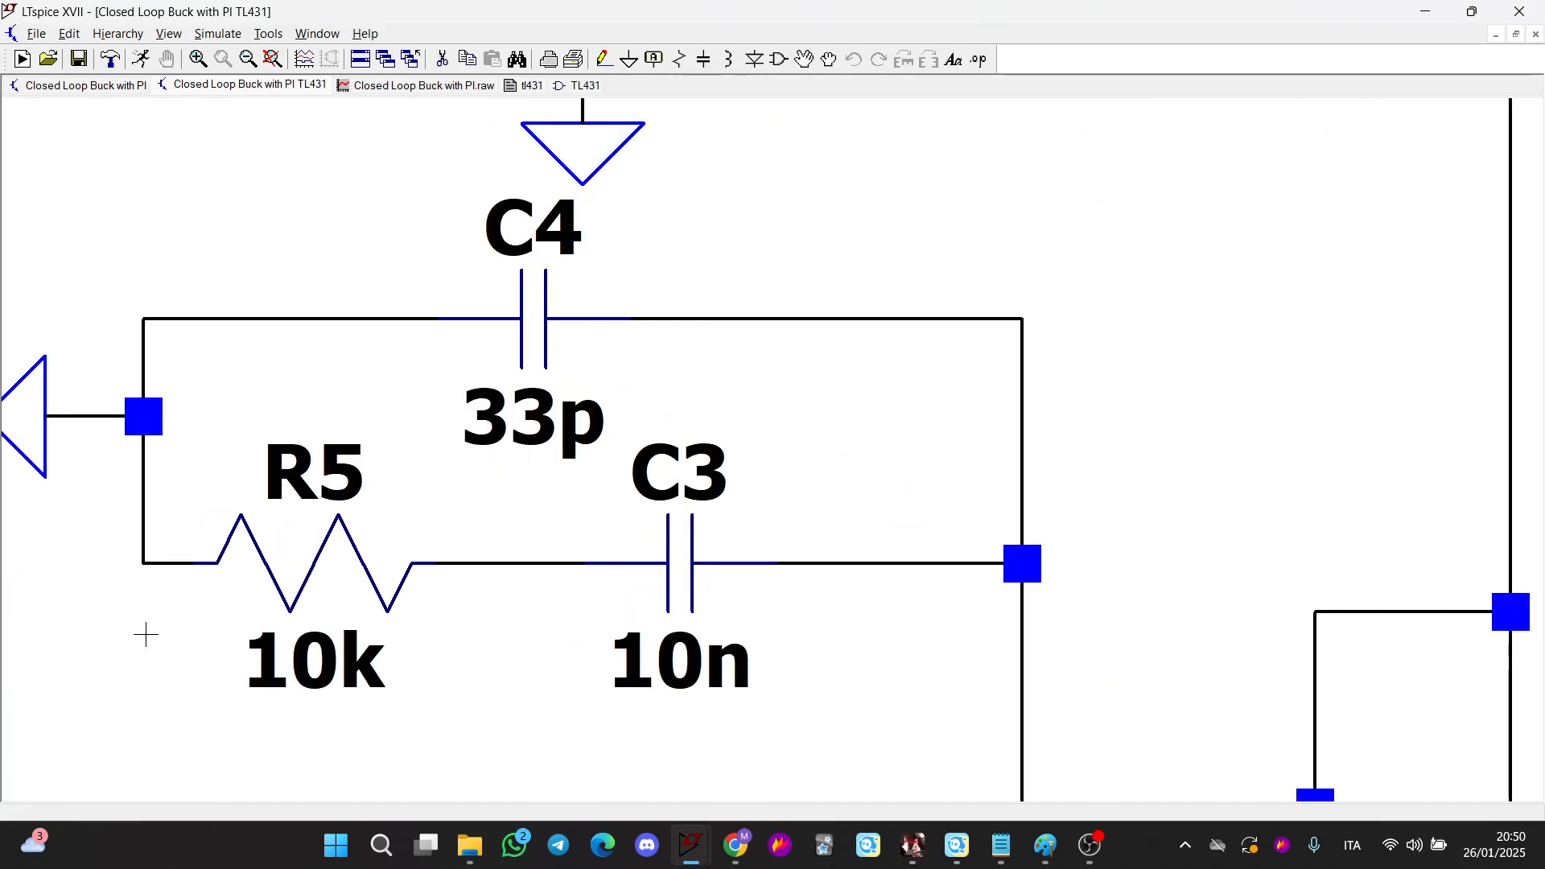
scroll(335, 534, "left", 3)
scroll(855, 499, "down", 2)
scroll(764, 398, "left", 3)
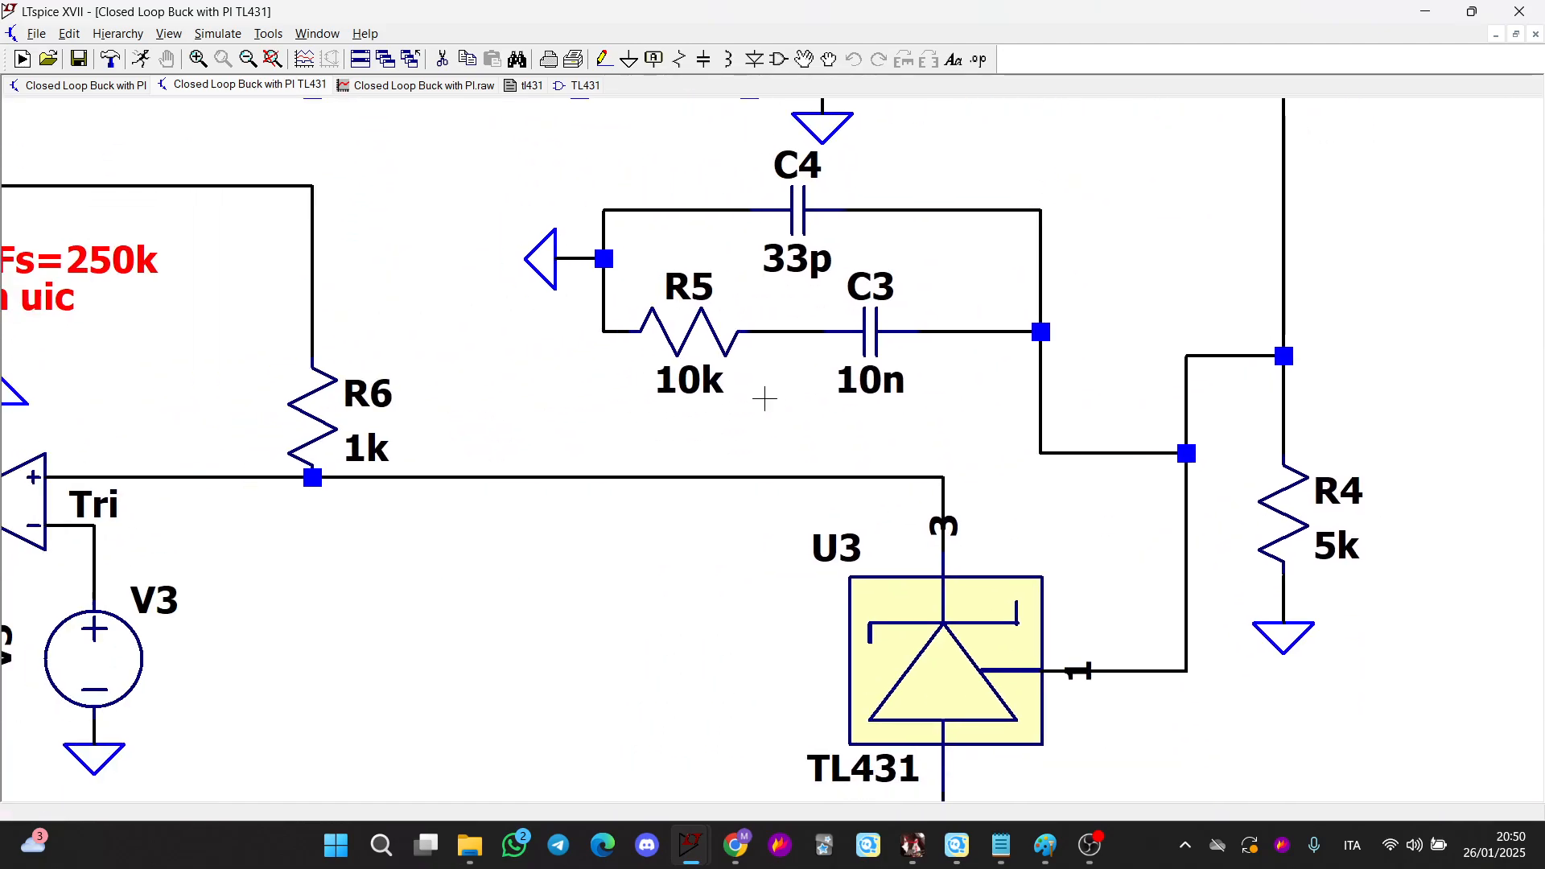
scroll(764, 398, "down", 3)
scroll(1175, 589, "up", 3)
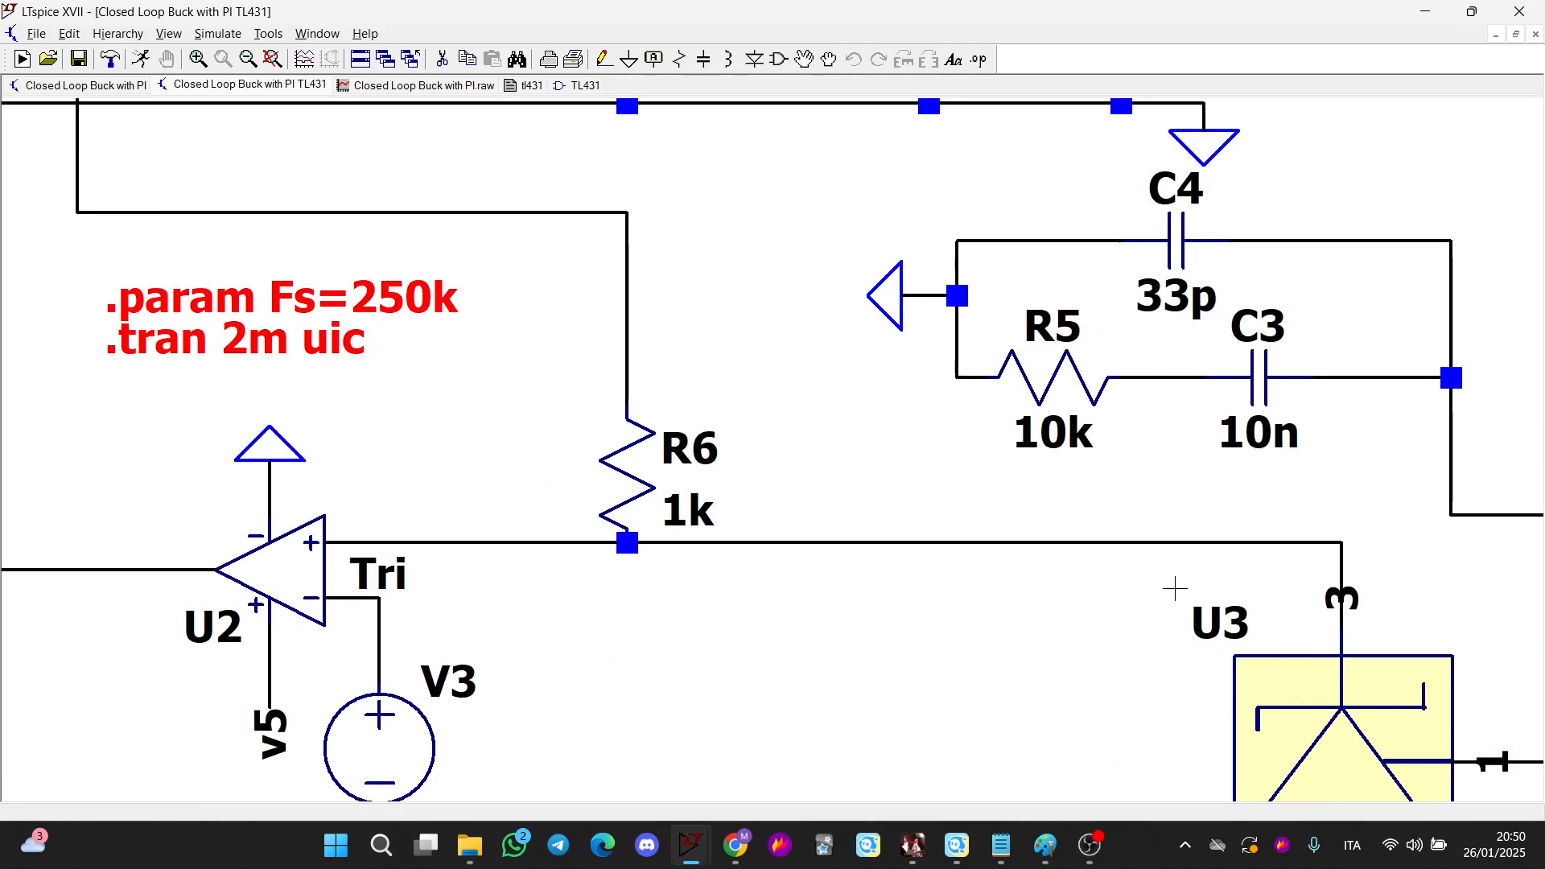
scroll(679, 605, "left", 3)
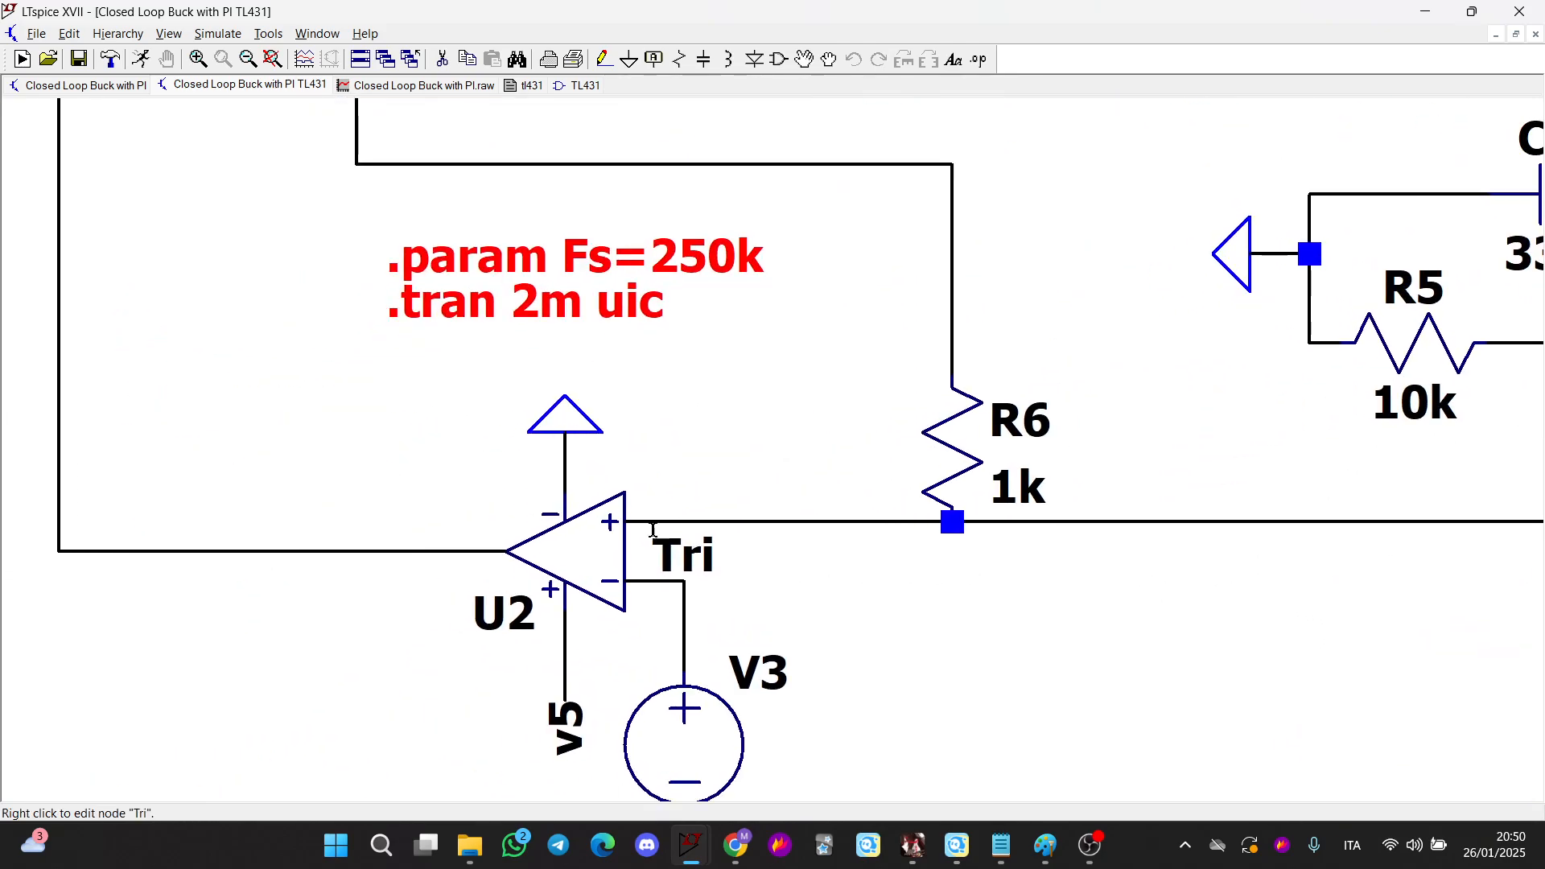
scroll(641, 593, "up", 2)
scroll(879, 621, "down", 3)
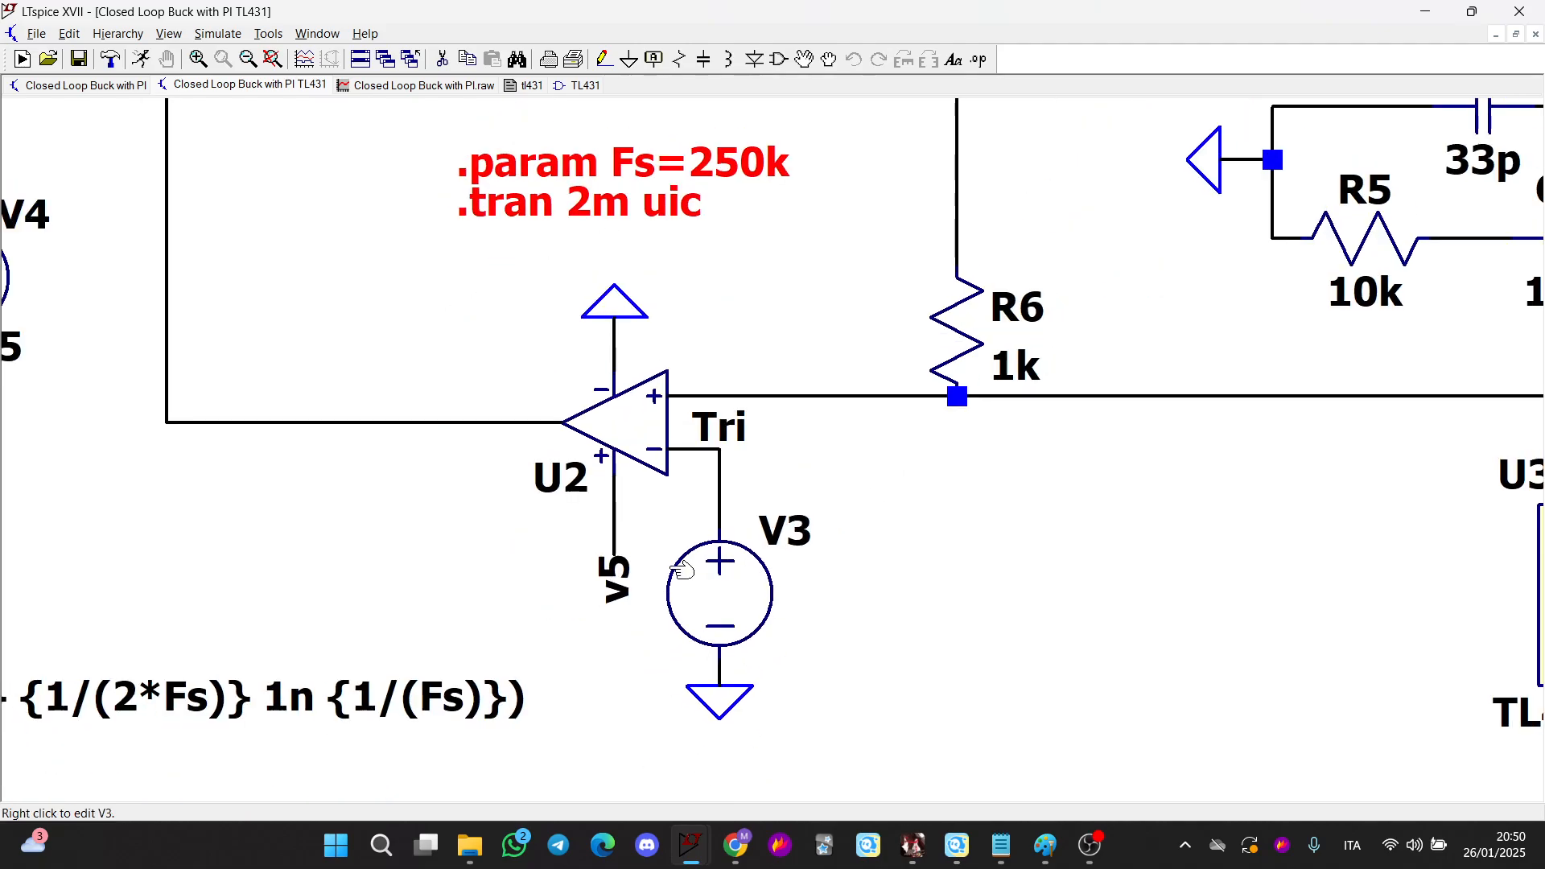
scroll(789, 562, "left", 3)
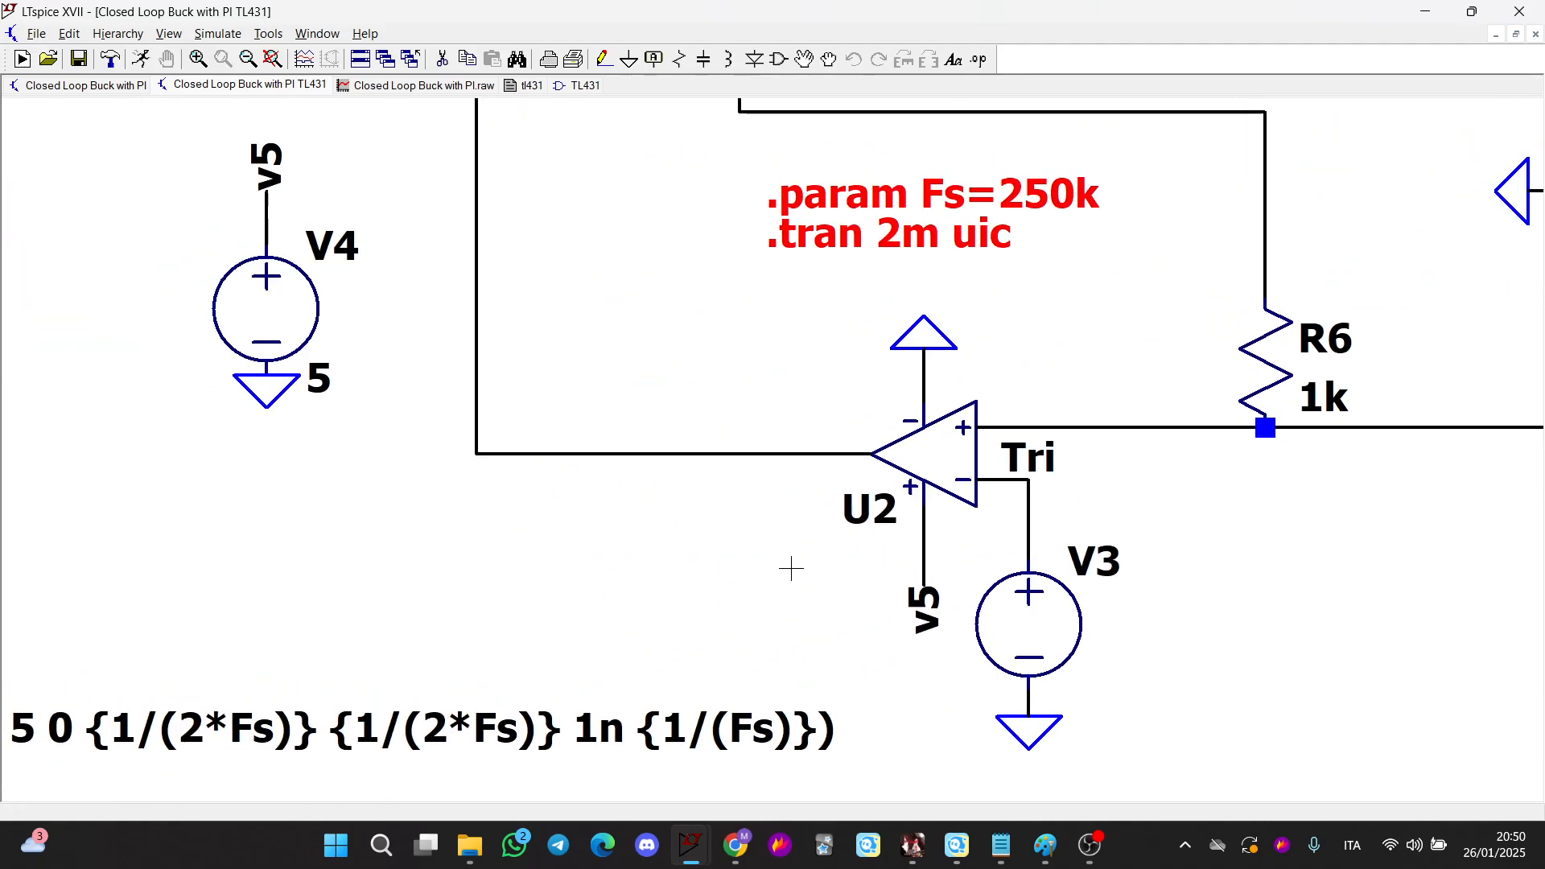
scroll(517, 332, "up", 2)
scroll(563, 402, "up", 3)
scroll(621, 466, "up", 2)
scroll(621, 466, "right", 1)
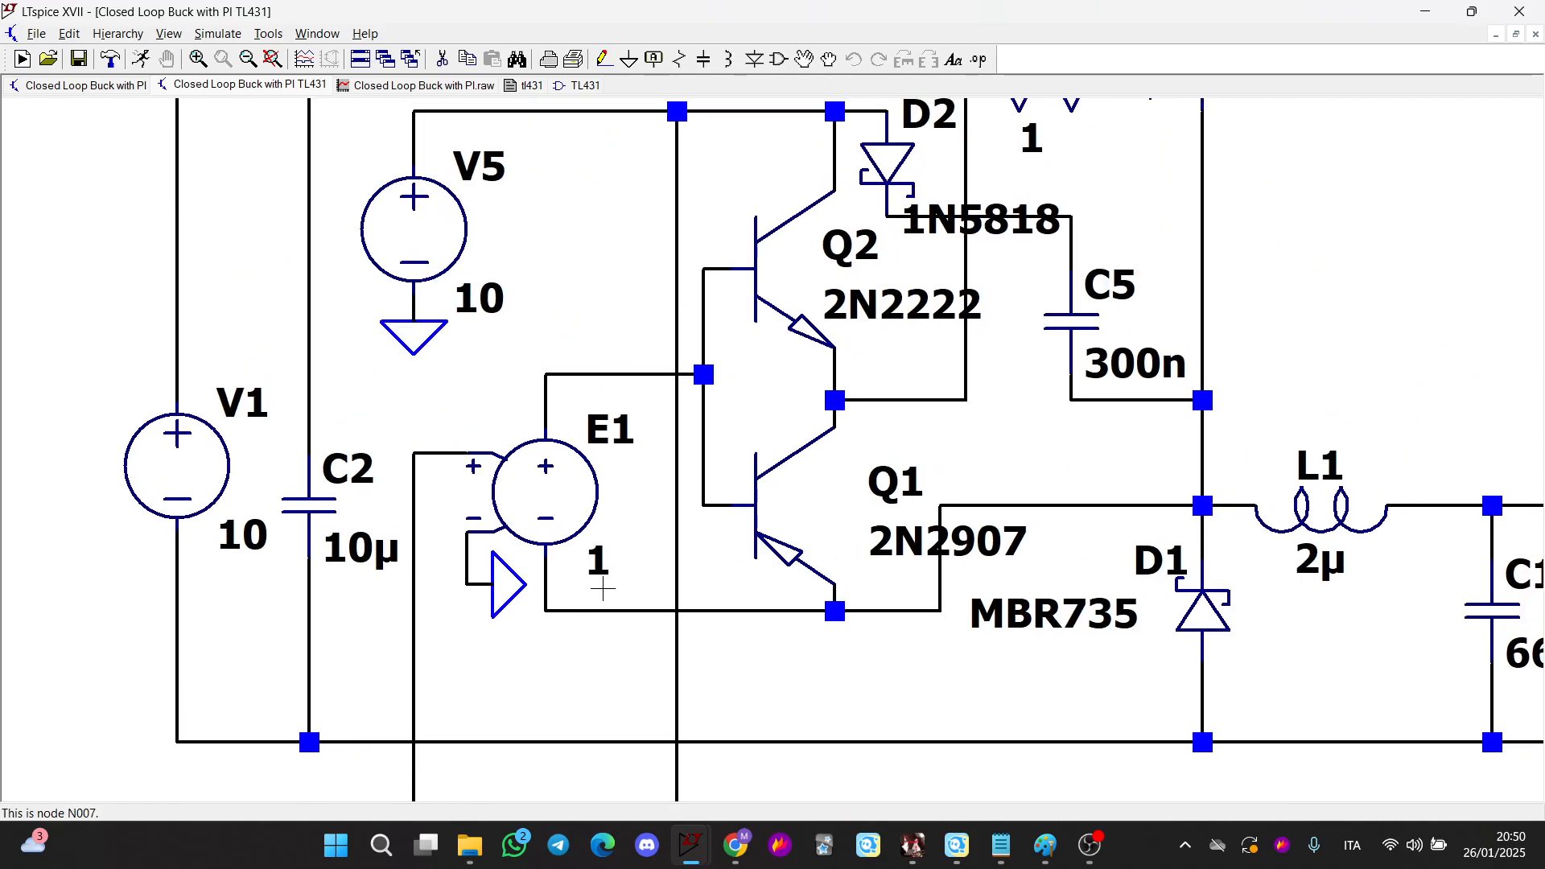
scroll(602, 500, "up", 3)
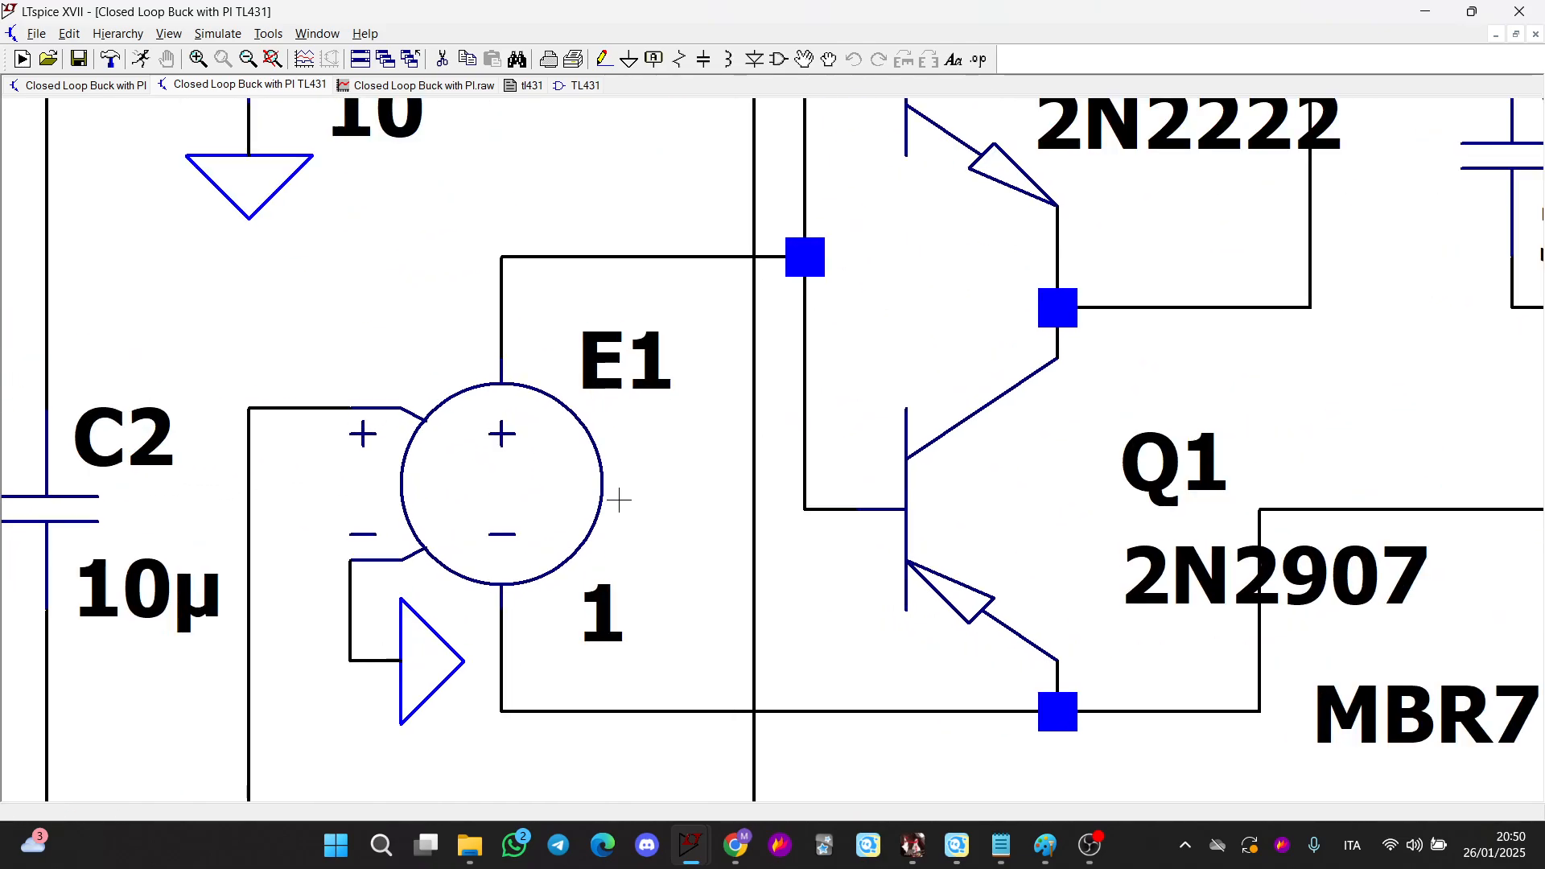
scroll(595, 531, "down", 2)
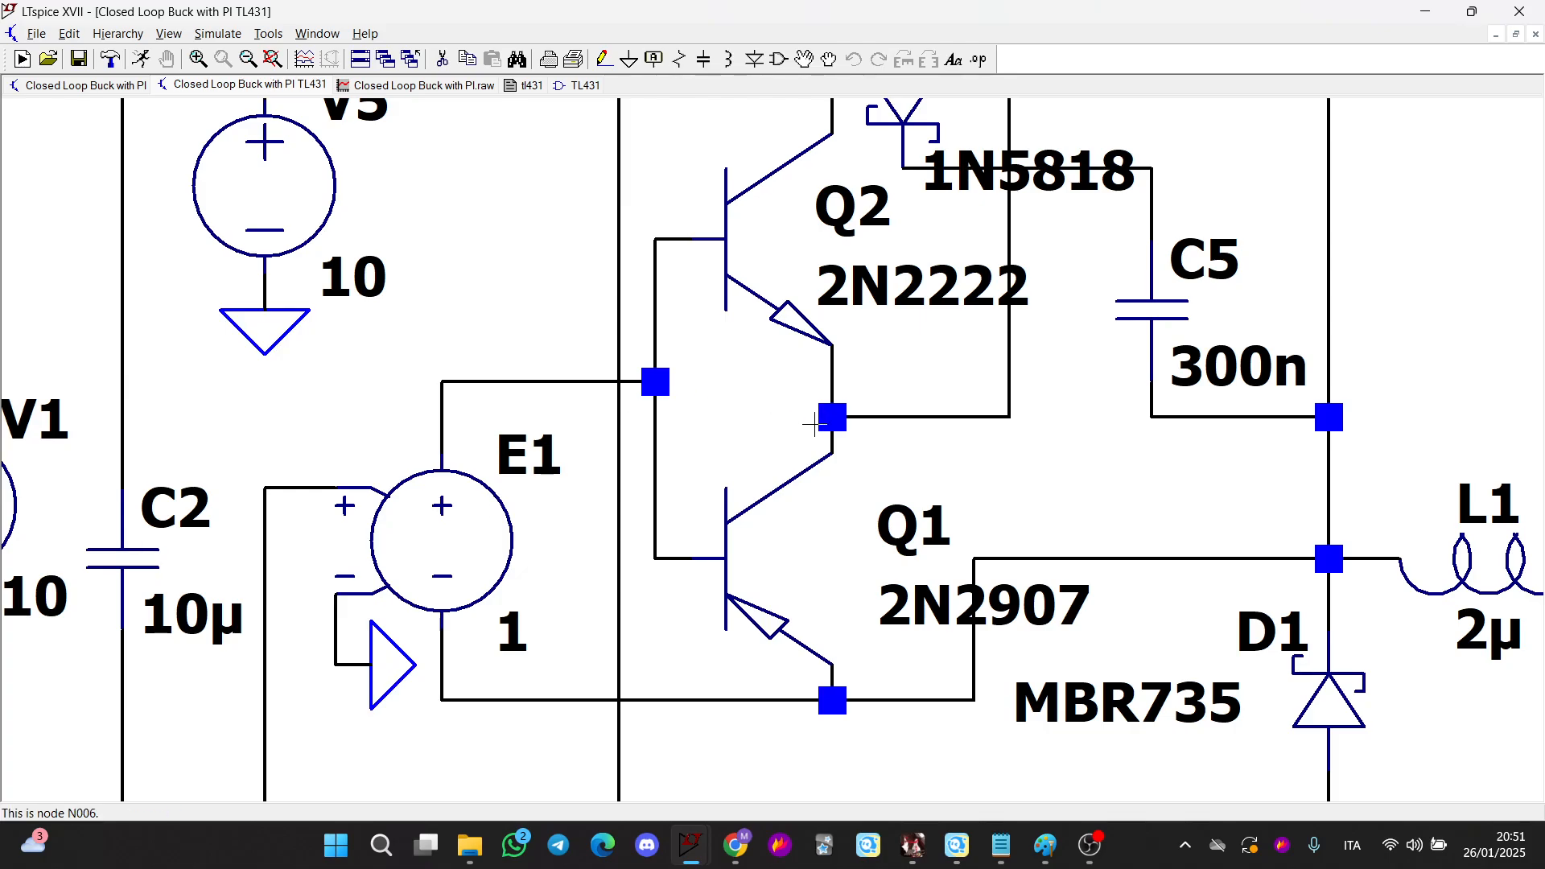
scroll(585, 609, "up", 2)
scroll(584, 609, "right", 3)
scroll(465, 420, "down", 1)
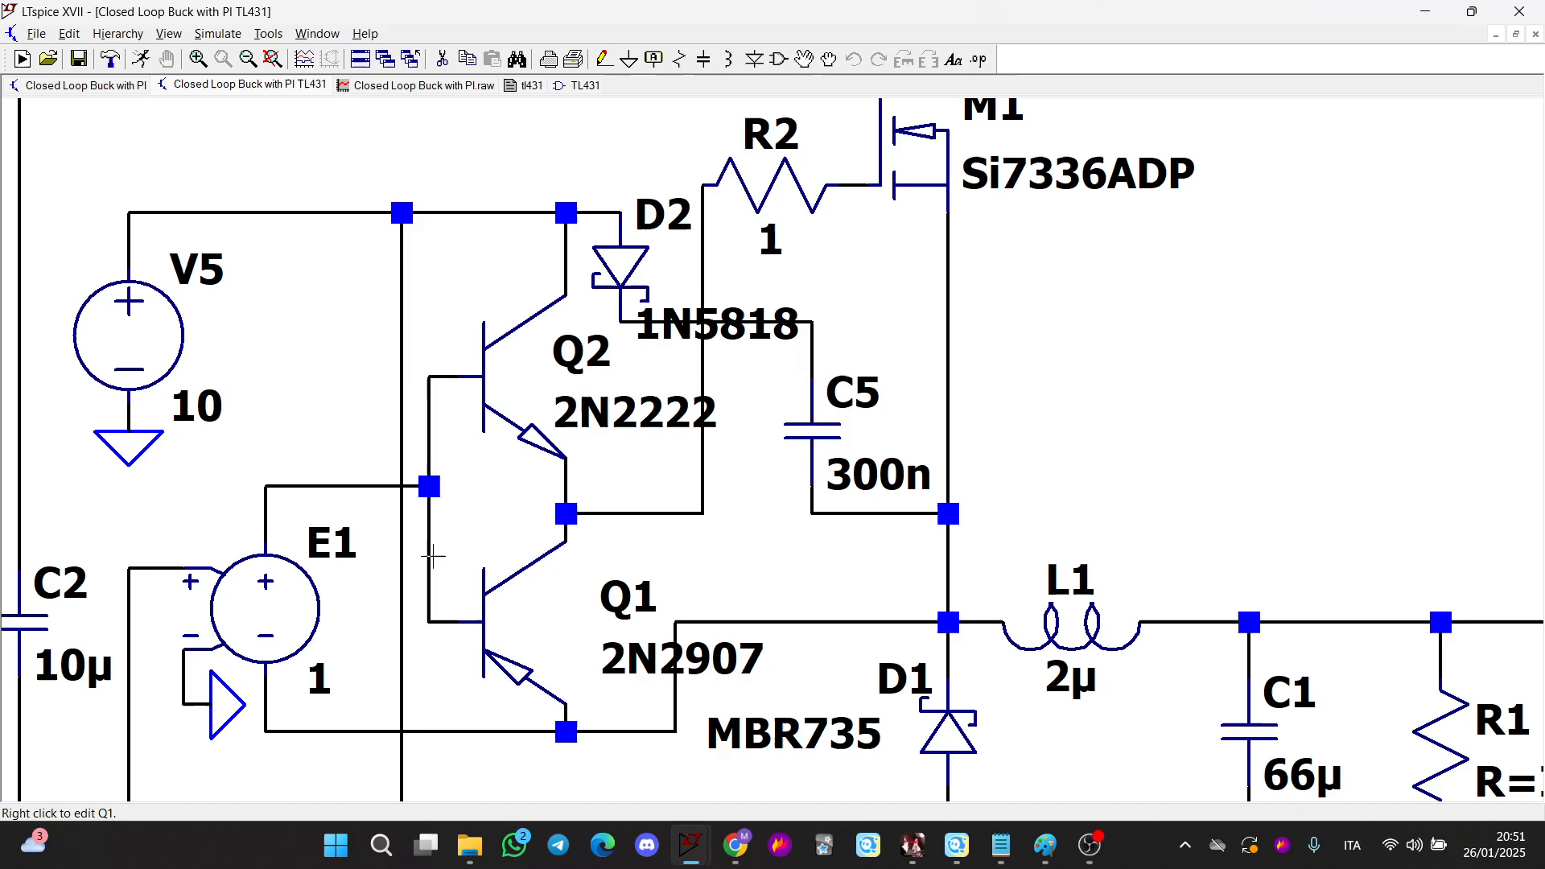
scroll(630, 598, "up", 1)
scroll(630, 598, "right", 1)
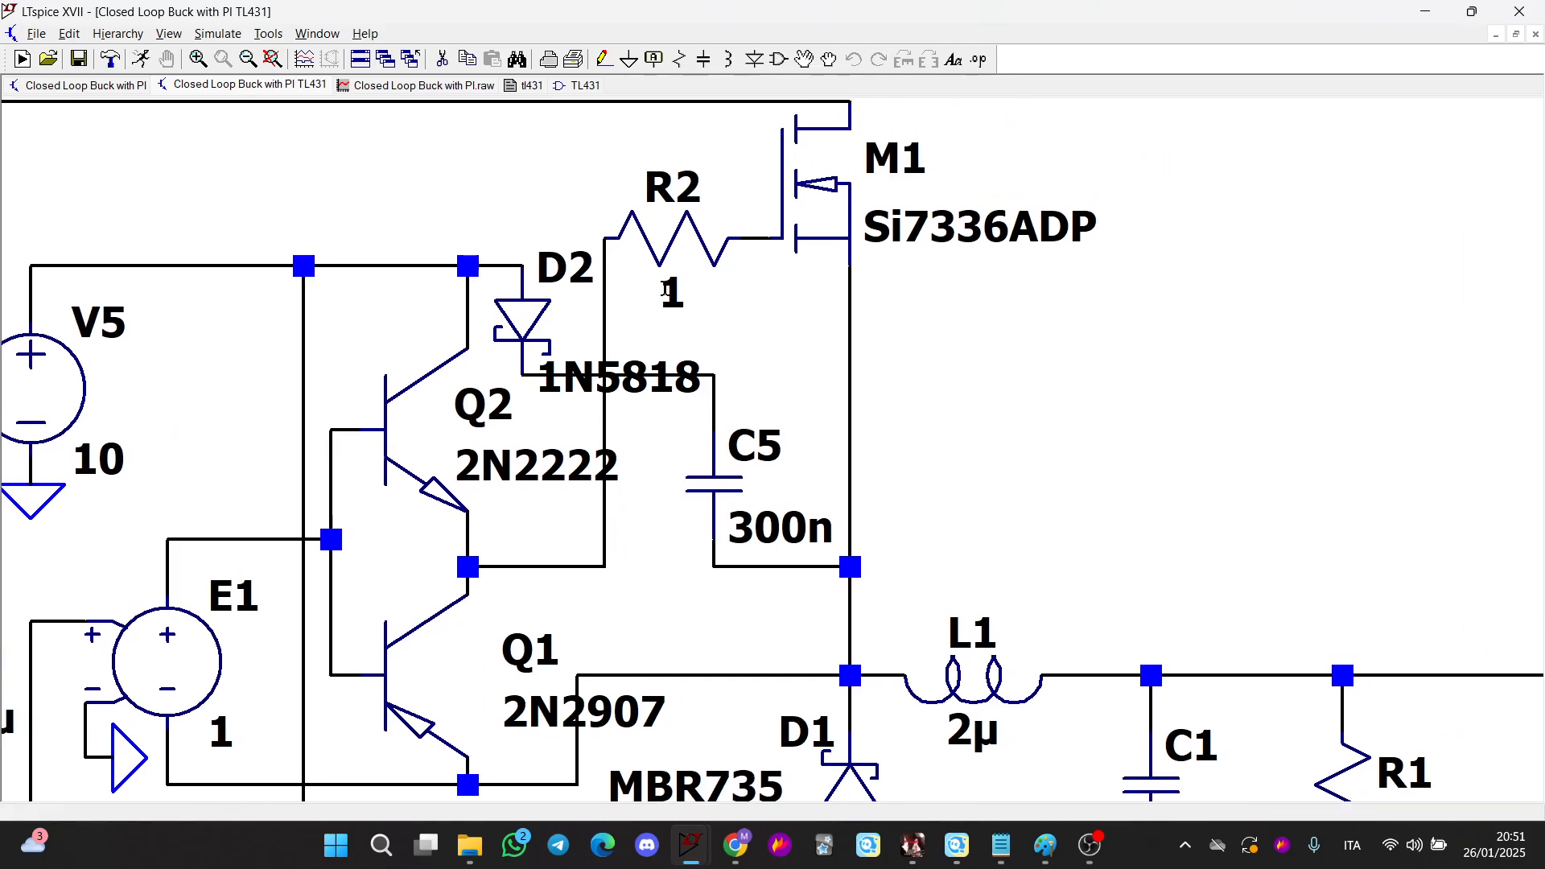
scroll(665, 291, "up", 1)
scroll(665, 291, "right", 1)
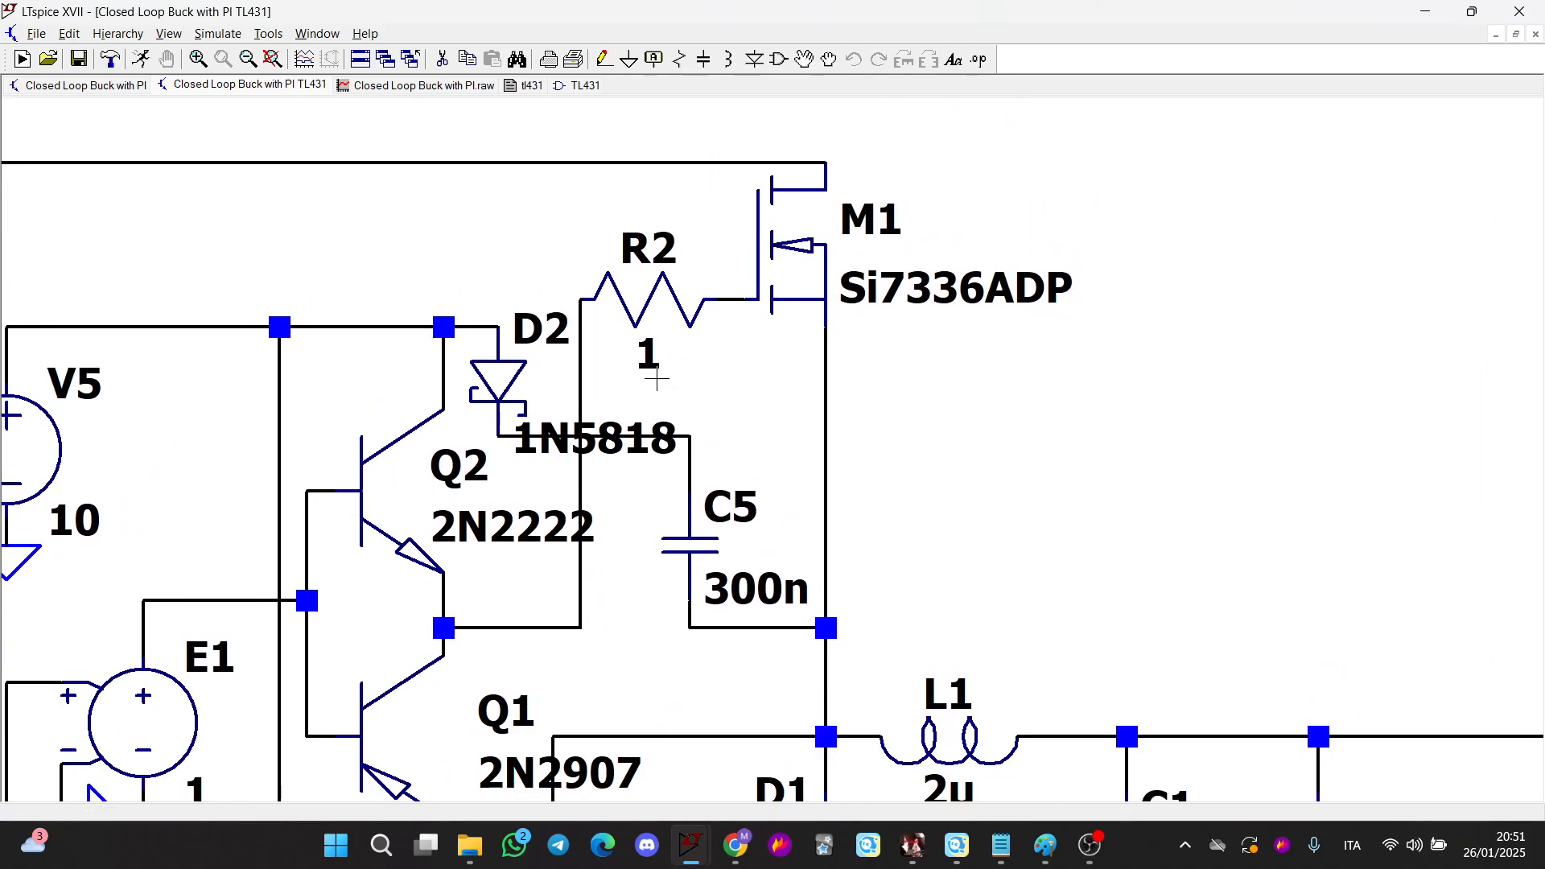
Run the simulation of the TL431 buck converter and plot the load current I(R1) and the Out voltage
left_click(140, 59)
mouse_move(408, 641)
left_mouse_down()
mouse_move(377, 611)
mouse_move(363, 476)
left_mouse_up()
left_click_drag(515, 636, 420, 590)
left_click(419, 594)
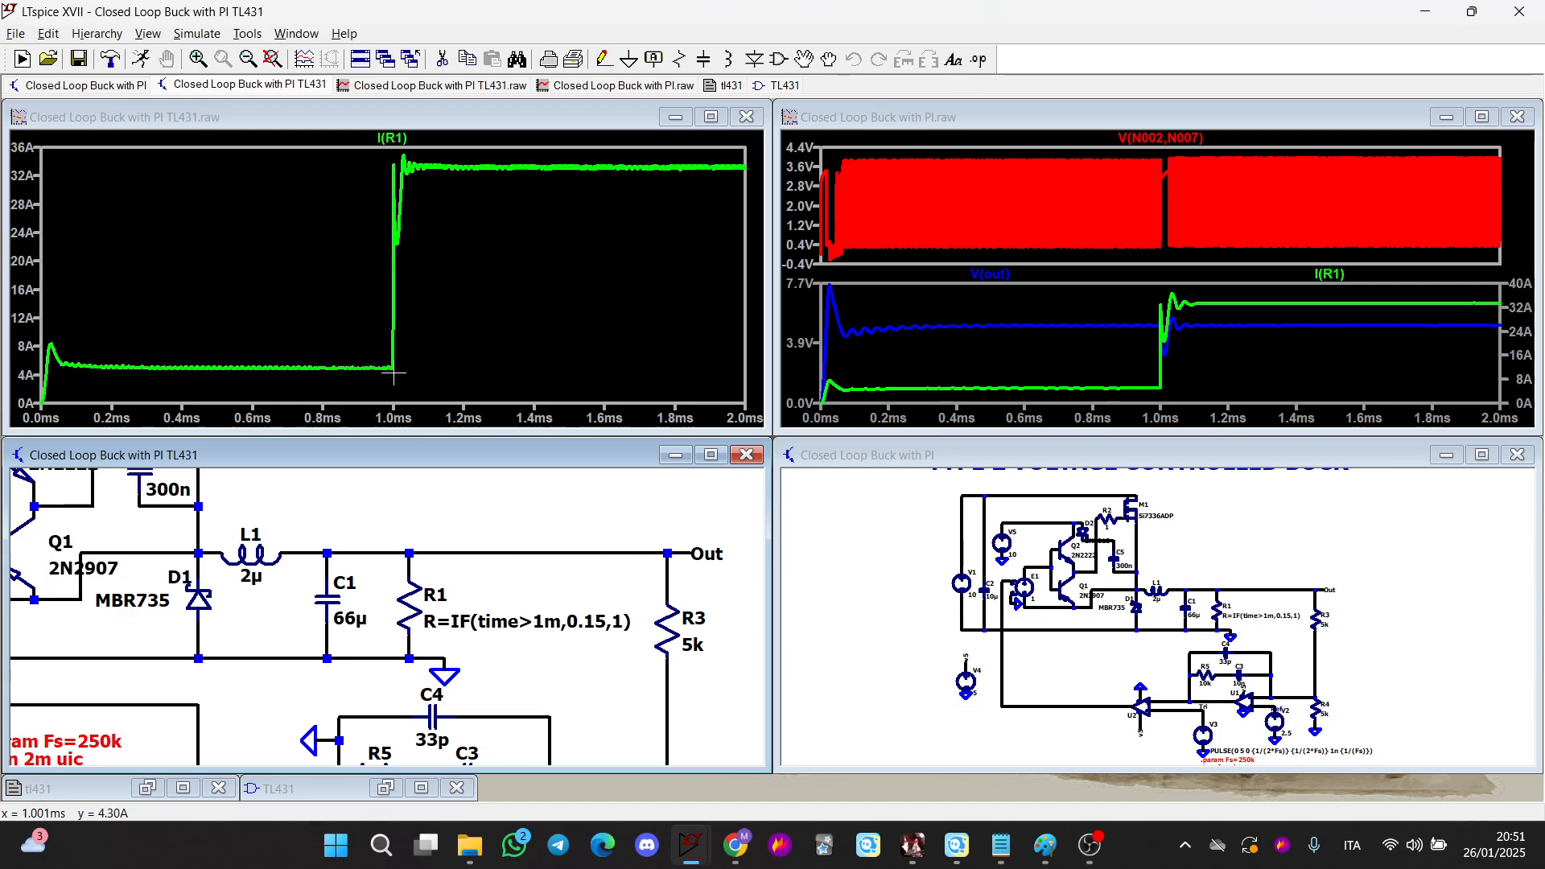
left_click(639, 552)
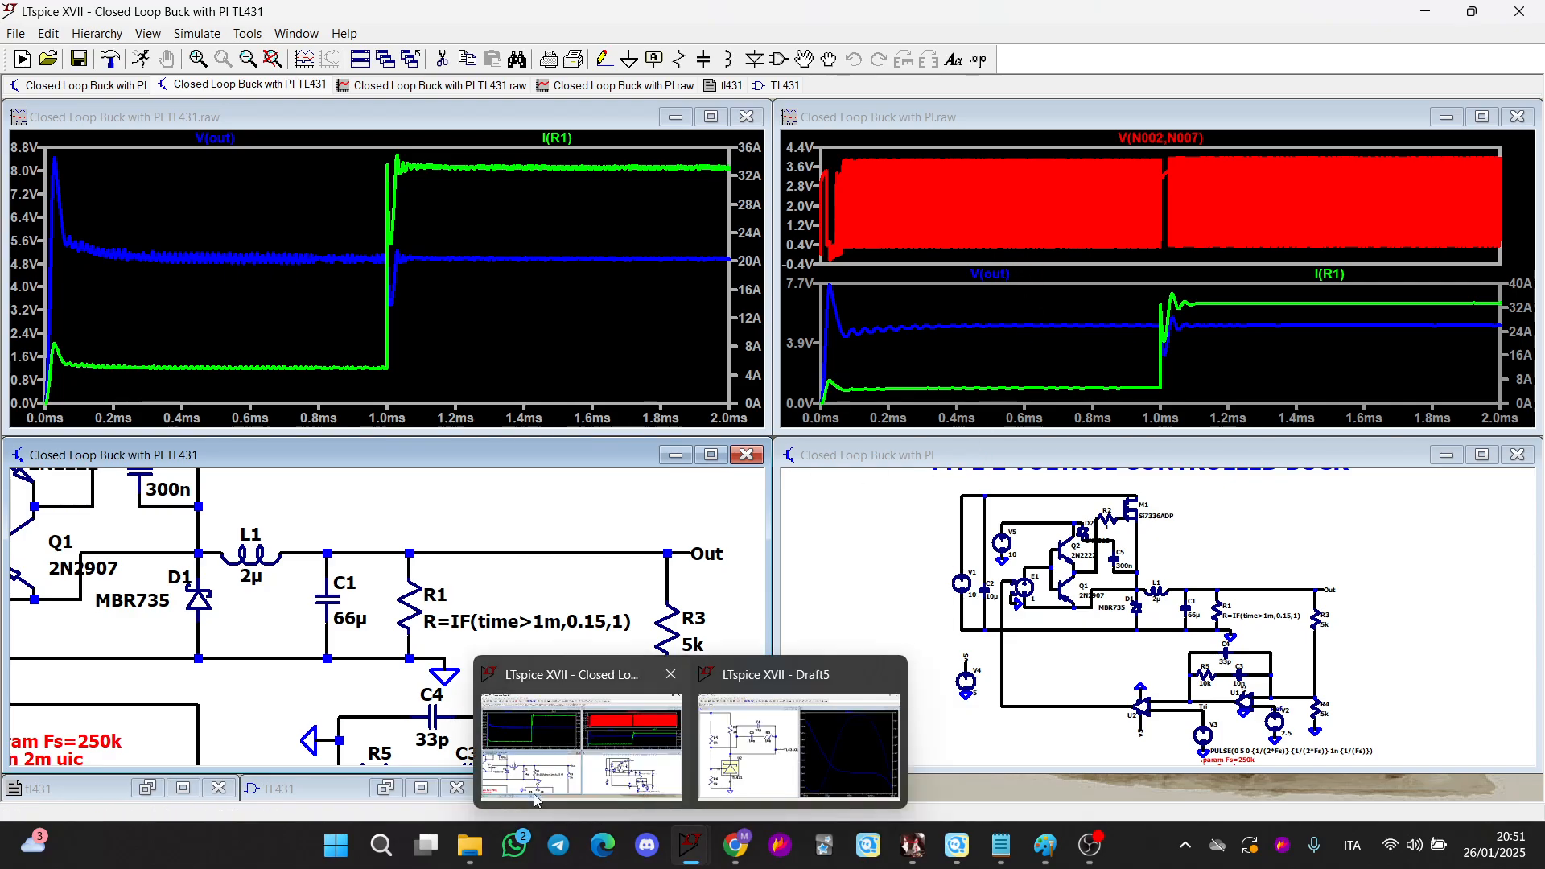
Close the TL431 schematic without saving changes
left_click(457, 788)
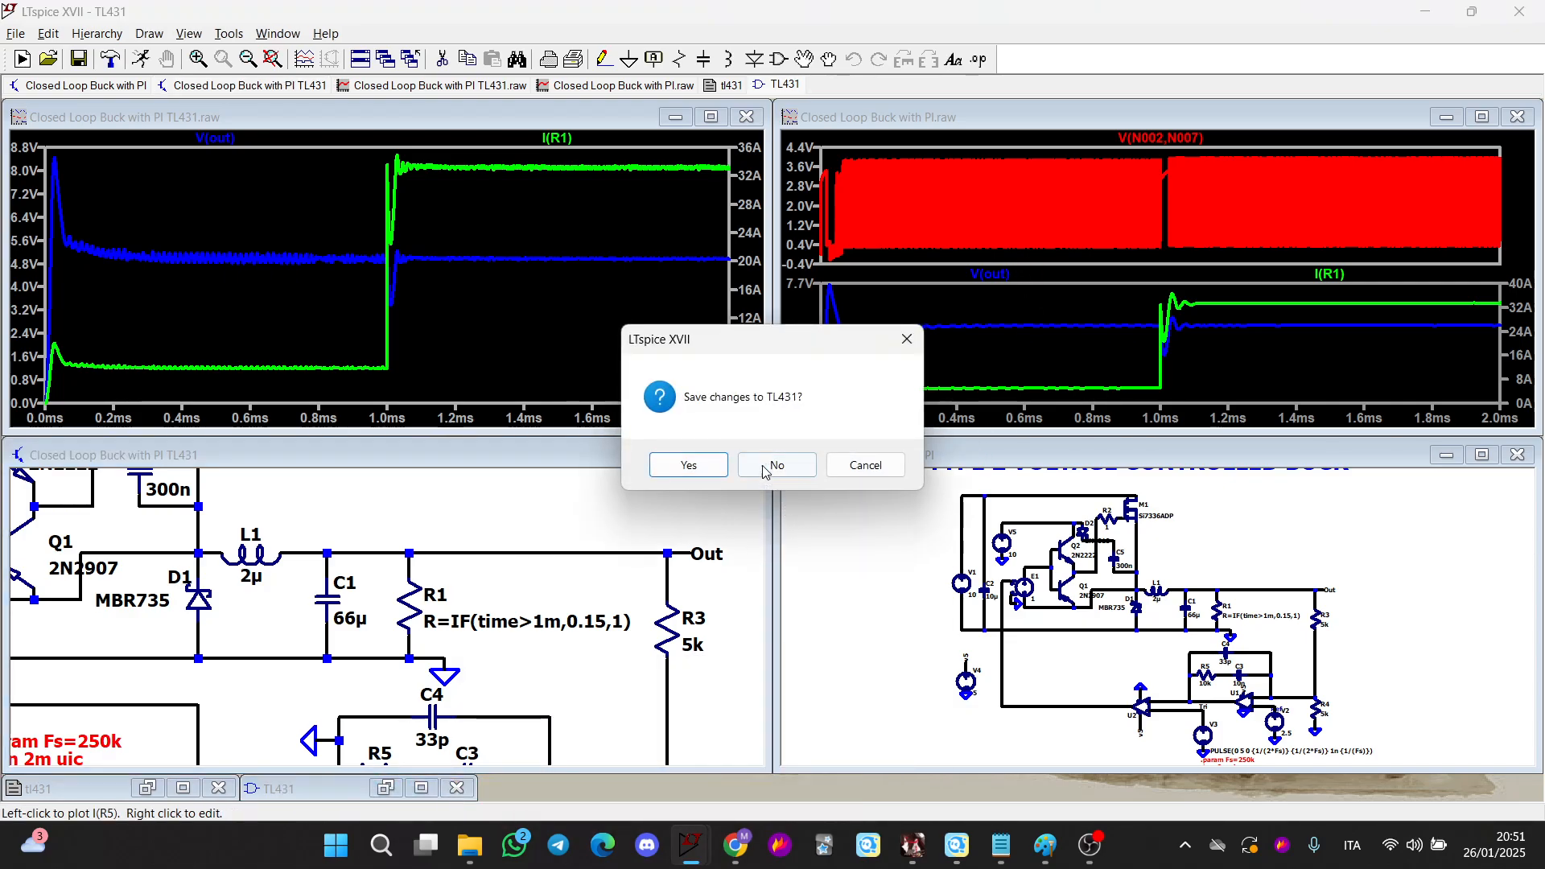
left_click(687, 462)
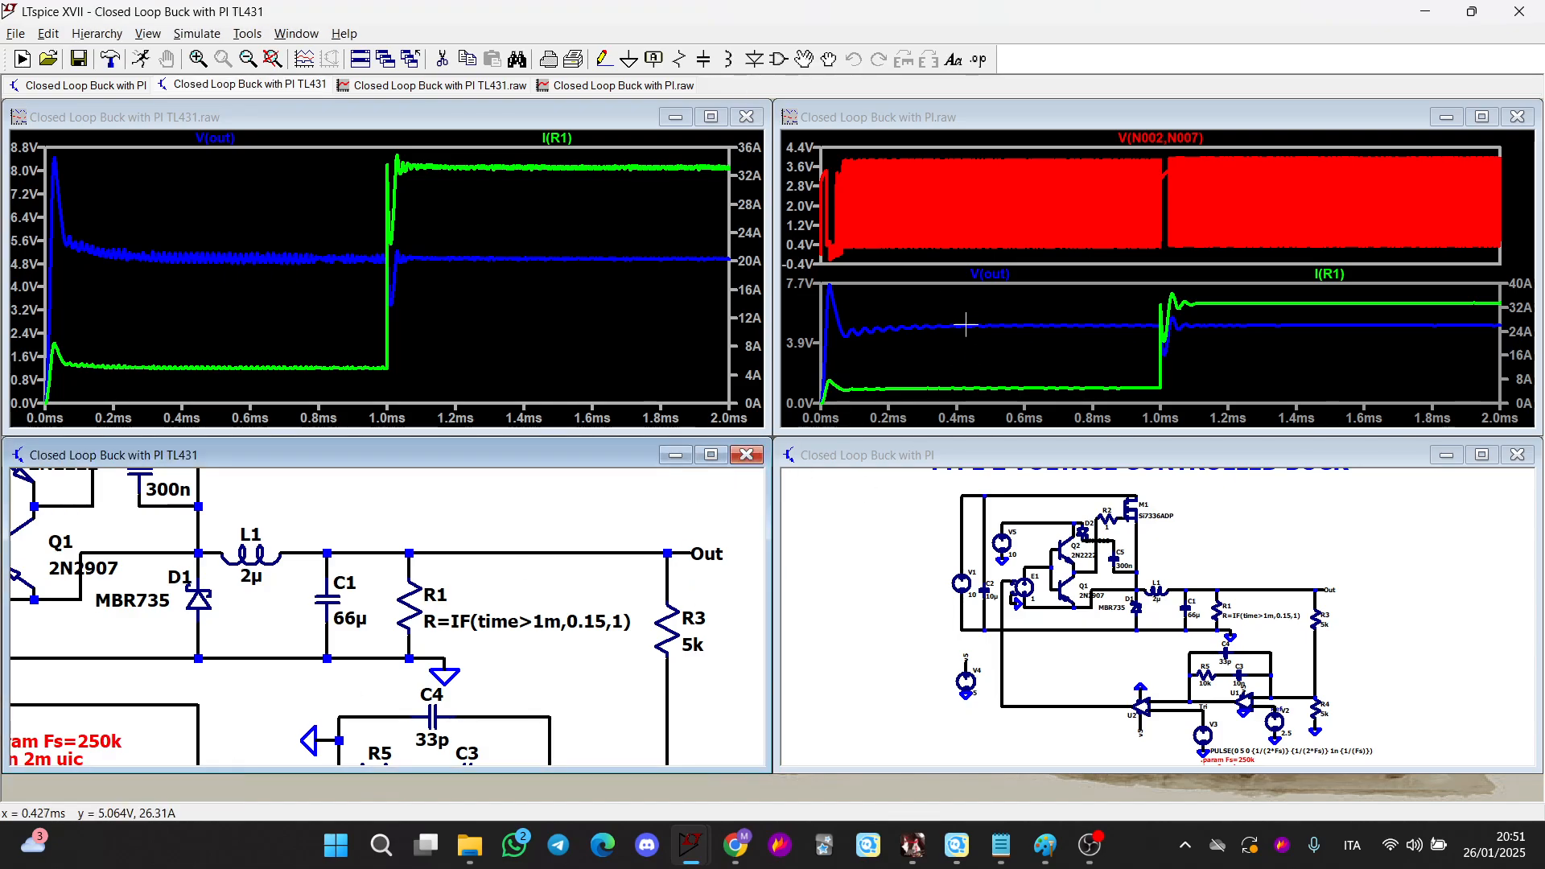
Rerun the TL431 buck converter simulation
left_click(128, 61)
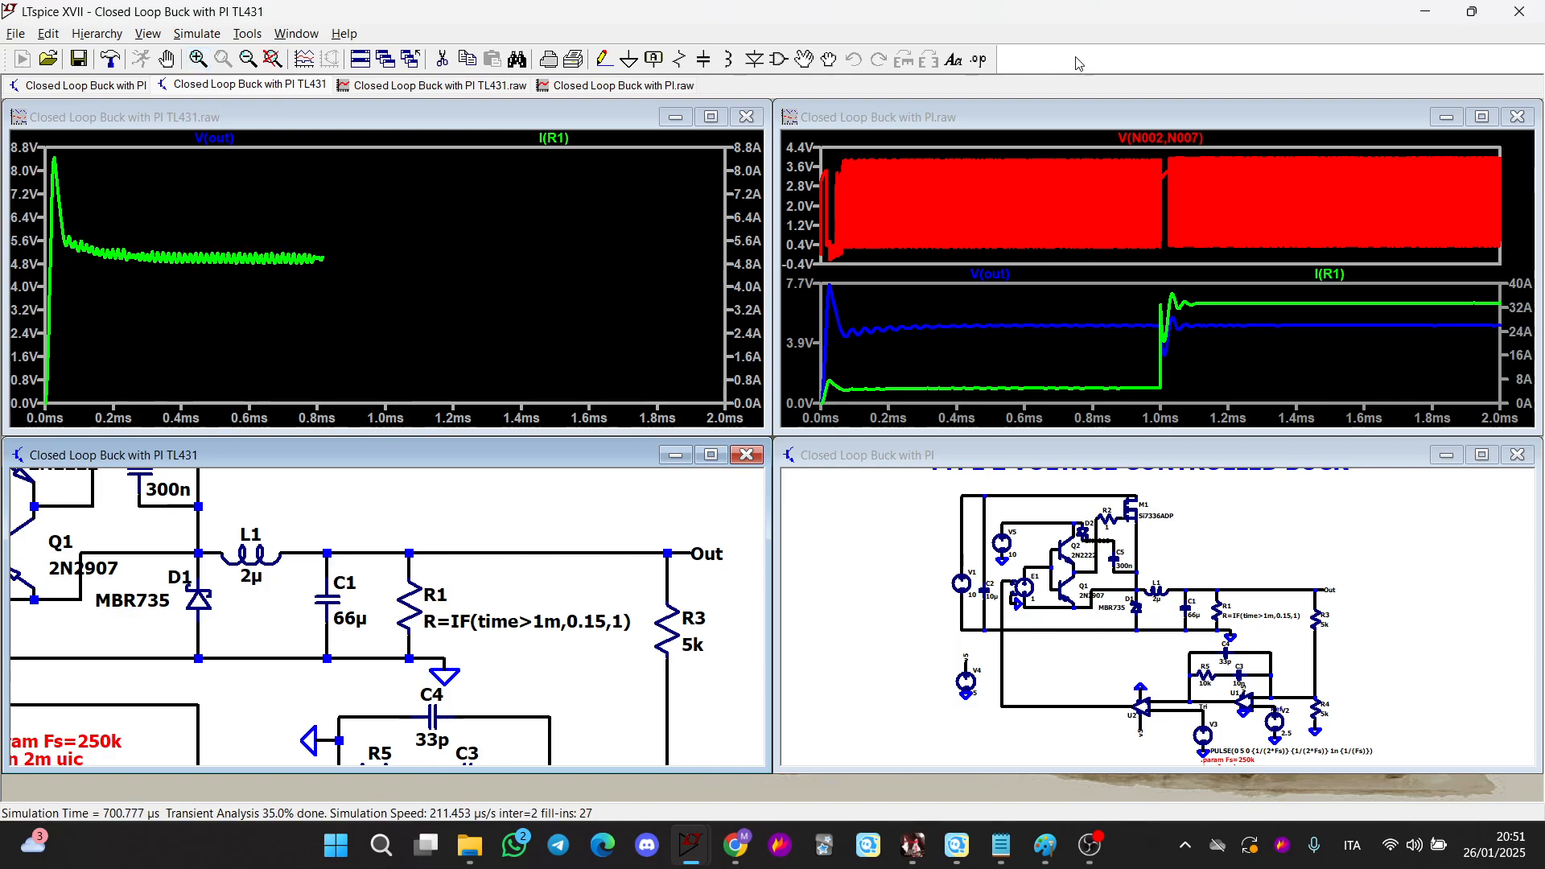
left_click_drag(697, 772, 697, 794)
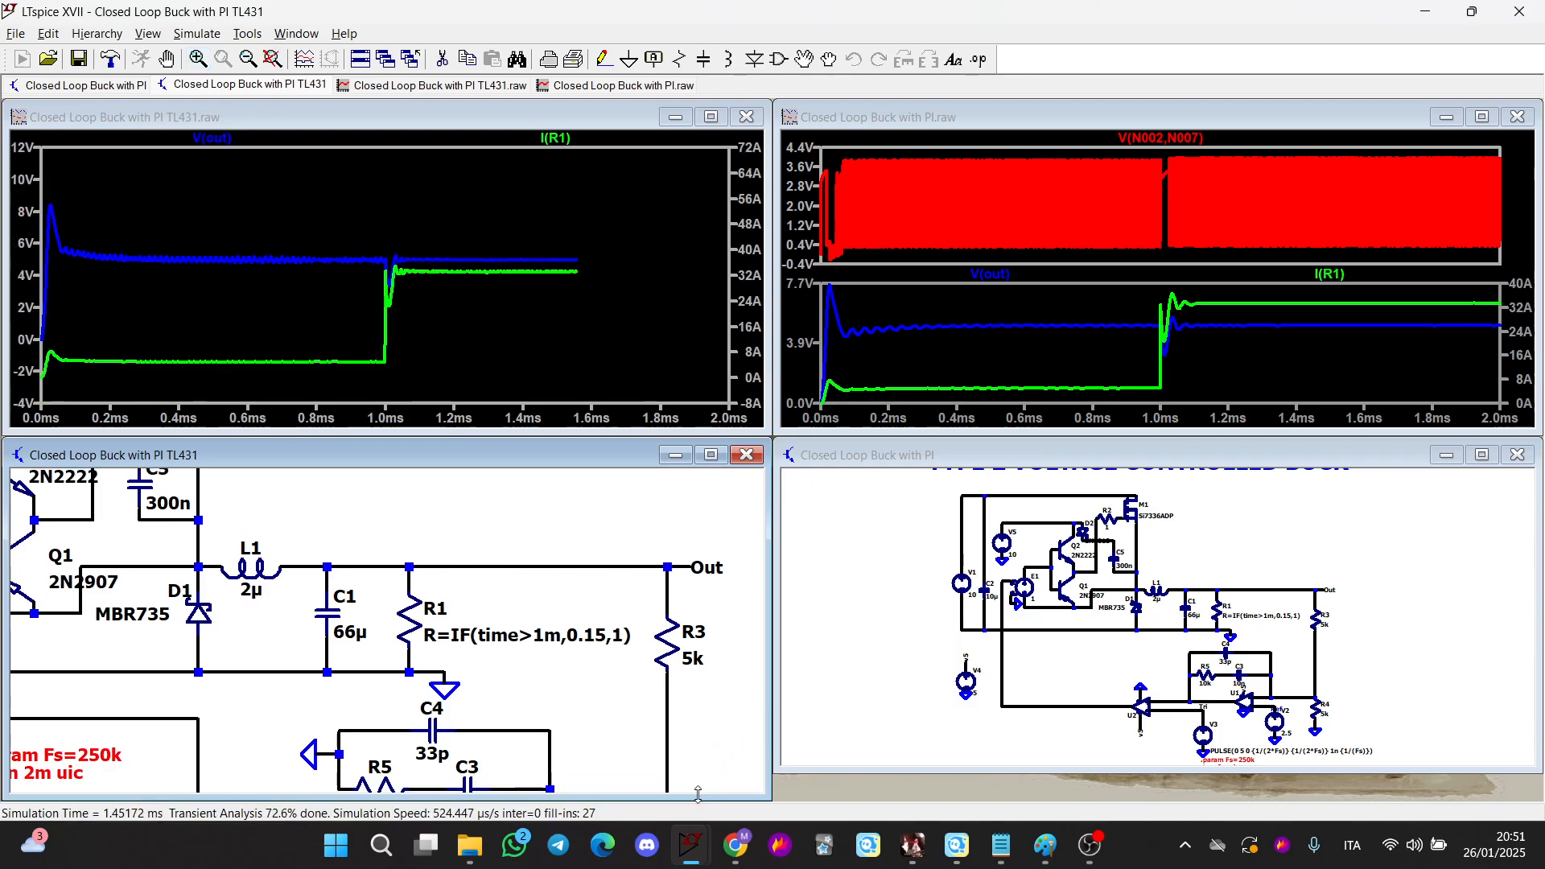
Delete the switch-node voltage pane from the original PI buck converter's waveform window
left_click(825, 774)
right_click(847, 235)
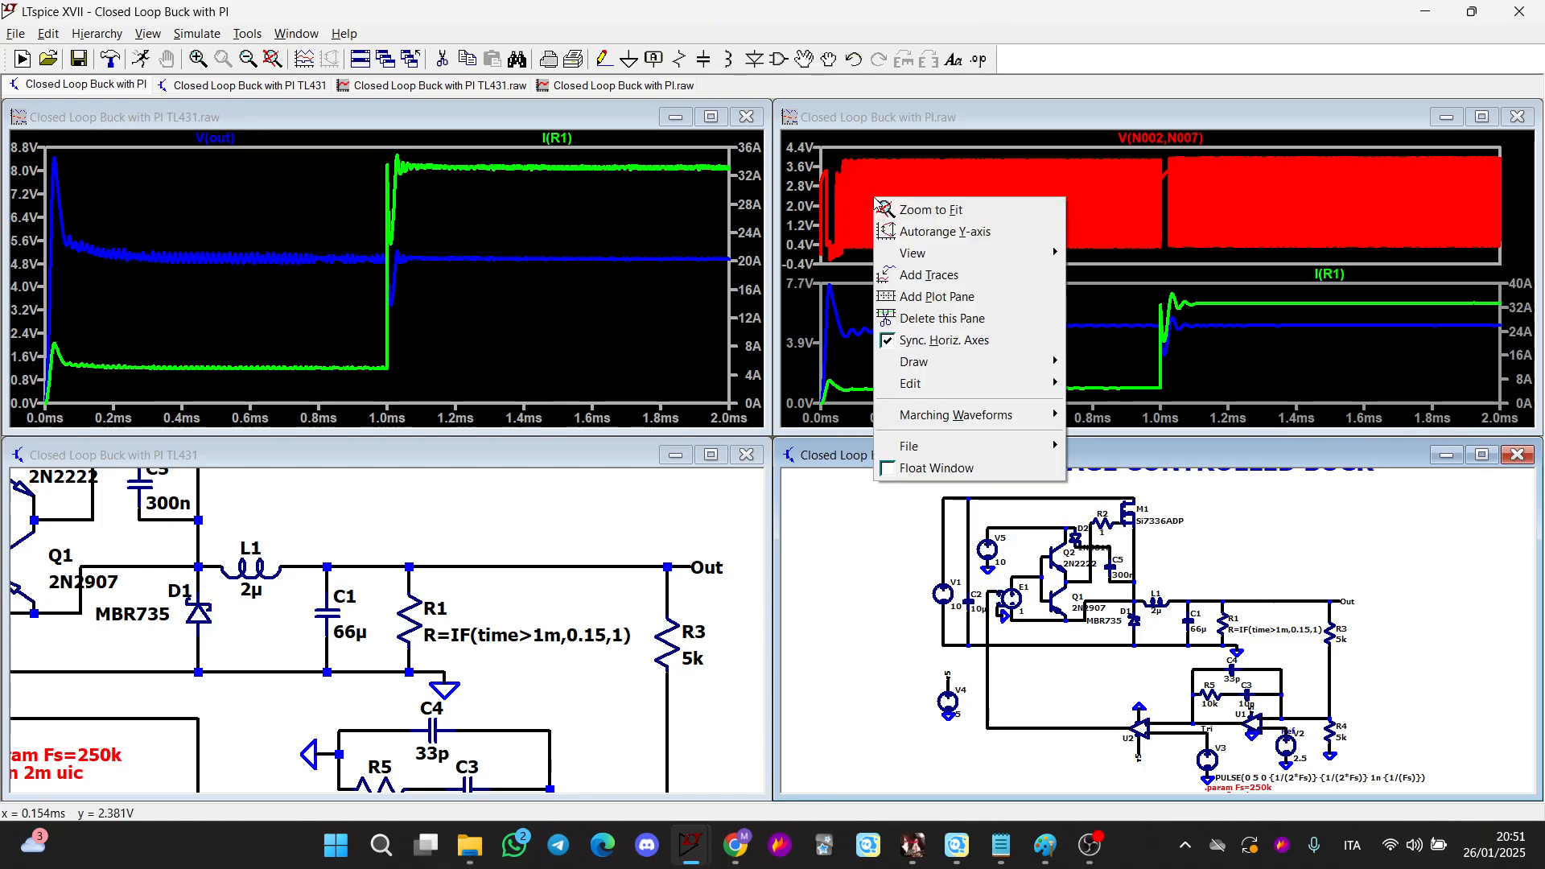
left_click(961, 323)
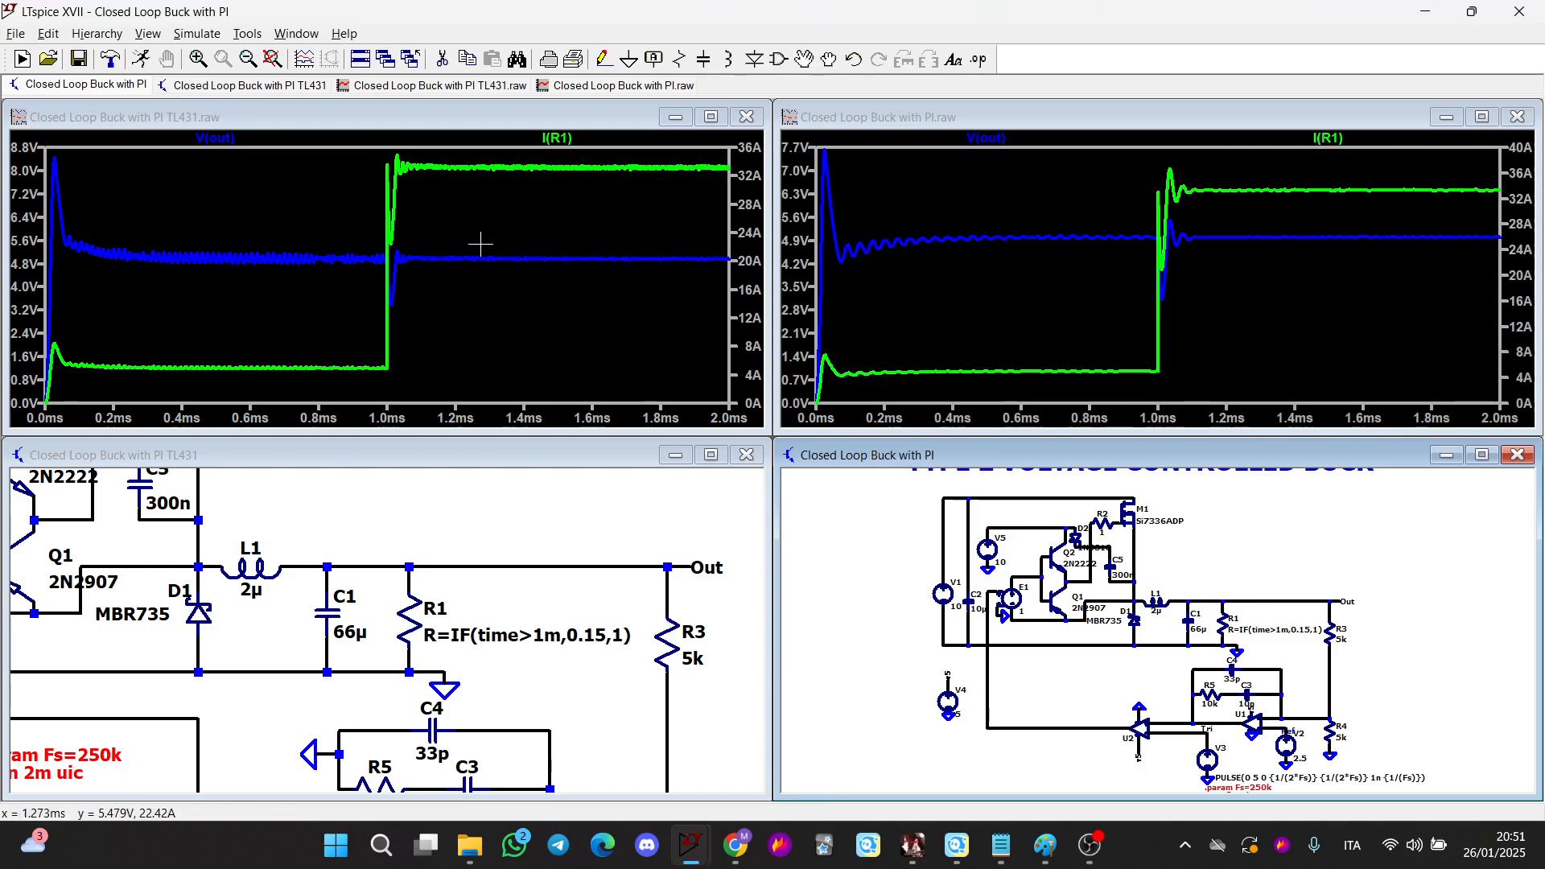
Zoom and pan both schematics to examine their compensator networks around the error amplifier and the TL431
scroll(708, 636, "down", 2)
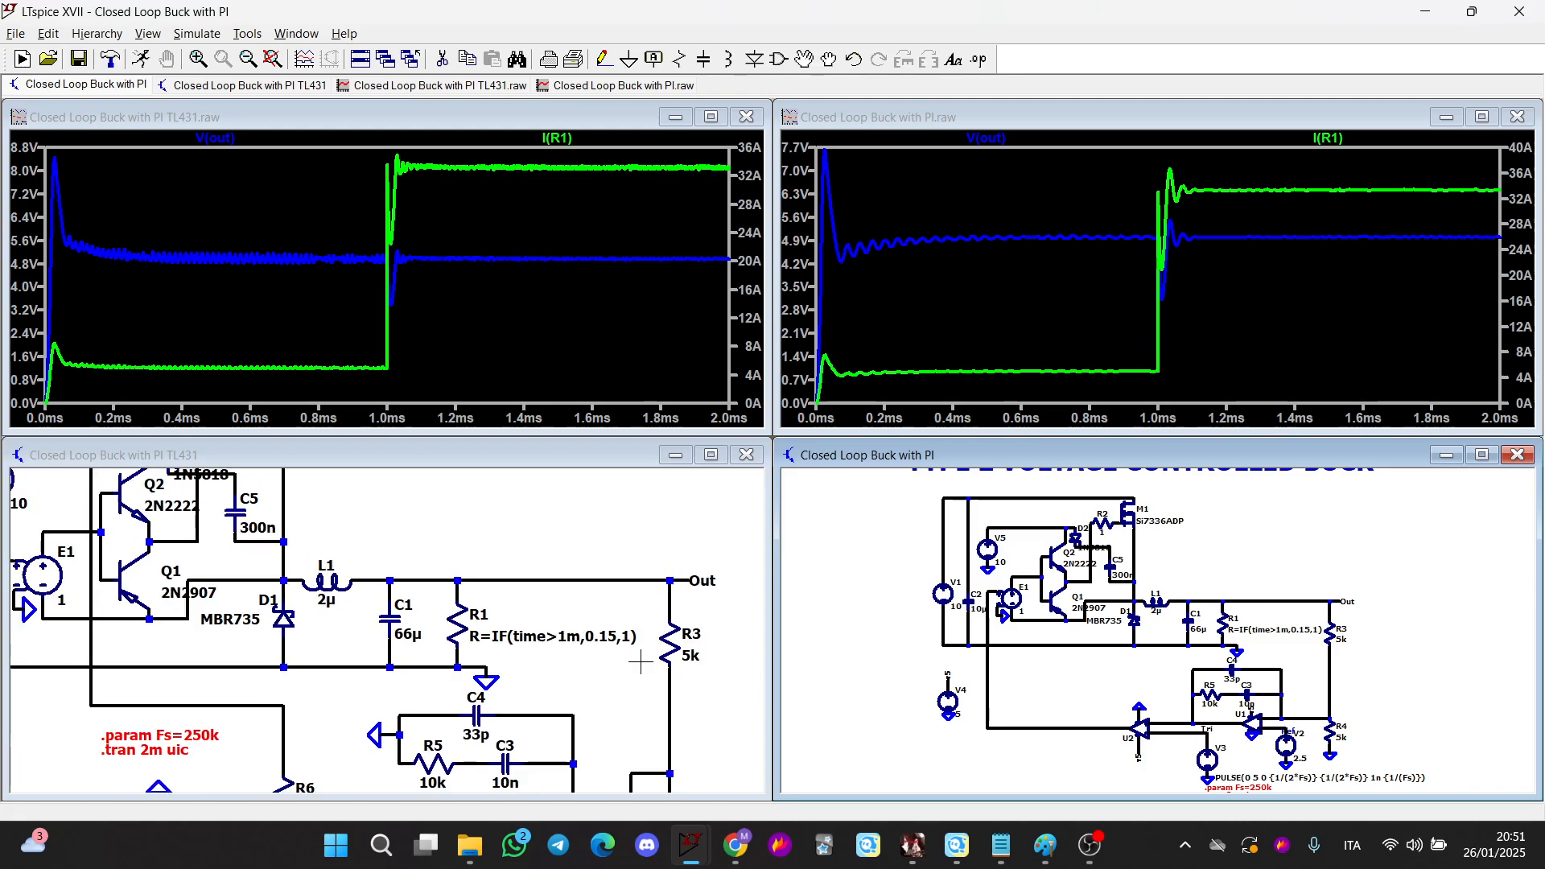
left_click_drag(665, 646, 652, 499)
left_click(925, 668)
scroll(946, 678, "up", 4)
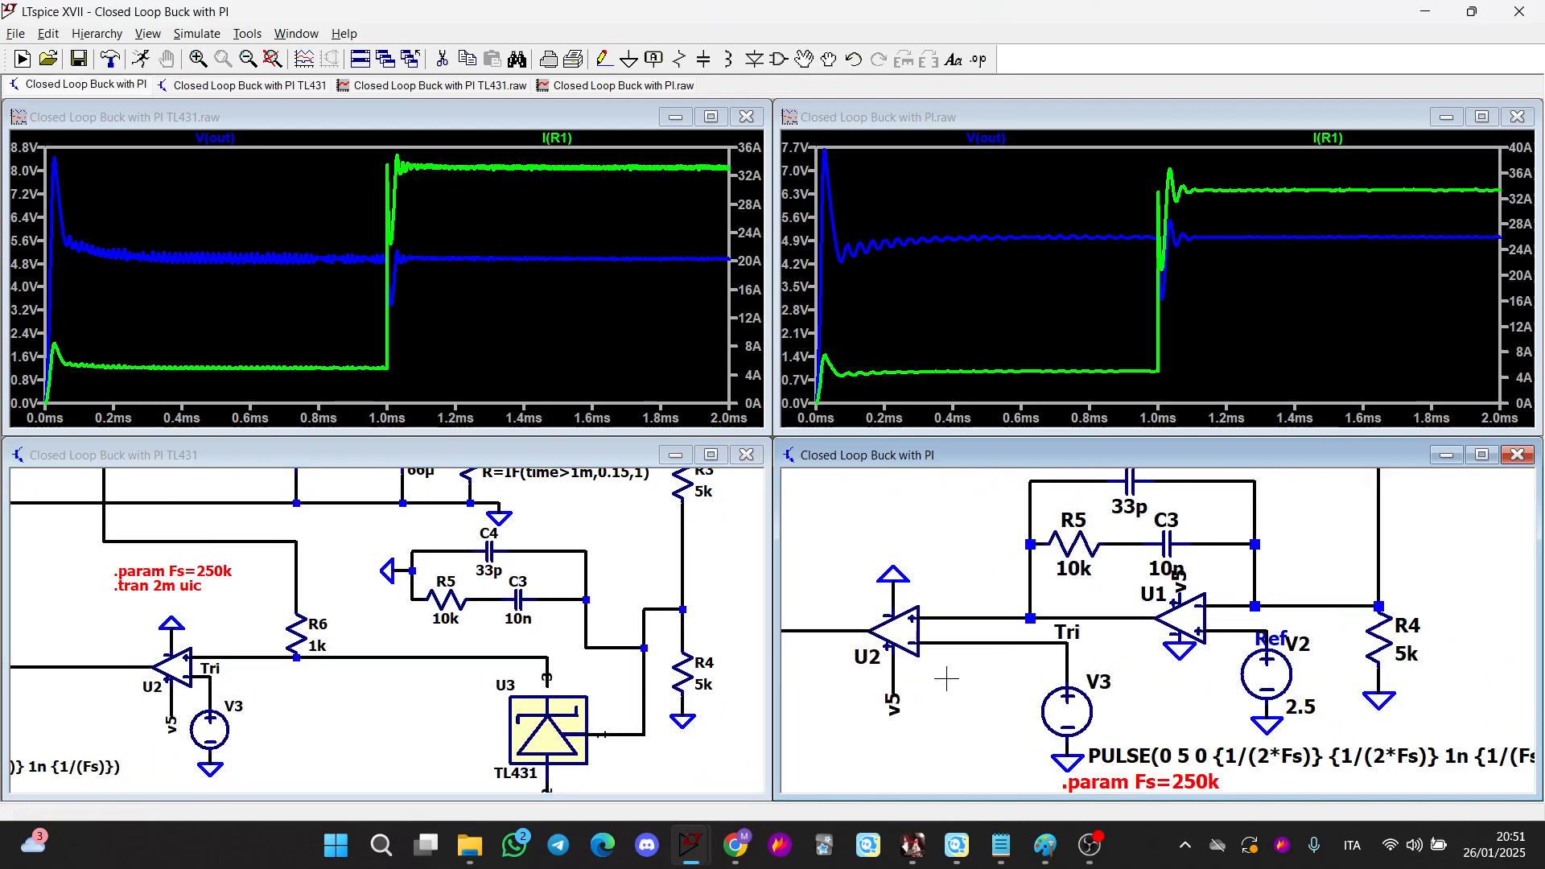
right_click(1179, 618)
key("Escape")
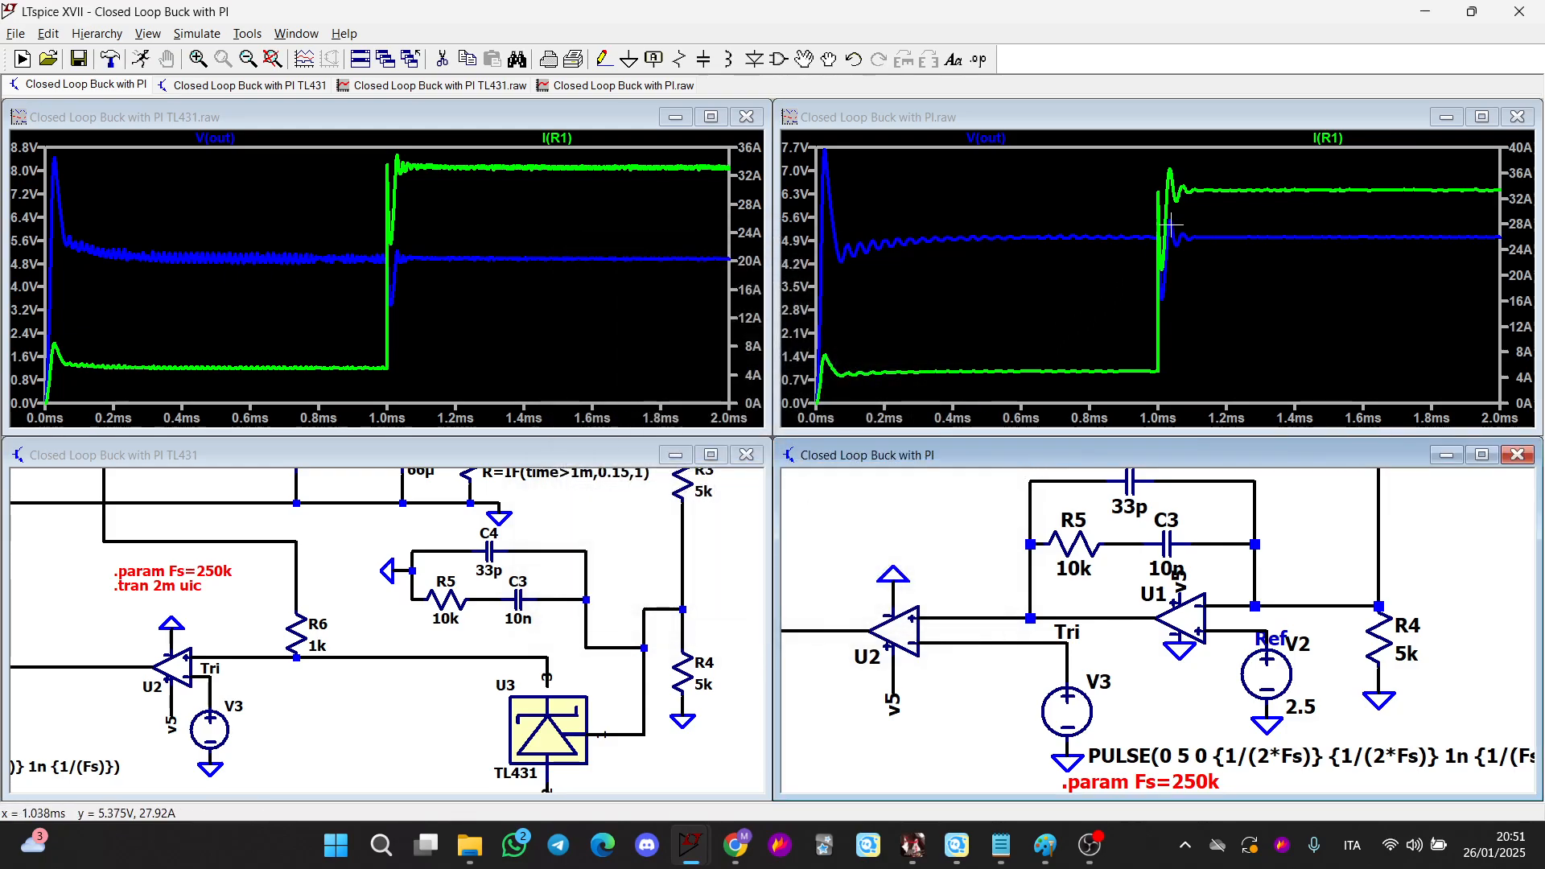
Zoom both waveform plots onto the load step, from about 0.9 ms to 2 ms, to compare the responses
left_click_drag(1118, 180, 1471, 317)
left_click_drag(852, 165, 1511, 360)
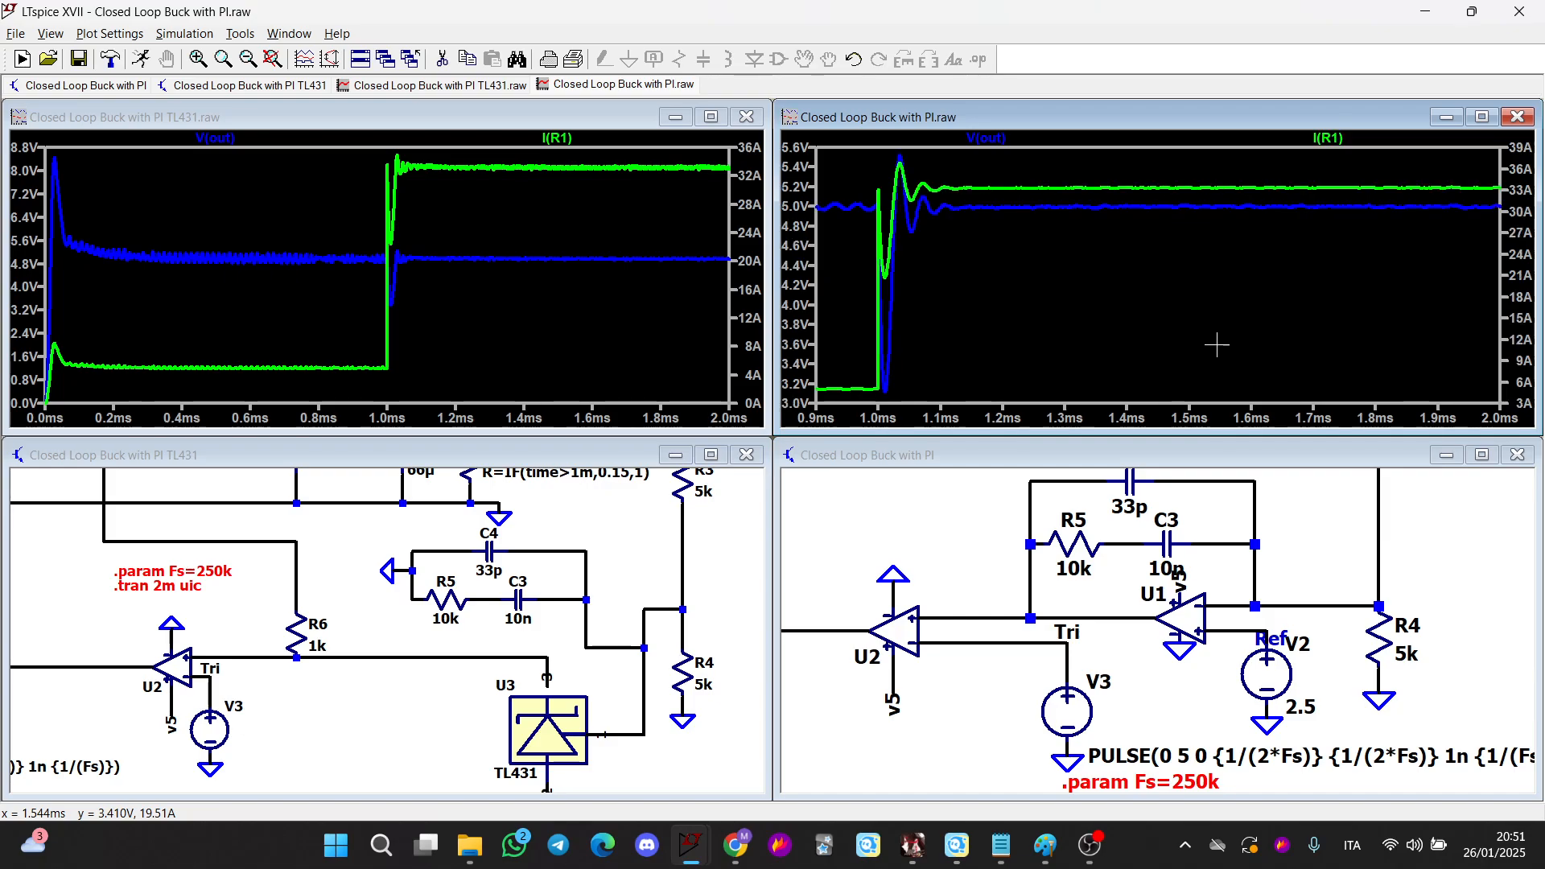
left_click(444, 330)
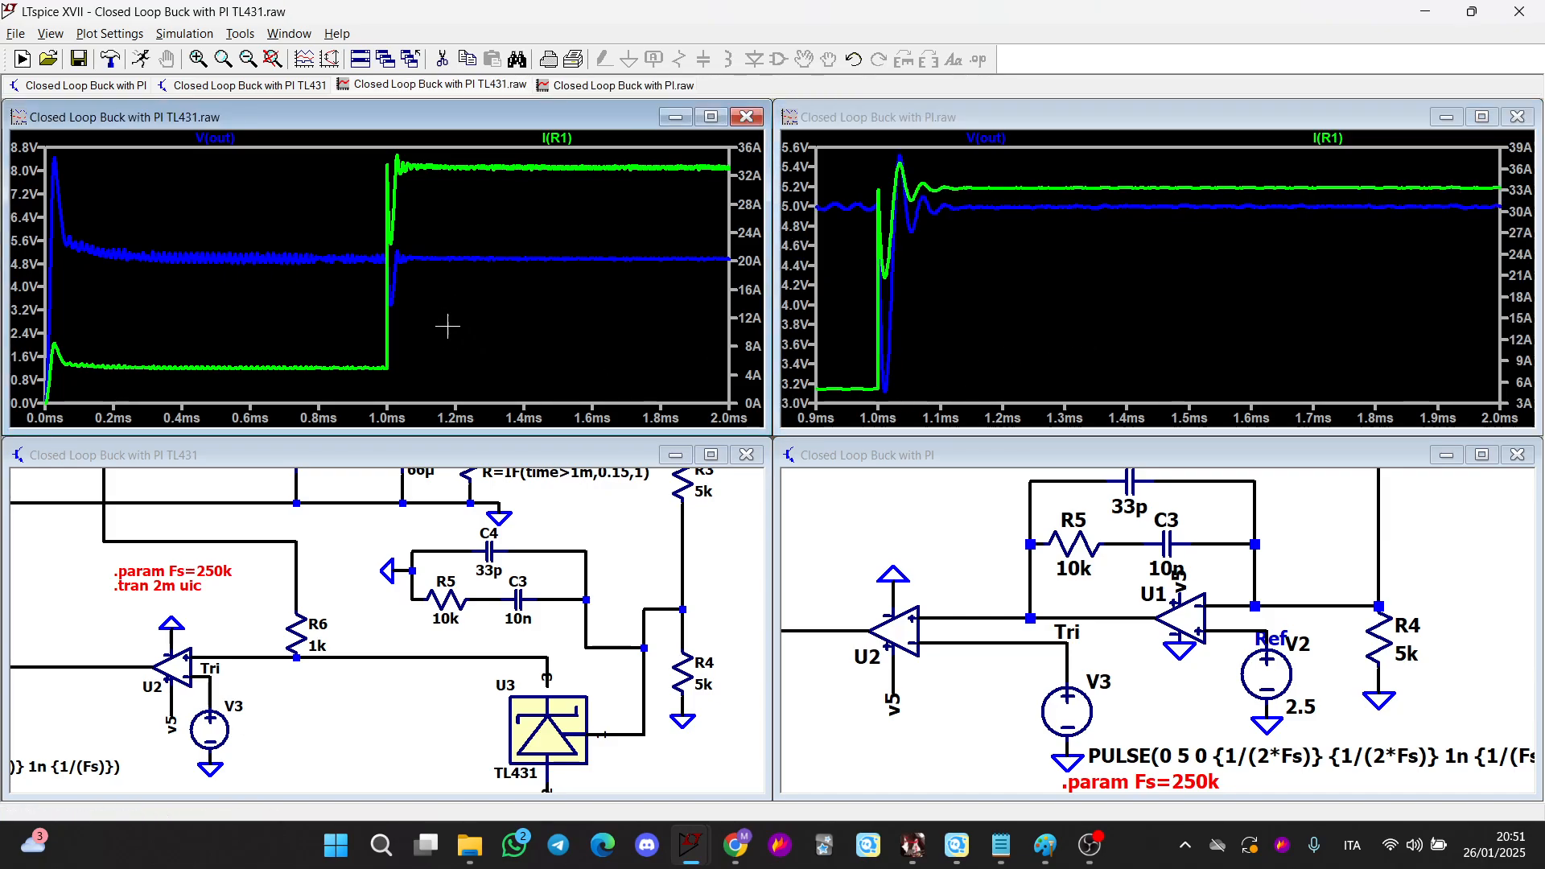
left_click_drag(359, 391, 729, 167)
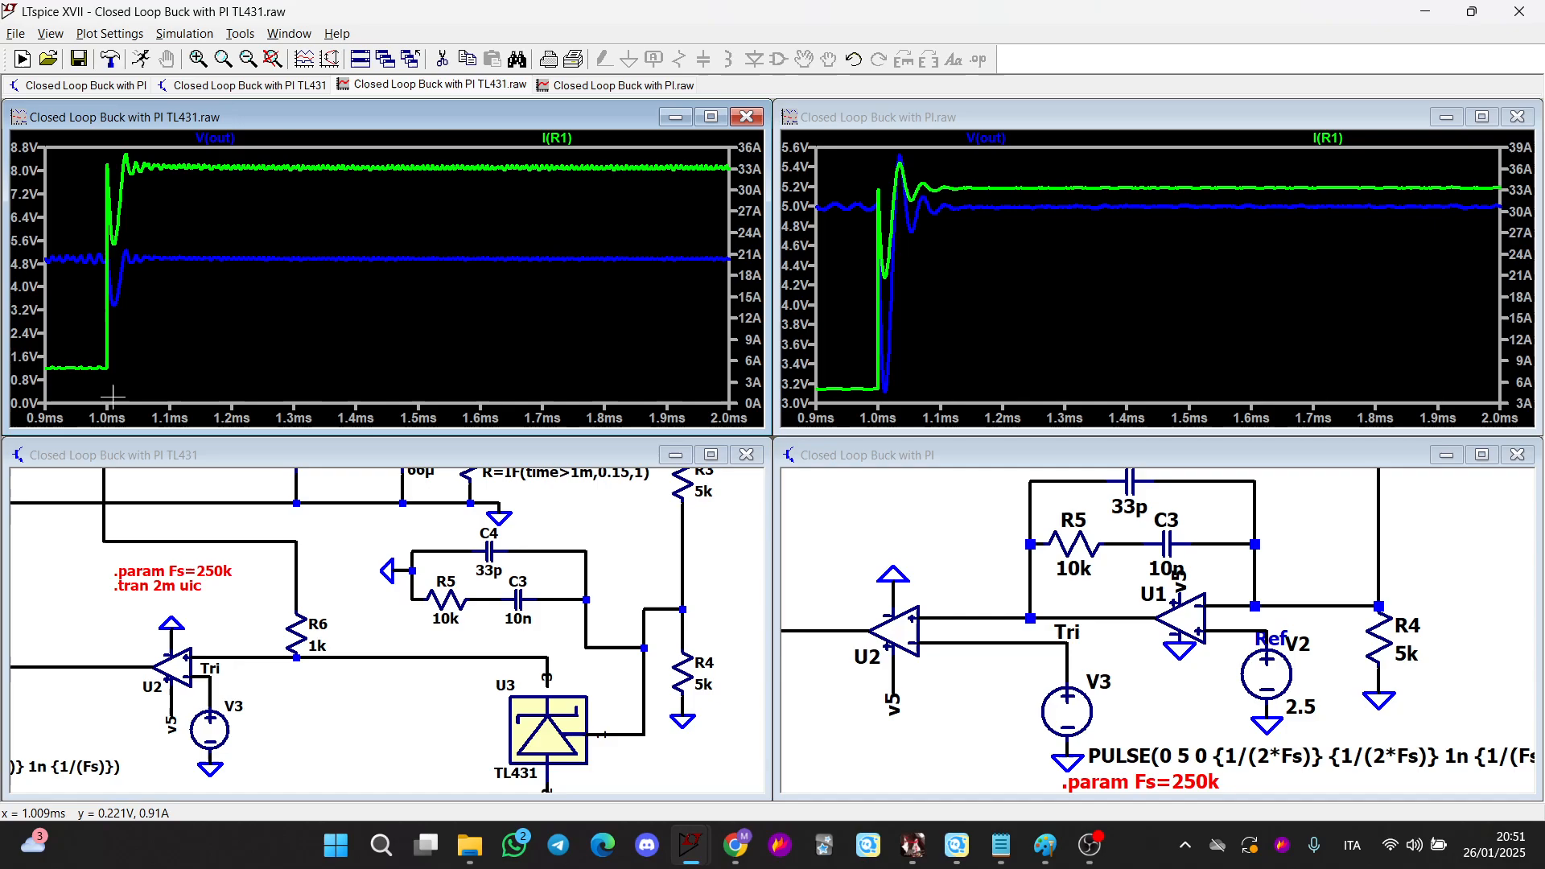
left_click_drag(91, 390, 727, 143)
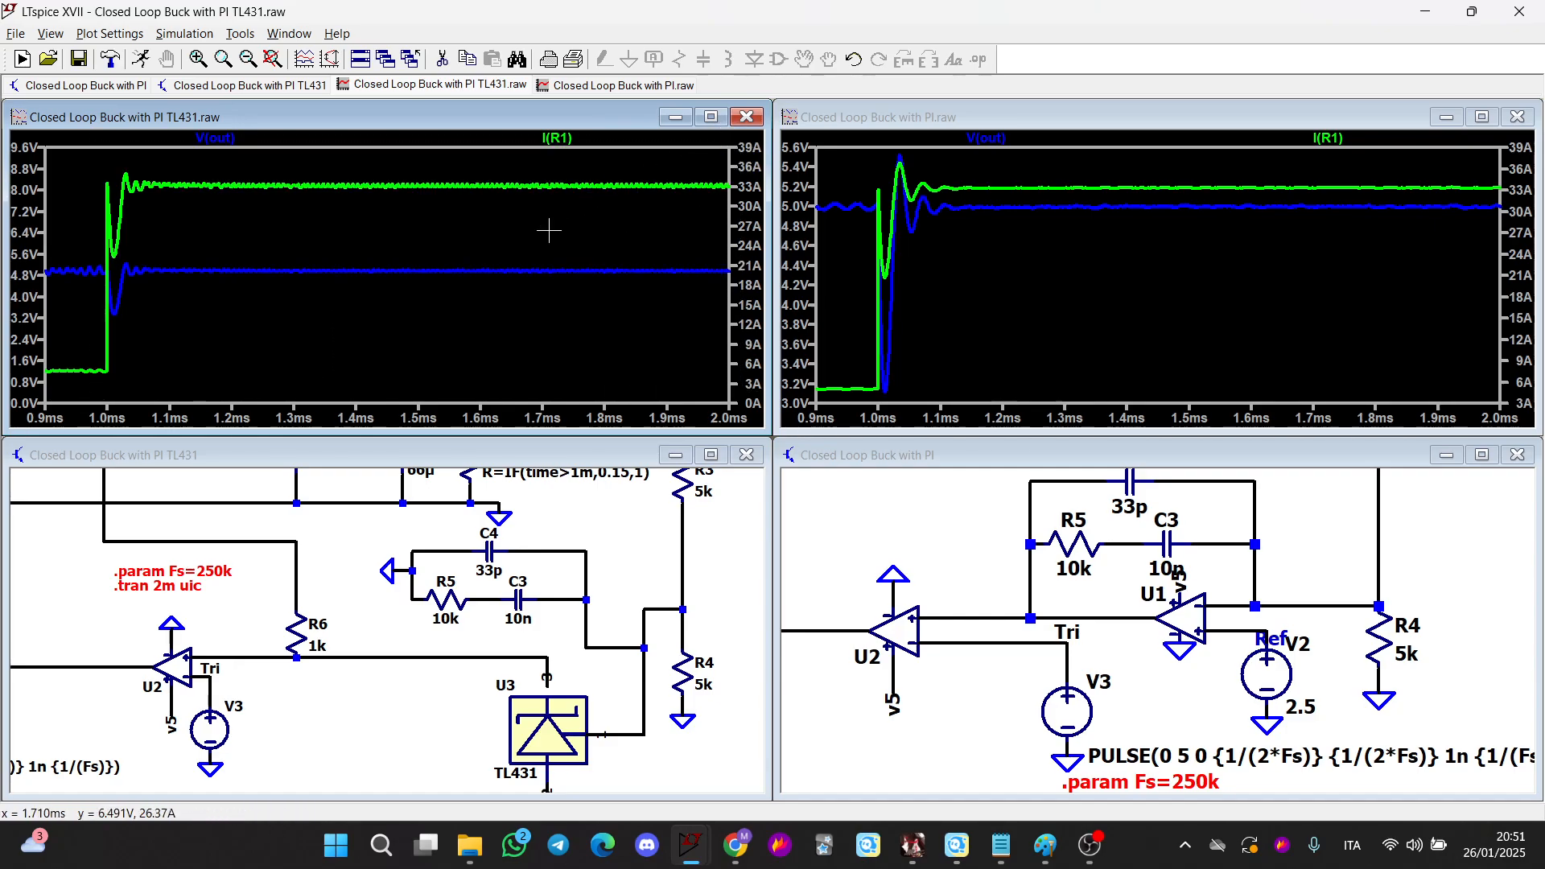
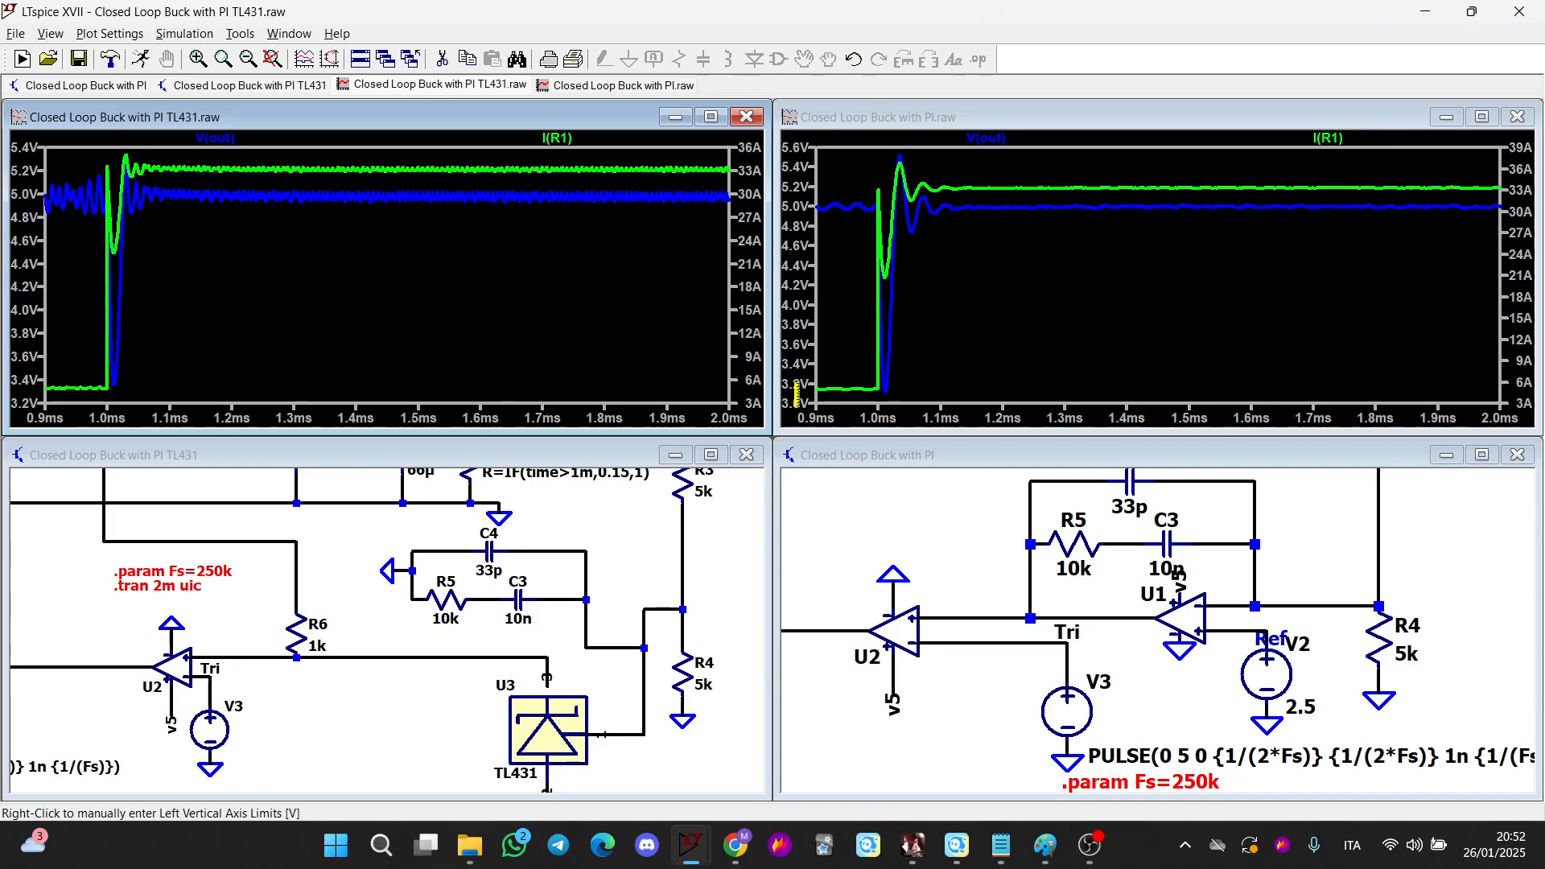
Place a cursor on the PI converter's V(out) trace at the load-step minimum and add a labelled annotation of its value
left_click(987, 138)
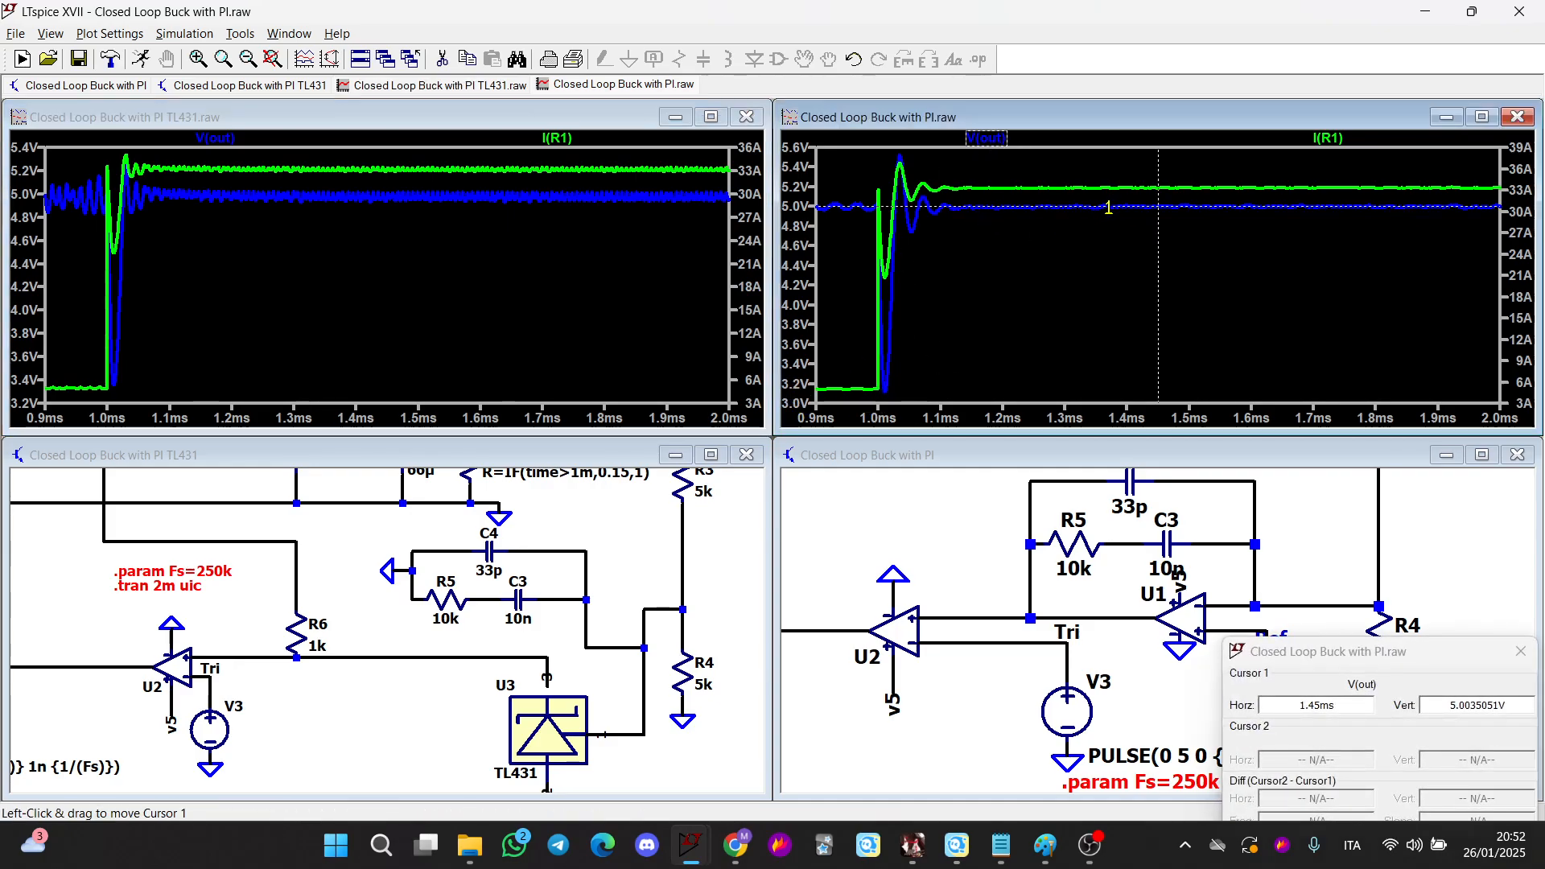
left_click_drag(1157, 207, 885, 226)
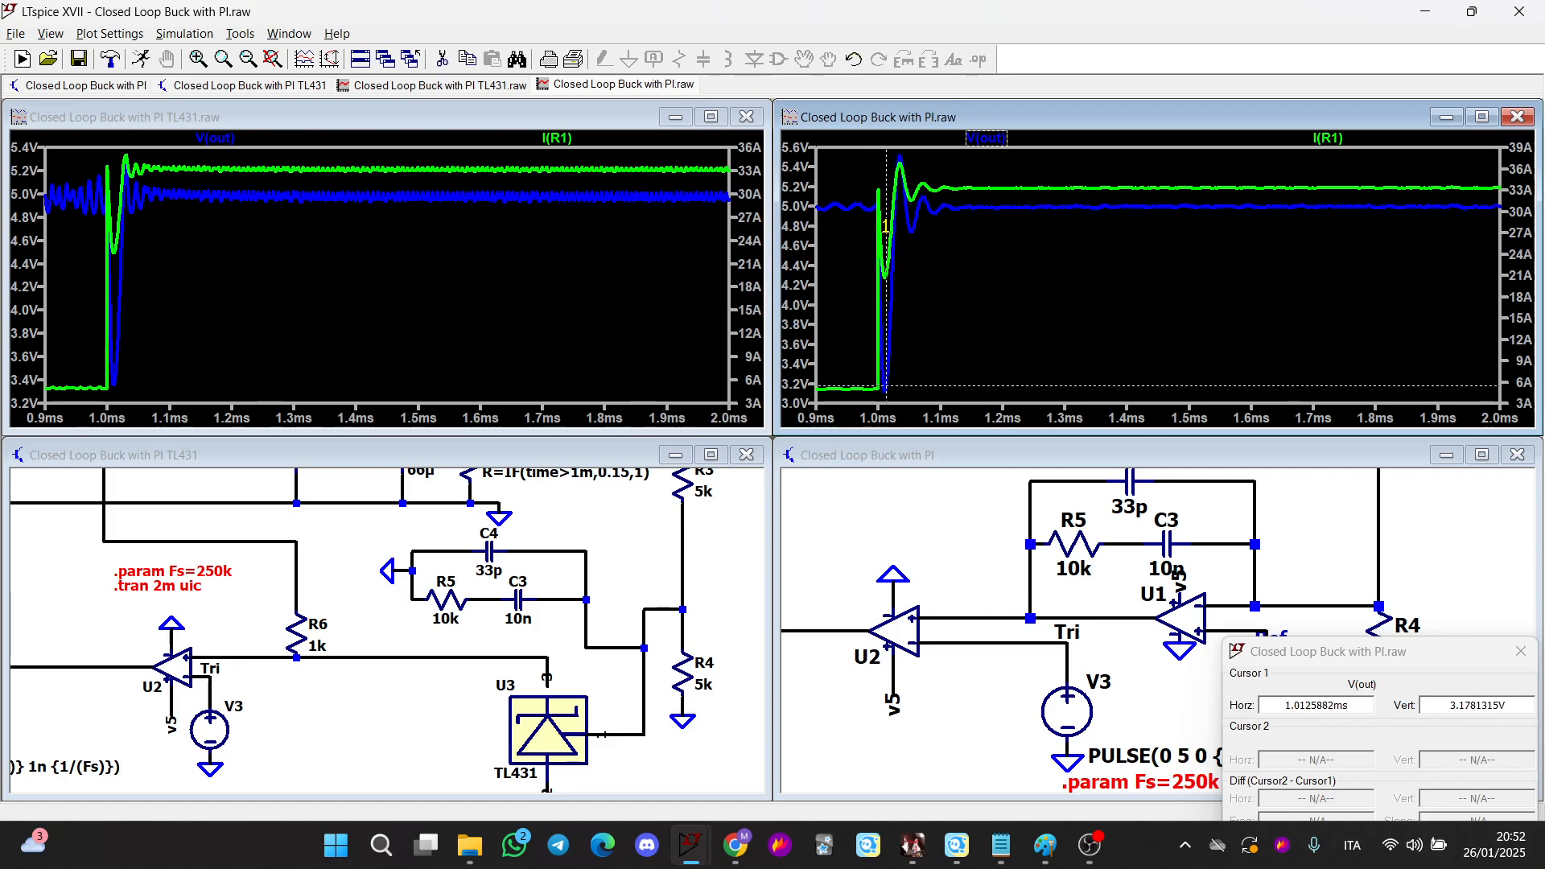
key("l")
left_click(1520, 651)
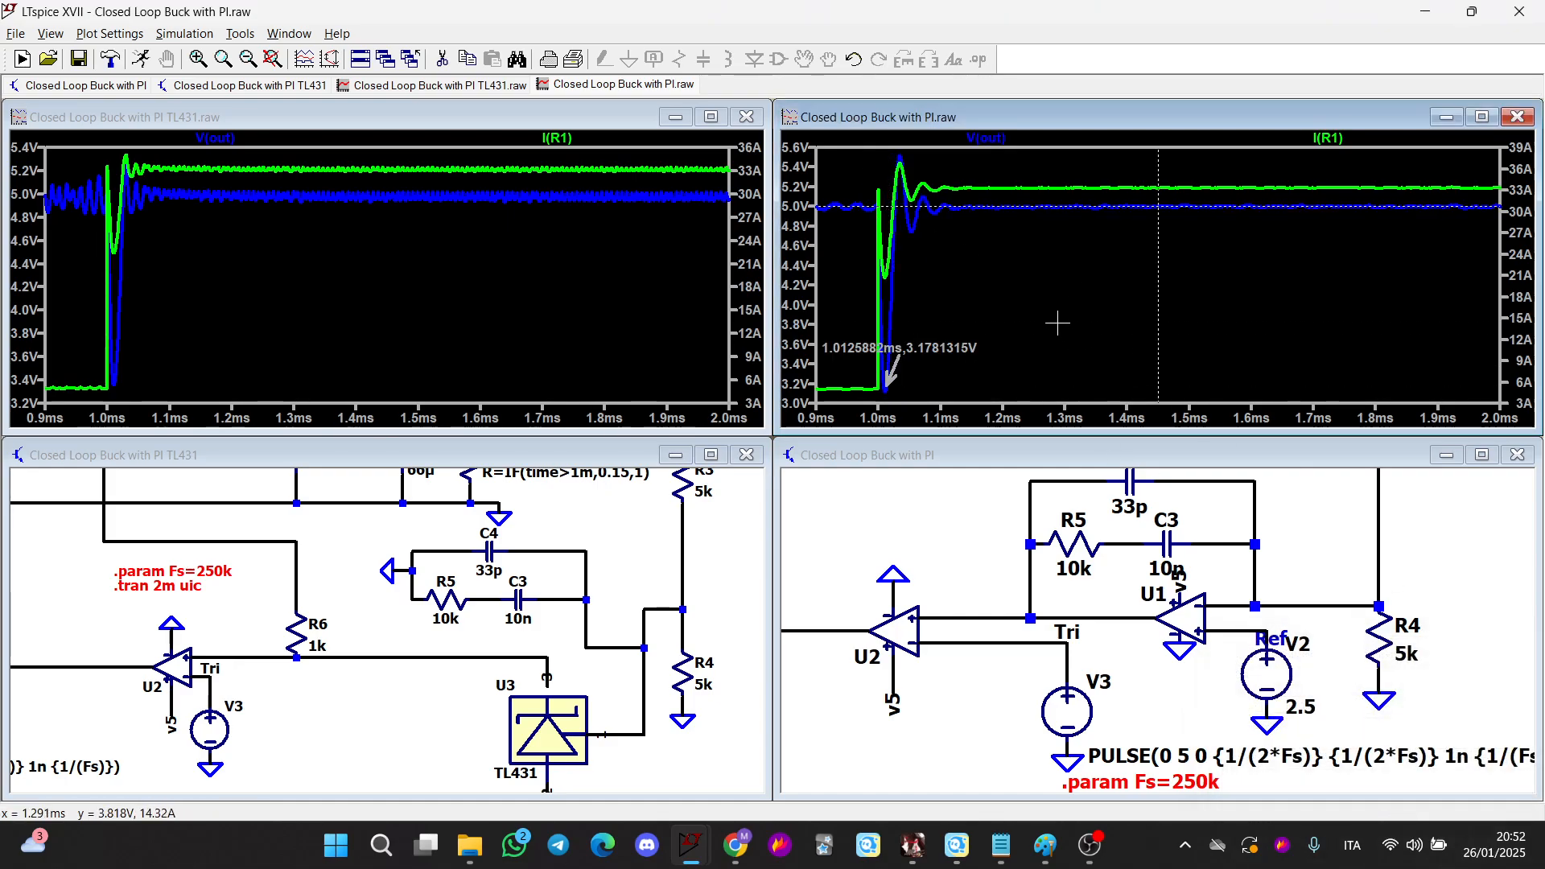
left_click_drag(1011, 358, 816, 315)
left_click(1040, 287)
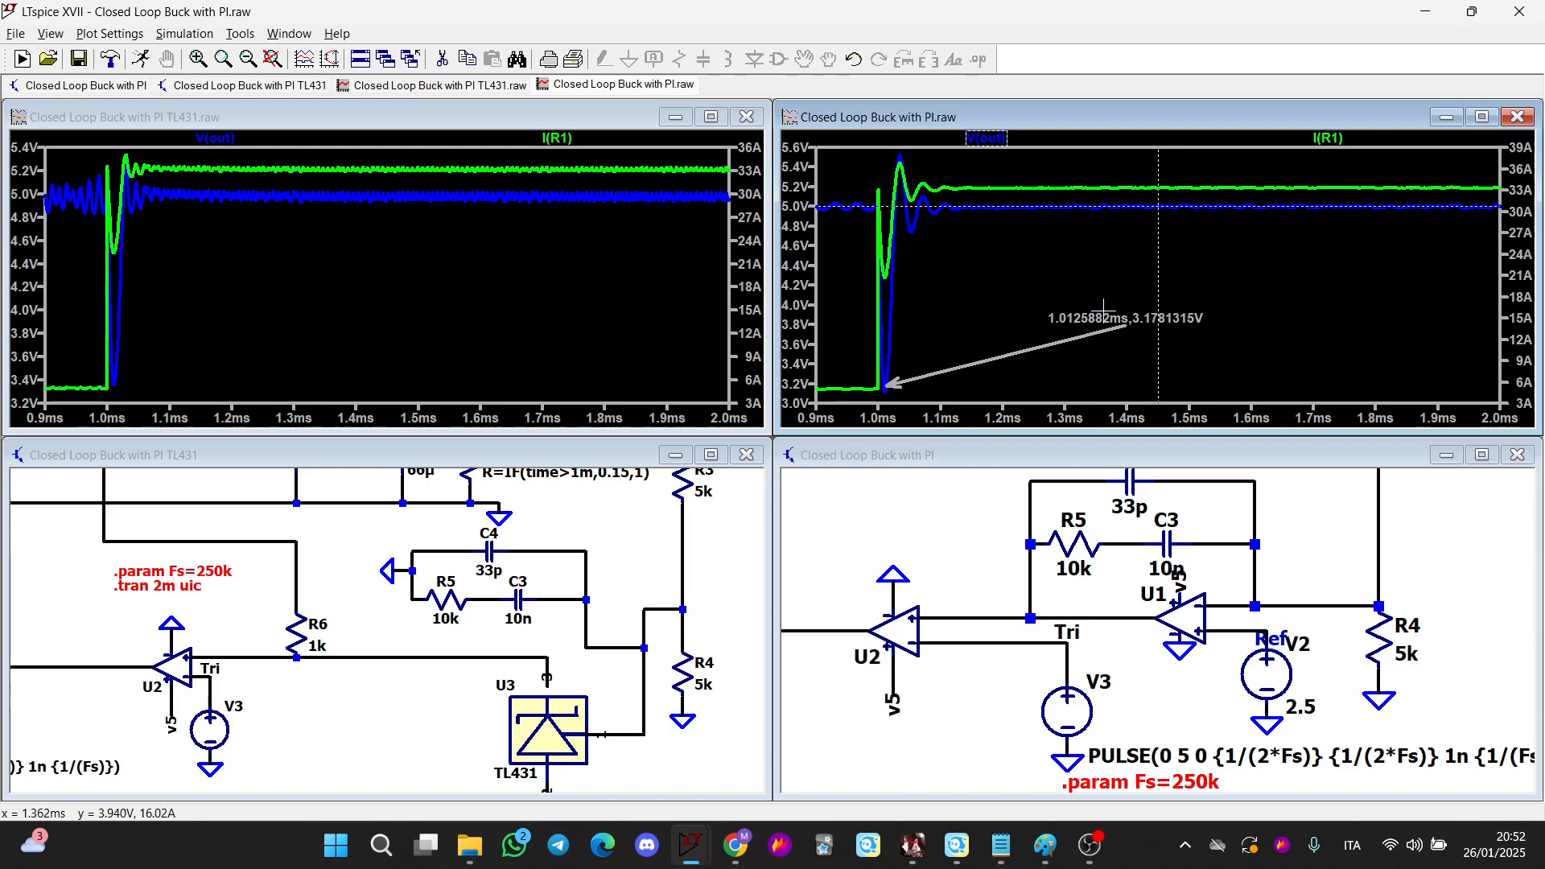
right_click(1100, 320)
left_click(876, 370)
Place a cursor on the TL431 converter's V(out) trace at the load-step minimum and add a labelled annotation beside it
left_click(568, 242)
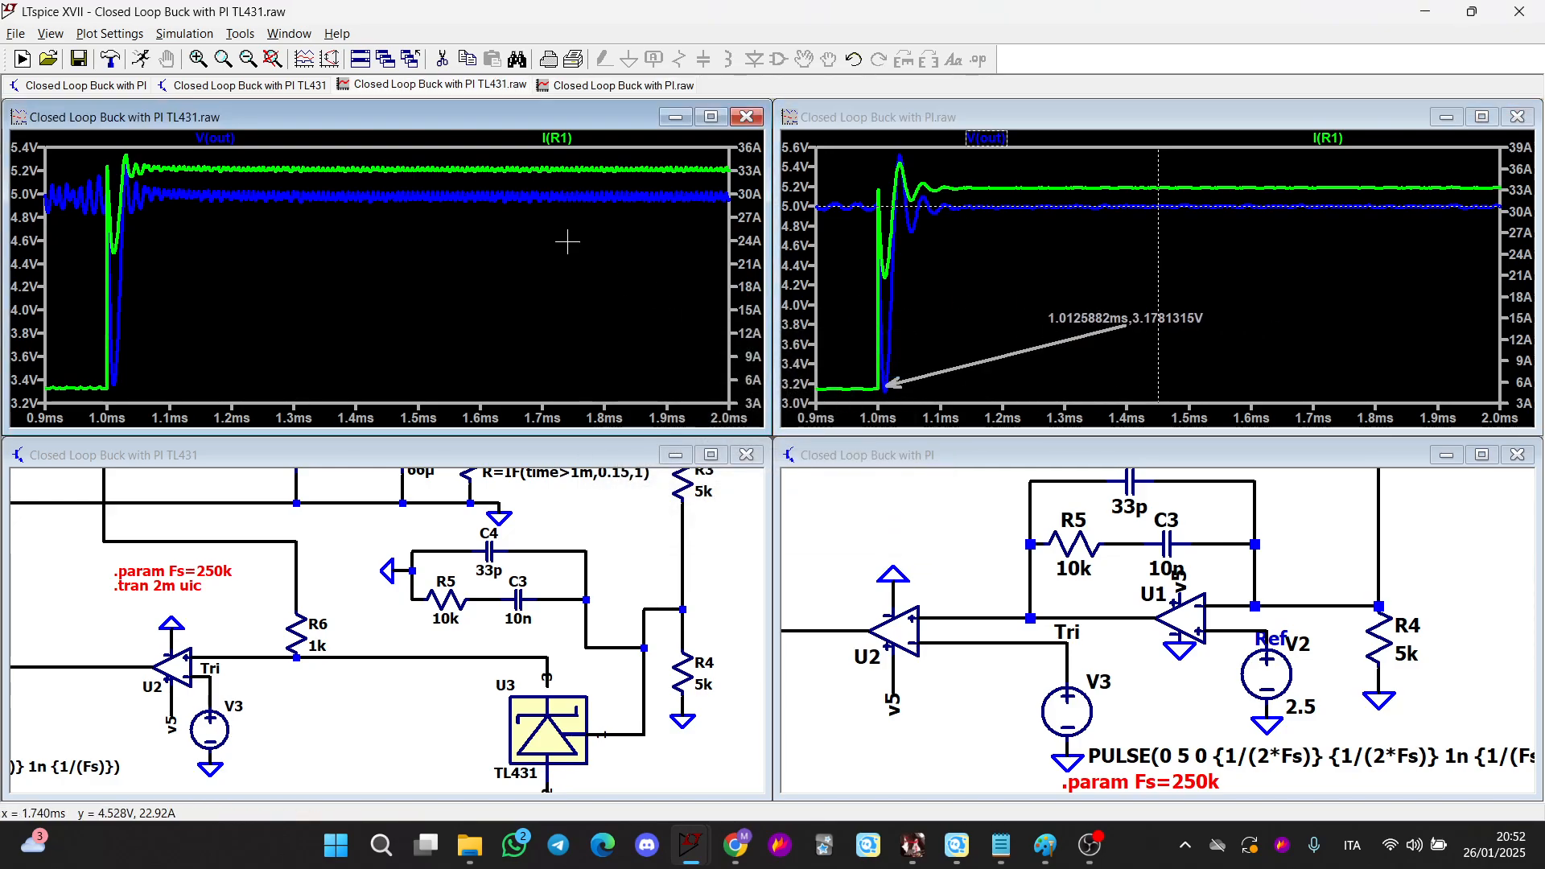
left_click(223, 138)
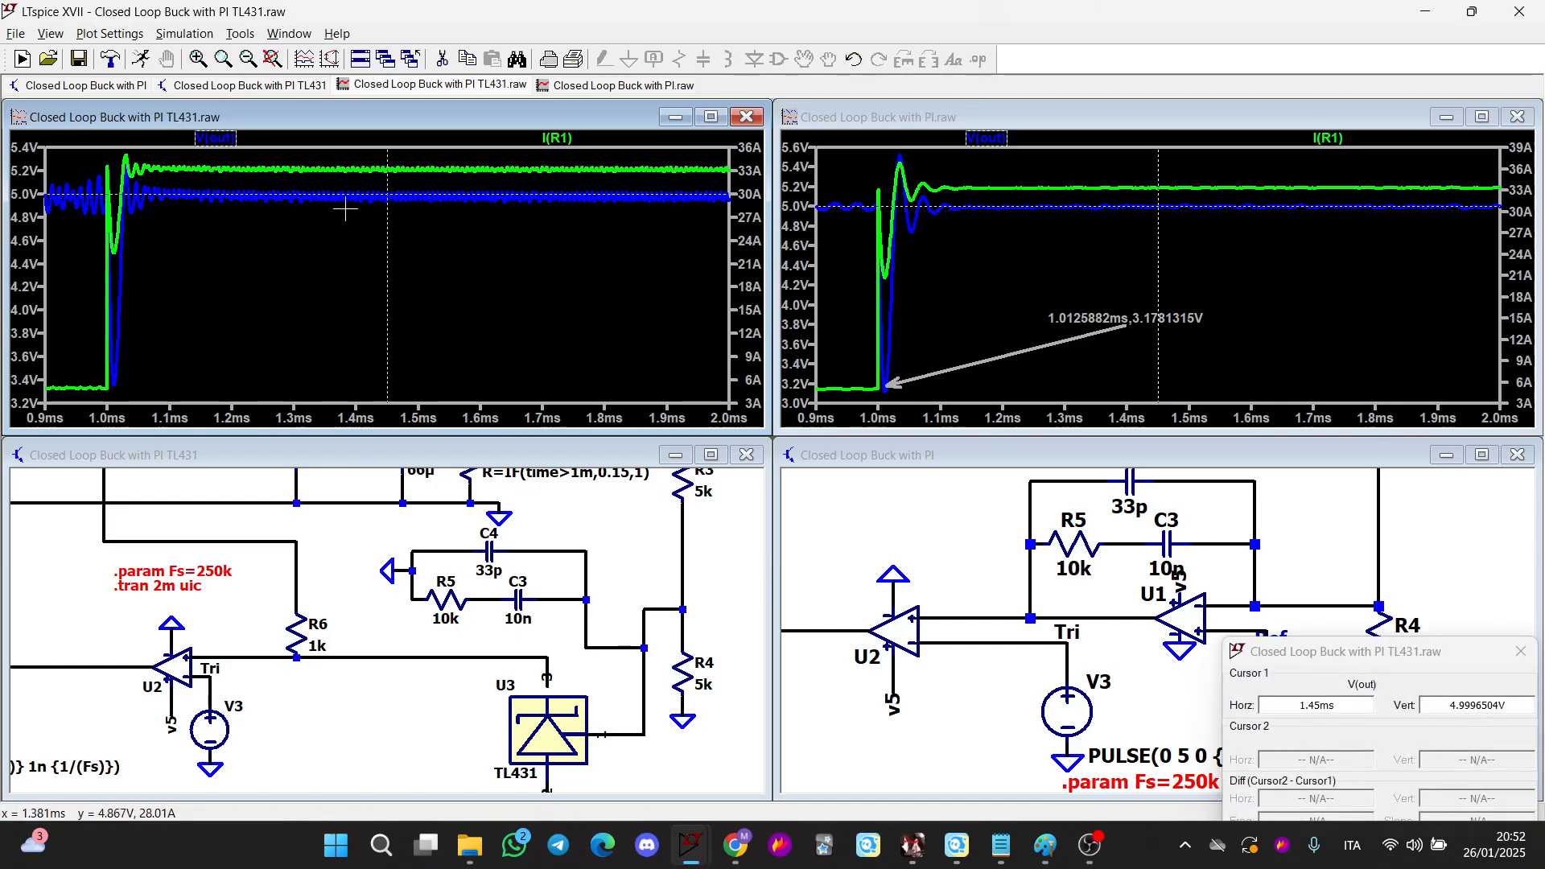
left_click_drag(351, 196, 119, 319)
left_click_drag(118, 166, 114, 165)
key("l")
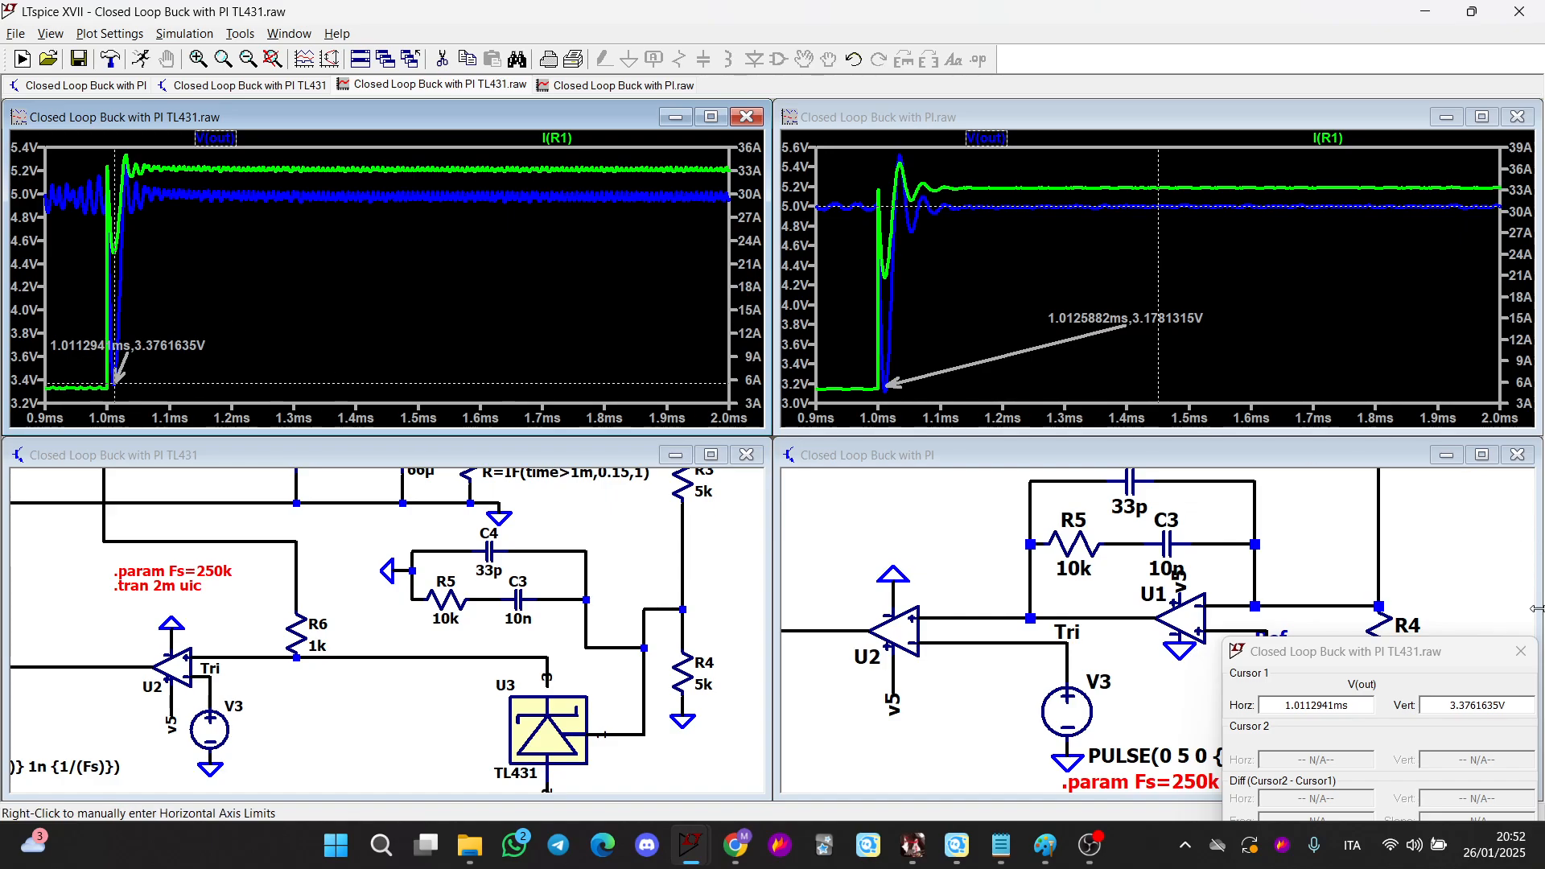
left_click(1520, 651)
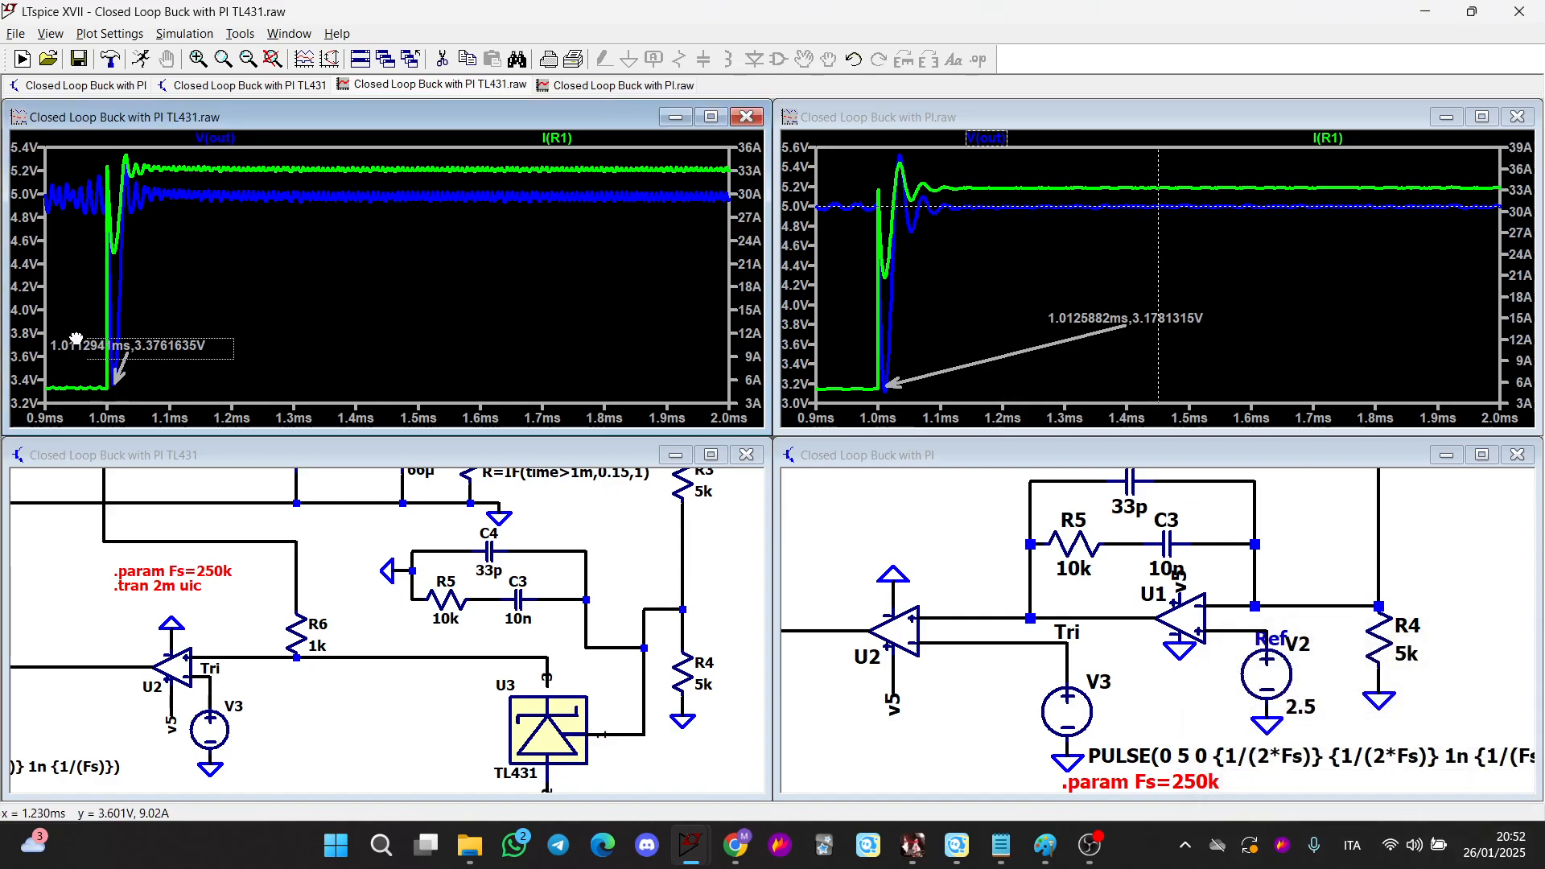
mouse_move(76, 338)
left_mouse_down()
mouse_move(369, 313)
mouse_move(370, 287)
left_mouse_up()
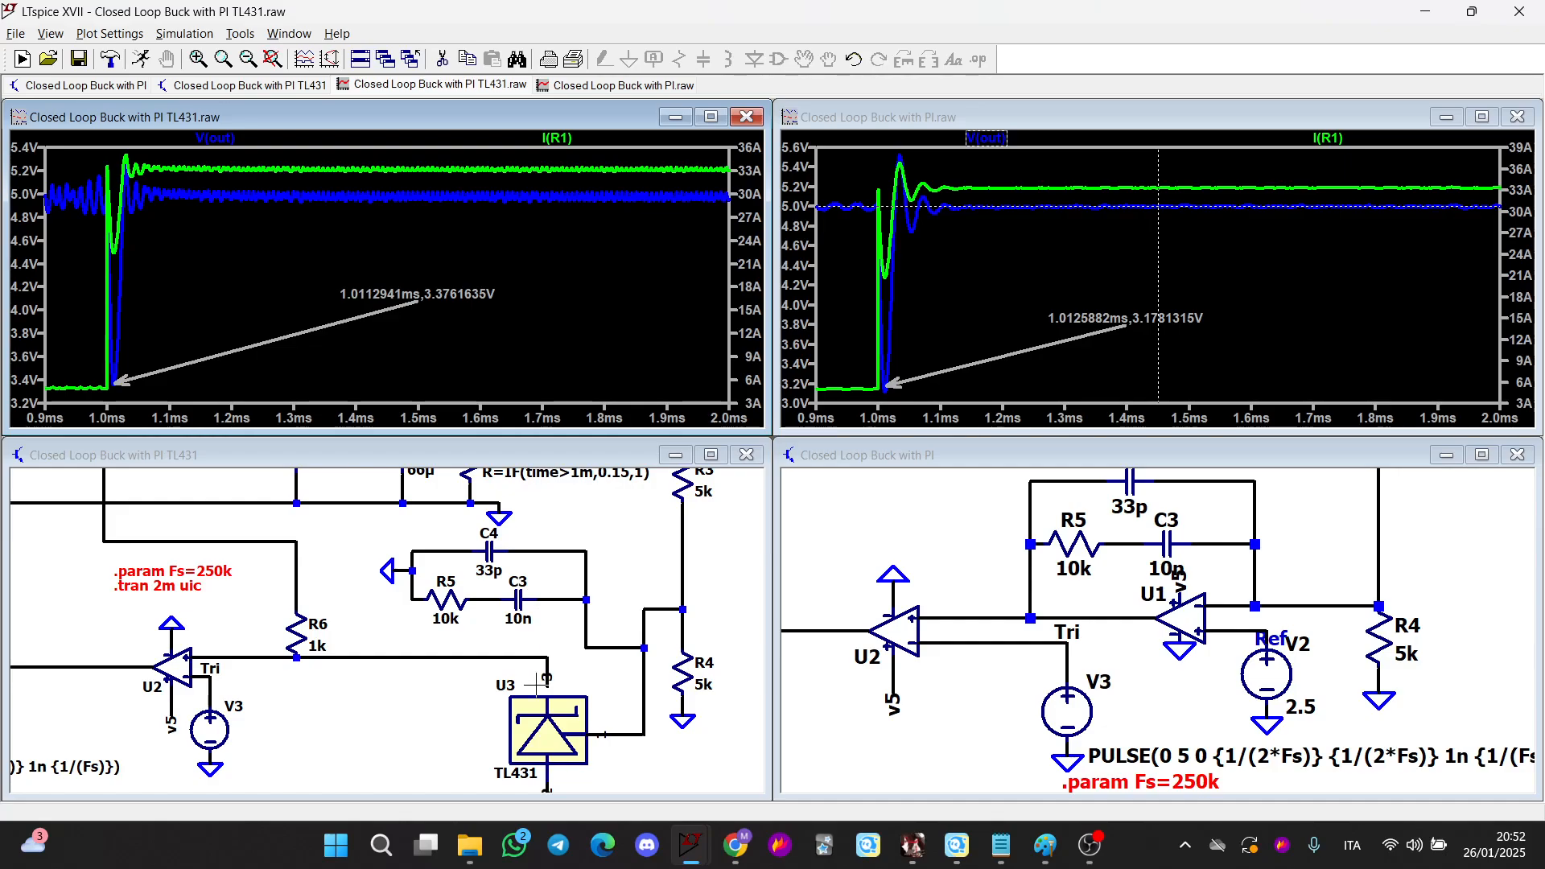
Zoom onto the TL431's cathode pin in the TL431 schematic and draw a wire segment down onto it
scroll(577, 671, "down", 2)
left_click(577, 682)
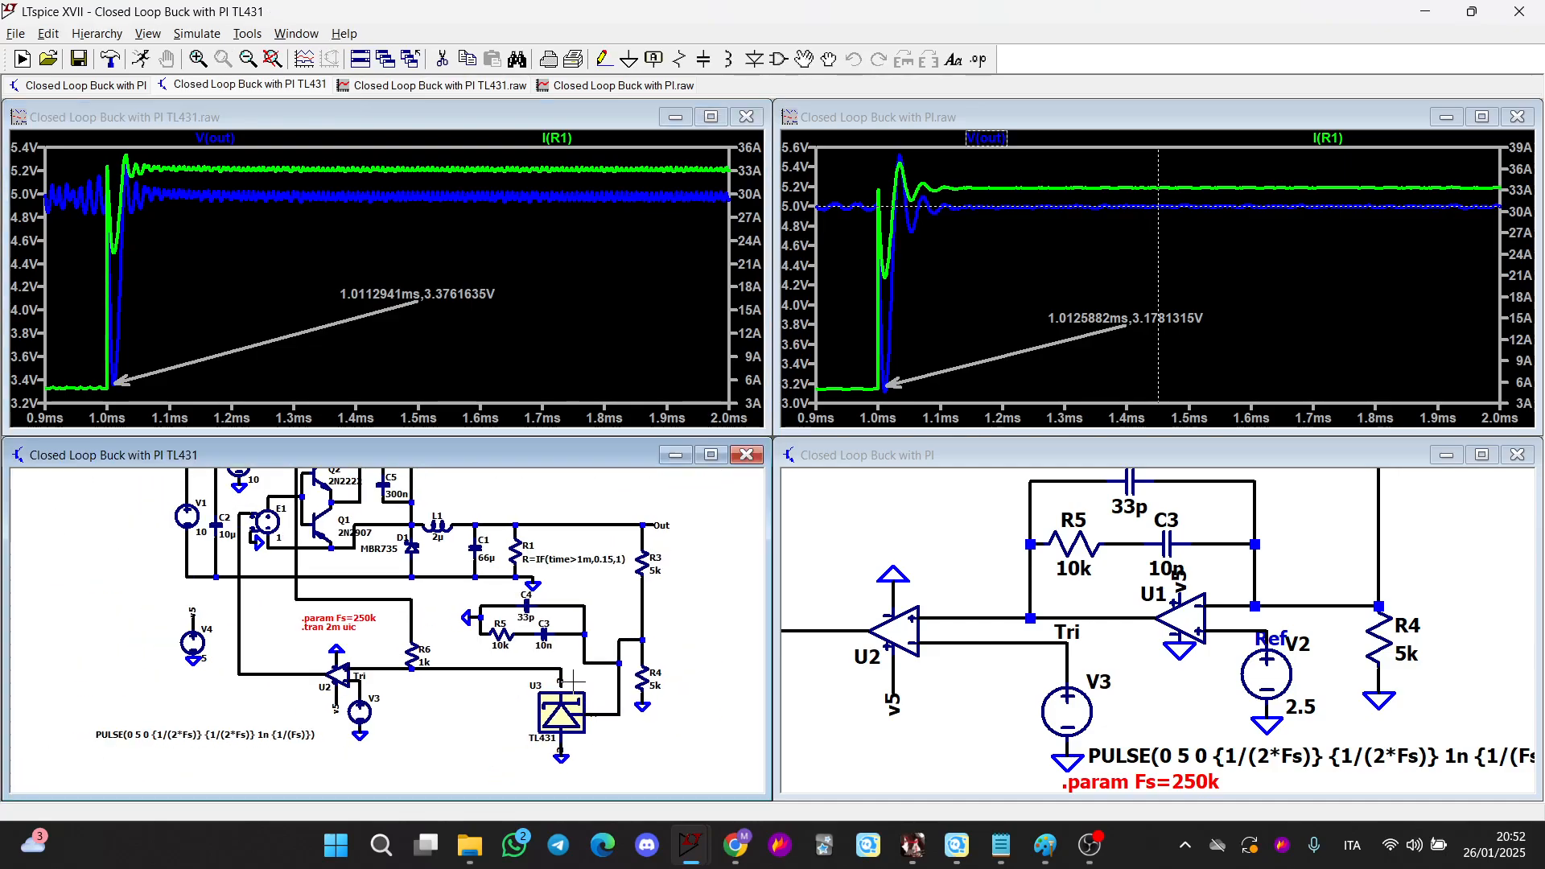
scroll(575, 682, "up", 4)
left_click_drag(572, 681, 536, 634)
key("F3")
left_click(482, 653)
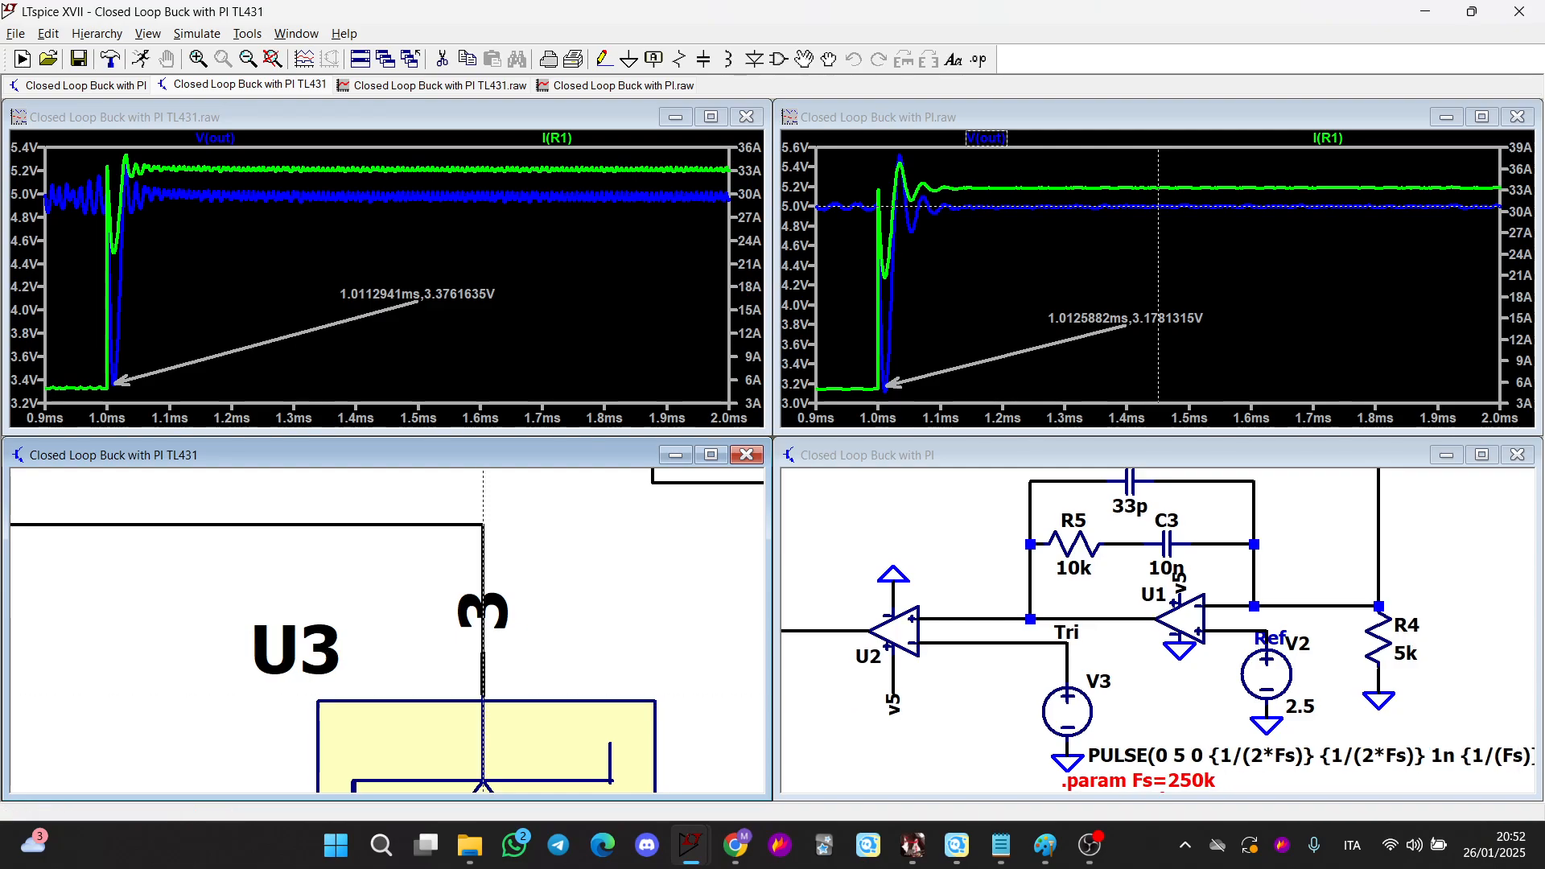
left_click(482, 696)
key("Escape")
scroll(582, 638, "down", 1)
left_click_drag(582, 638, 556, 485)
scroll(508, 634, "down", 3)
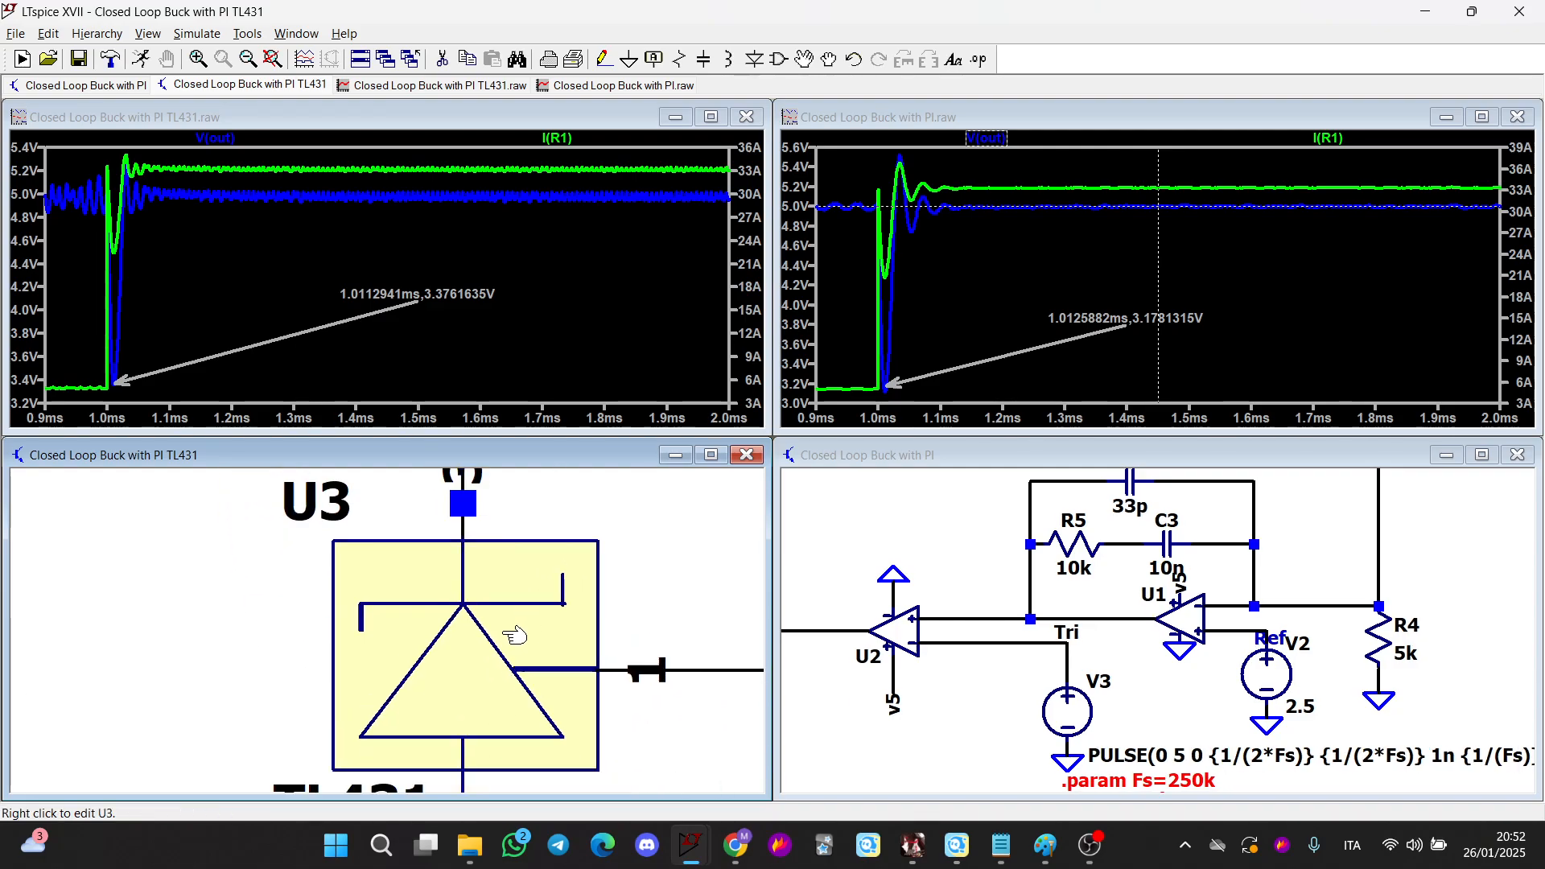
right_click(504, 634)
key("Escape")
scroll(423, 668, "down", 4)
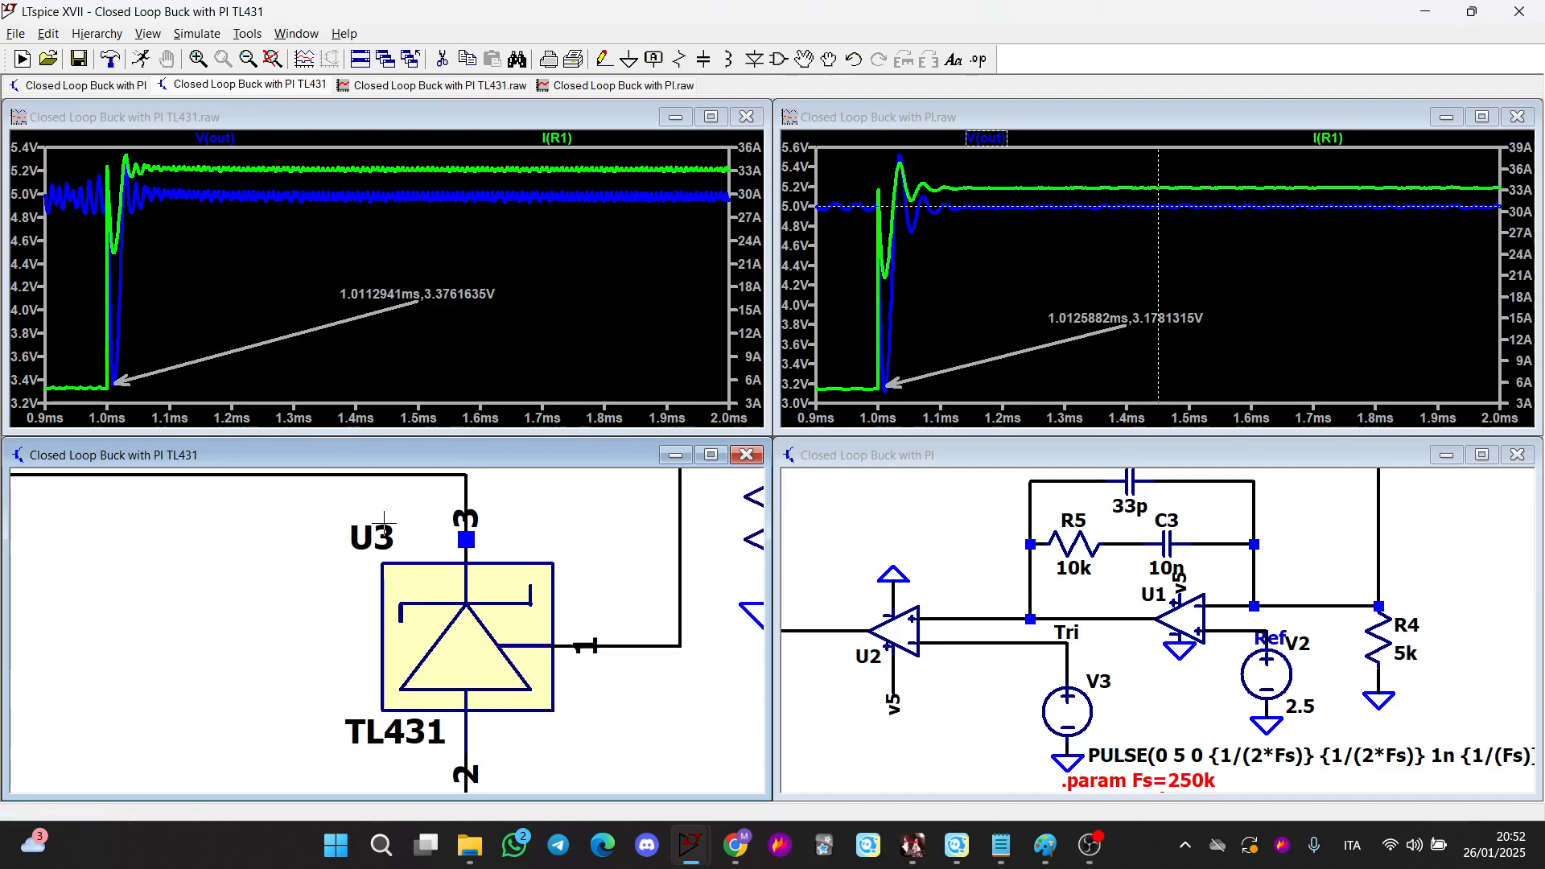
scroll(423, 667, "up", 6)
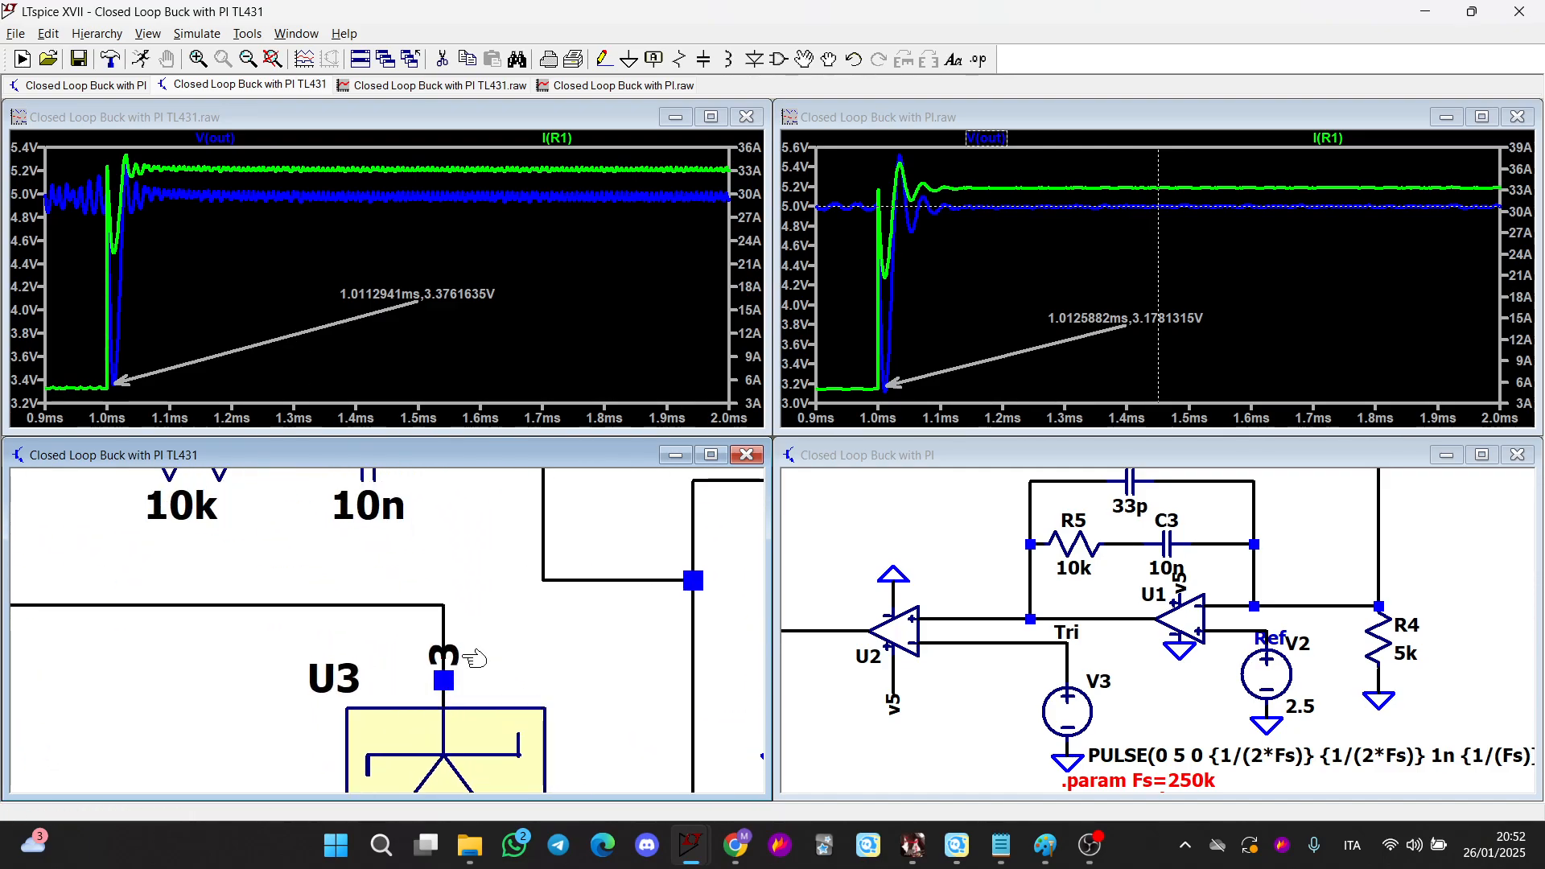
key("F5")
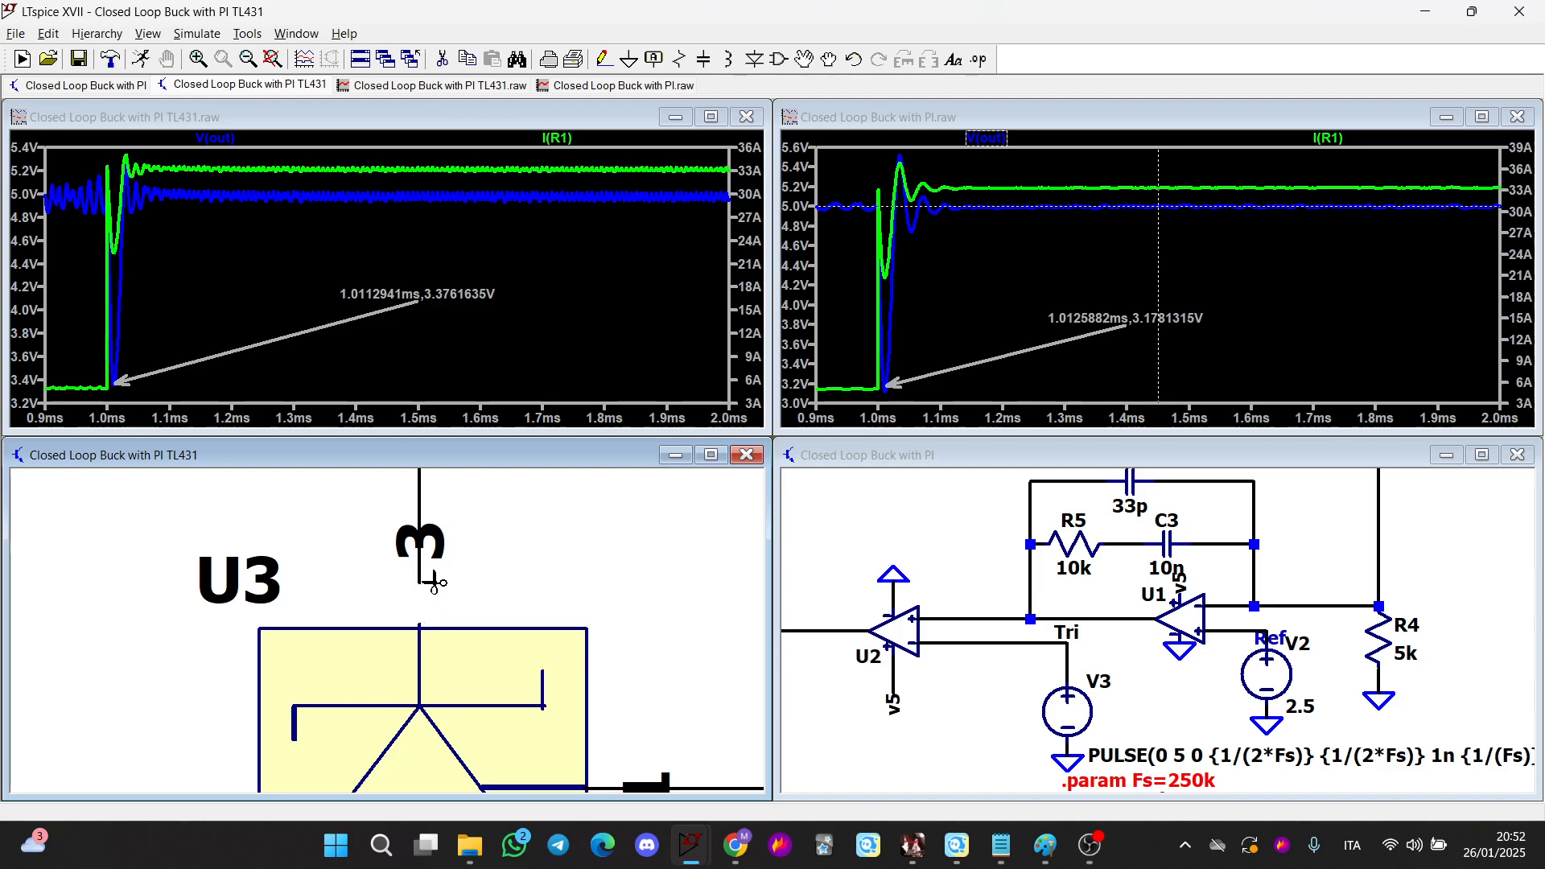
key("Escape")
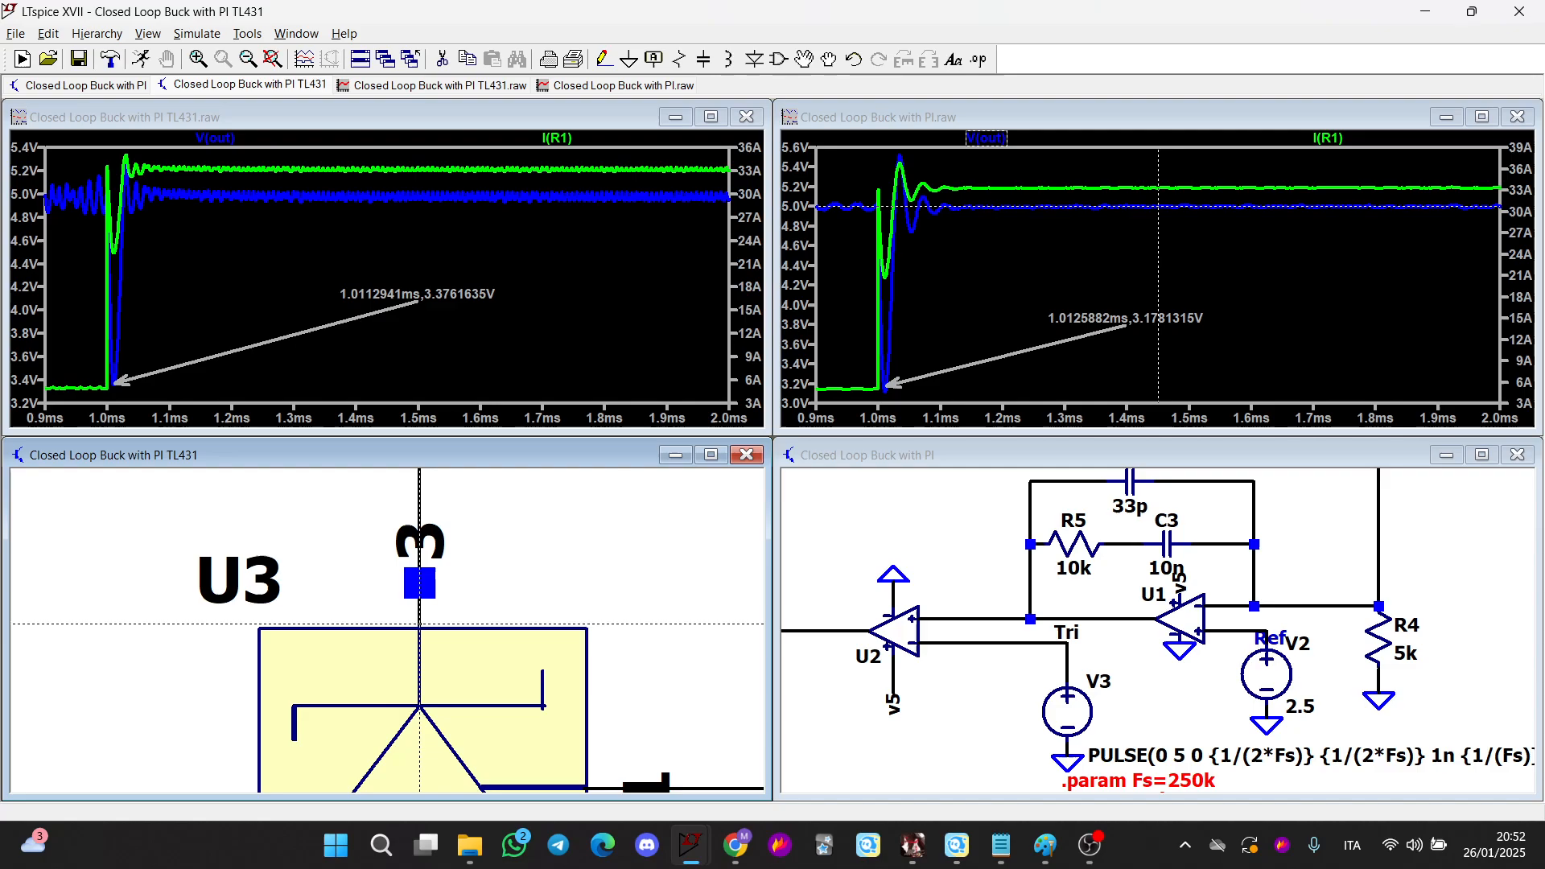
Zoom and pan both schematics to compare the compensator networks around the TL431 and the error amplifier
scroll(563, 556, "down", 5)
scroll(562, 547, "down", 1)
scroll(559, 544, "up", 2)
left_click_drag(555, 545, 621, 710)
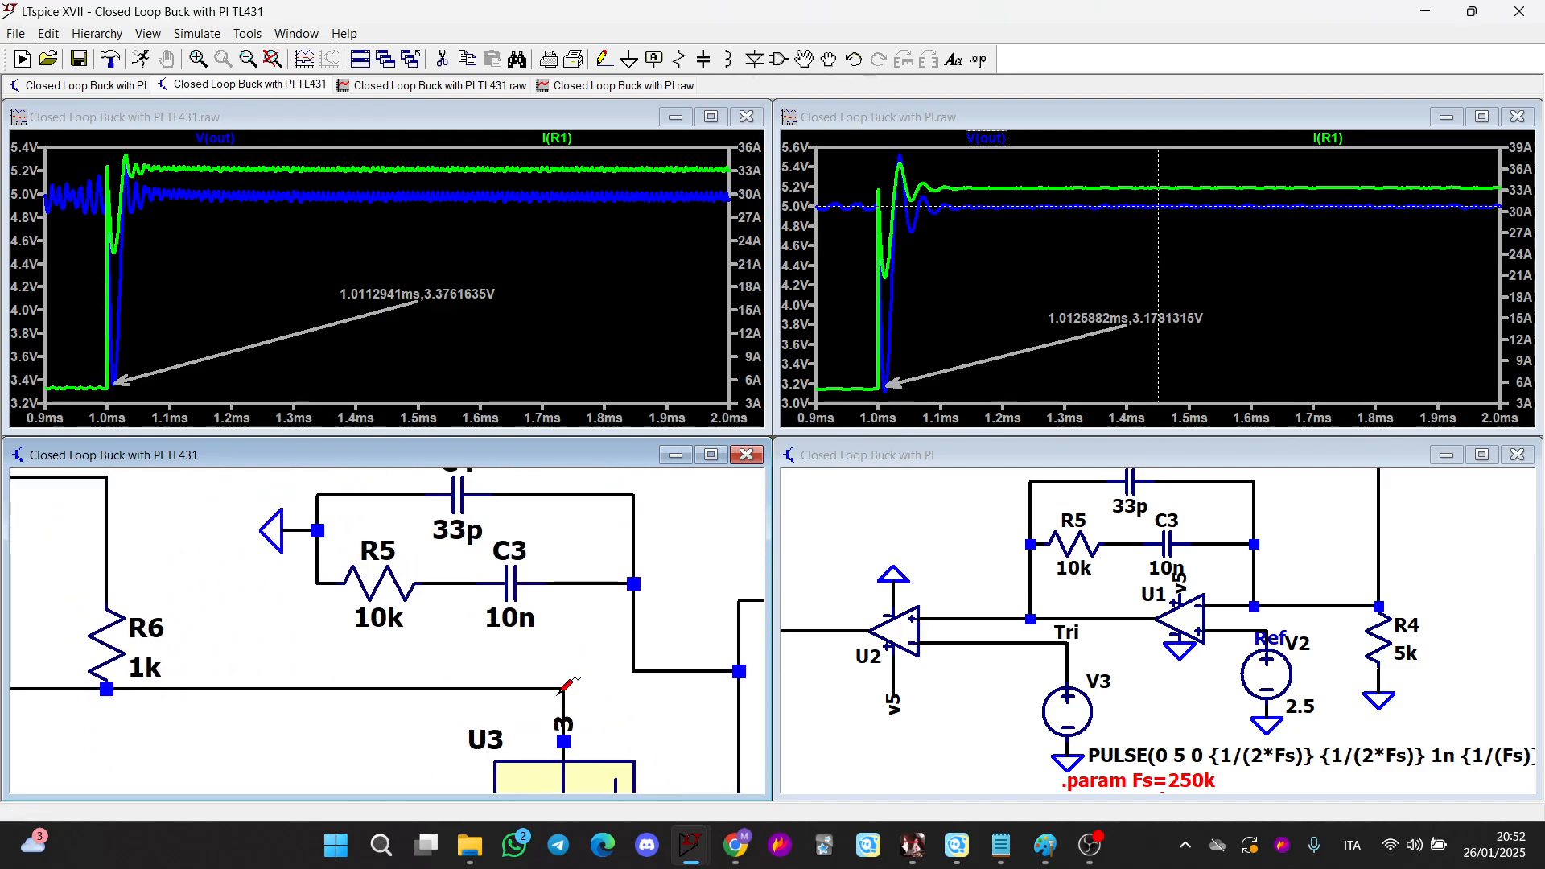
scroll(357, 643, "down", 3)
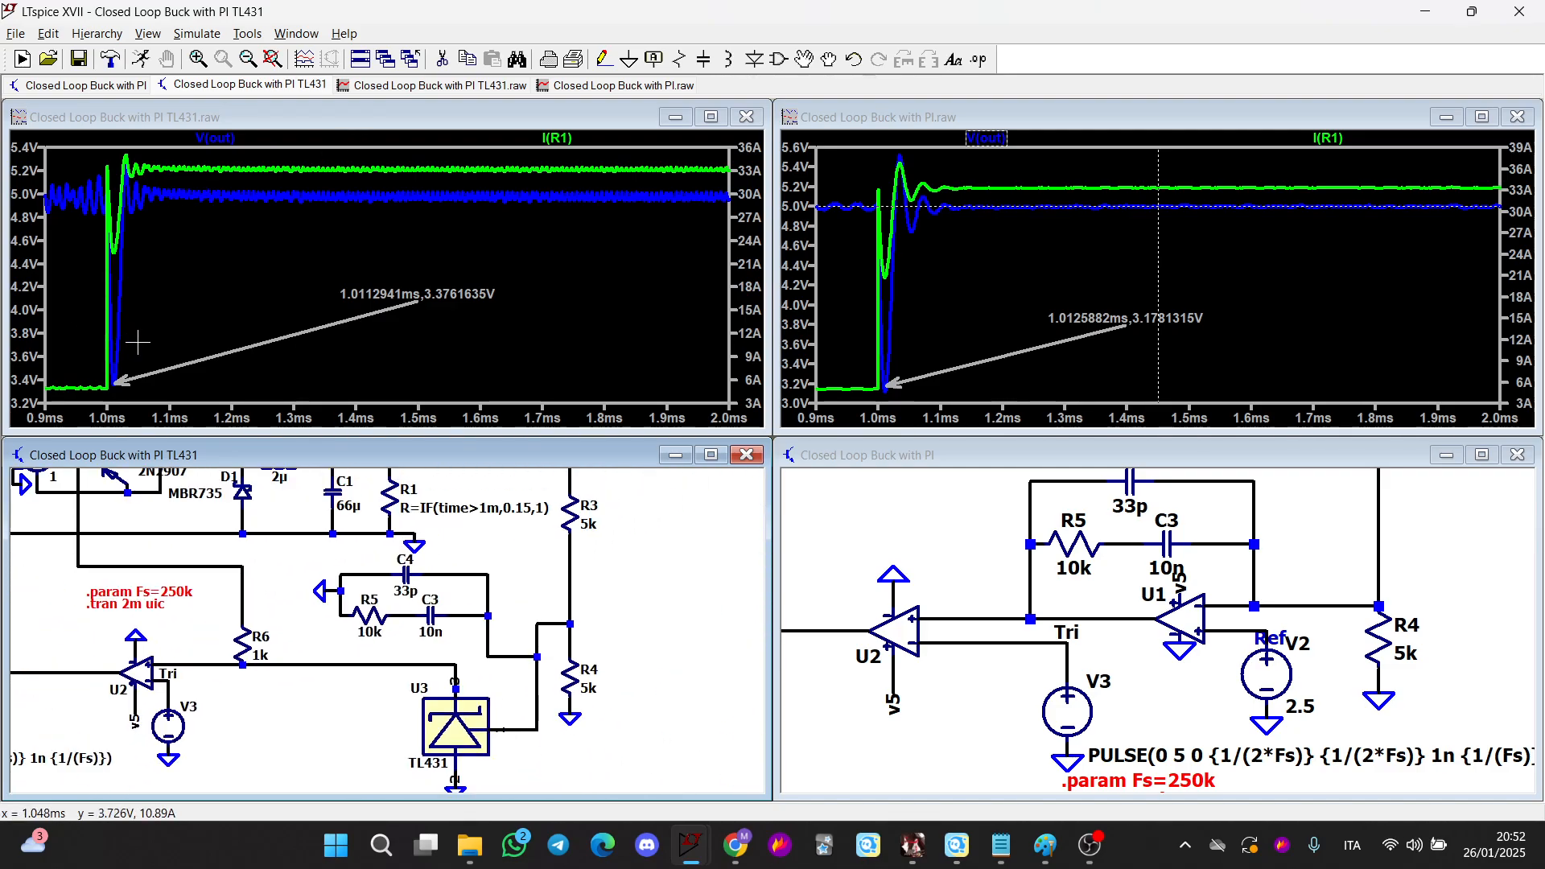
left_click_drag(370, 692, 394, 643)
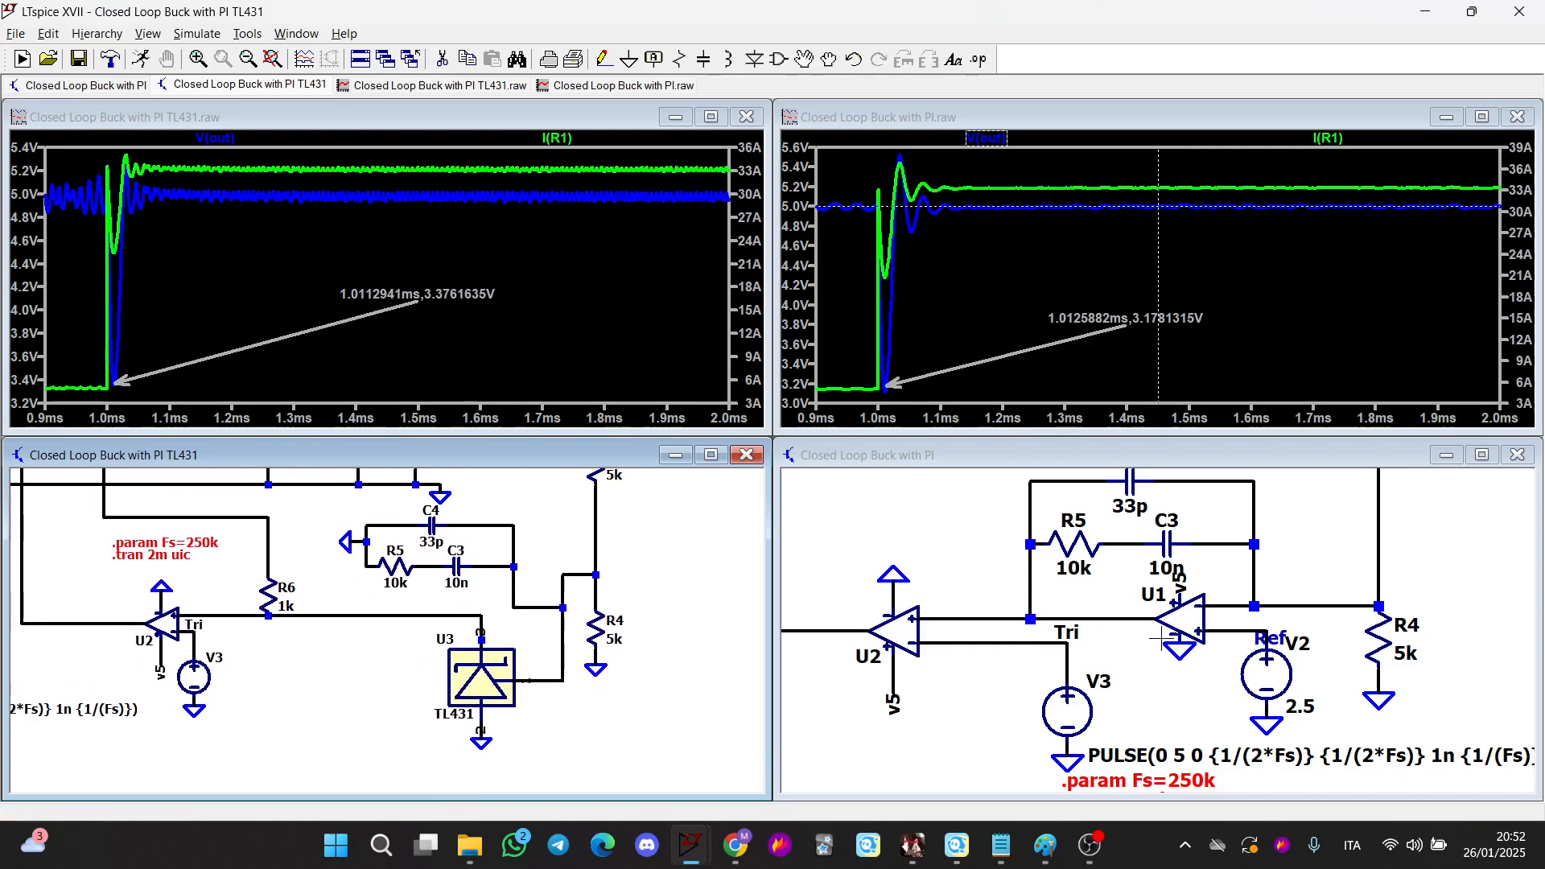
scroll(1158, 638, "down", 1)
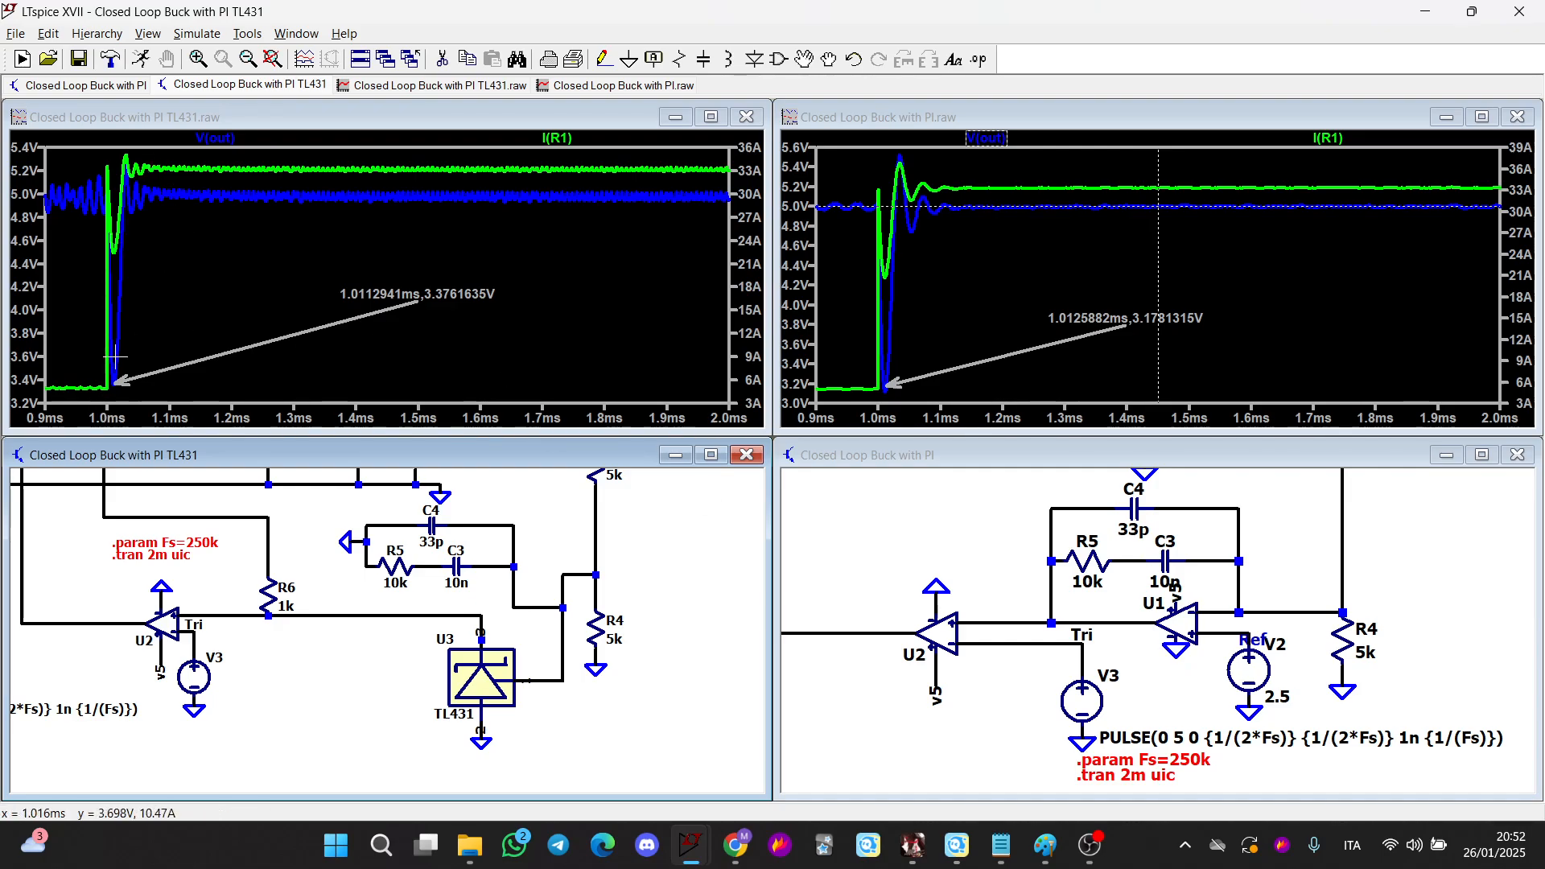
left_click_drag(321, 566, 387, 626)
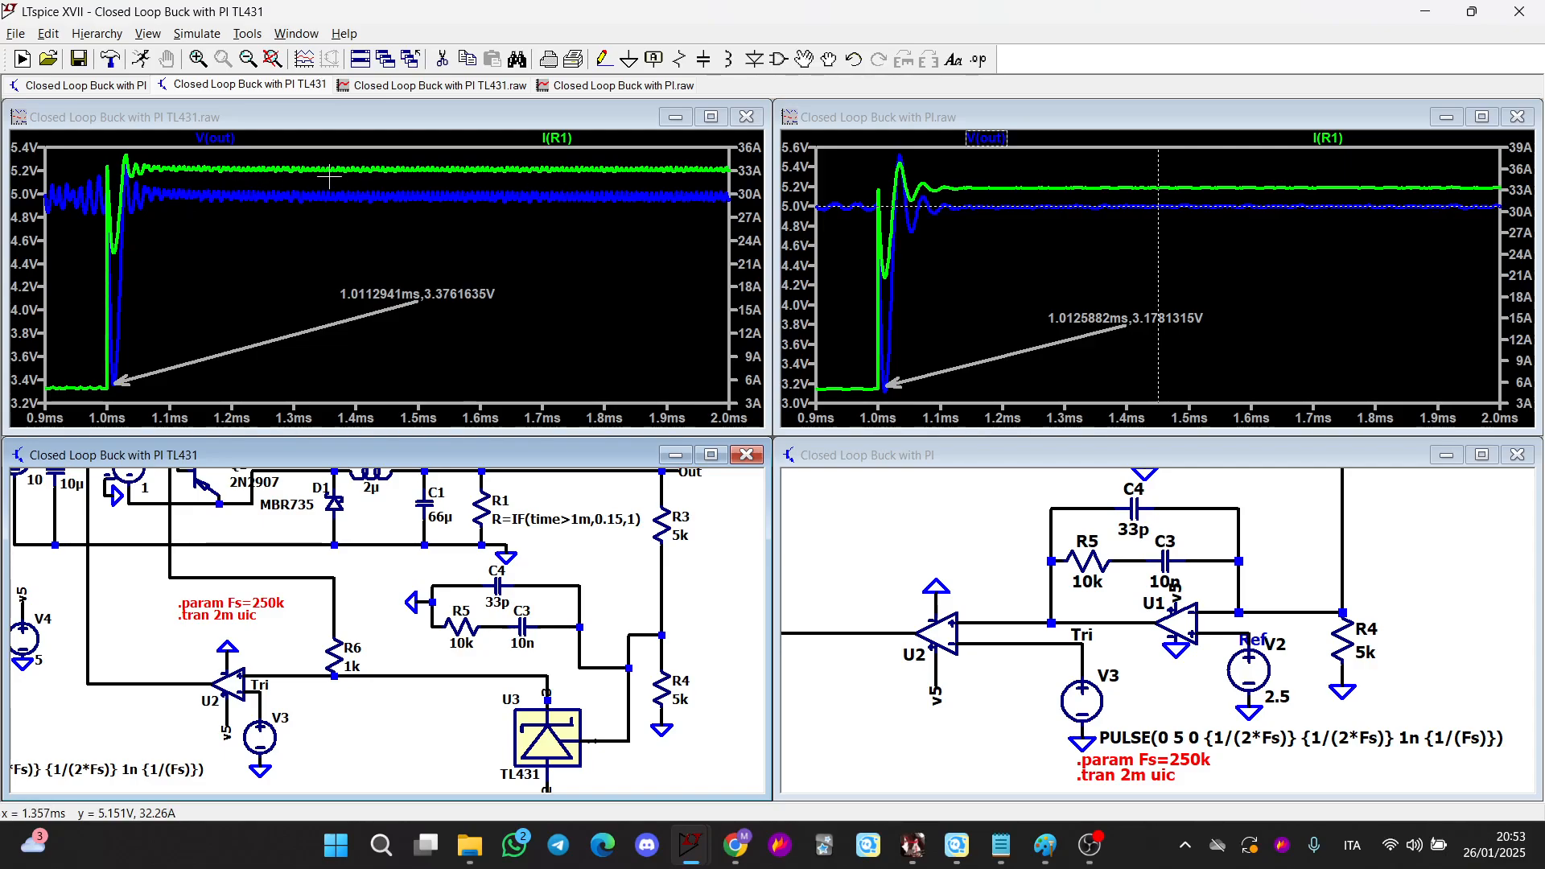
Zoom both waveform plots onto the steady-state output ripple after the load step, from about 1.2 ms to 2 ms
left_click_drag(318, 186, 714, 211)
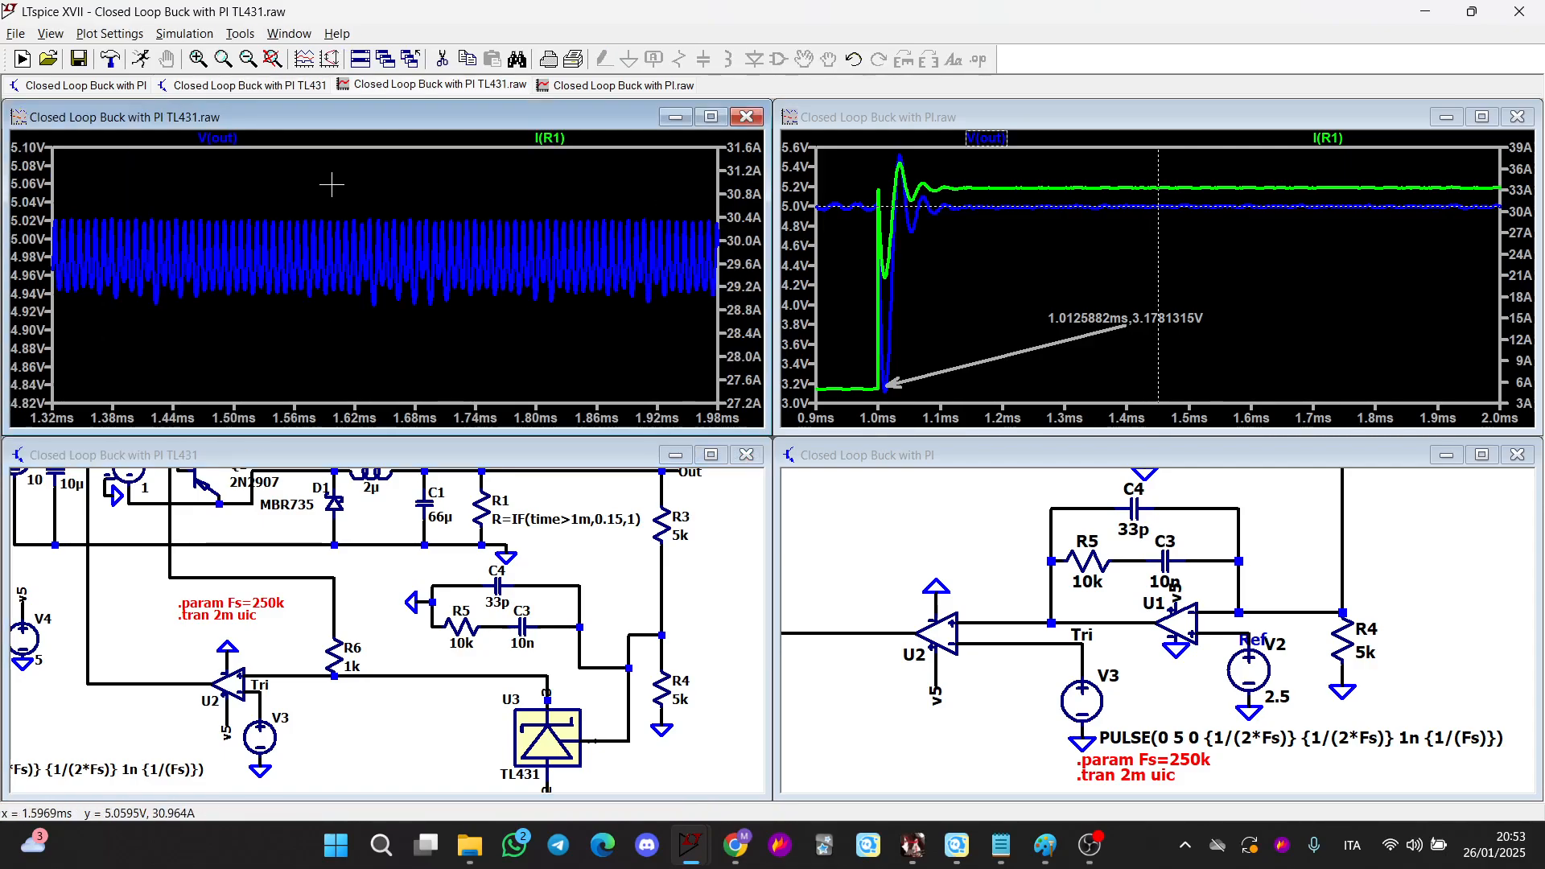
left_click(1015, 225)
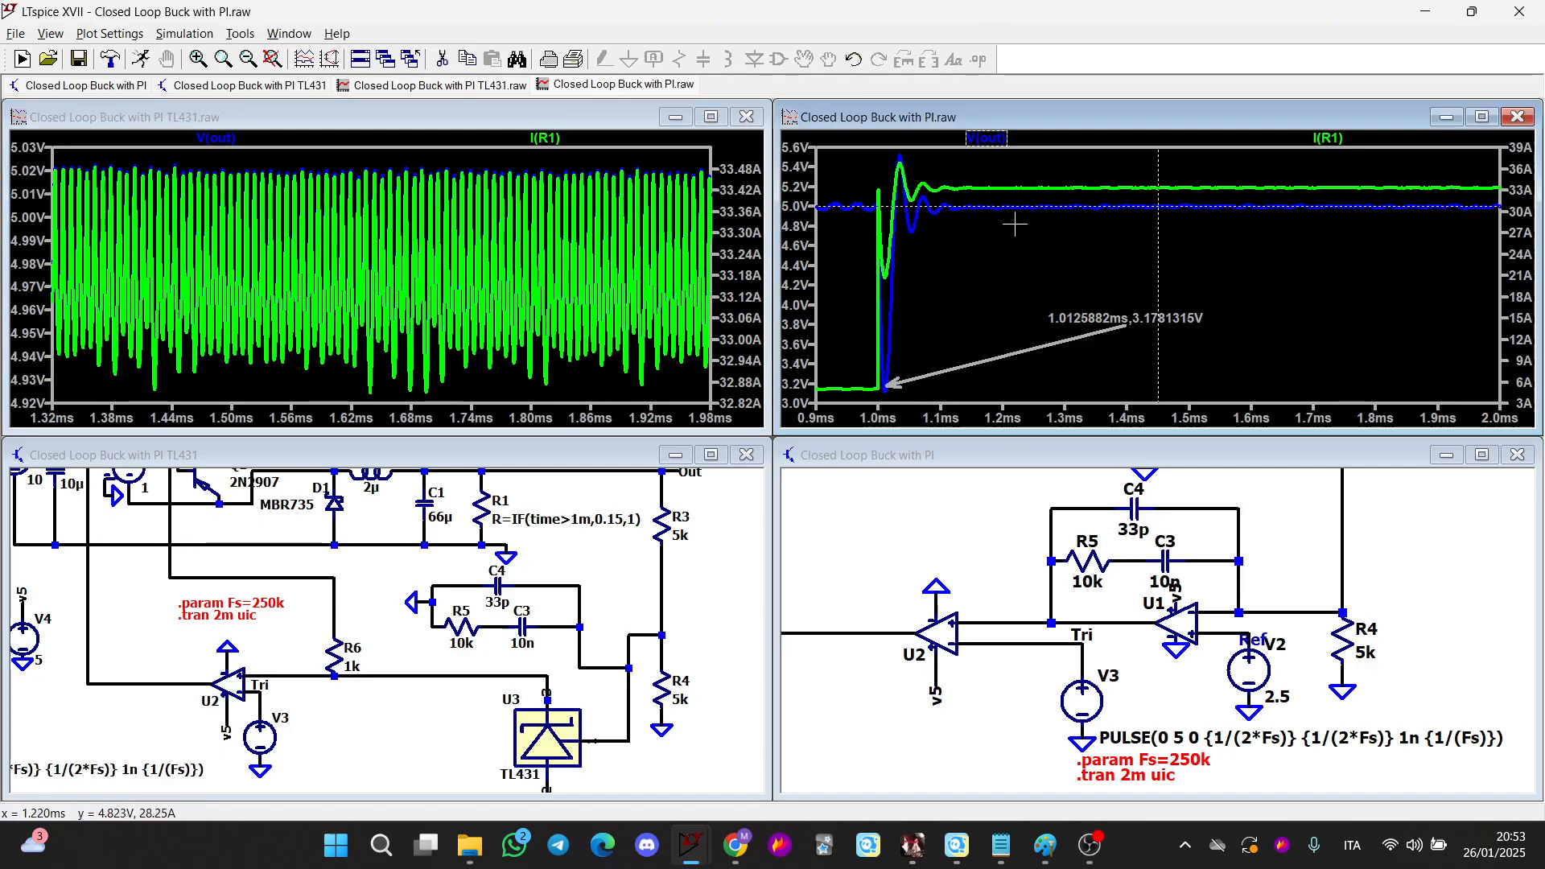
left_click_drag(1014, 225, 1502, 159)
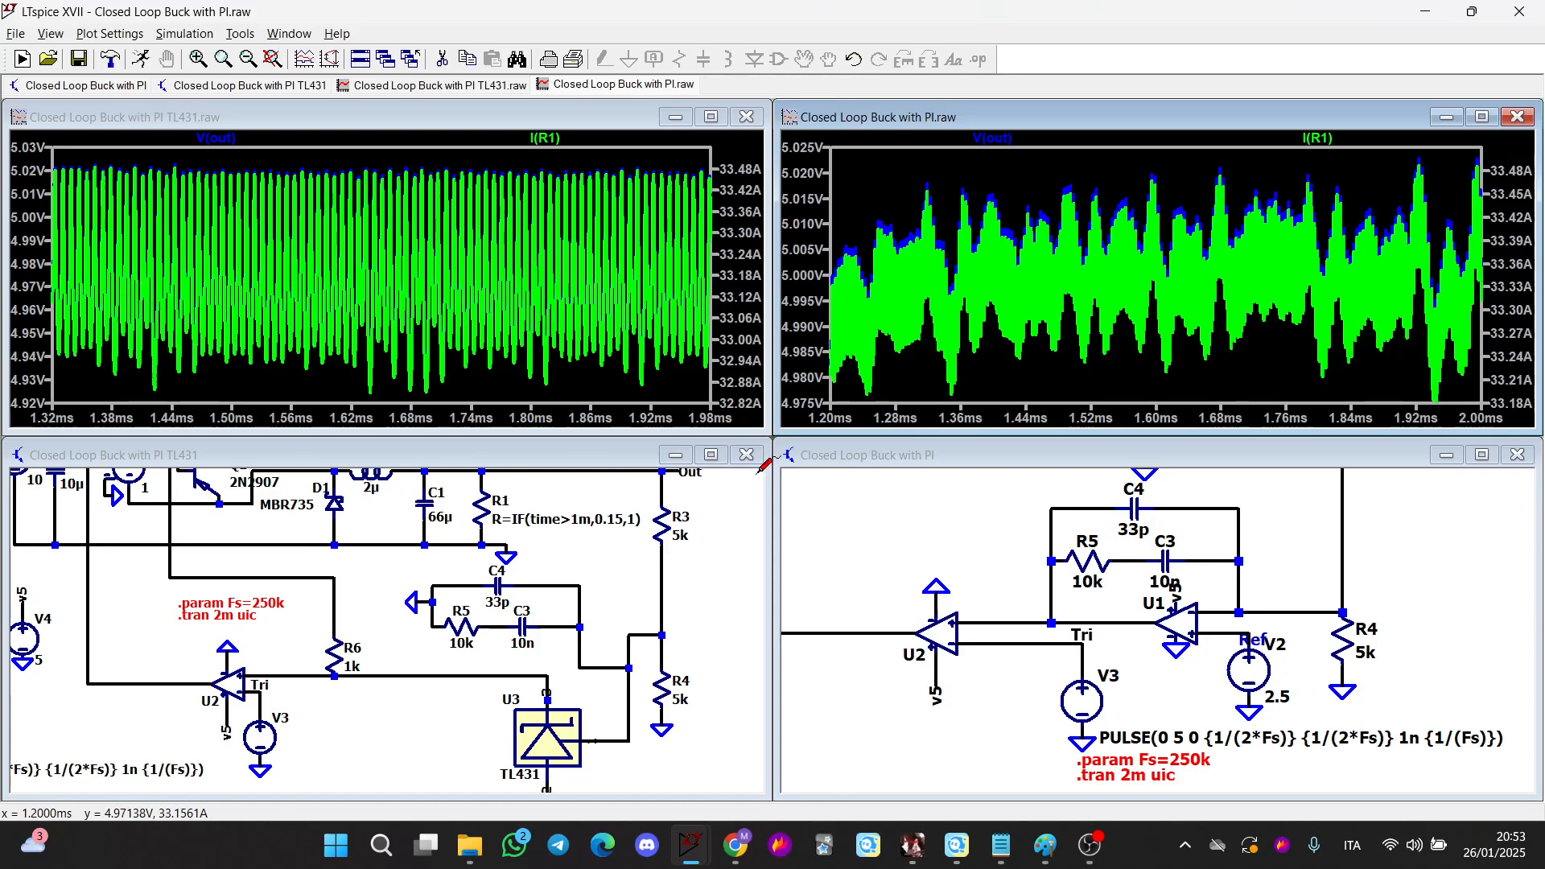
Pan and zoom the TL431 schematic to inspect the connections between R6, U2 and the TL431
scroll(694, 523, "down", 3)
scroll(674, 545, "up", 4)
left_click(623, 574)
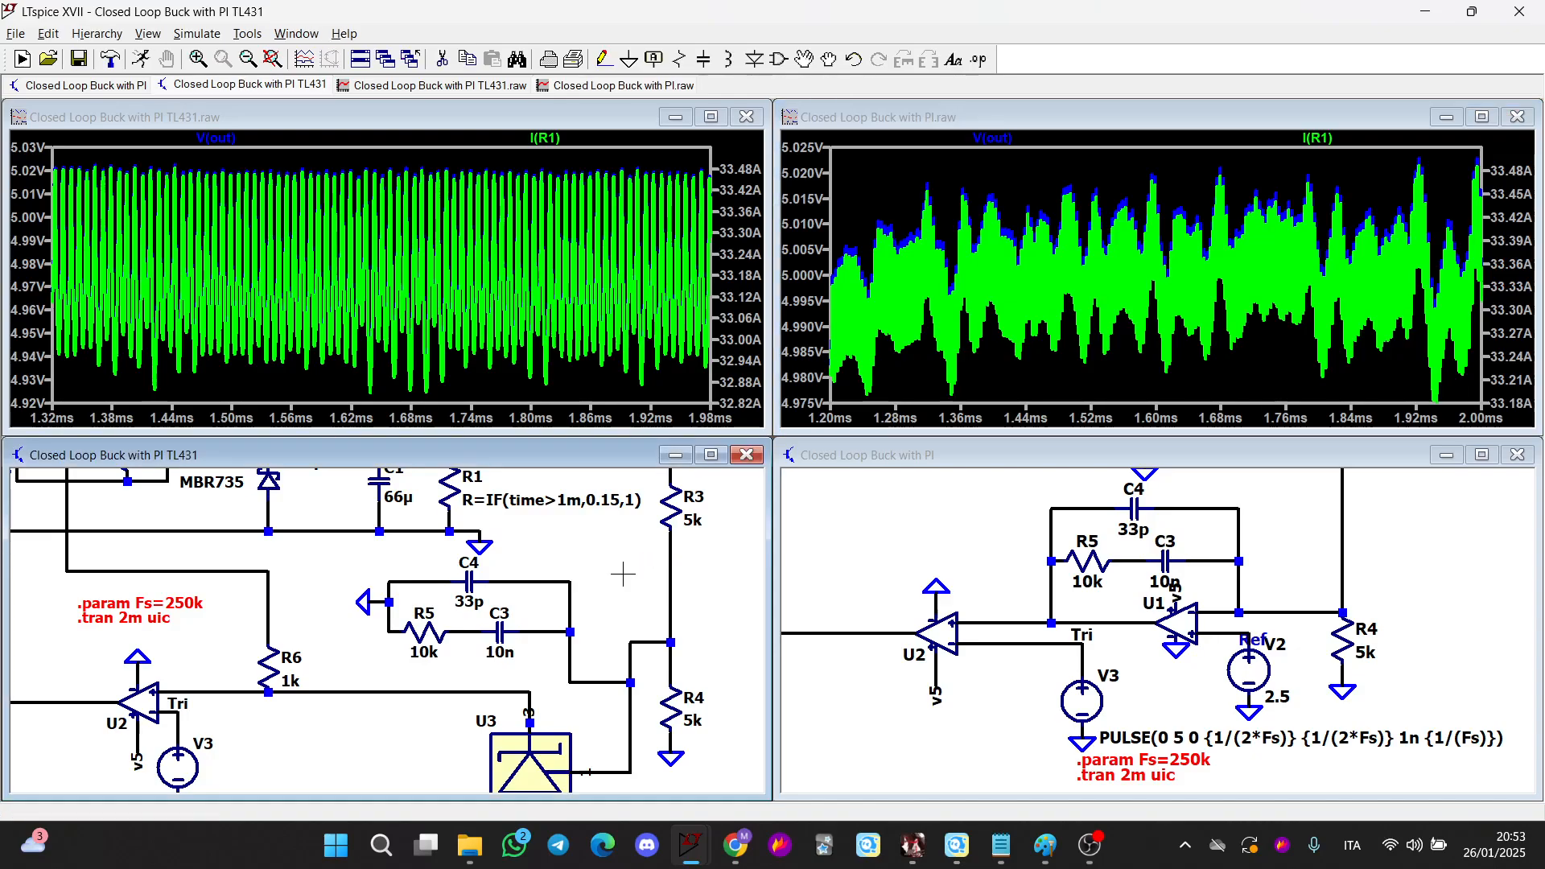
scroll(558, 729, "up", 2)
left_click_drag(556, 725, 534, 490)
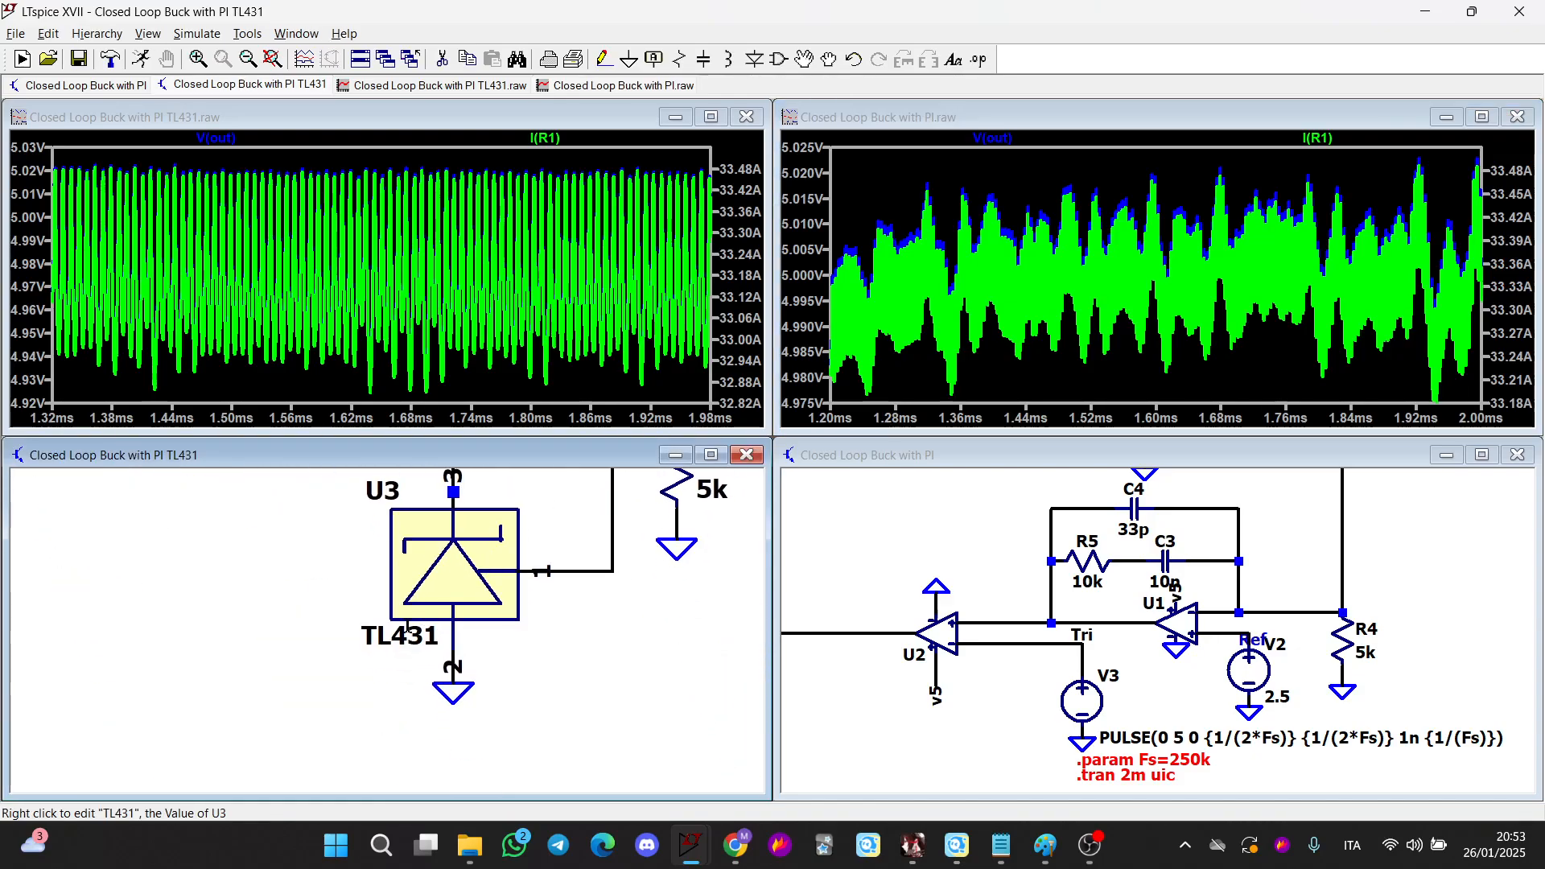
scroll(328, 593, "down", 3)
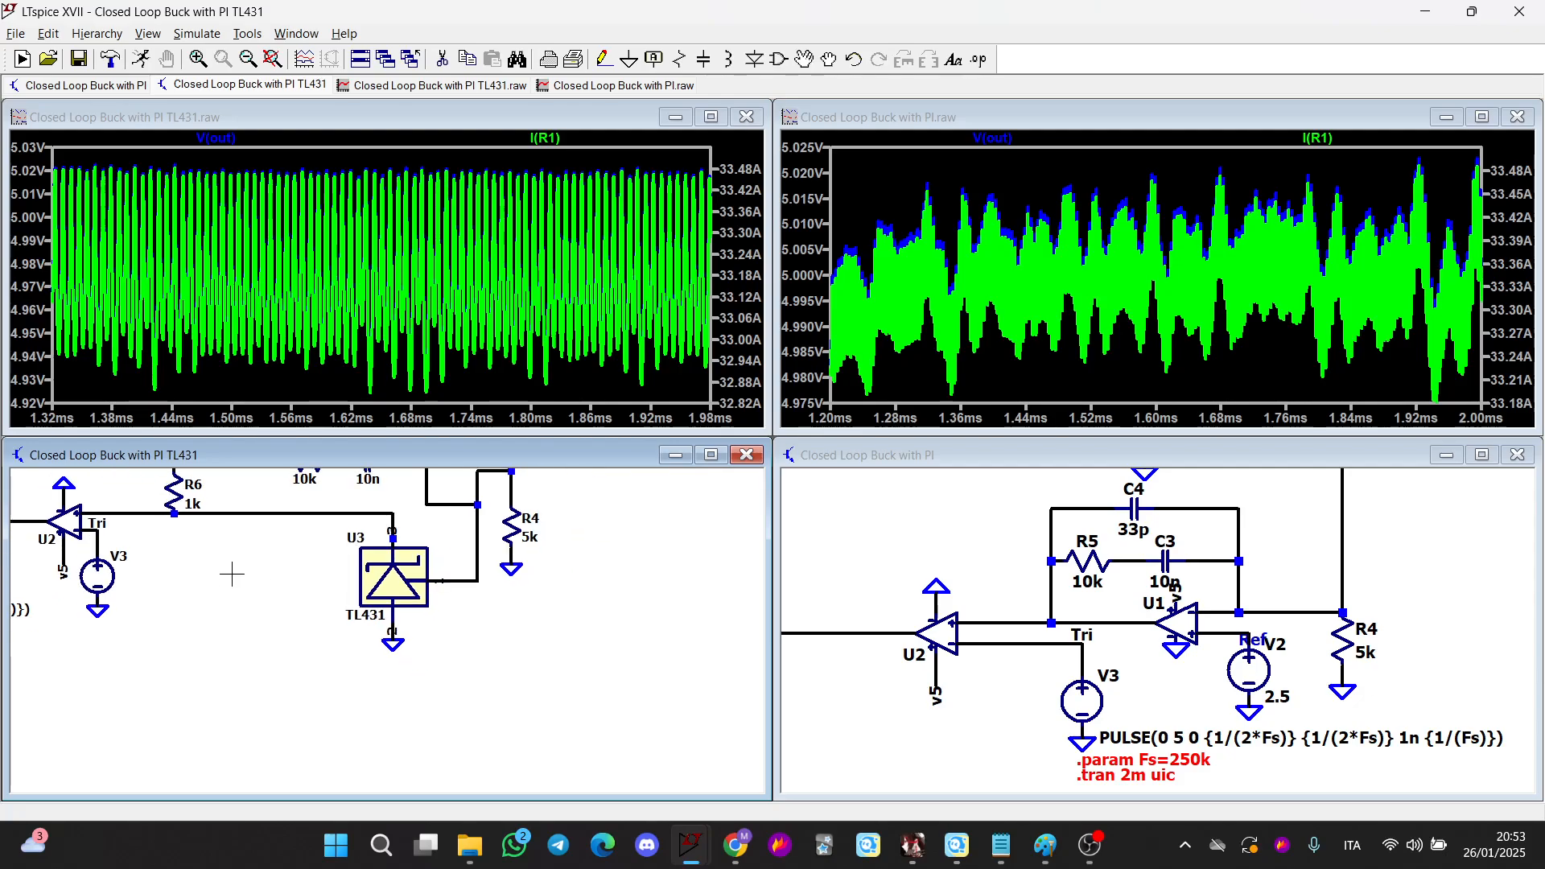
left_click_drag(218, 570, 457, 717)
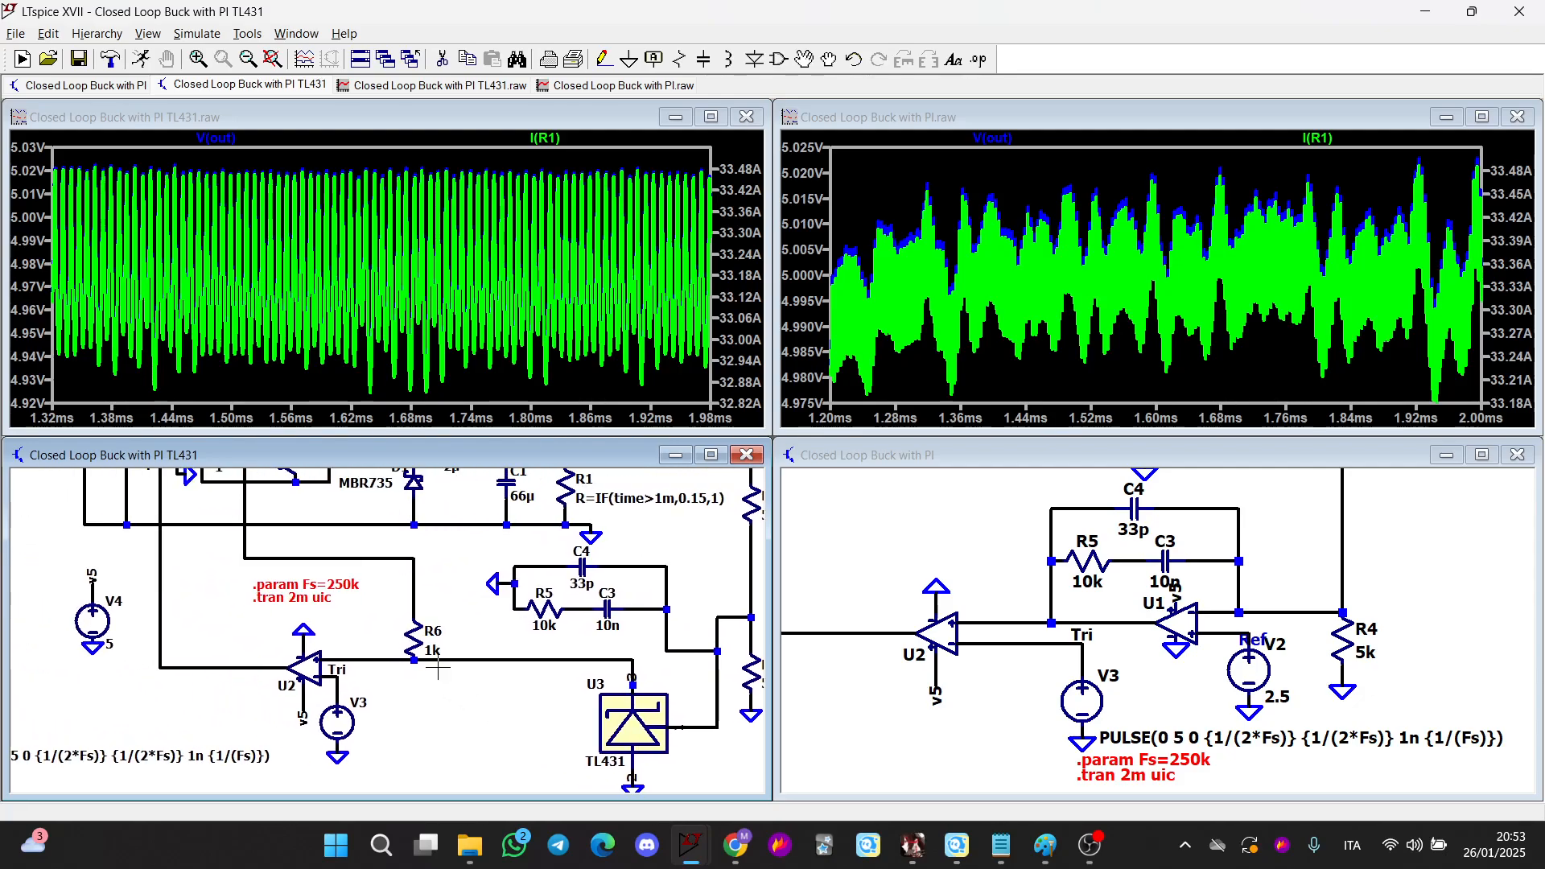
Drag resistor R6 so its lower end joins the wire running from U2 to the TL431 cathode
key("F8")
left_click(420, 641)
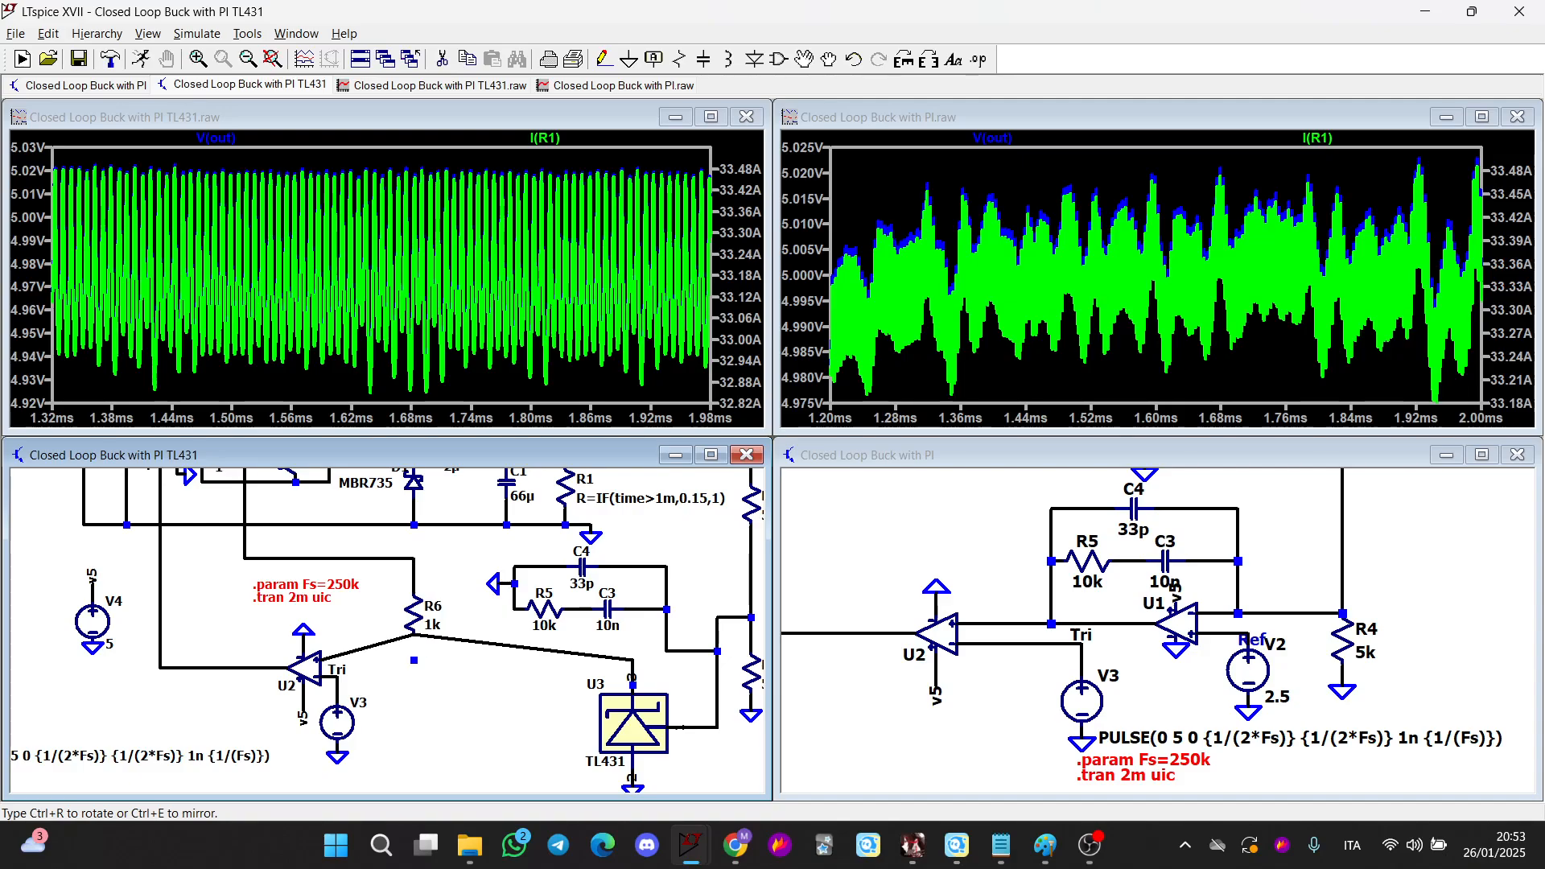
left_click(418, 616)
left_click(384, 644)
left_click(413, 661)
left_click(423, 636)
left_click(421, 661)
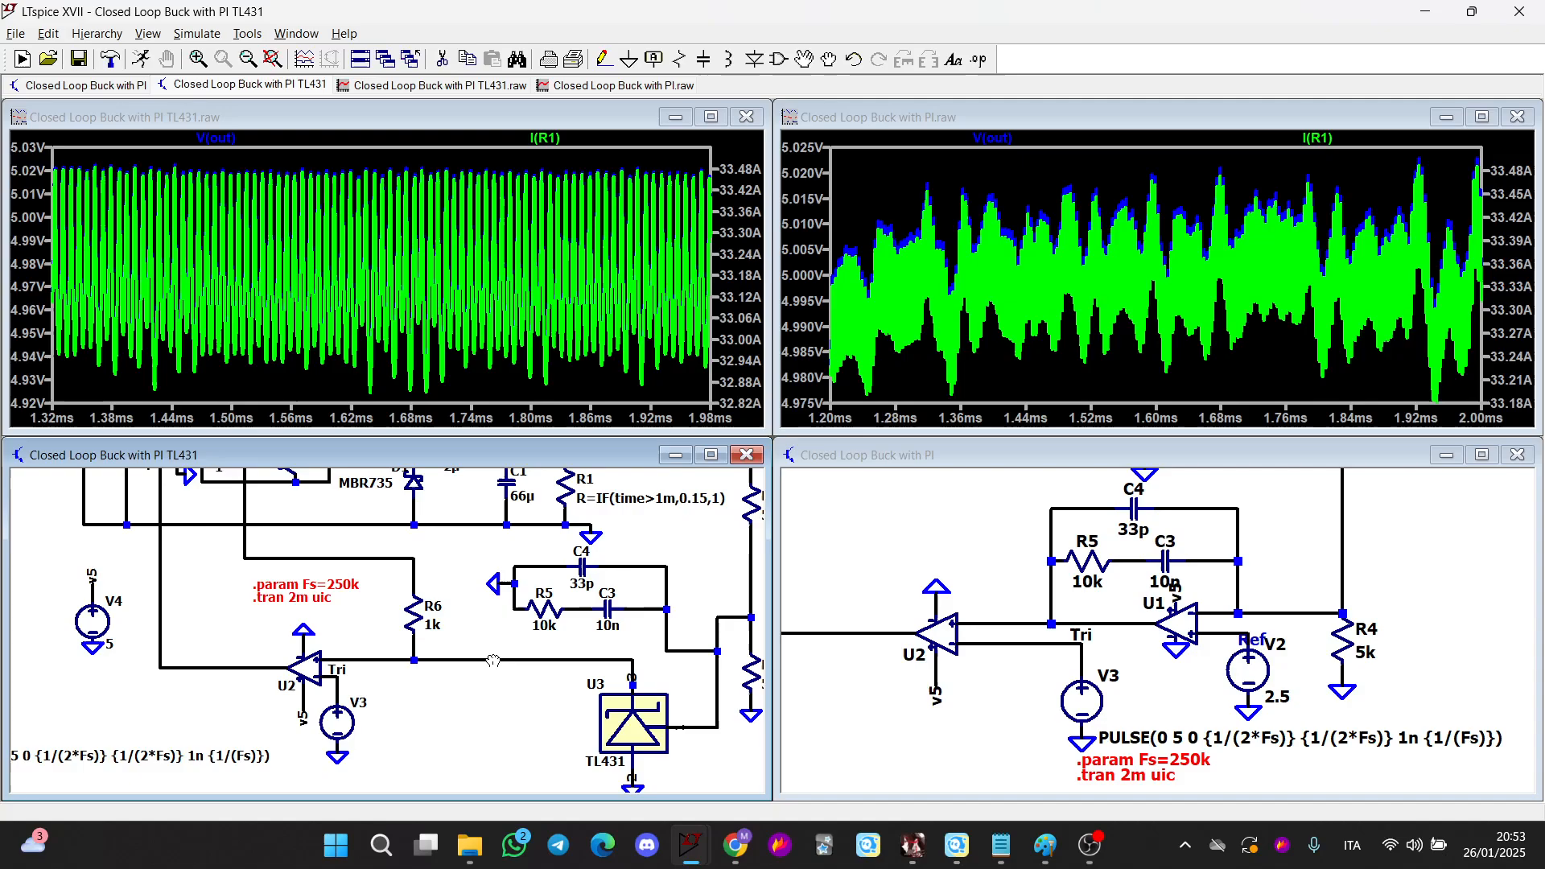
key("Escape")
Zoom and pan the TL431 schematic to review the buck power stage and the TL431 feedback network
scroll(617, 702, "down", 1)
scroll(596, 703, "up", 4)
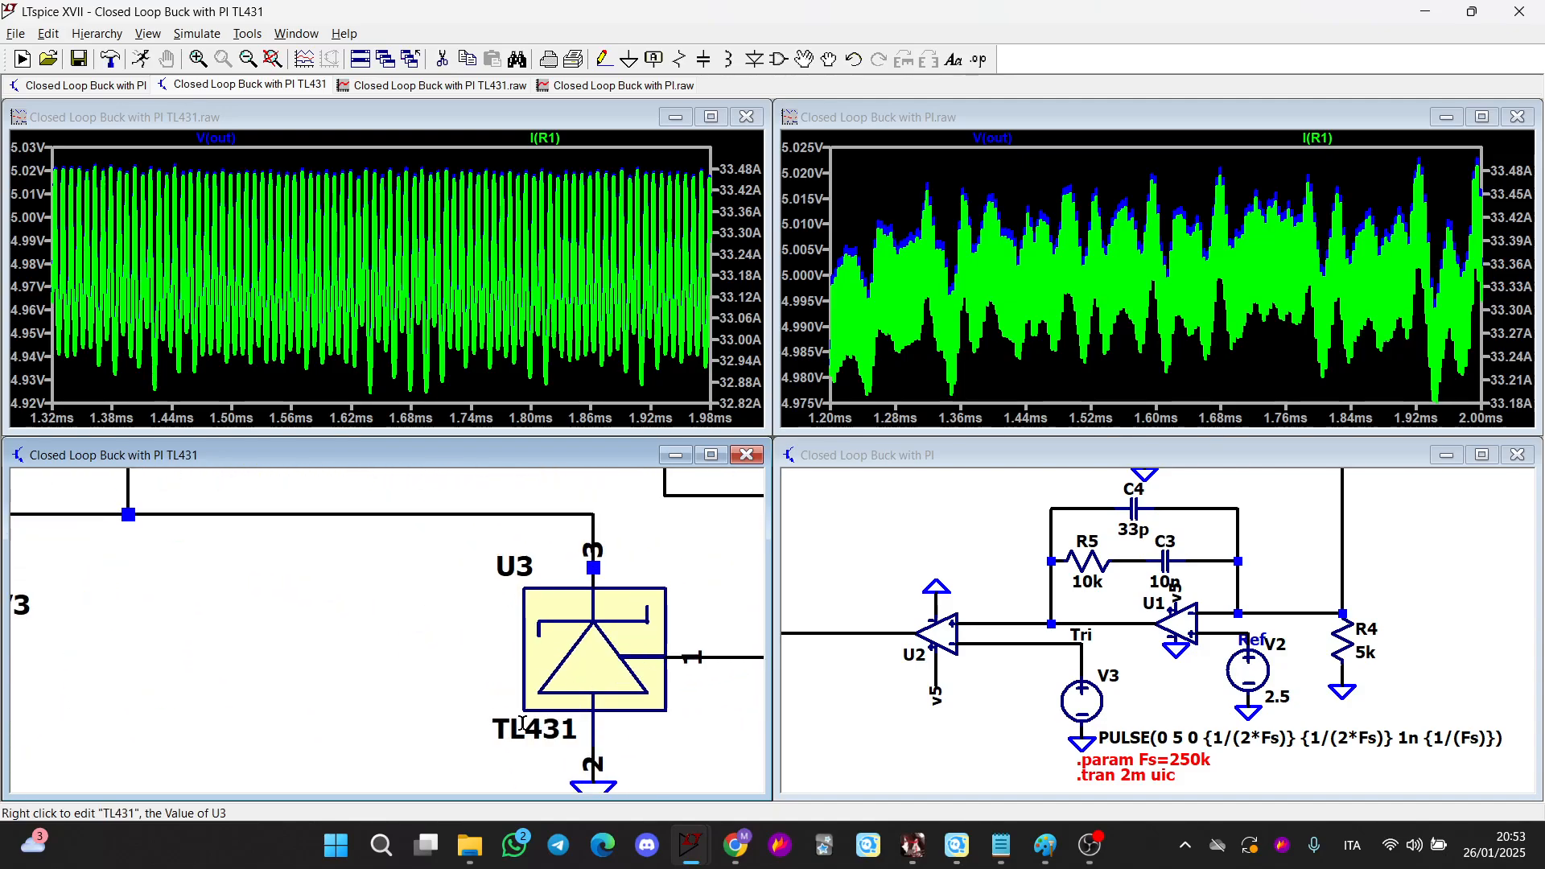
scroll(483, 689, "down", 3)
left_click_drag(390, 621, 349, 738)
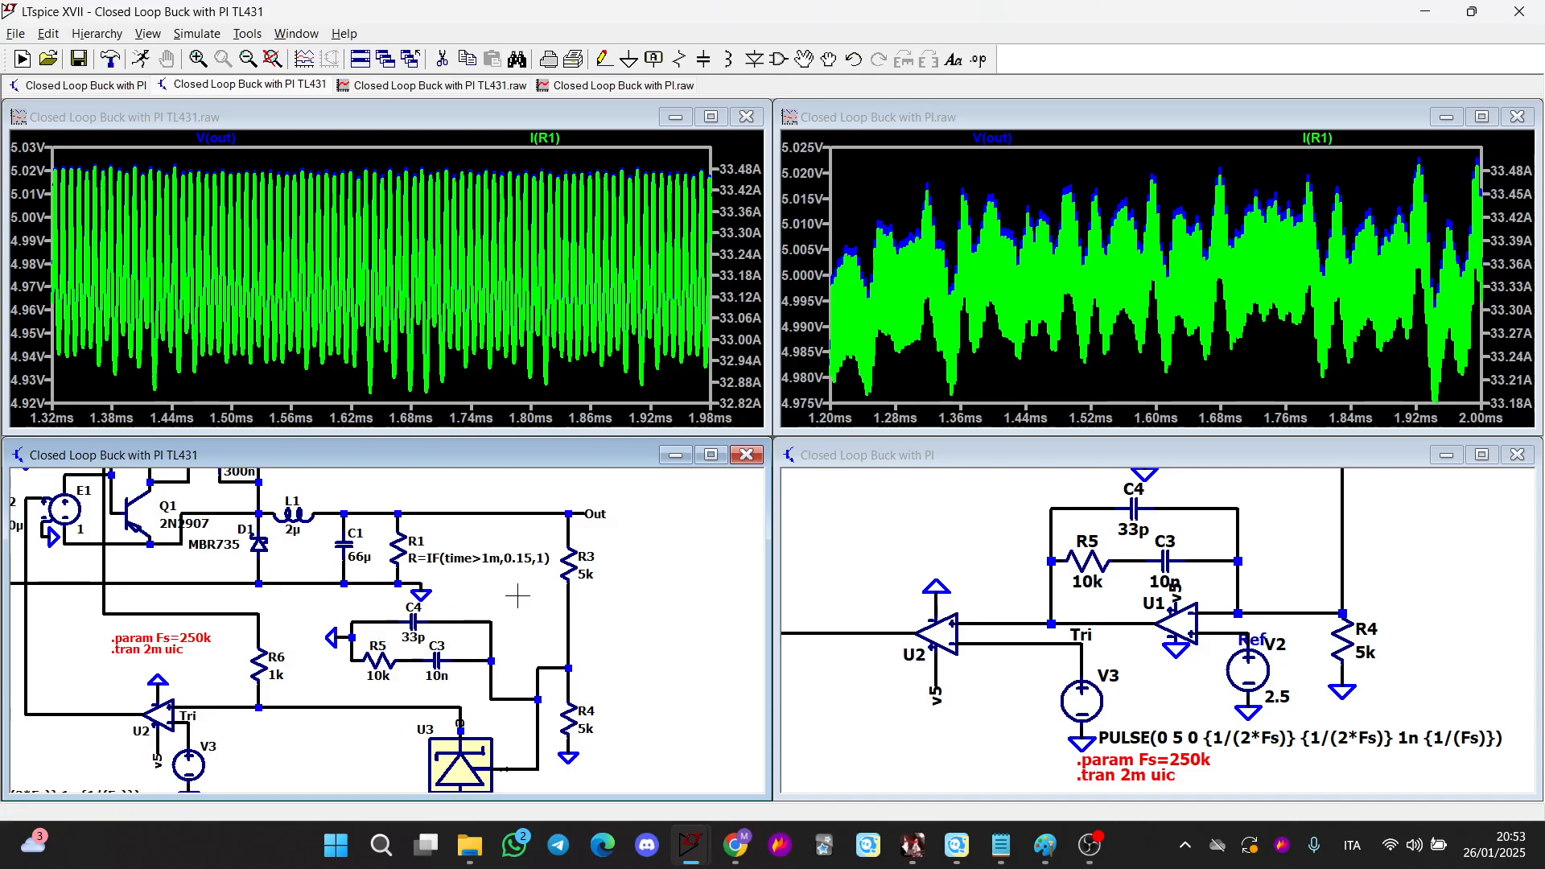
scroll(517, 596, "up", 1)
left_click_drag(517, 600, 477, 698)
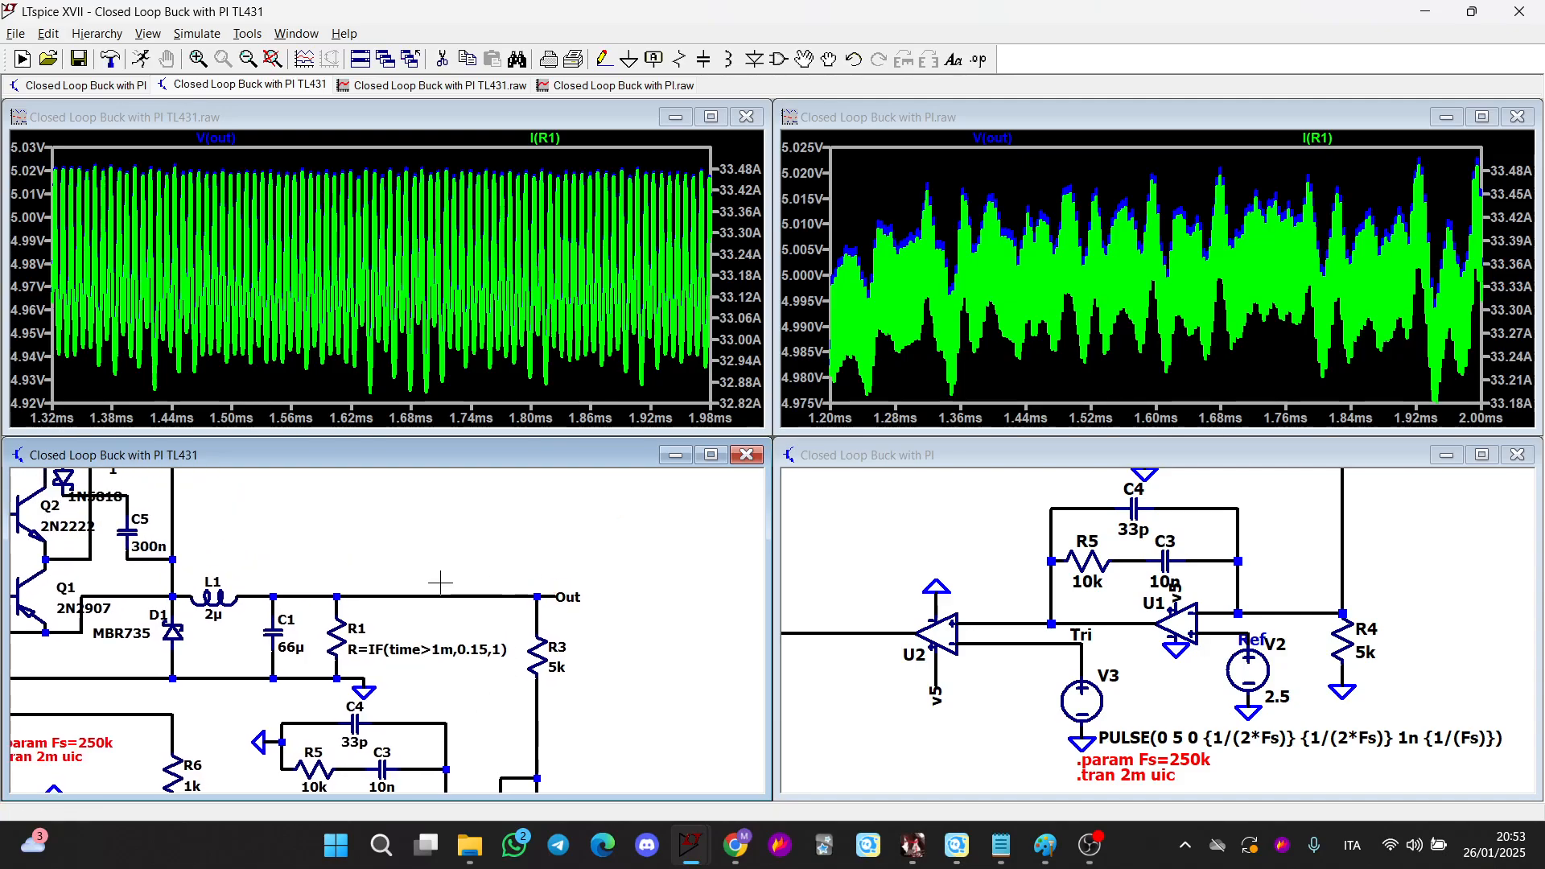
left_click_drag(424, 695, 464, 501)
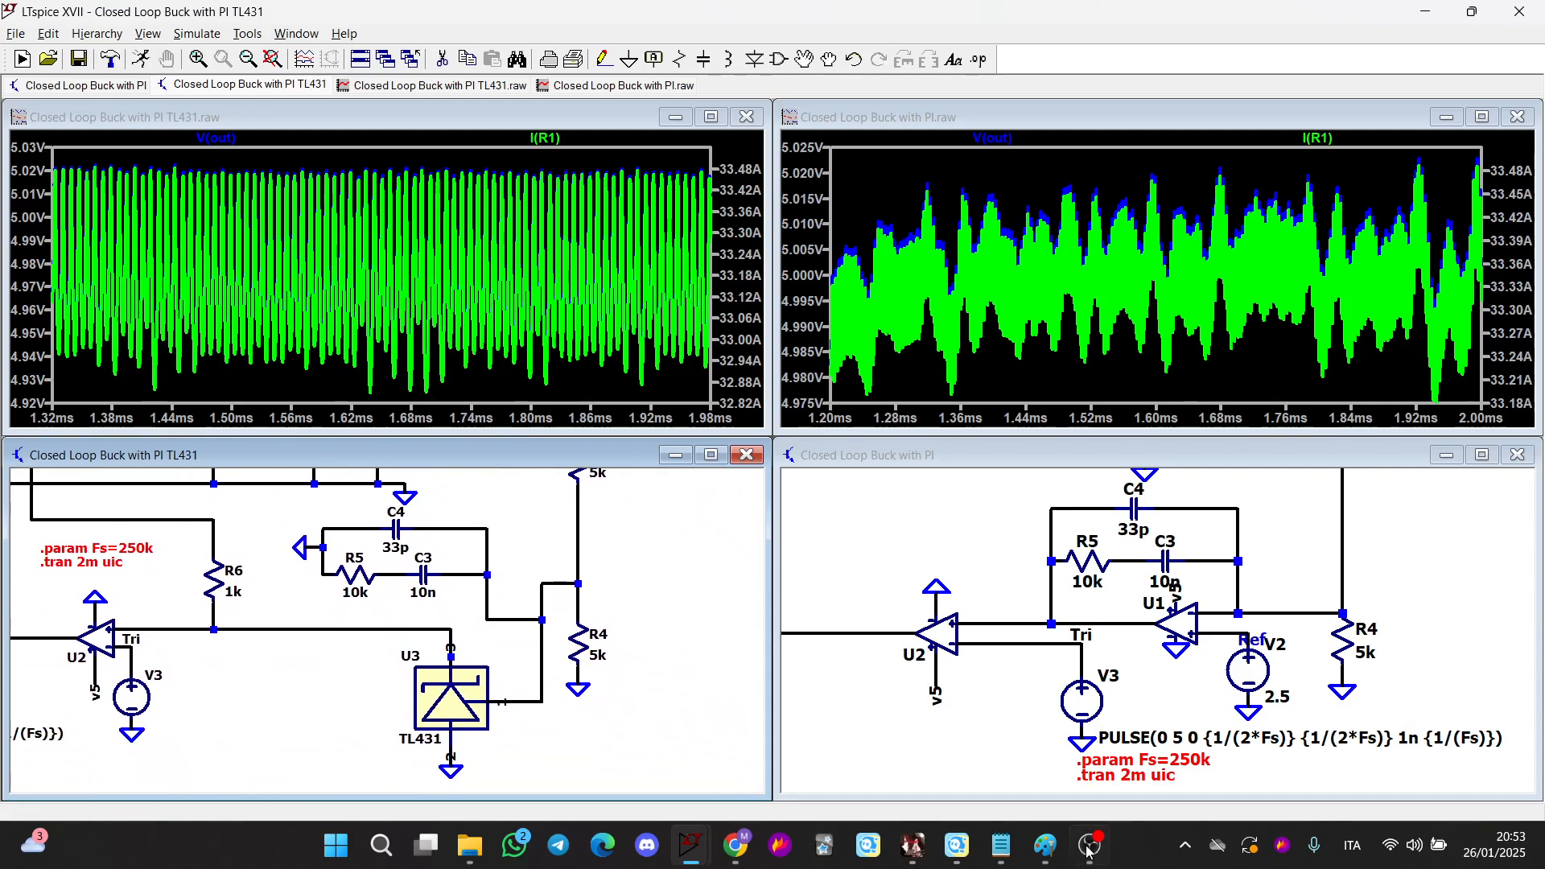
Switch to Paint to view the hand-drawn TL431 output-voltage notes
left_click(1044, 844)
scroll(448, 466, "up", 5)
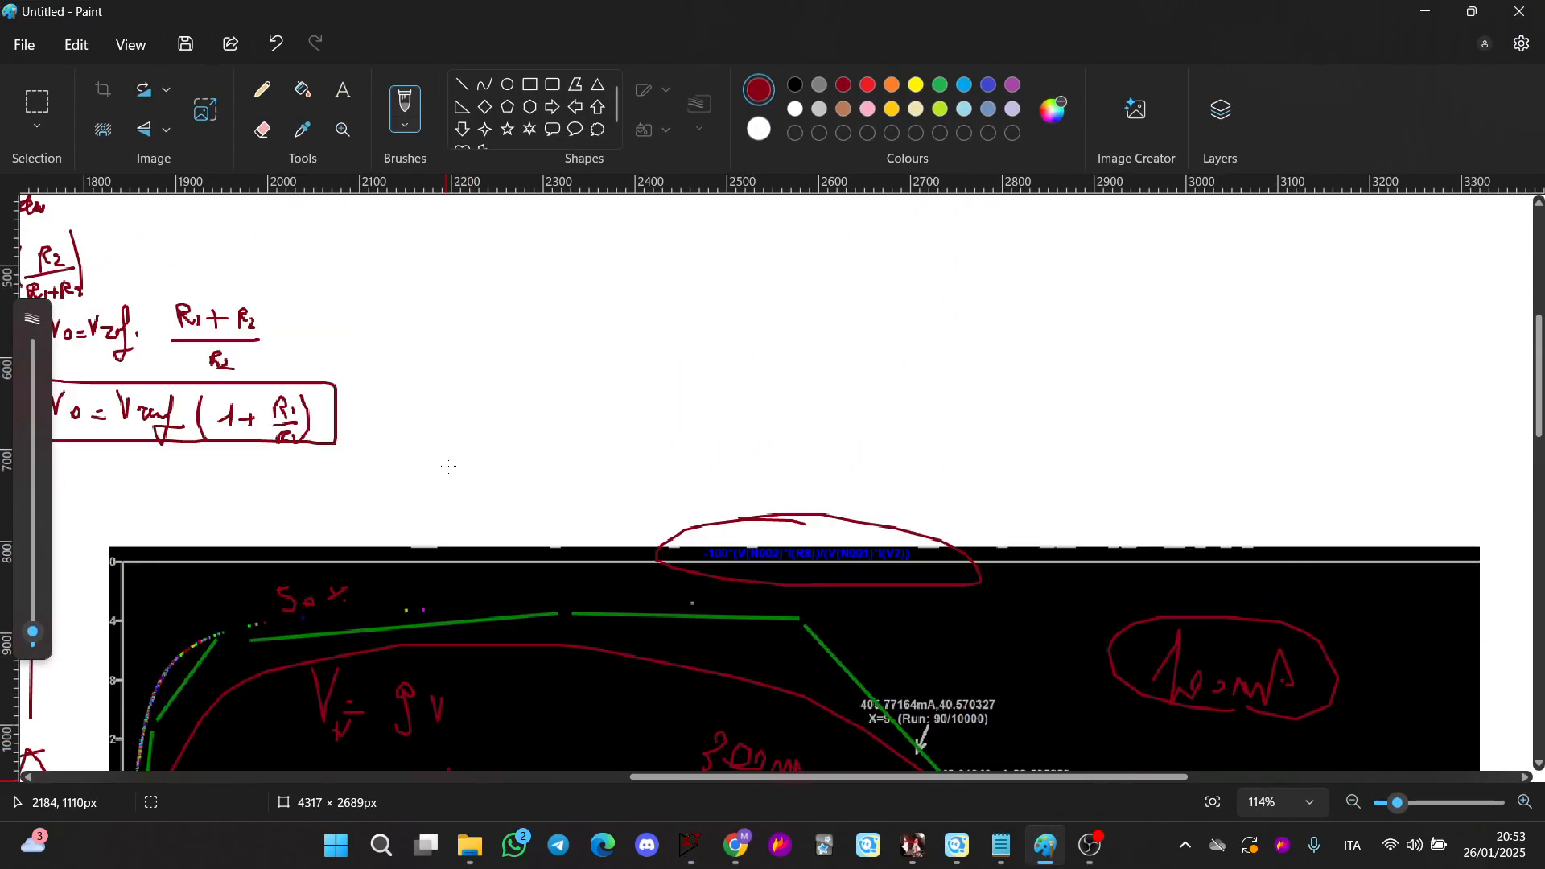
Scroll through the Paint notes to review the TL431 datasheet features and ratings
scroll(448, 467, "down", 3)
left_click(617, 774)
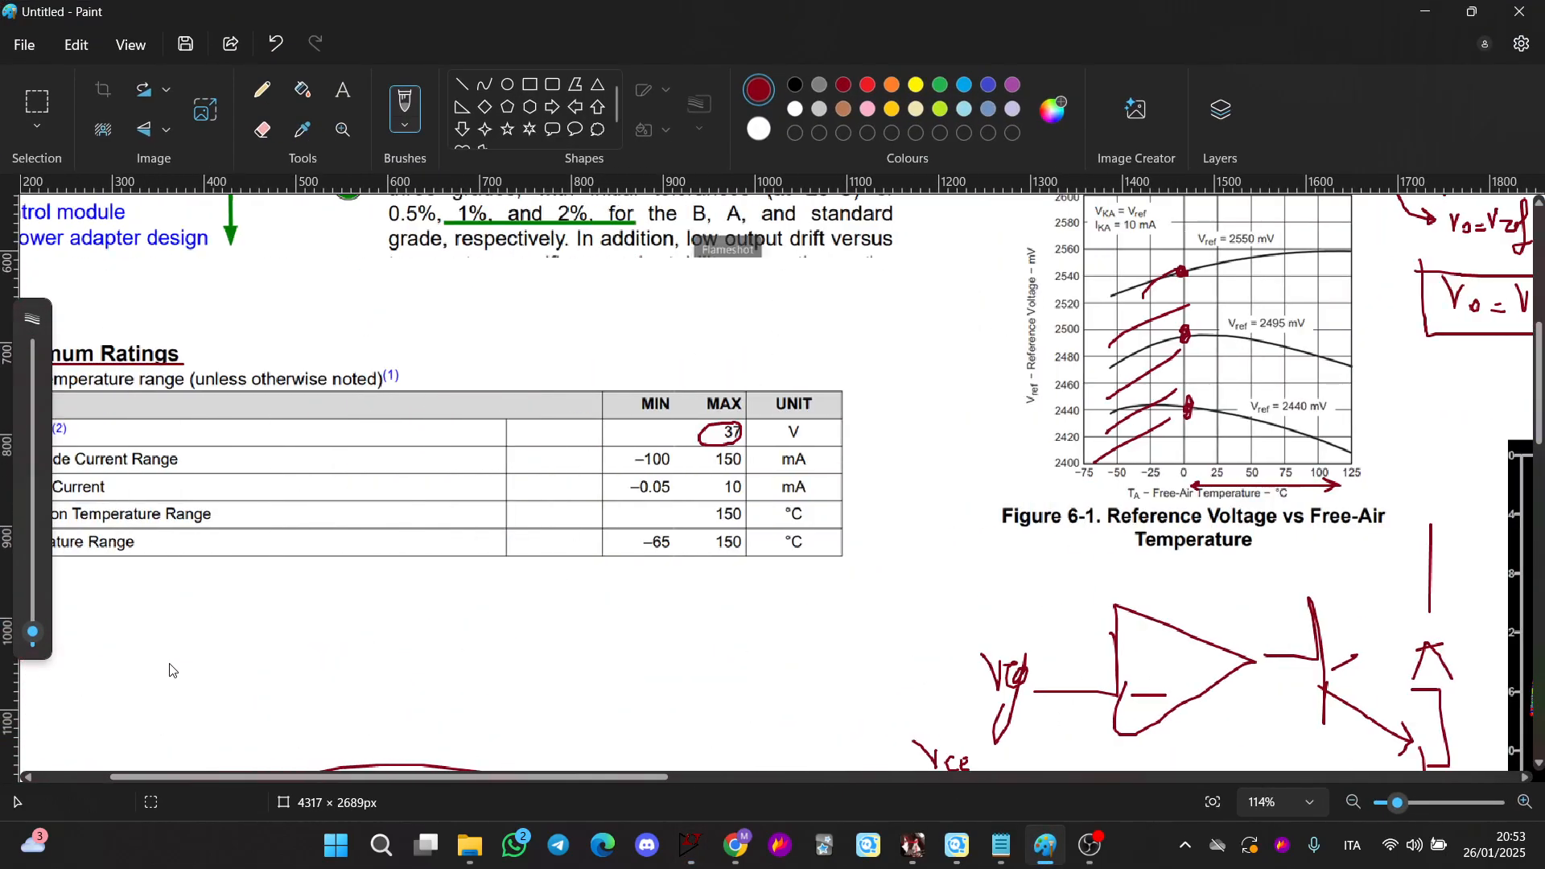
scroll(643, 337, "up", 6)
scroll(644, 337, "left", 2)
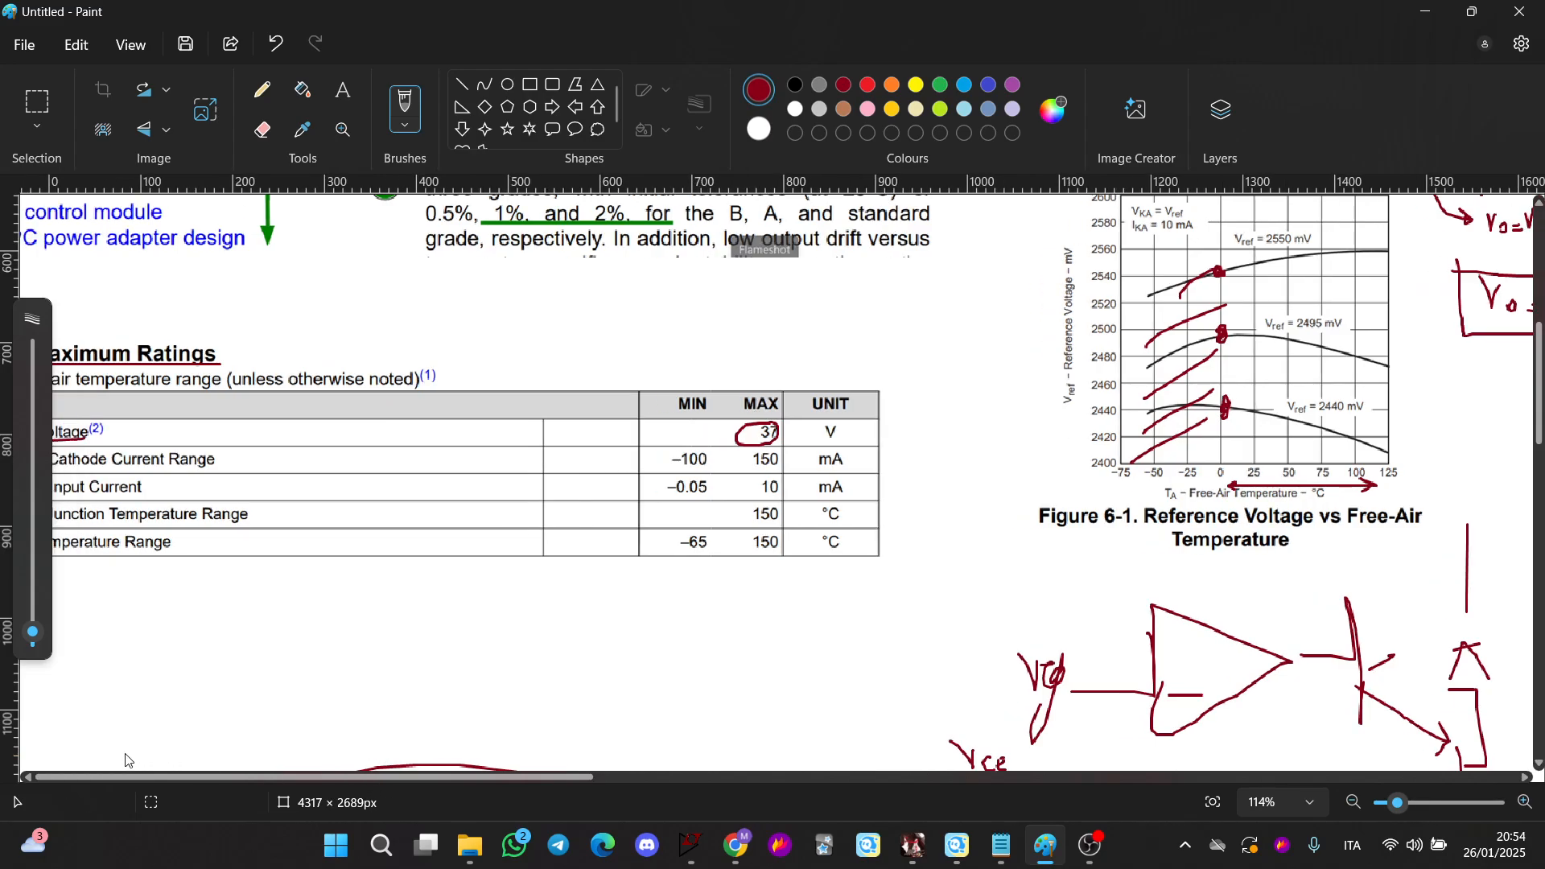
scroll(564, 378, "up", 1)
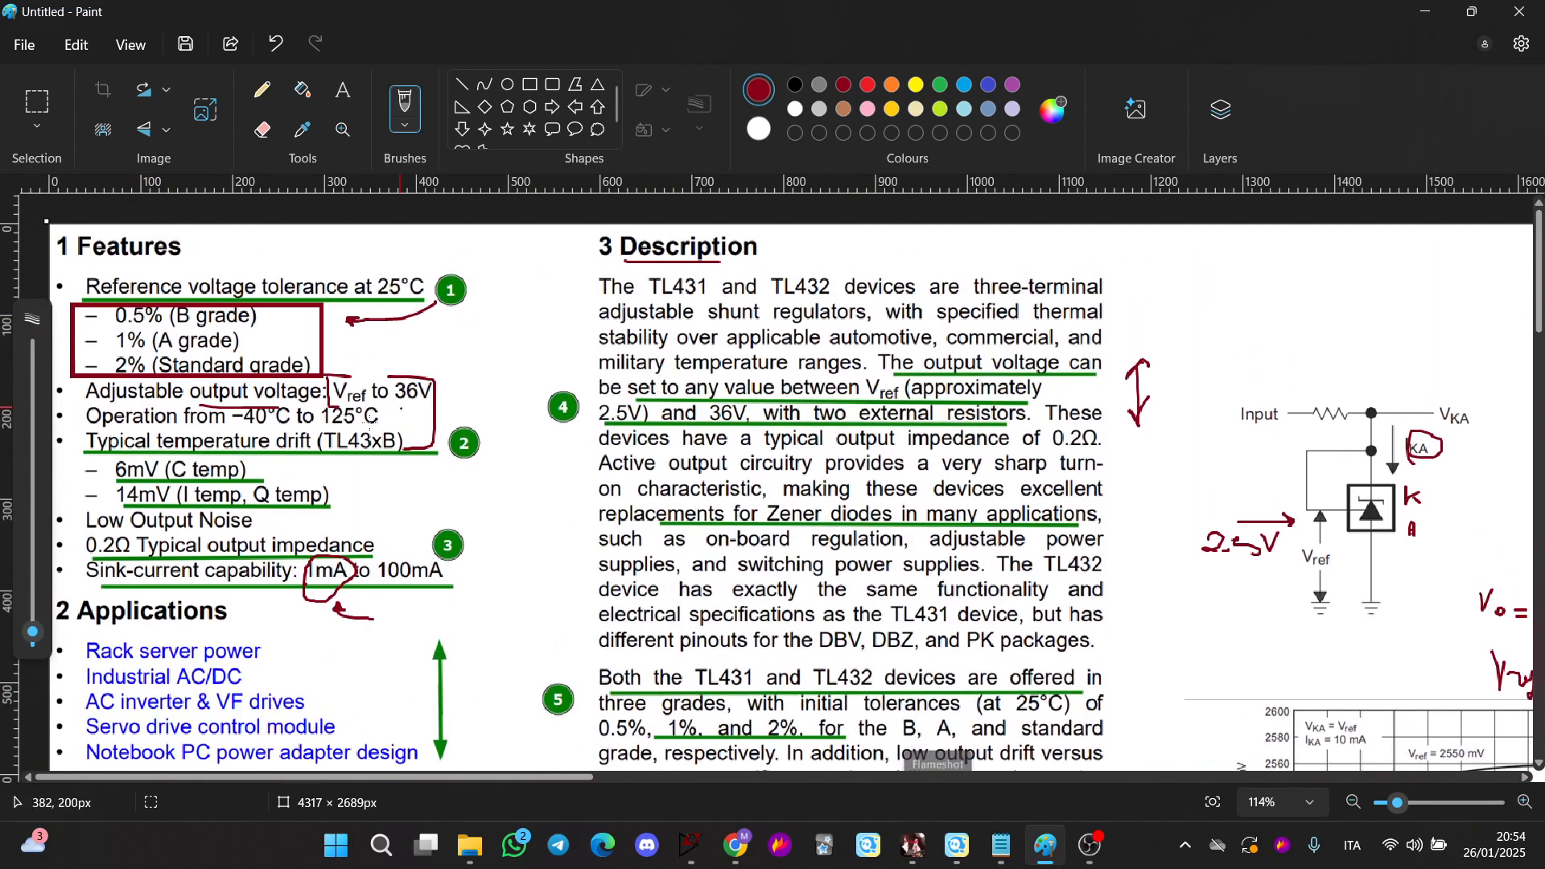
left_click(1425, 12)
Set resistor R4 to 10k in both the TL431 and the op-amp PI buck schematics
scroll(604, 621, "up", 3)
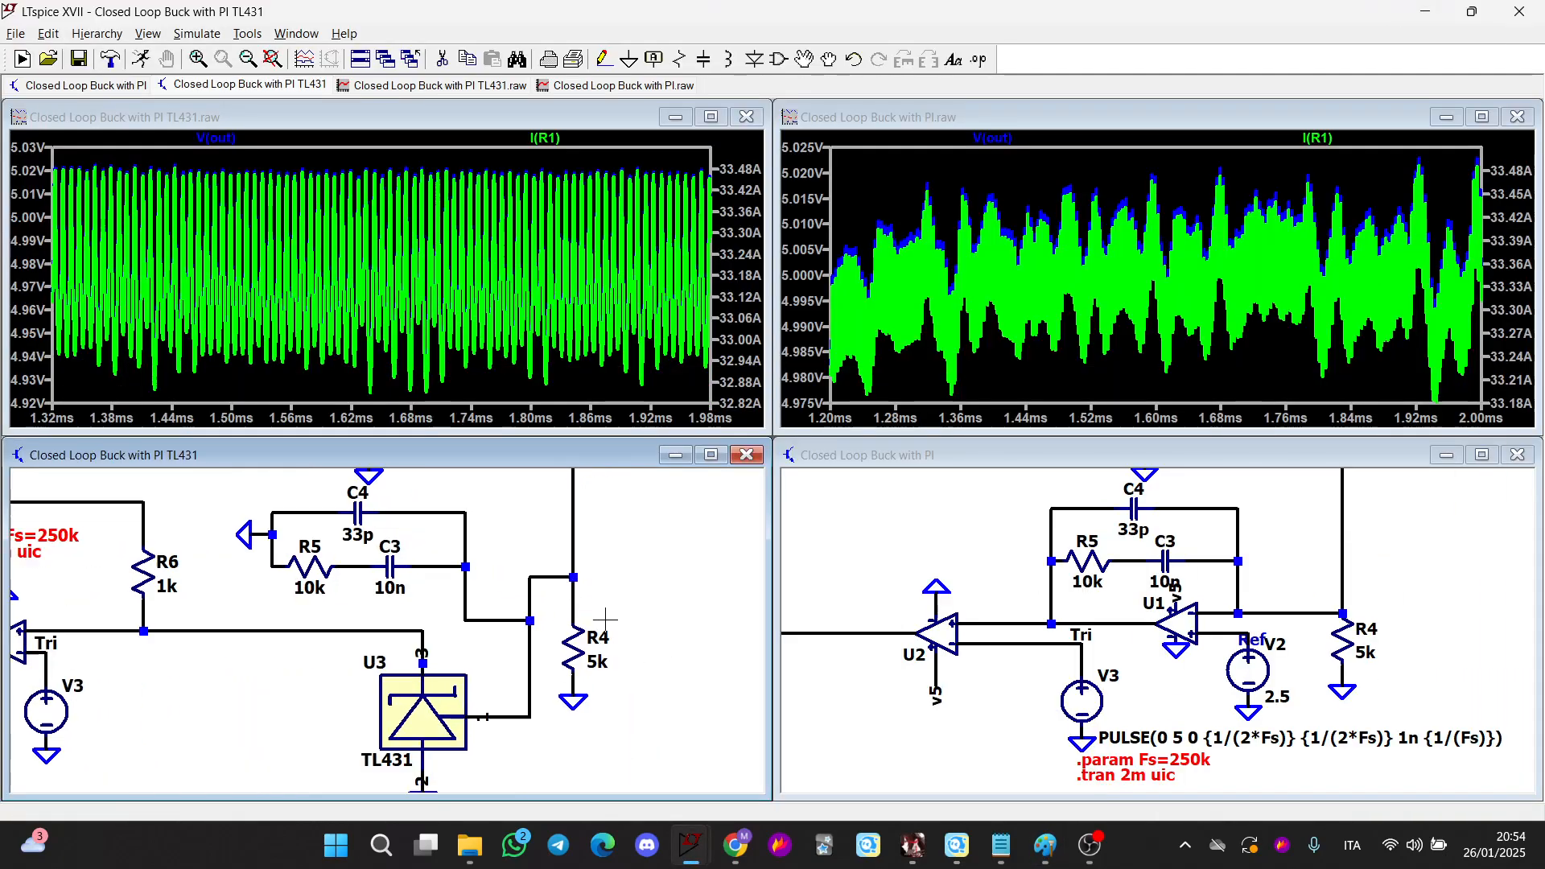
scroll(611, 621, "down", 1)
scroll(611, 620, "down", 1)
scroll(1104, 672, "down", 1)
scroll(1183, 643, "up", 1)
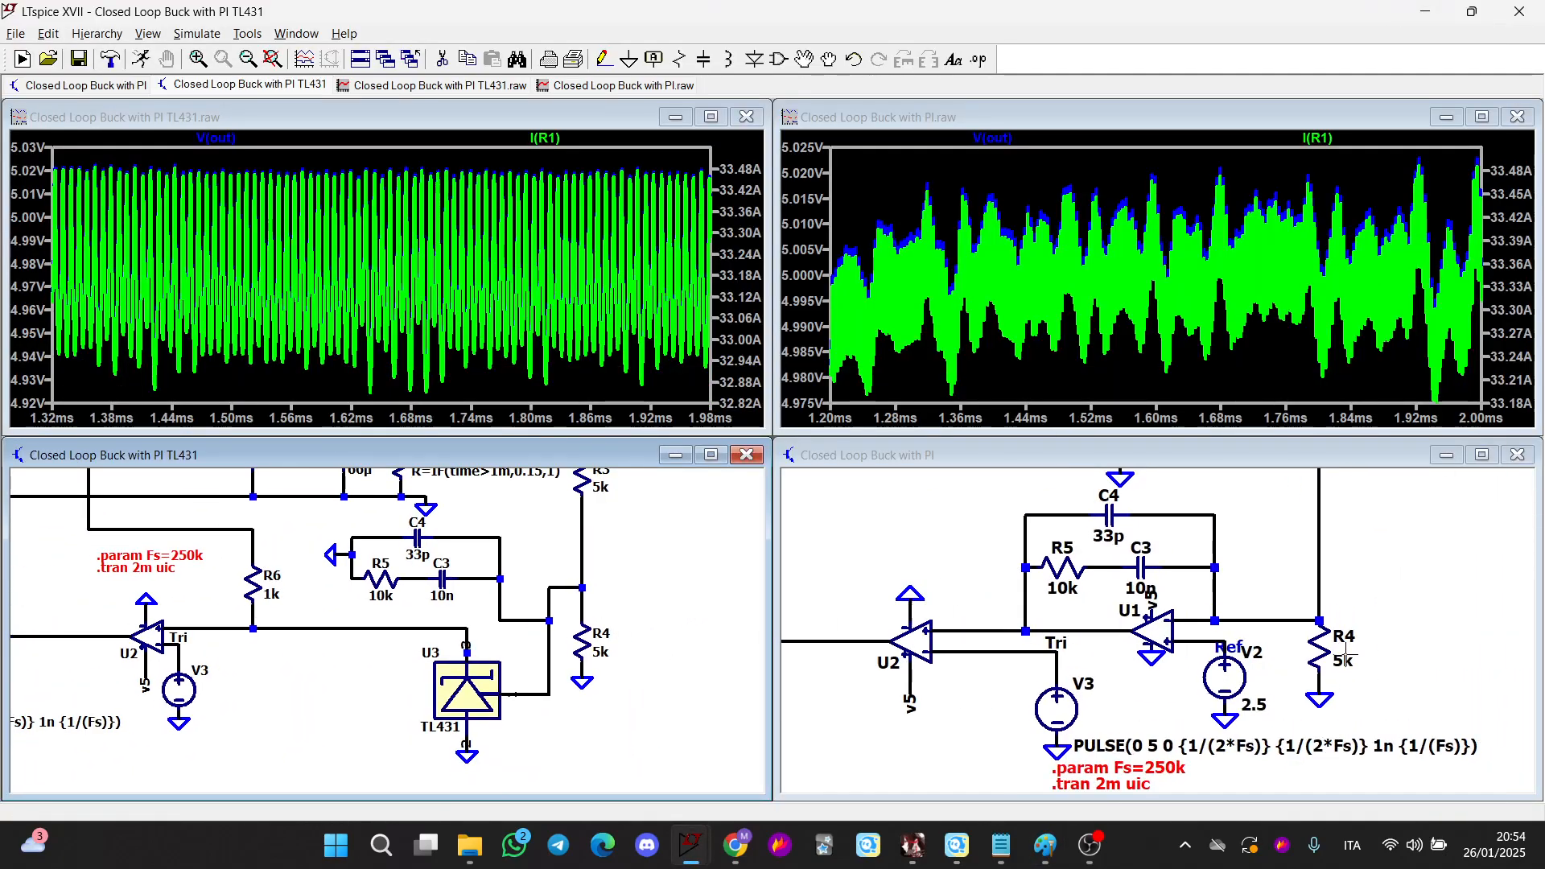
scroll(1347, 653, "up", 1)
left_click_drag(1245, 589, 1110, 640)
scroll(616, 681, "up", 1)
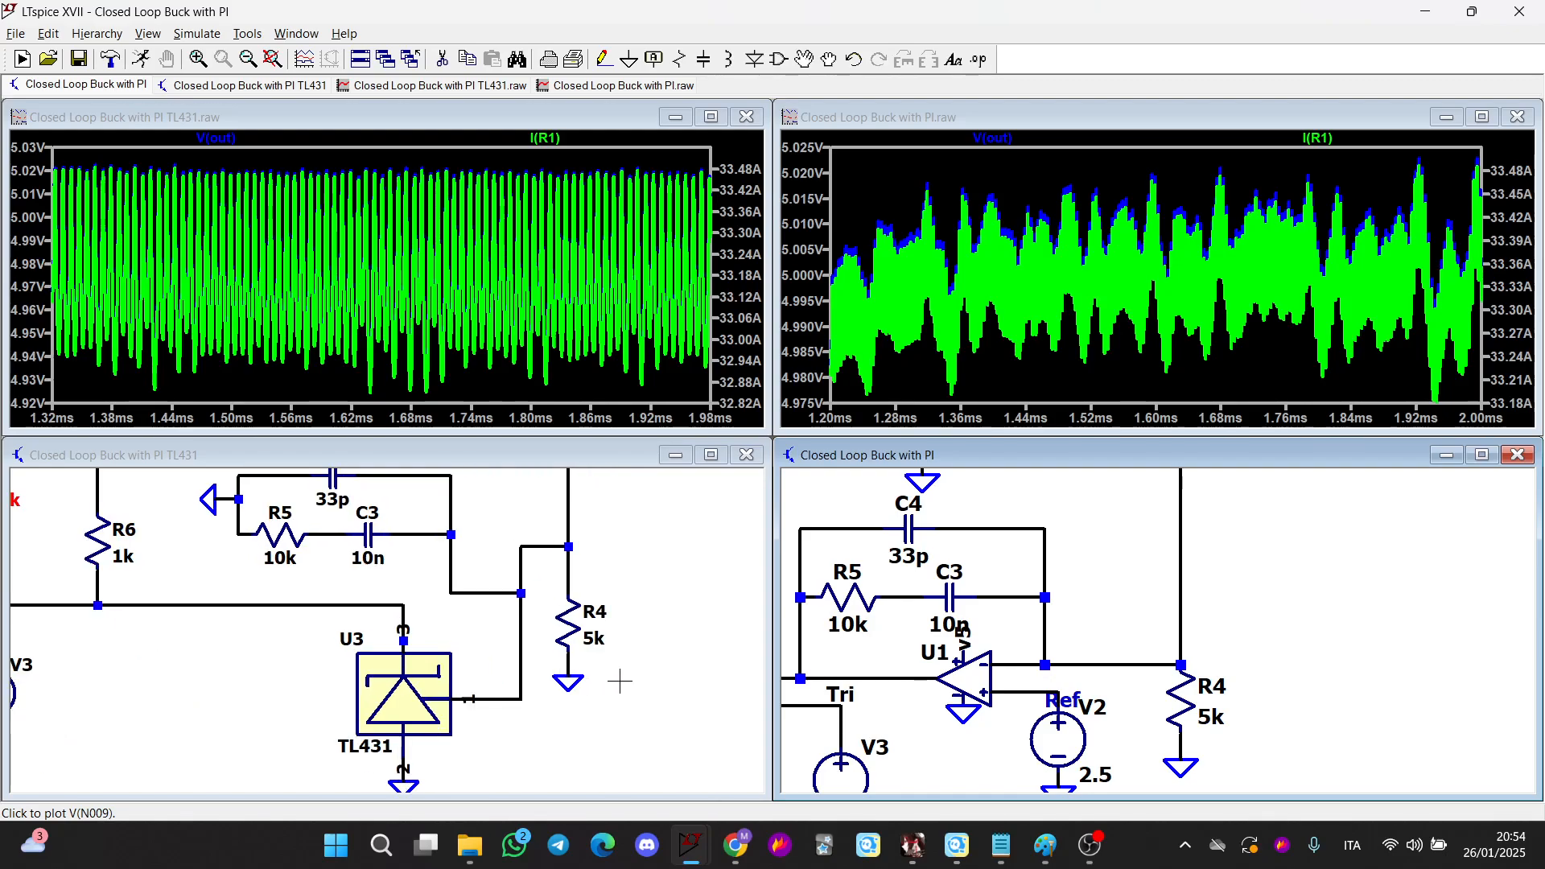
right_click(602, 641)
key("Return")
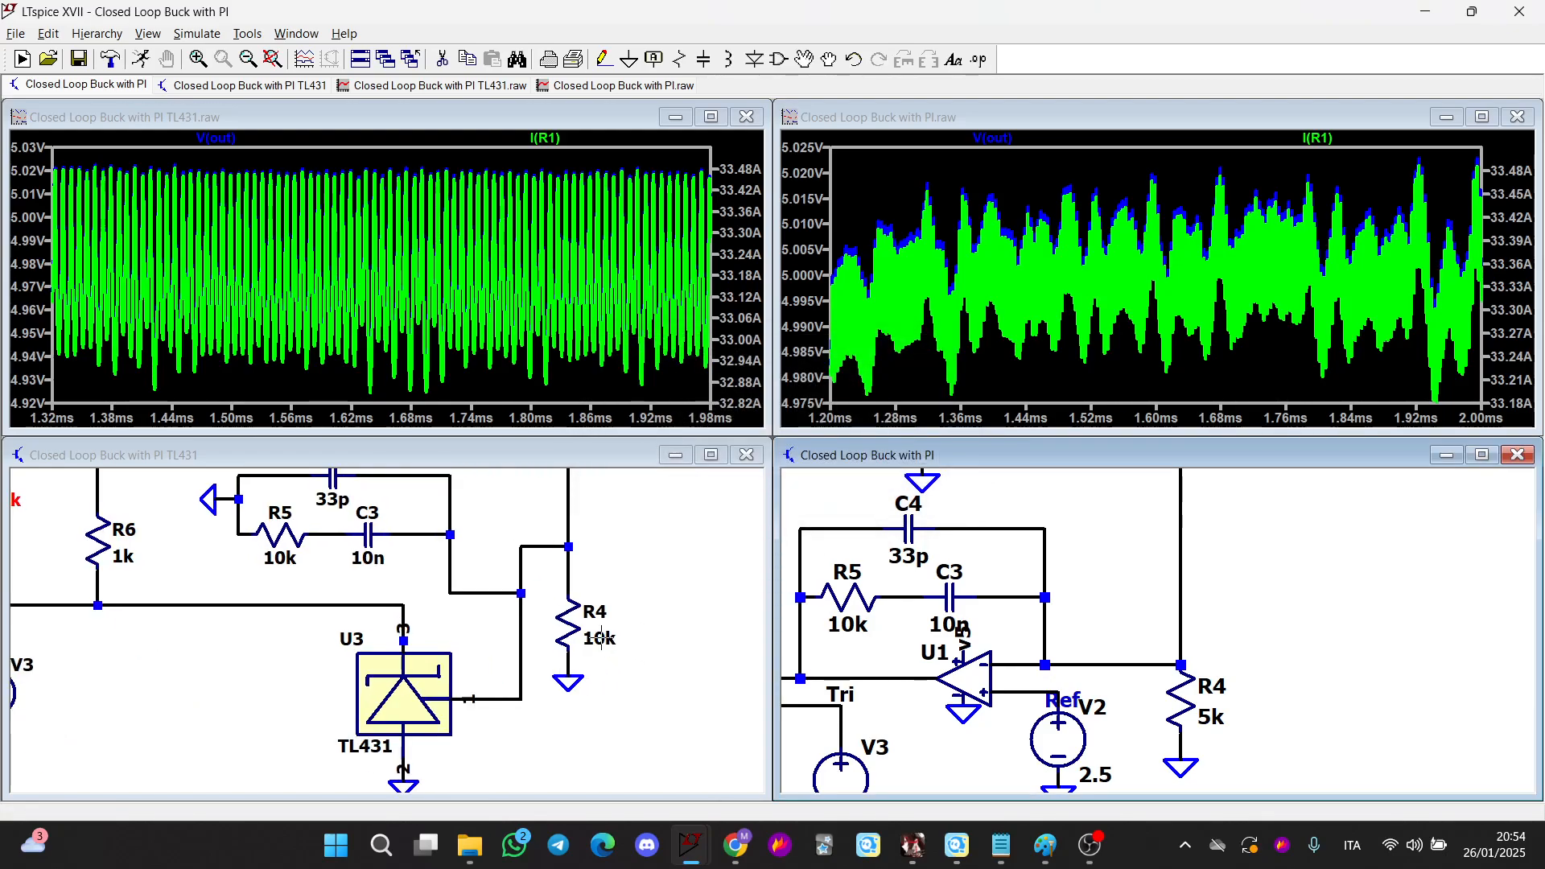
right_click(1176, 720)
type("10k")
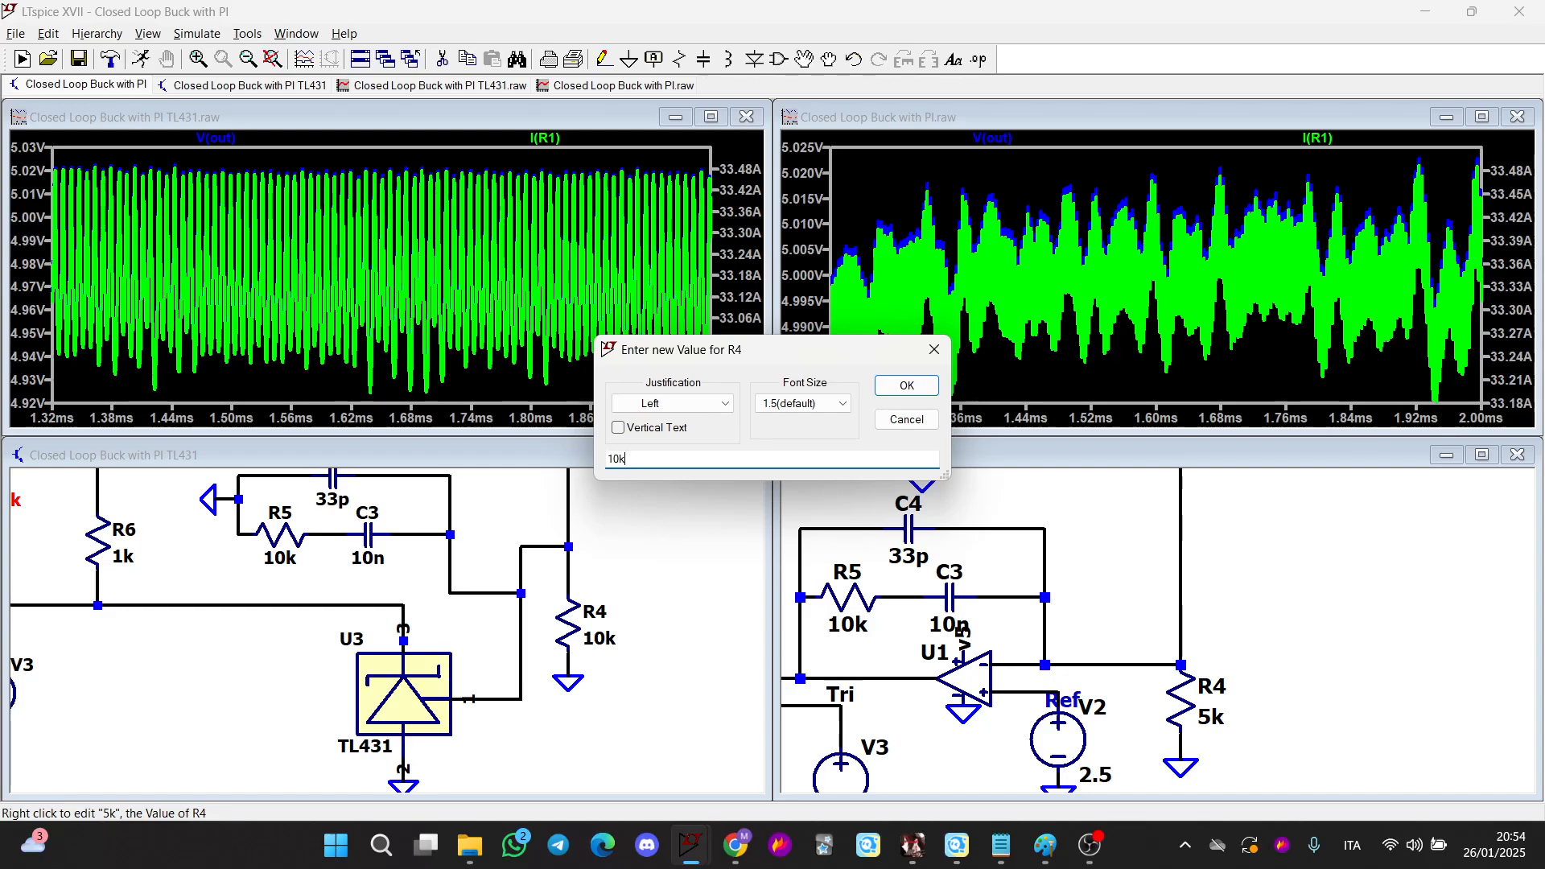
key("Return")
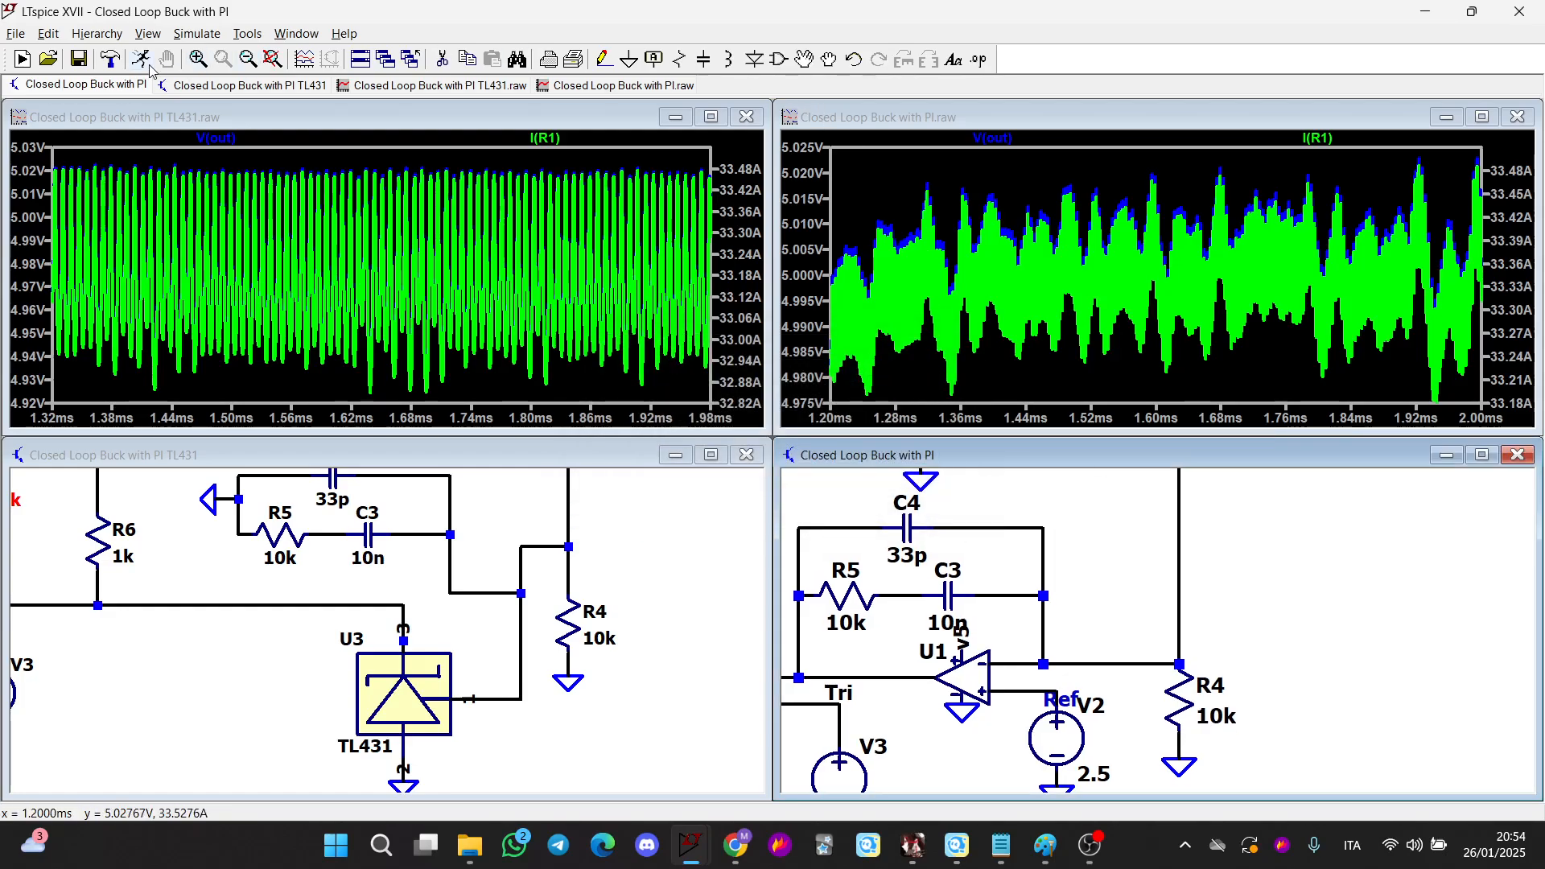
Run the op-amp PI buck simulation and zoom into the output response at the 1 ms load step
left_click(141, 60)
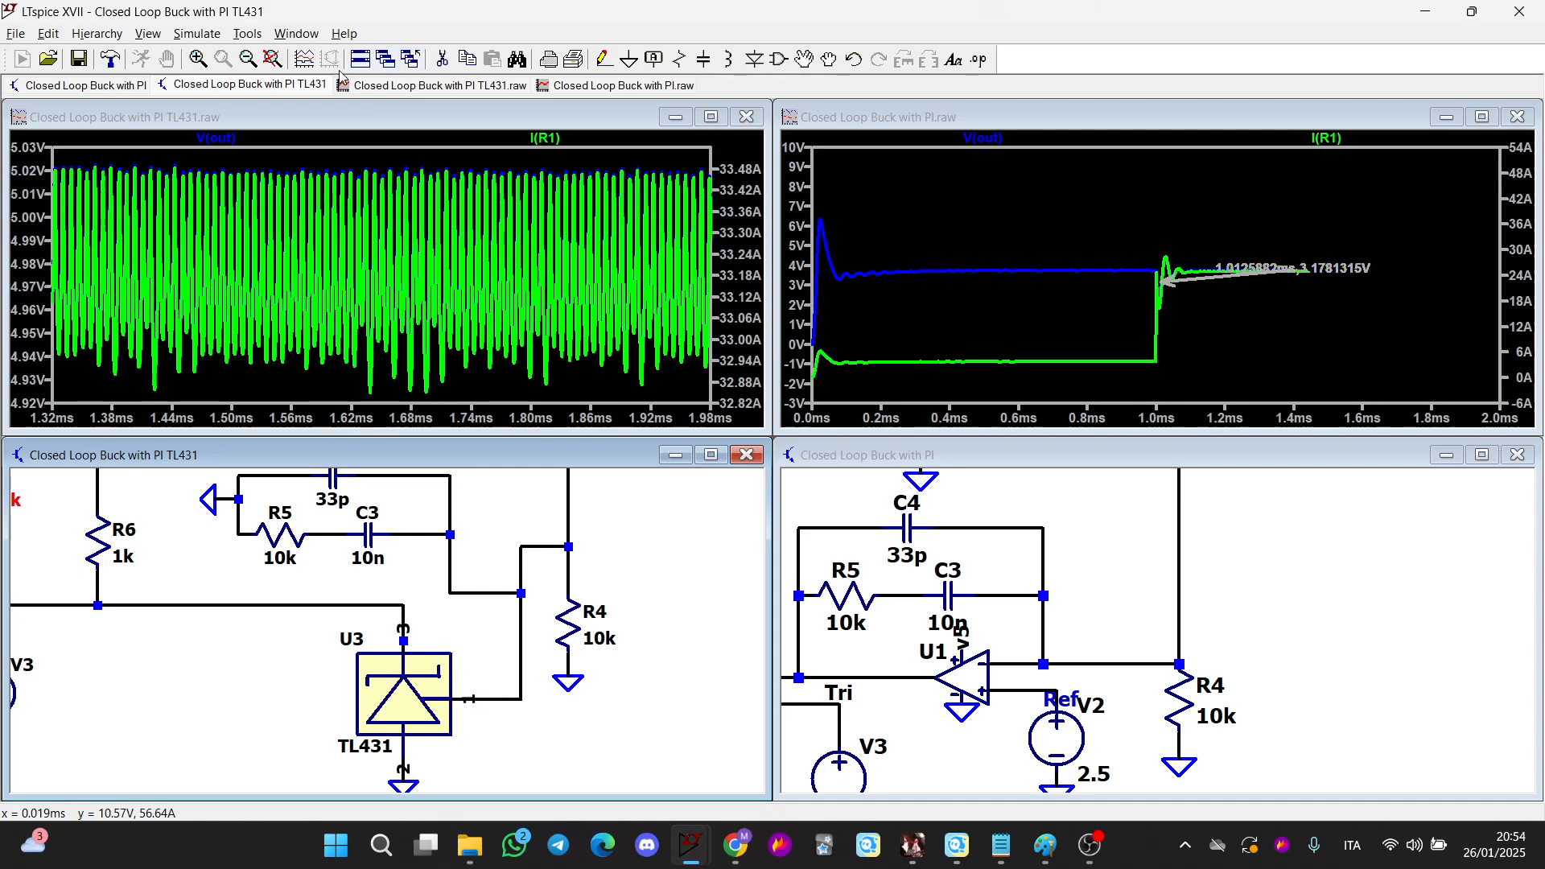
left_click(1113, 196)
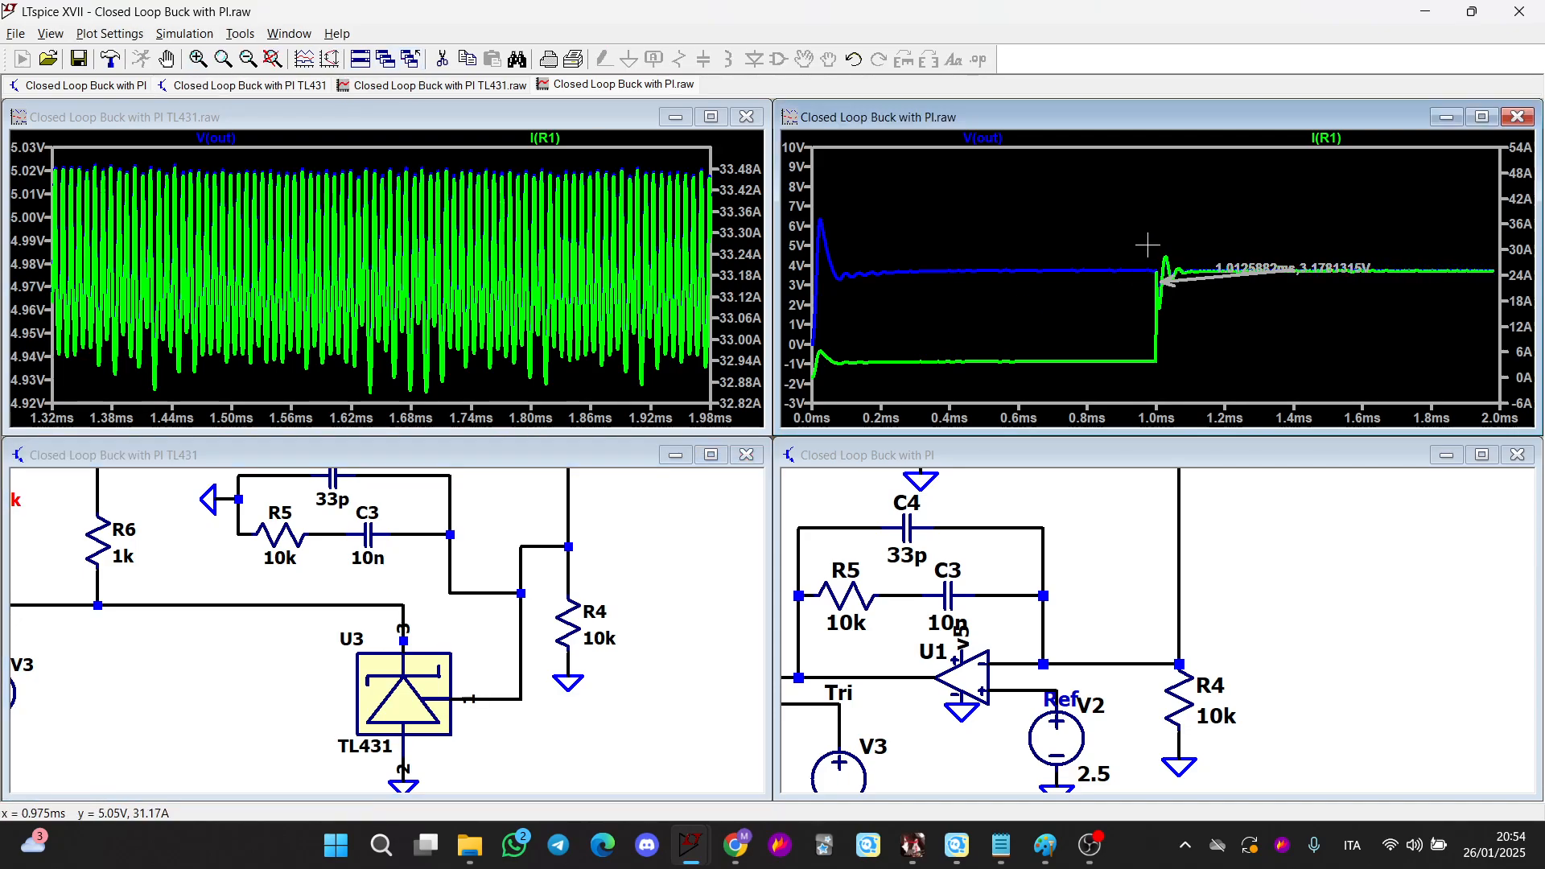
left_click_drag(1130, 174, 1247, 380)
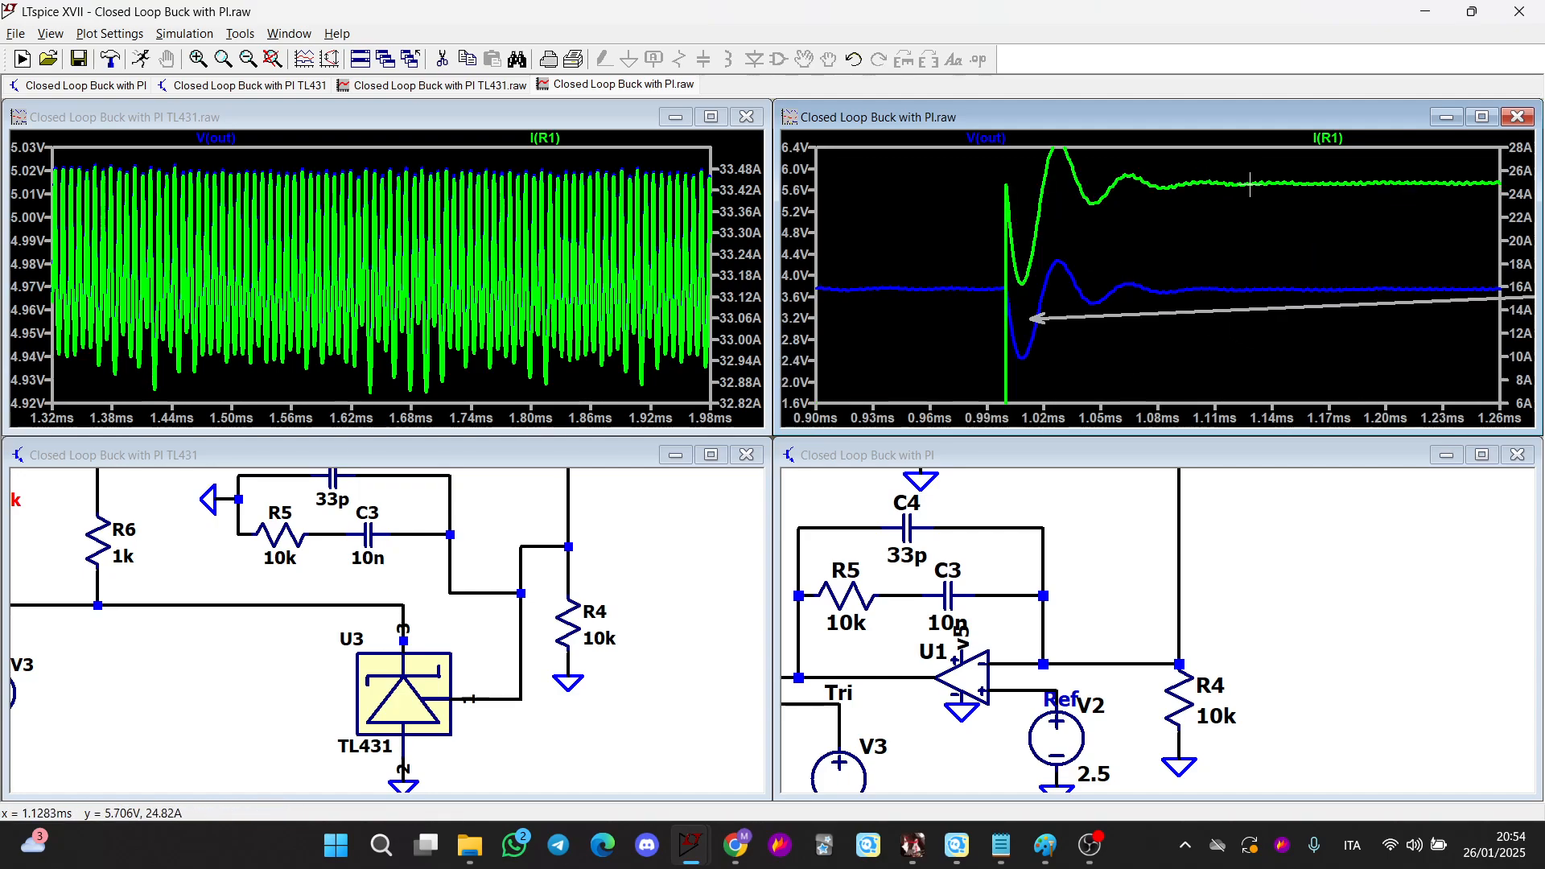
mouse_move(1318, 167)
left_mouse_down()
mouse_move(1440, 169)
mouse_move(1525, 198)
mouse_move(1287, 143)
left_mouse_up()
Run the TL431 buck simulation, zoom into the steady-state output ripple and attach a cursor to V(out)
left_click(614, 511)
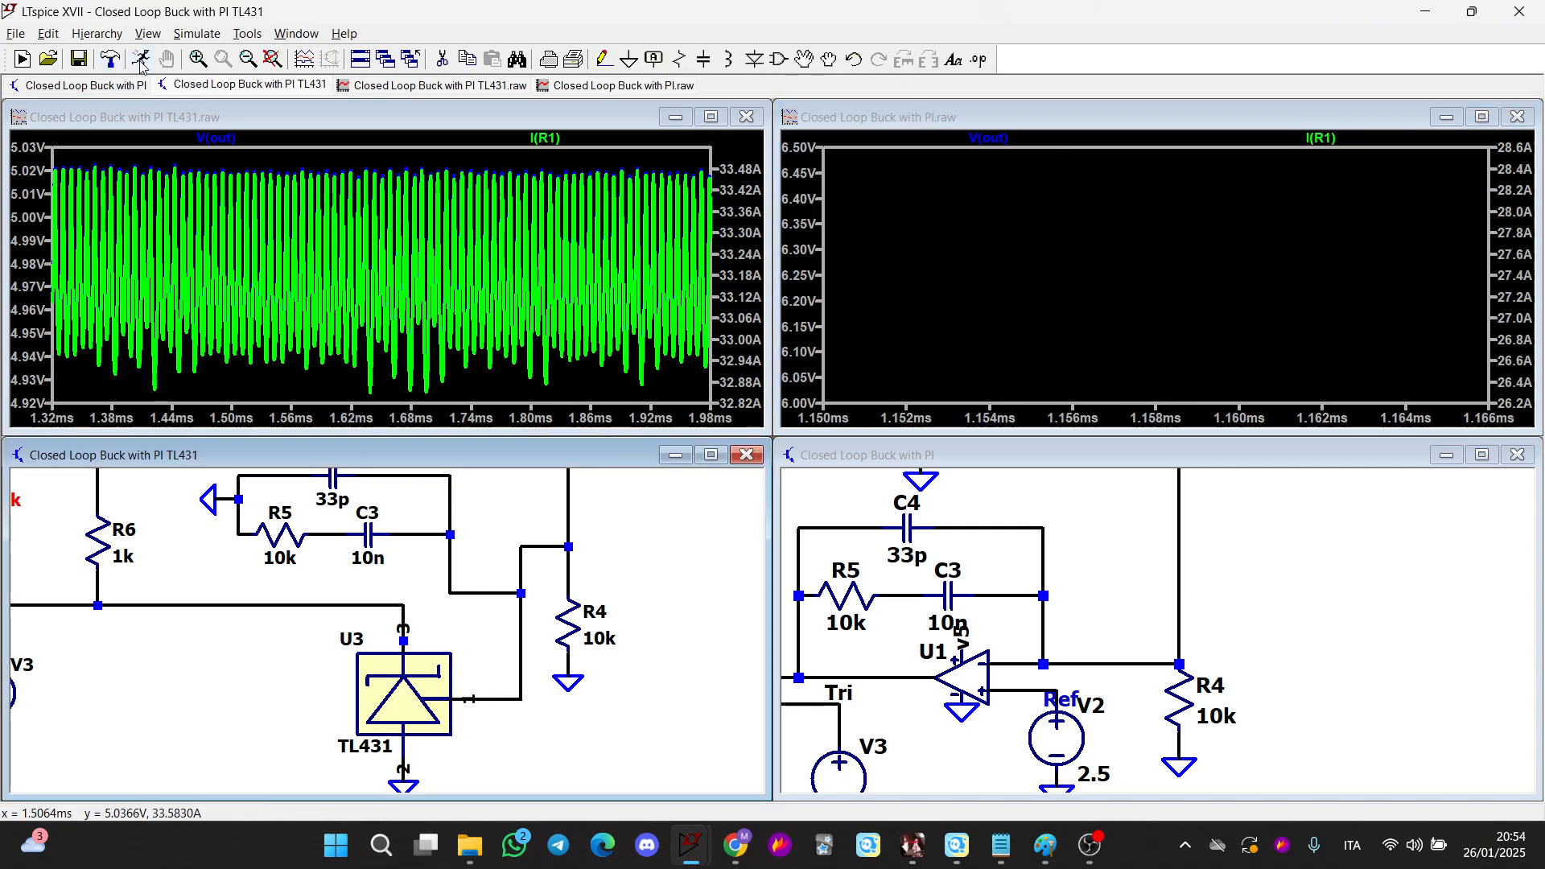
left_click(140, 60)
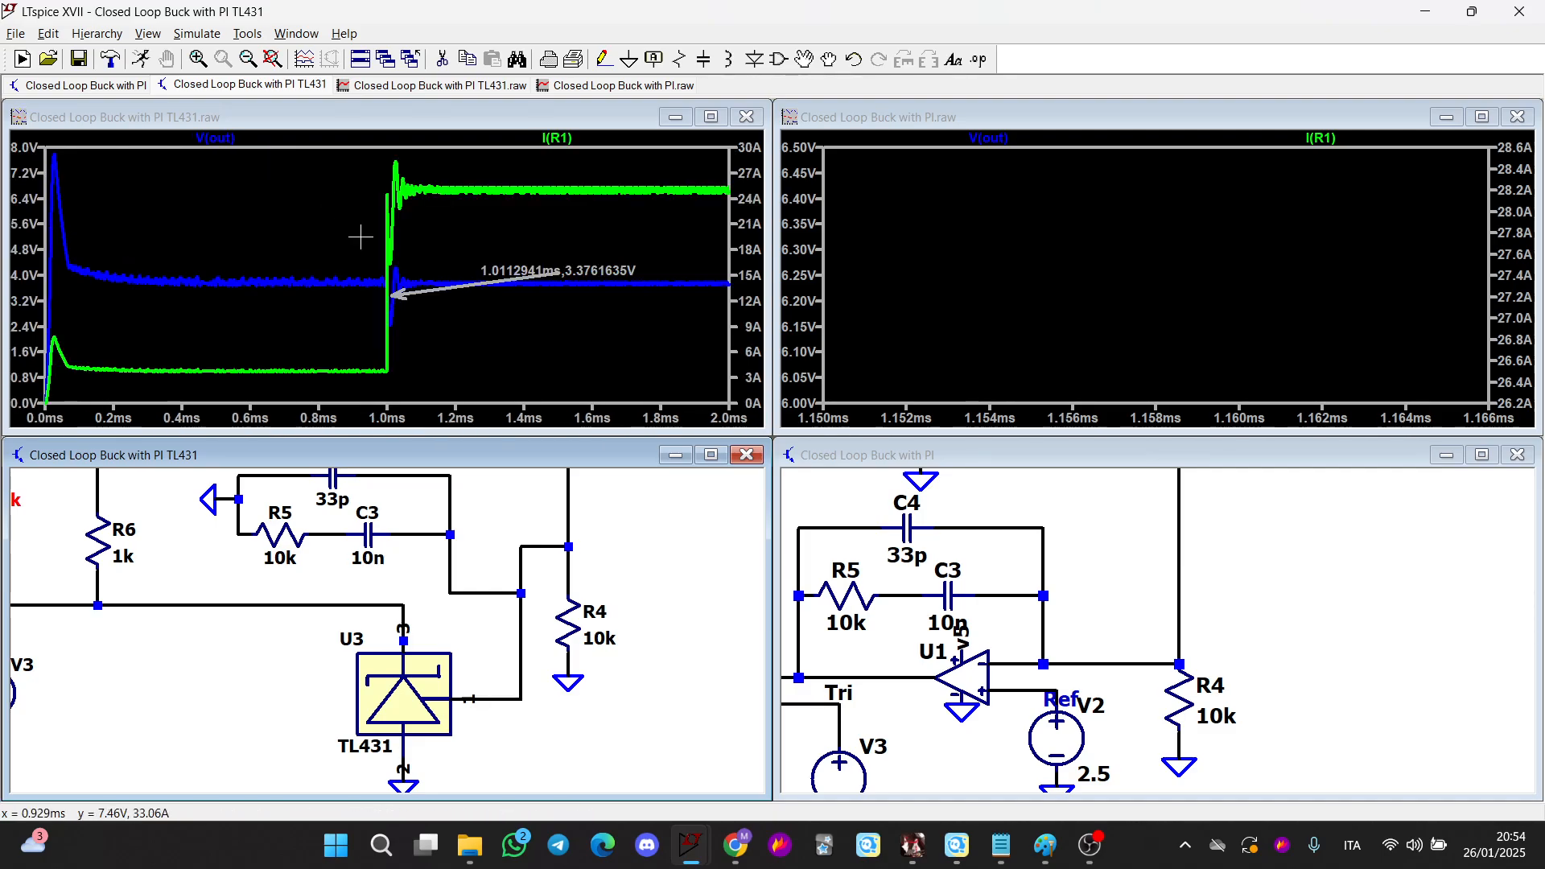
left_click_drag(577, 316, 704, 295)
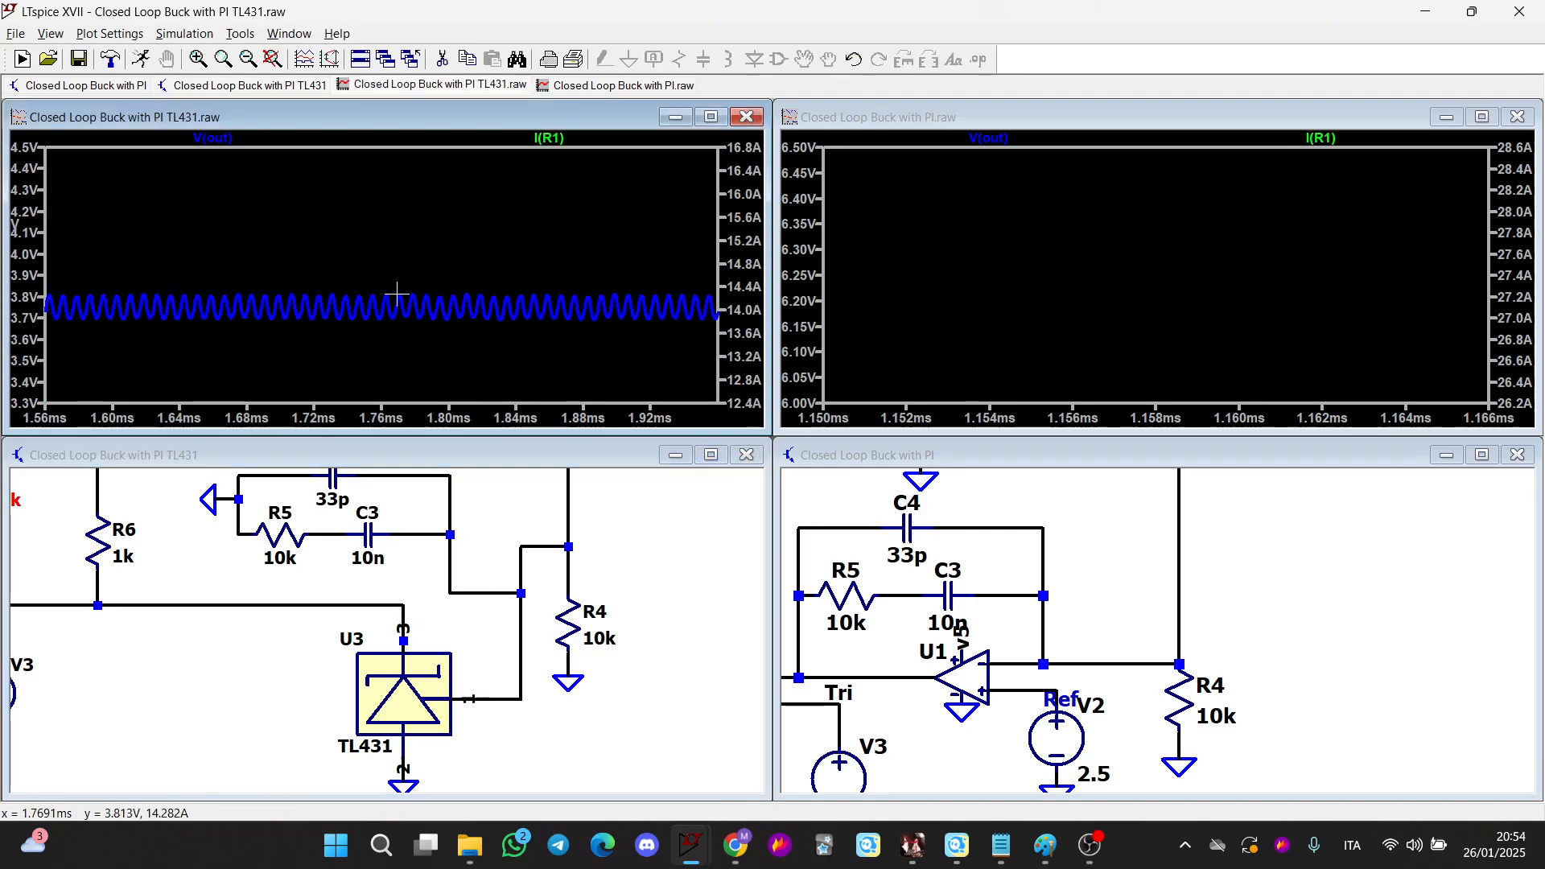
left_click_drag(129, 296, 306, 329)
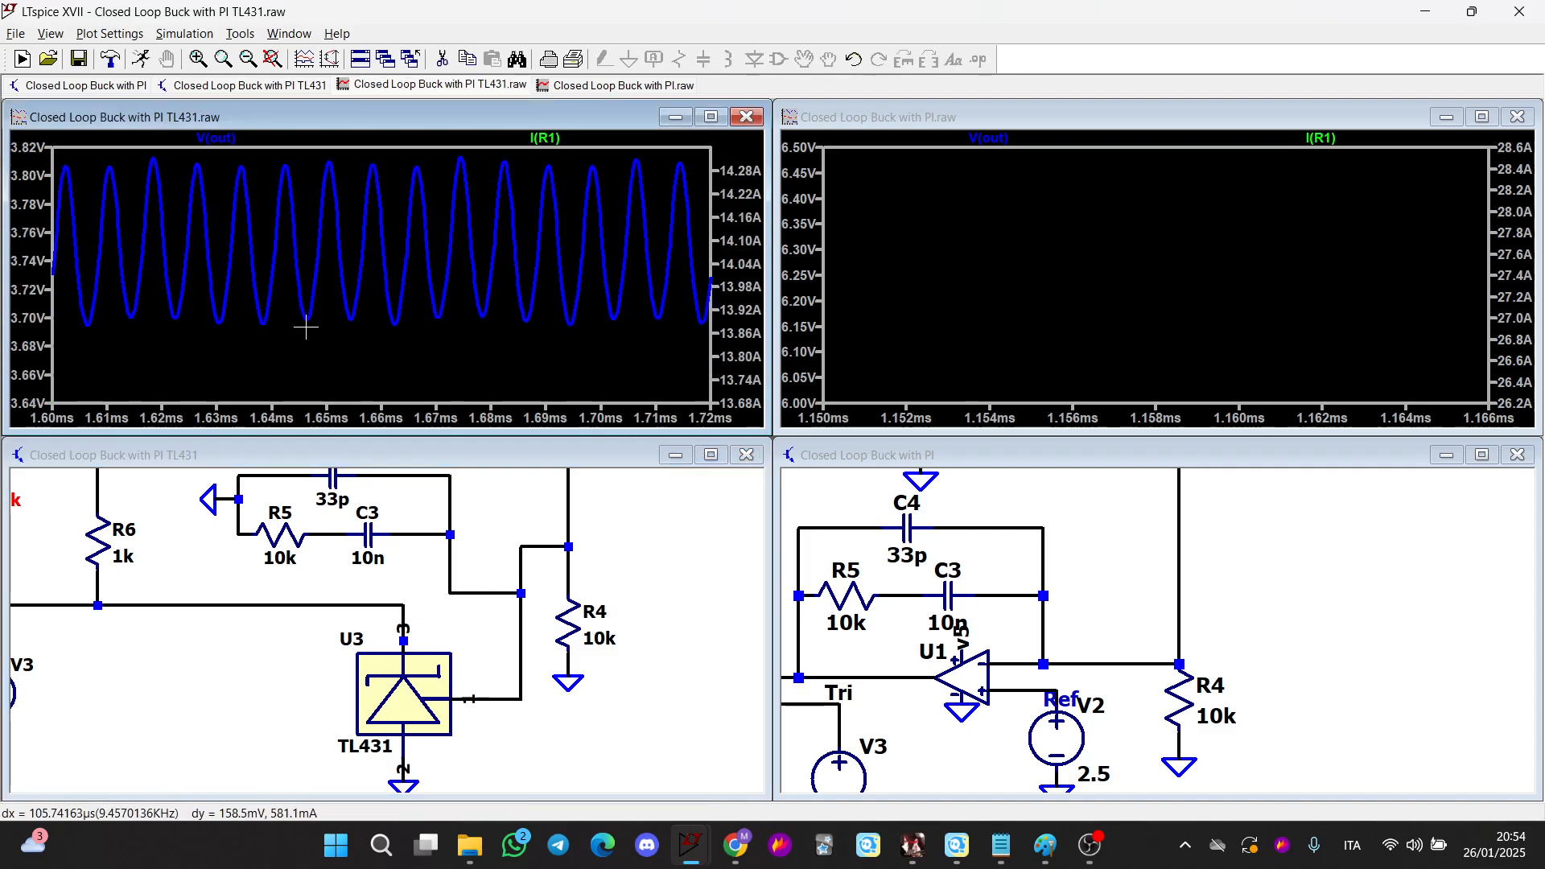
left_click(215, 137)
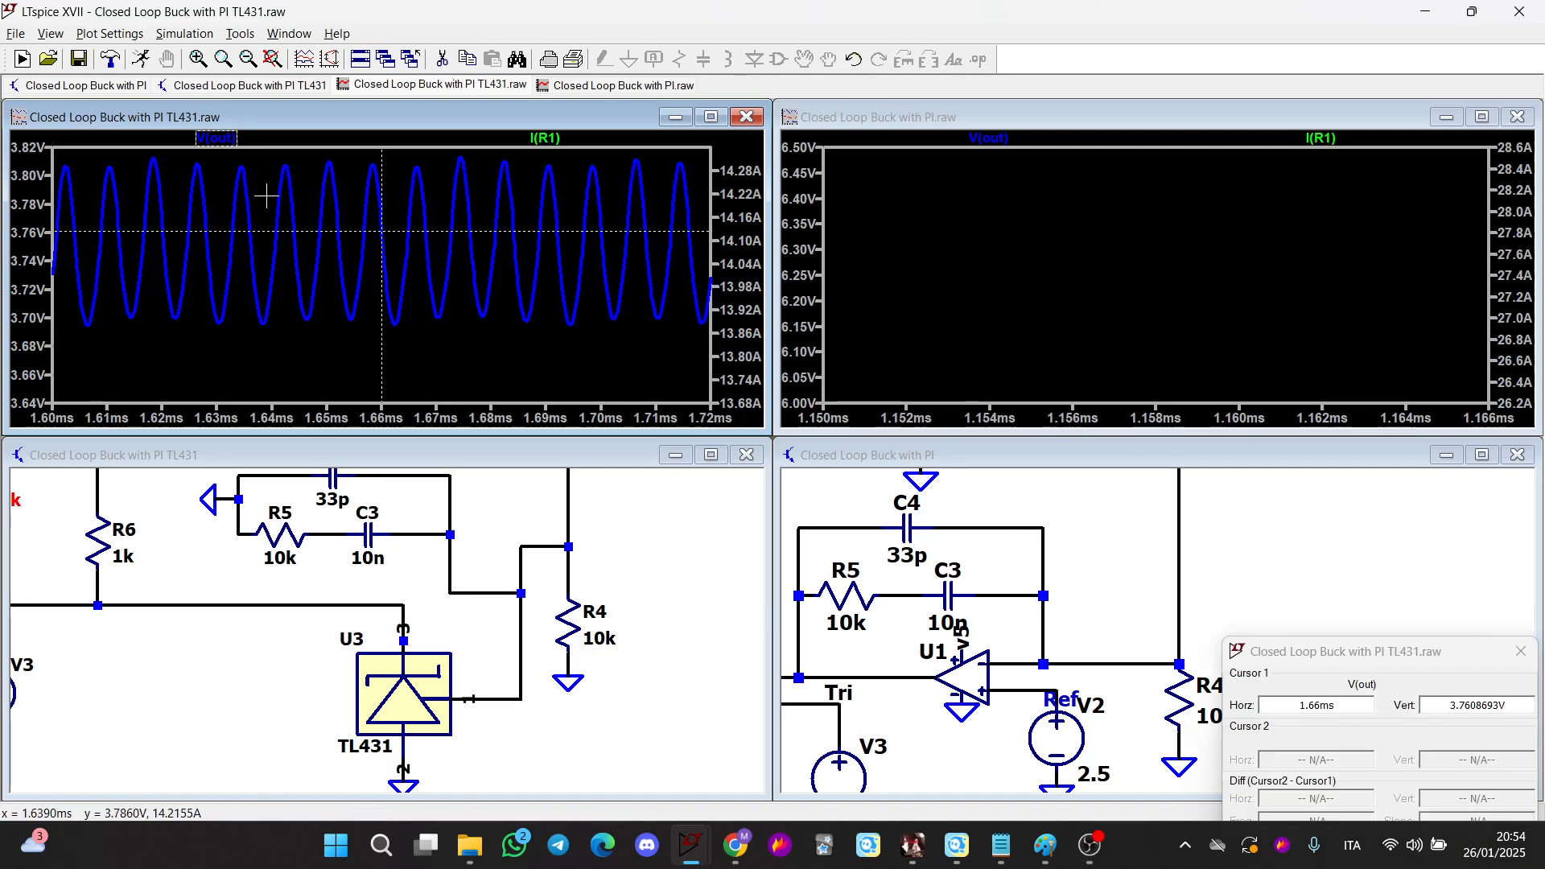
left_click_drag(373, 228, 353, 225)
Set the TL431 circuit's output capacitor C1 to 100µ
scroll(290, 563, "down", 3)
left_click_drag(273, 451, 291, 568)
right_click(288, 551)
type("10")
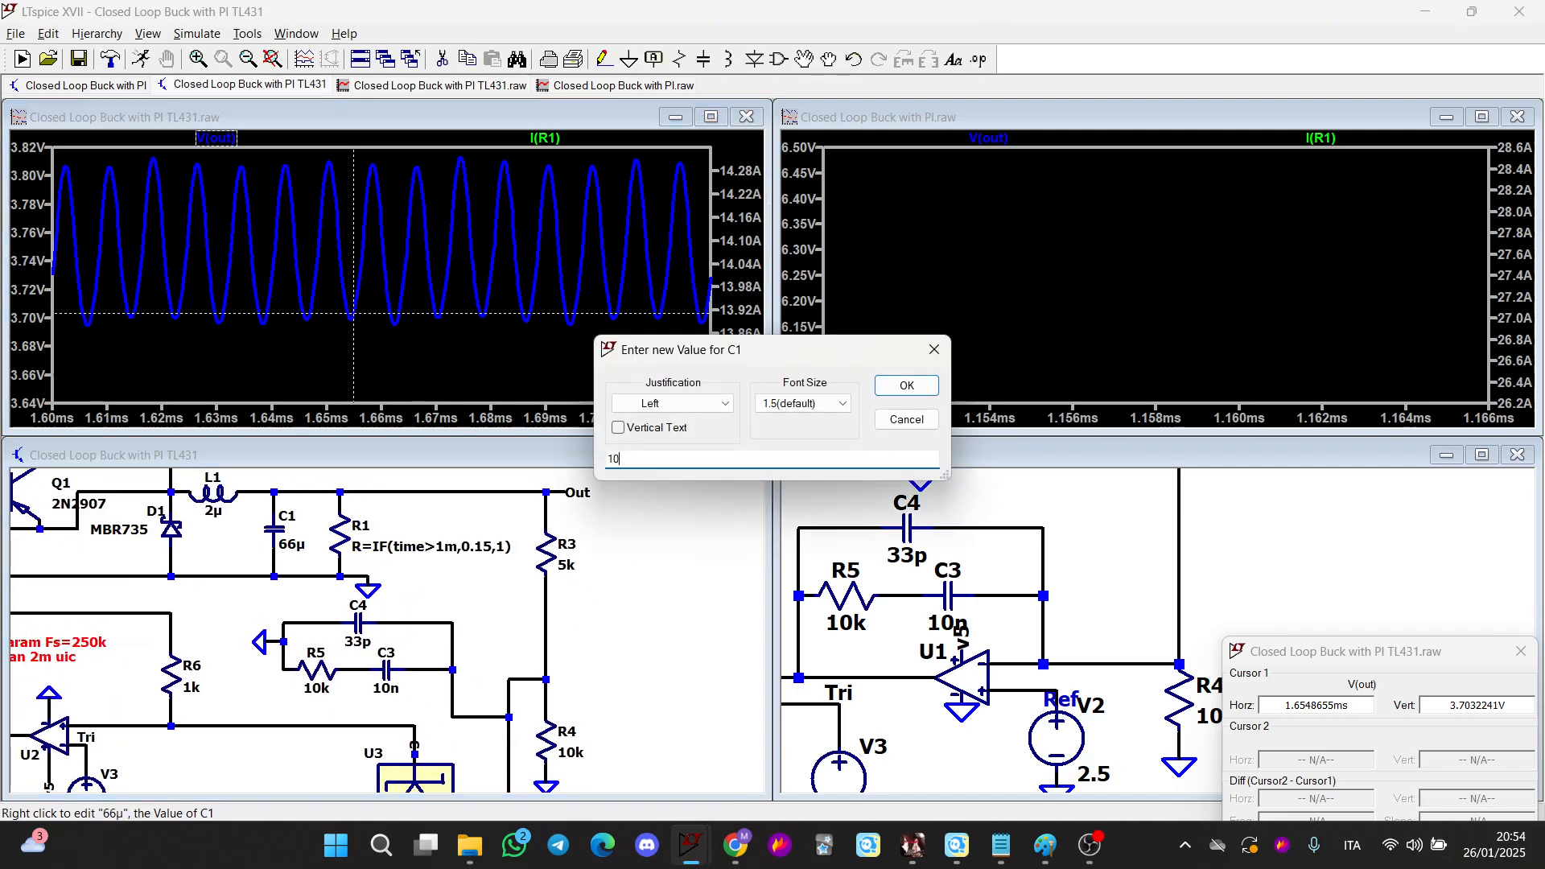
type("0u")
key("Return")
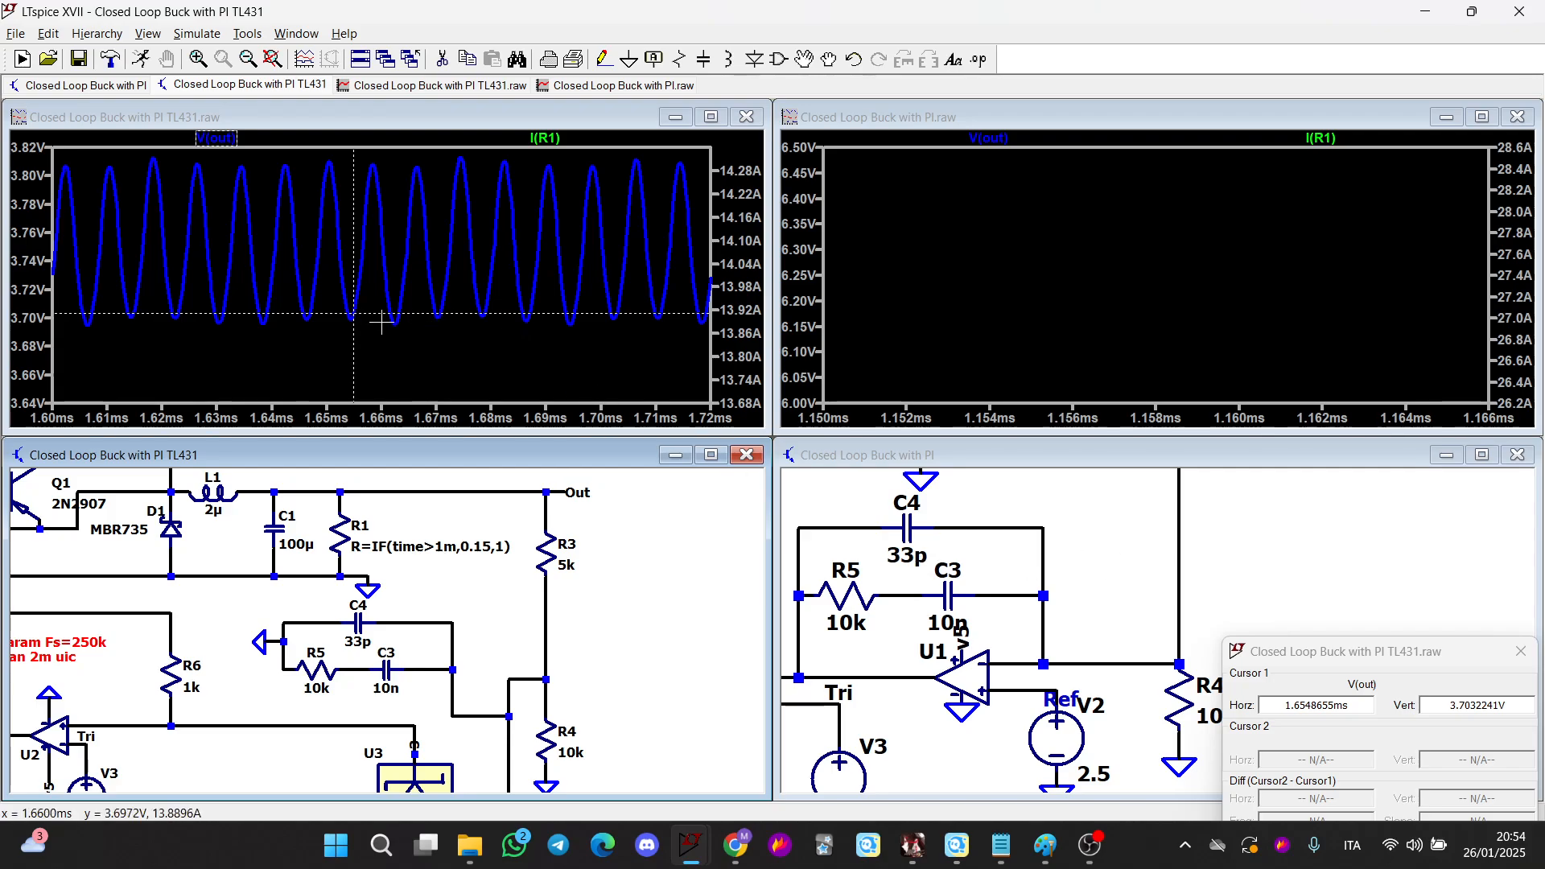
Measure the period of the V(out) ripple with two cursors, then close the cursor readout
left_click(216, 138)
left_click_drag(354, 235, 392, 239)
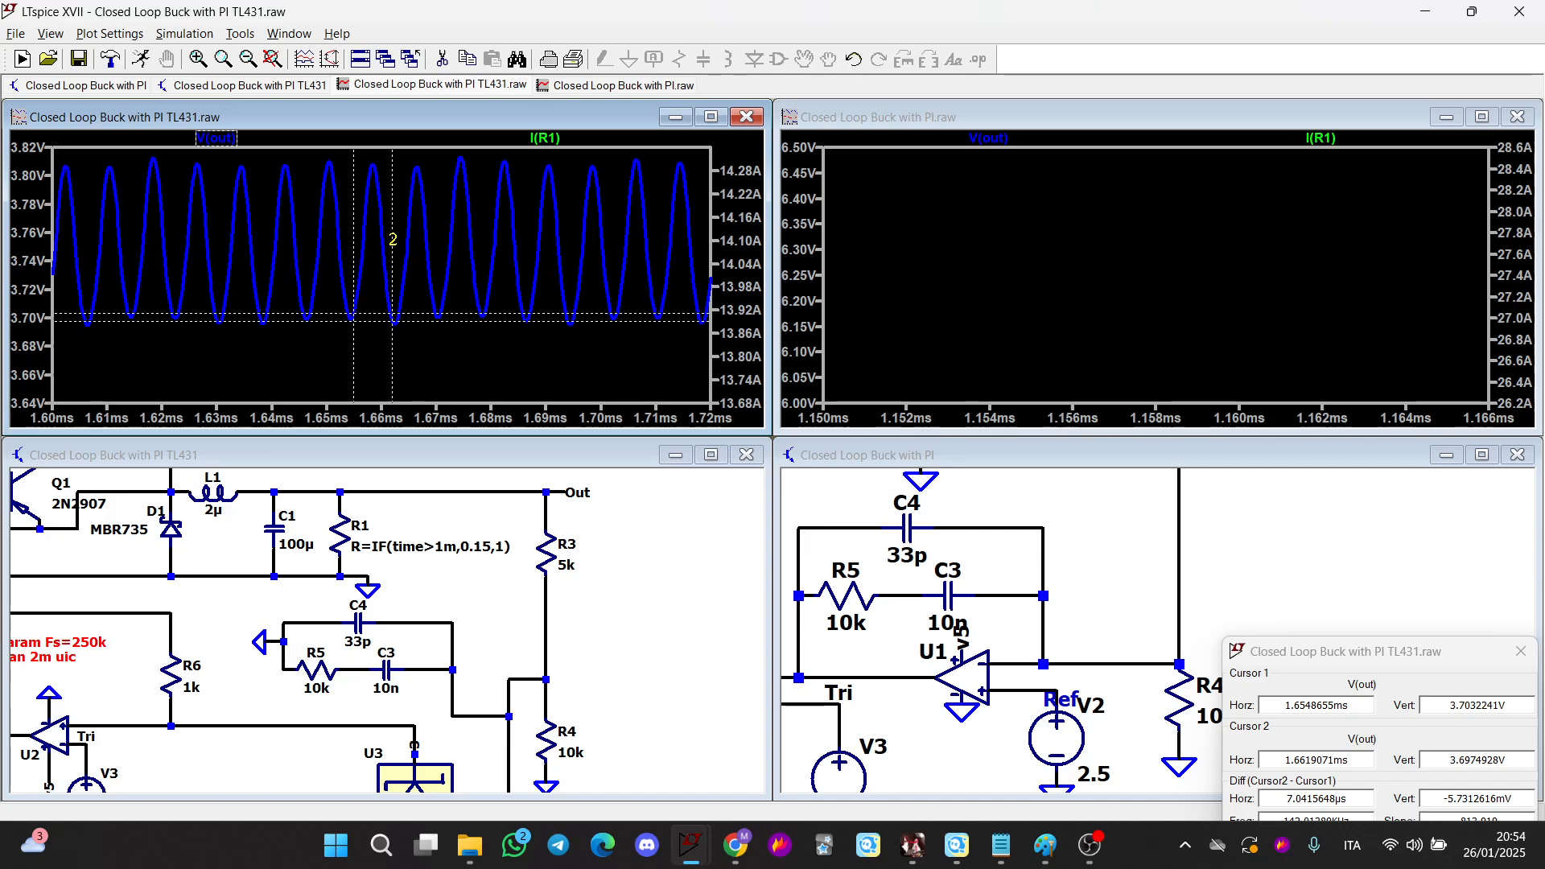
left_click_drag(1303, 653, 1243, 563)
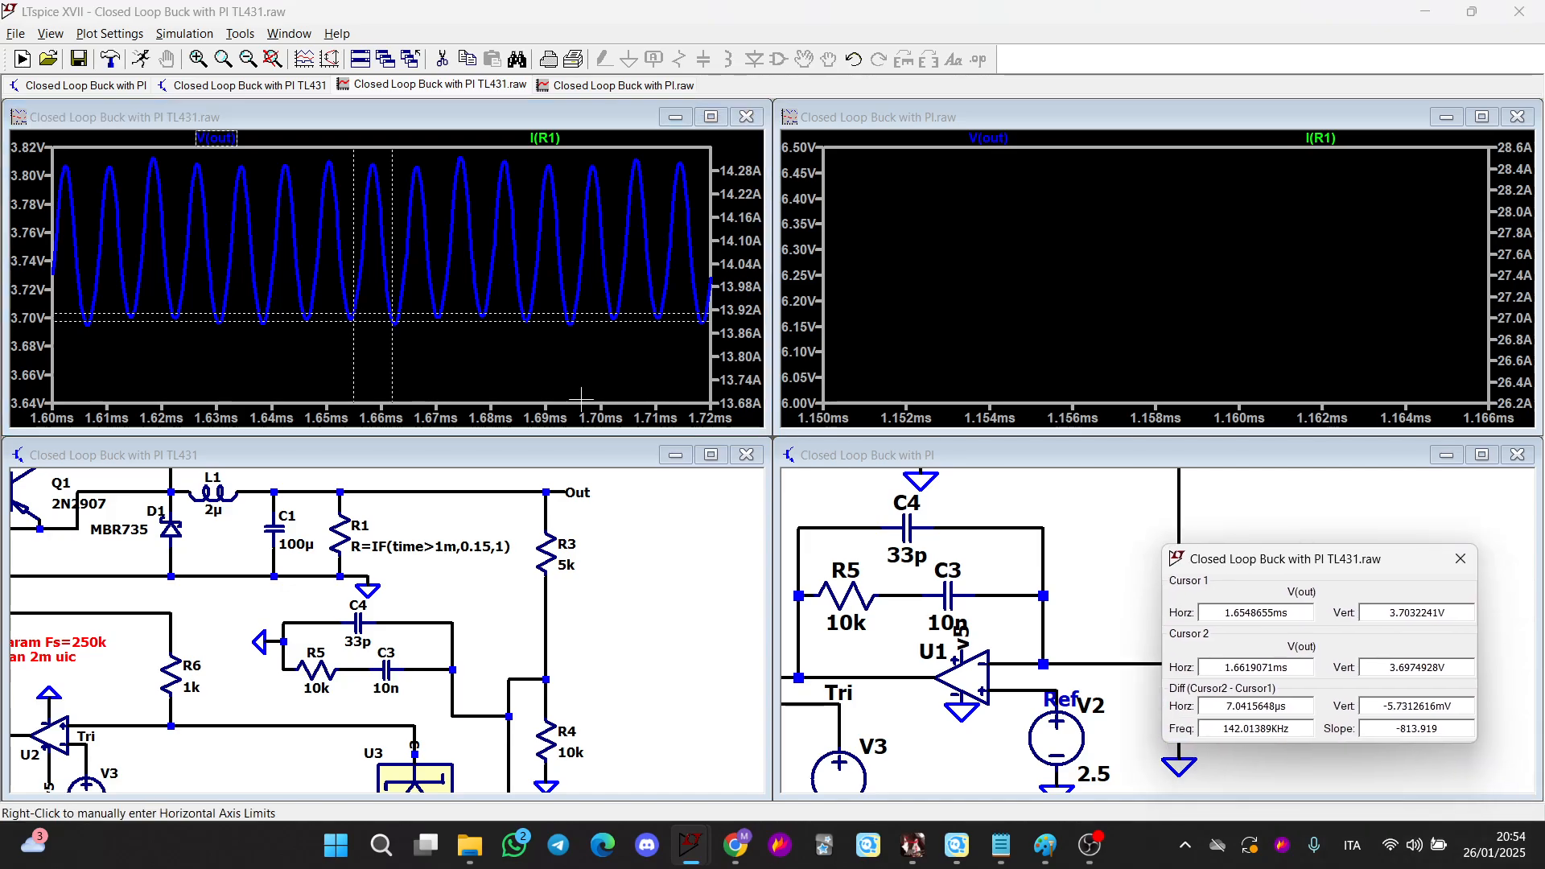
mouse_move(354, 315)
left_mouse_down()
mouse_move(436, 335)
mouse_move(395, 336)
left_mouse_up()
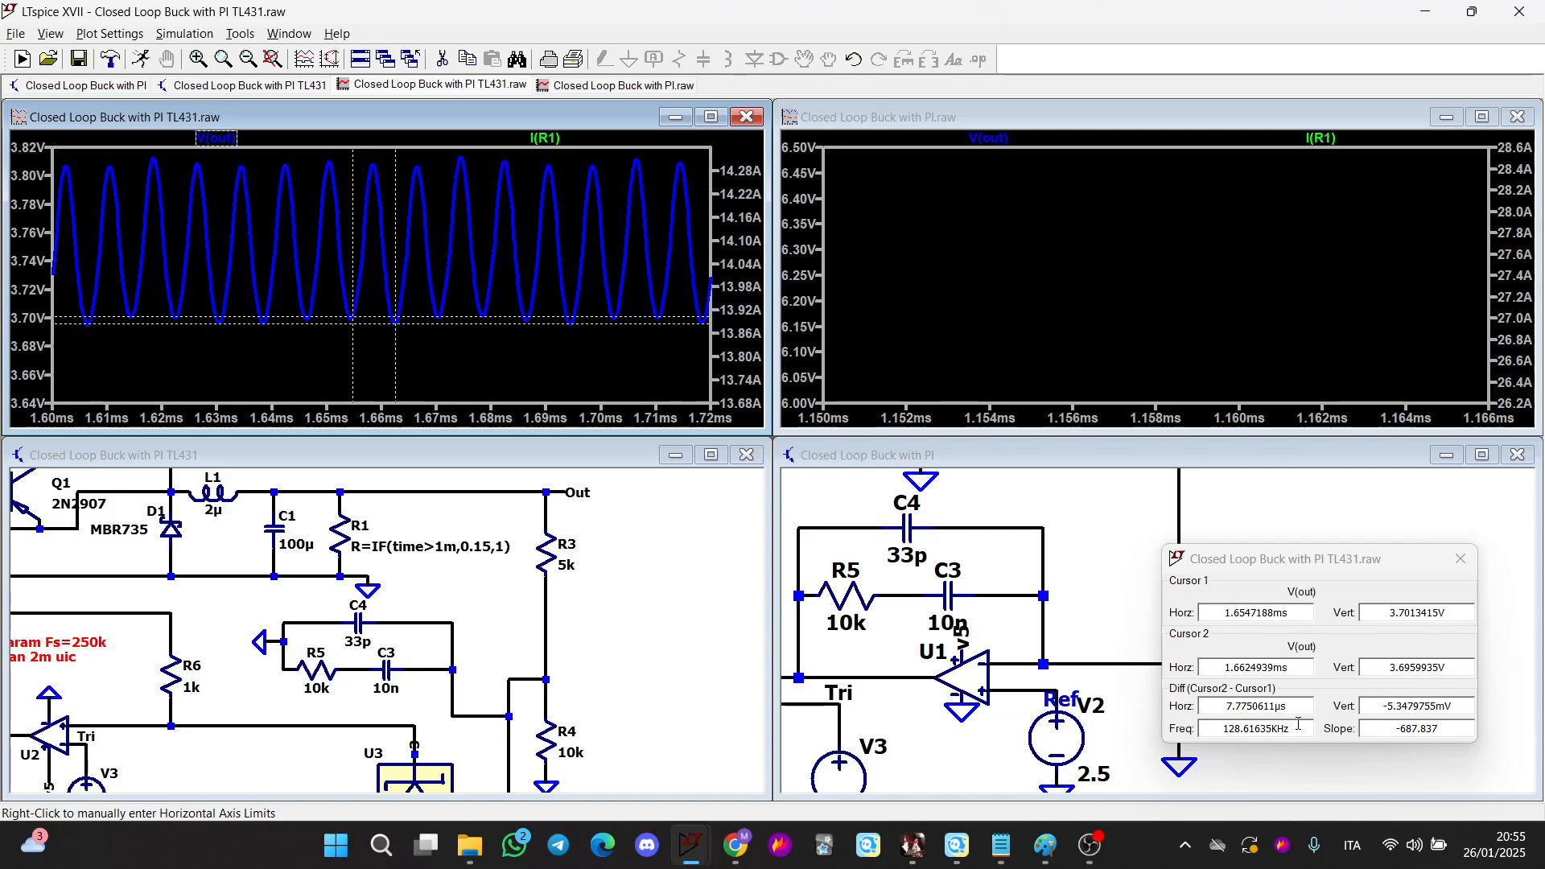
left_click(1460, 558)
Rerun the TL431 buck simulation and zoom into the output ripple after the load step
scroll(608, 563, "down", 3)
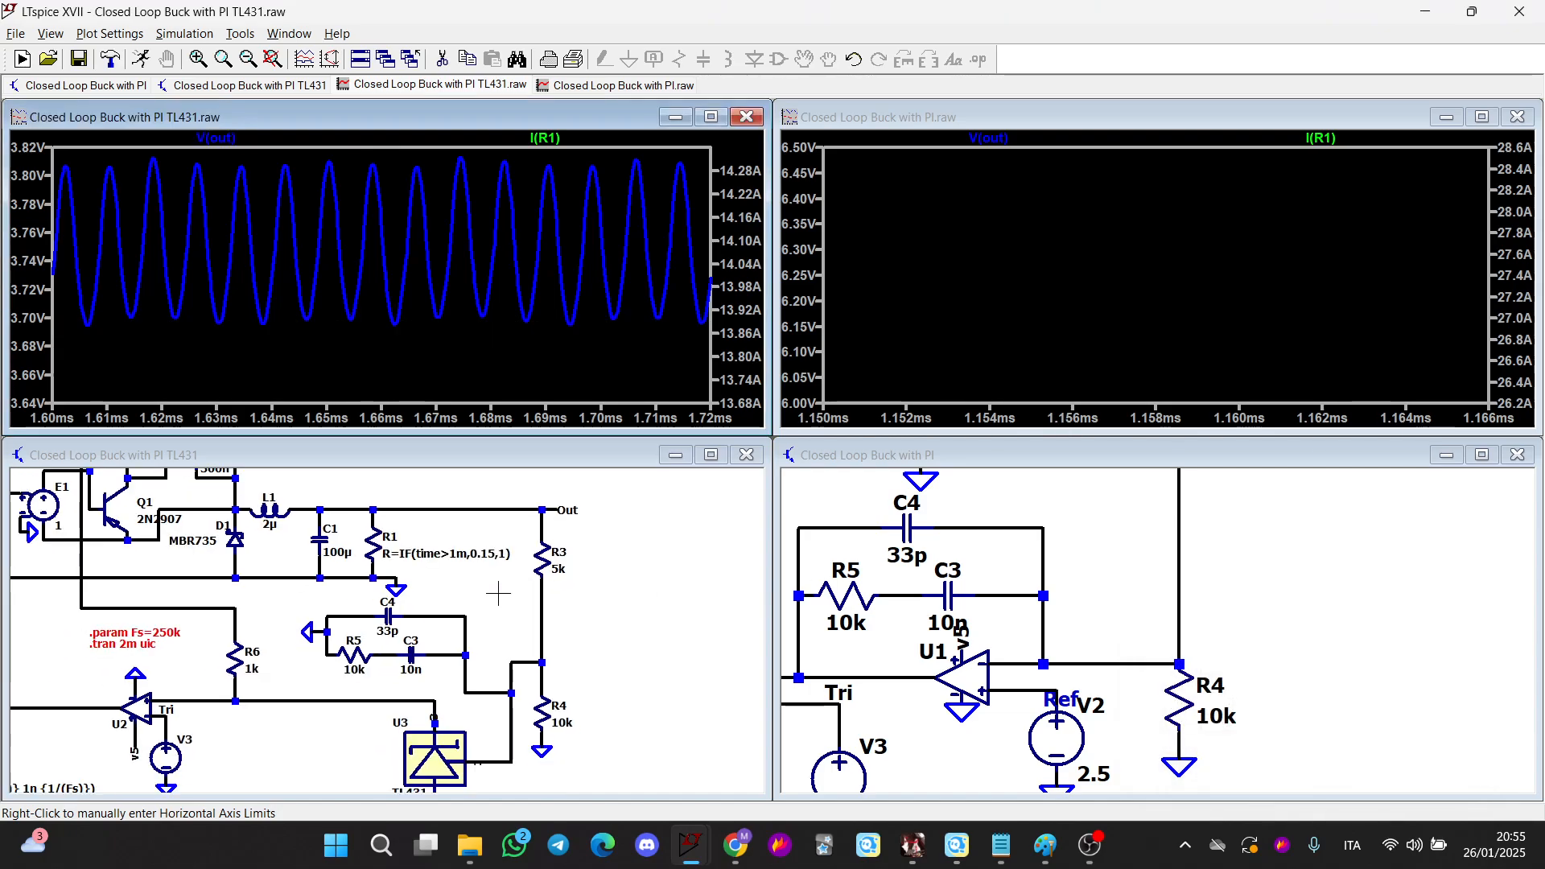
left_click_drag(608, 563, 610, 591)
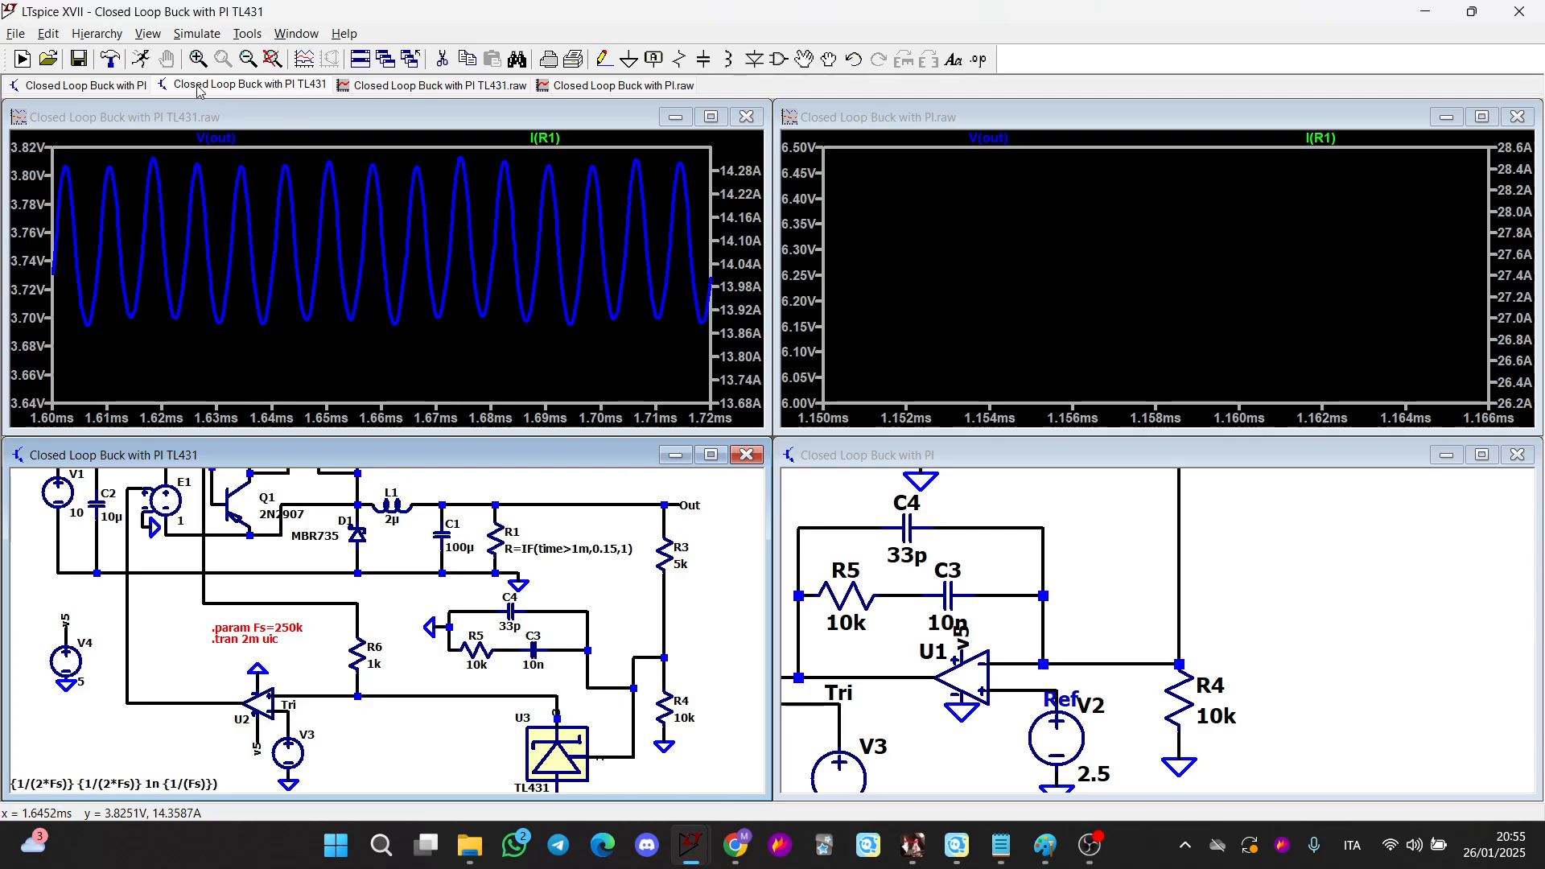
left_click(141, 59)
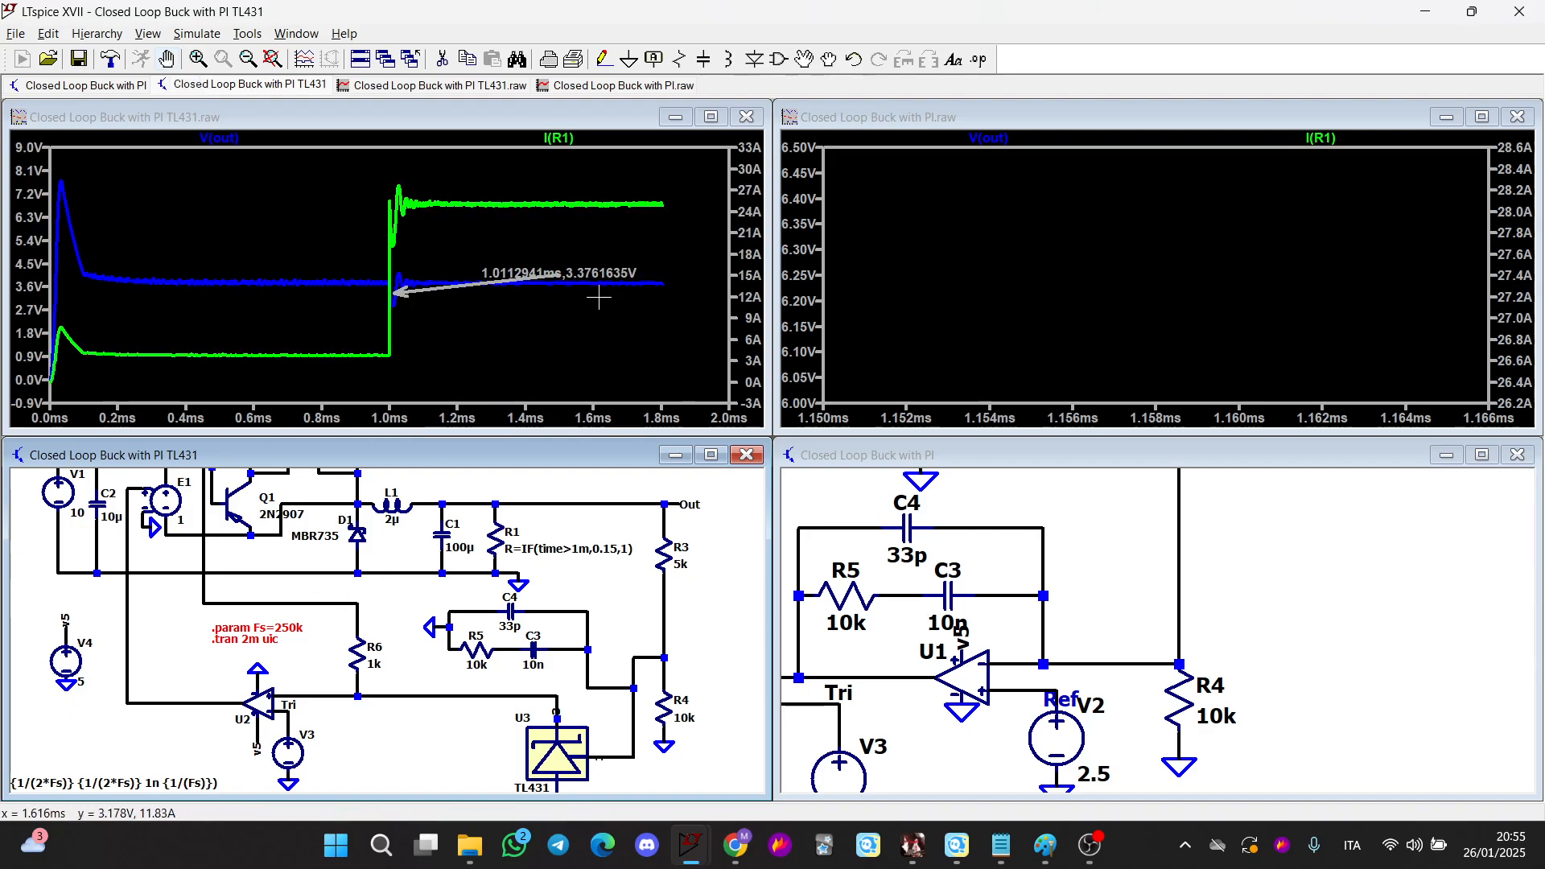
mouse_move(532, 176)
left_mouse_down()
mouse_move(632, 203)
mouse_move(631, 302)
left_mouse_up()
left_click_drag(278, 328, 514, 359)
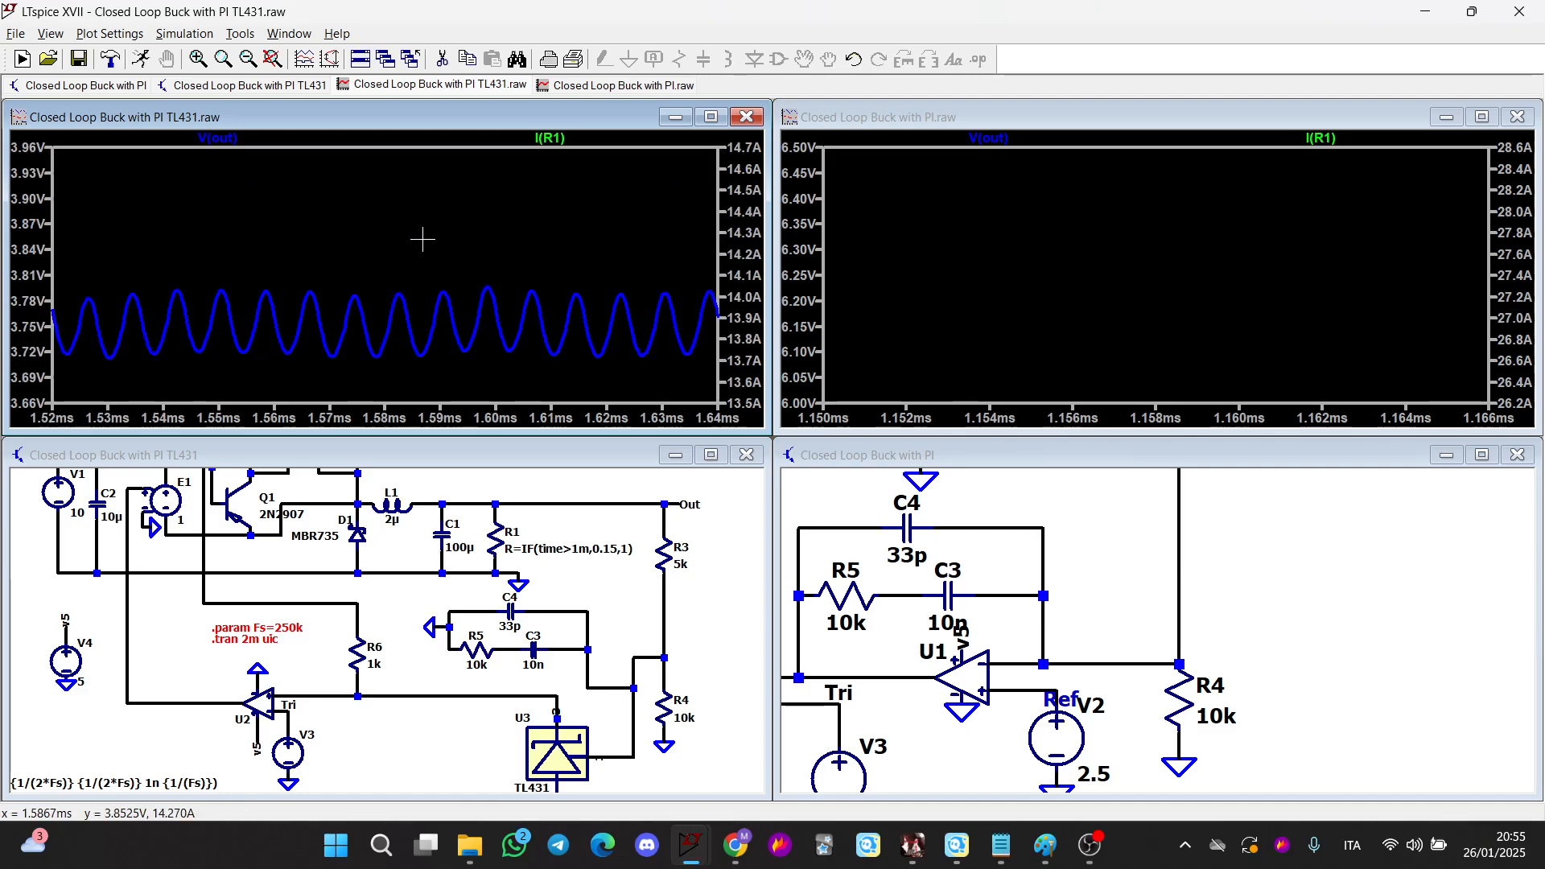
key("ctrl+y")
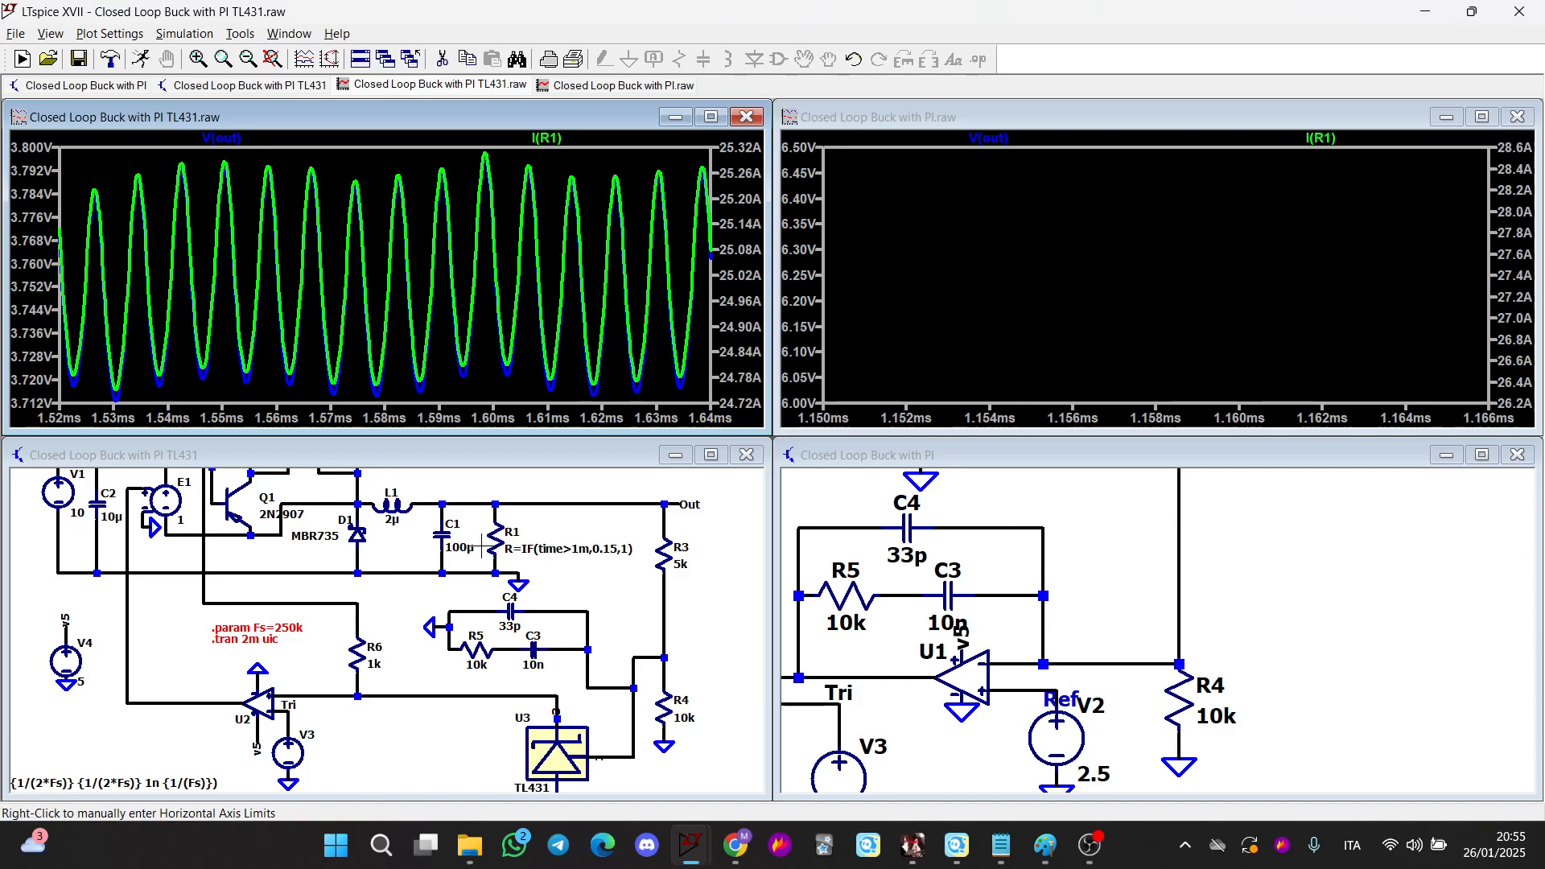
left_click_drag(293, 404, 454, 186)
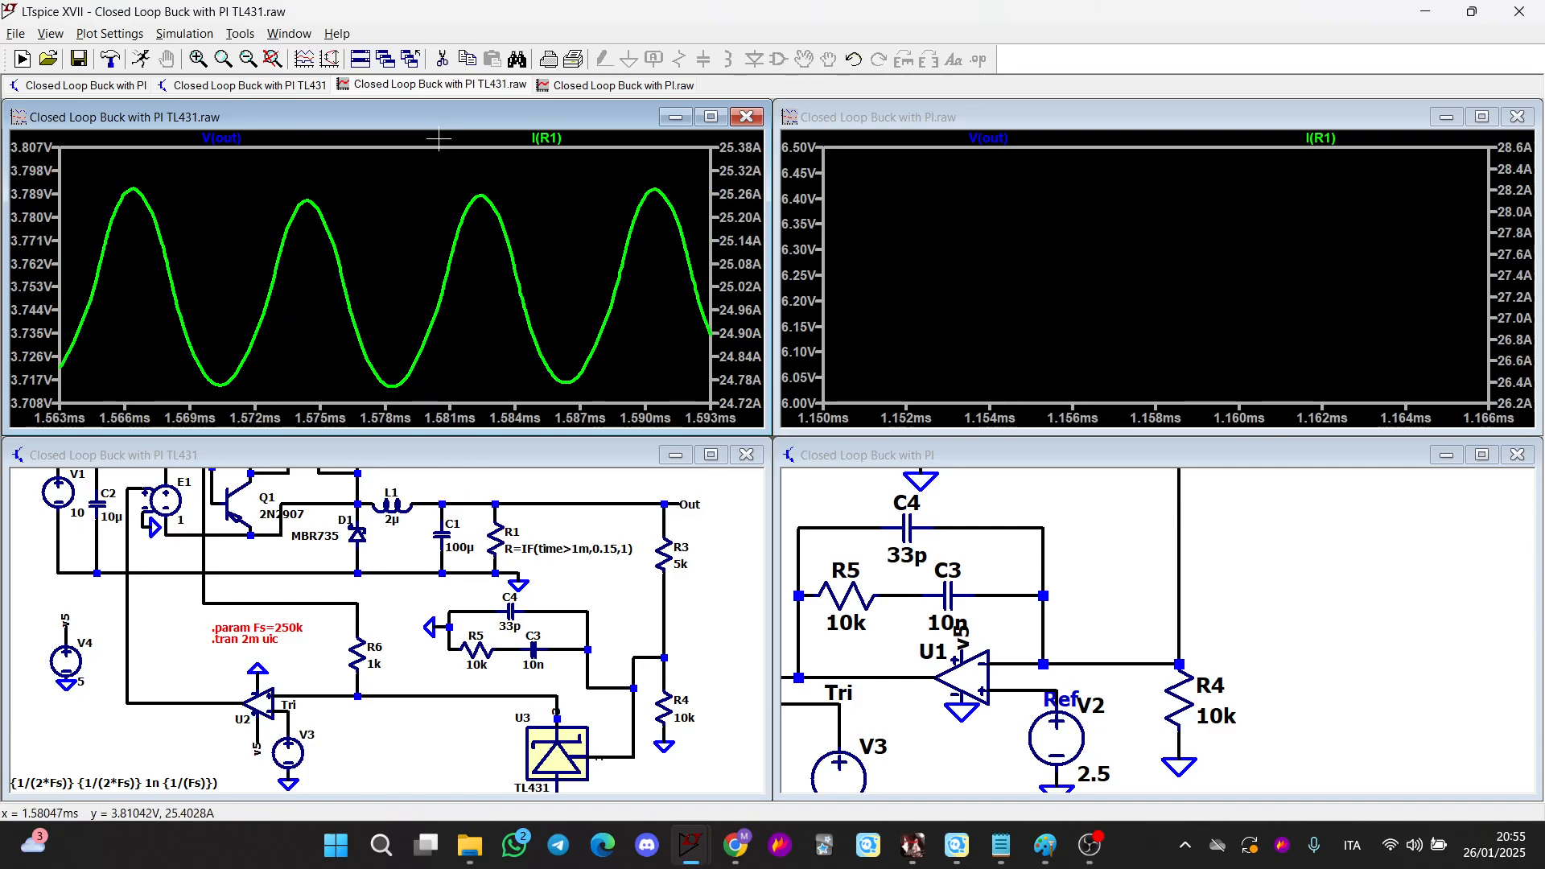
Pan and zoom over the TL431 buck schematic to review the switching stage and driver
scroll(438, 514, "up", 1)
left_click_drag(563, 706, 528, 707)
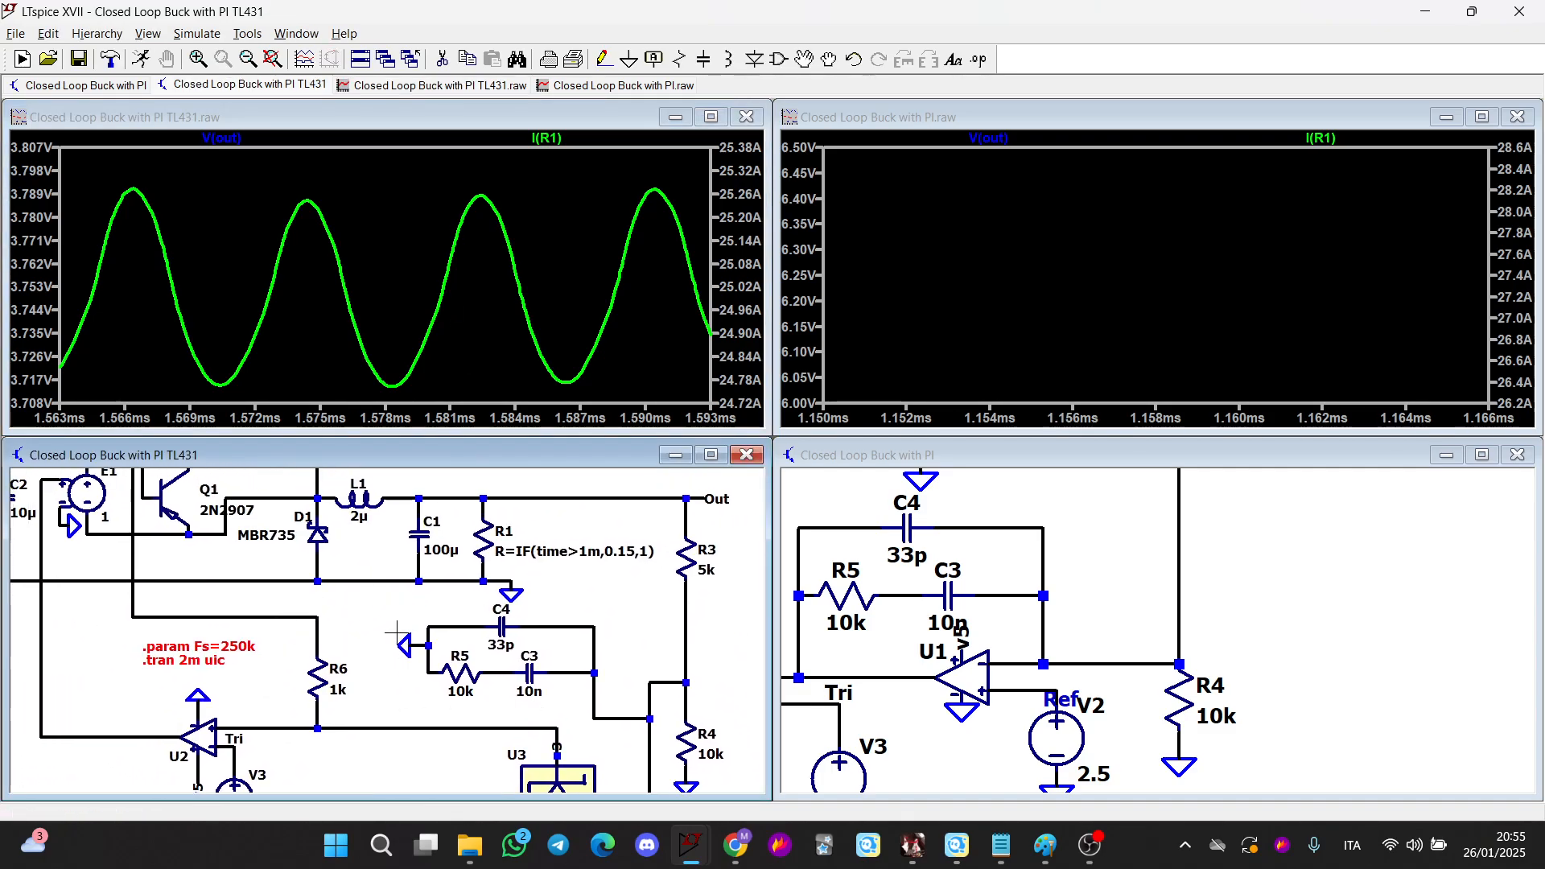
scroll(395, 631, "down", 2)
scroll(396, 632, "down", 1)
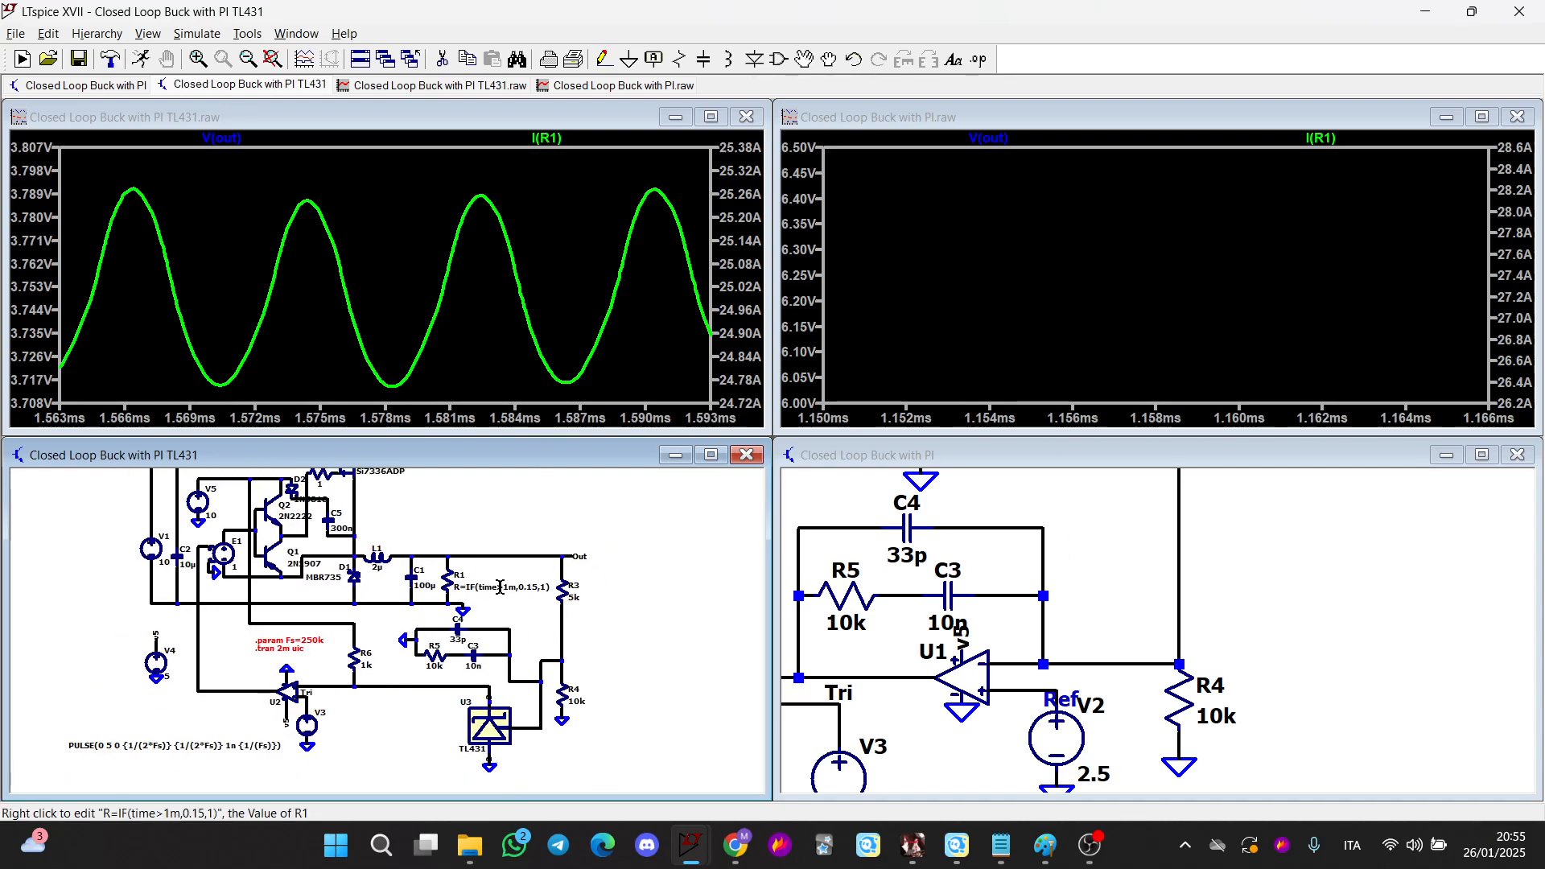
scroll(499, 587, "up", 3)
mouse_move(494, 620)
left_mouse_down()
mouse_move(539, 694)
mouse_move(640, 777)
left_mouse_up()
Switch to Paint and scroll through the TL431 shunt-regulator notes and compensator sketches
mouse_move(1040, 853)
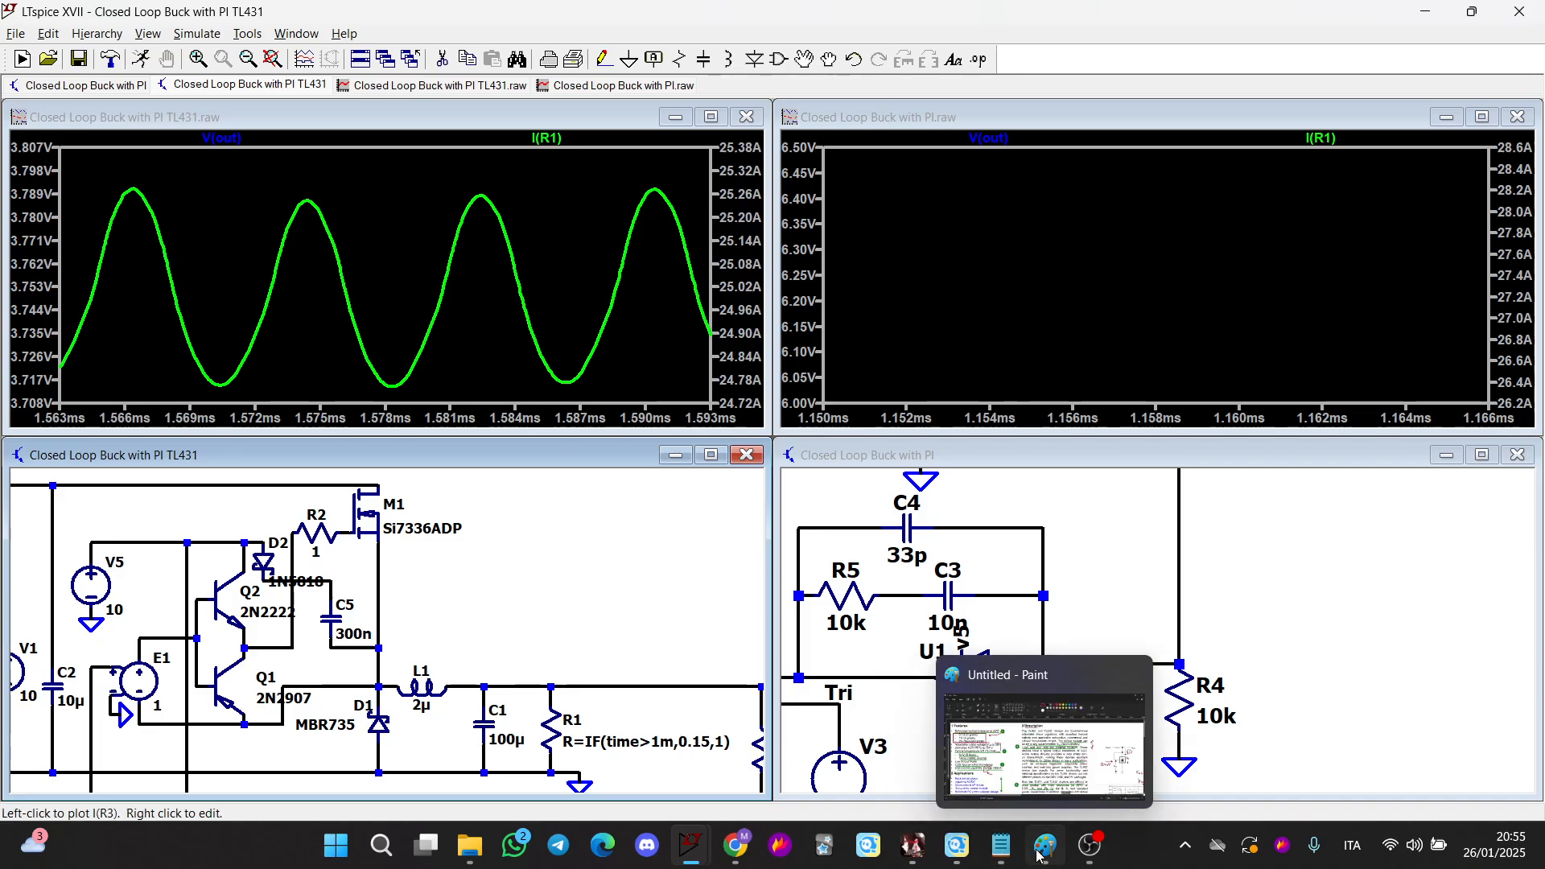
left_click(1043, 749)
scroll(653, 516, "down", 15)
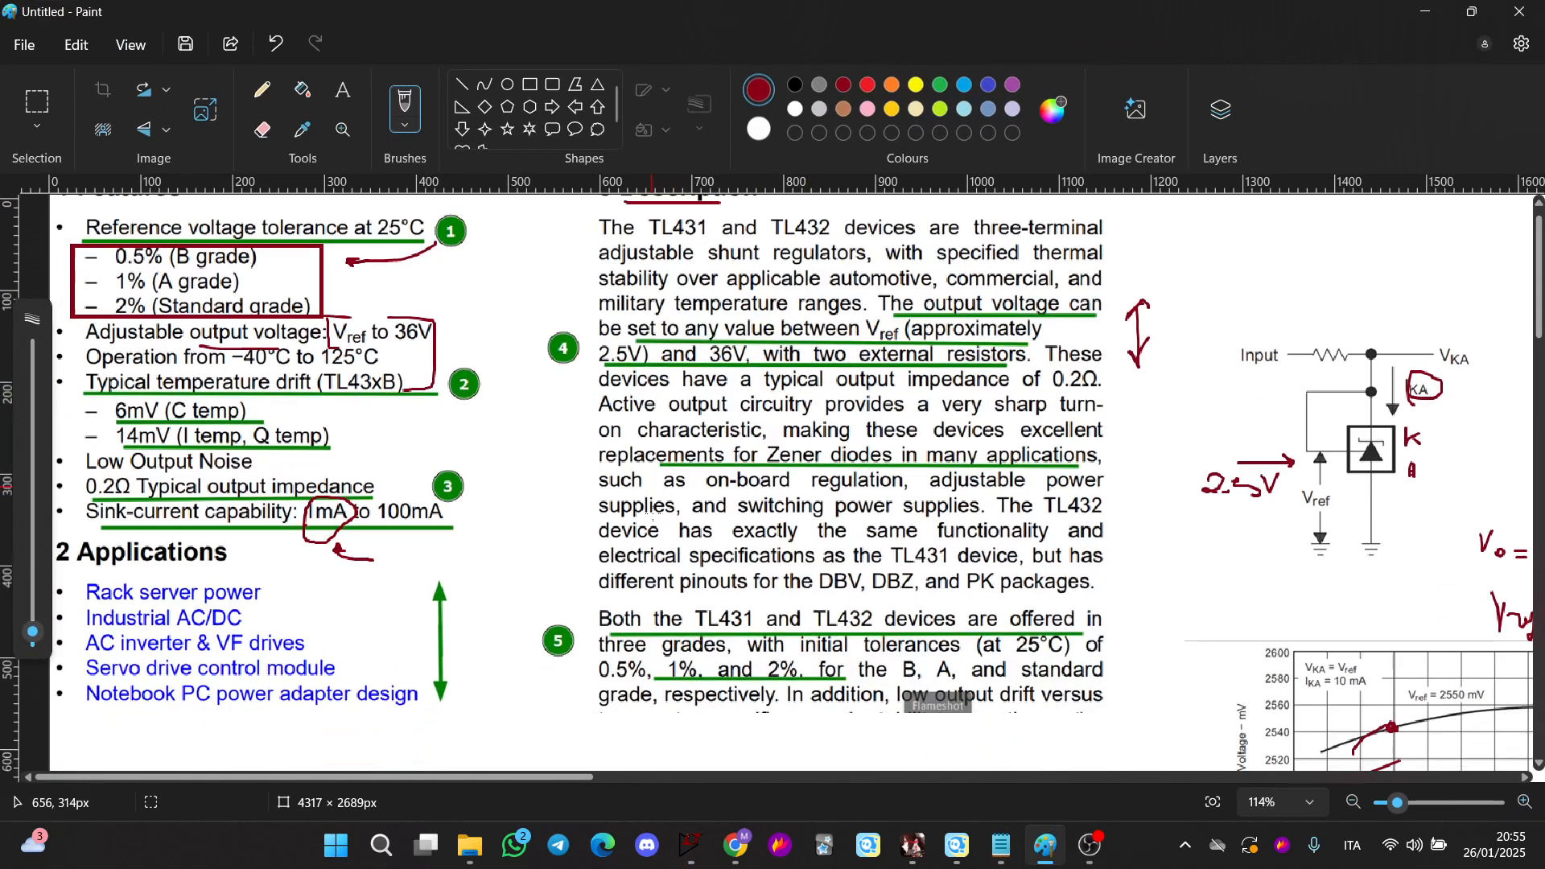
scroll(661, 509, "up", 1)
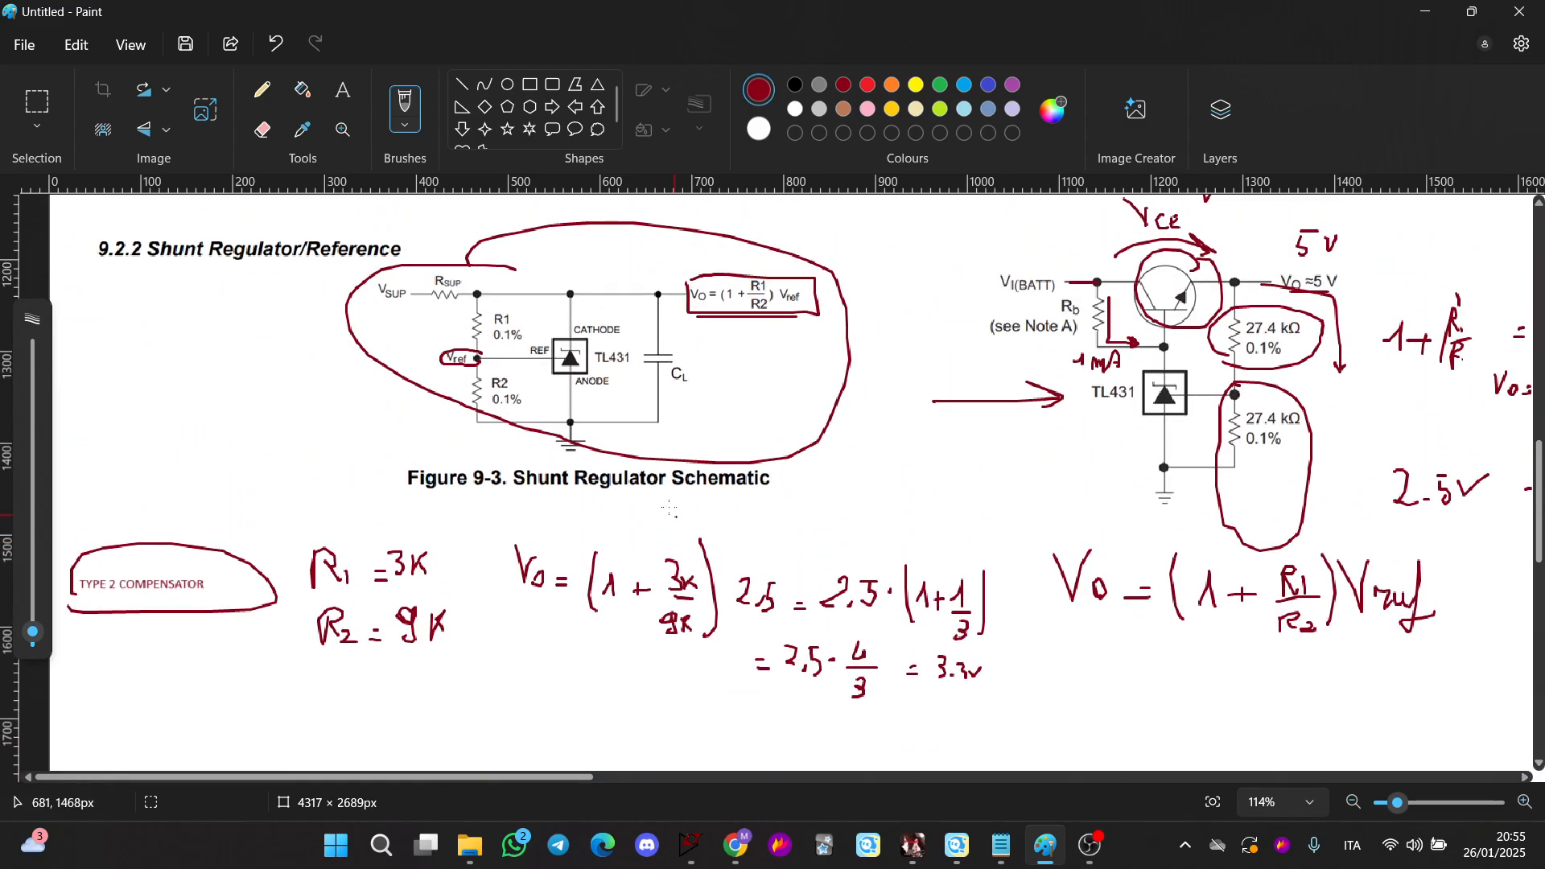
left_click_drag(781, 493, 934, 493)
scroll(1095, 523, "up", 5)
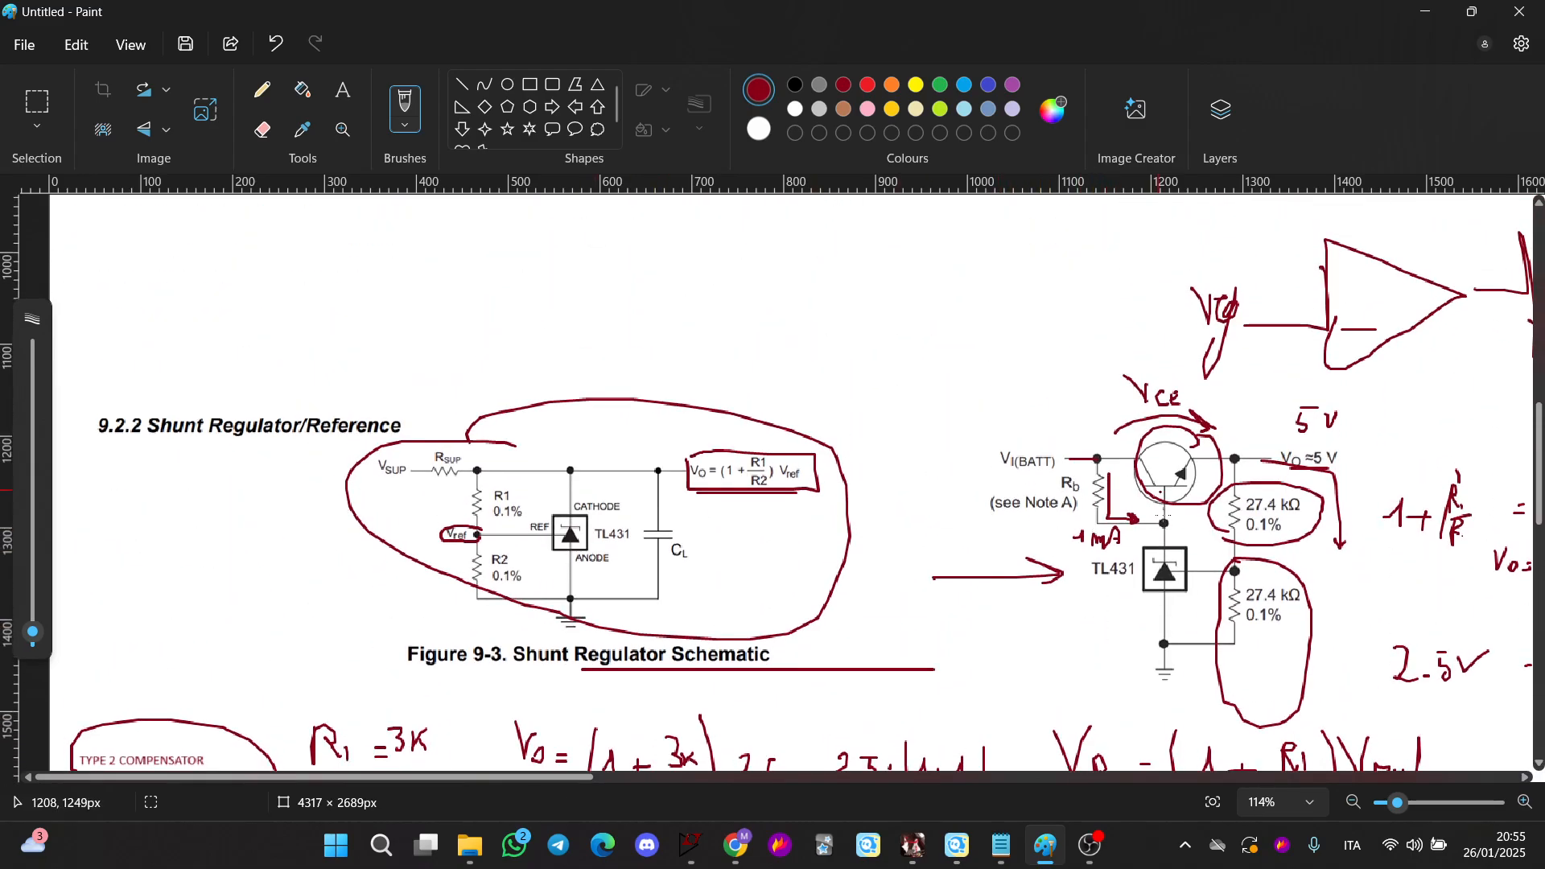
scroll(1159, 492, "down", 10)
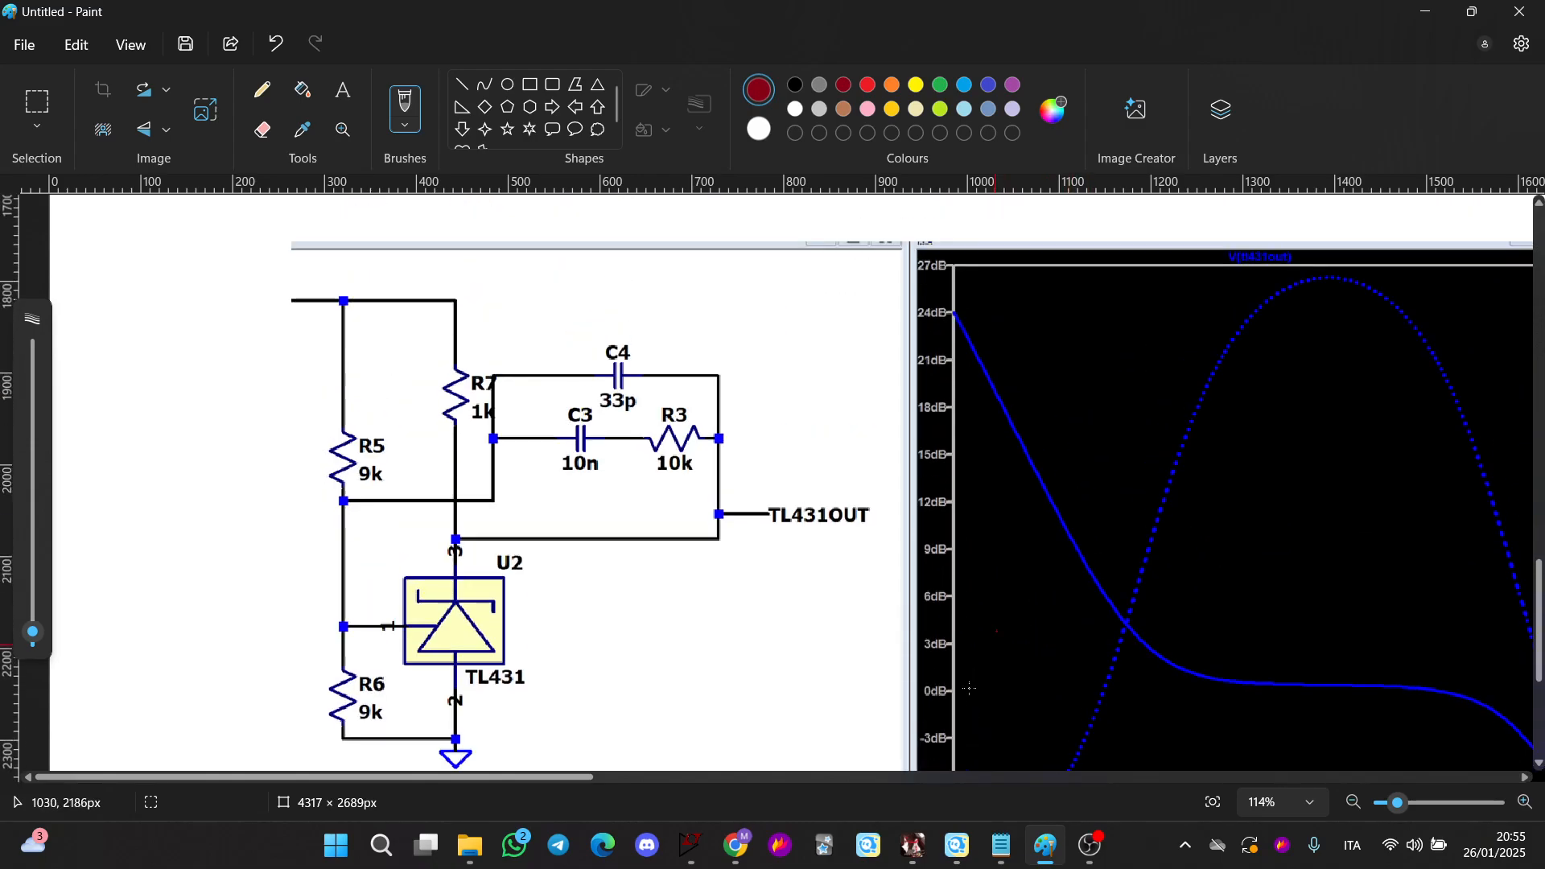
Scroll and pan through the TL431 compensator schematic and its Bode plot in the Paint notes
scroll(970, 688, "up", 1)
left_click_drag(480, 778, 566, 776)
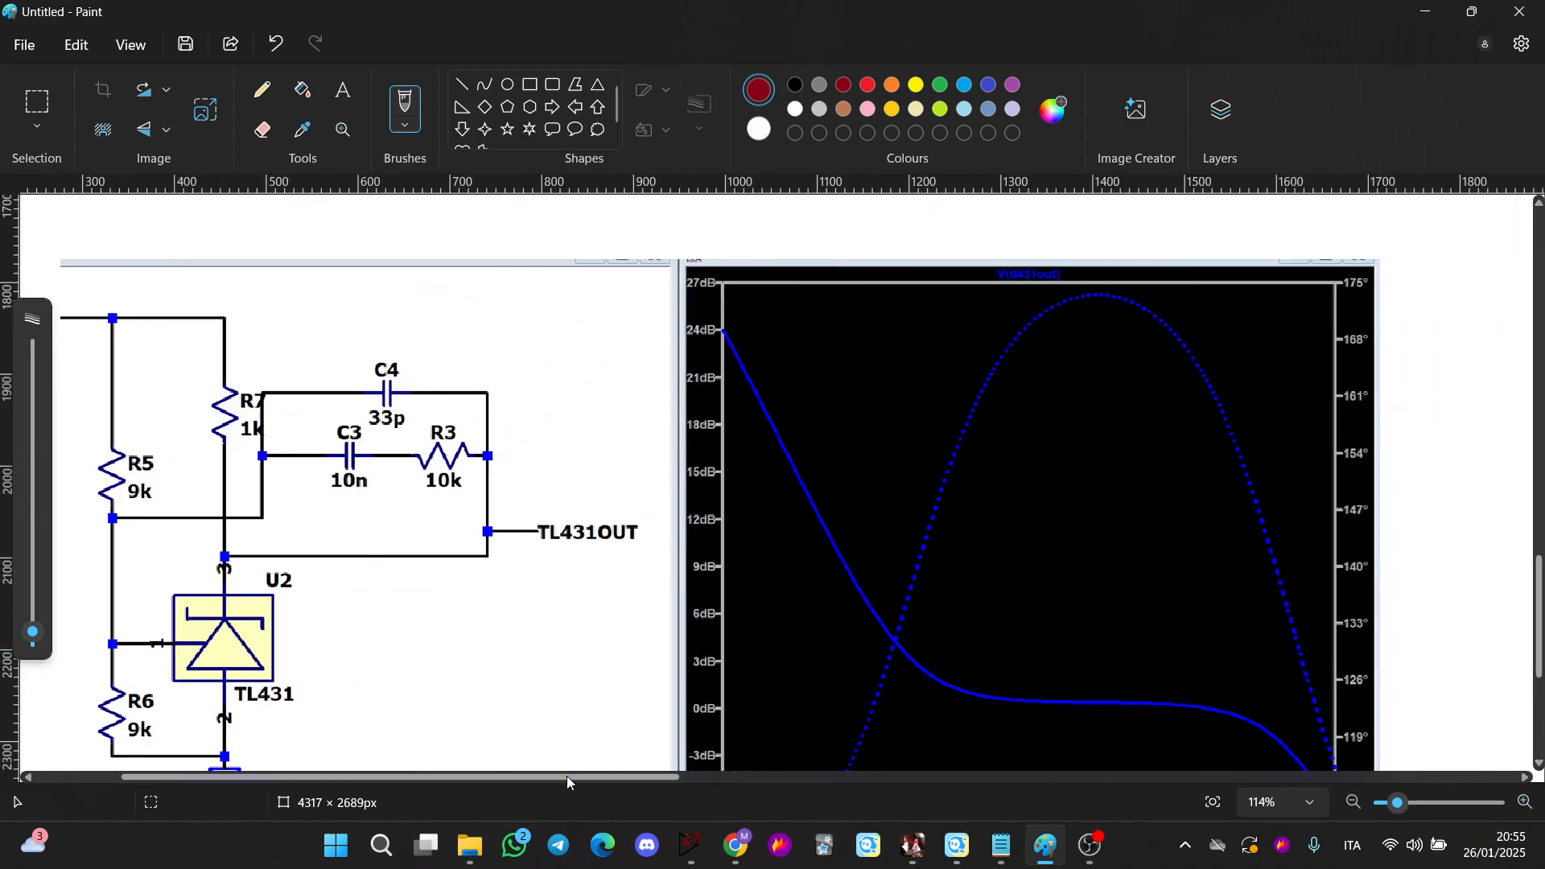
scroll(469, 553, "down", 1)
scroll(470, 552, "down", 2)
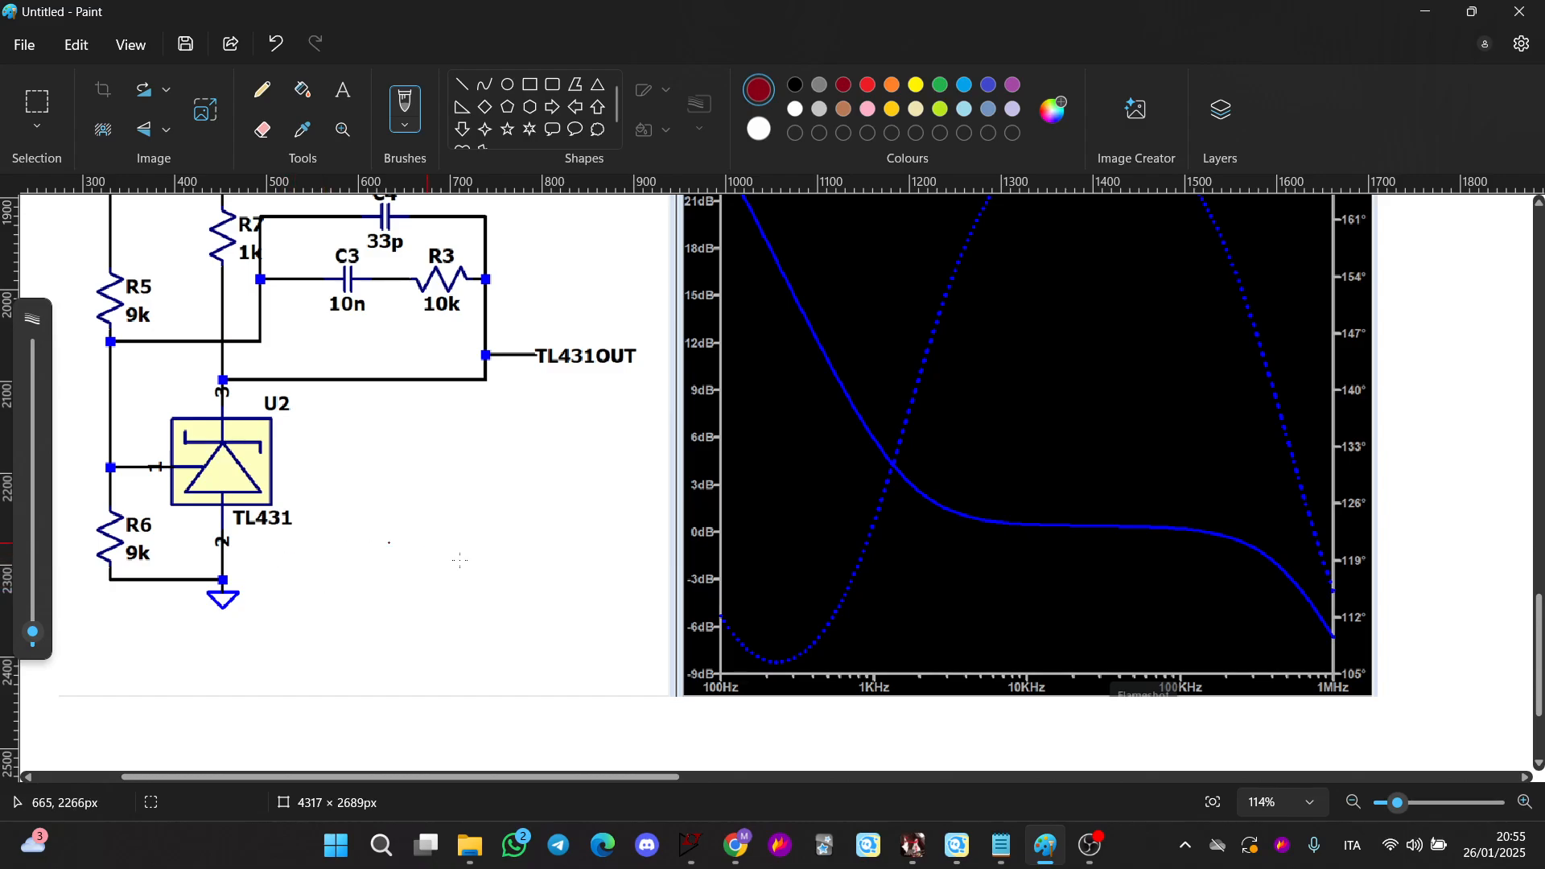
scroll(461, 561, "up", 1)
scroll(618, 550, "down", 3)
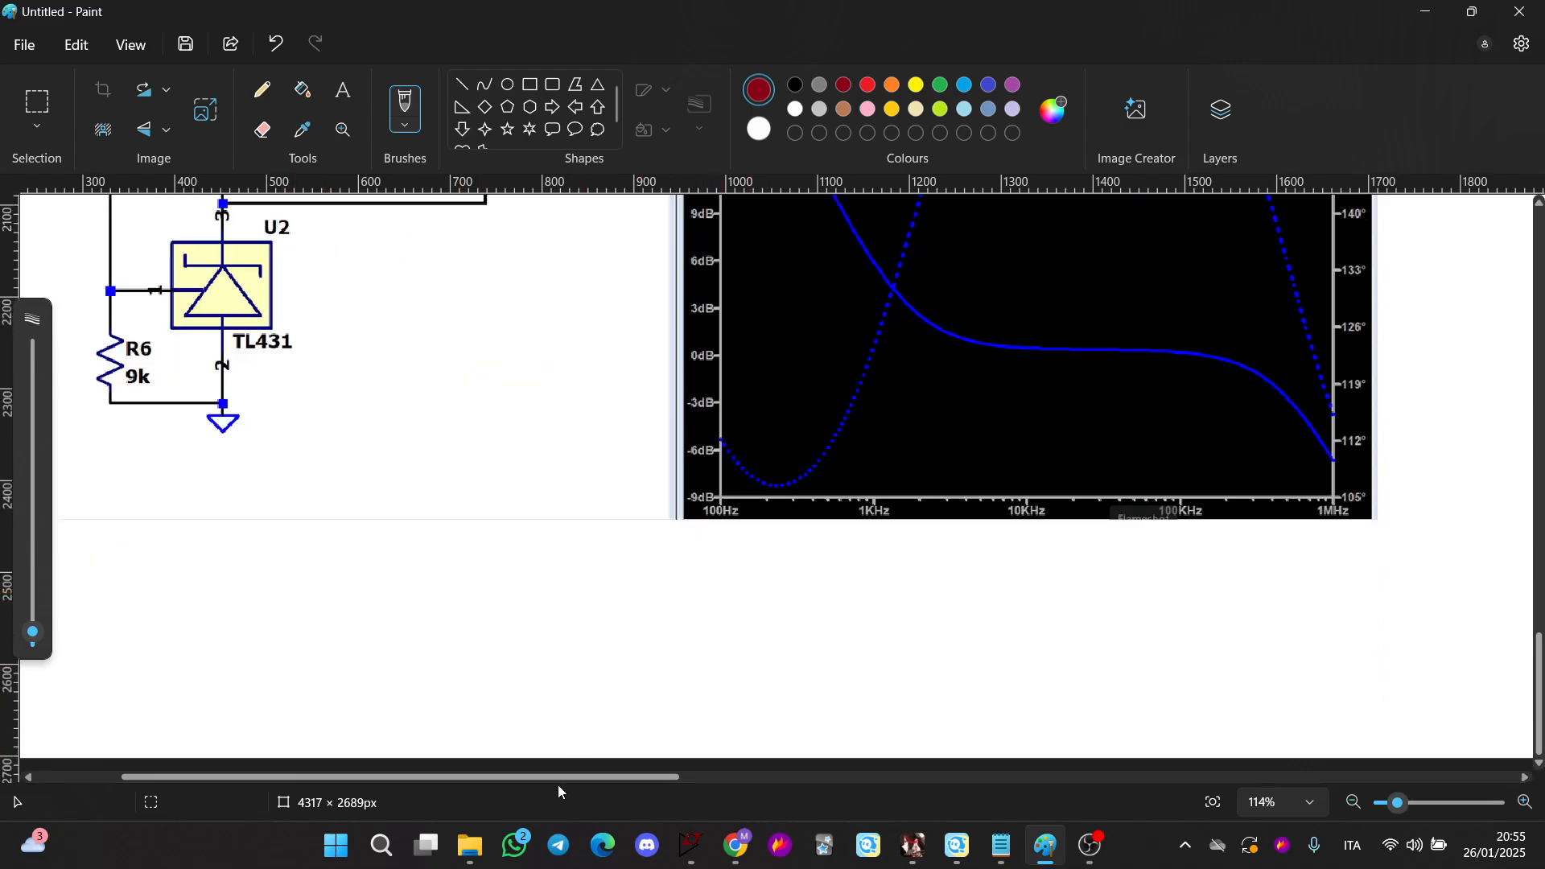
left_click_drag(538, 778, 453, 777)
scroll(444, 626, "up", 8)
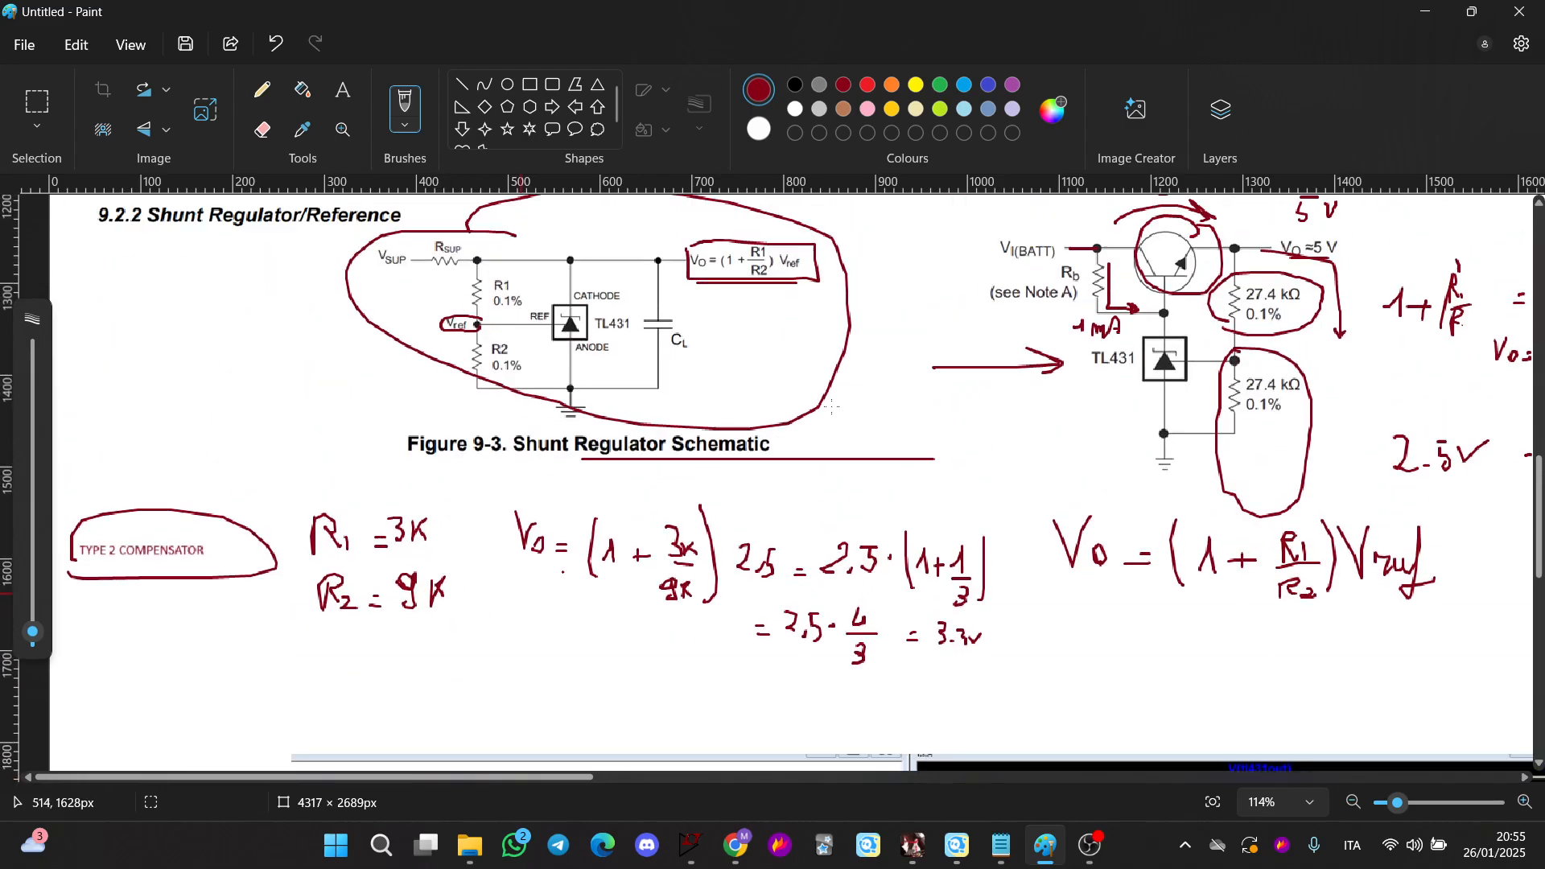
Return to LTspice, plot V(out) from the TL431 buck schematic's output net and zoom the waveform to fit
key("alt+Tab")
scroll(543, 598, "down", 3)
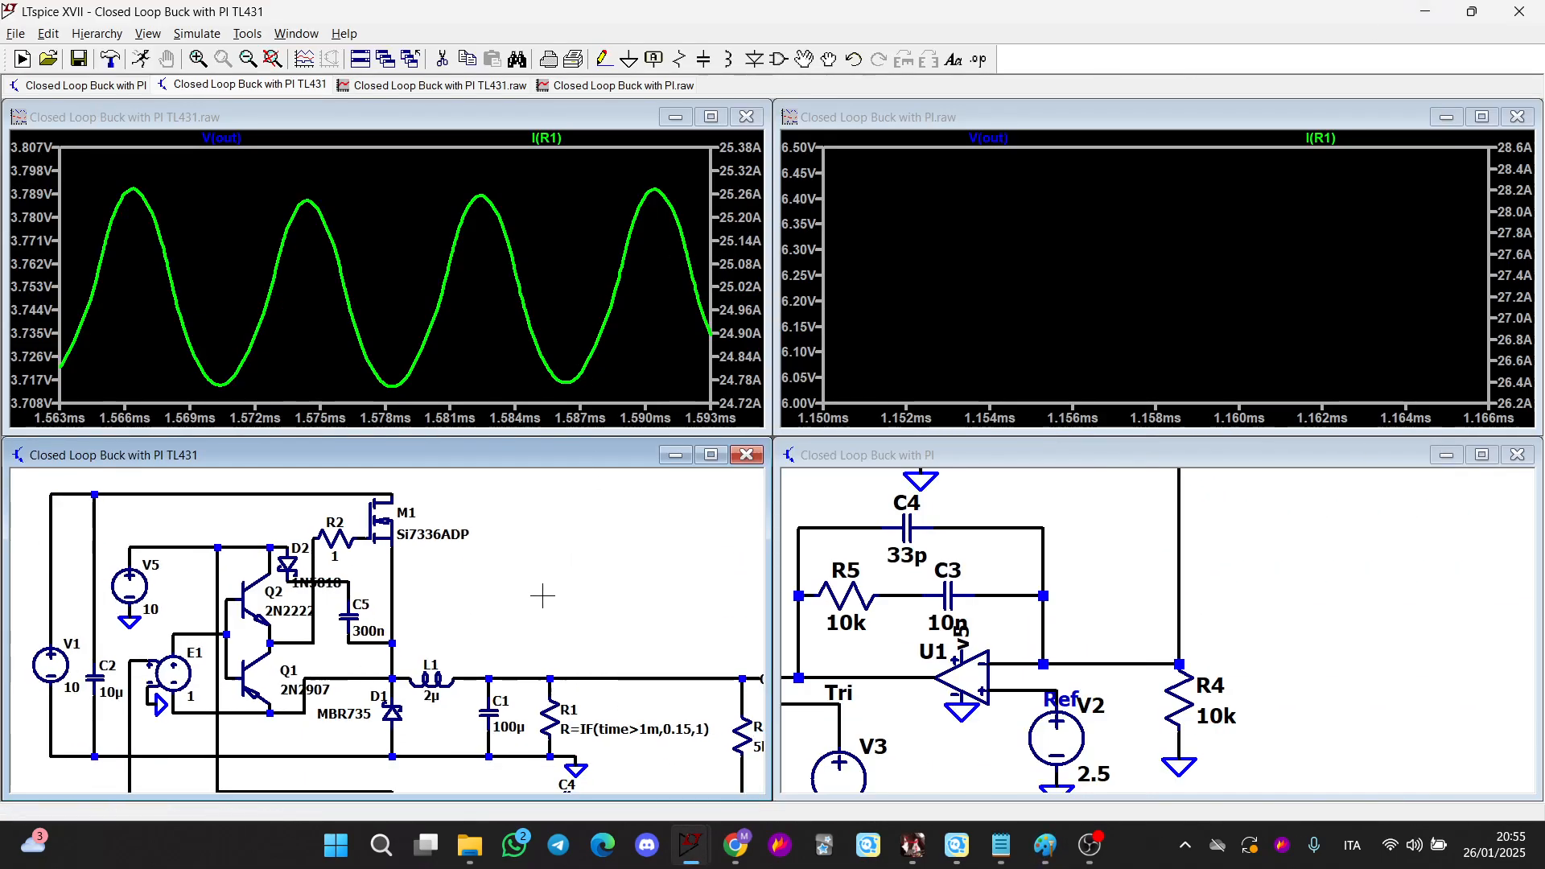
left_click_drag(544, 599, 544, 474)
scroll(492, 620, "up", 1)
left_click_drag(491, 619, 442, 546)
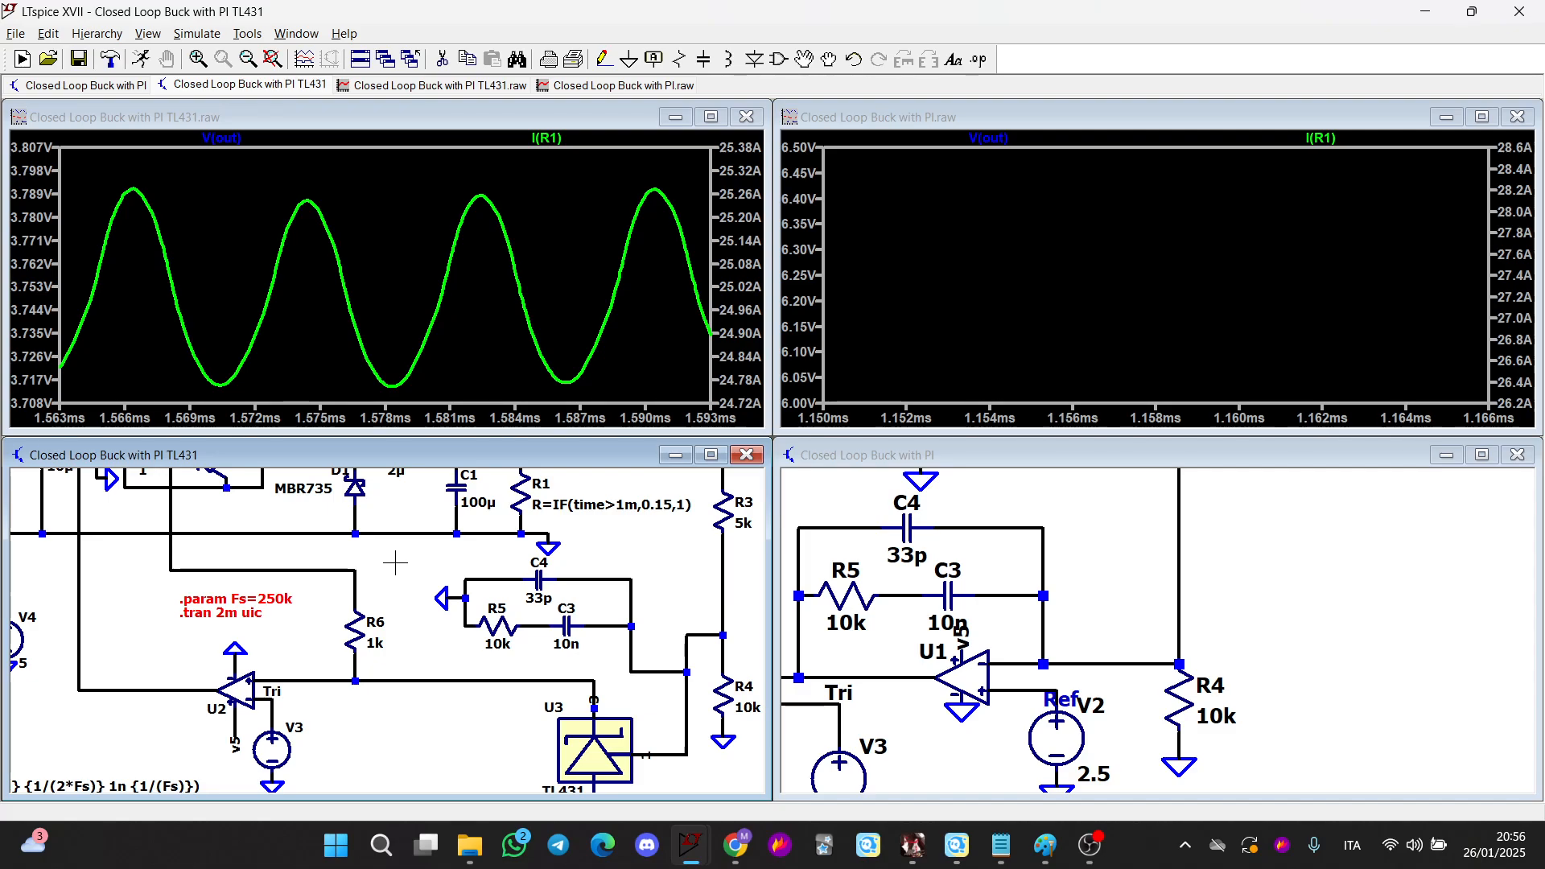
scroll(391, 559, "down", 2)
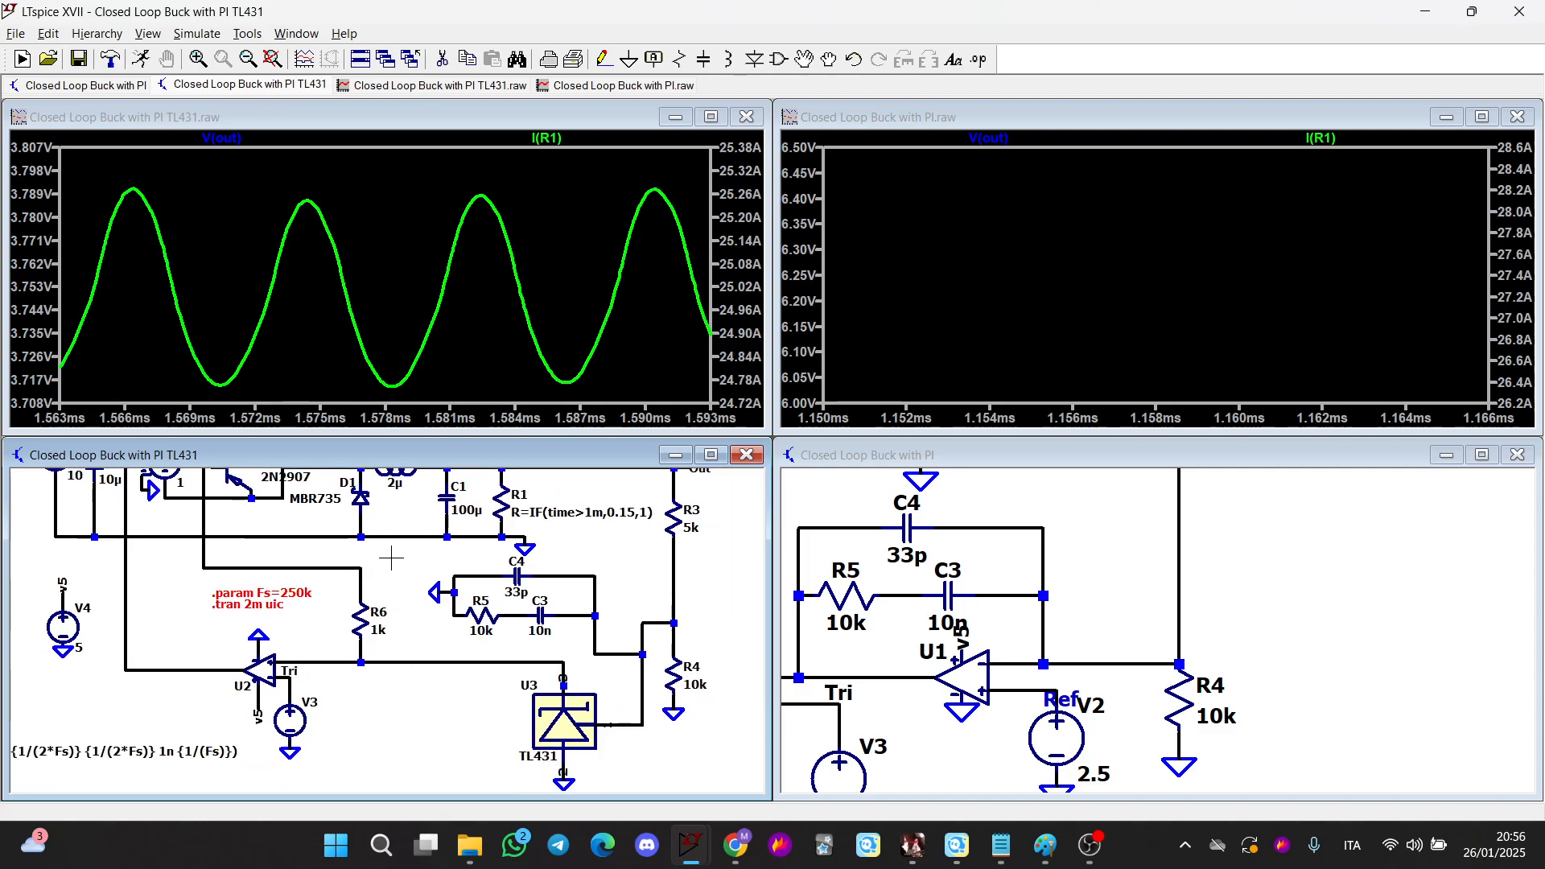
left_click_drag(391, 558, 391, 604)
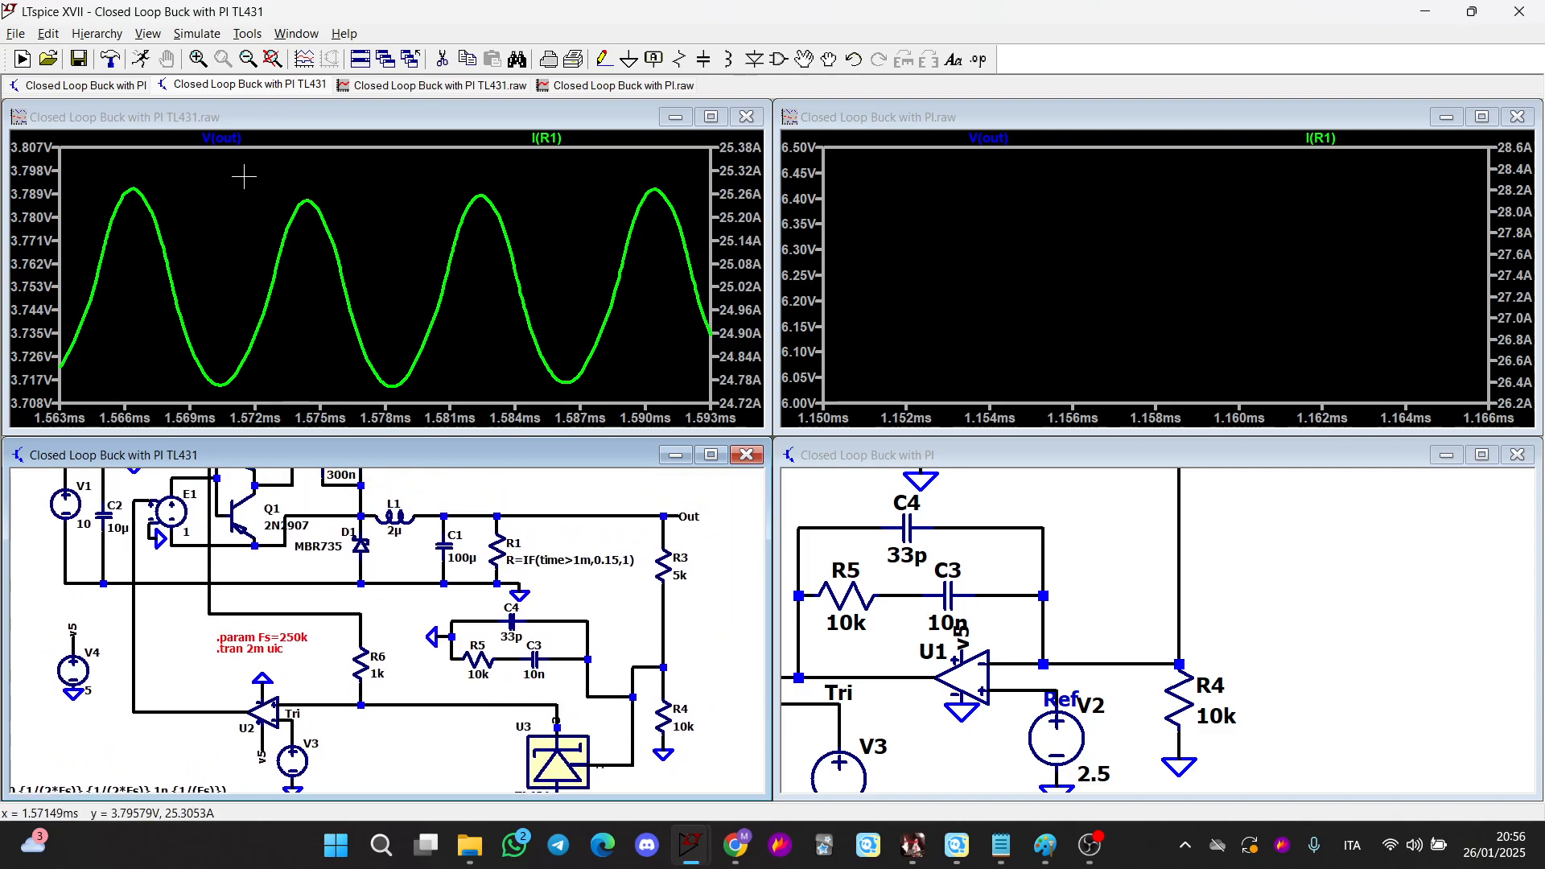
double_click(561, 517)
right_click(421, 197)
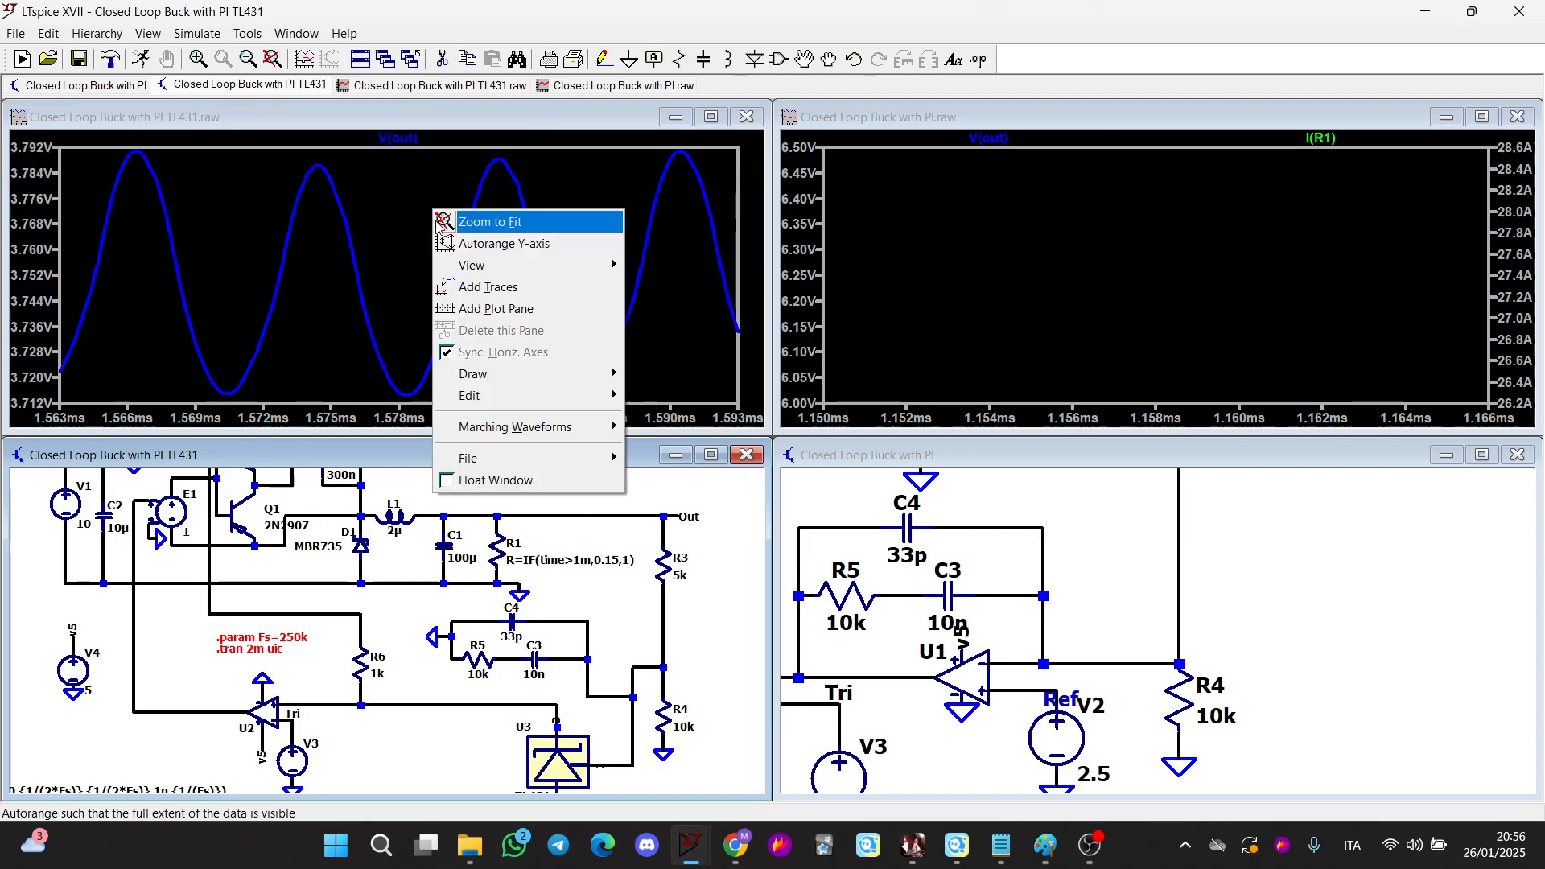
left_click(438, 213)
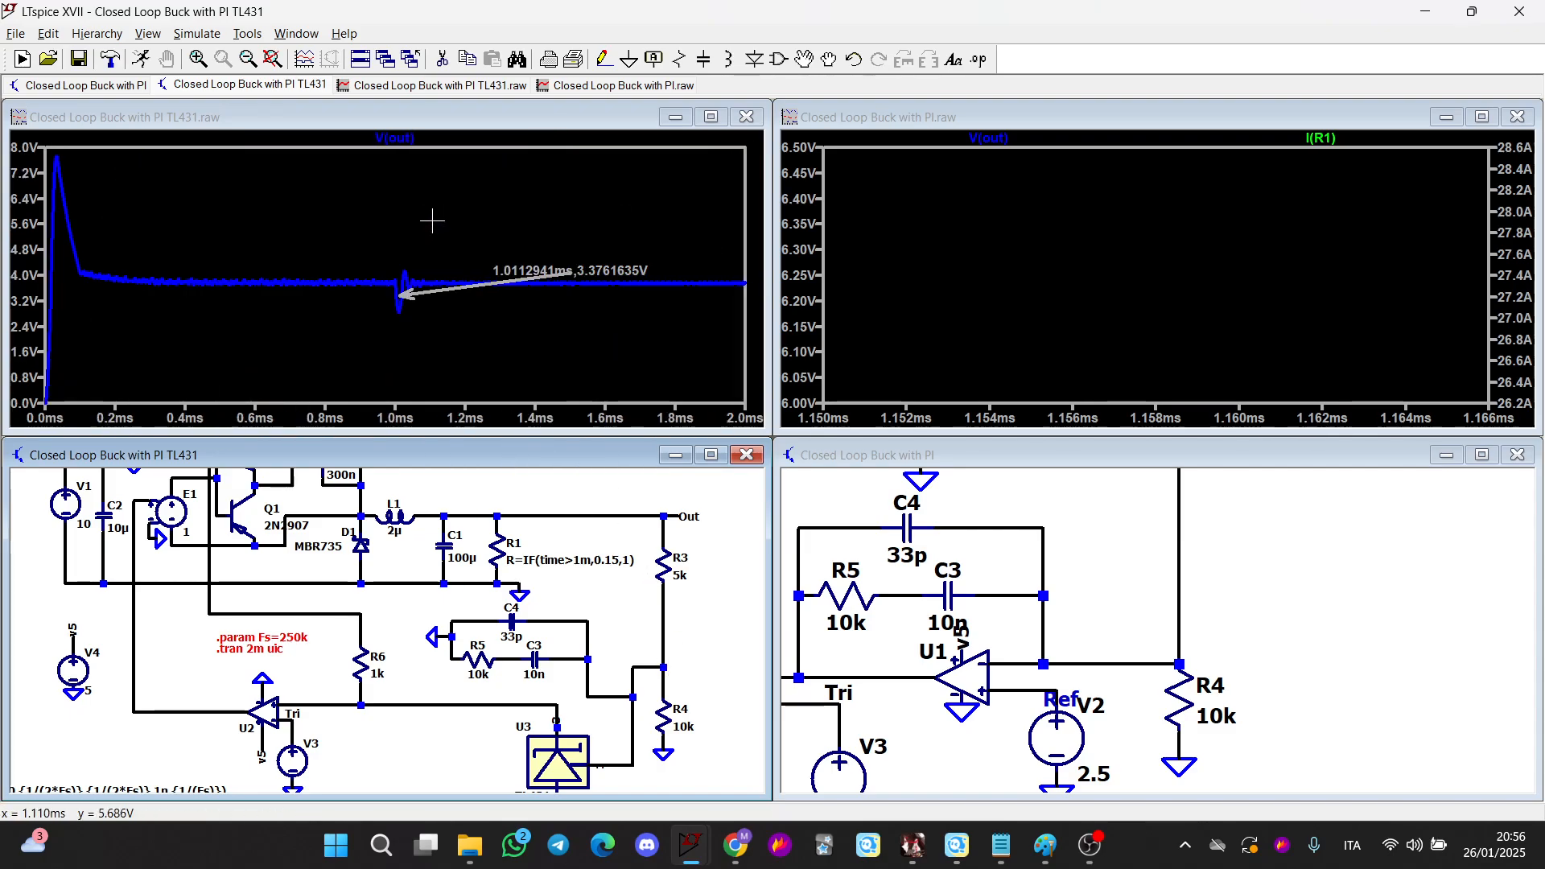